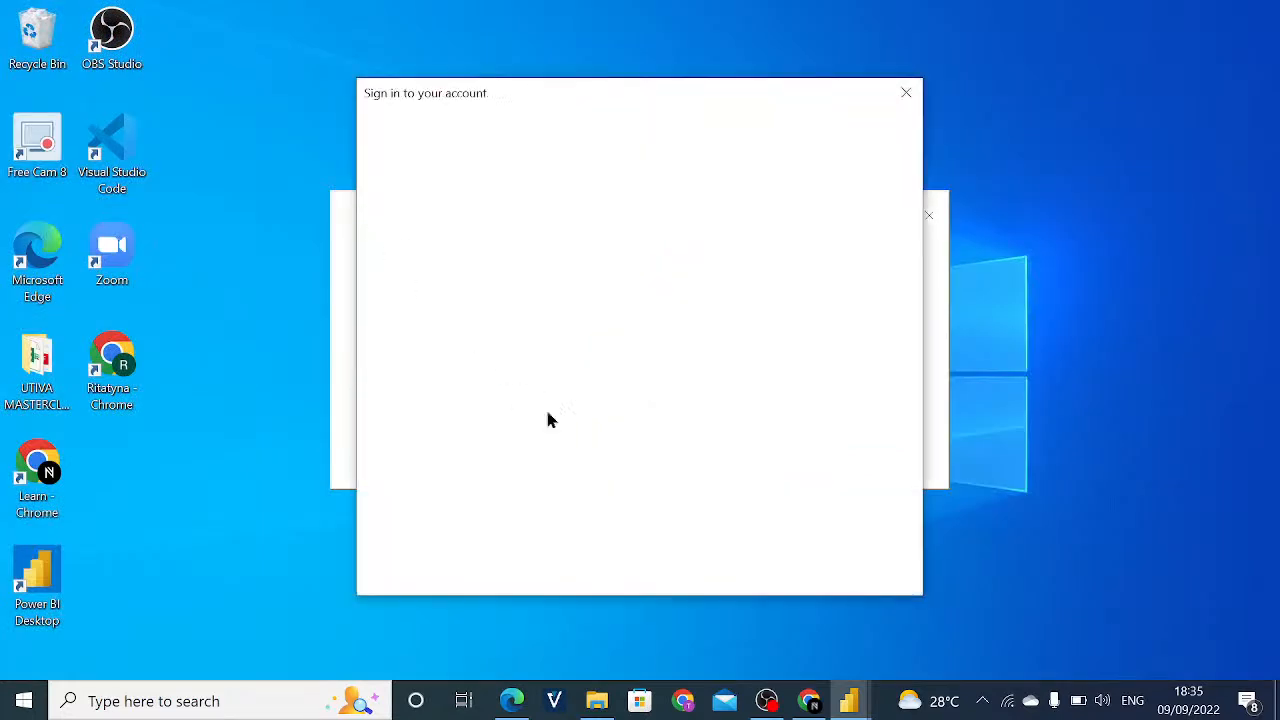
- Dismiss the account sign-in and welcome screens, and choose to keep the auto-recovered files for viewing another time
left_click(905, 92)
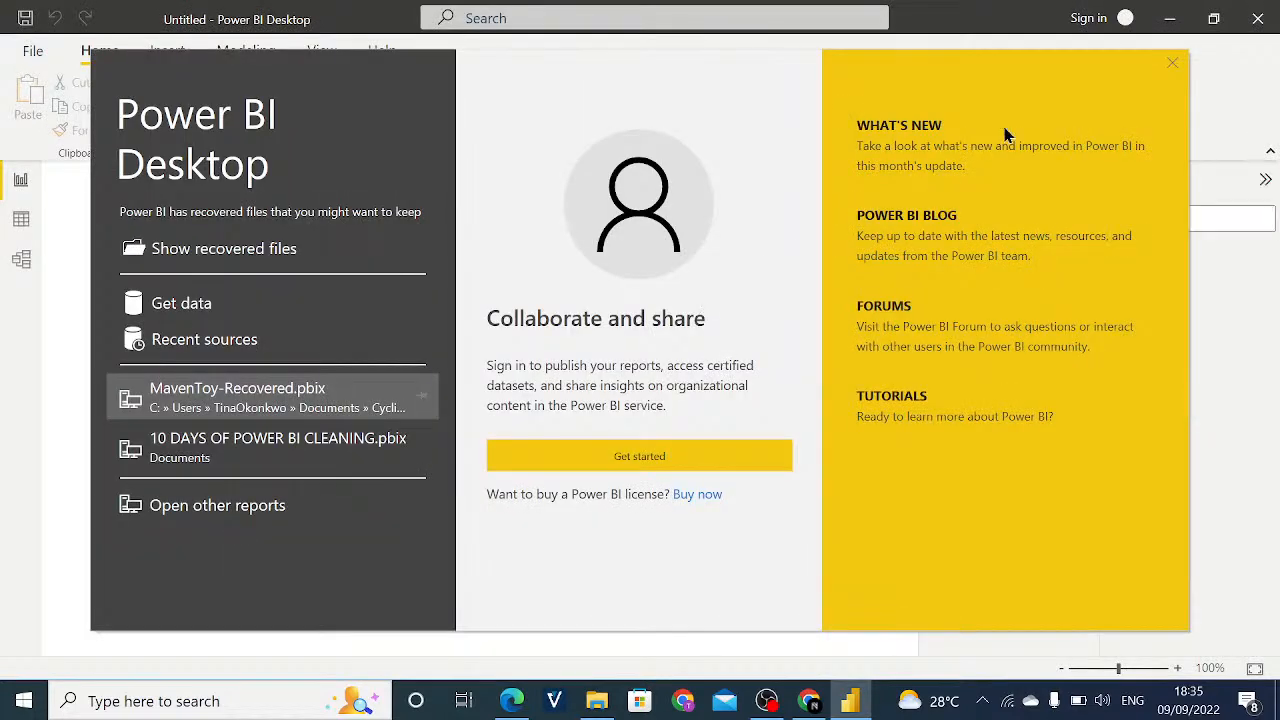
left_click(1172, 62)
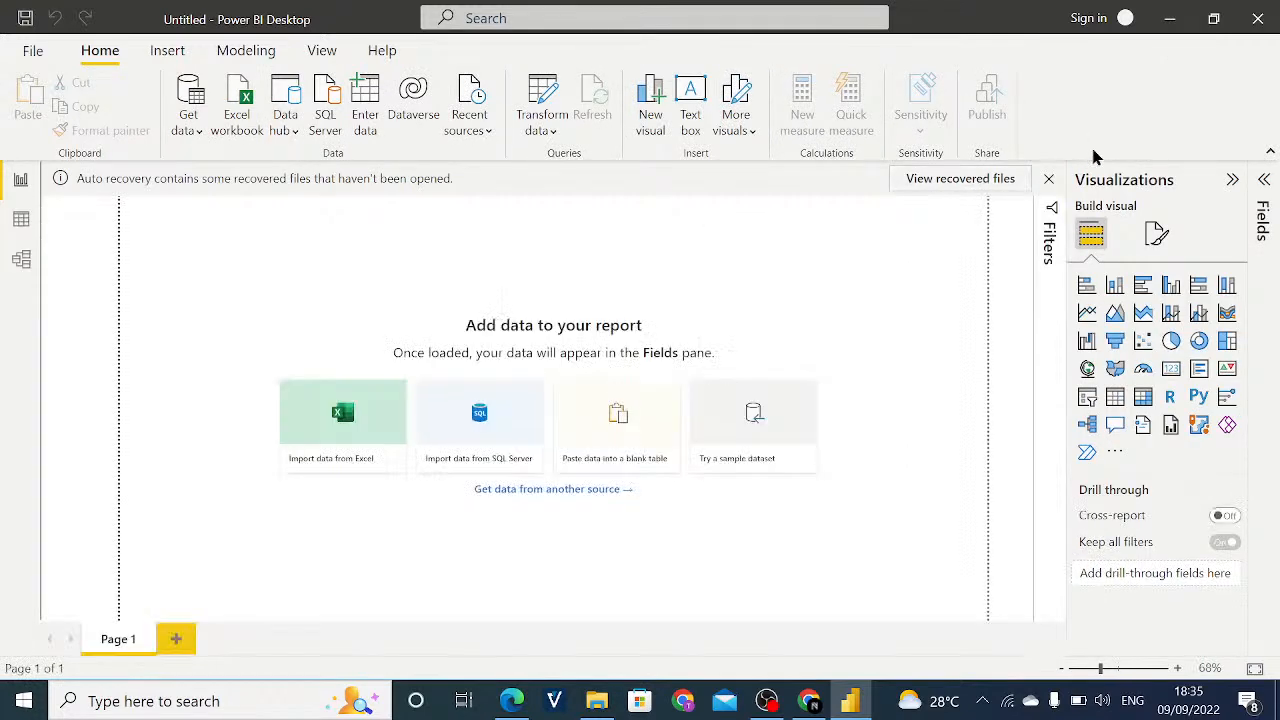
left_click(1050, 179)
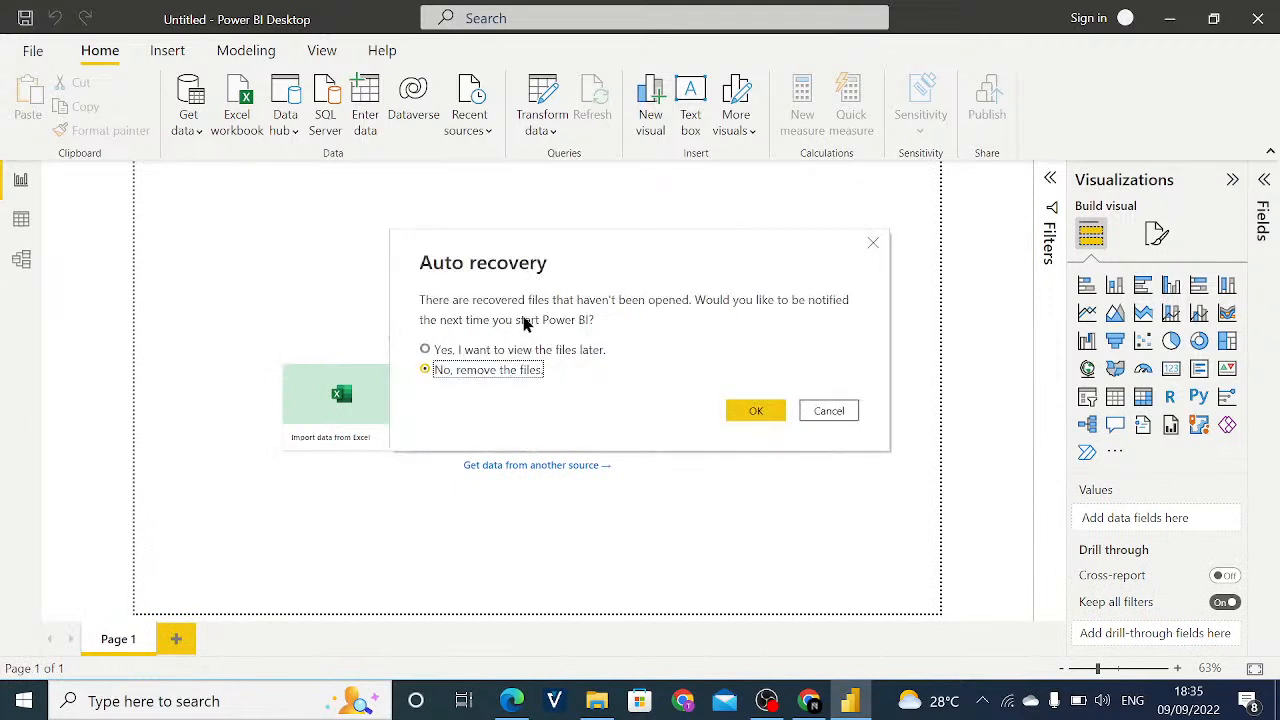
left_click(528, 348)
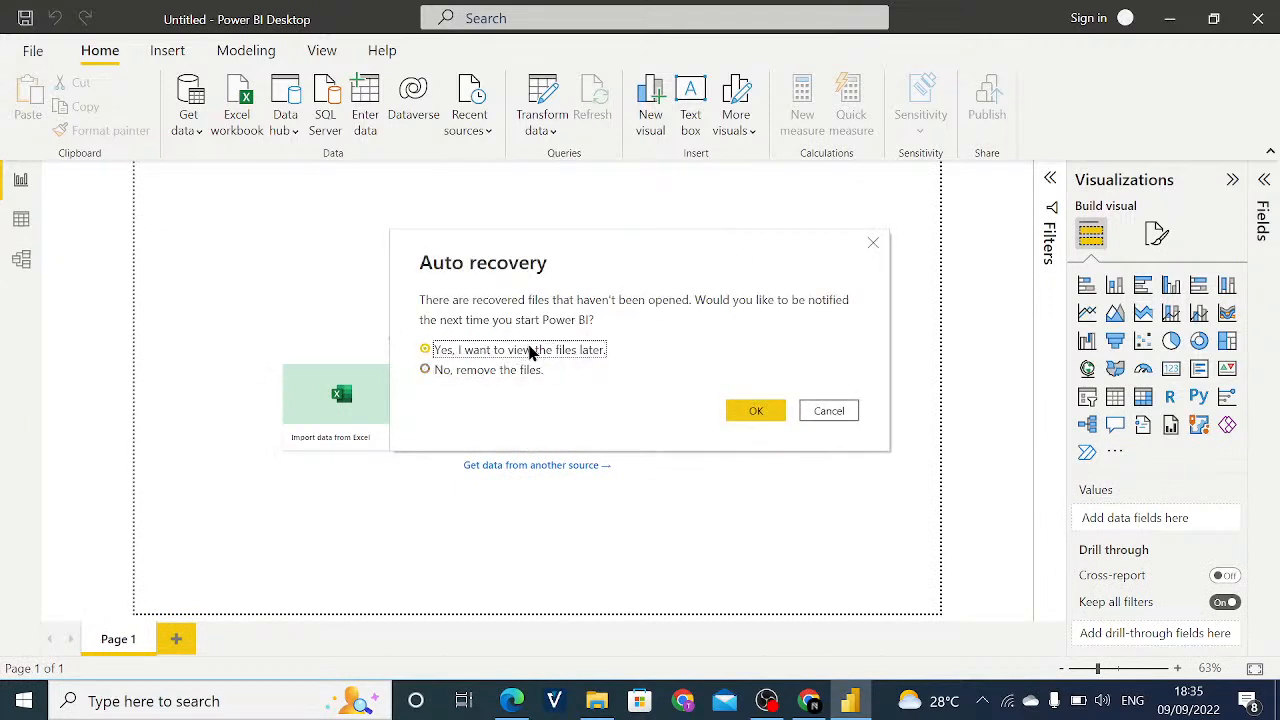
left_click(753, 413)
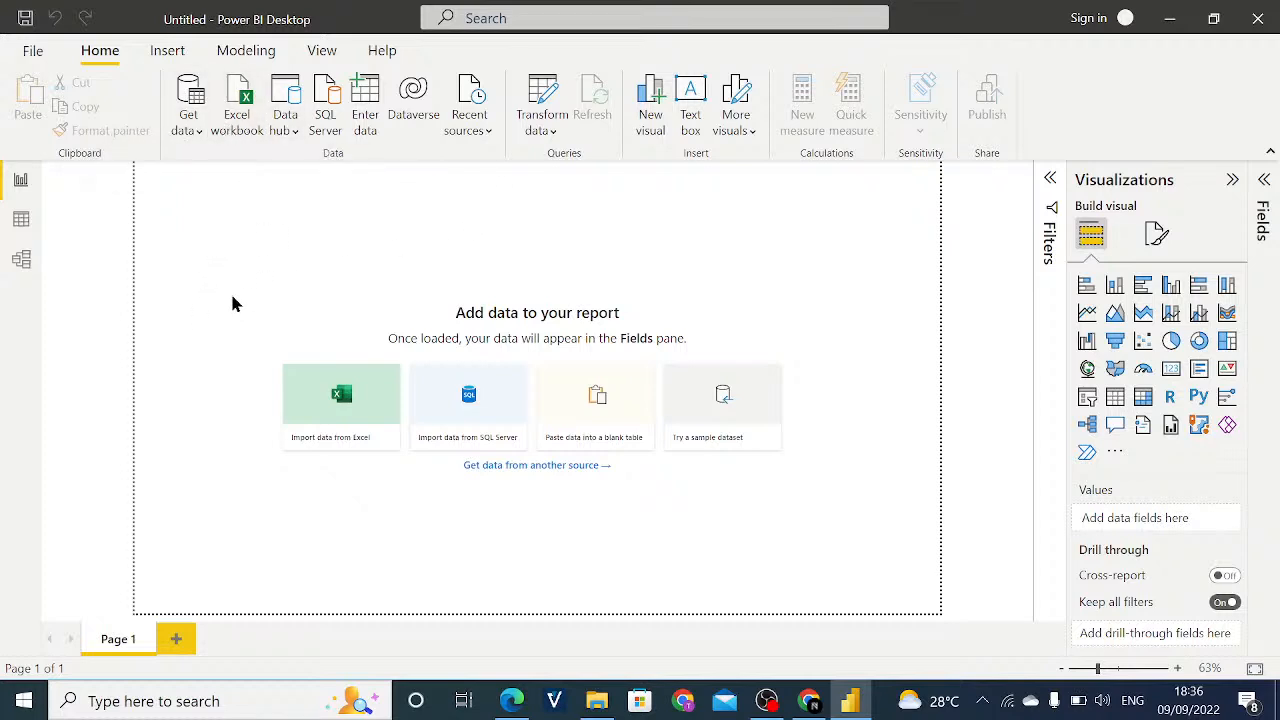
- Connect to the Excel workbook "10 Days of Power BI - Data Modelling.xlsx" in the Cyclistic_Capstone folder as the data source
left_click(237, 116)
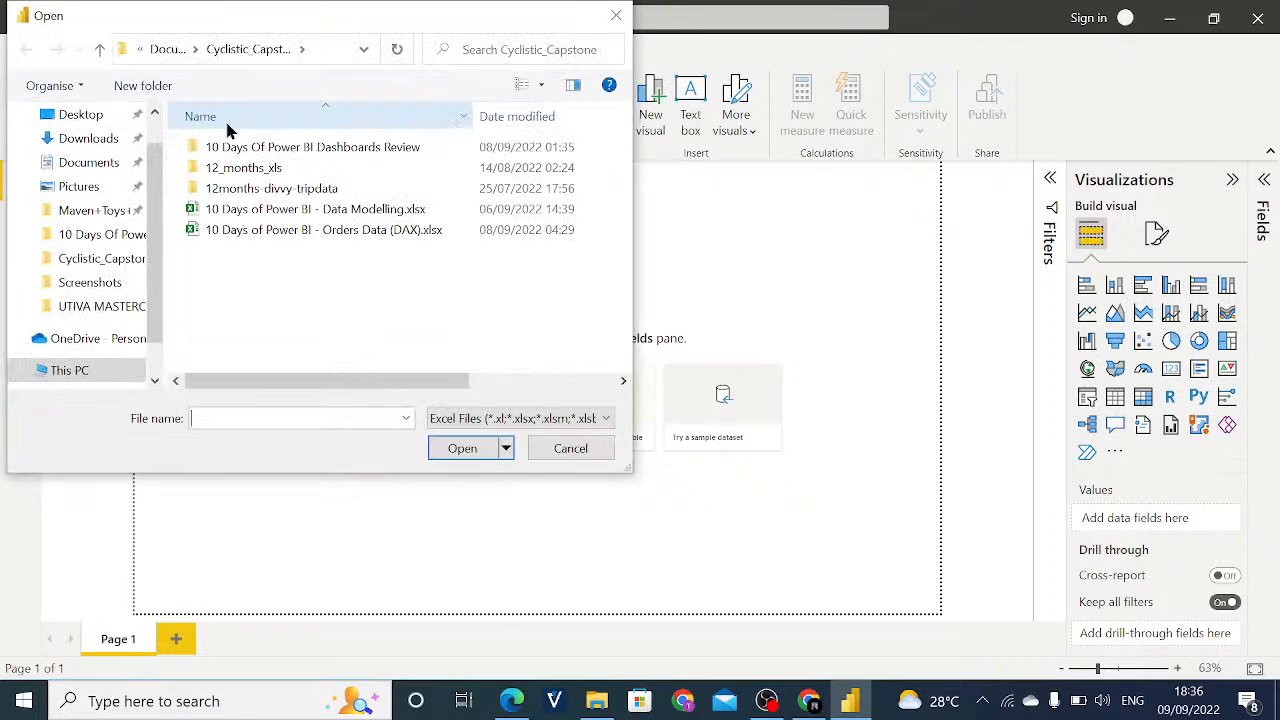
left_click(317, 214)
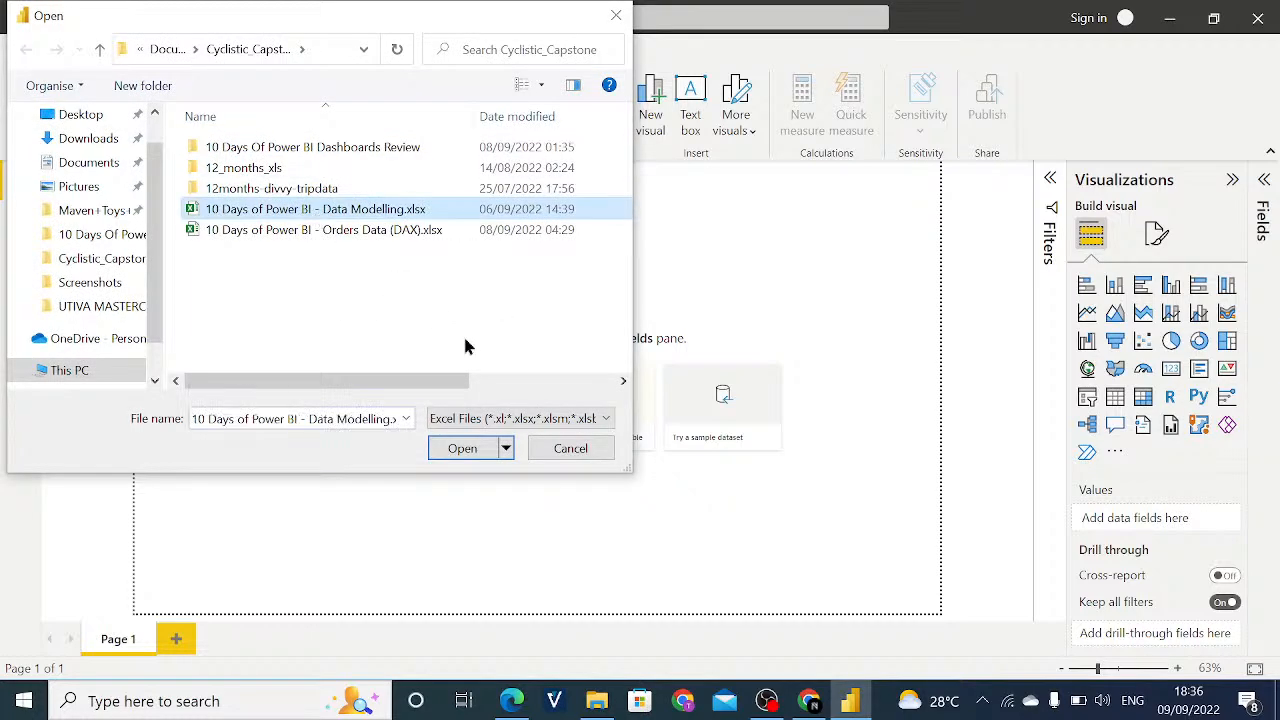
left_click(465, 449)
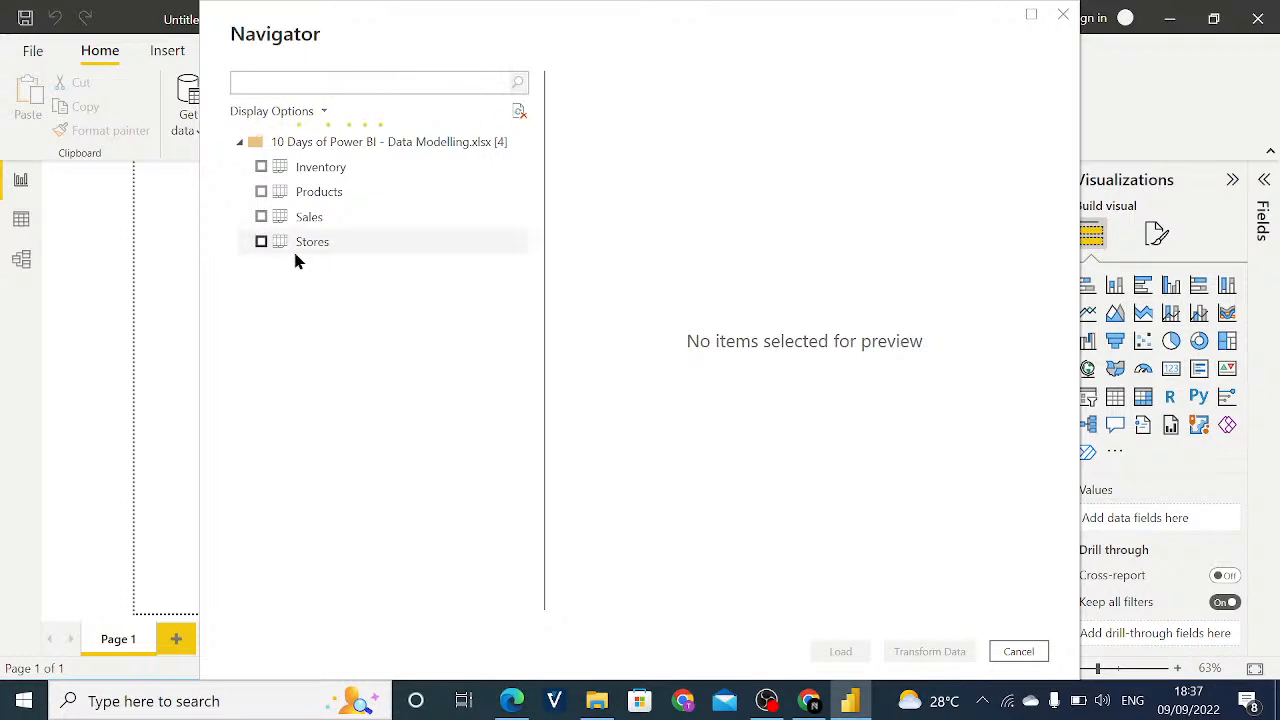
- Preview the workbook's Inventory, Products, Sales and Stores tables in the Navigator to compare their columns
left_click(315, 168)
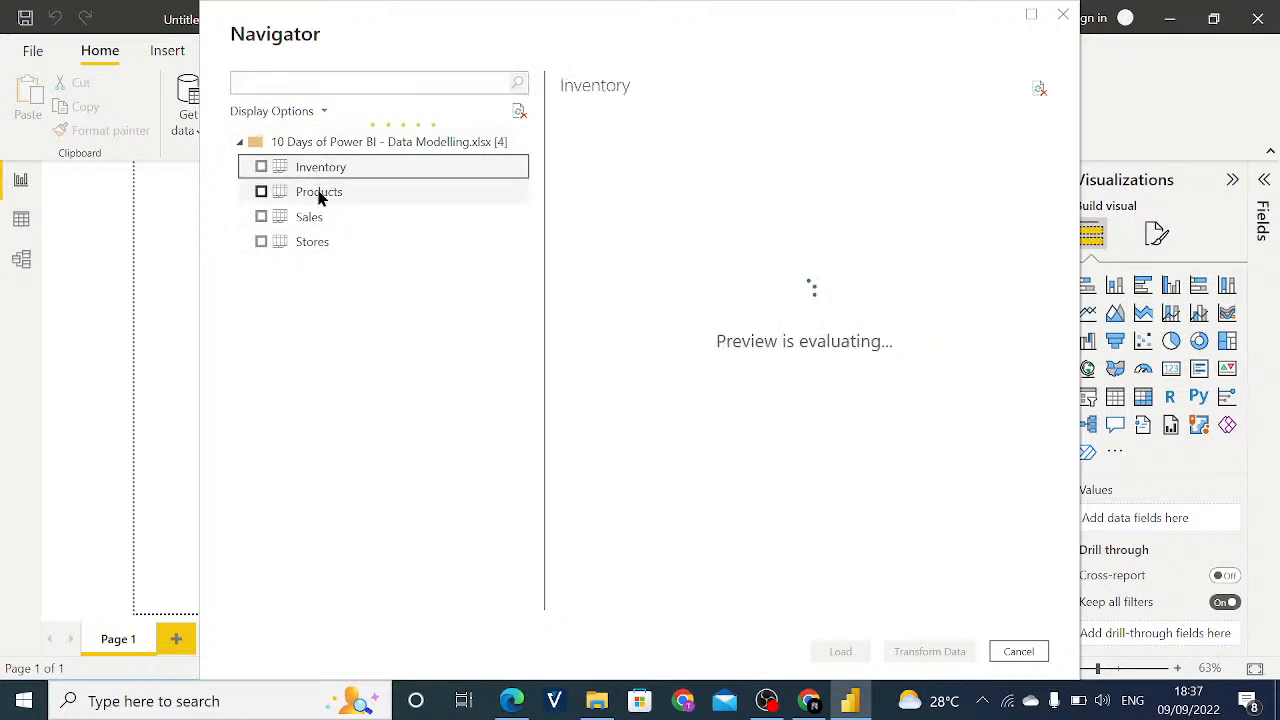
left_click(324, 203)
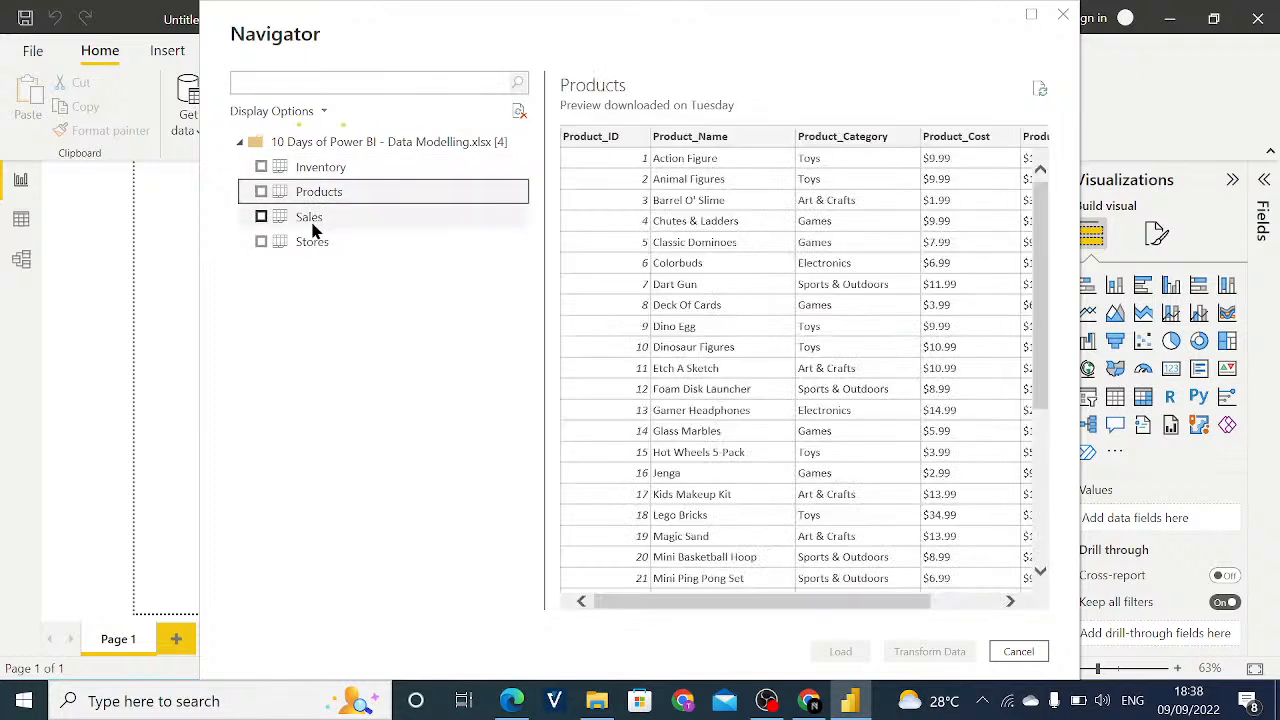
left_click(325, 168)
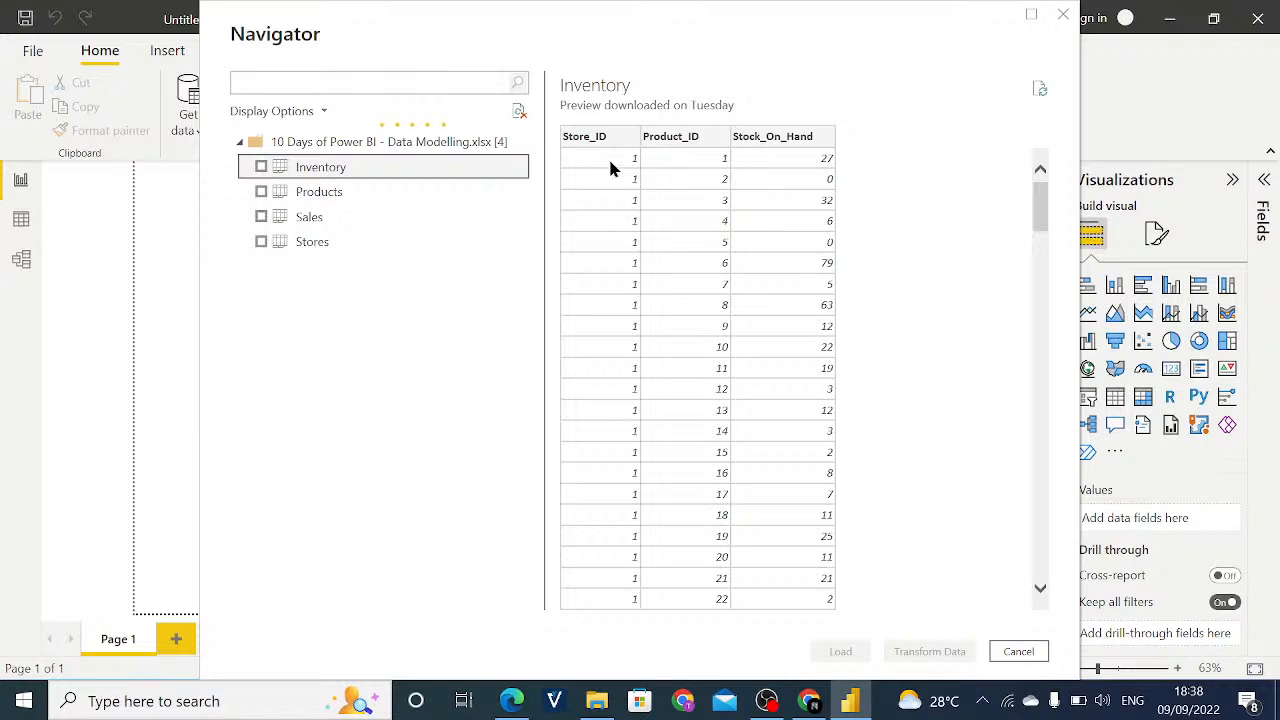
left_click(328, 195)
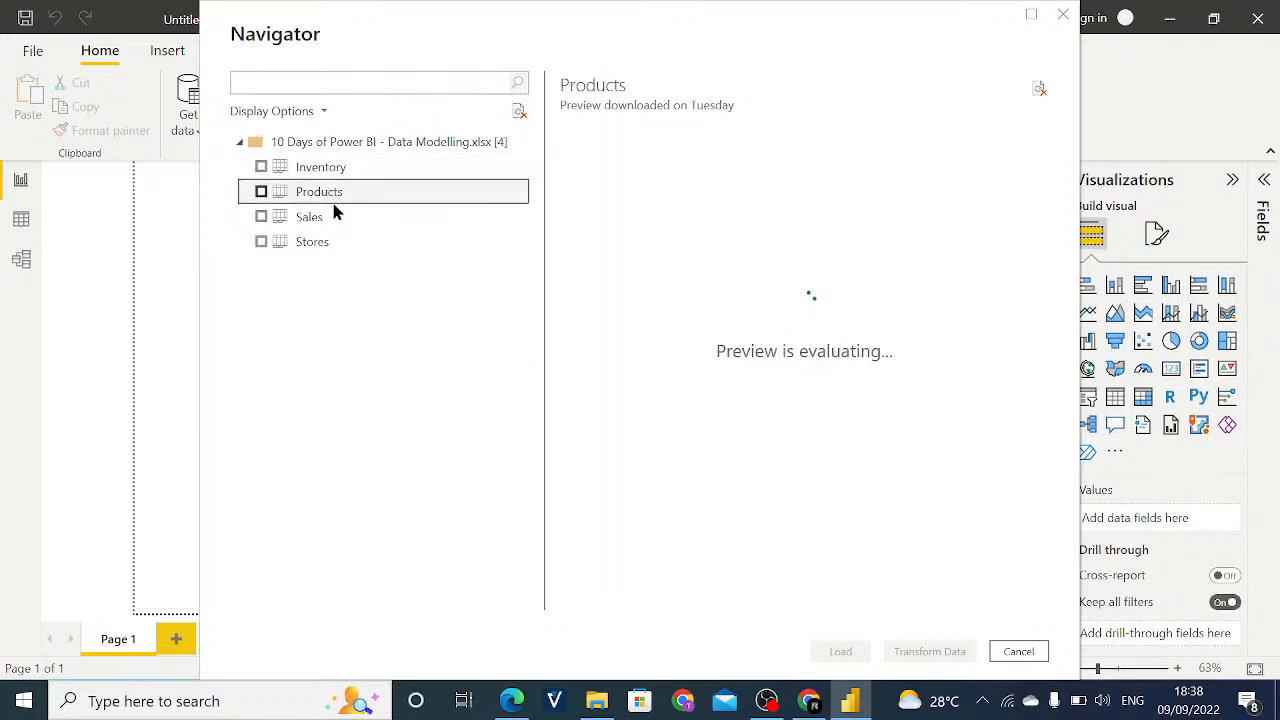
key("Up")
left_click(338, 216)
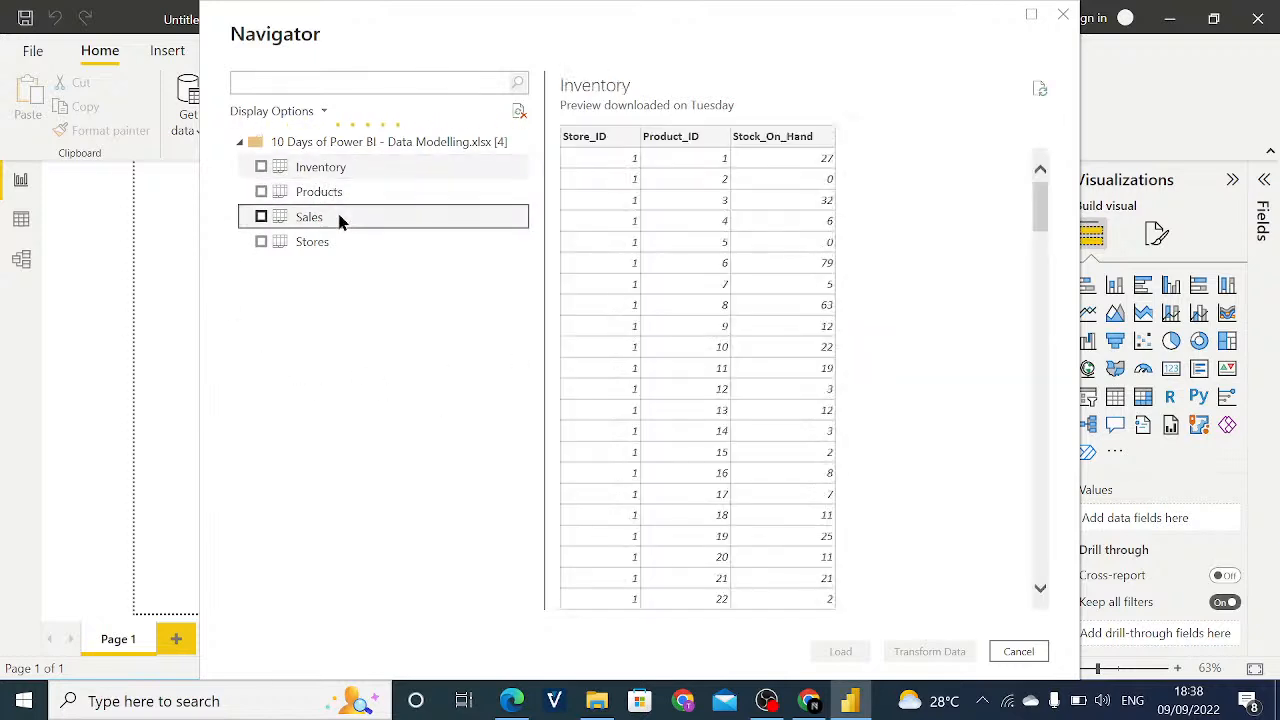
left_click(343, 241)
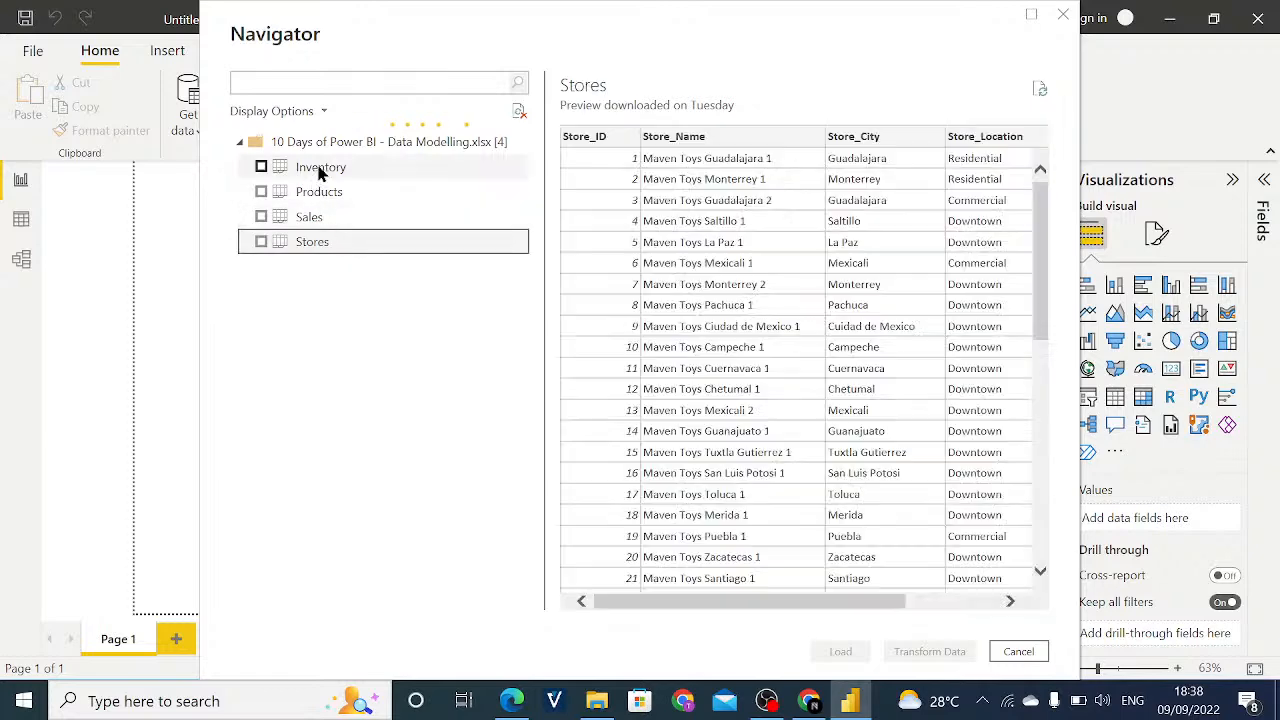
left_click(325, 171)
left_click(331, 193)
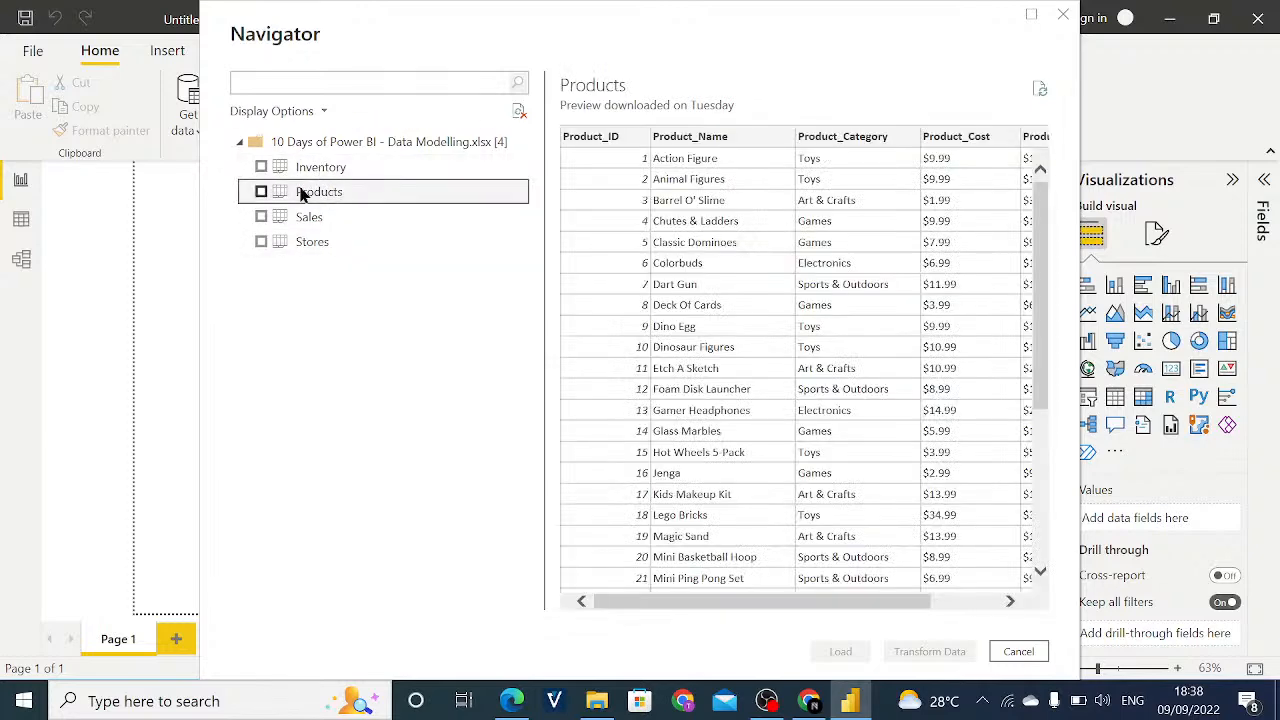
- Bring the Inventory, Products, Sales and Stores tables into Power Query Editor for transformation and refresh the Sales preview
left_click(262, 168)
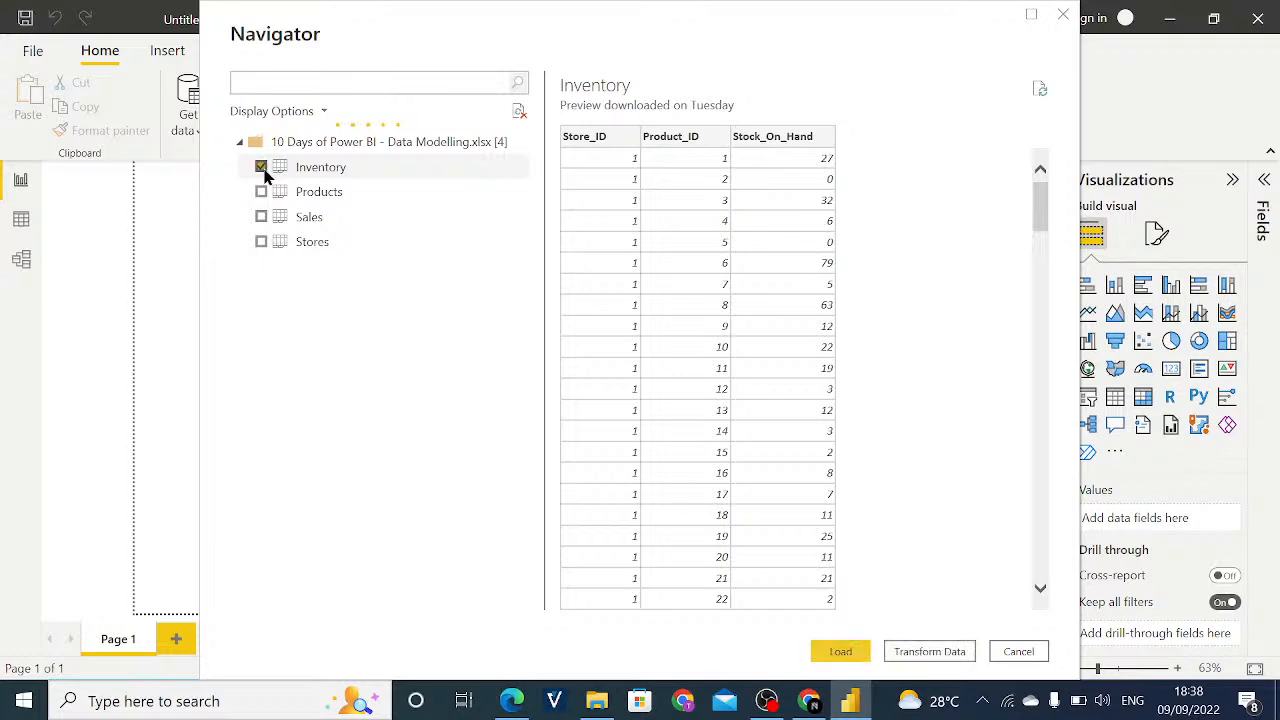
left_click(261, 192)
left_click(263, 217)
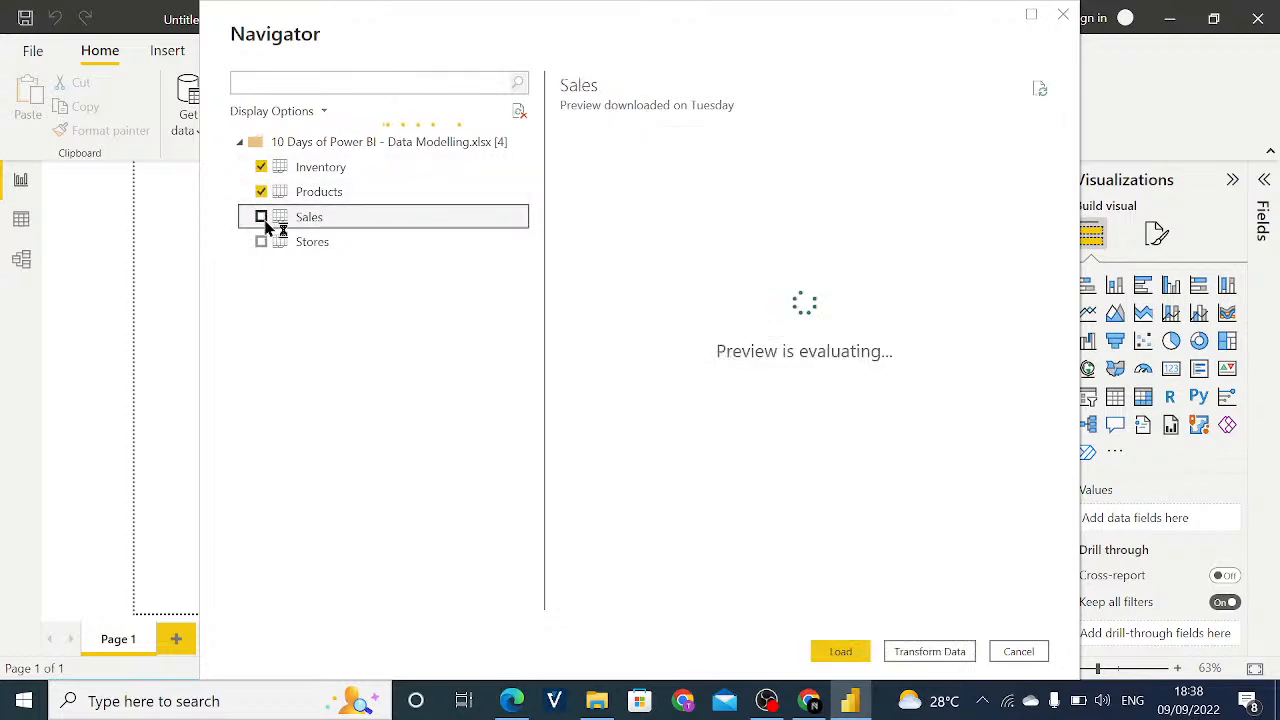
left_click(261, 242)
left_click(261, 217)
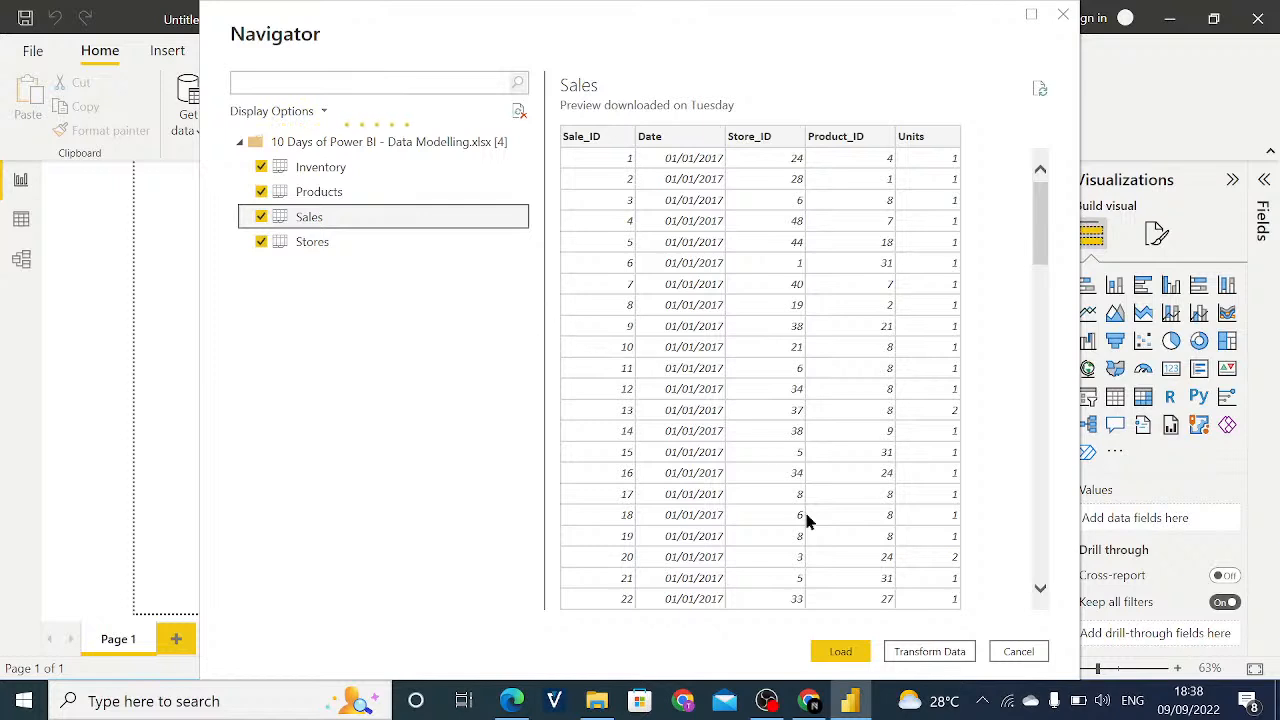
left_click(922, 653)
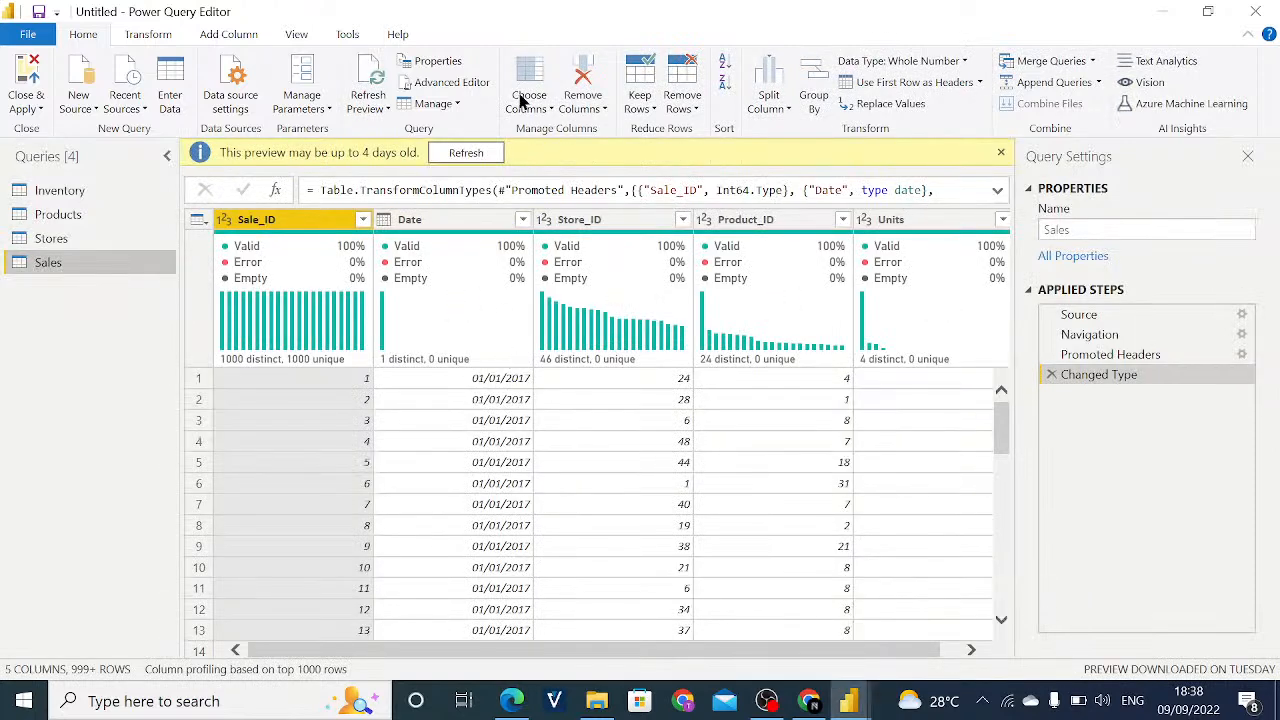
left_click(468, 155)
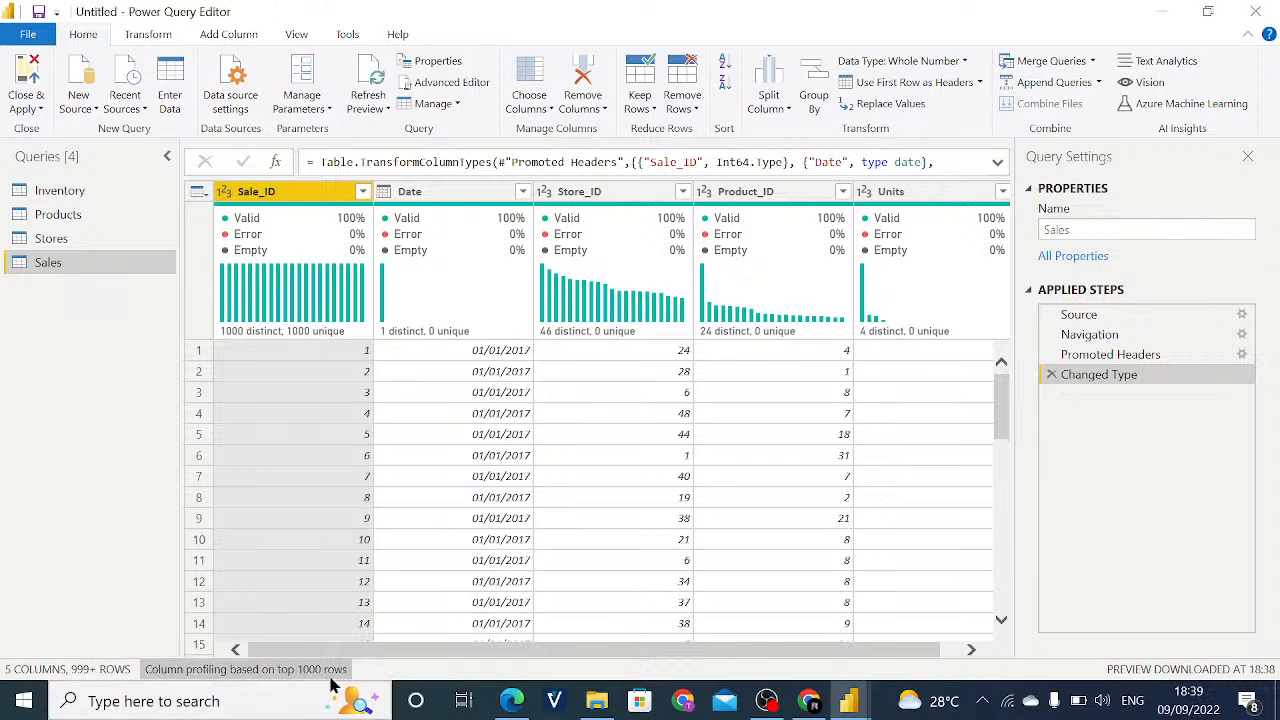
- Base the Sales query's column profiling on the entire data set
left_click(250, 677)
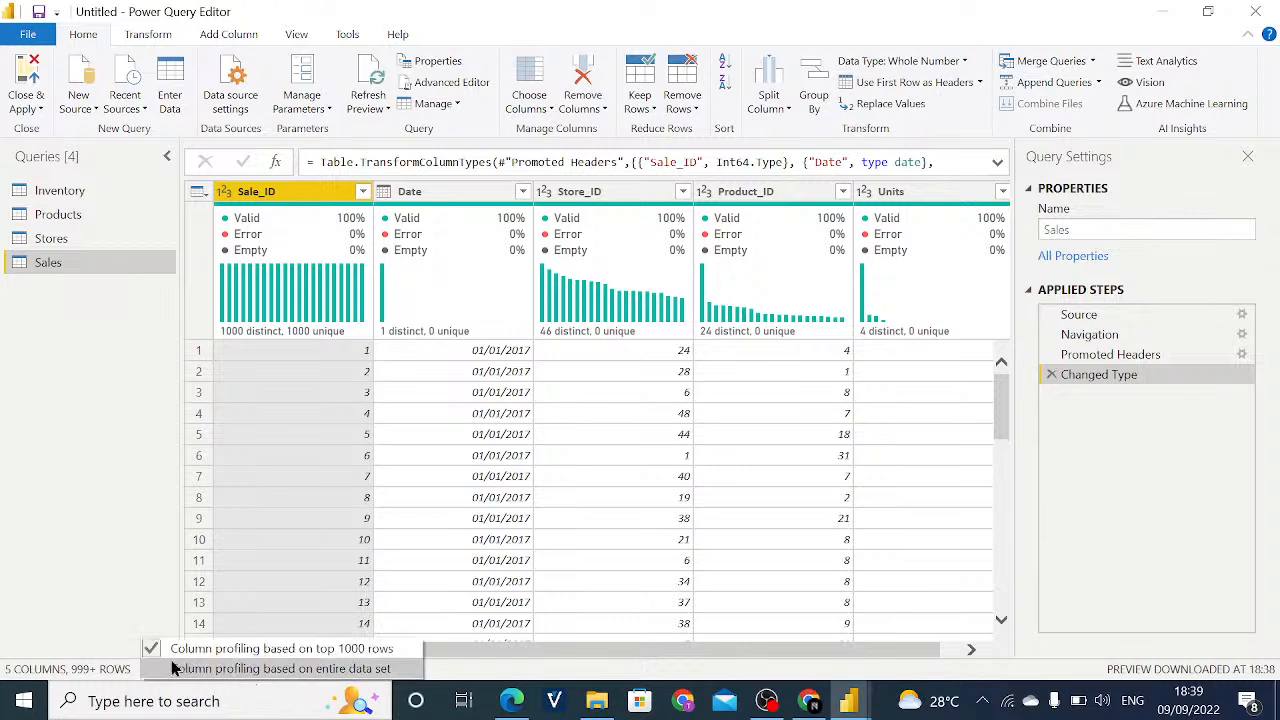
left_click(252, 677)
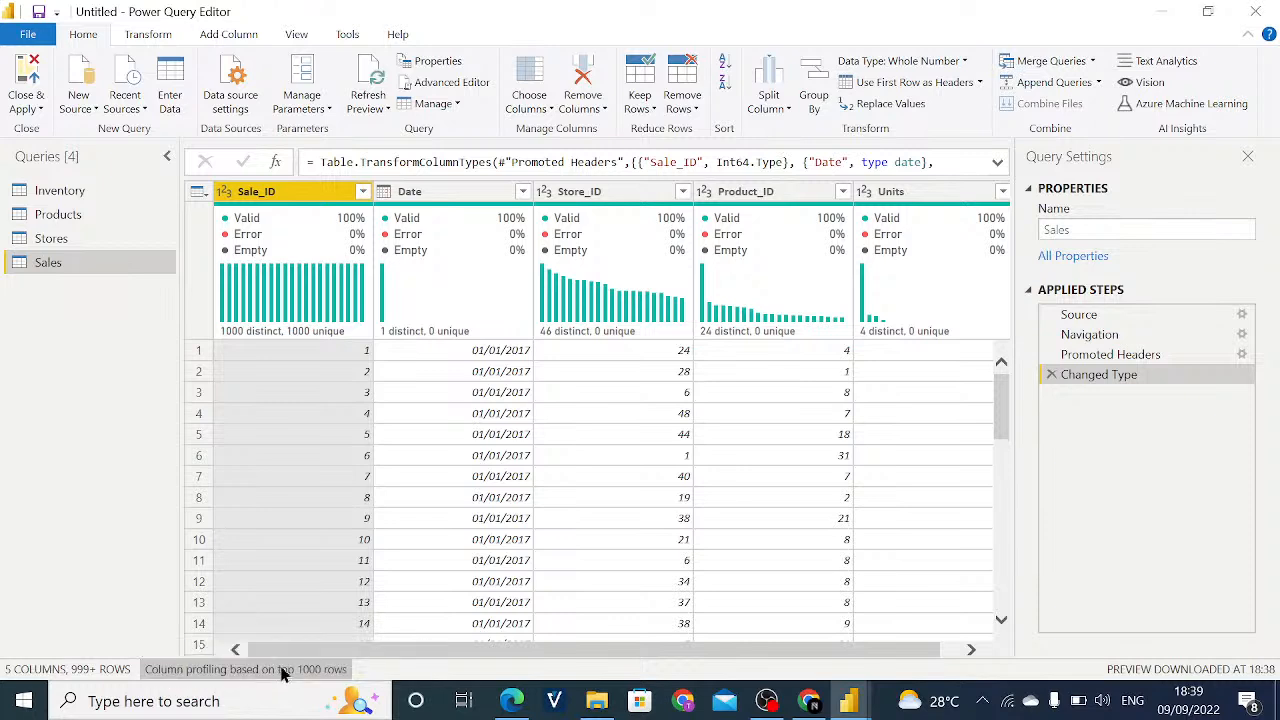
left_click(282, 670)
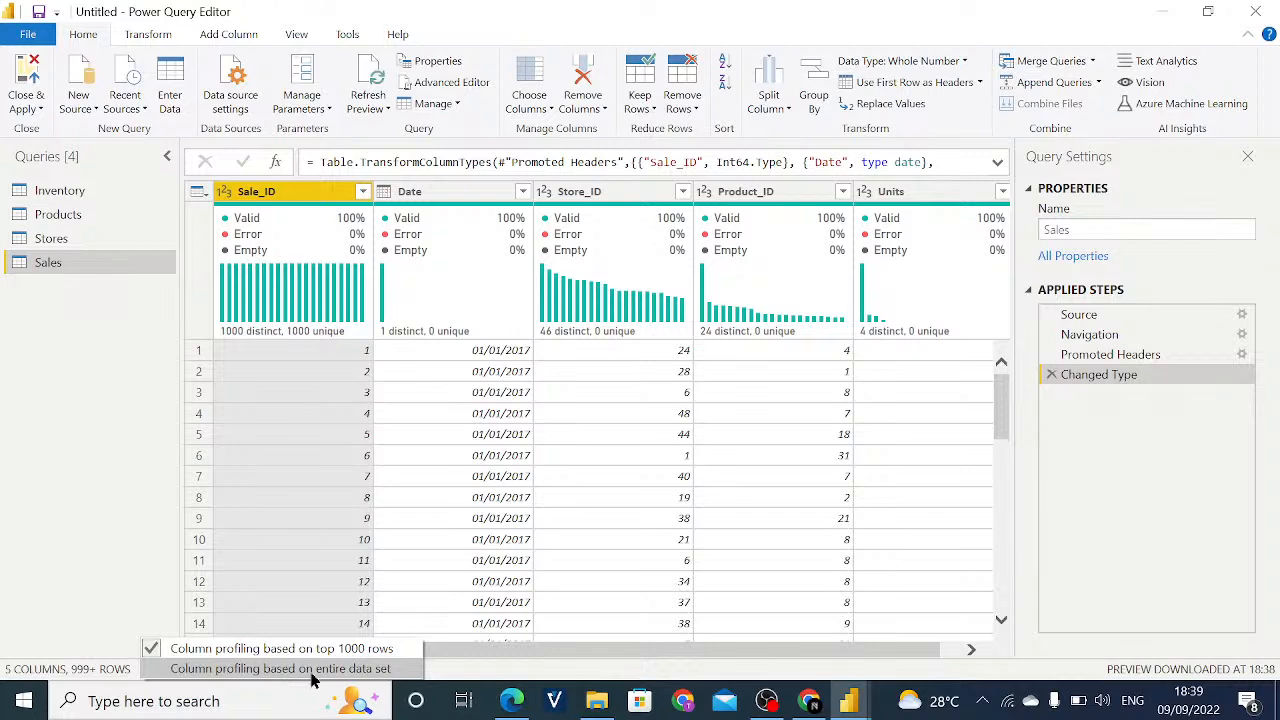
left_click(312, 669)
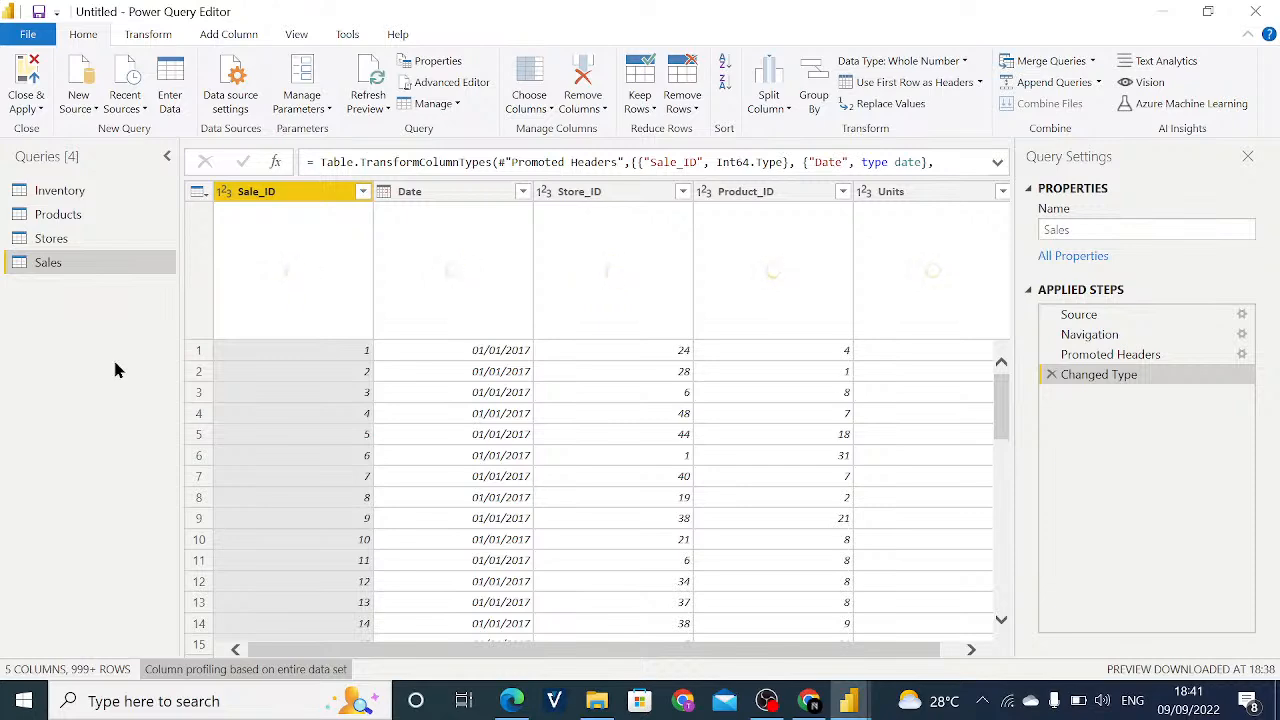
left_click(58, 240)
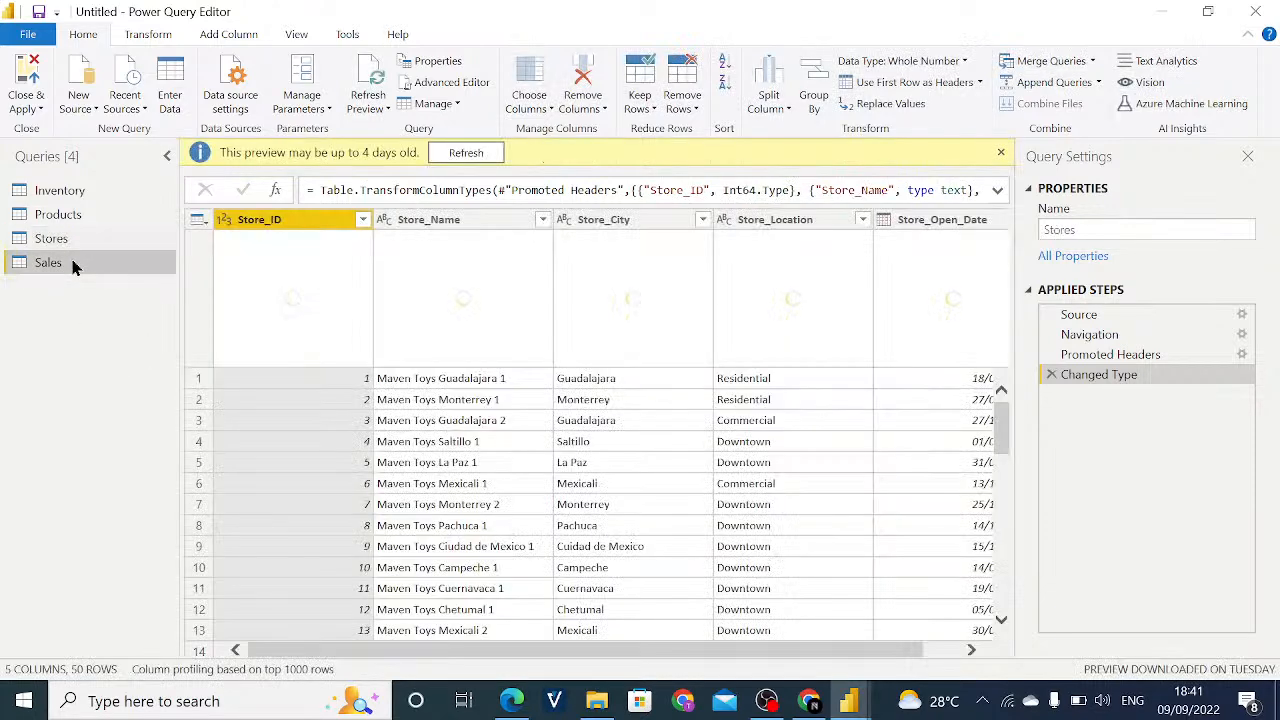
left_click(72, 264)
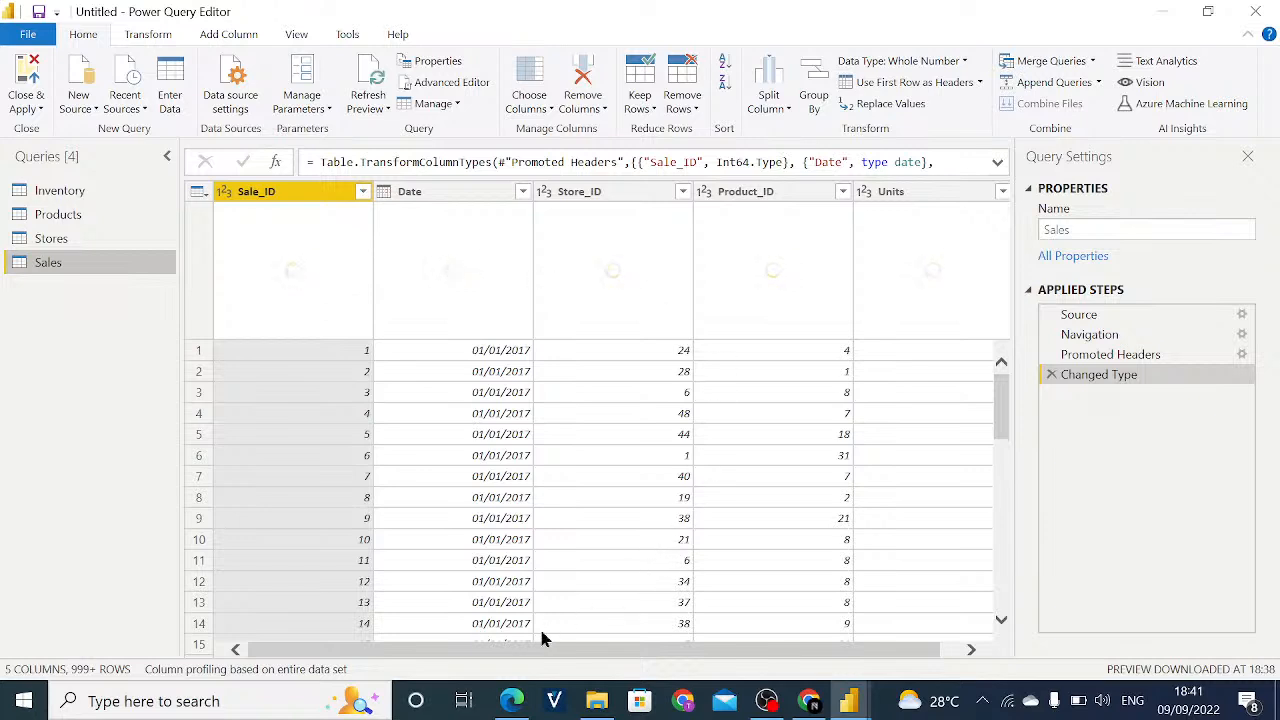
scroll(560, 657, "right", 1)
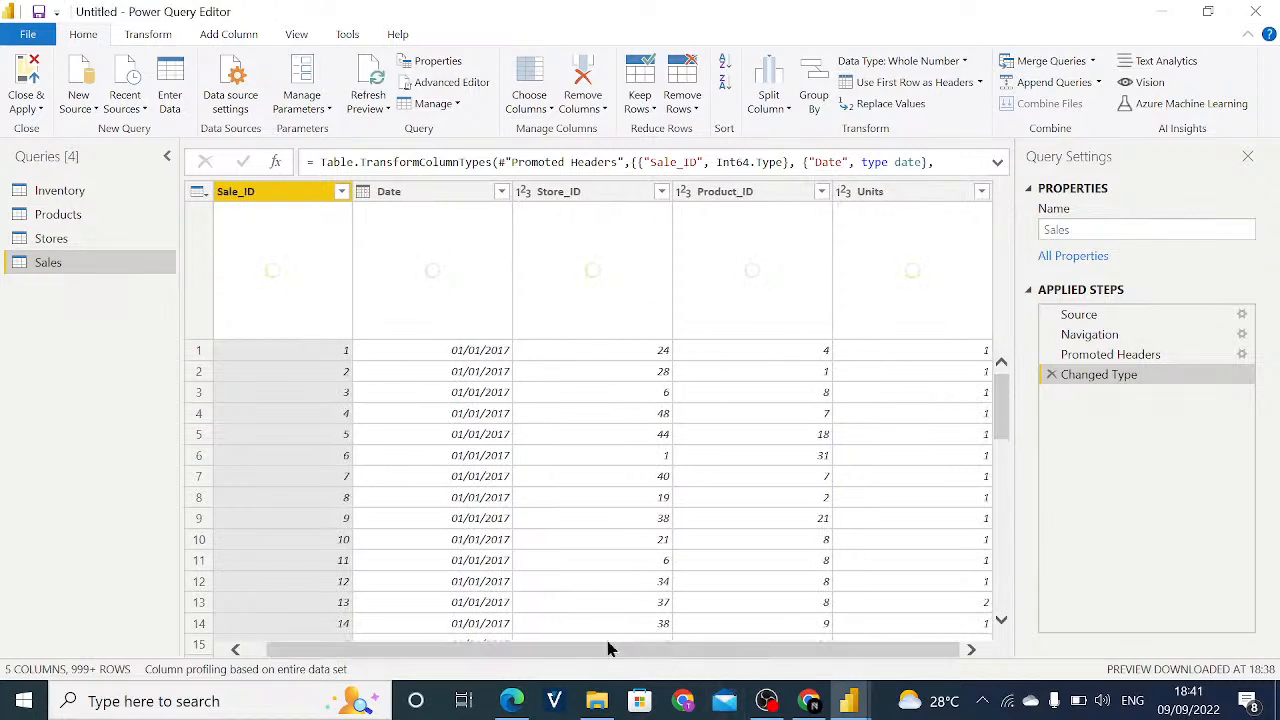
scroll(600, 651, "left", 1)
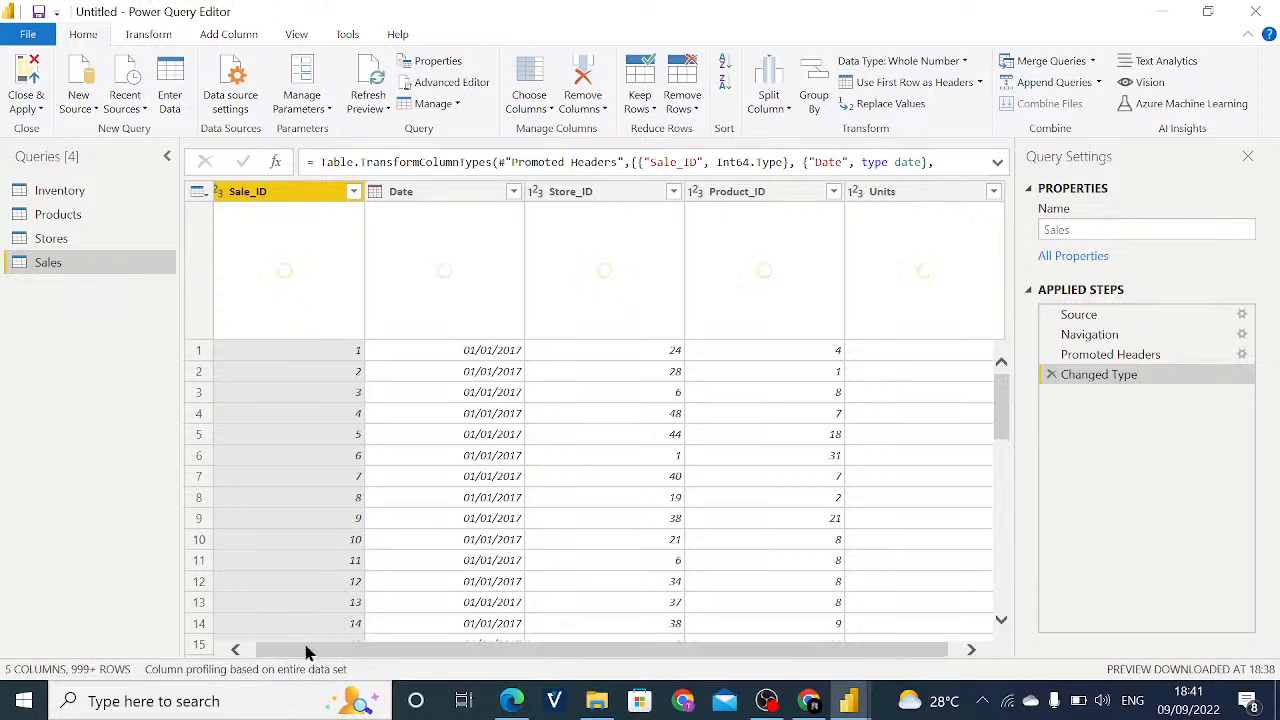
left_click_drag(299, 648, 295, 647)
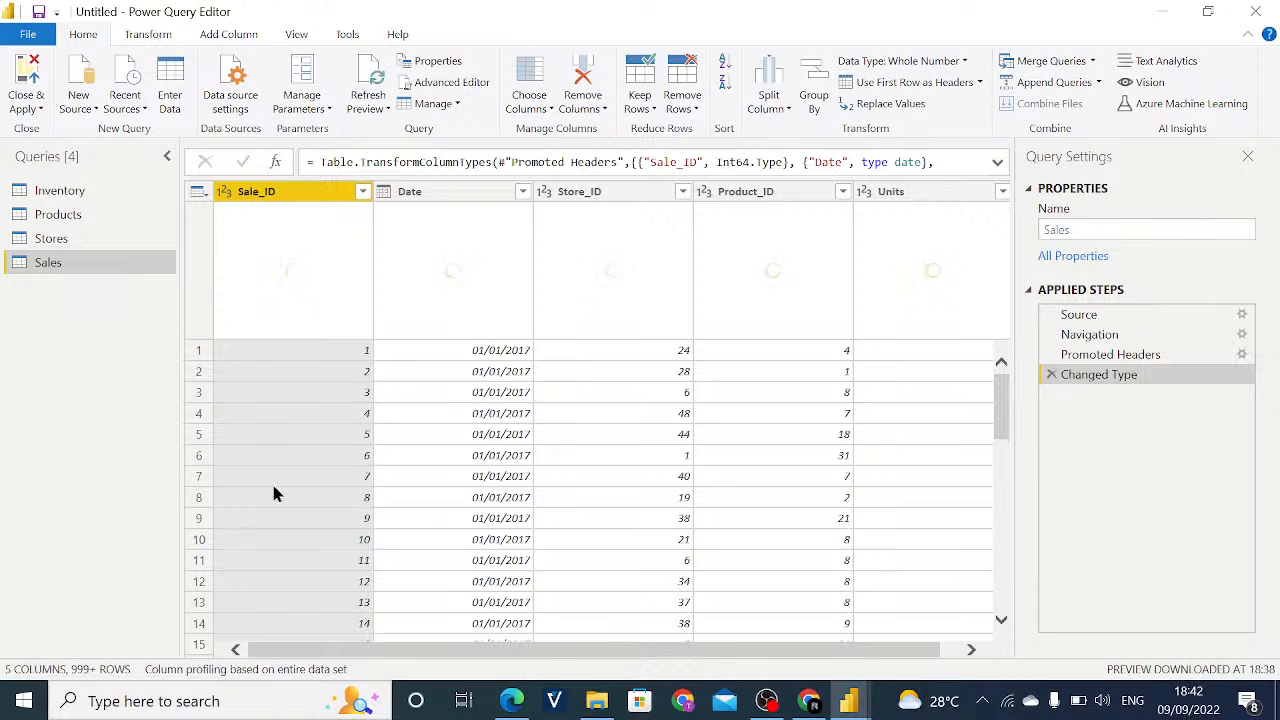
- Set the Sales query's column profiling back to the top 1000 rows and display the Inventory query
left_click(240, 670)
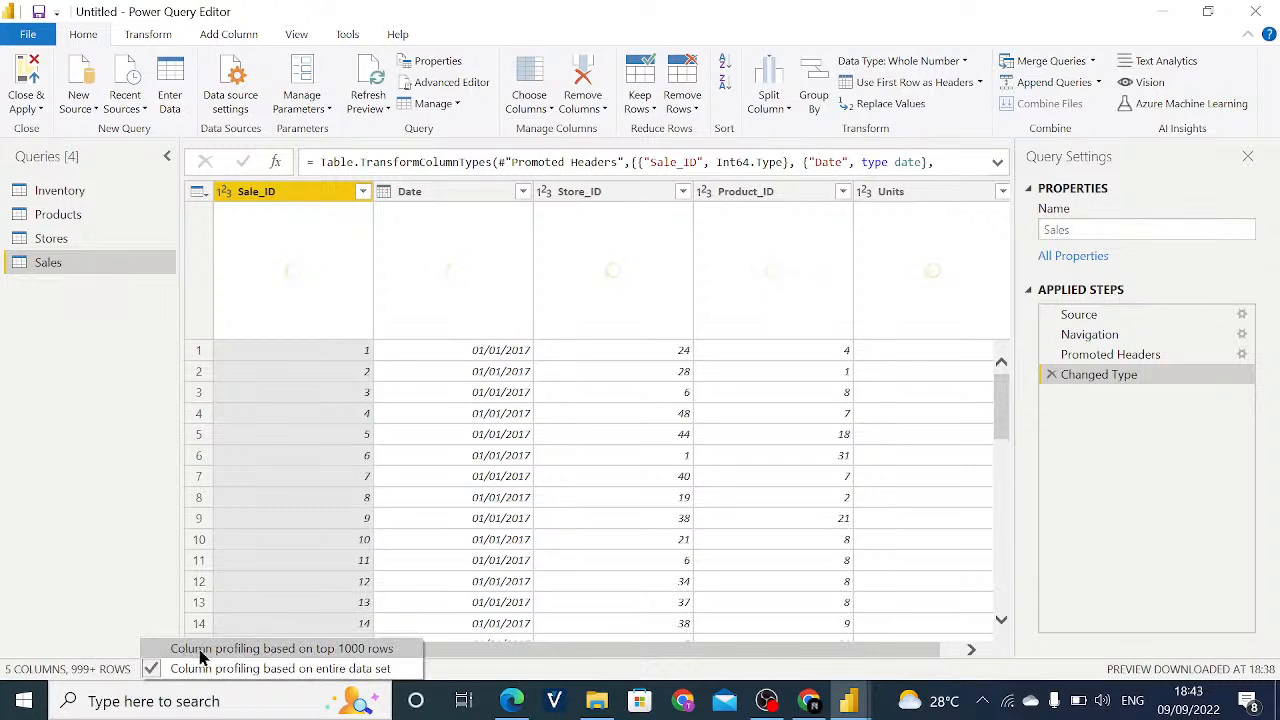
left_click(201, 650)
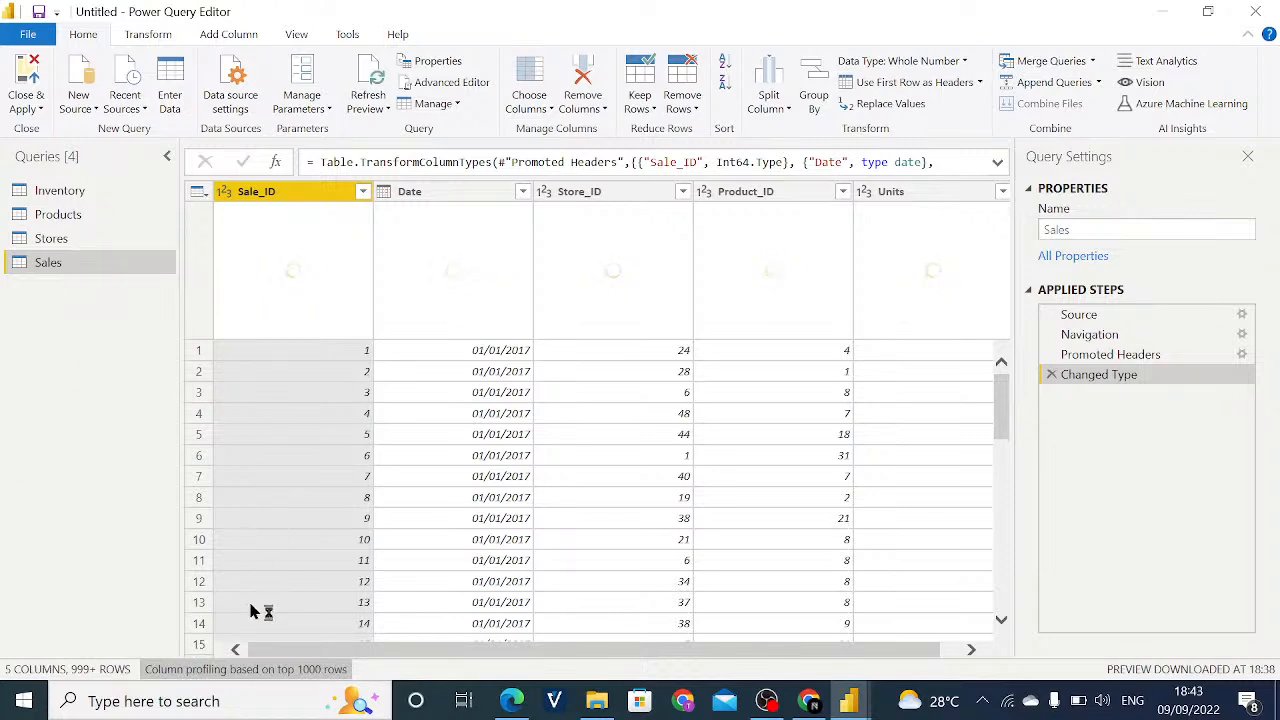
left_click(95, 189)
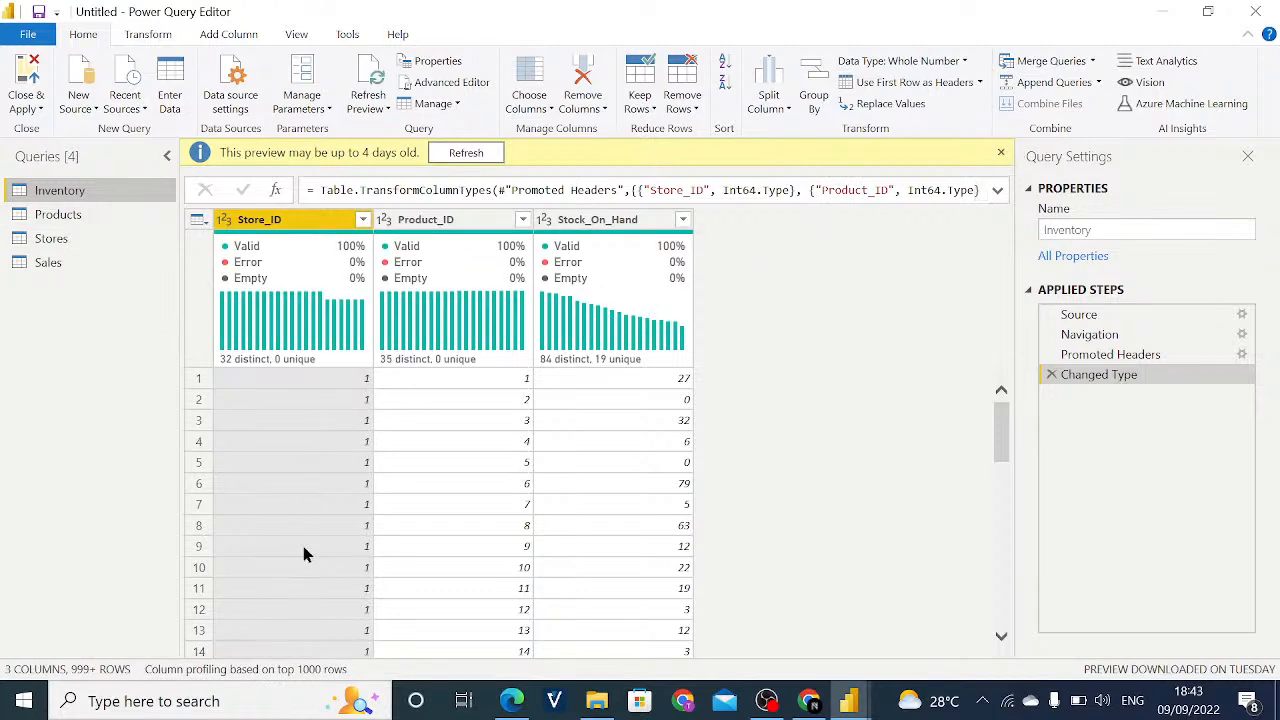
- Examine the distinct and unique values of the Store_ID column and the rows of the Inventory query
mouse_move(346, 247)
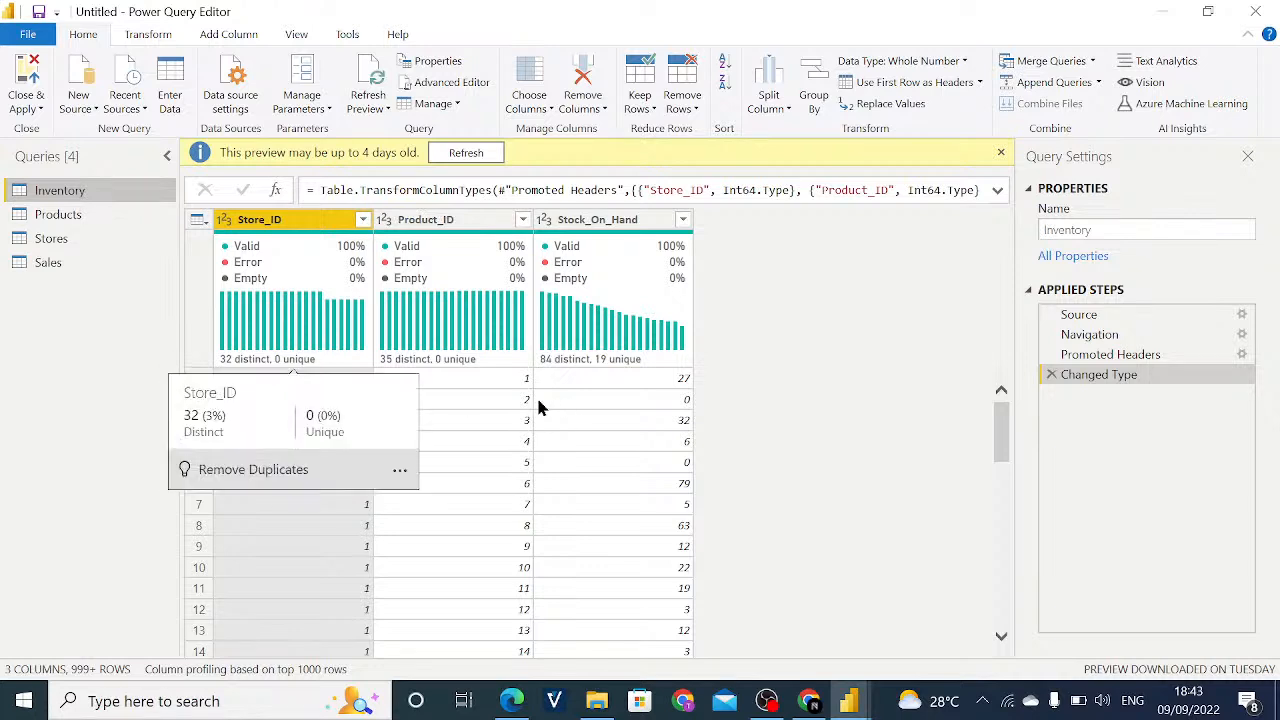
scroll(508, 438, "down", 1)
scroll(508, 438, "down", 5)
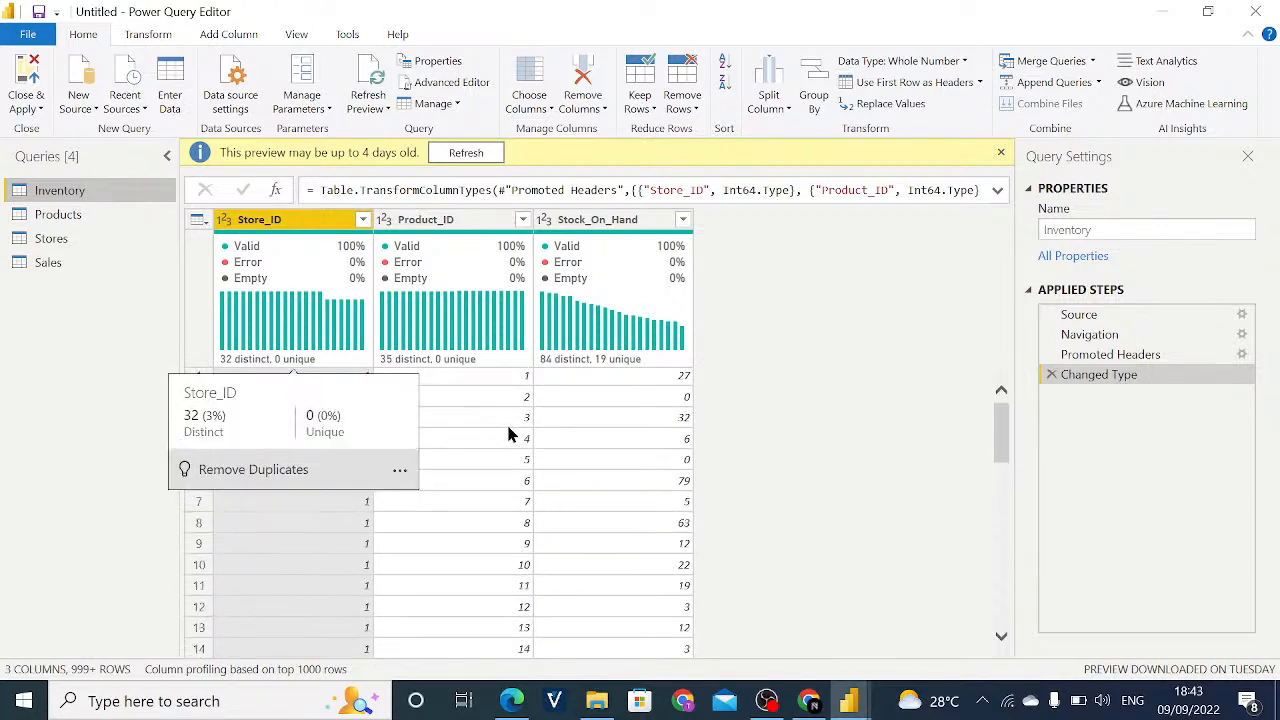
scroll(508, 433, "up", 6)
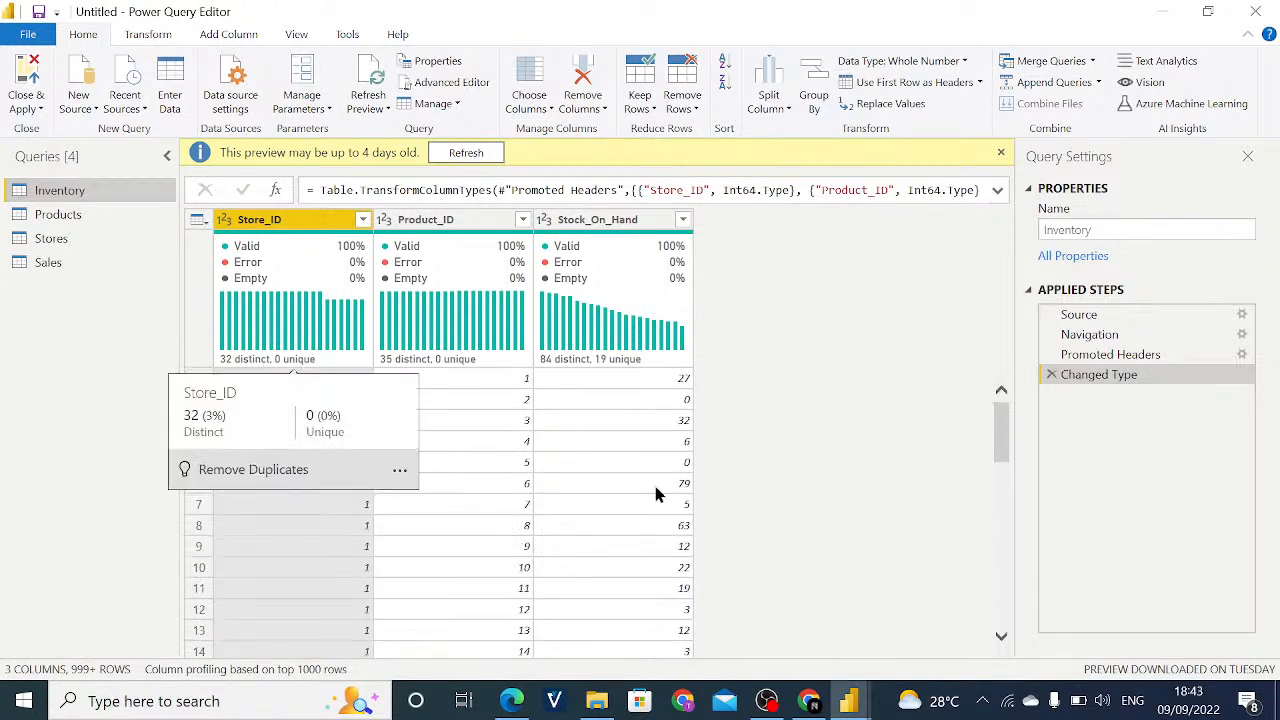
- Consult the Maven Toys case study PDF in Edge, and back in Power Query Editor check the Inventory query's Store_ID values
left_click(511, 701)
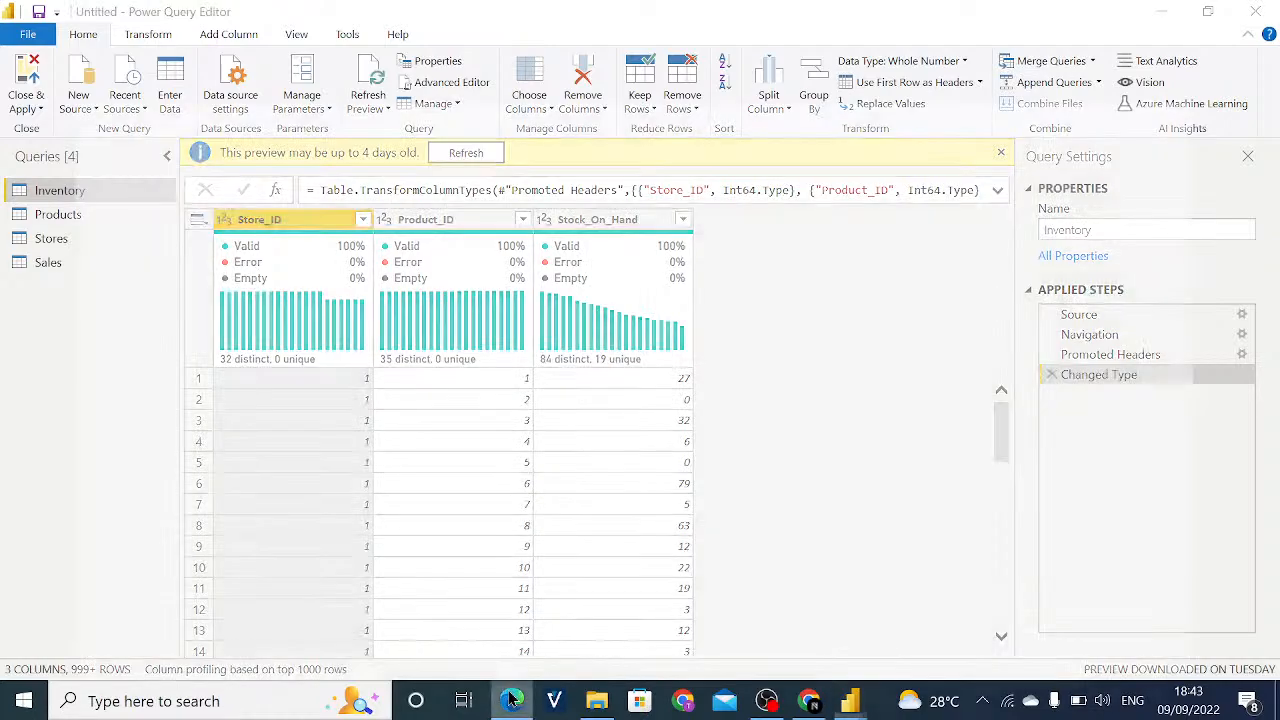
left_click(213, 15)
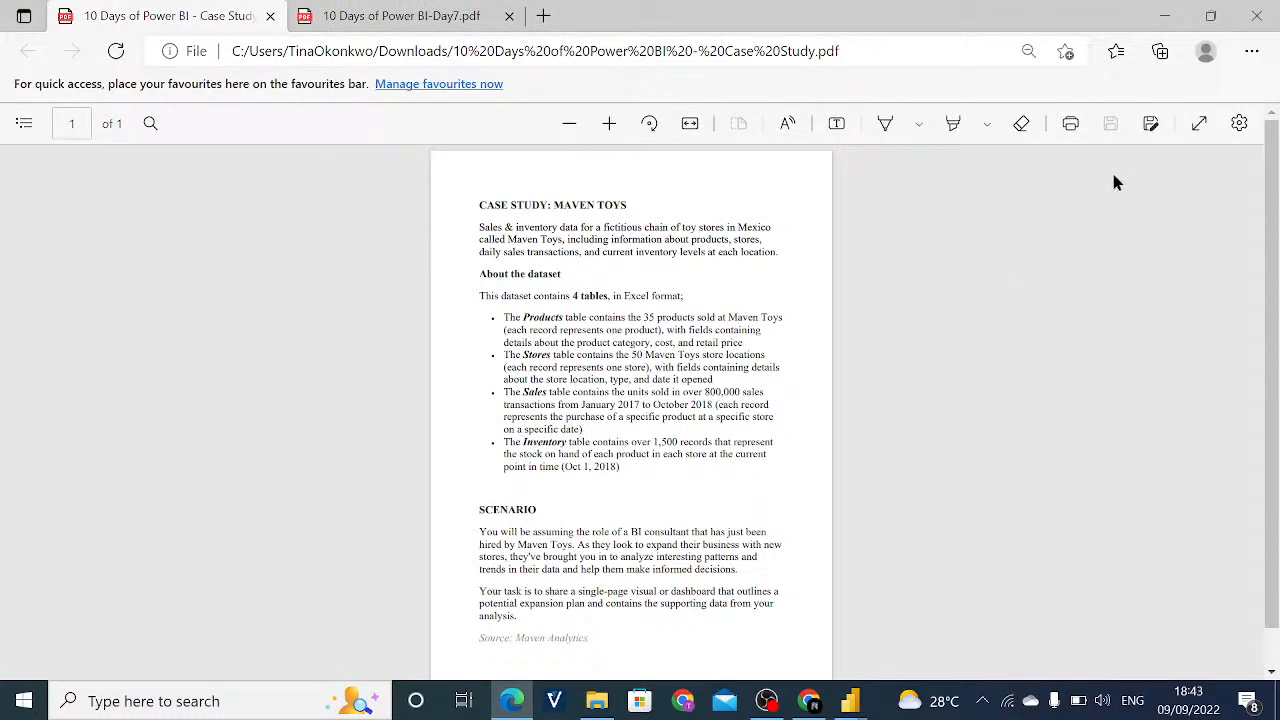
left_click(848, 703)
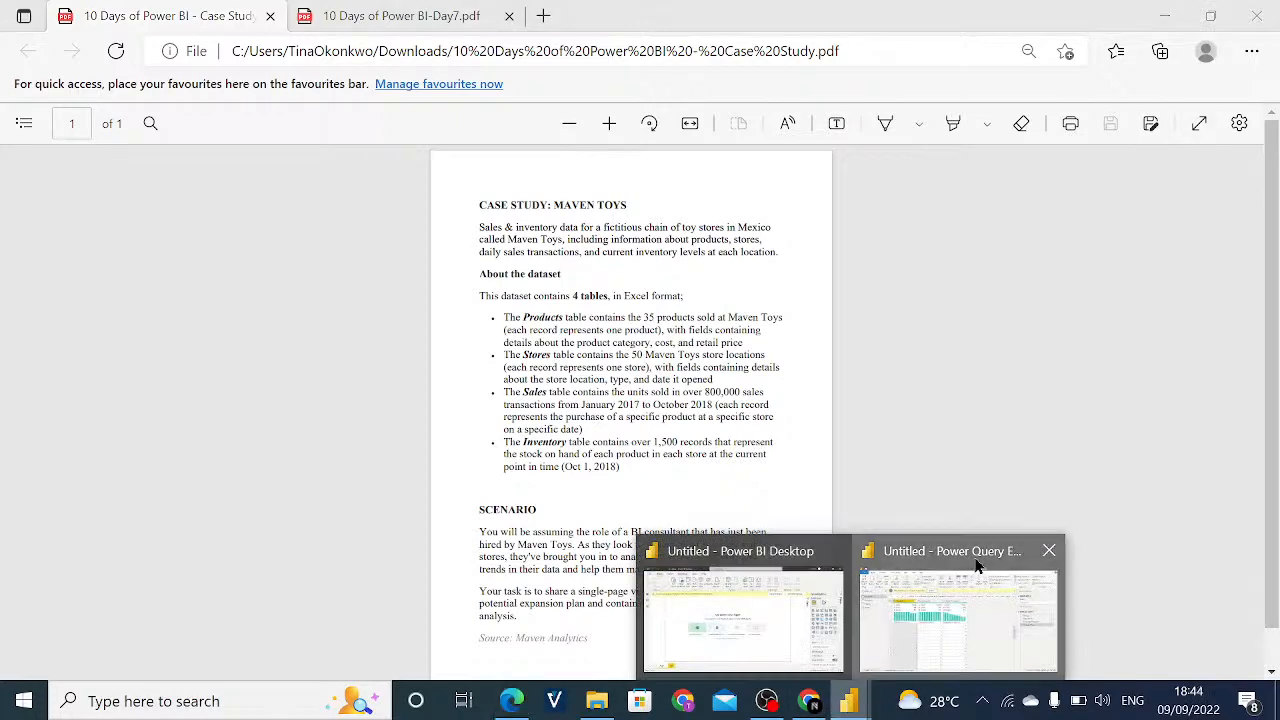
left_click(910, 650)
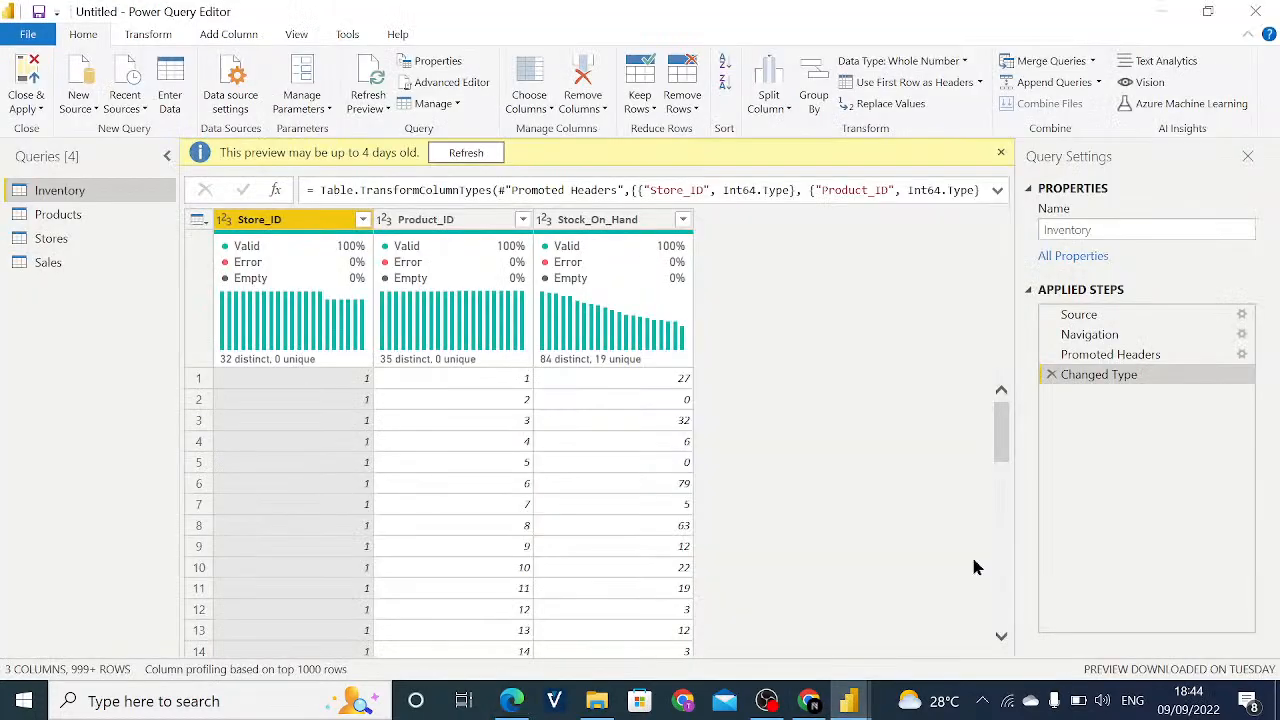
left_click(364, 220)
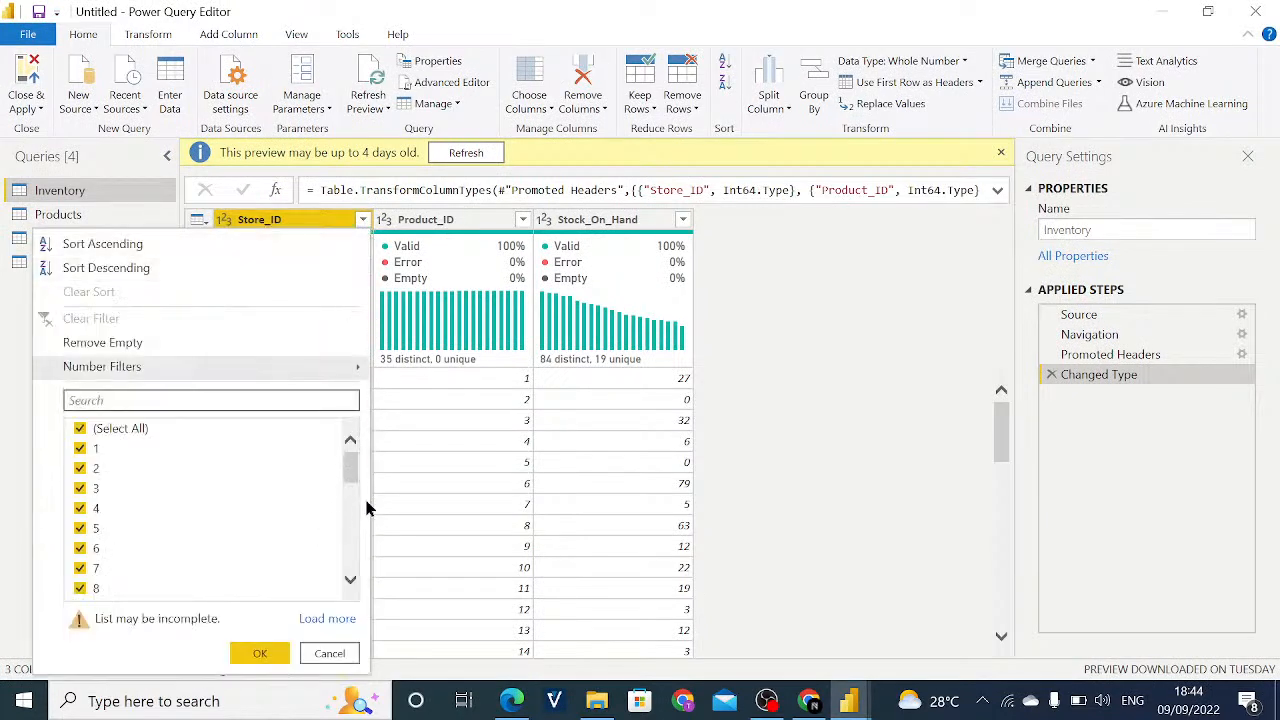
left_click(340, 654)
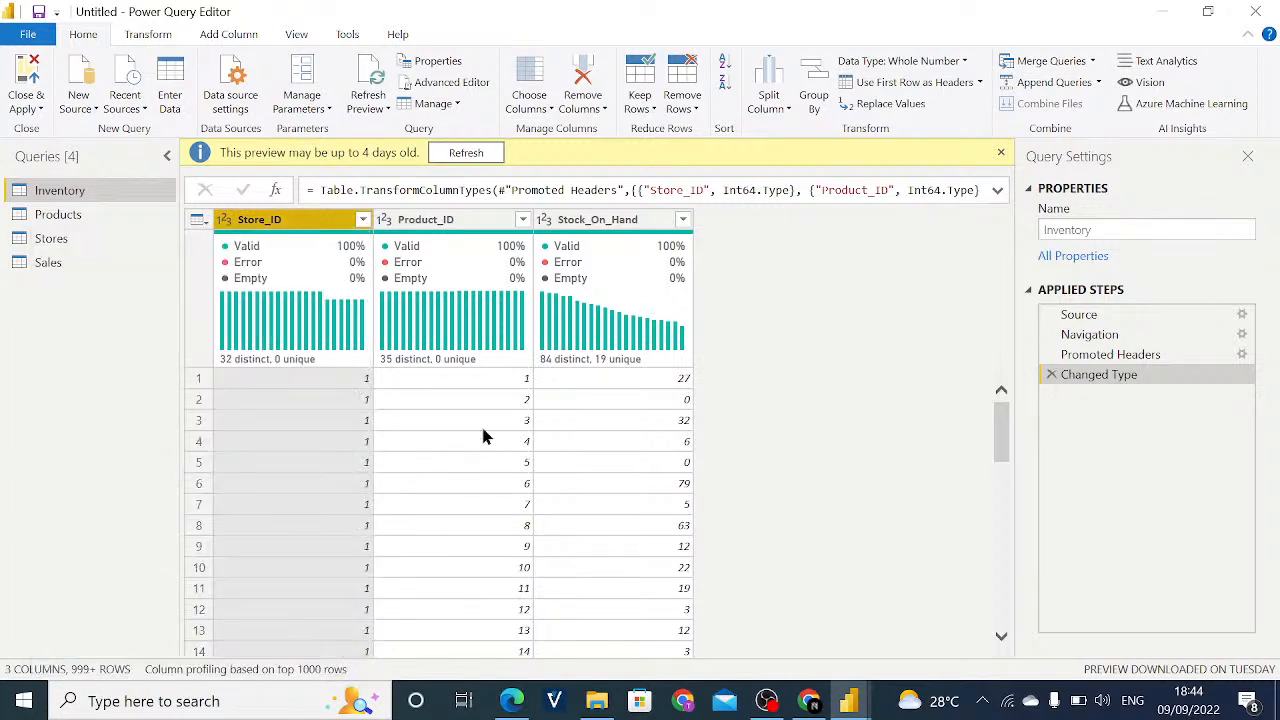
- Remove duplicate rows from the Inventory query based on all of its columns
left_click(378, 443)
left_click(339, 400)
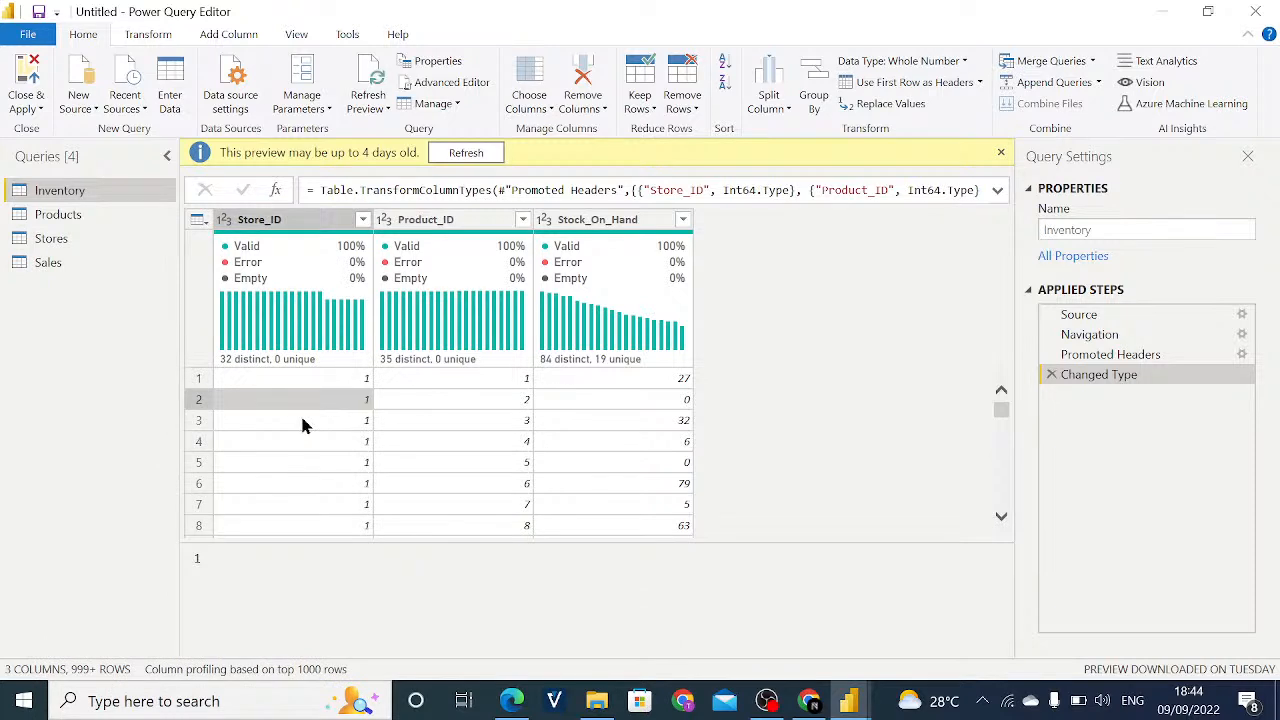
key("ctrl+a")
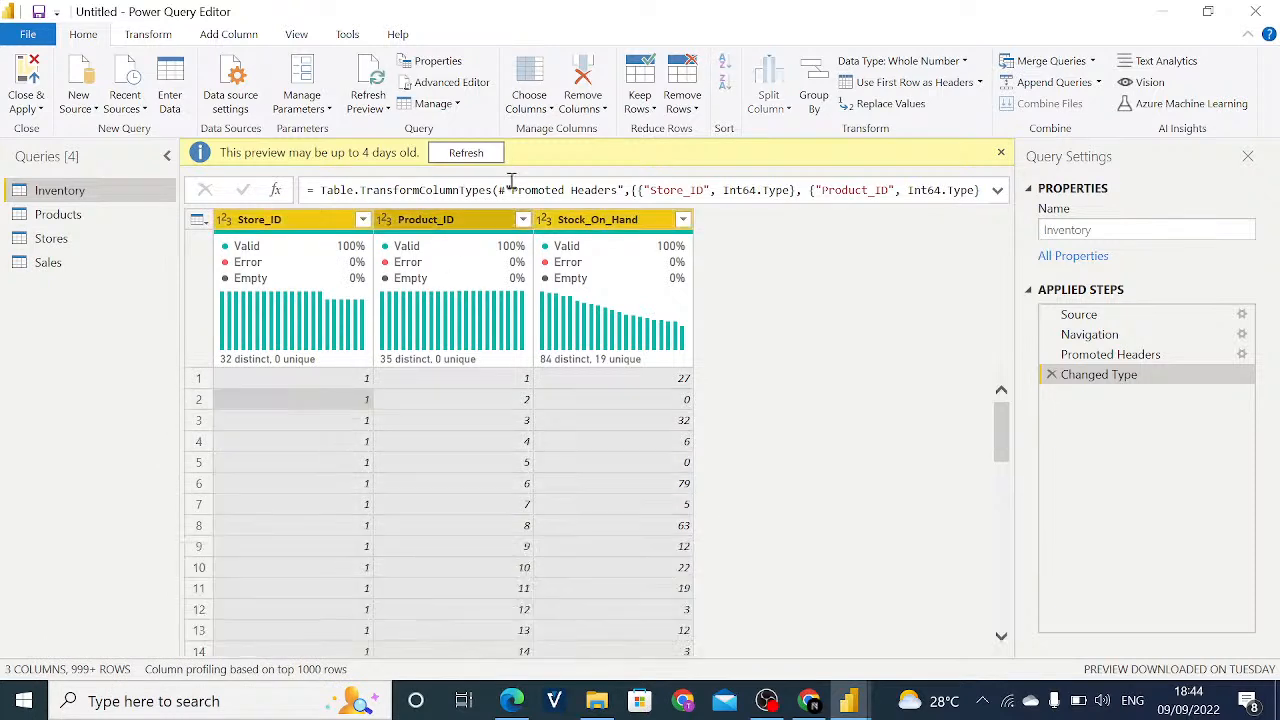
left_click(672, 116)
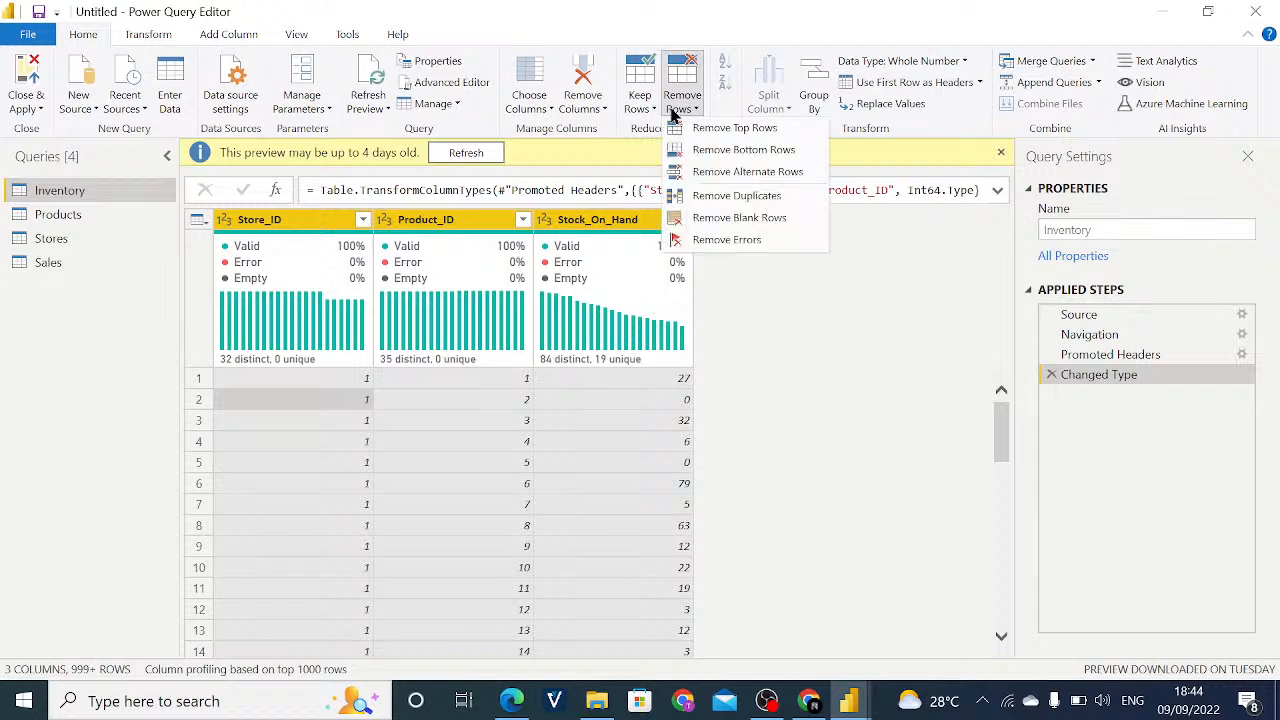
left_click(727, 197)
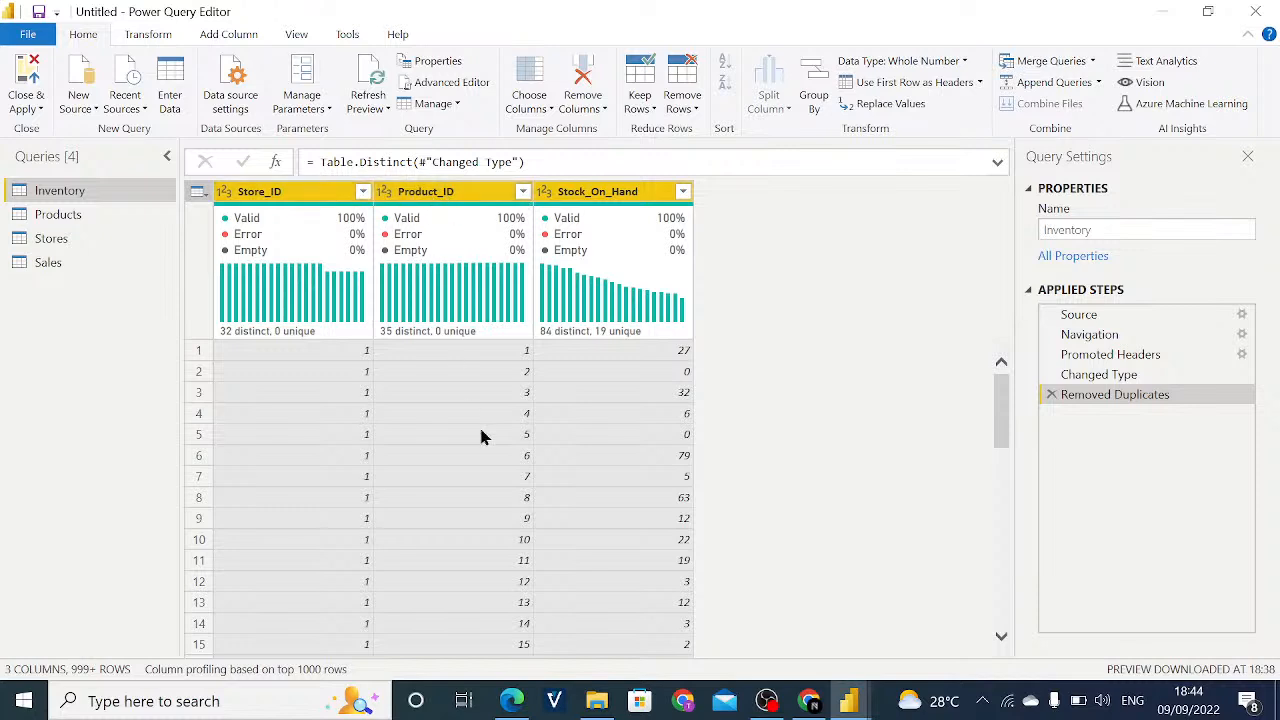
scroll(497, 374, "down", 3)
scroll(500, 377, "up", 3)
- Load the complete list of Store_ID filter values in the Inventory query and review it without applying a filter
left_click(363, 193)
left_click_drag(351, 443, 357, 549)
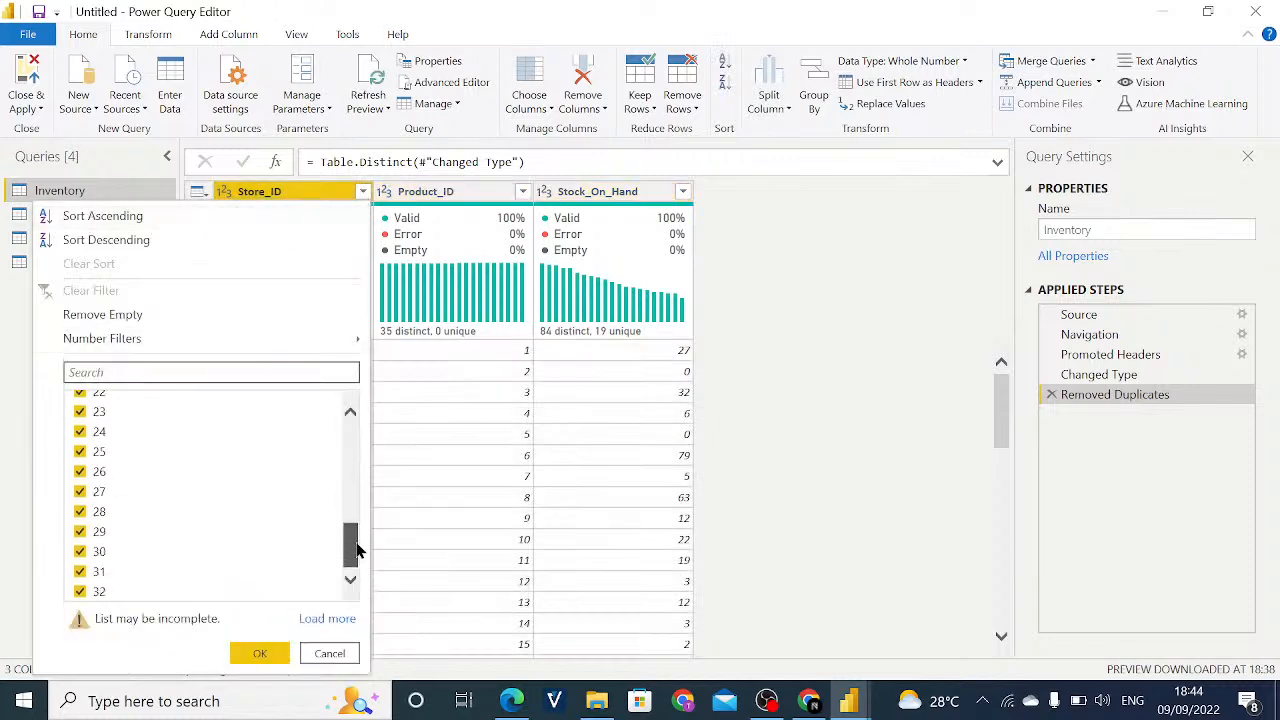
left_click(318, 621)
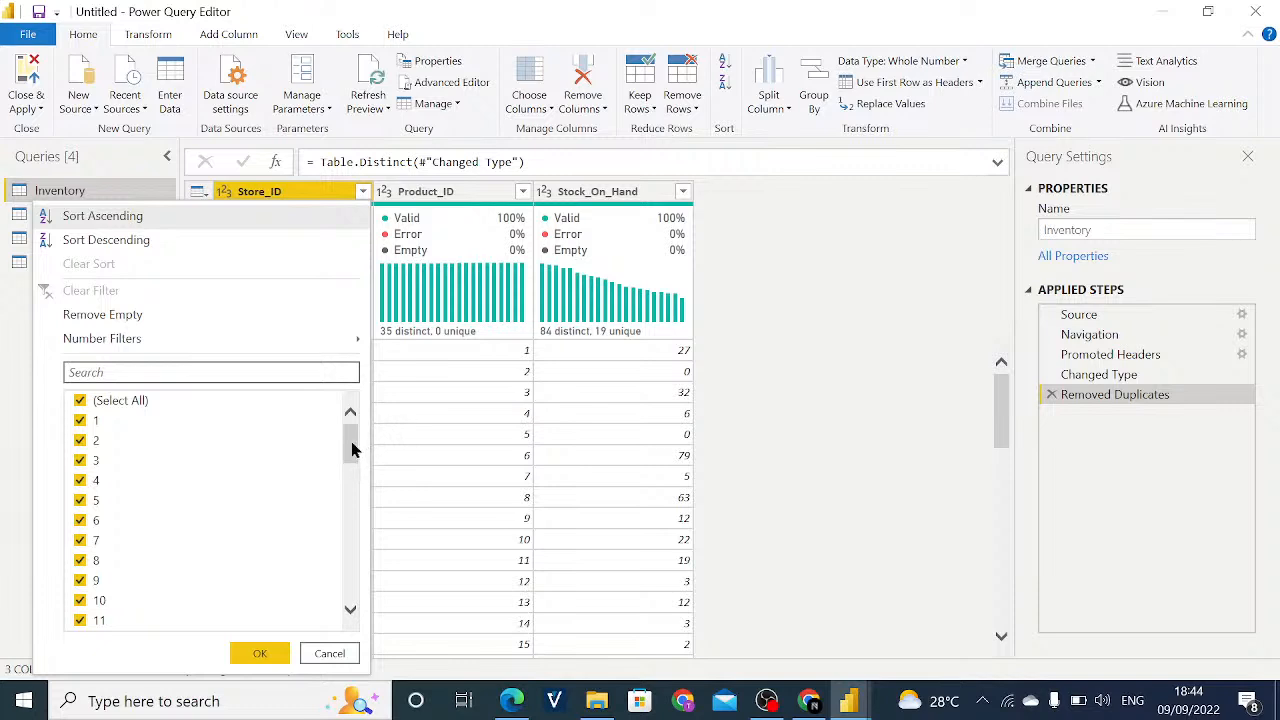
left_click_drag(351, 449, 343, 600)
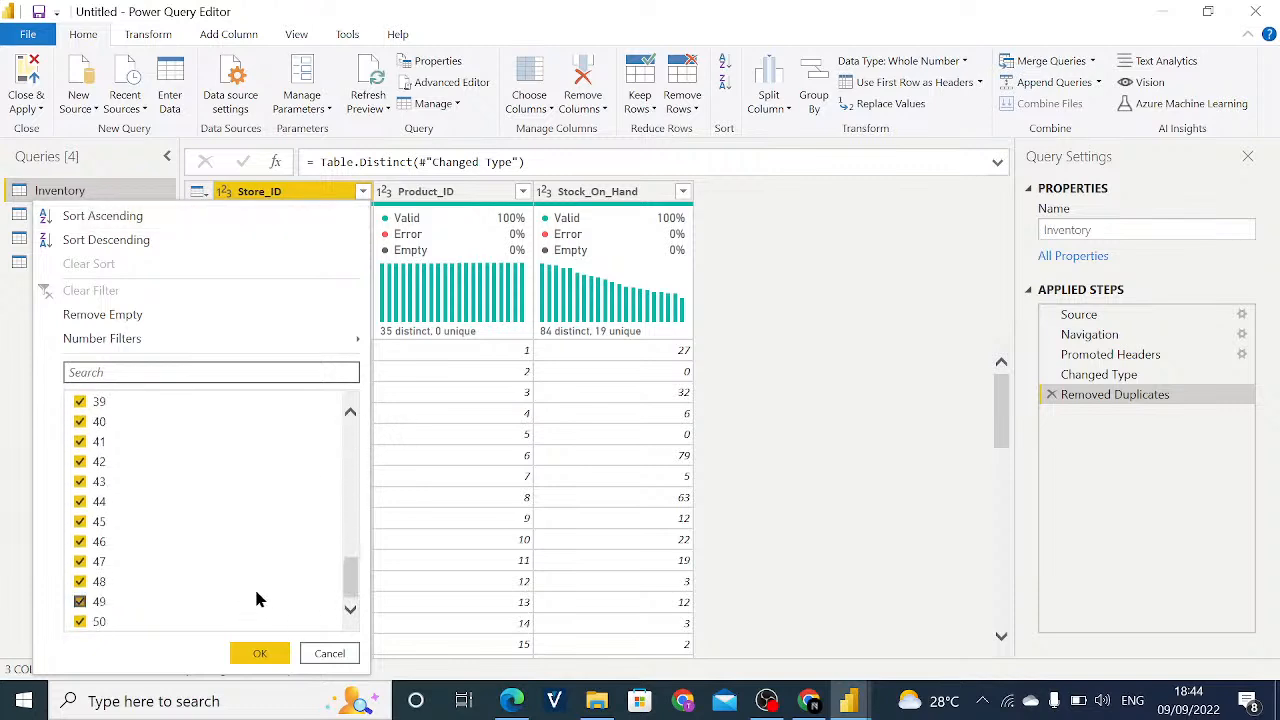
left_click(312, 653)
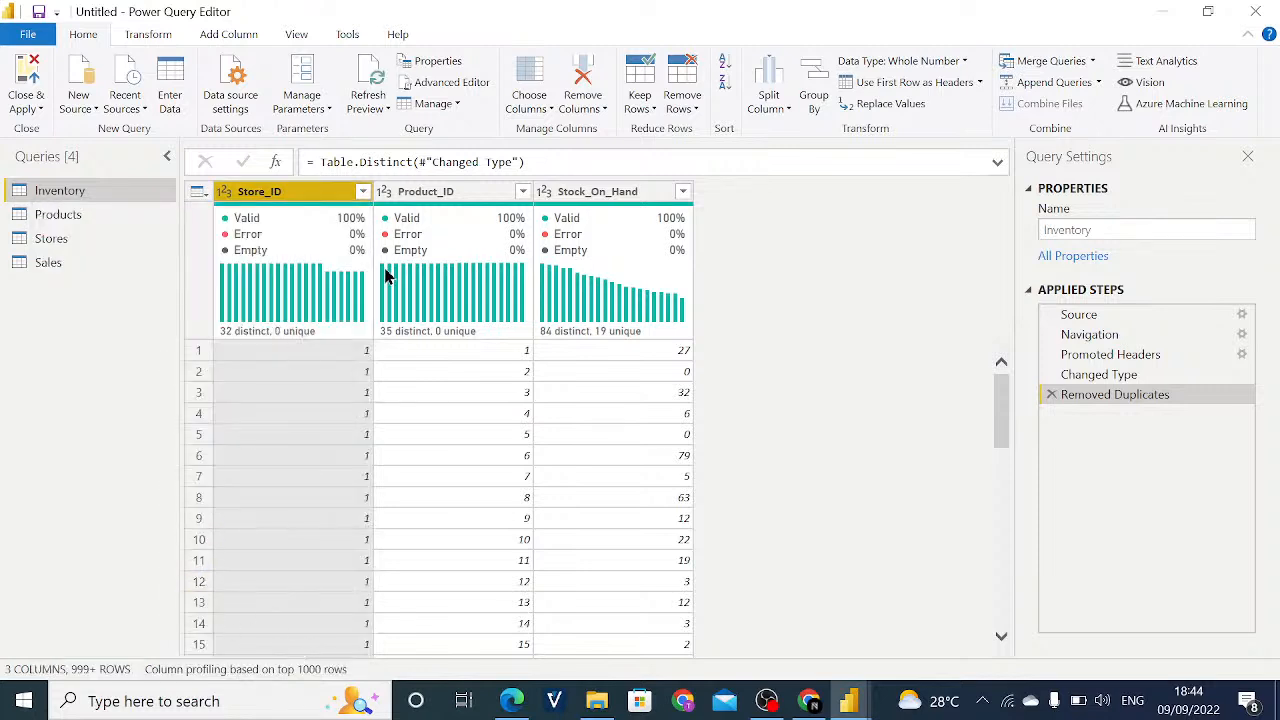
- Load the complete list of Product_ID filter values in the Inventory query and review it without filtering
left_click(524, 192)
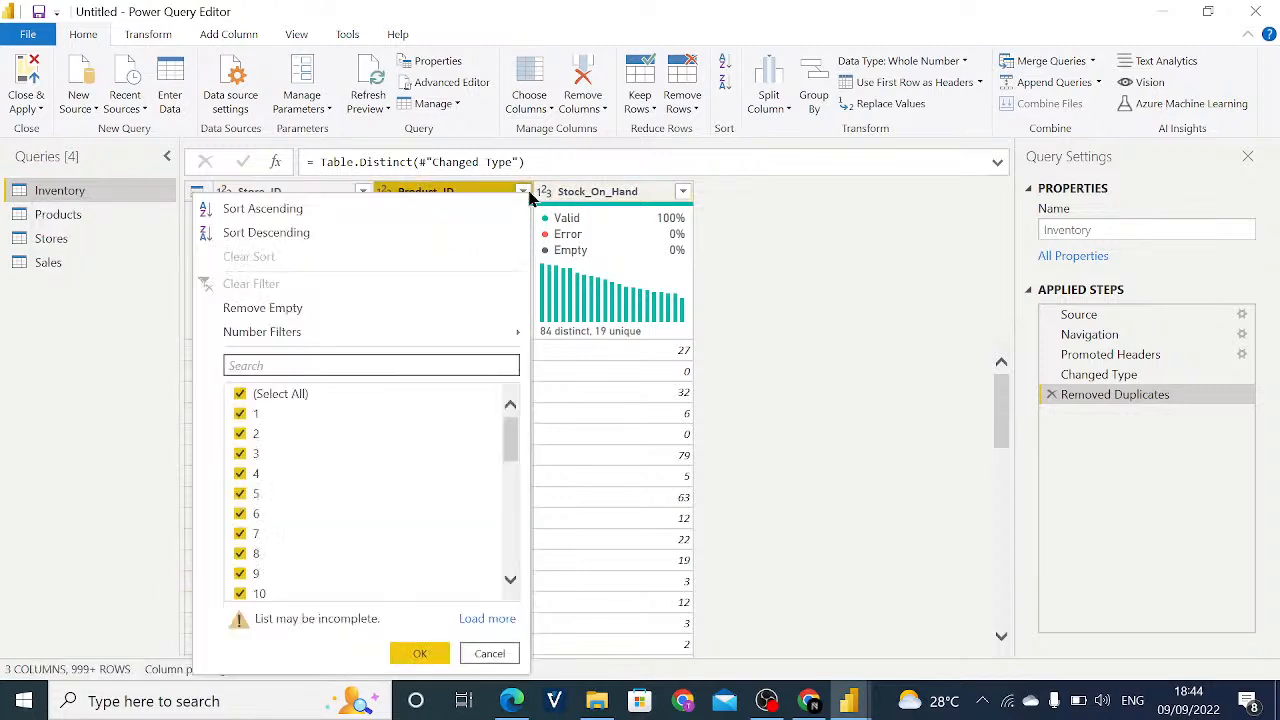
left_click_drag(508, 426, 511, 537)
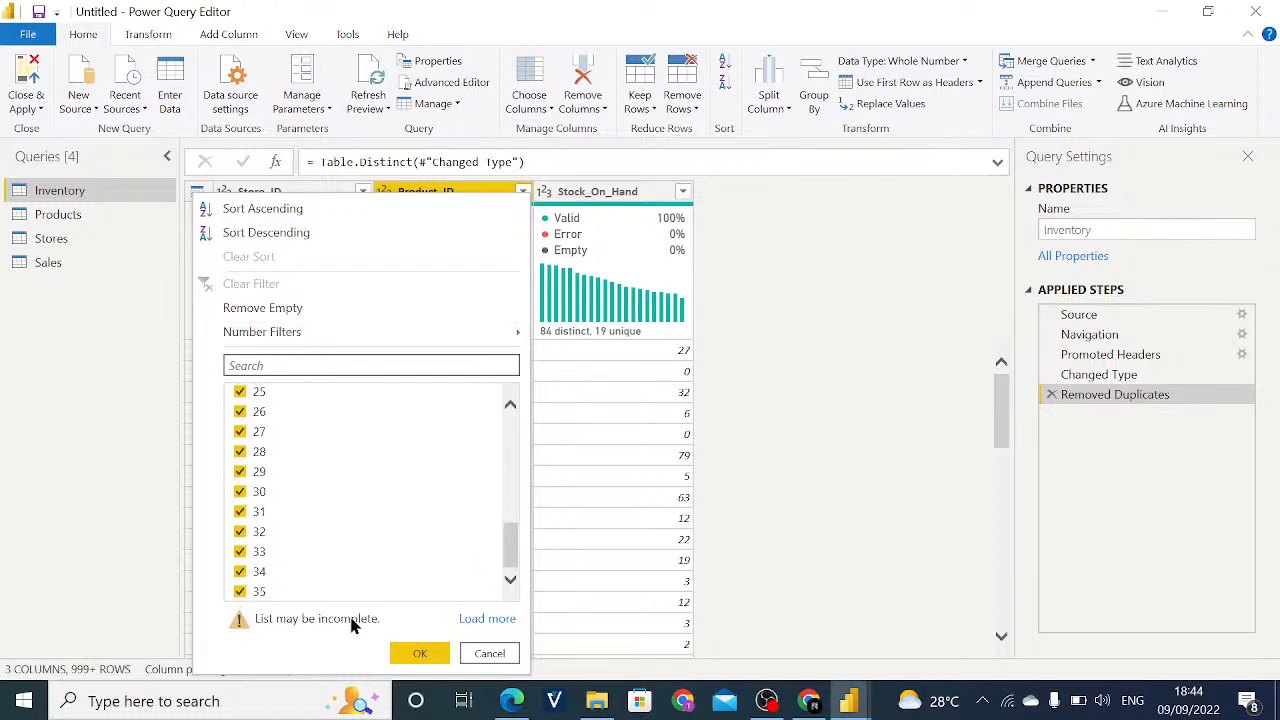
left_click(487, 619)
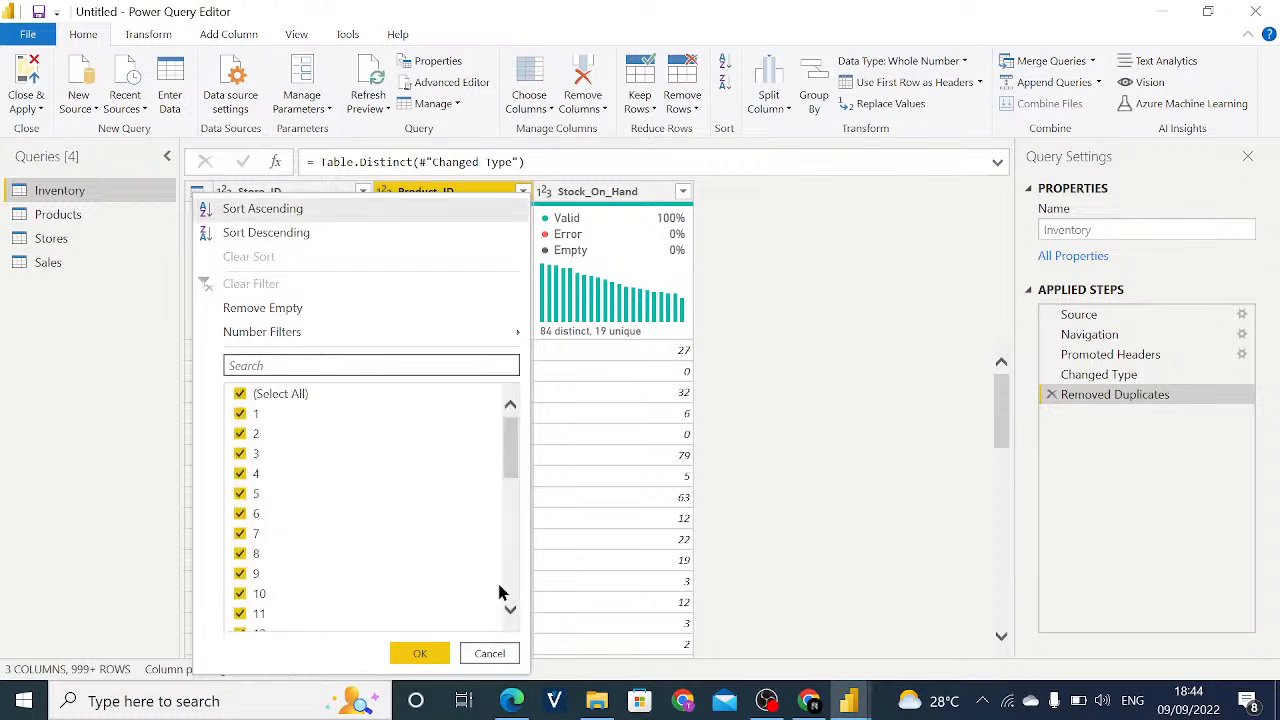
left_click_drag(514, 451, 508, 606)
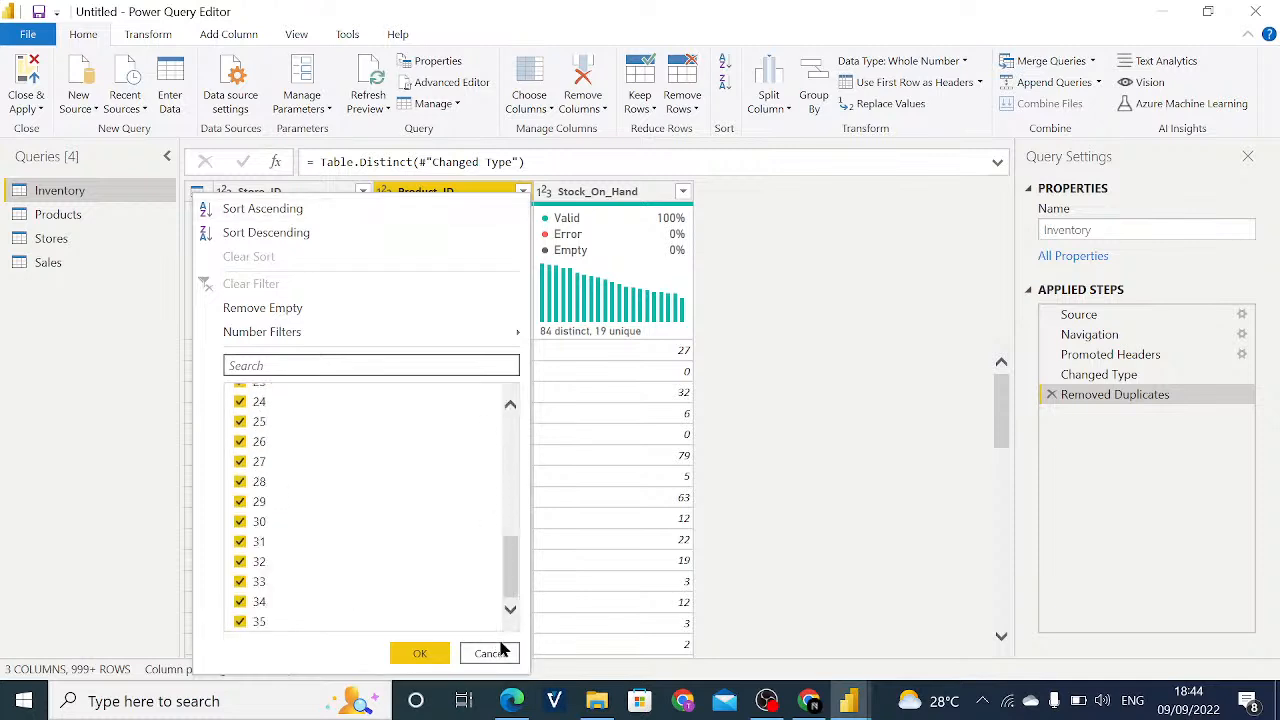
left_click(490, 653)
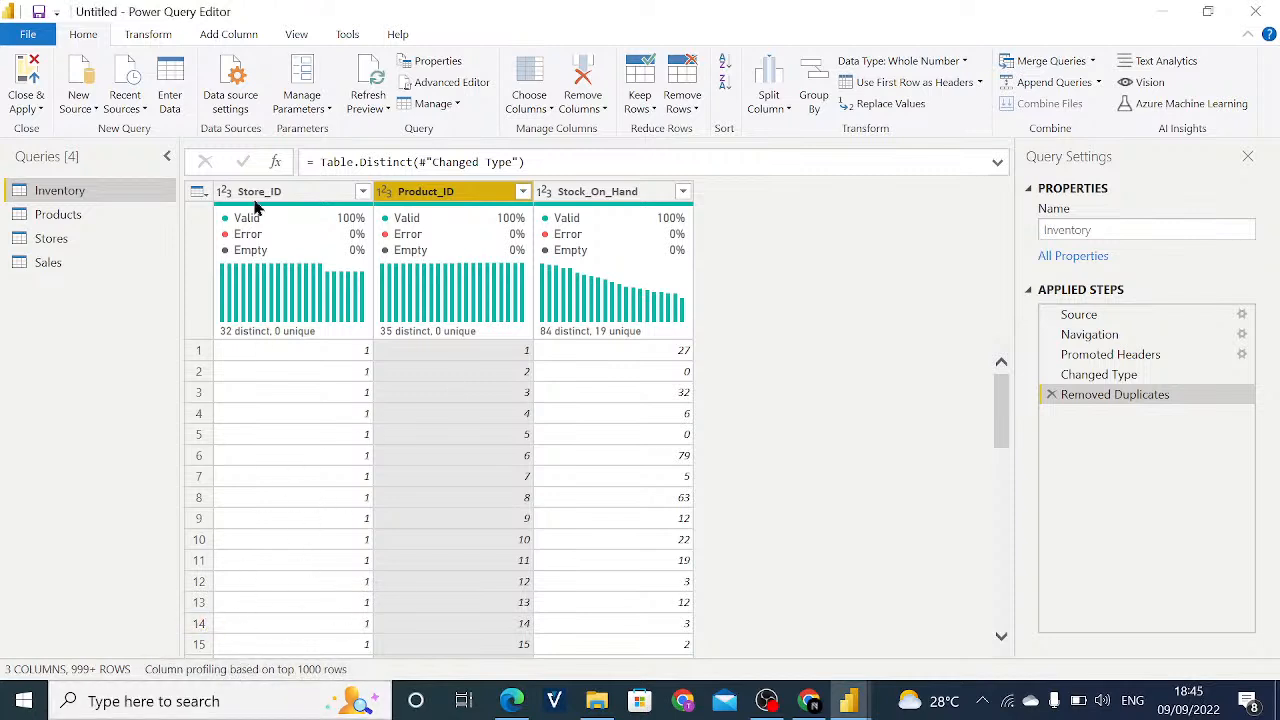
- Examine the Inventory columns' quality figures and review the Stock_On_Hand filter values without applying a filter
mouse_move(240, 228)
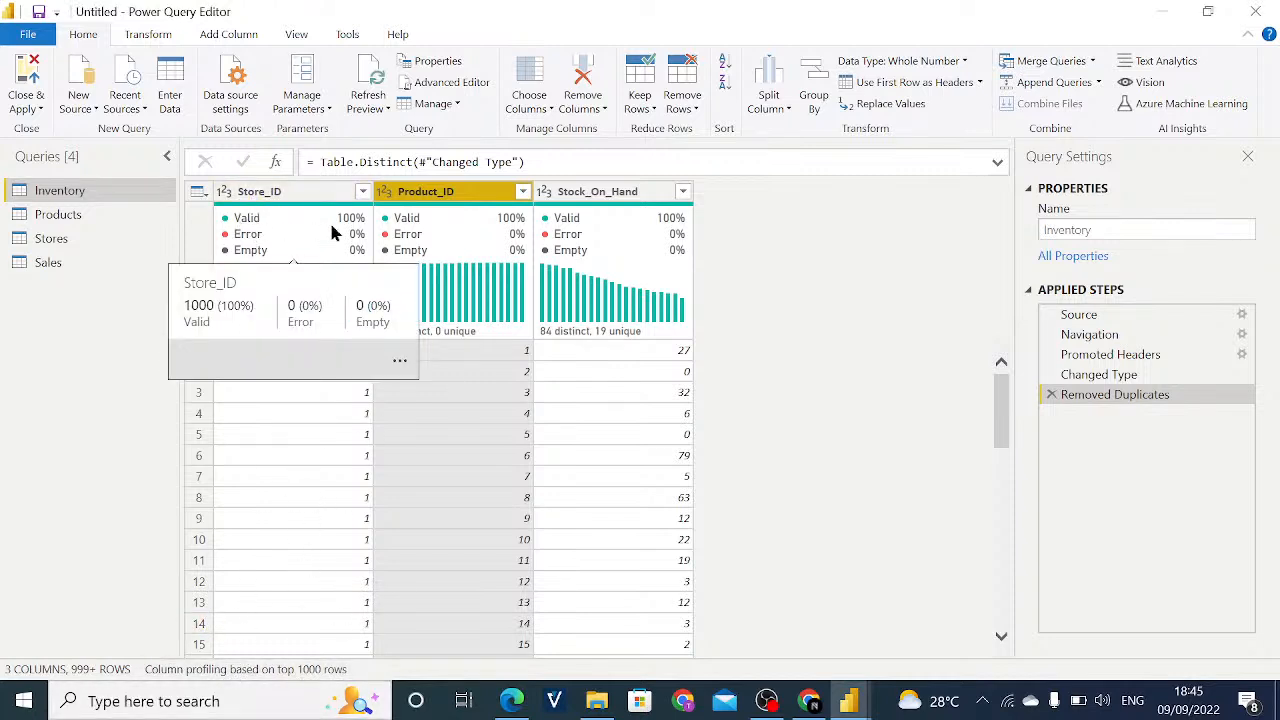
mouse_move(672, 228)
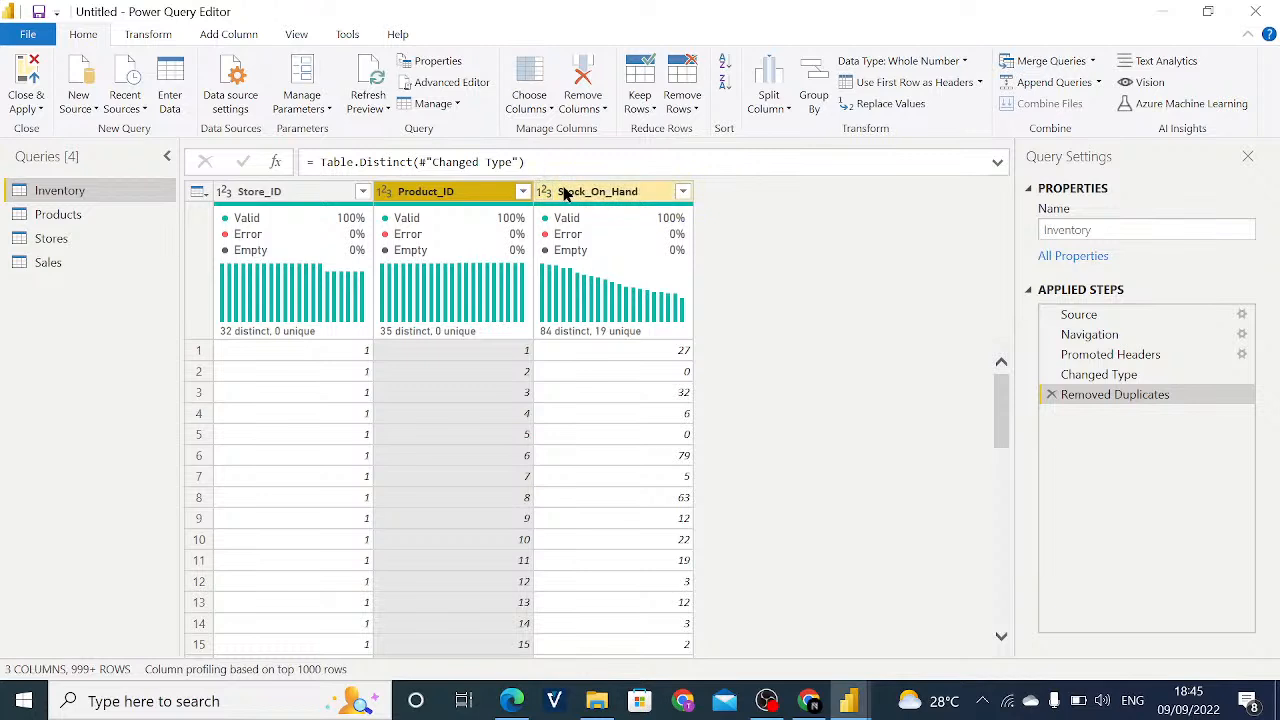
left_click(682, 192)
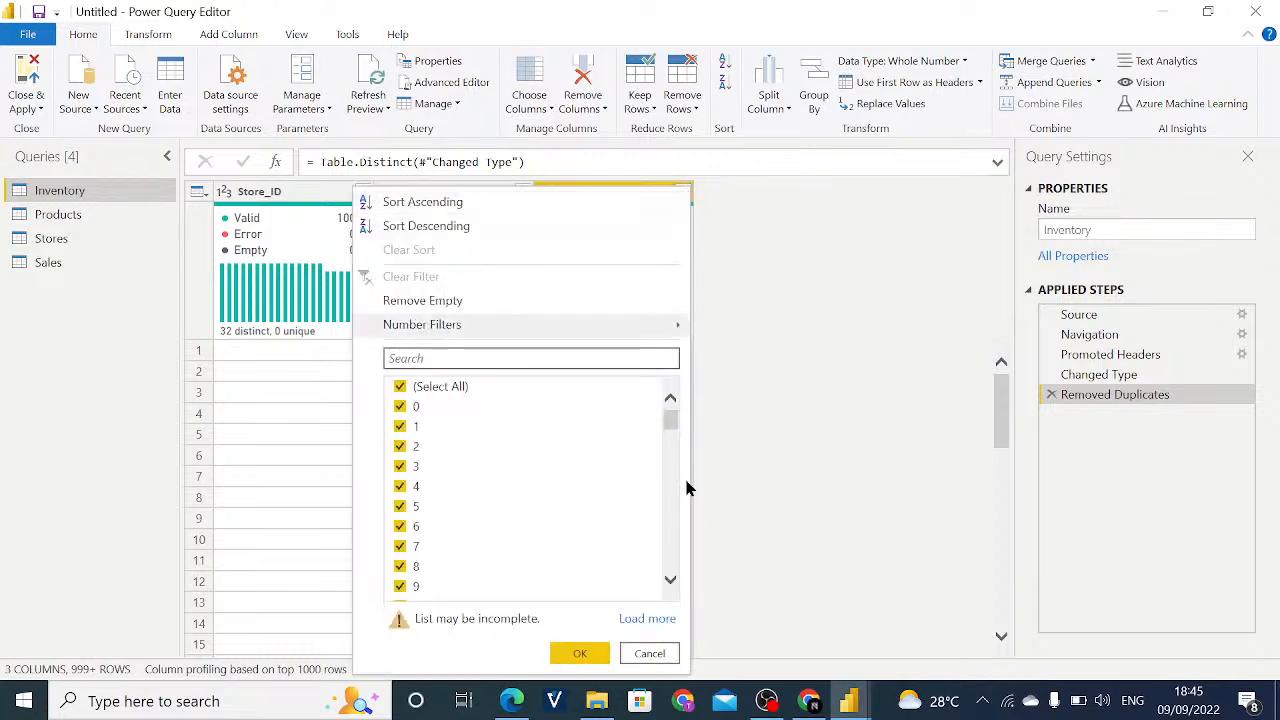
scroll(630, 470, "down", 2)
scroll(630, 470, "down", 6)
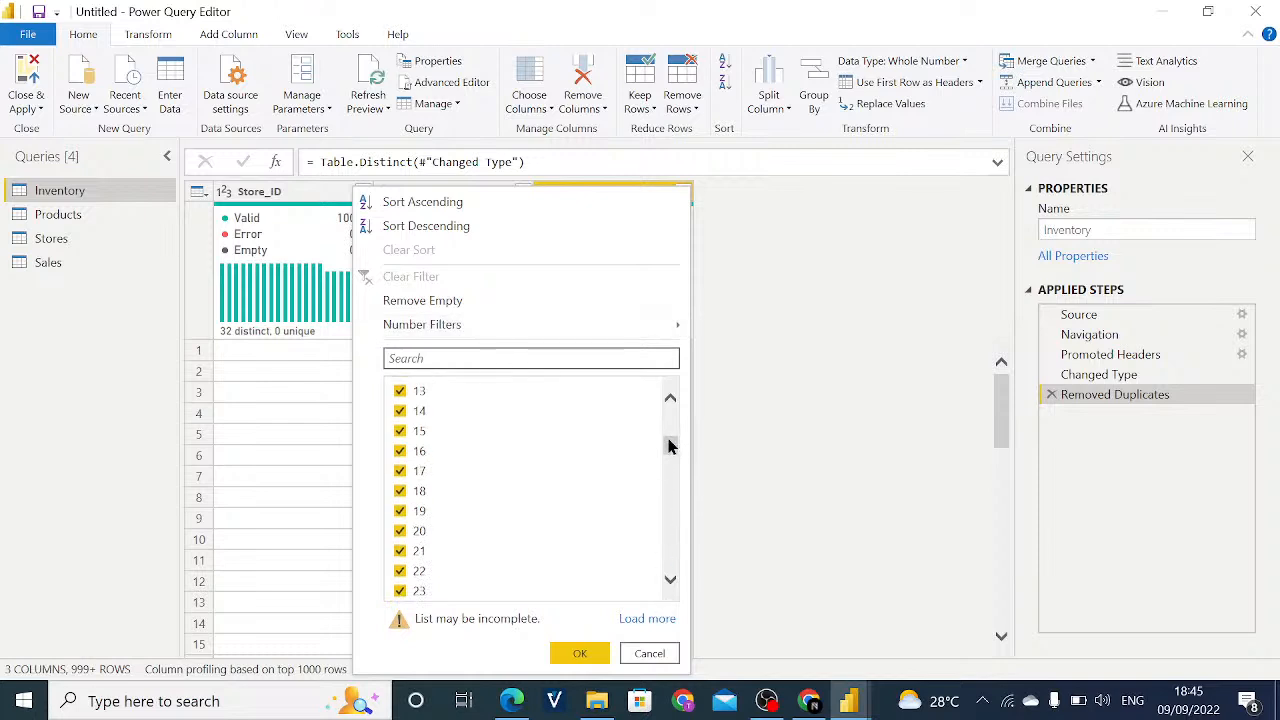
left_click_drag(669, 450, 668, 572)
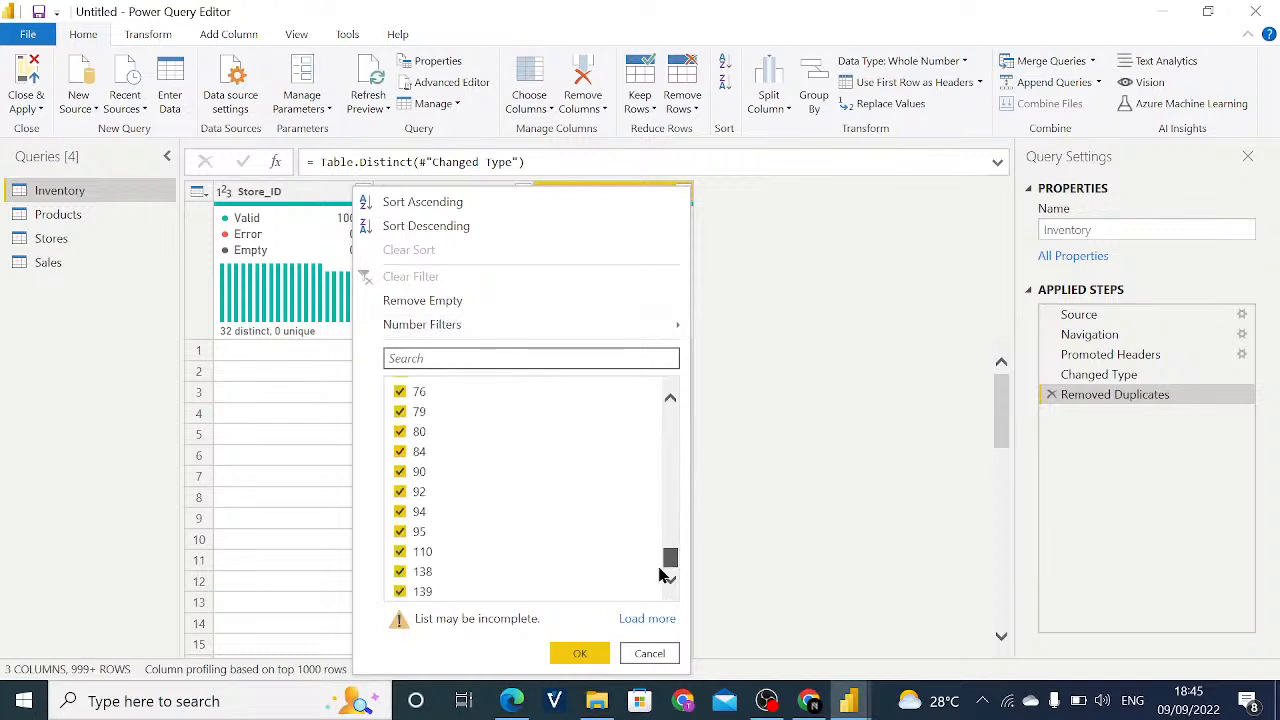
left_click(656, 654)
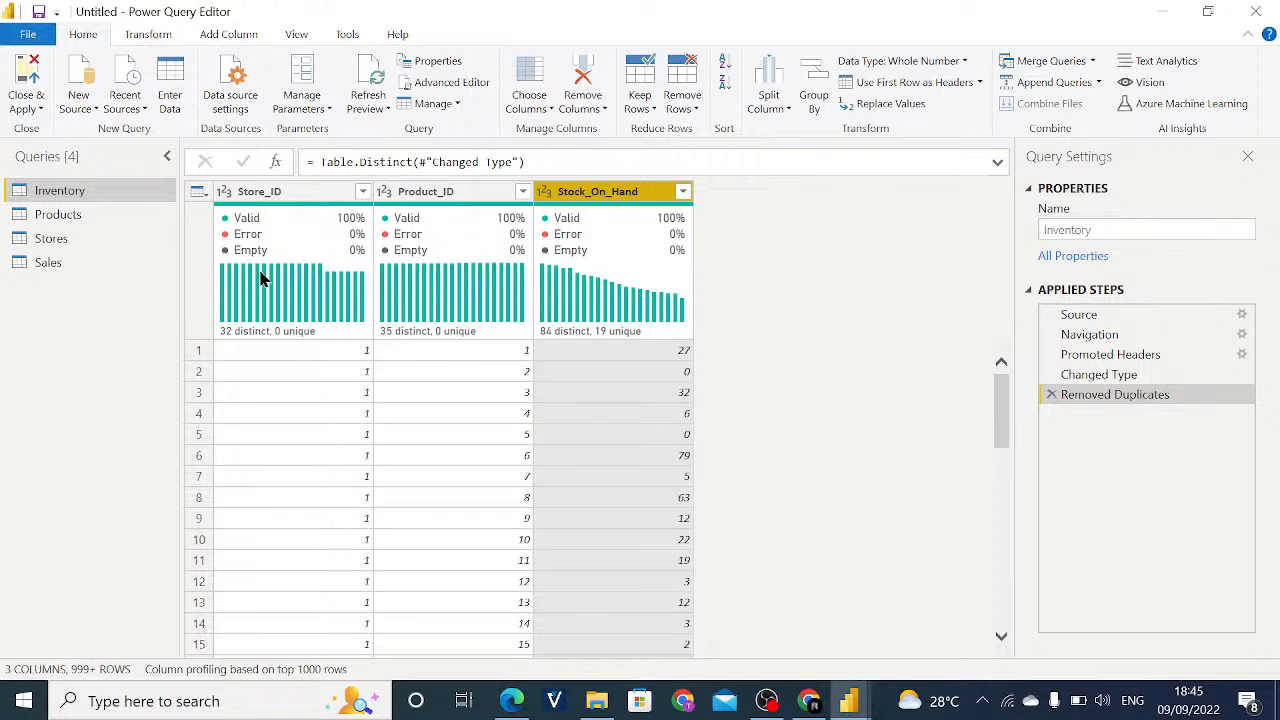
- Display the Products query and check the values available in its Product_ID column
mouse_move(266, 280)
left_click(88, 216)
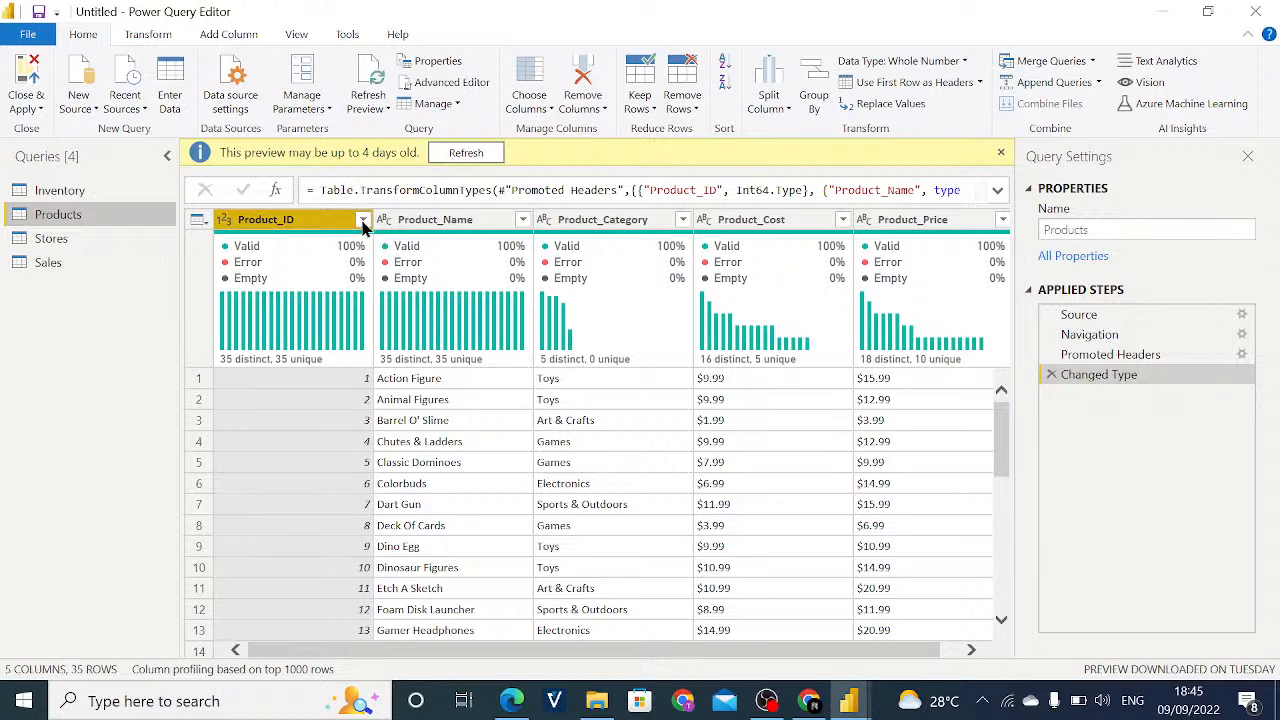
left_click(362, 222)
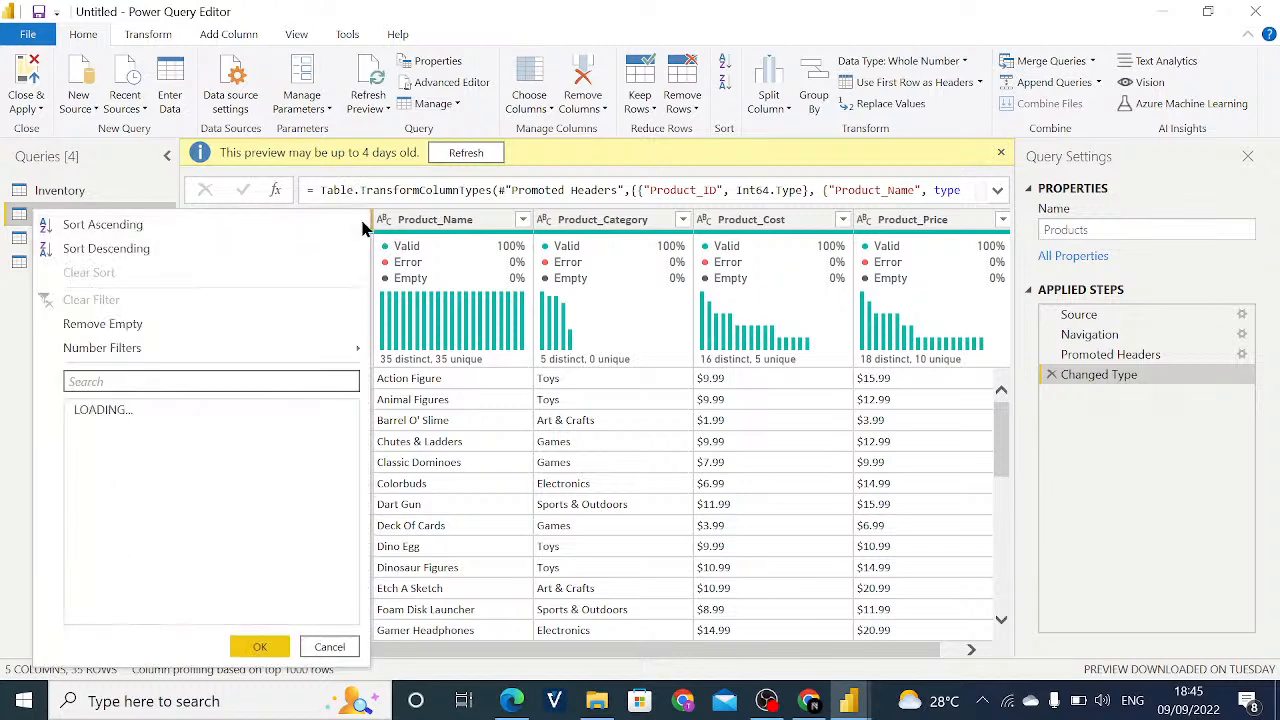
left_click(446, 429)
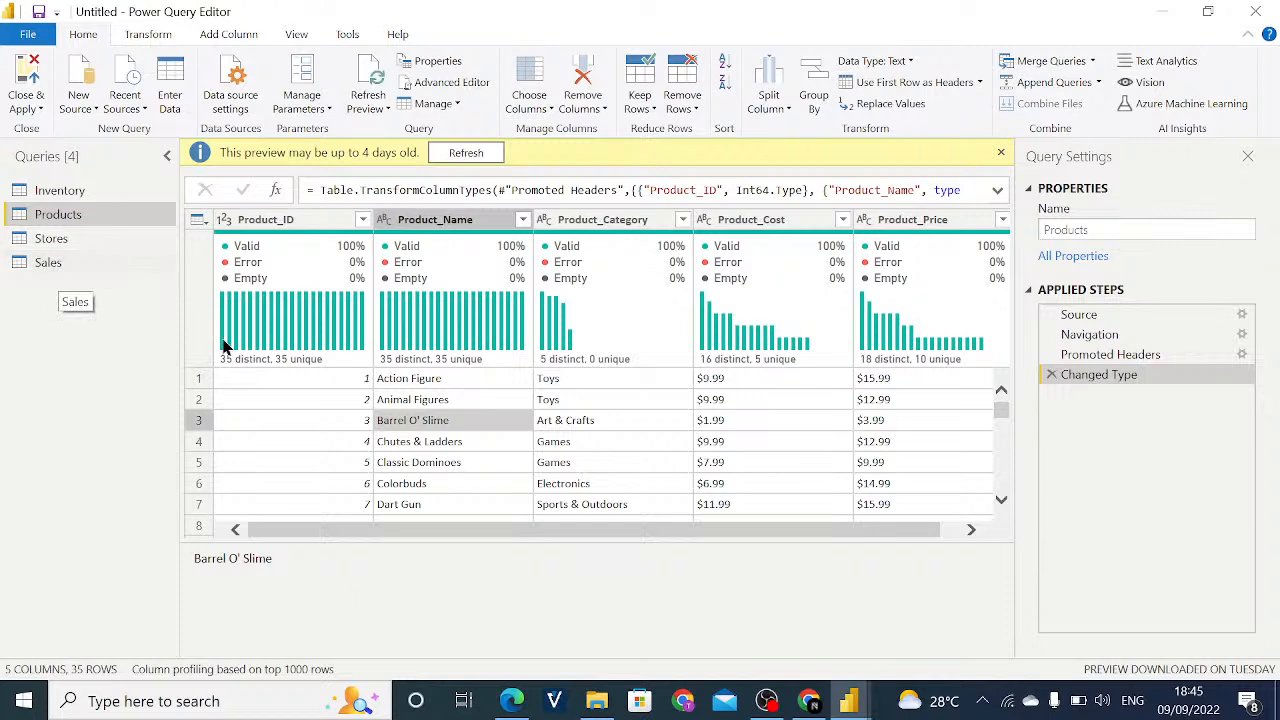
- Change the Store_ID and Product_ID columns of the Inventory query to the Text data type, leaving Stock_On_Hand as a whole number
left_click(85, 193)
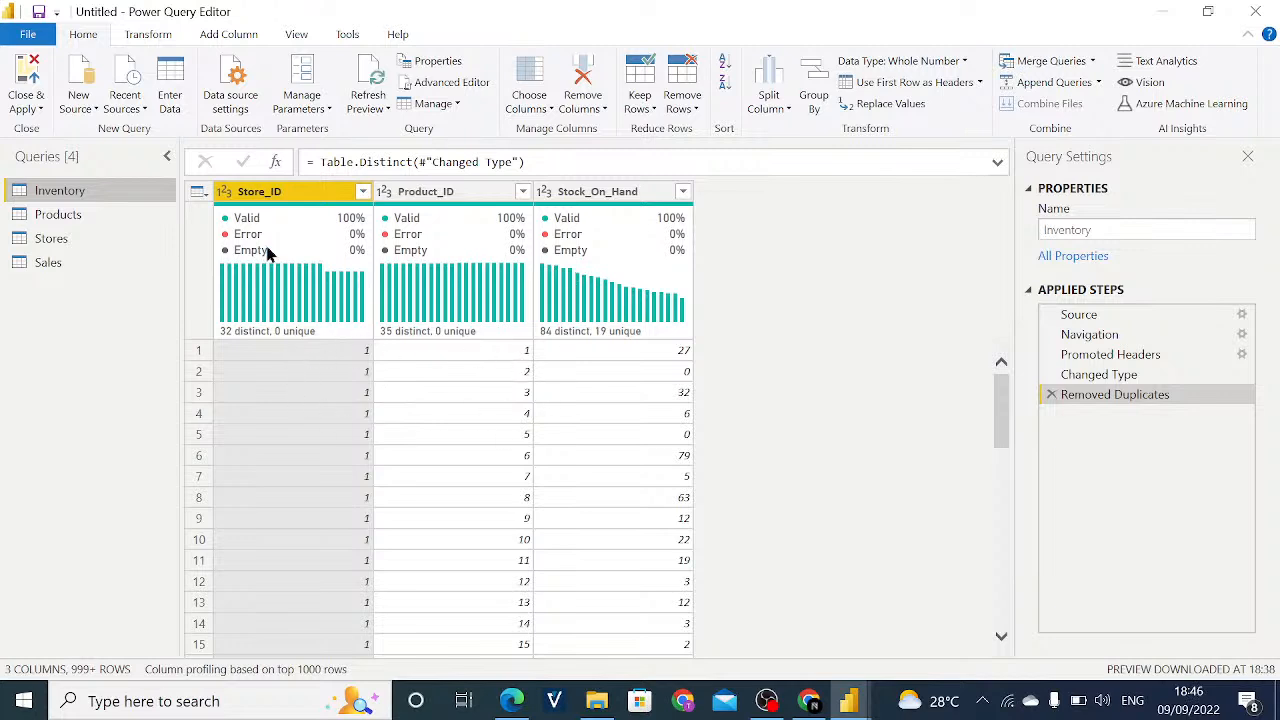
mouse_move(586, 283)
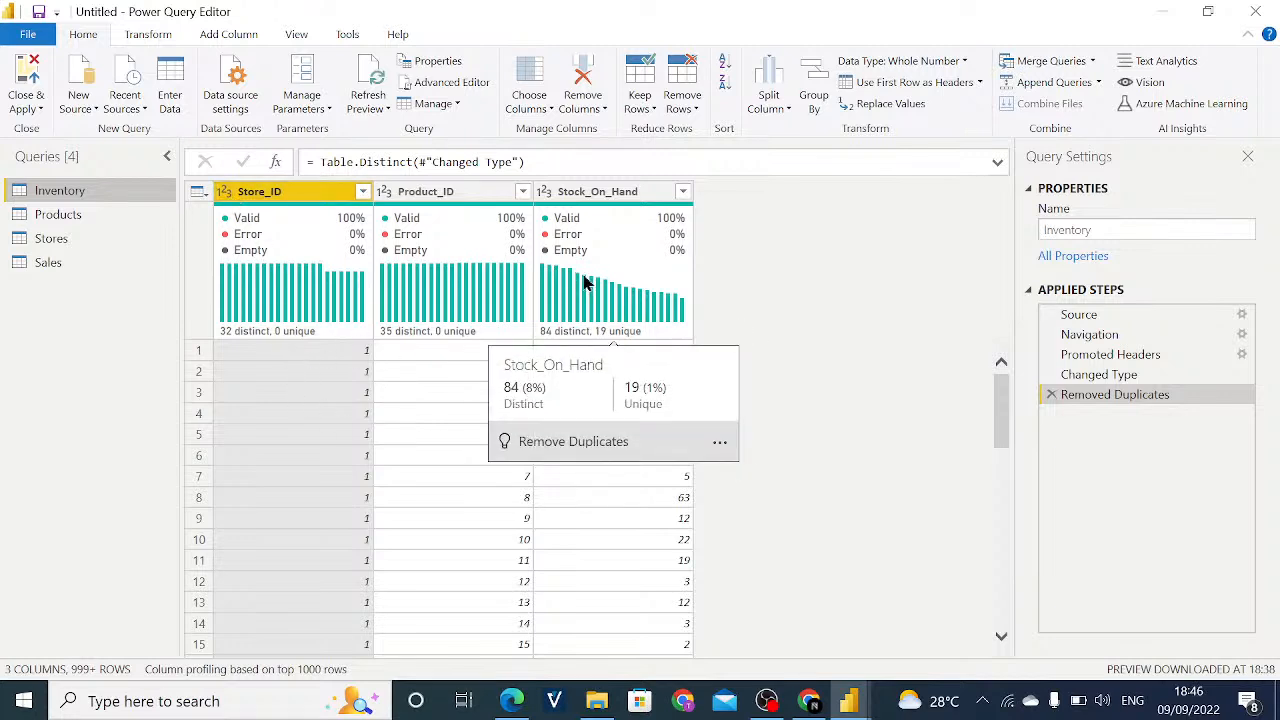
left_click(222, 195)
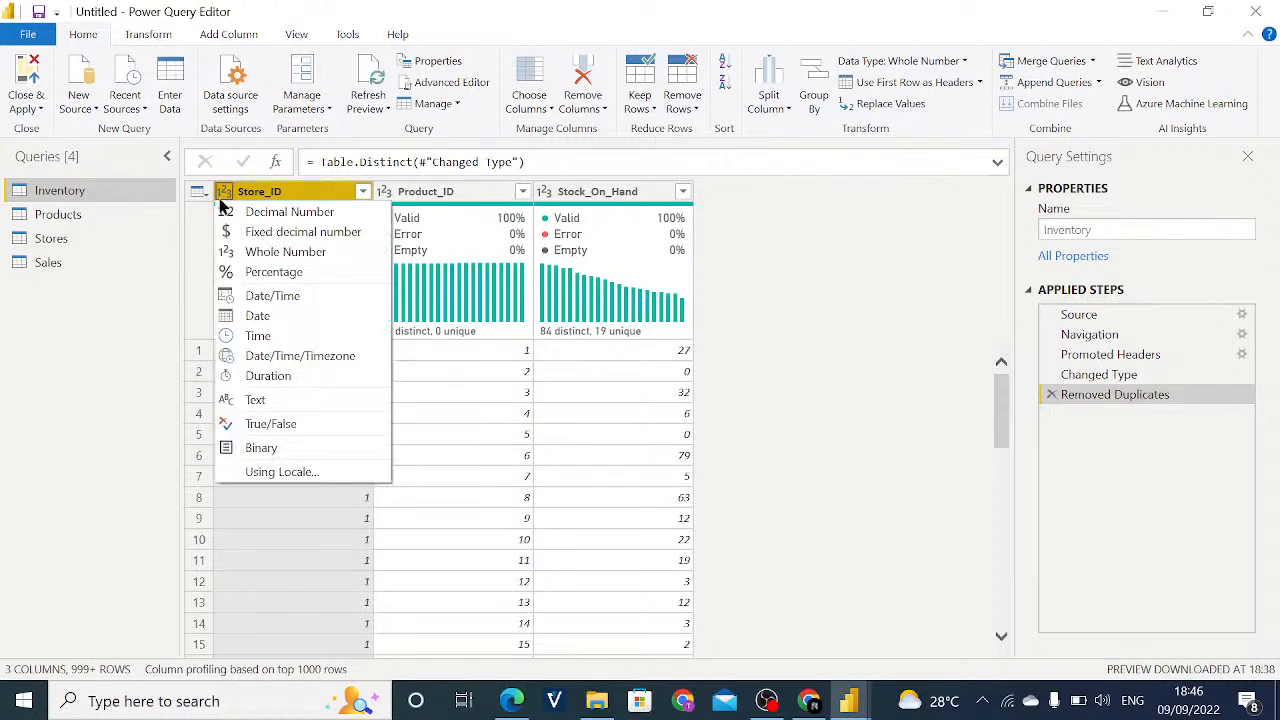
left_click(268, 401)
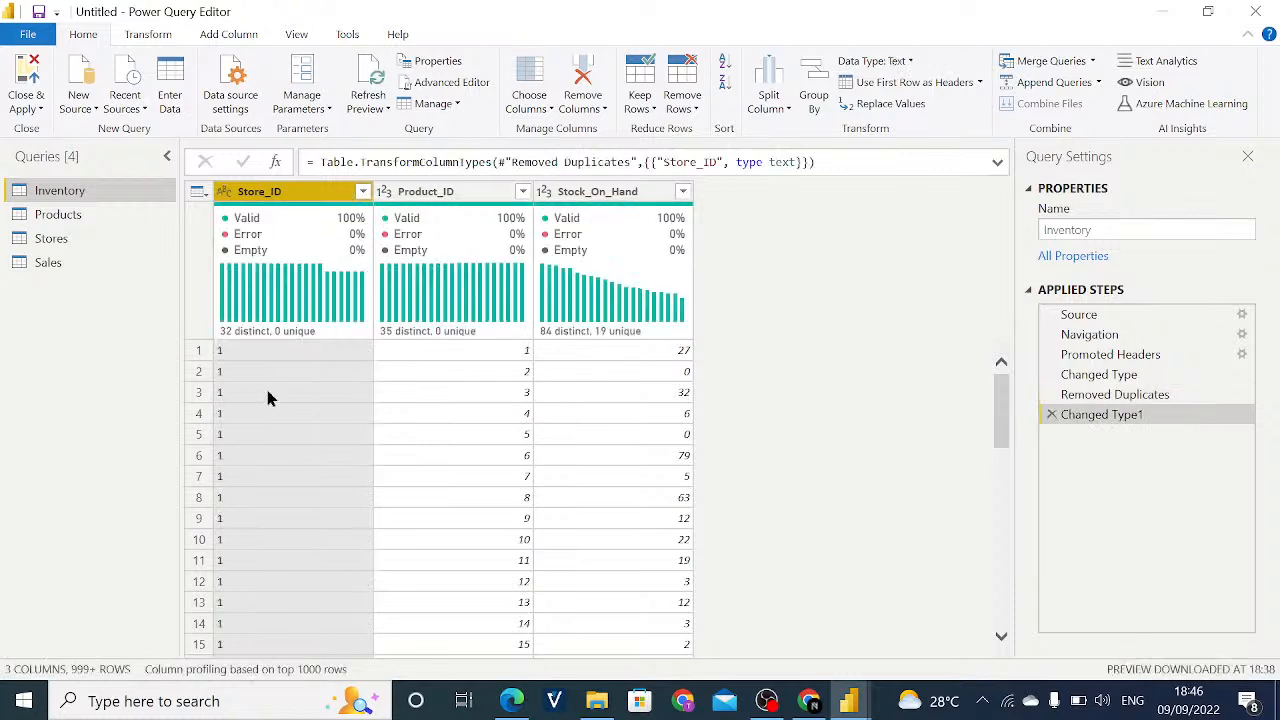
left_click(386, 193)
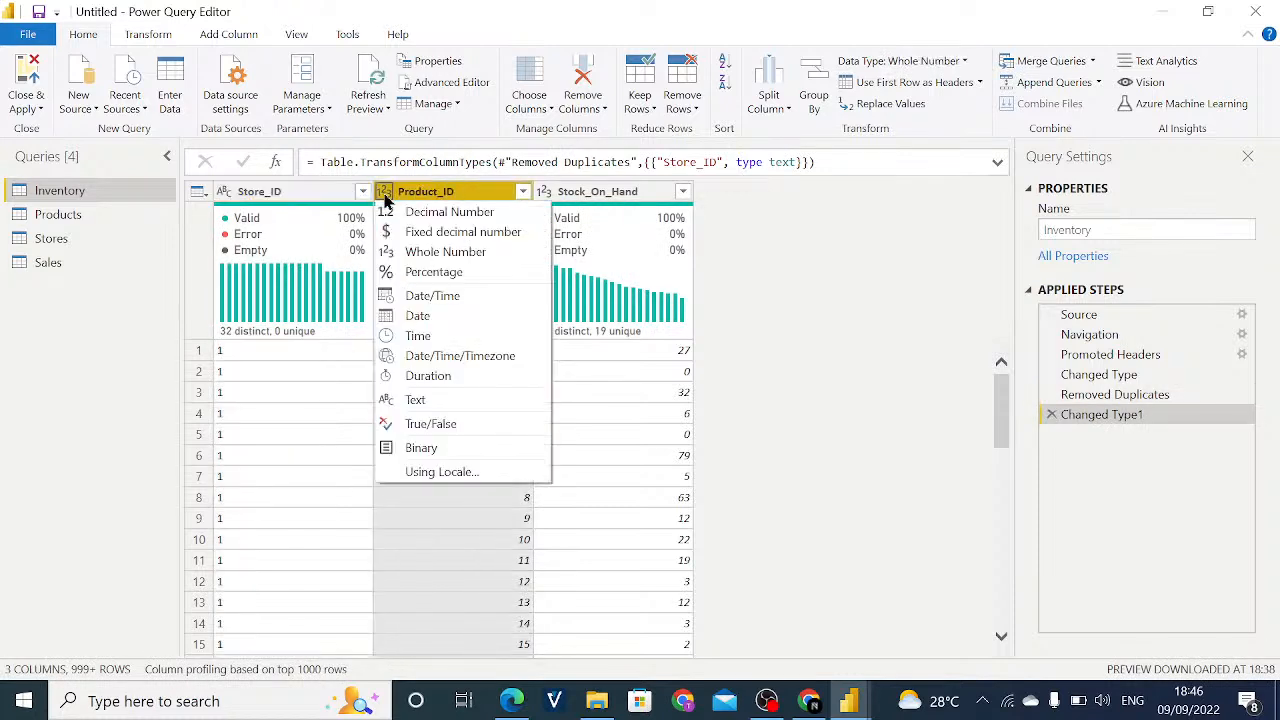
left_click(450, 400)
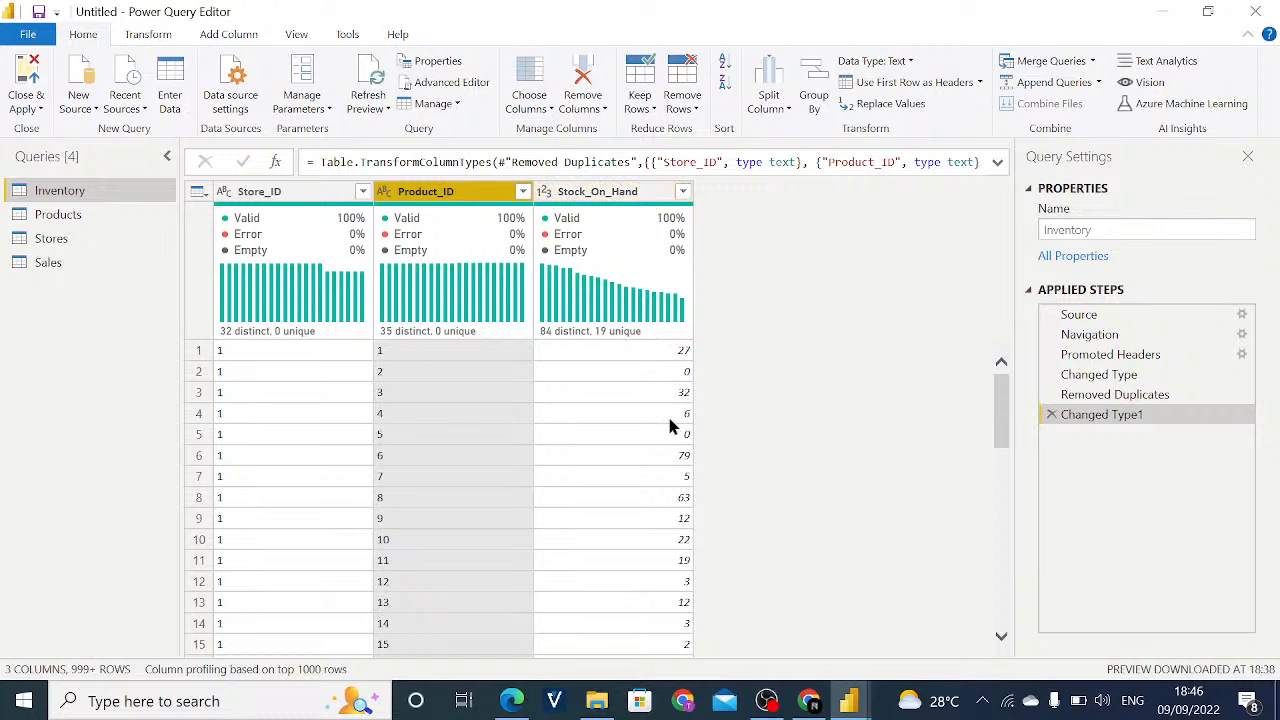
left_click(541, 195)
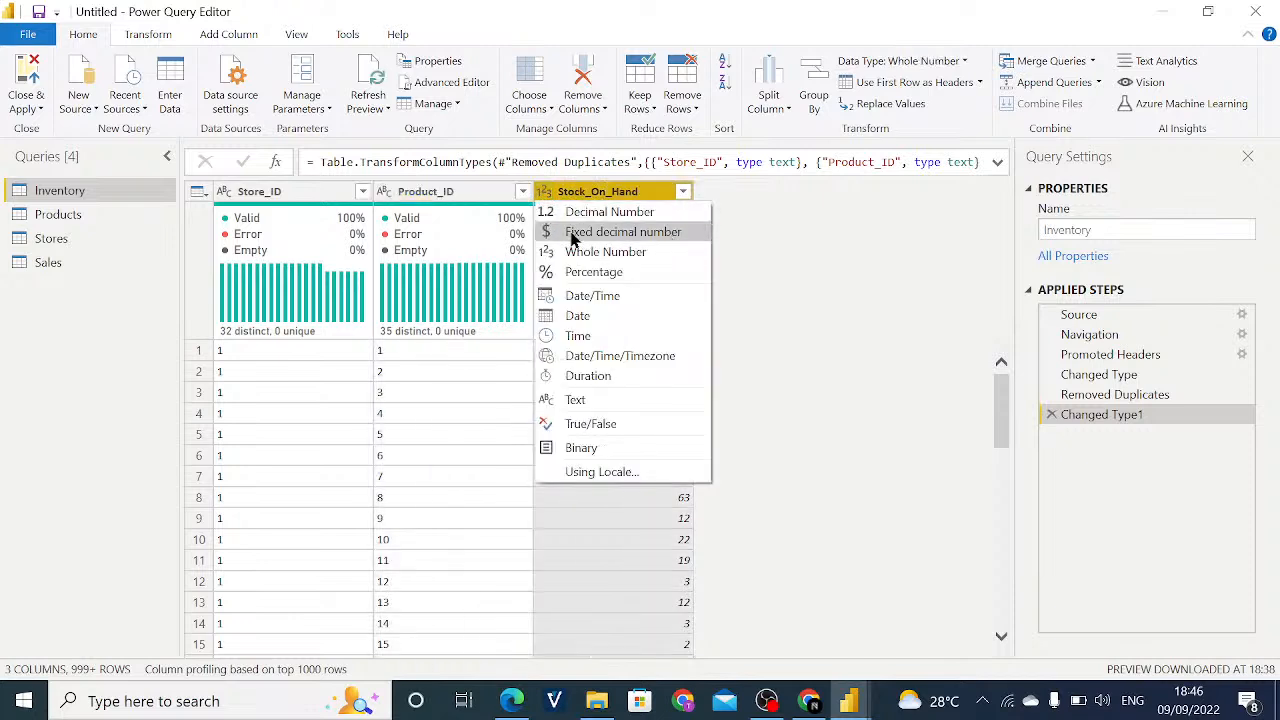
left_click(758, 249)
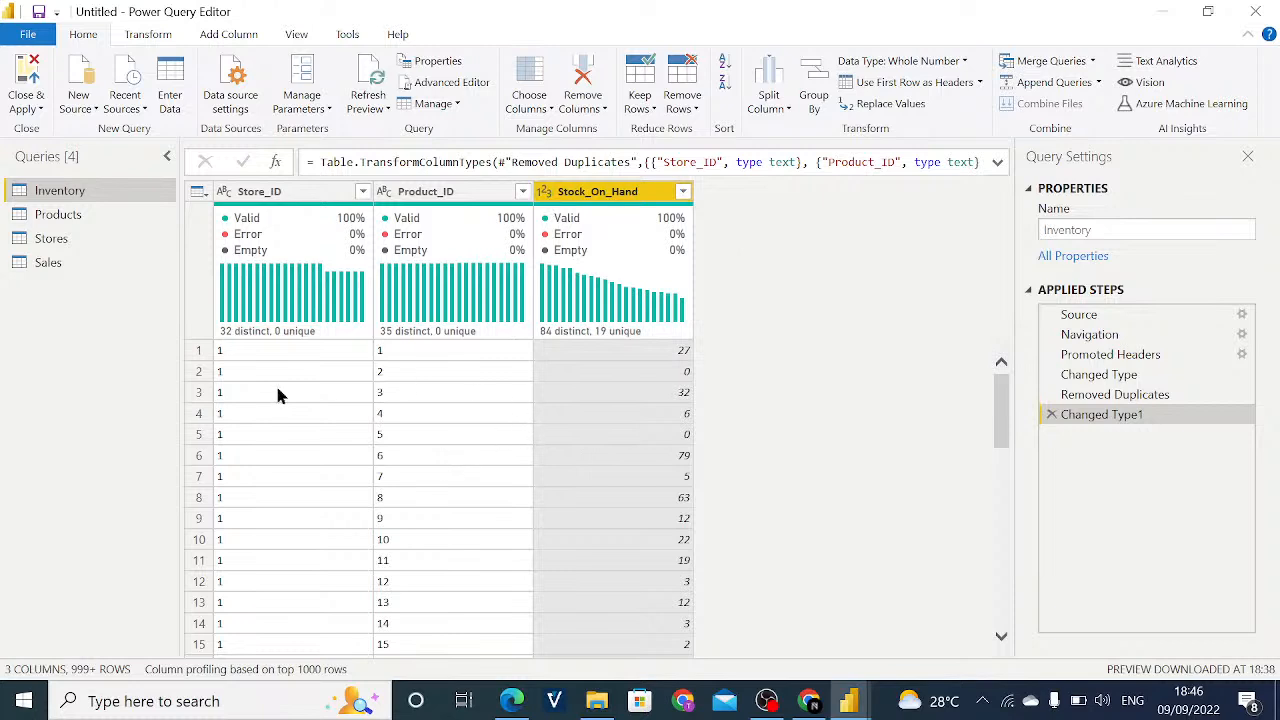
left_click(83, 216)
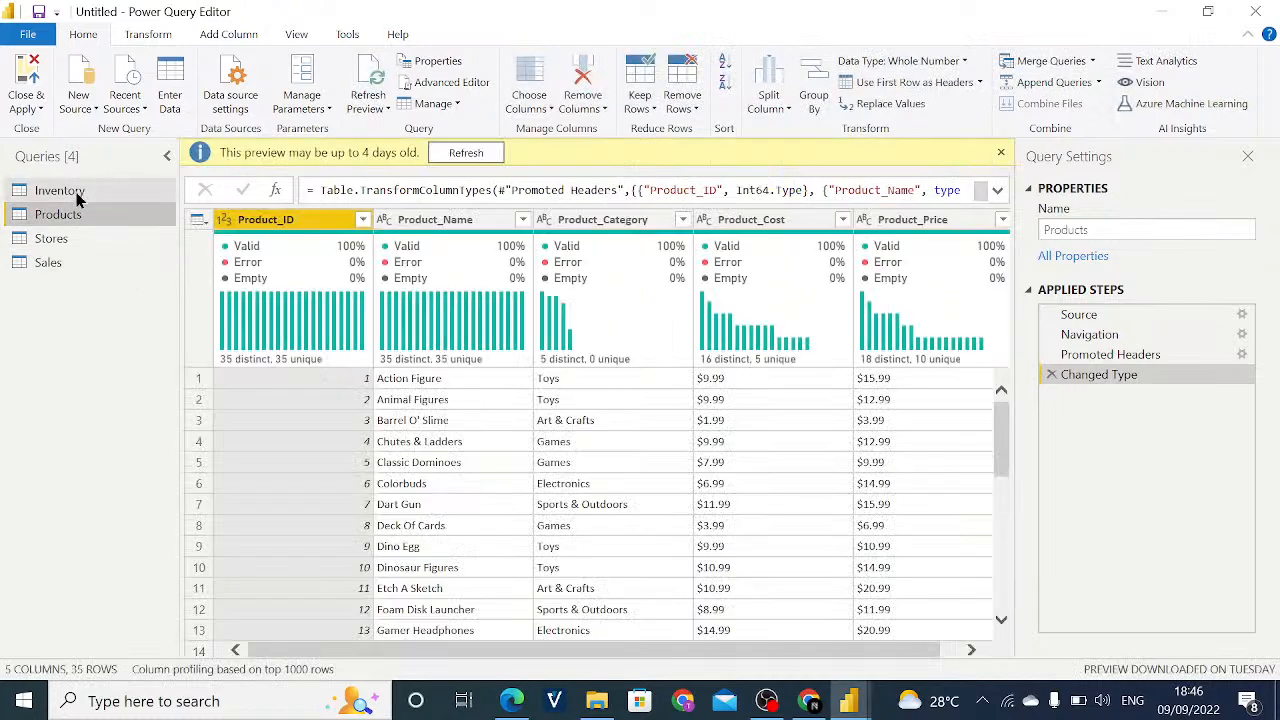
left_click(80, 190)
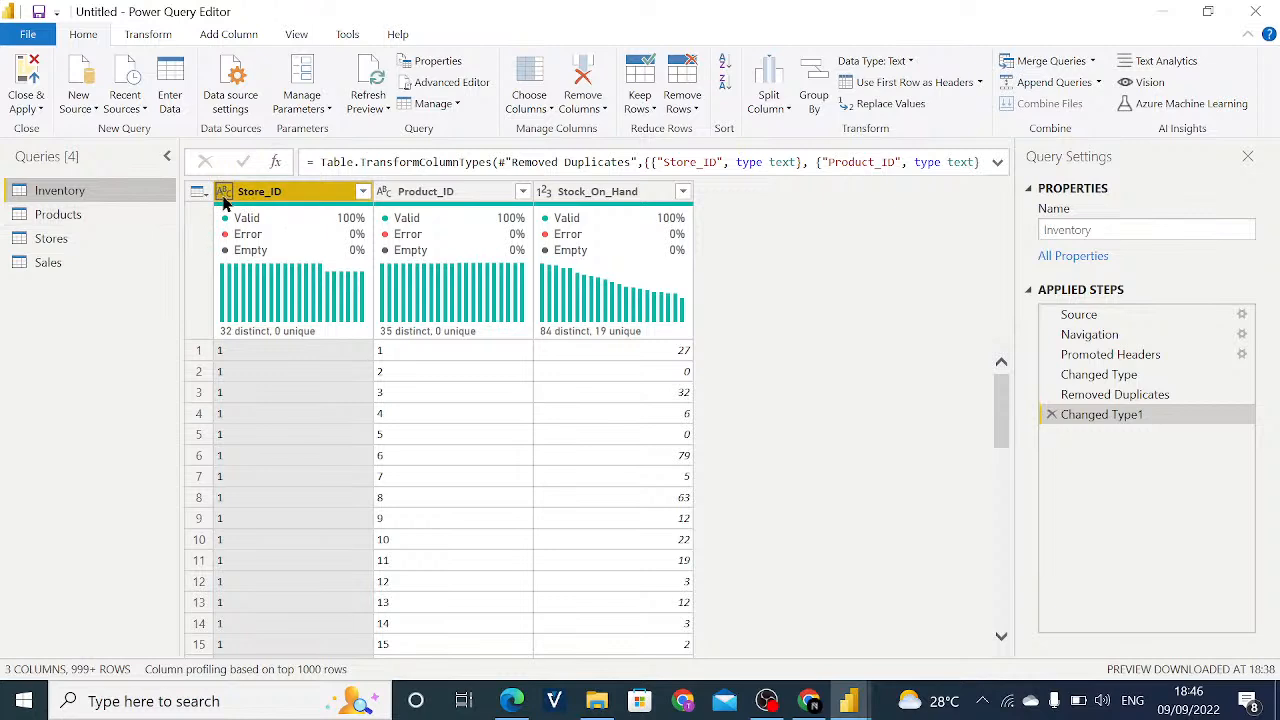
mouse_move(292, 222)
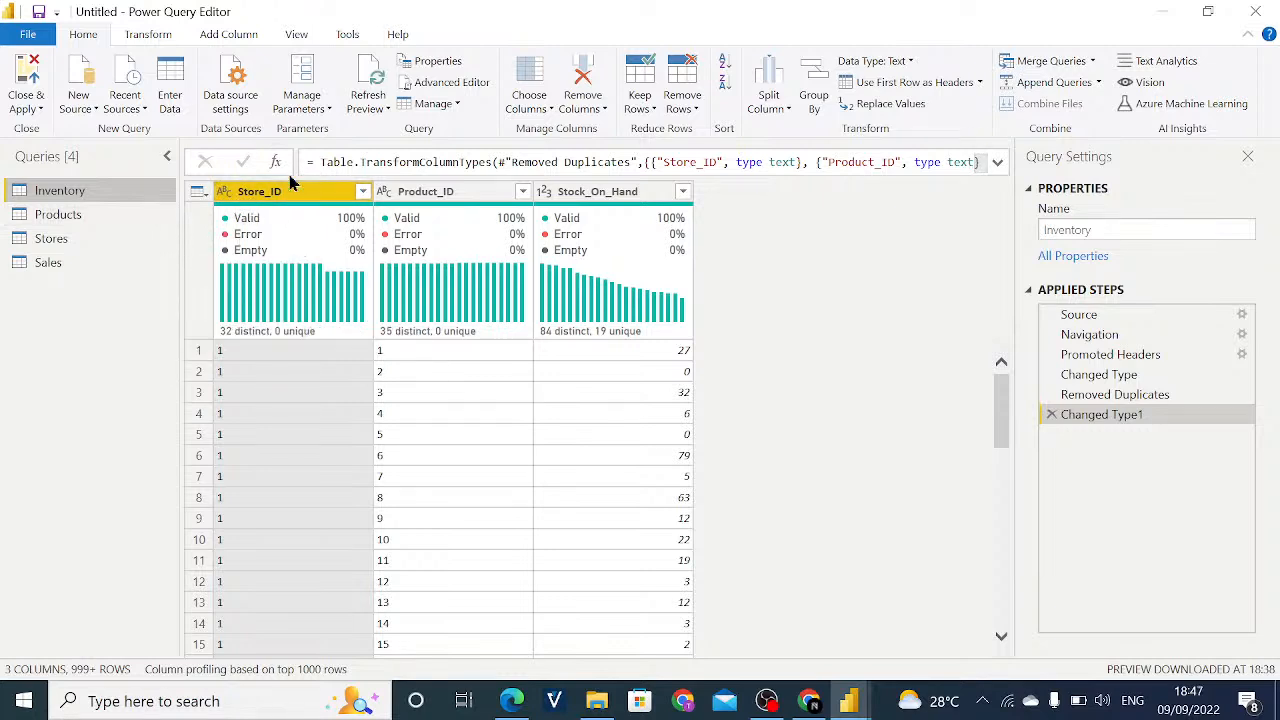
- Change Product_ID in the Products query to Text, adding the conversion as a new step
left_click(88, 218)
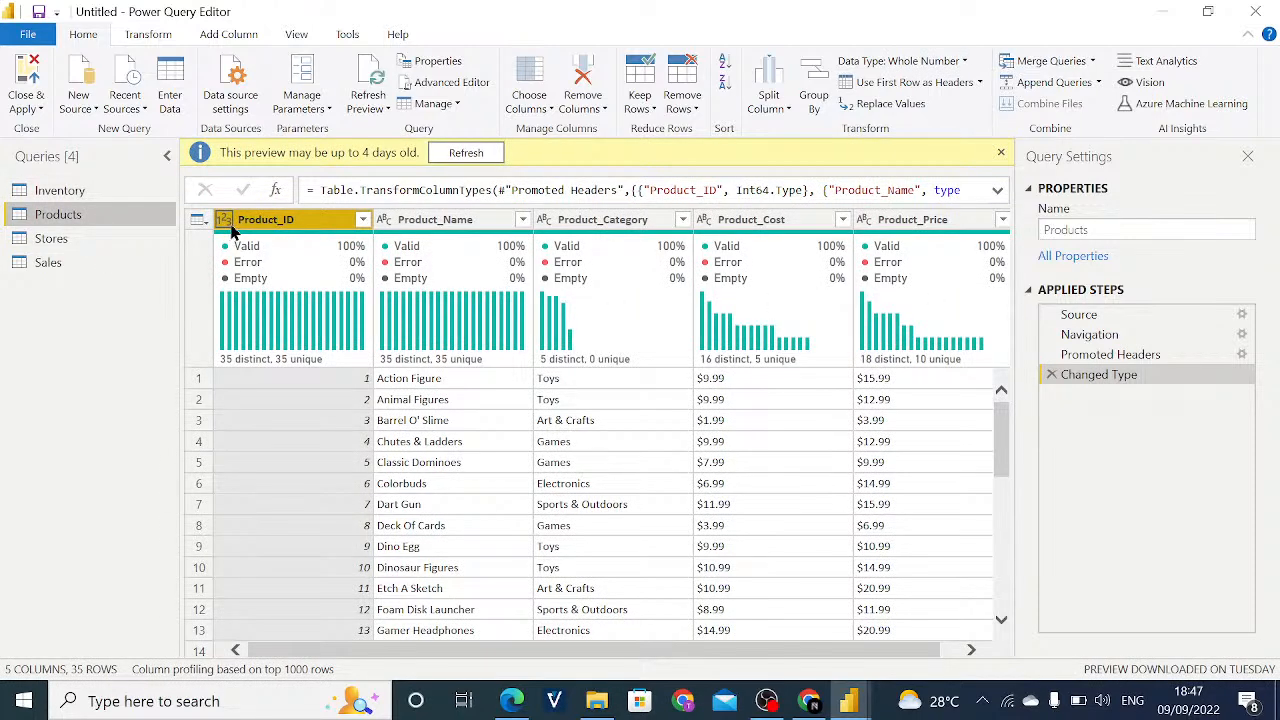
left_click(224, 220)
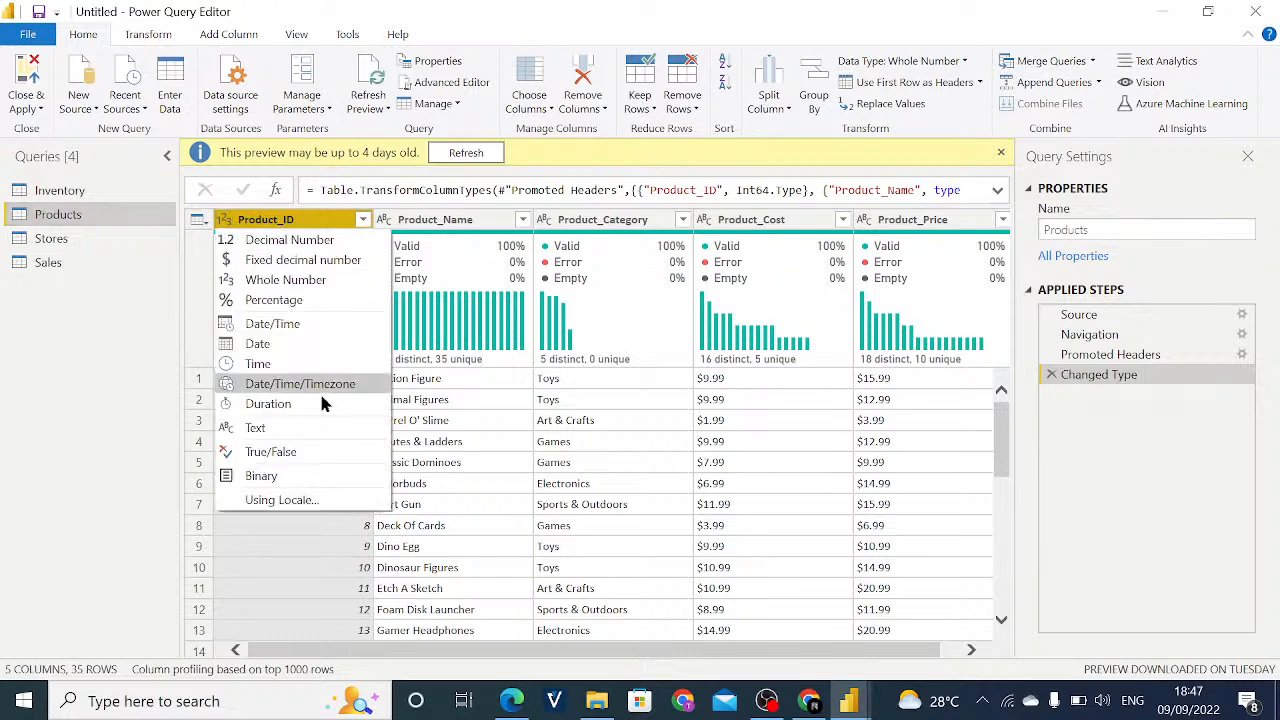
left_click(282, 428)
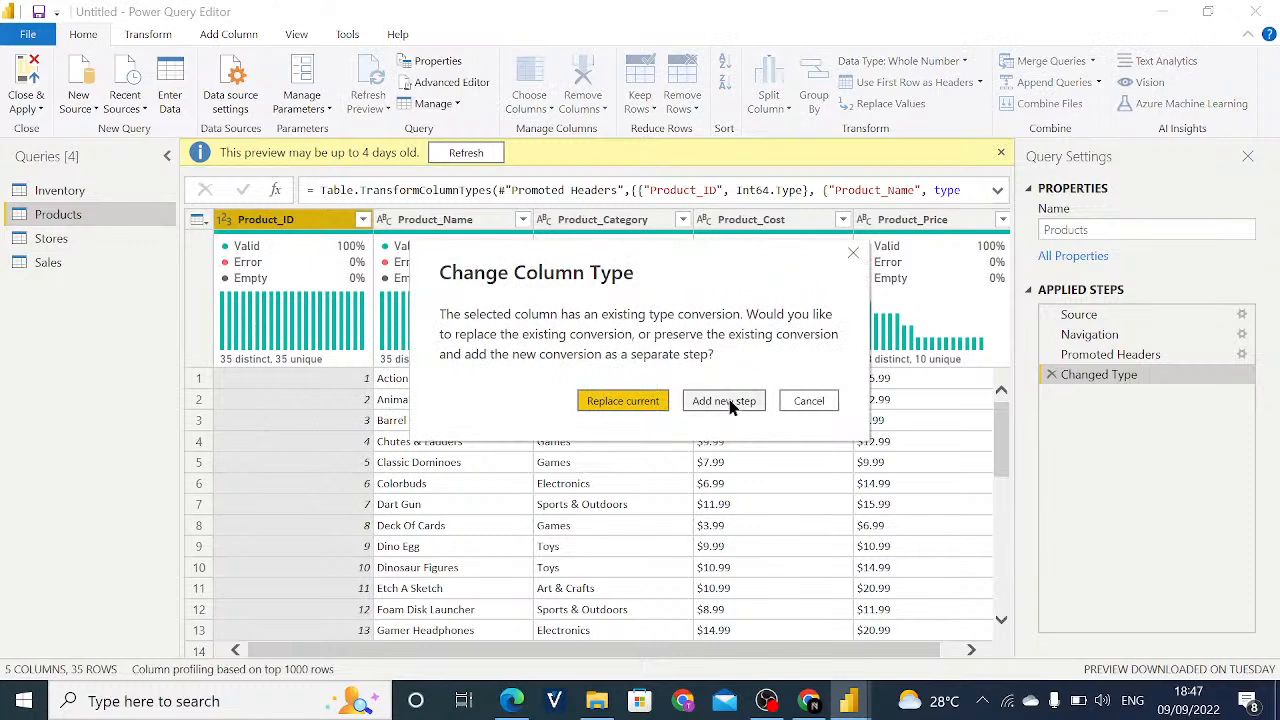
left_click(727, 401)
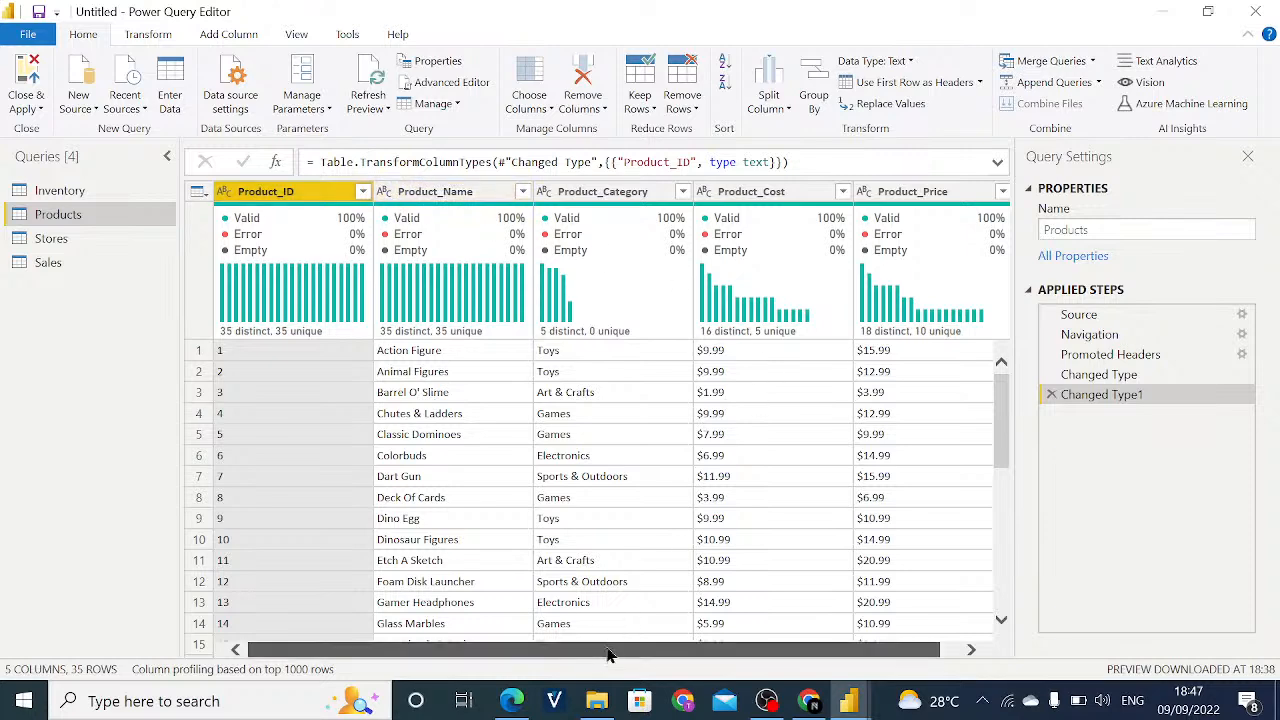
- Try to convert the Product_Cost column of the Products query to Fixed decimal number
left_click_drag(606, 651, 715, 656)
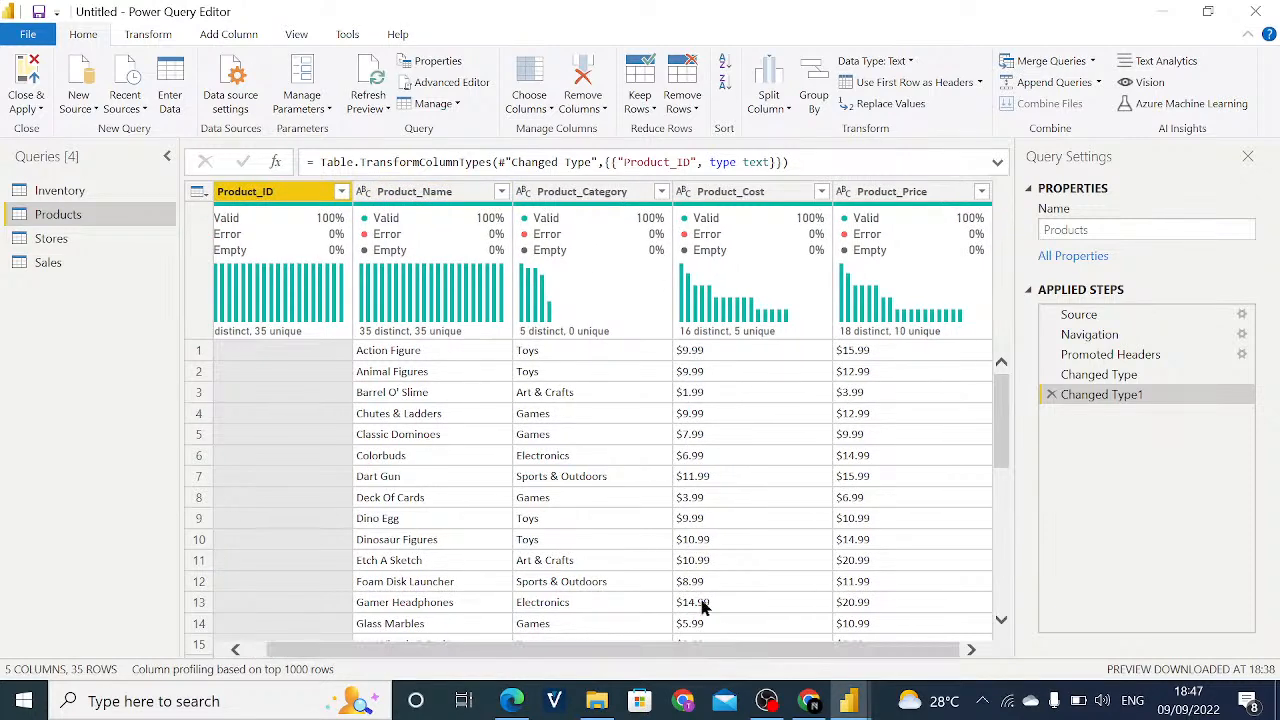
left_click(681, 199)
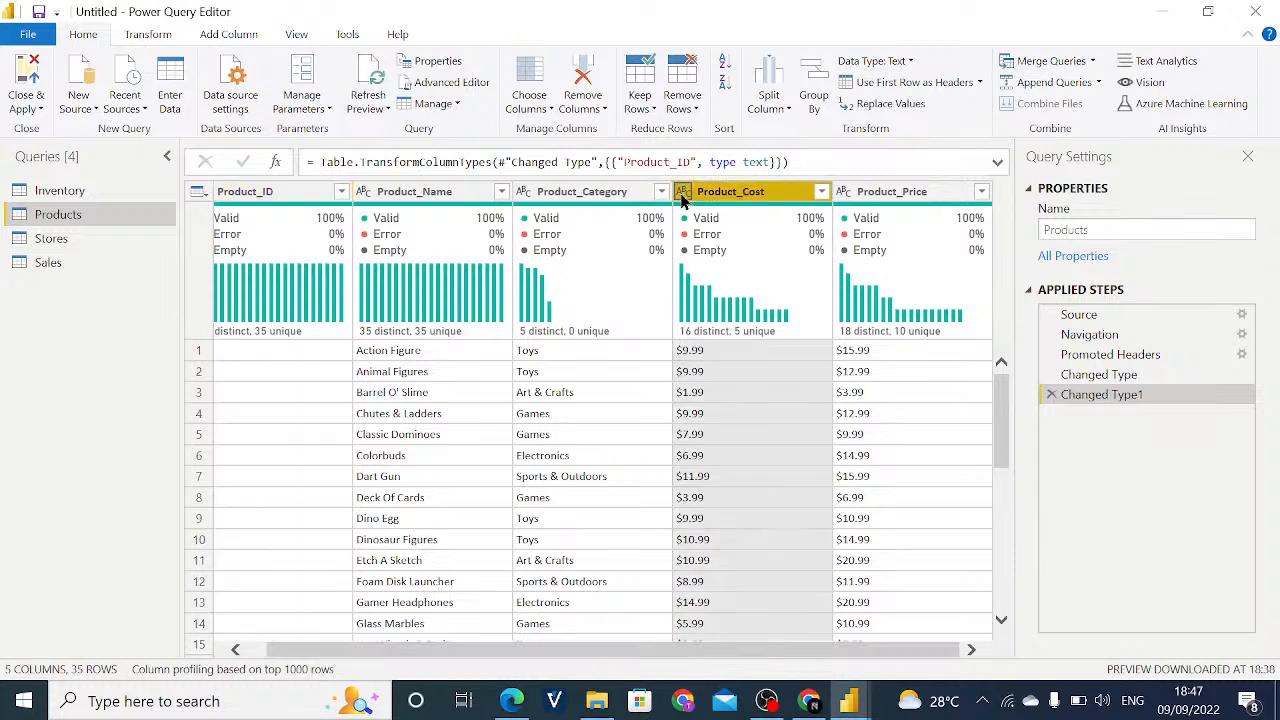
left_click(619, 371)
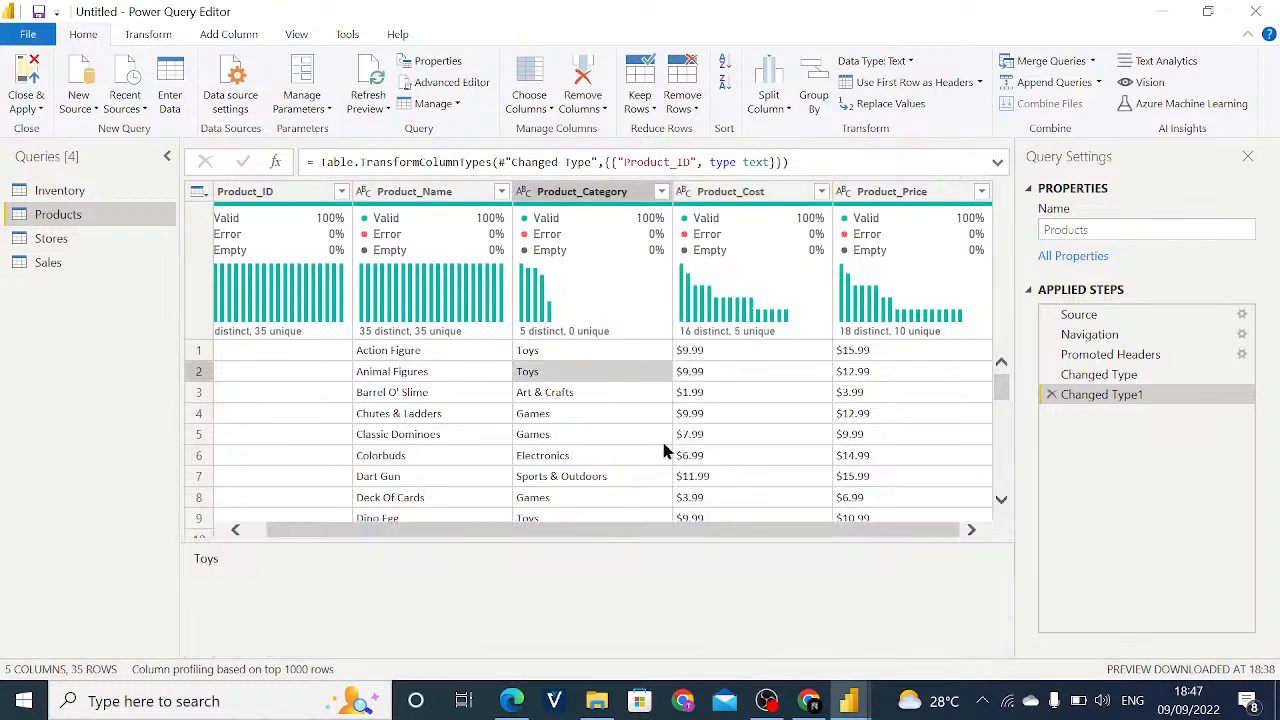
left_click(686, 193)
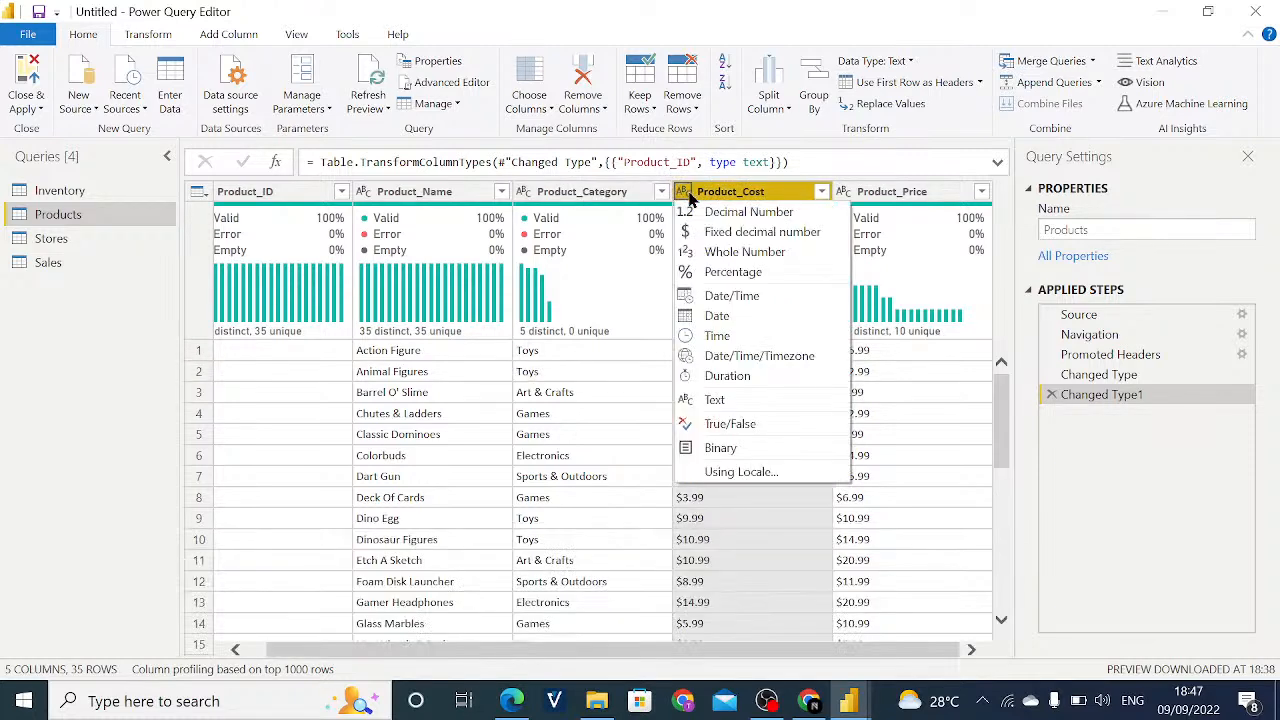
left_click(714, 238)
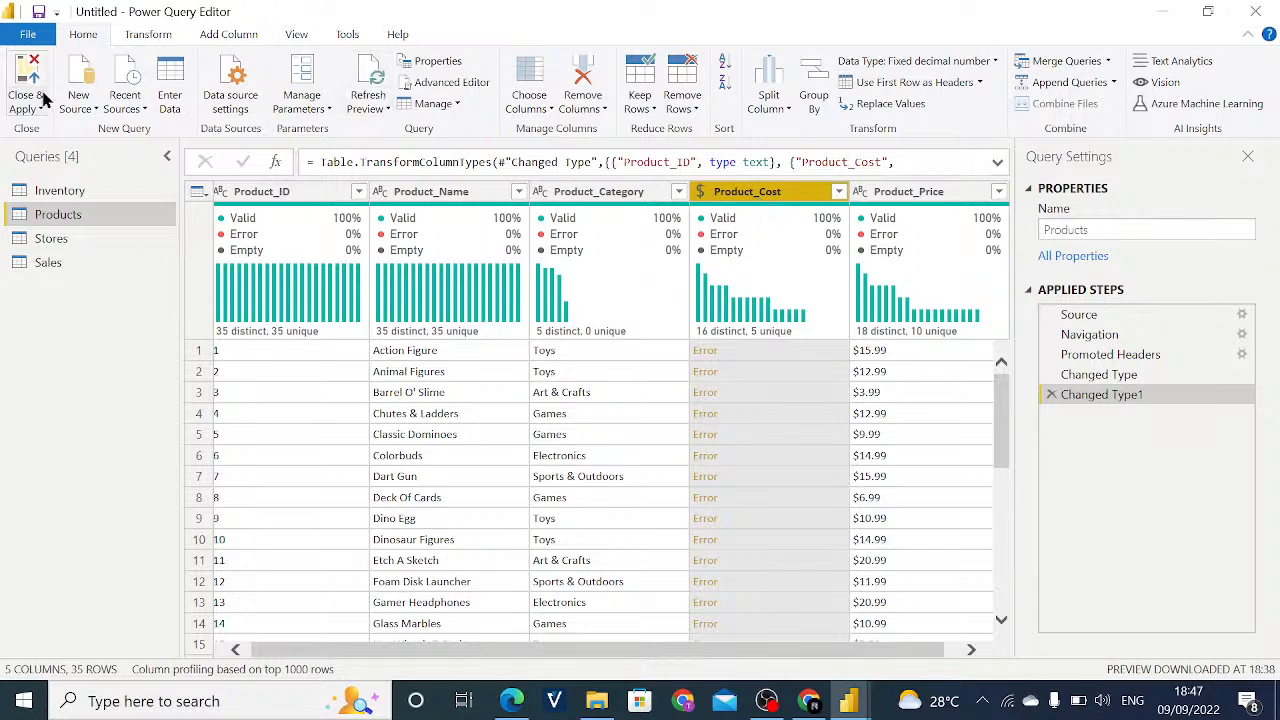
- Set the current file's locale for import to English (United States) in the regional settings
left_click(30, 36)
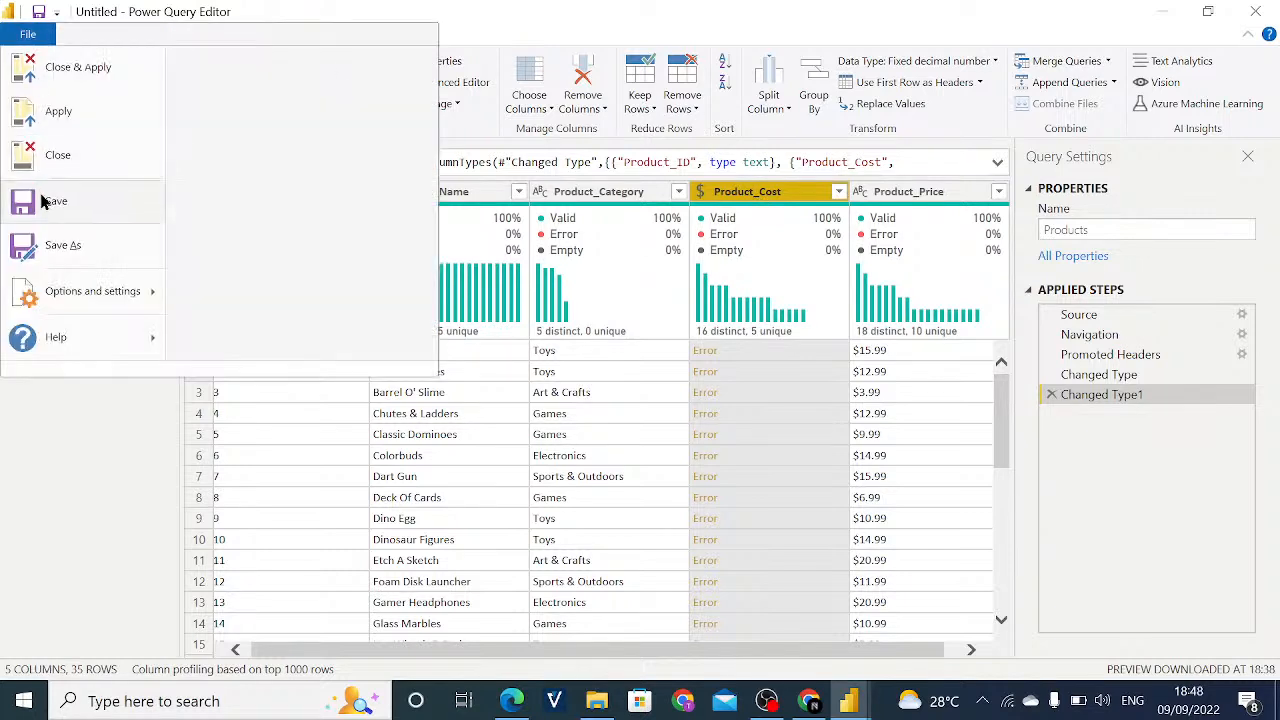
mouse_move(72, 300)
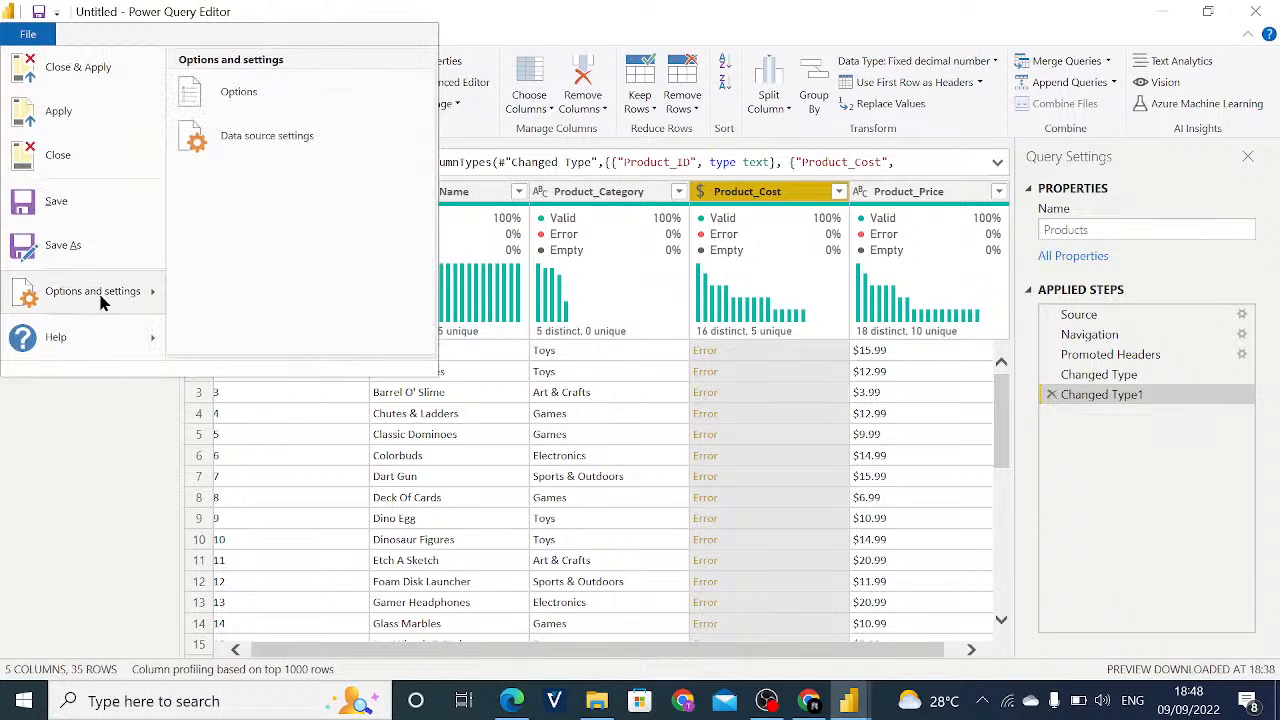
left_click(224, 113)
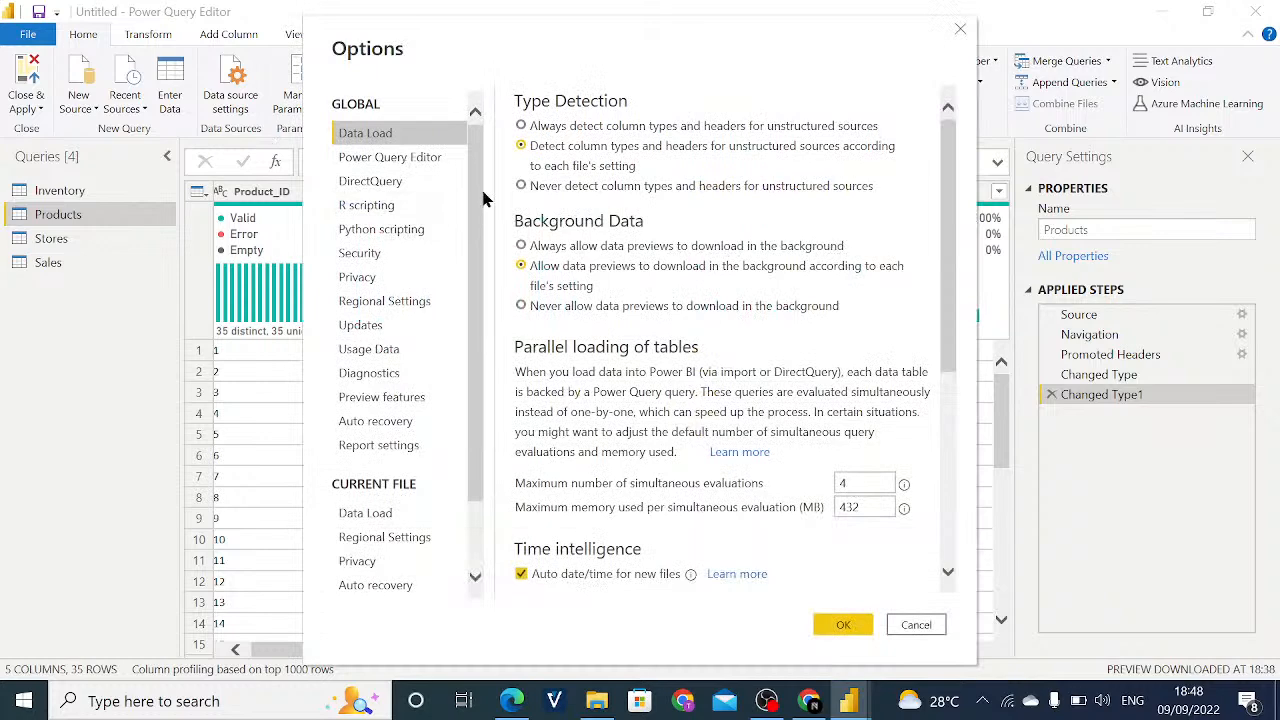
scroll(480, 199, "down", 2)
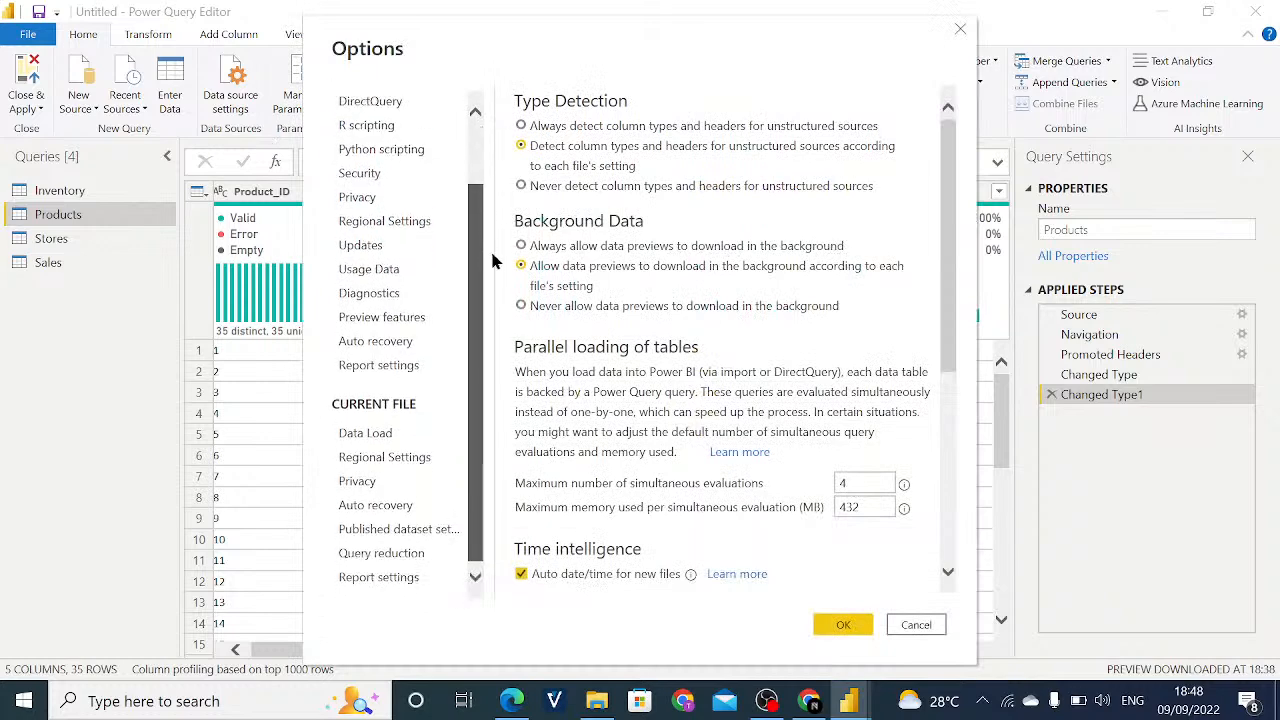
left_click(392, 459)
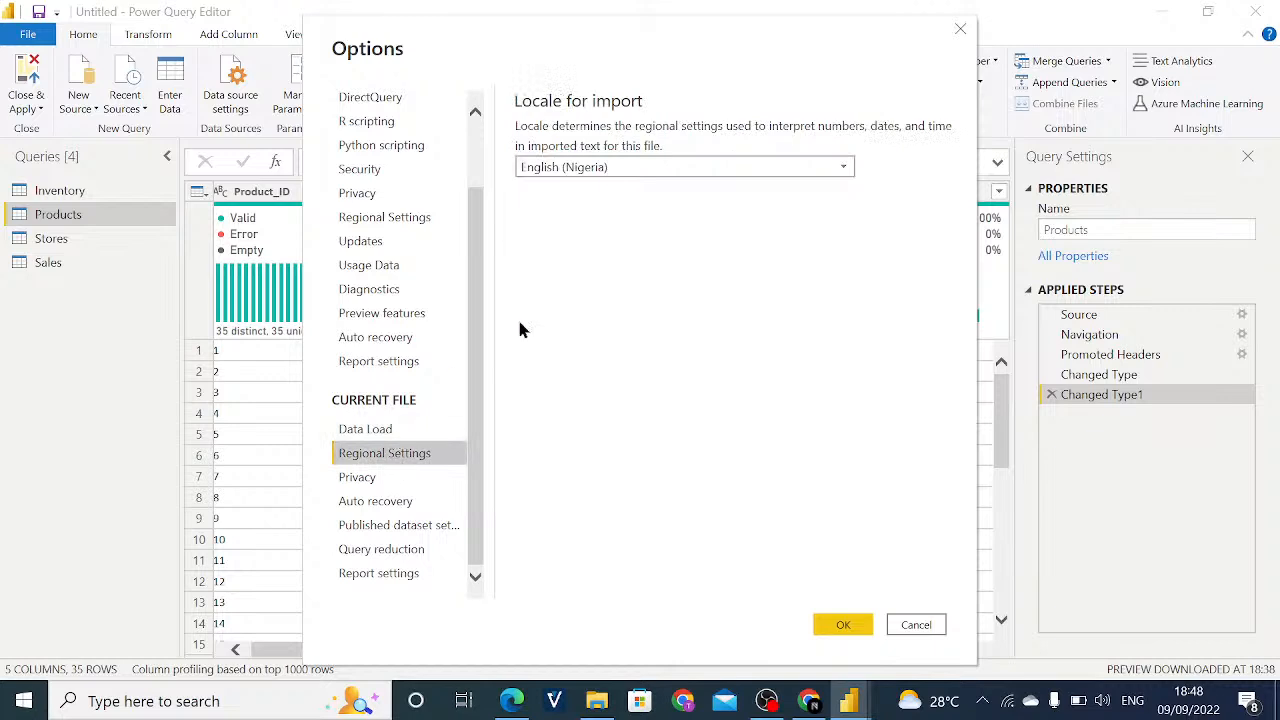
left_click(844, 175)
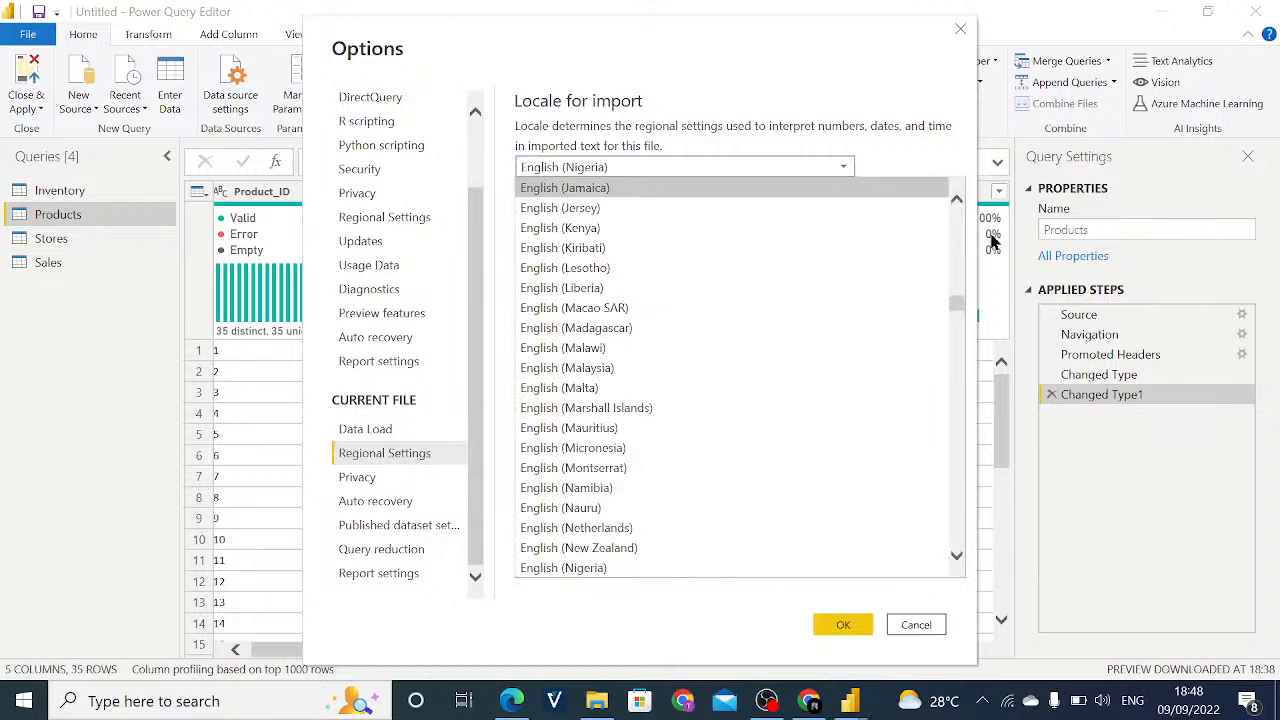
left_click_drag(954, 306, 957, 334)
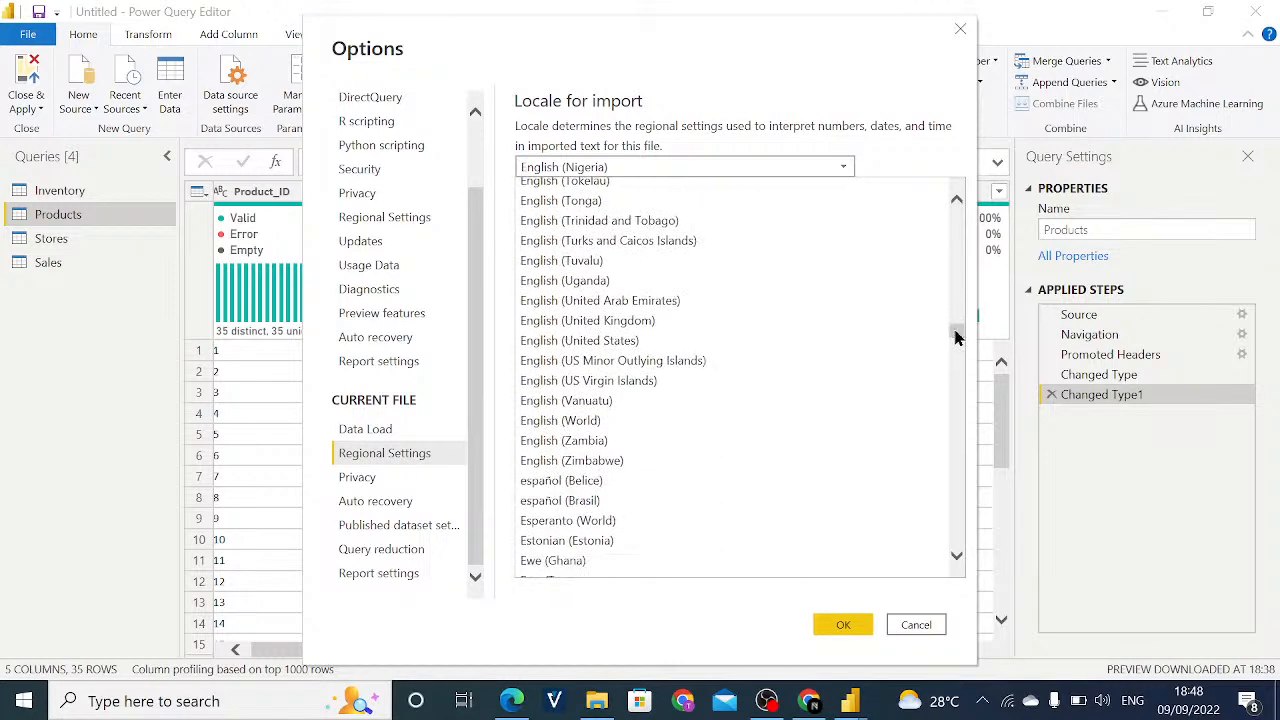
left_click(744, 340)
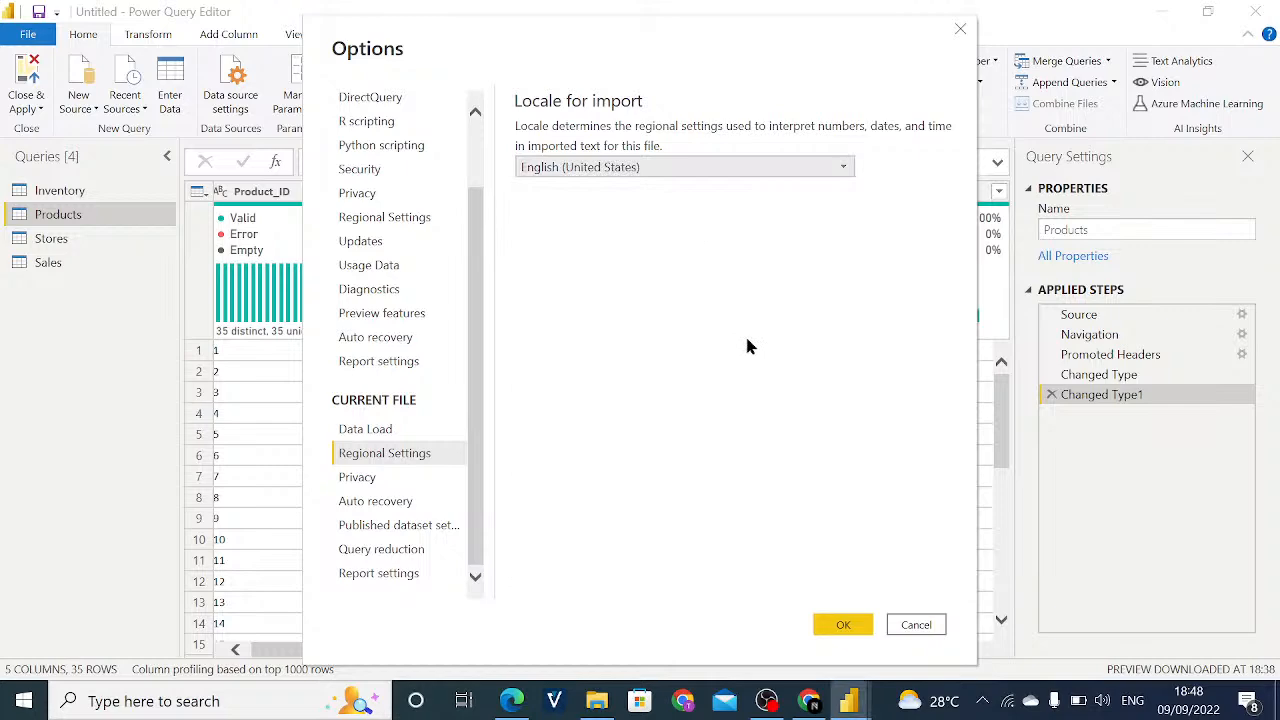
left_click(843, 626)
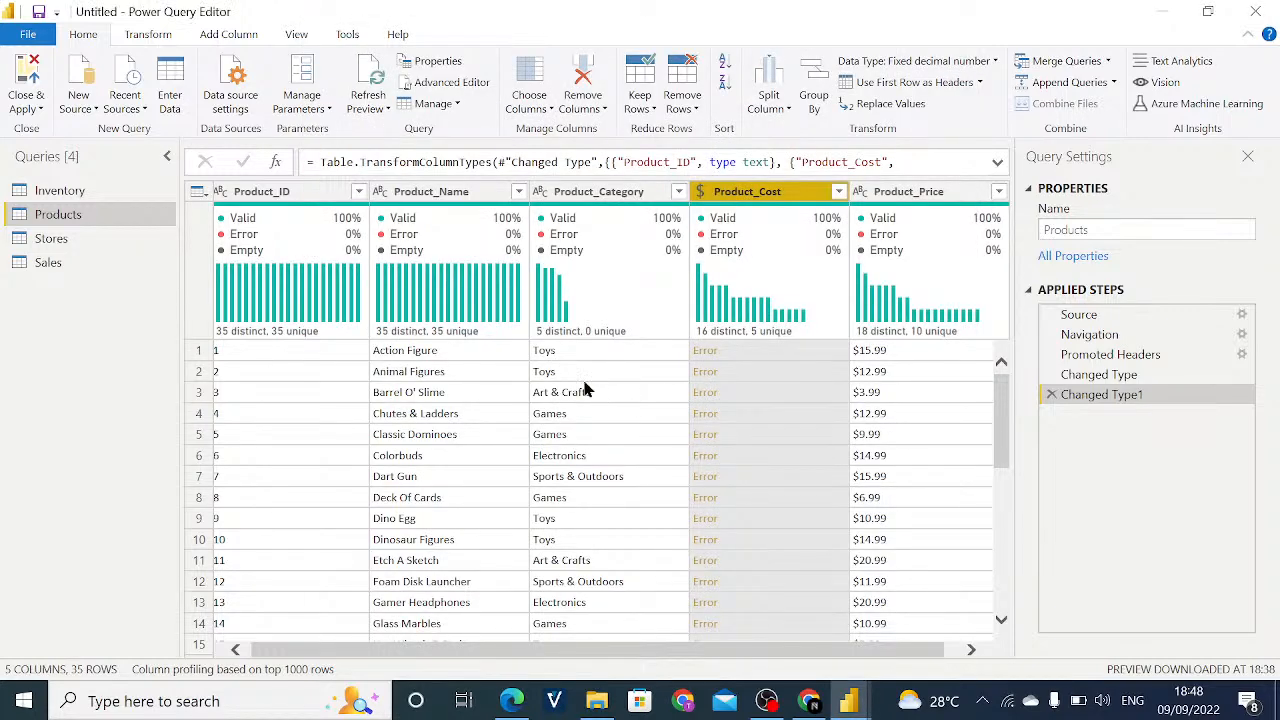
- Delete the Changed Type1 step from Products and convert Product_Cost to Fixed decimal number as a new step
left_click(1050, 395)
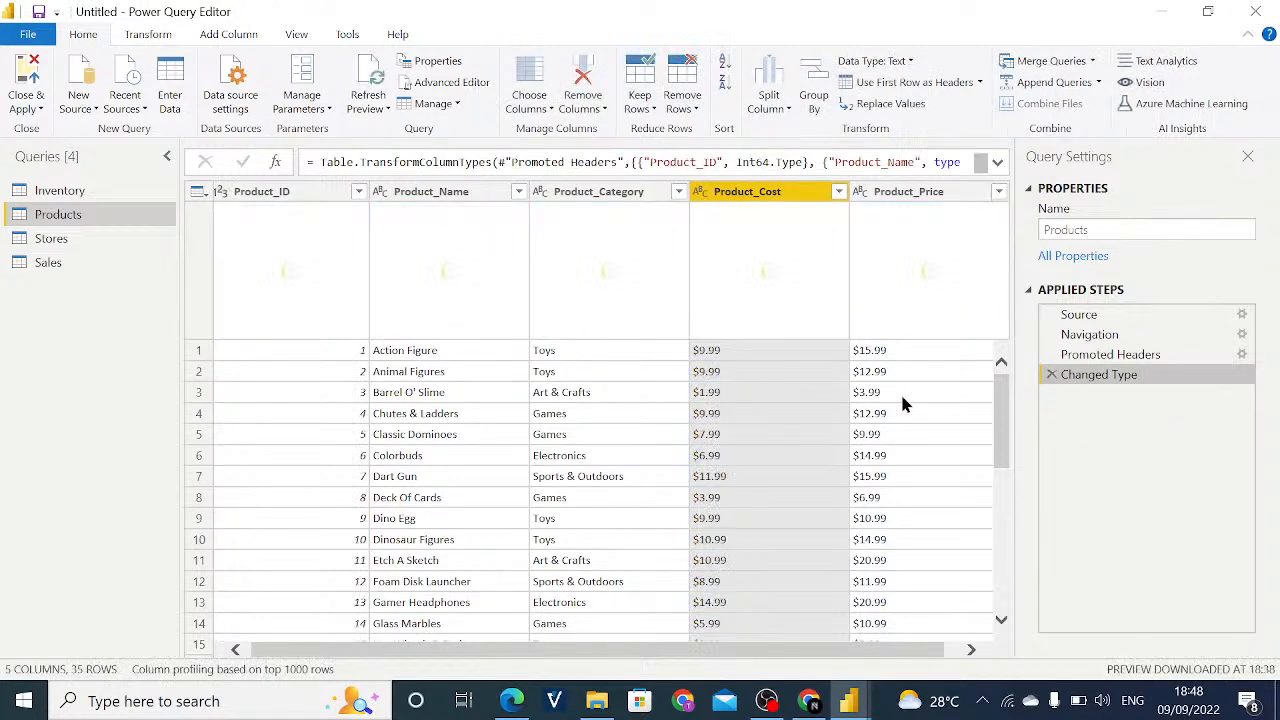
left_click(700, 191)
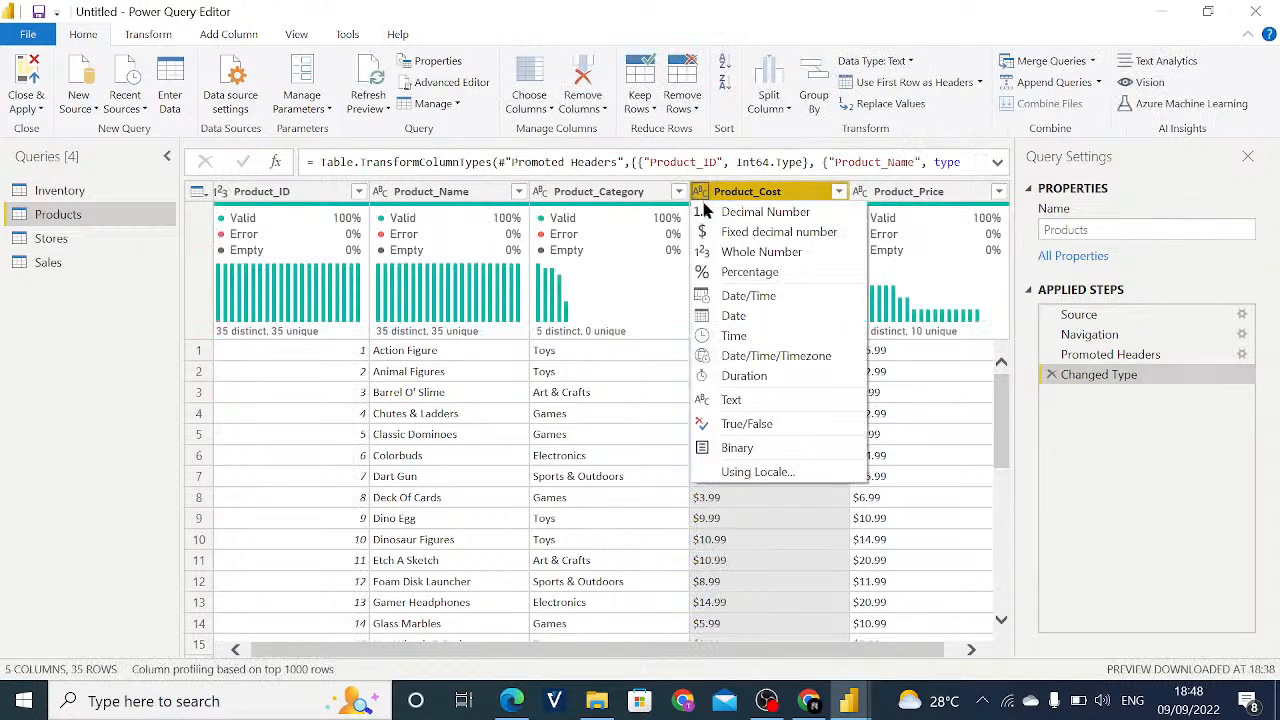
left_click(725, 250)
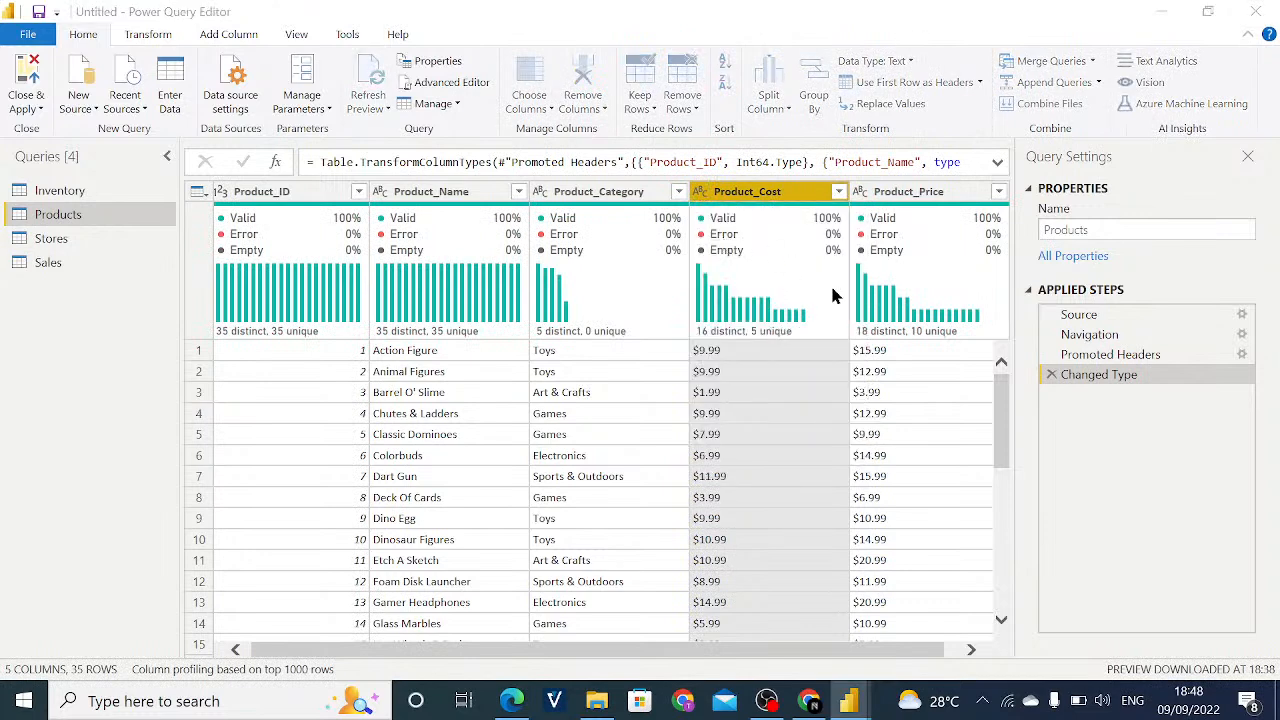
left_click(697, 401)
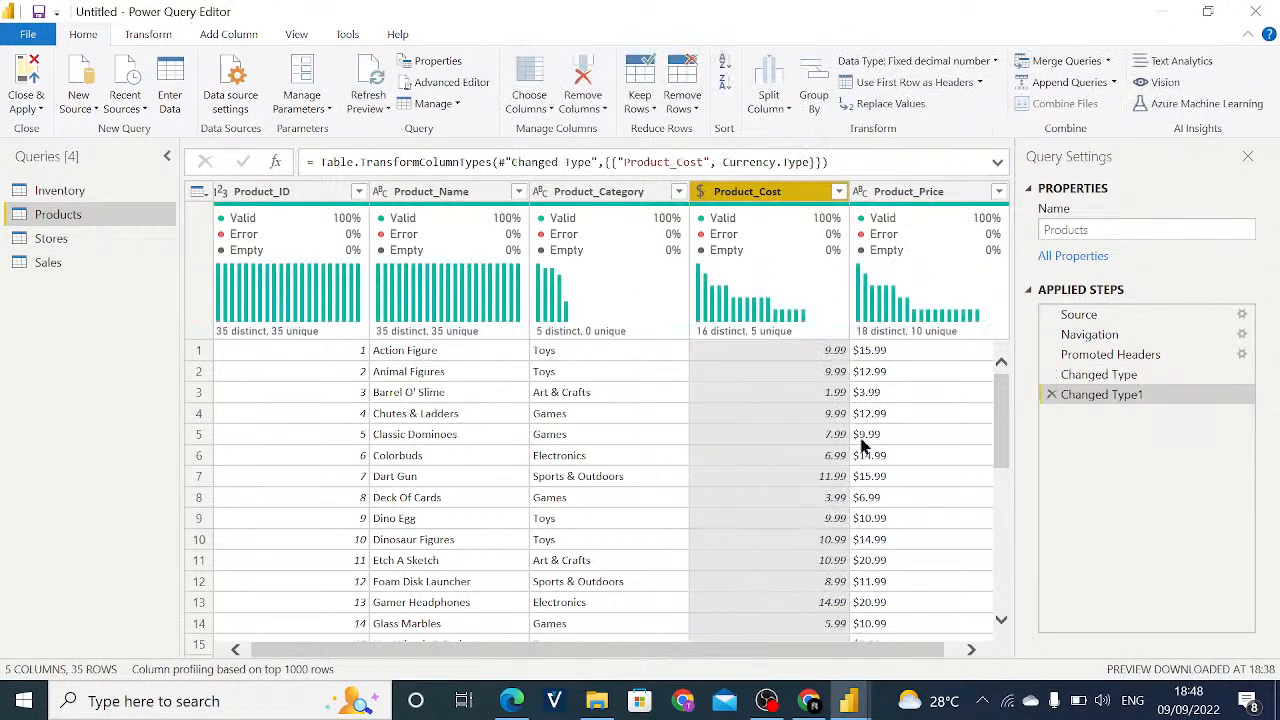
- Convert the Product_Price column of the Products query to Fixed decimal number
left_click(852, 192)
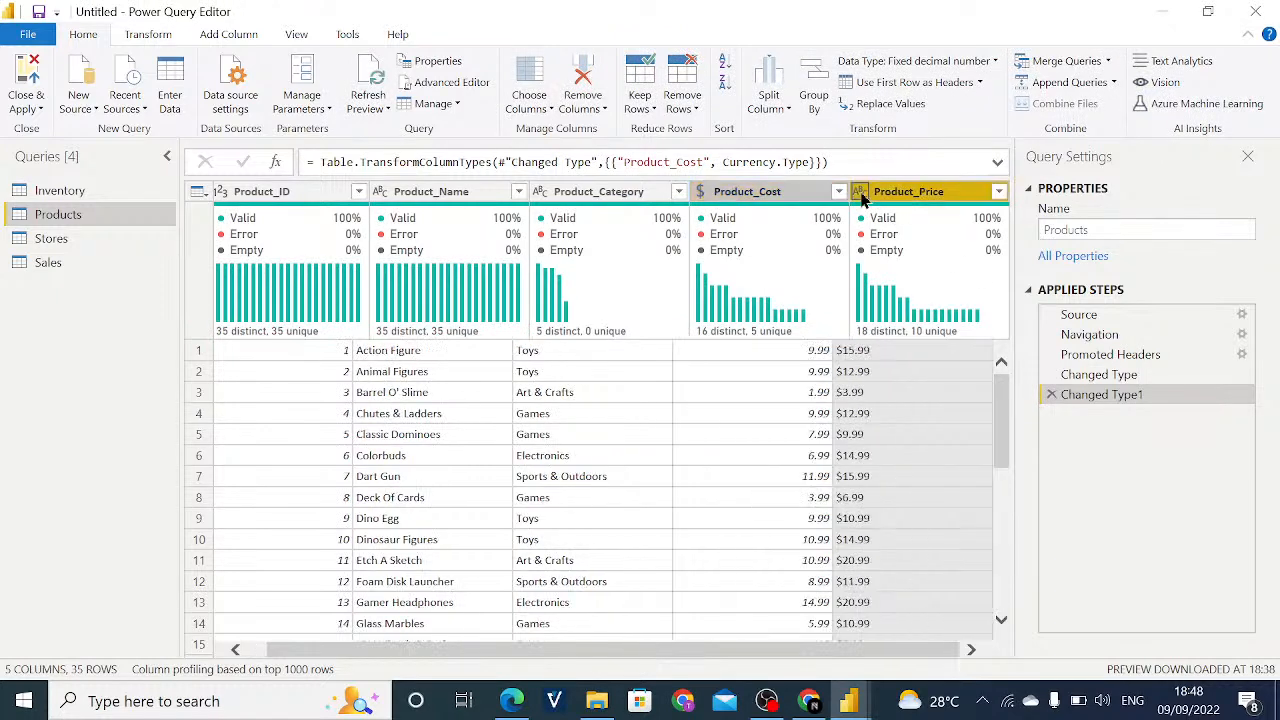
left_click(846, 192)
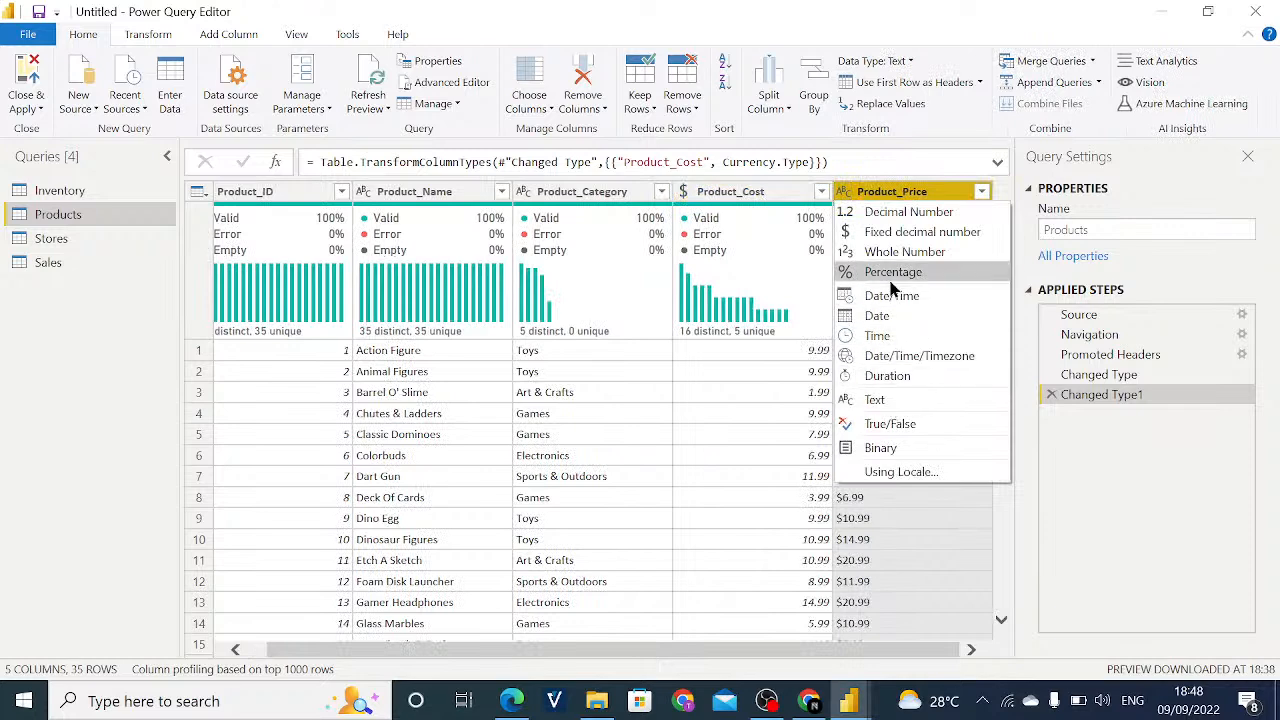
left_click(892, 232)
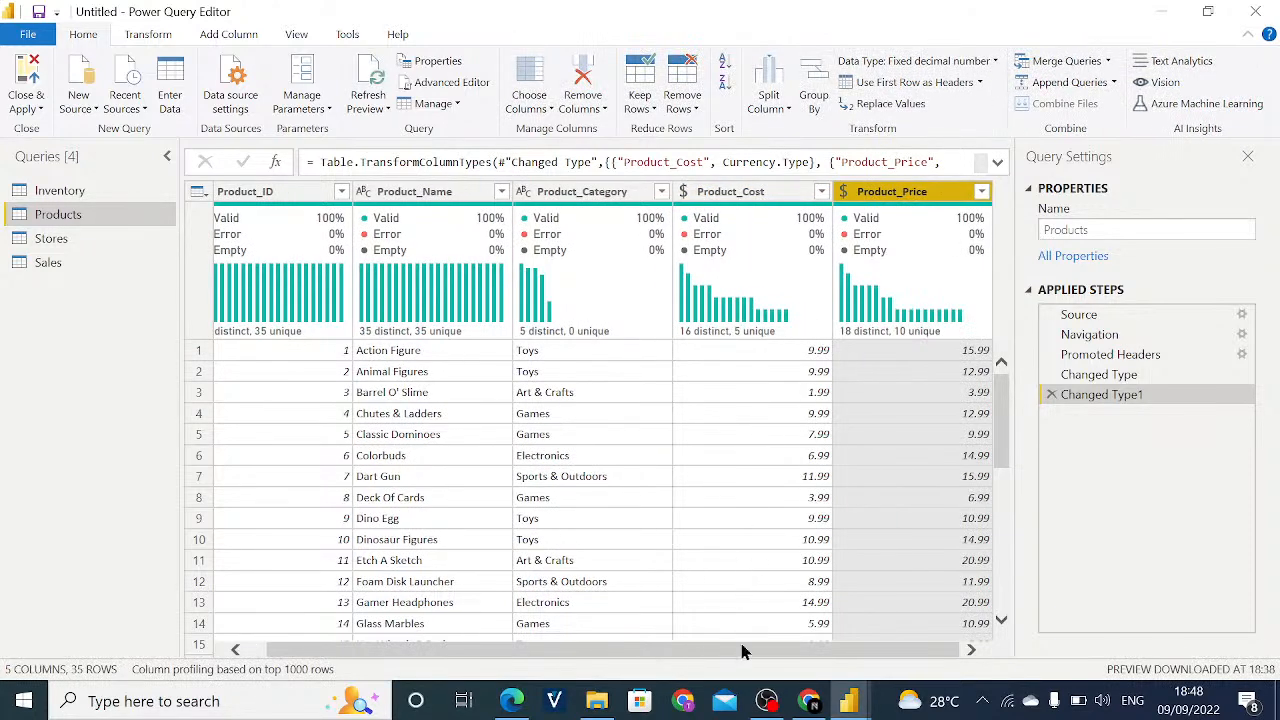
- Remove duplicate rows from the Products query across all of its columns
left_click(701, 482)
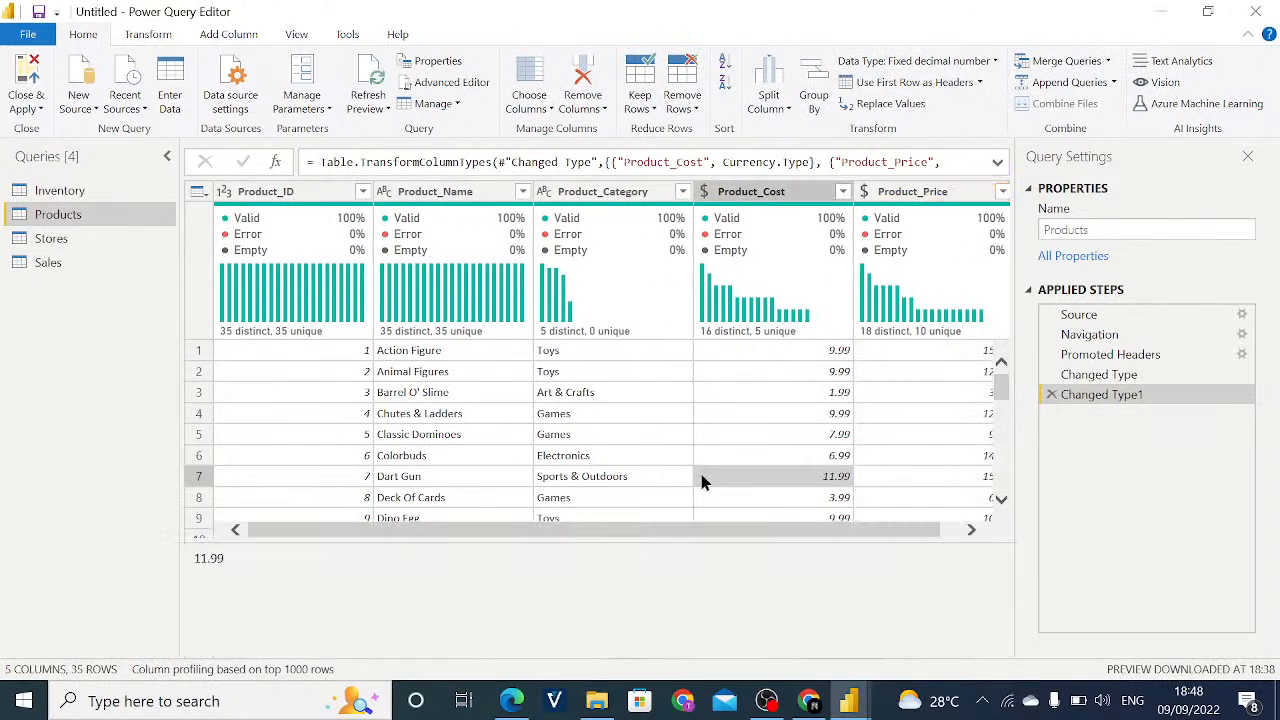
key("ctrl+a")
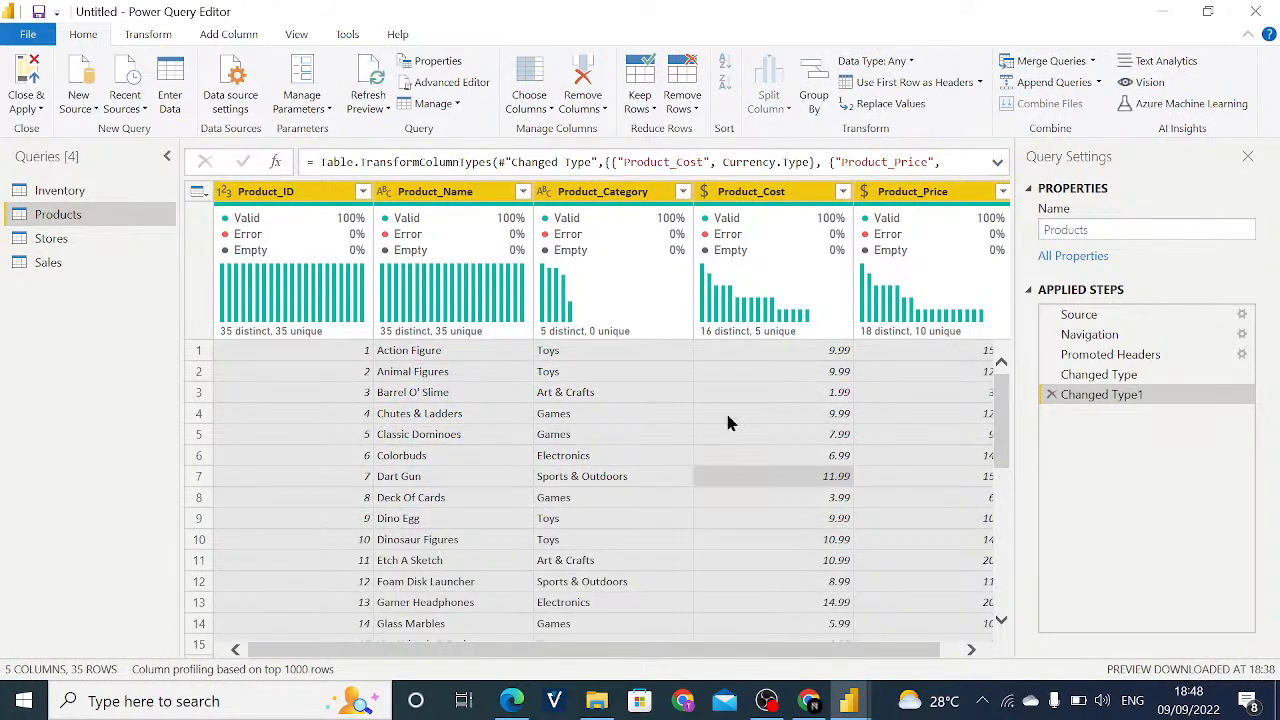
left_click(679, 110)
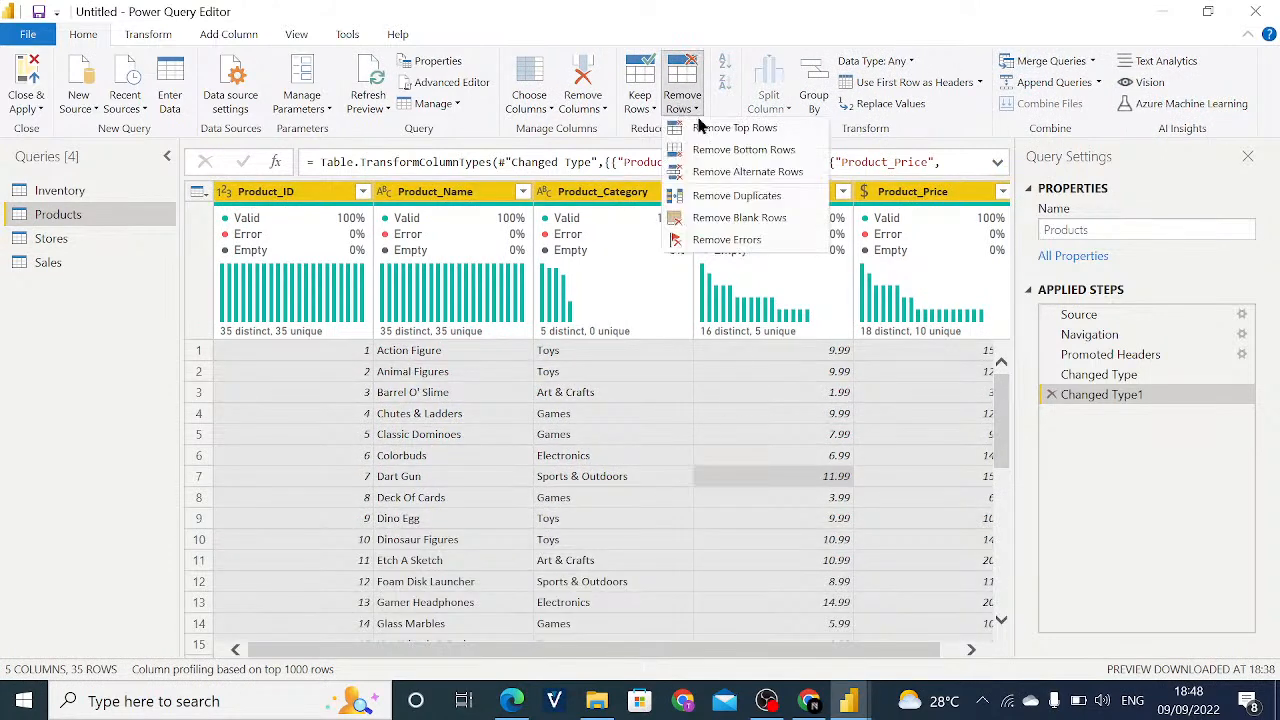
left_click(752, 196)
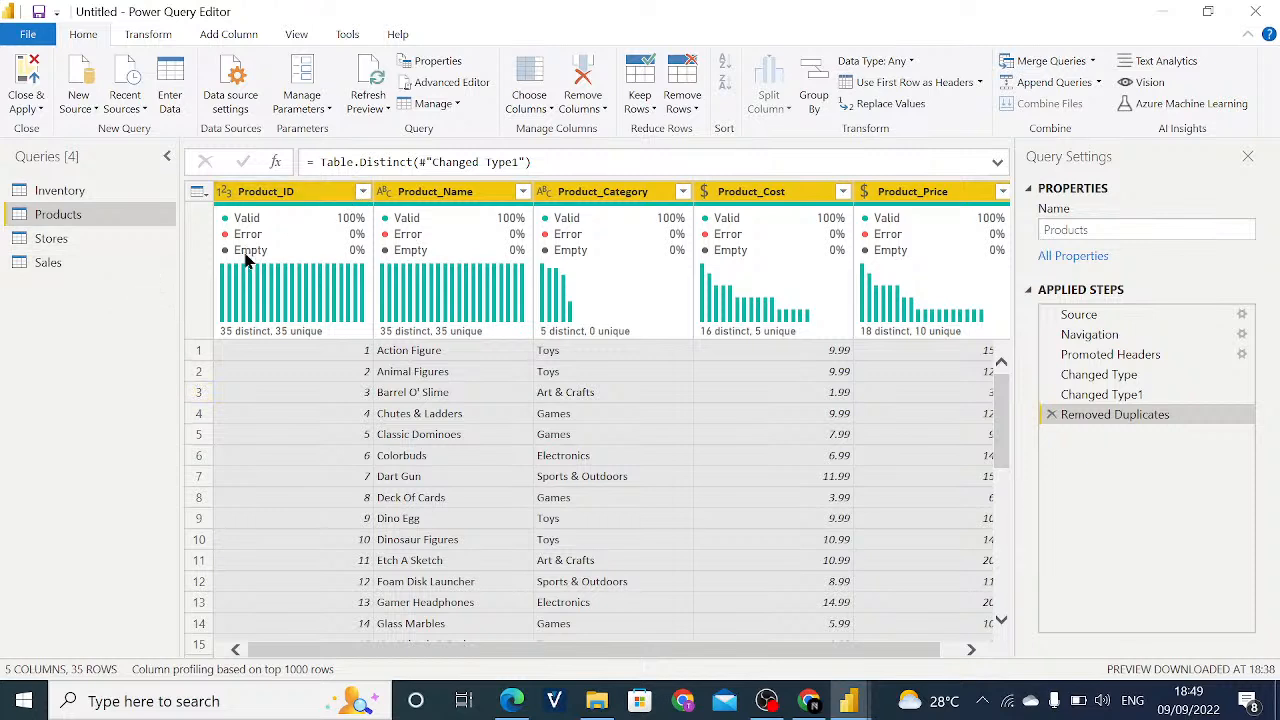
- Change Store_ID in the Stores query to Text, adding the conversion as a new step
mouse_move(354, 213)
left_click(125, 246)
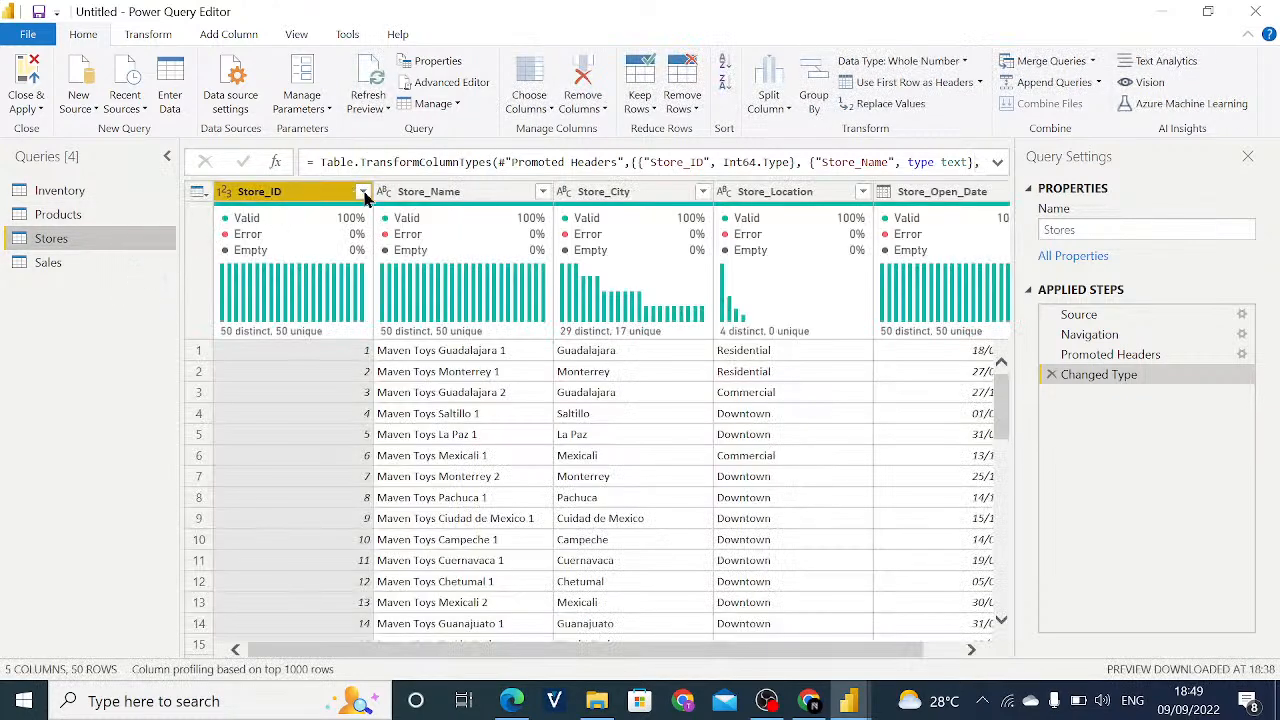
left_click(224, 197)
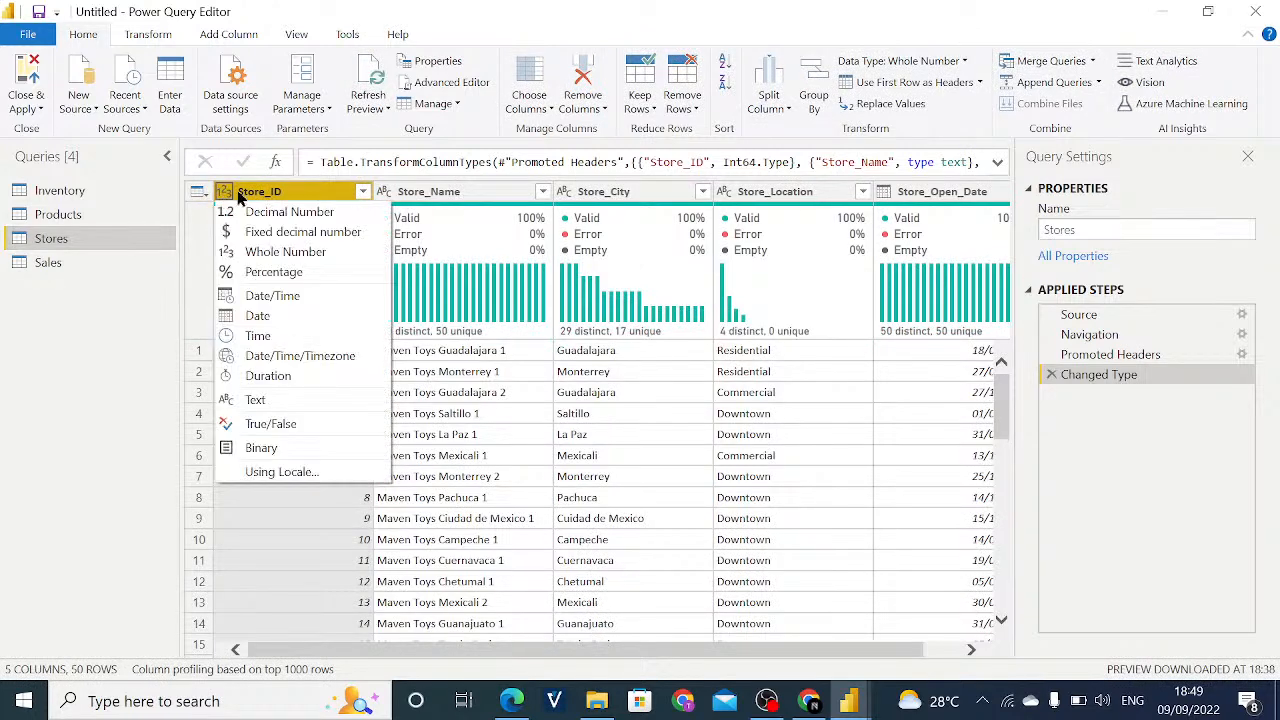
left_click(287, 396)
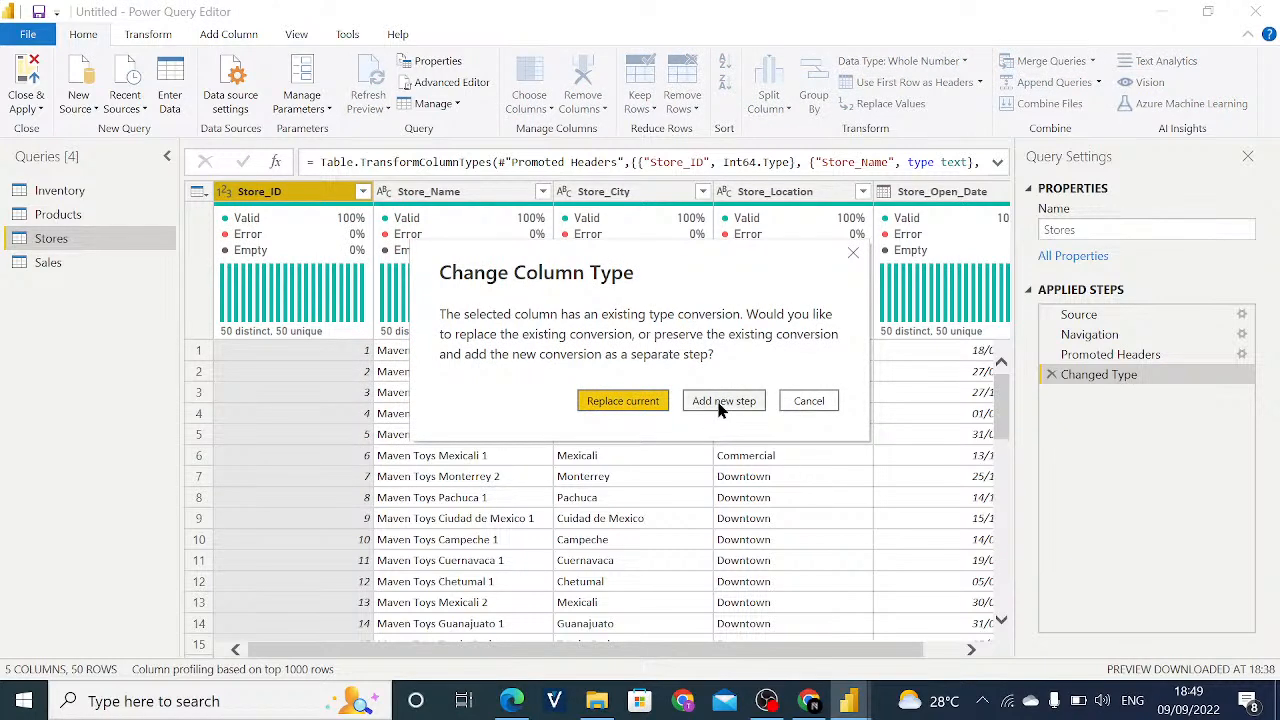
left_click(718, 404)
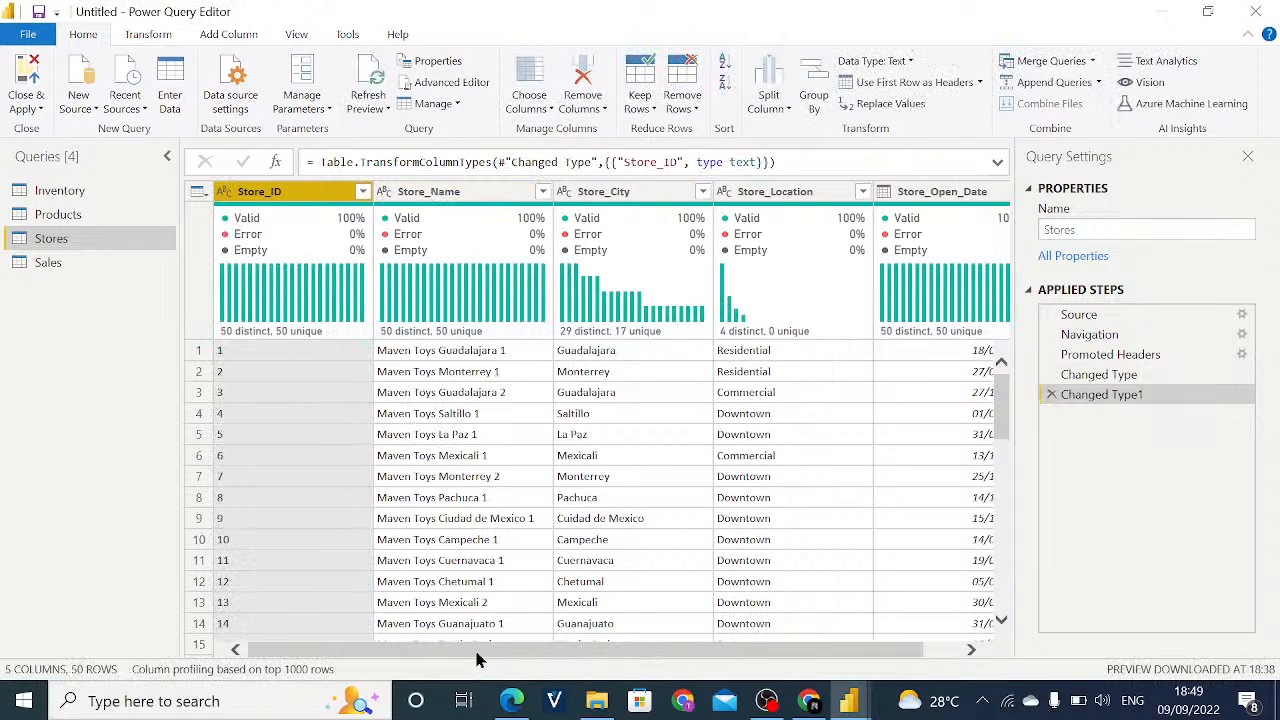
- Set the data type of the Store_Open_Date column in the Stores query to Date
mouse_move(477, 659)
left_mouse_down()
mouse_move(531, 663)
mouse_move(470, 659)
left_mouse_up()
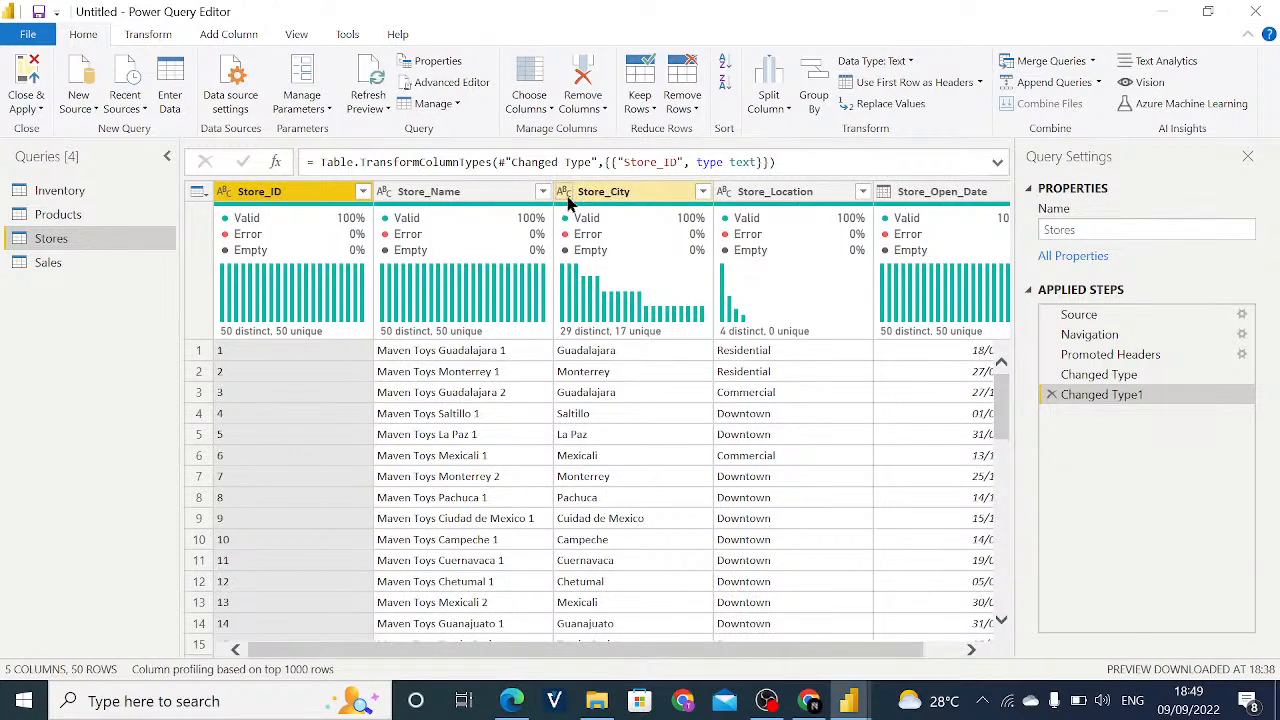
left_click_drag(726, 654, 766, 652)
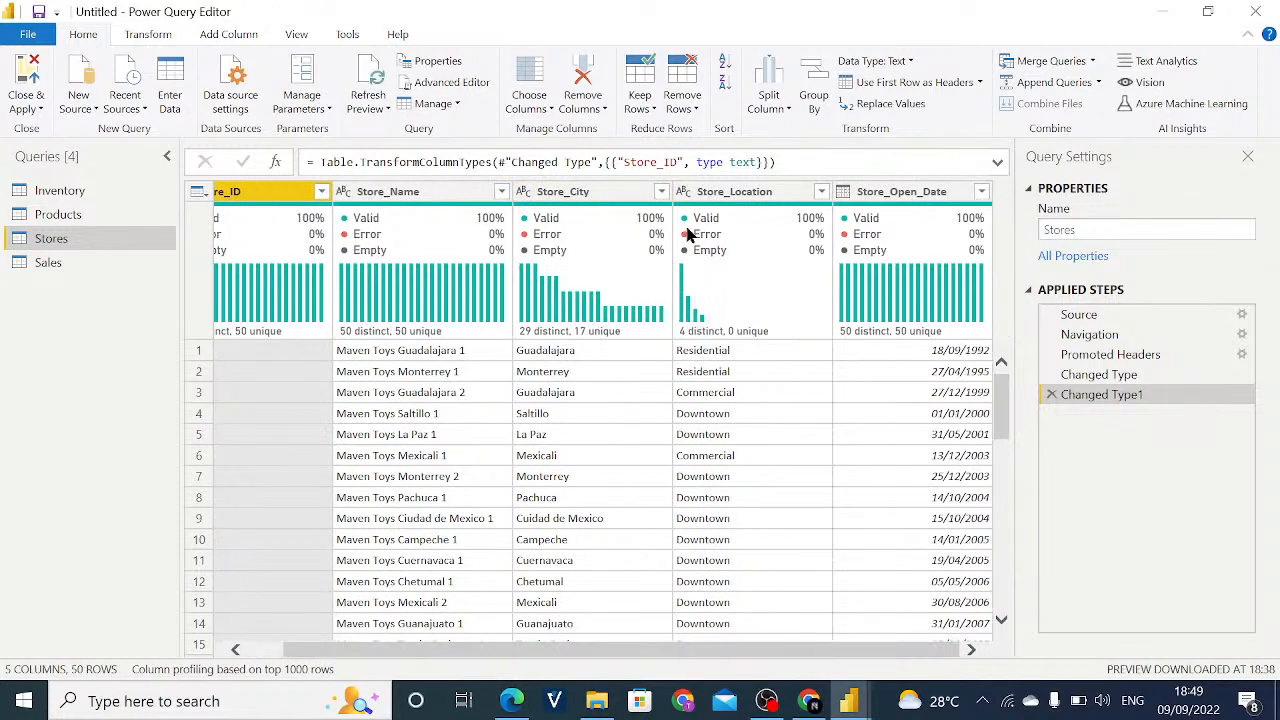
left_click(843, 191)
left_click(878, 316)
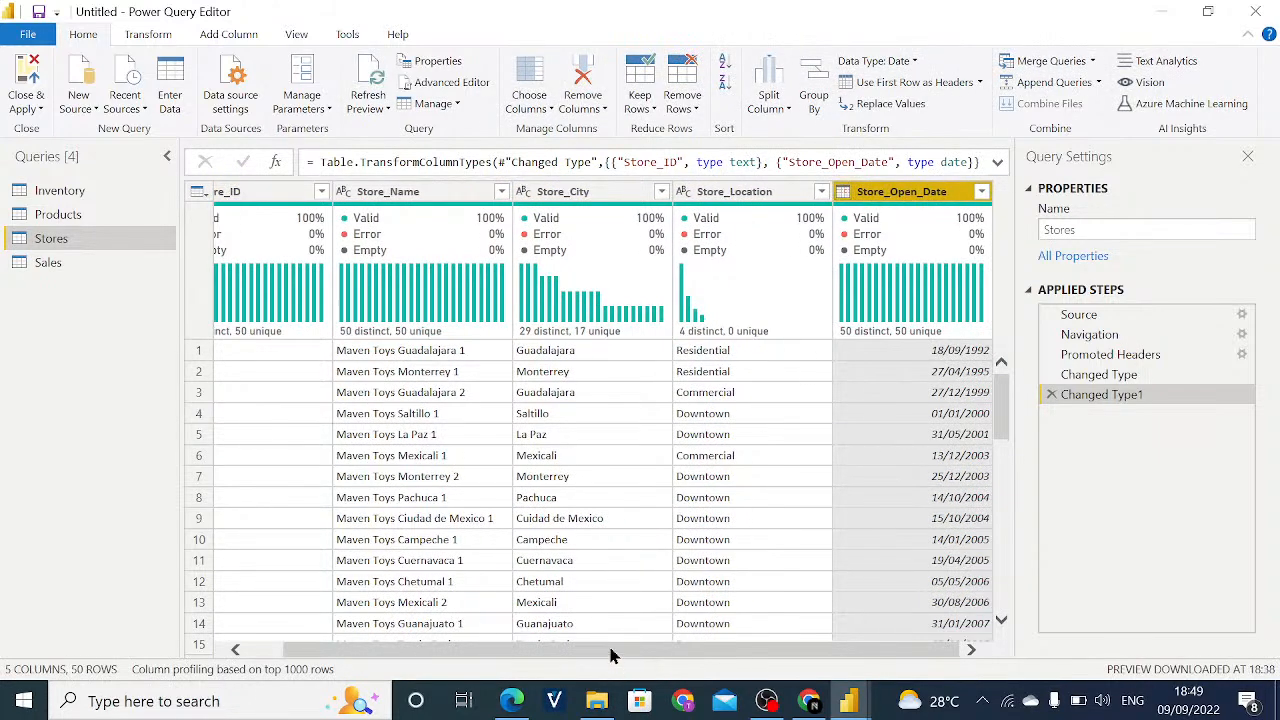
left_click_drag(580, 649, 488, 626)
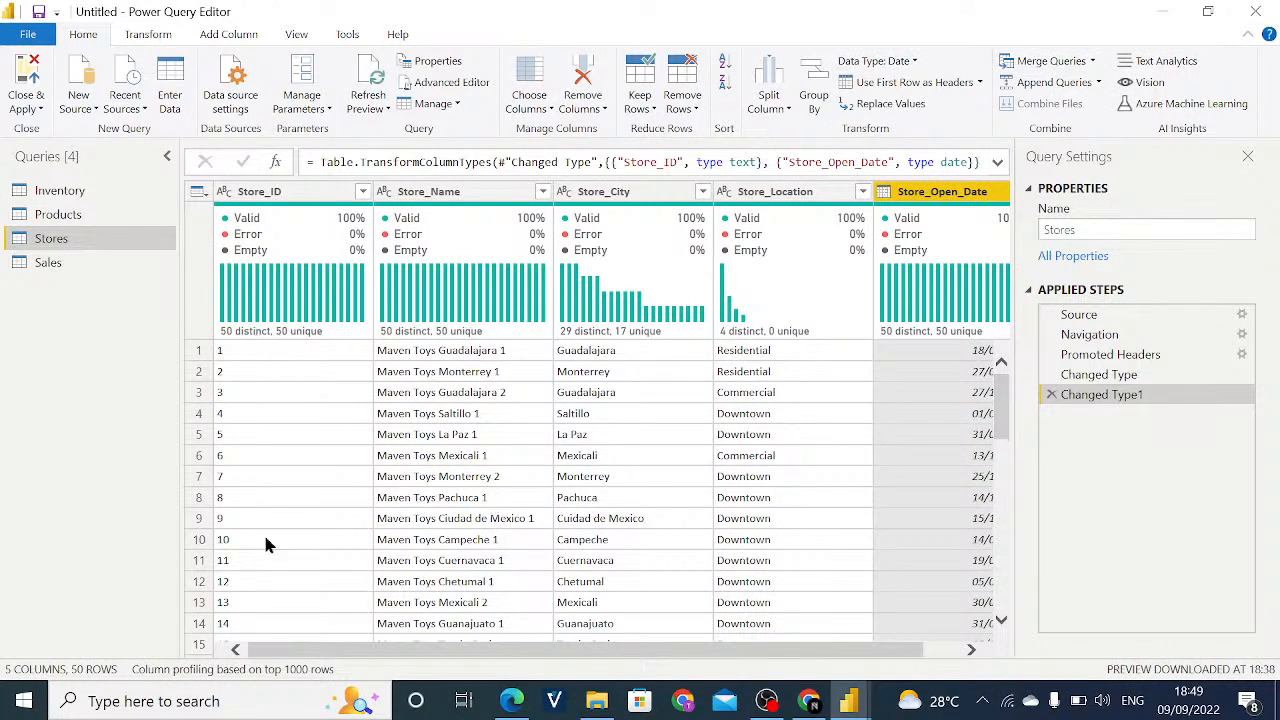
- Consult the Maven Toys case study PDF in Microsoft Edge, then return to the Power Query Editor
left_click(511, 701)
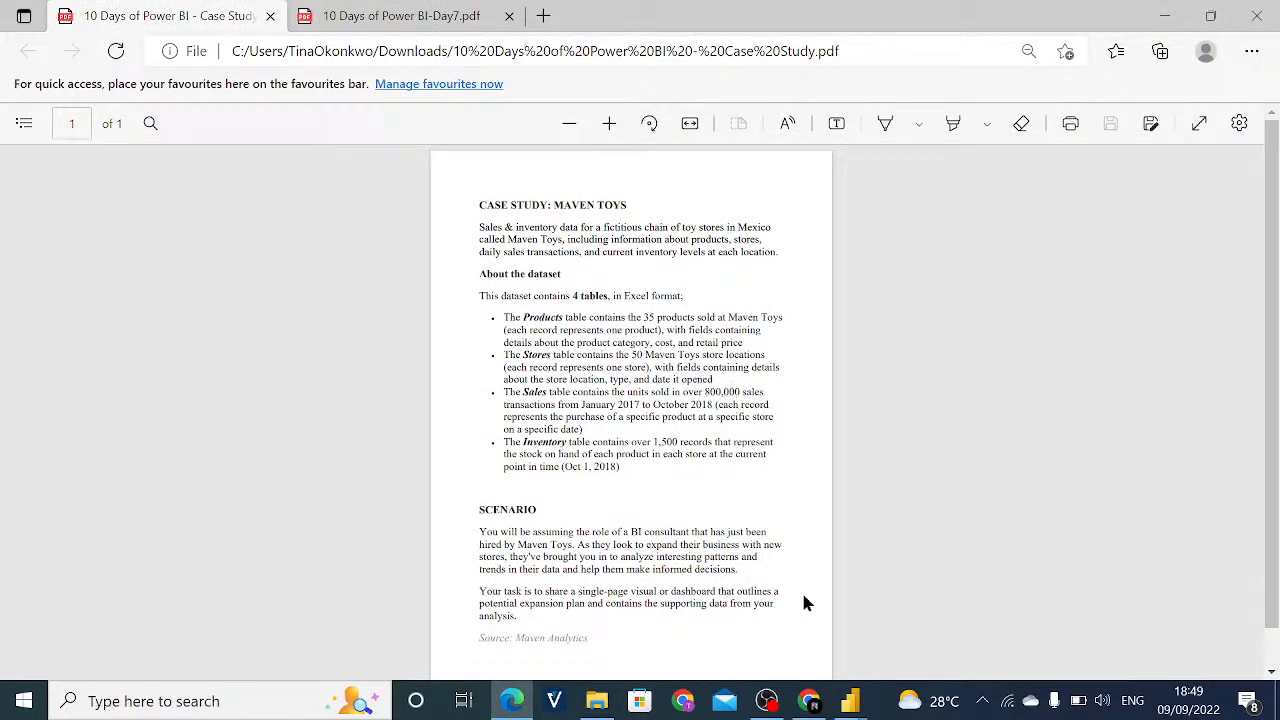
left_click(850, 700)
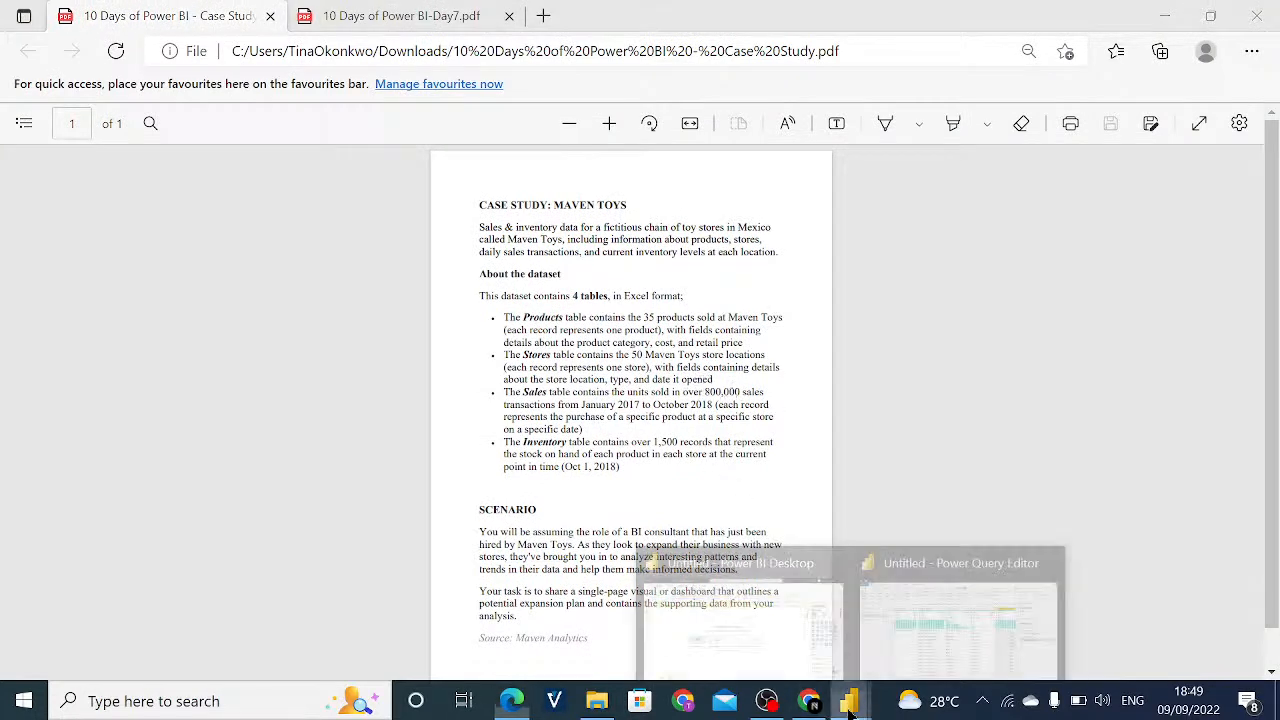
left_click(925, 580)
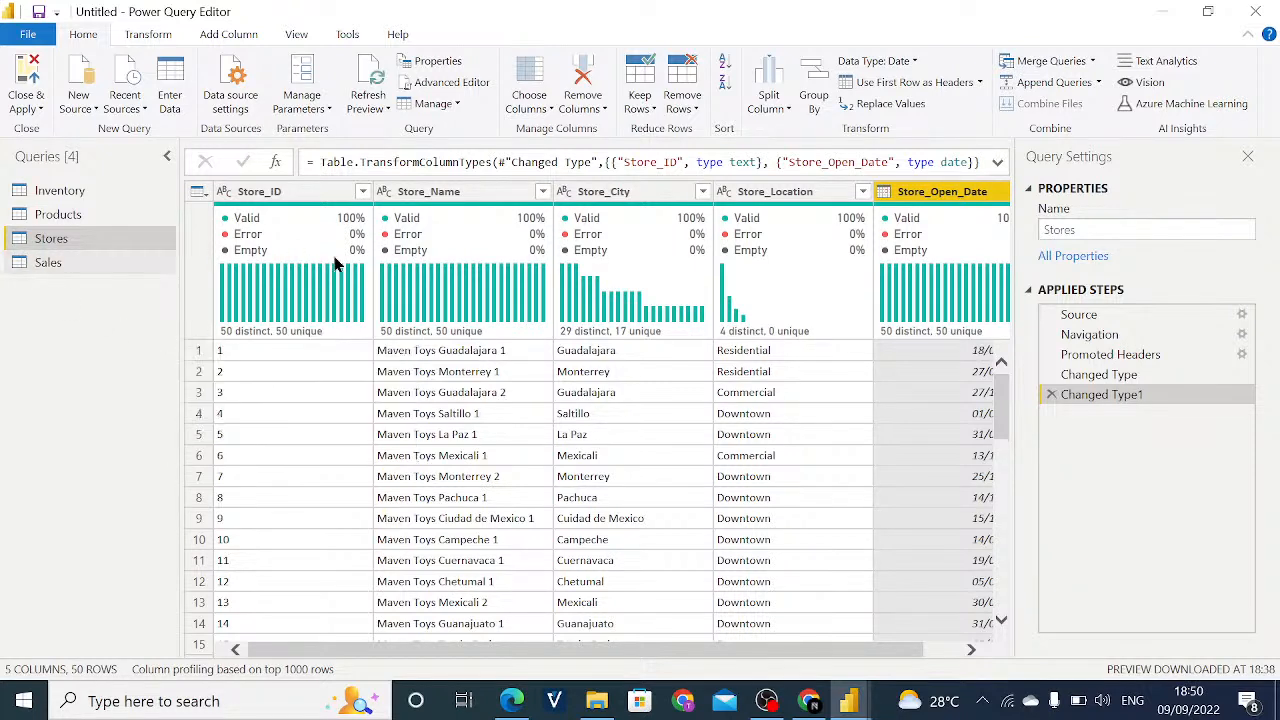
- Remove duplicate rows from the Stores query across all of its columns
left_click(461, 380)
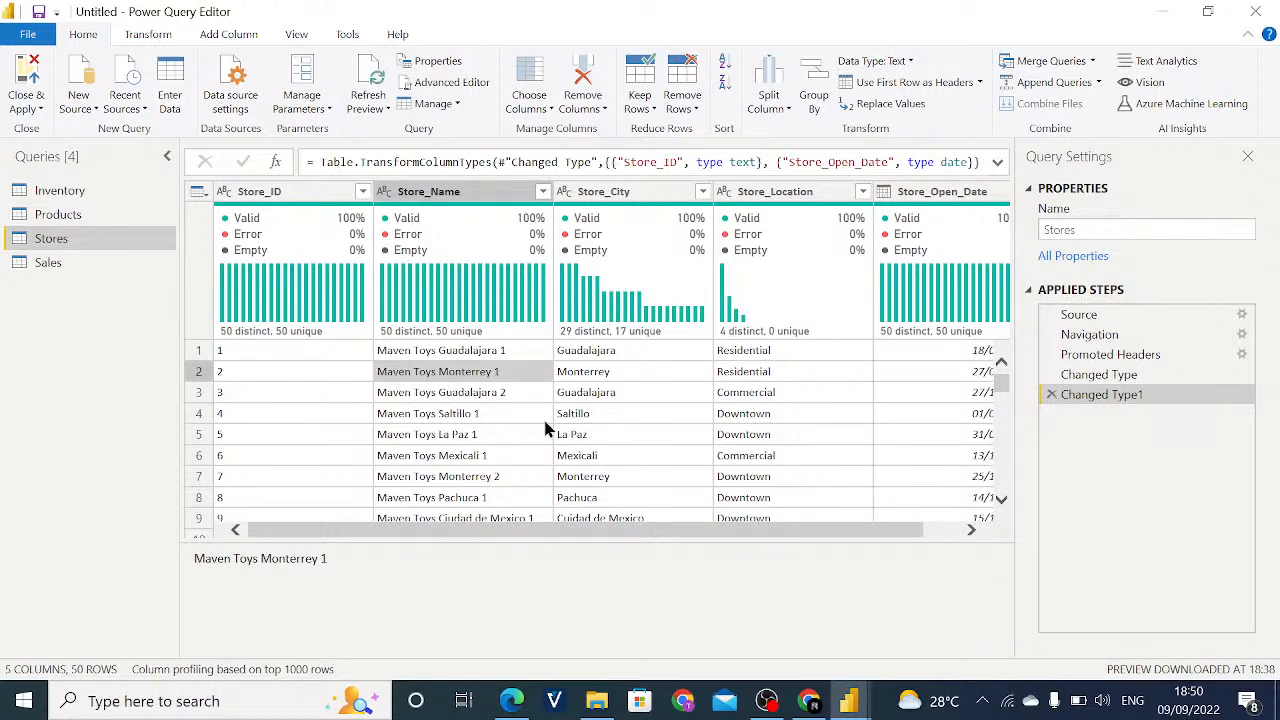
key("ctrl+a")
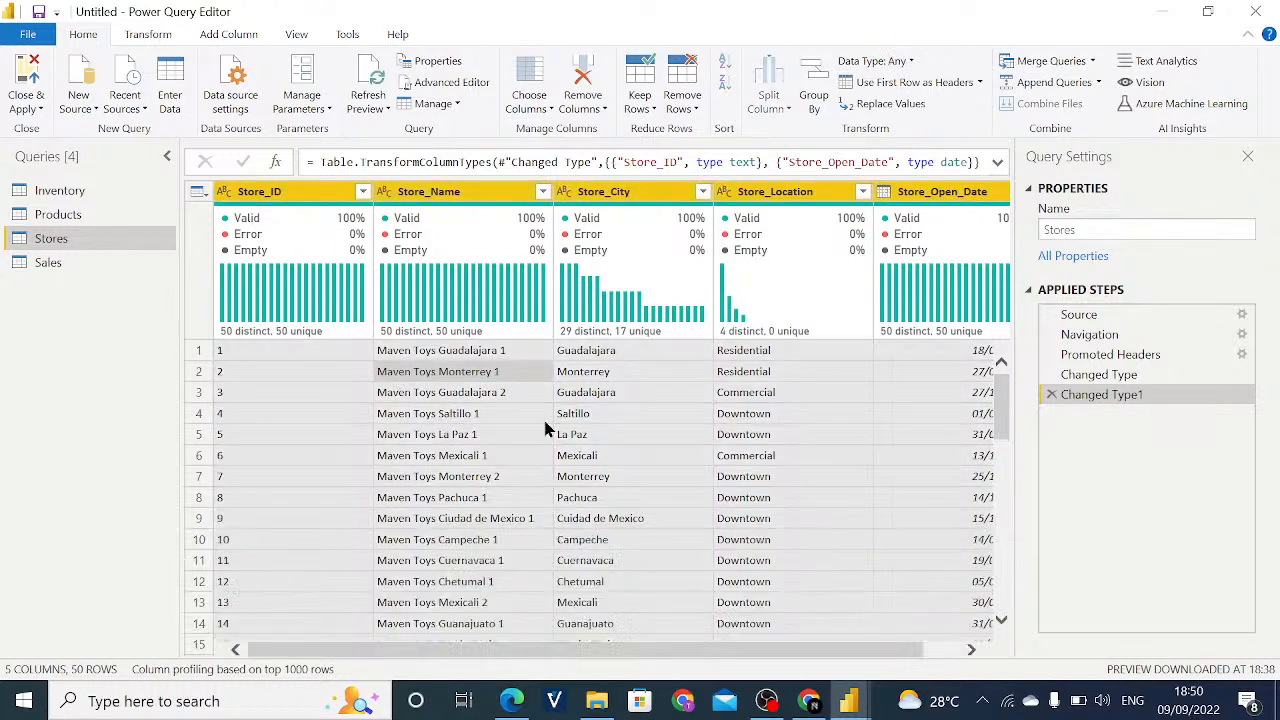
left_click(682, 108)
left_click(750, 192)
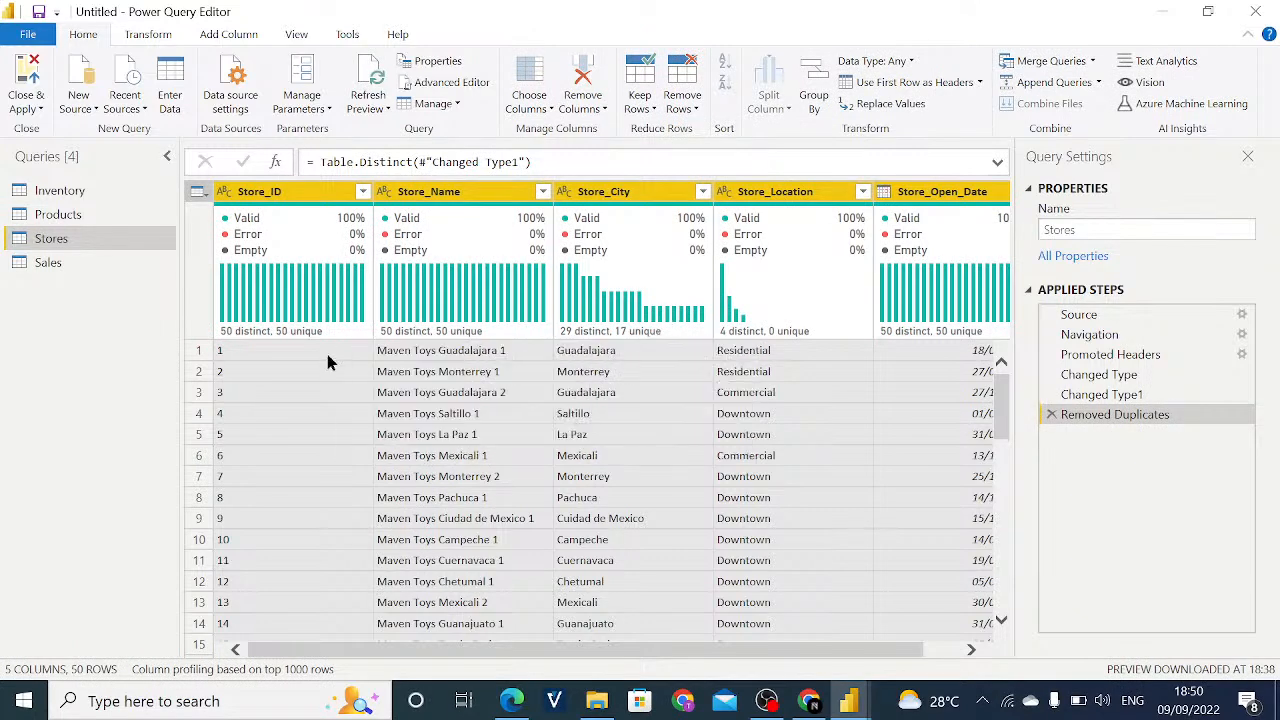
- Change Sale_ID in the Sales query to Text, adding the conversion as a new step
left_click(50, 263)
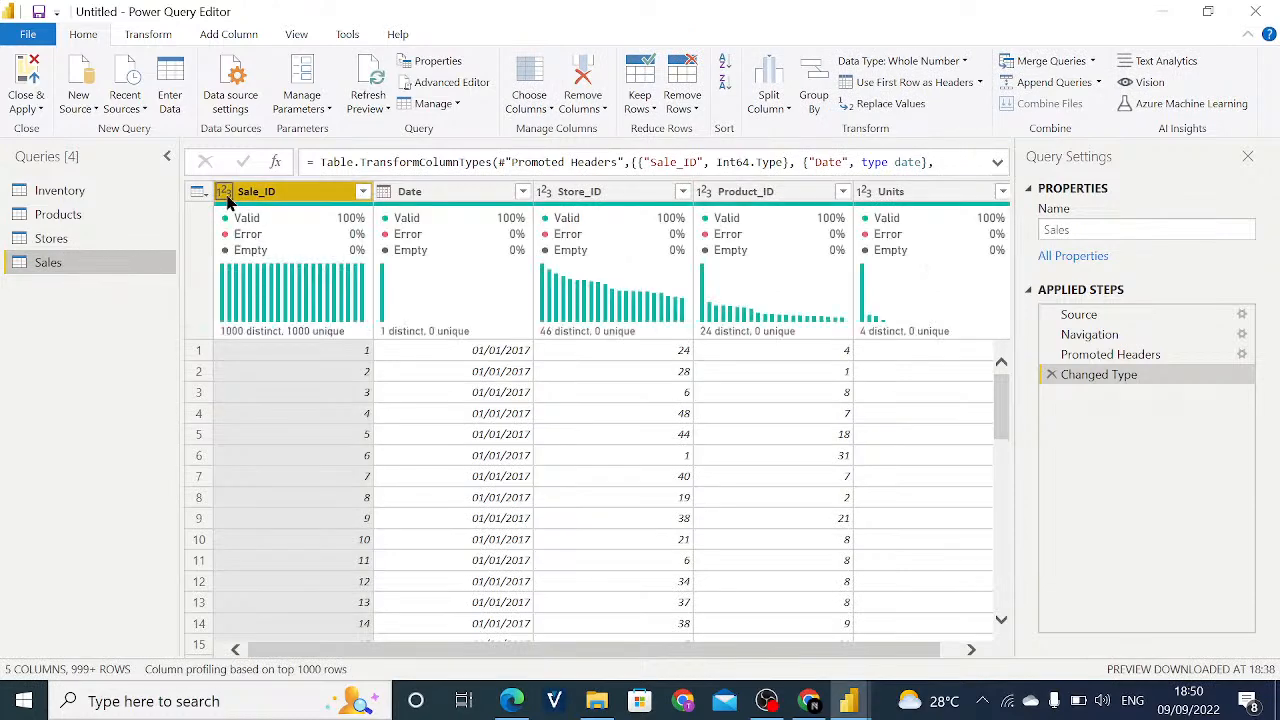
left_click(227, 201)
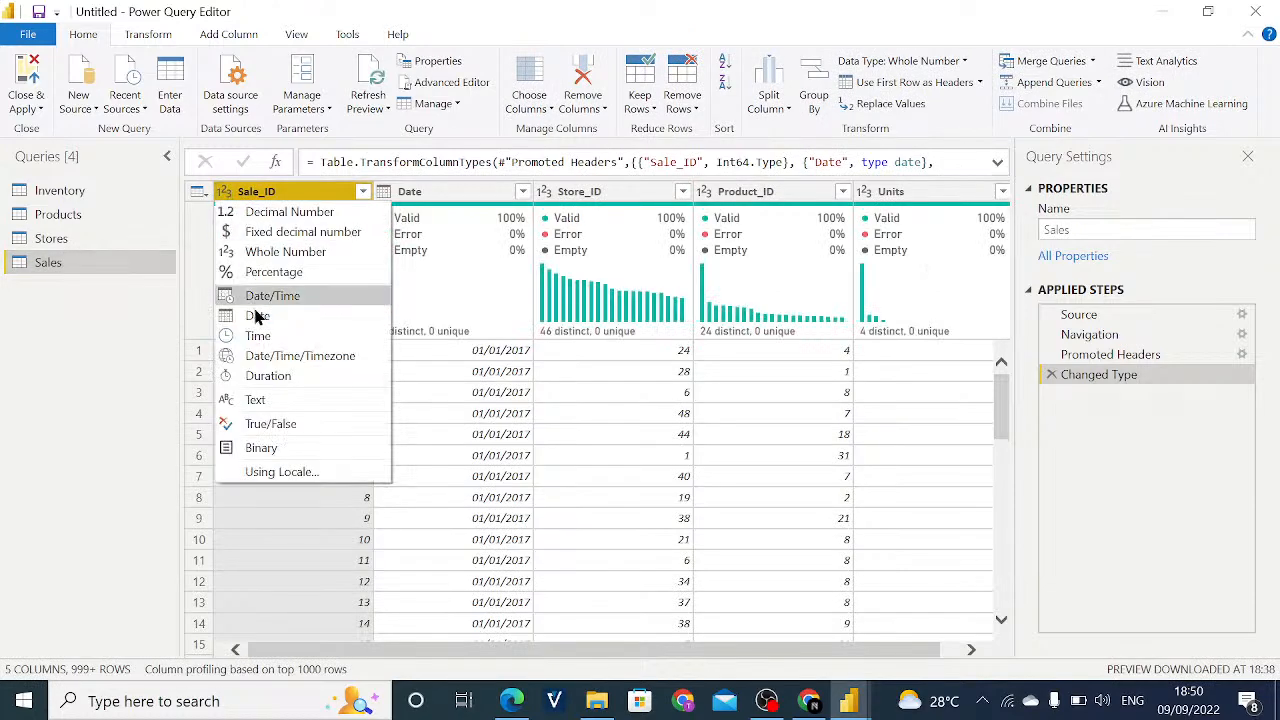
left_click(280, 406)
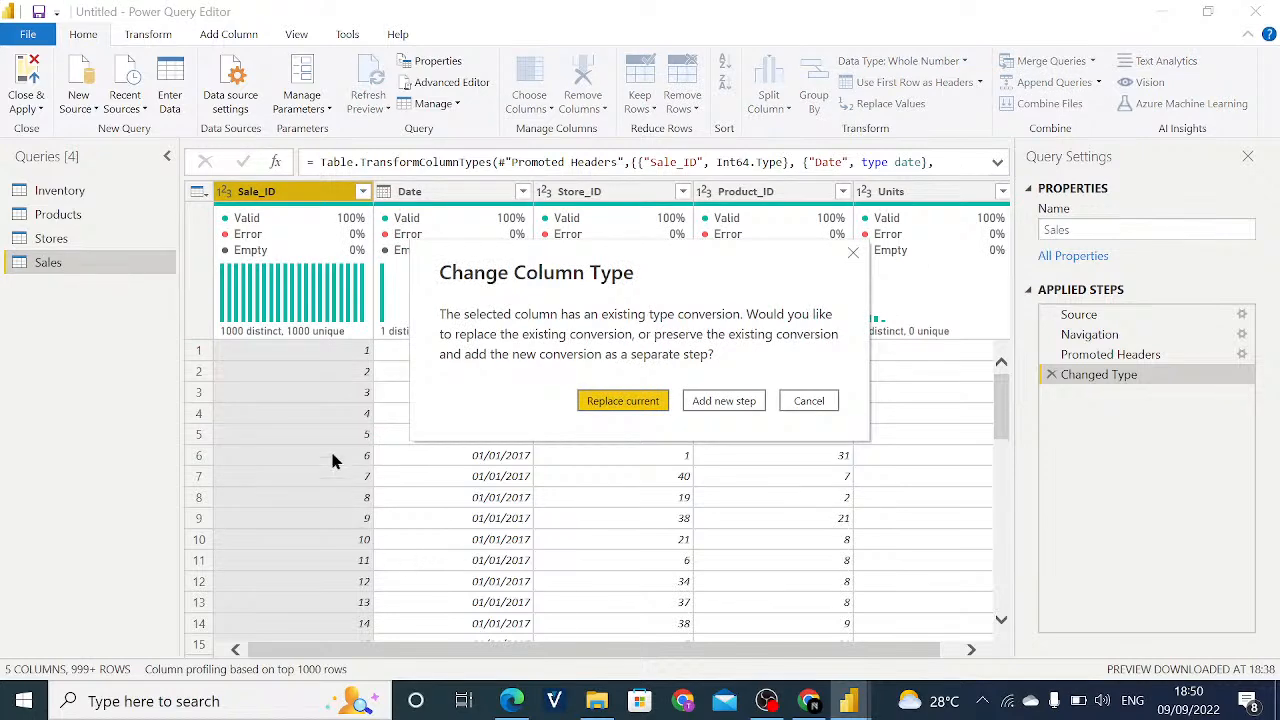
left_click(694, 405)
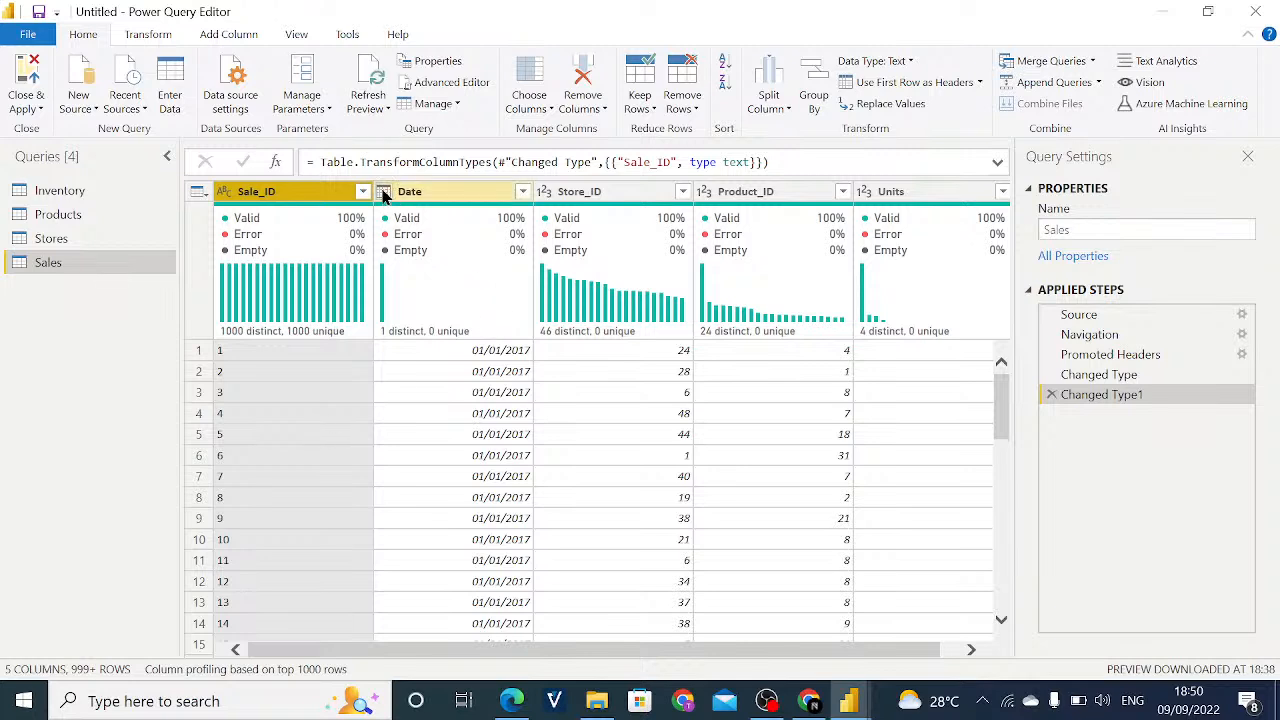
- Convert the Store_ID and Product_ID columns of the Sales query to Text
left_click(546, 195)
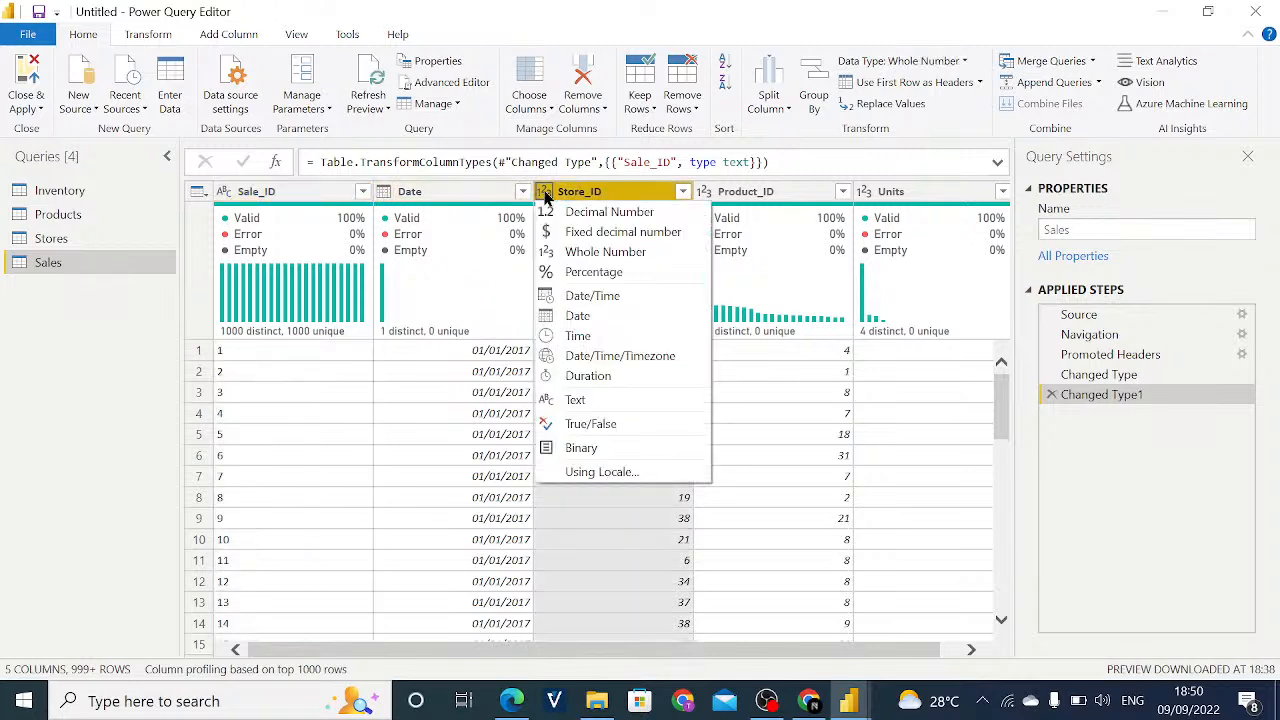
left_click(580, 401)
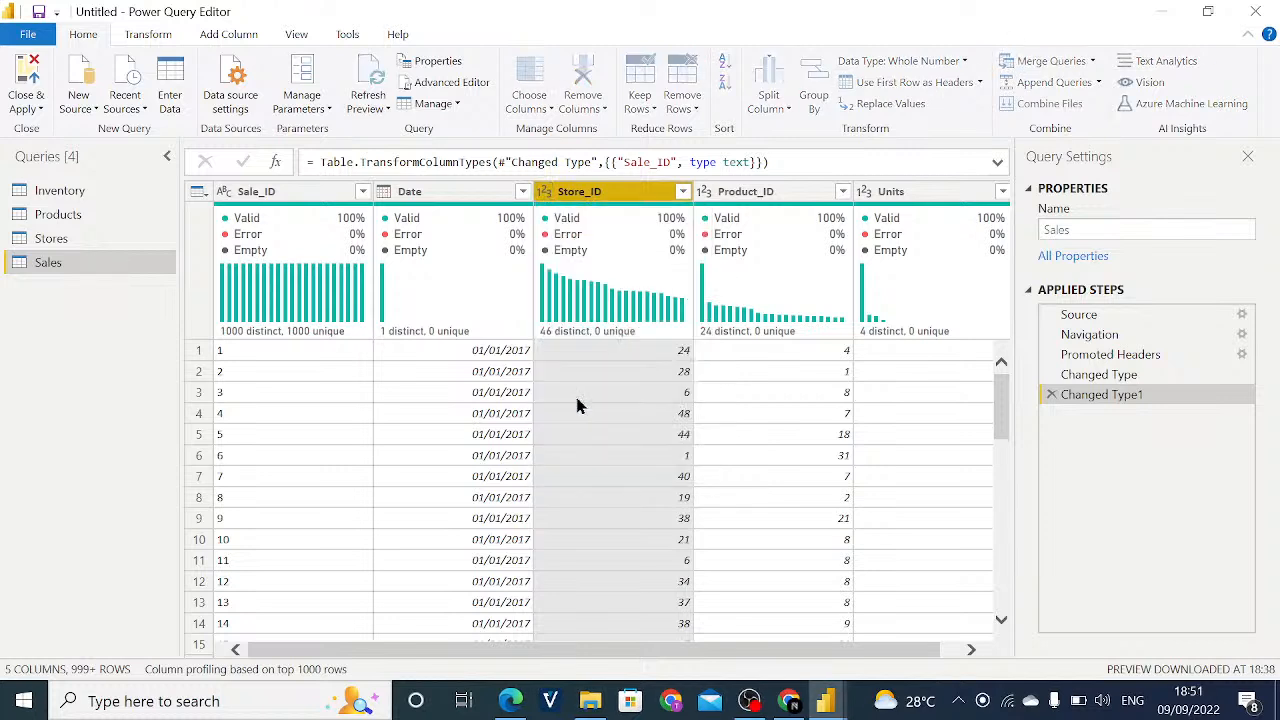
left_click_drag(651, 650, 751, 645)
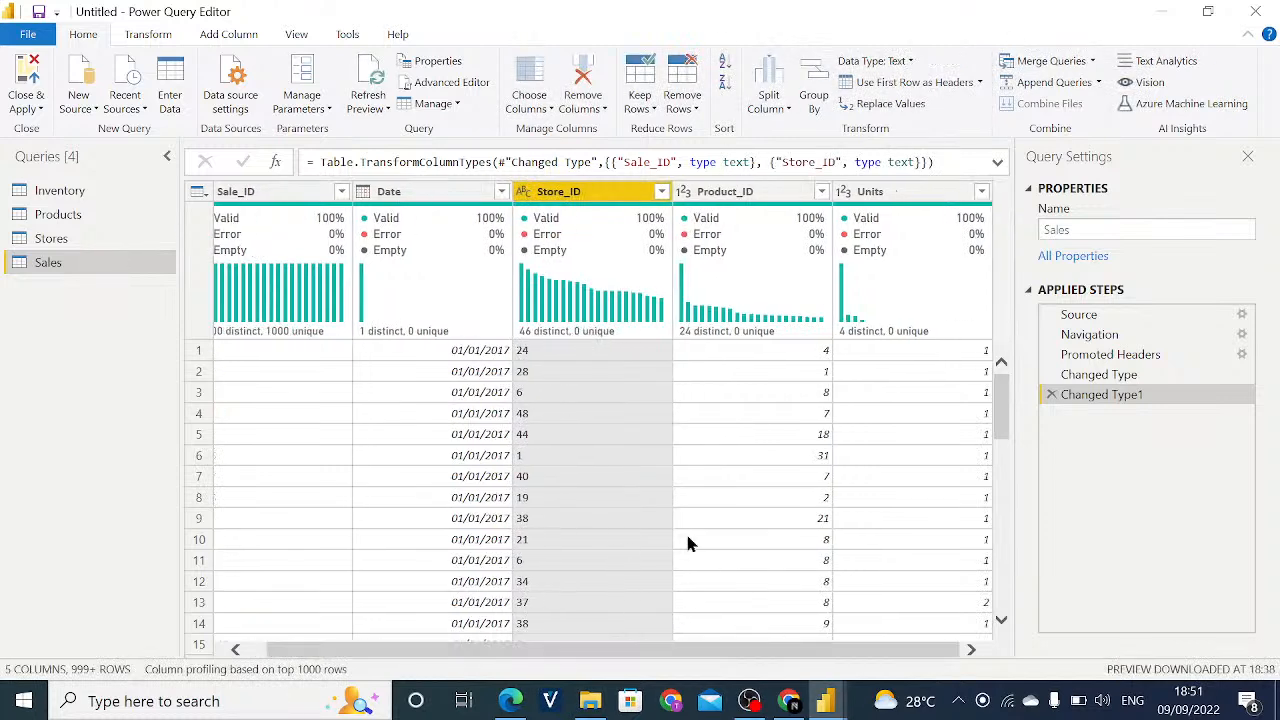
left_click(686, 199)
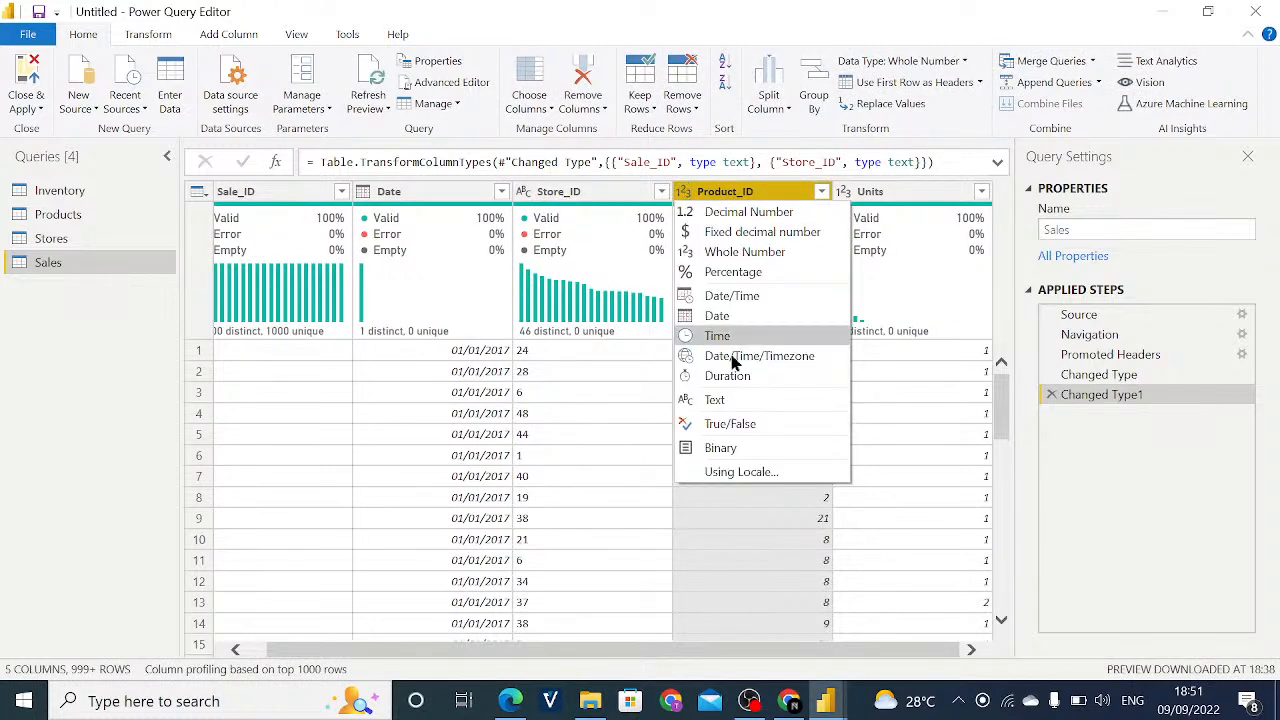
left_click(730, 399)
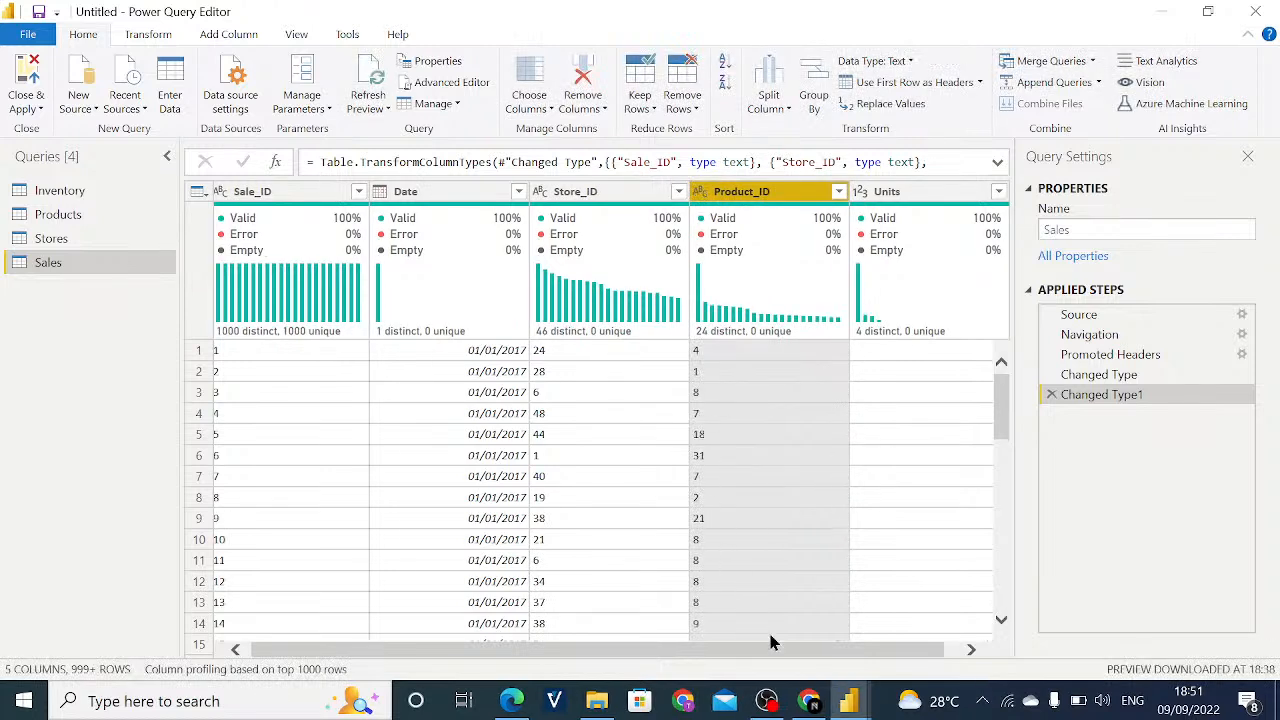
left_click_drag(763, 658, 857, 657)
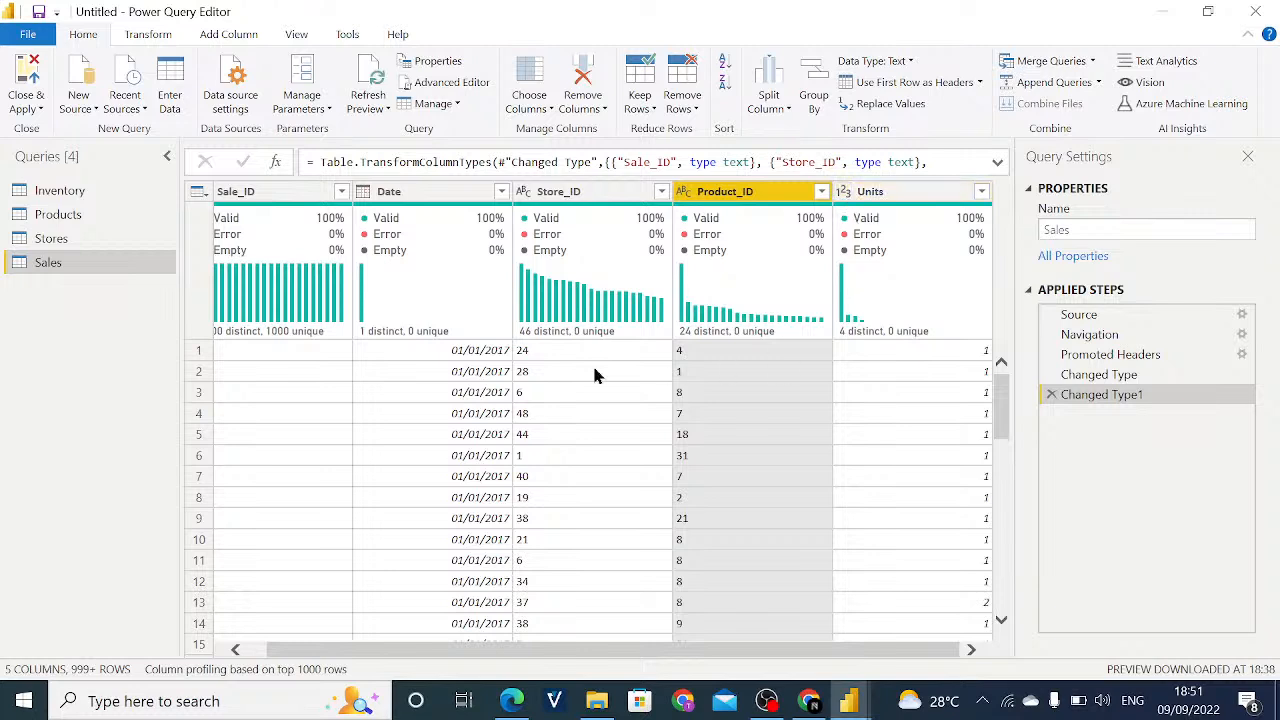
left_click_drag(437, 658, 417, 657)
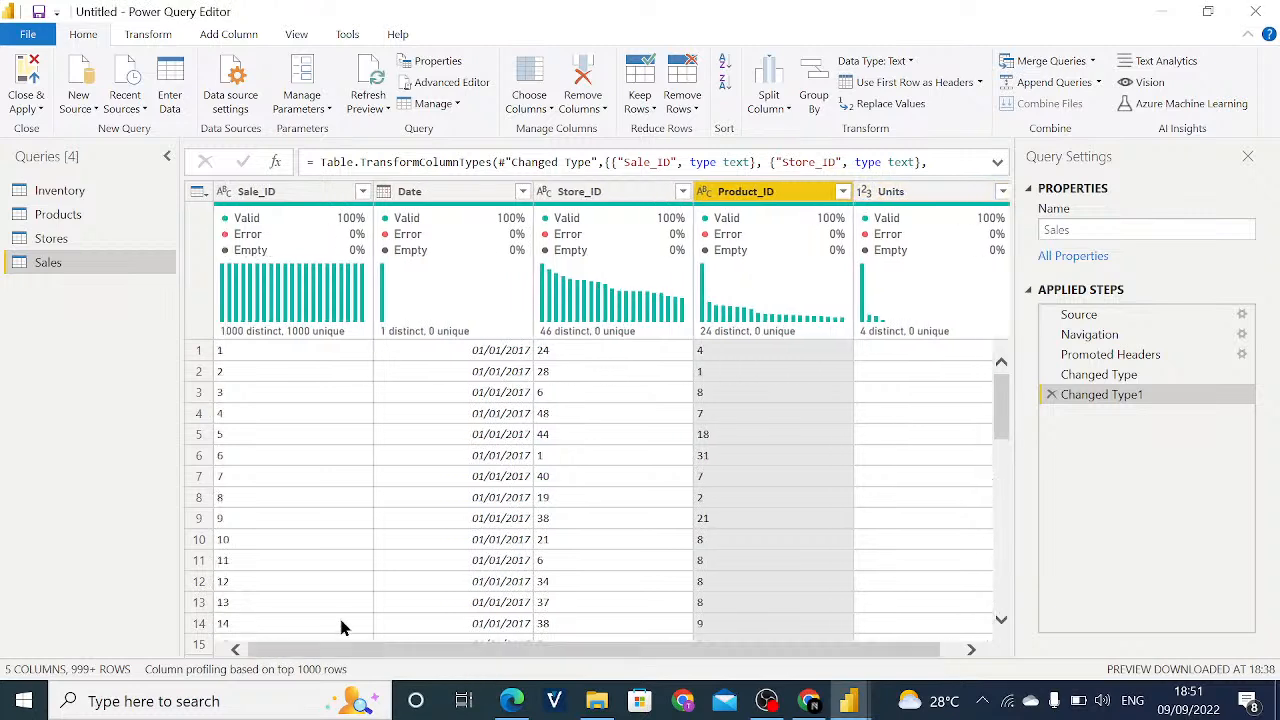
- Remove duplicate rows from the Sales query across all of its columns
left_click(487, 518)
key("ctrl+a")
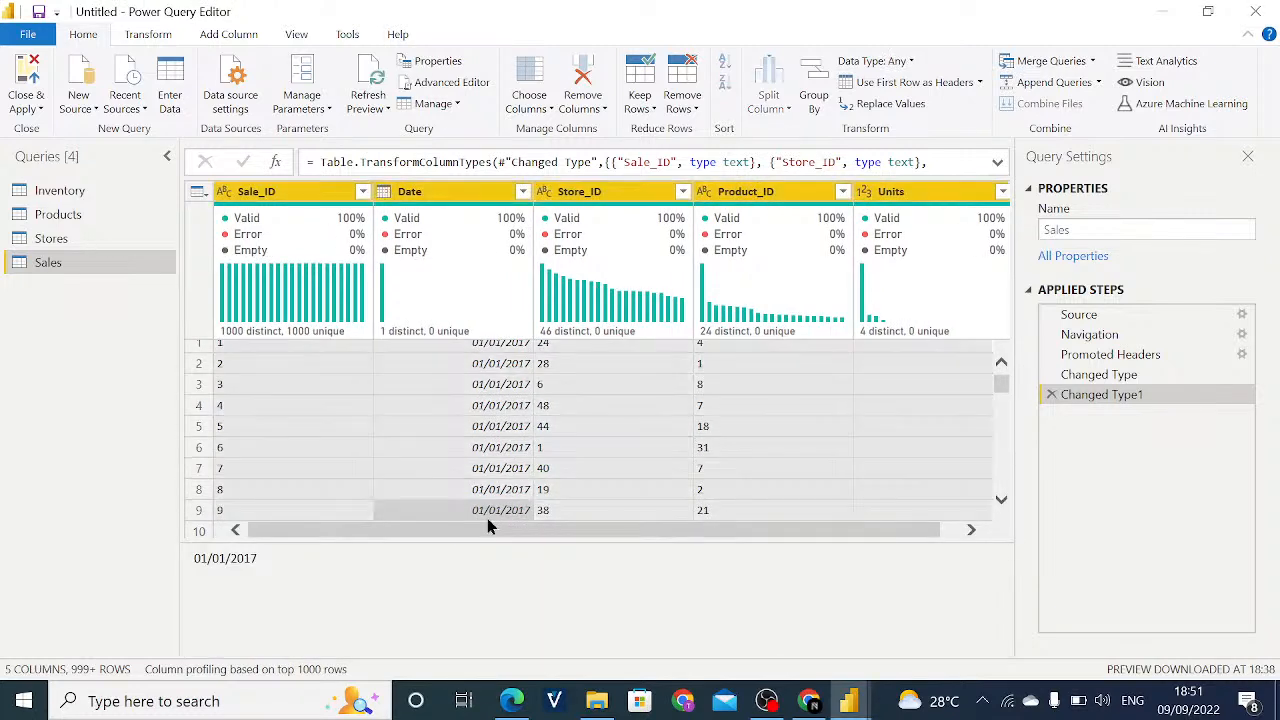
left_click(688, 104)
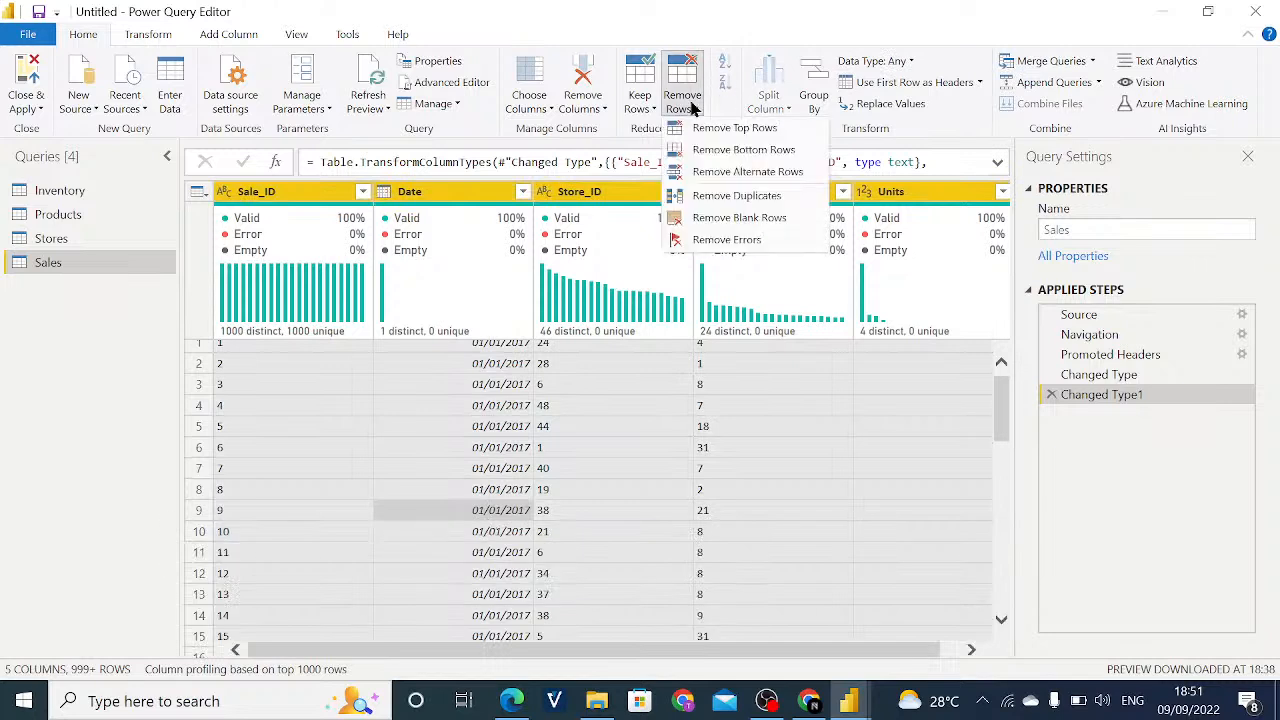
left_click(720, 196)
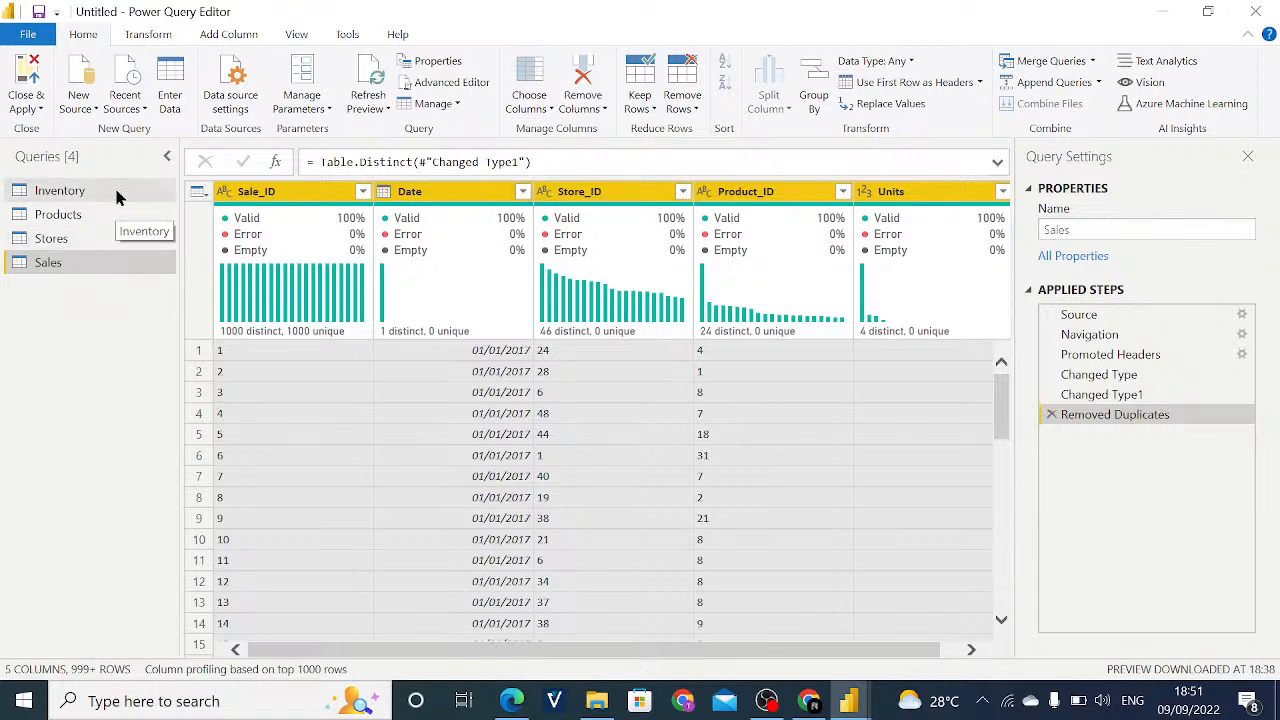
- Apply the query changes to the model, close the Power Query Editor and return to Power BI Desktop
scroll(306, 651, "right", 1)
left_click(315, 644)
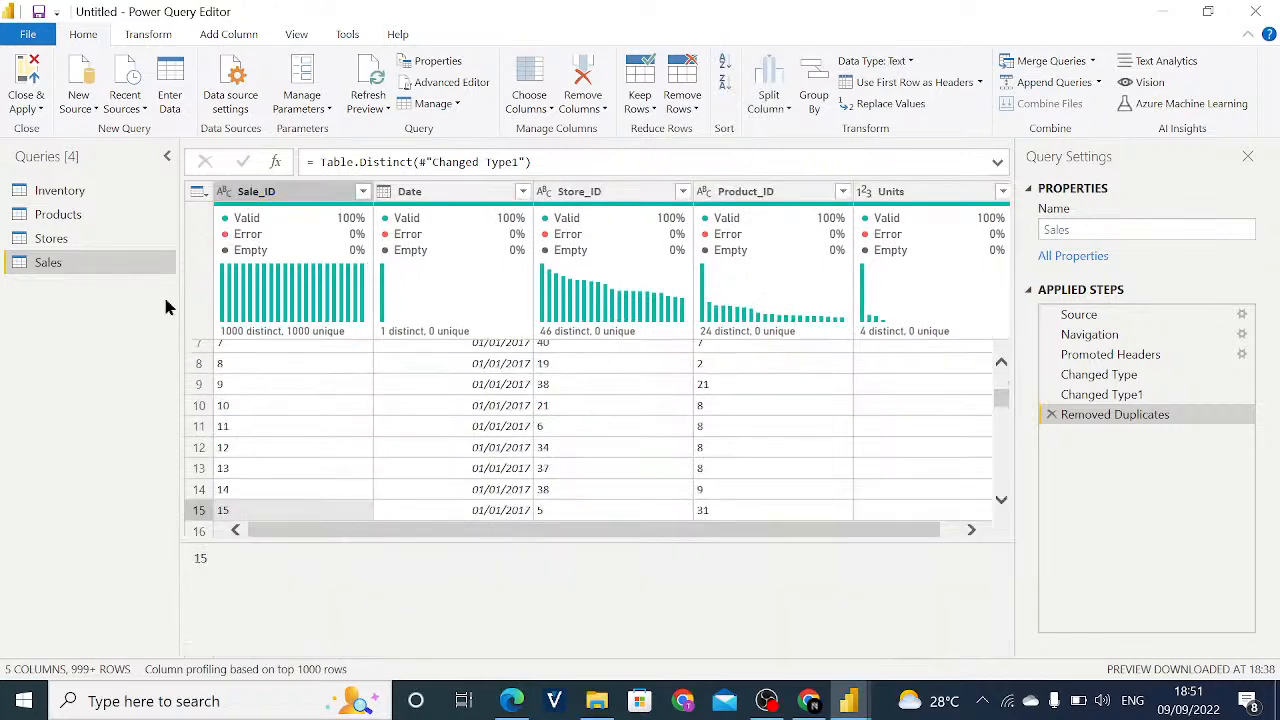
left_click(22, 112)
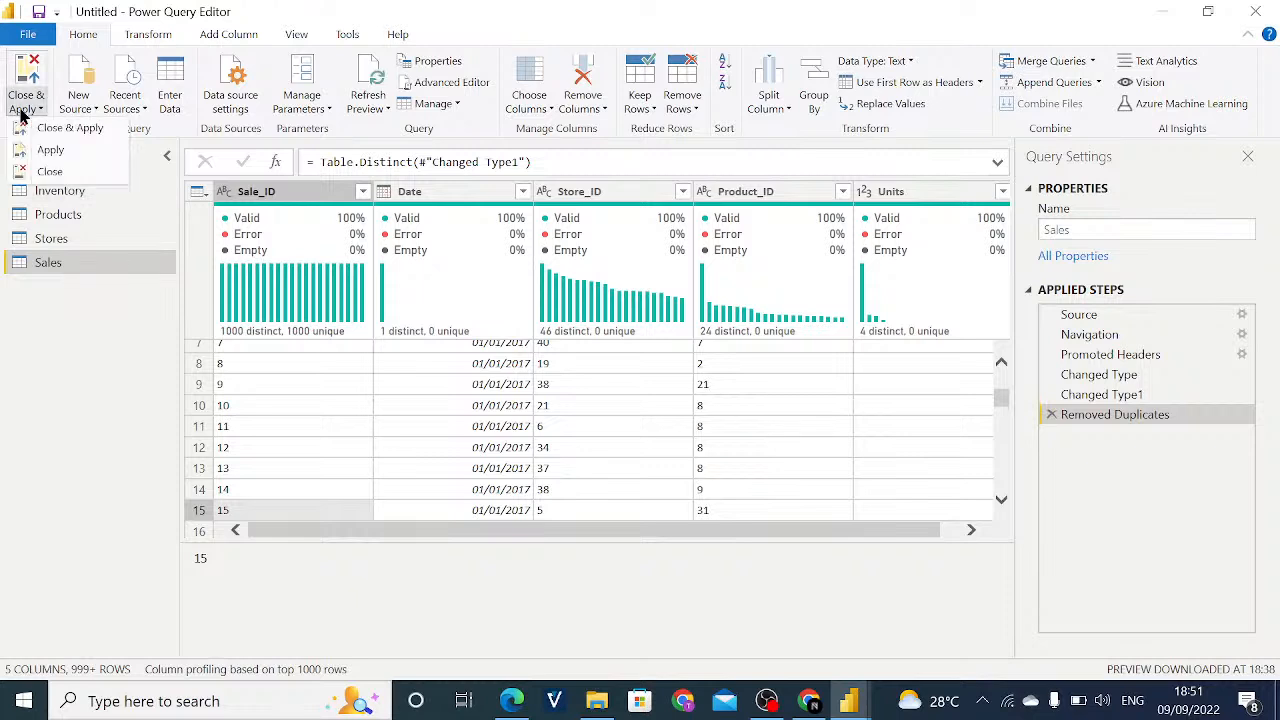
left_click(85, 135)
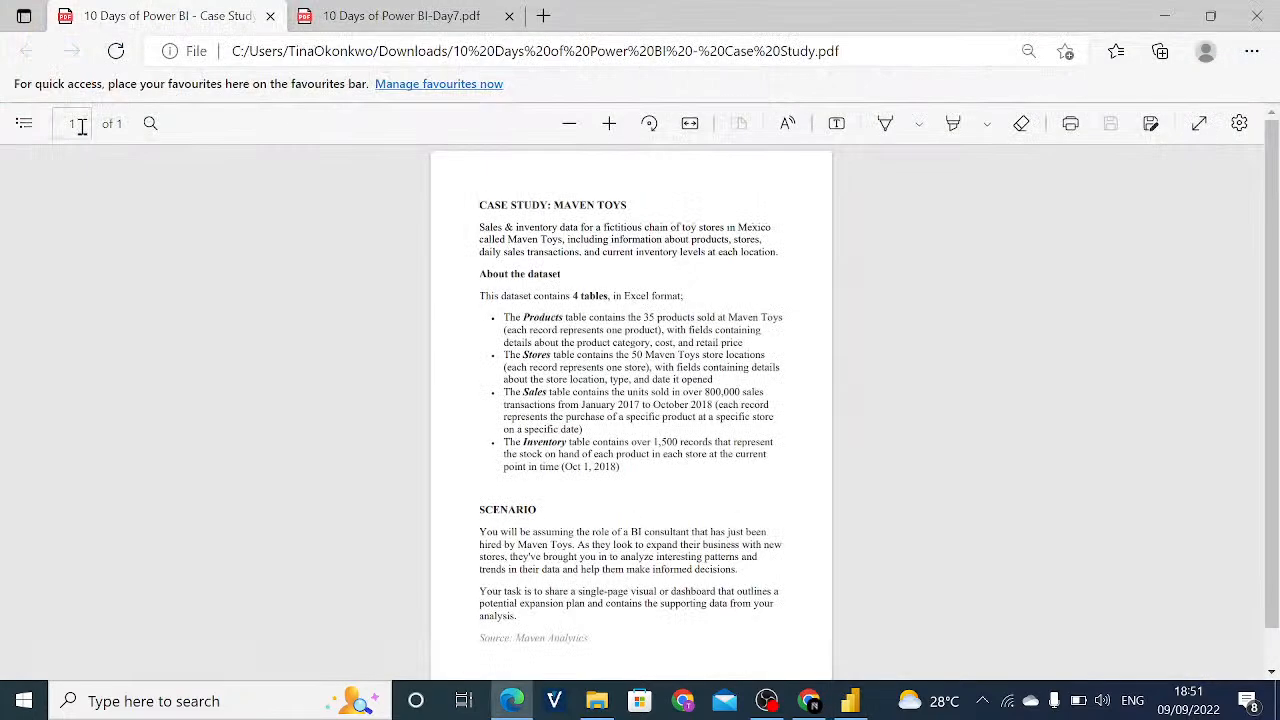
left_click(846, 699)
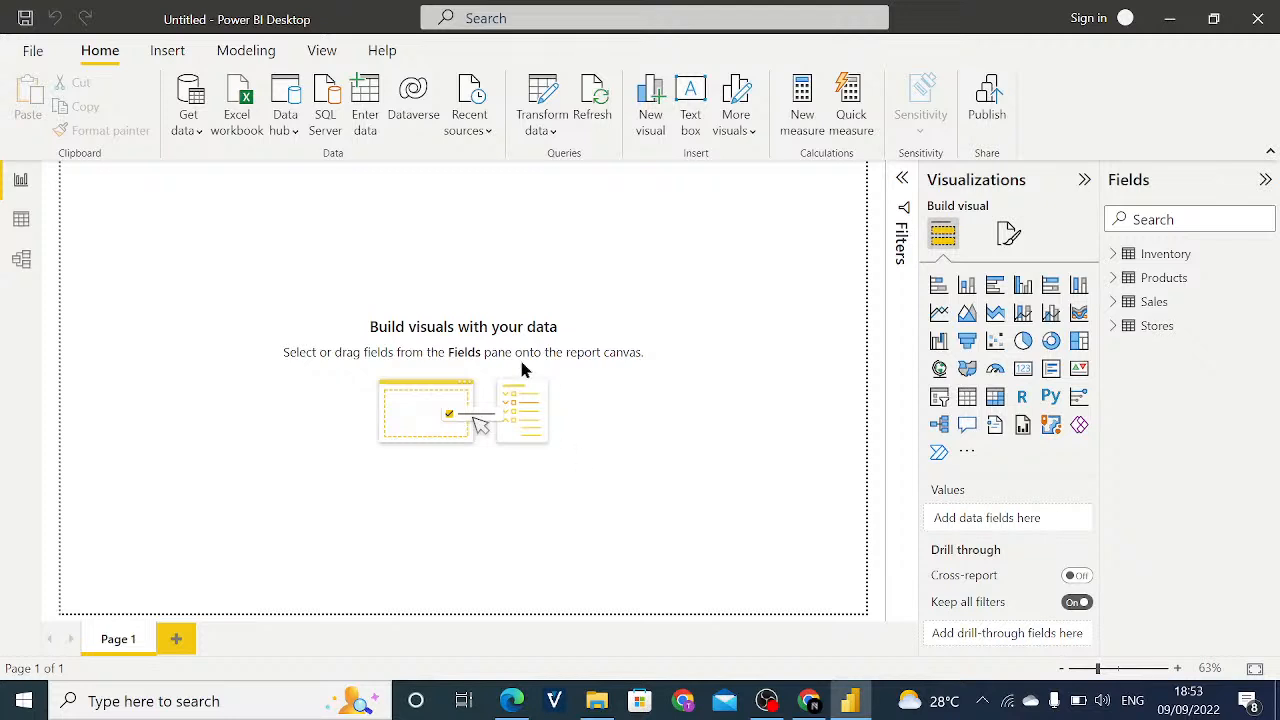
- Examine the columns and rows of the loaded Inventory, Sales, Products and Stores tables in the data view
left_click(22, 224)
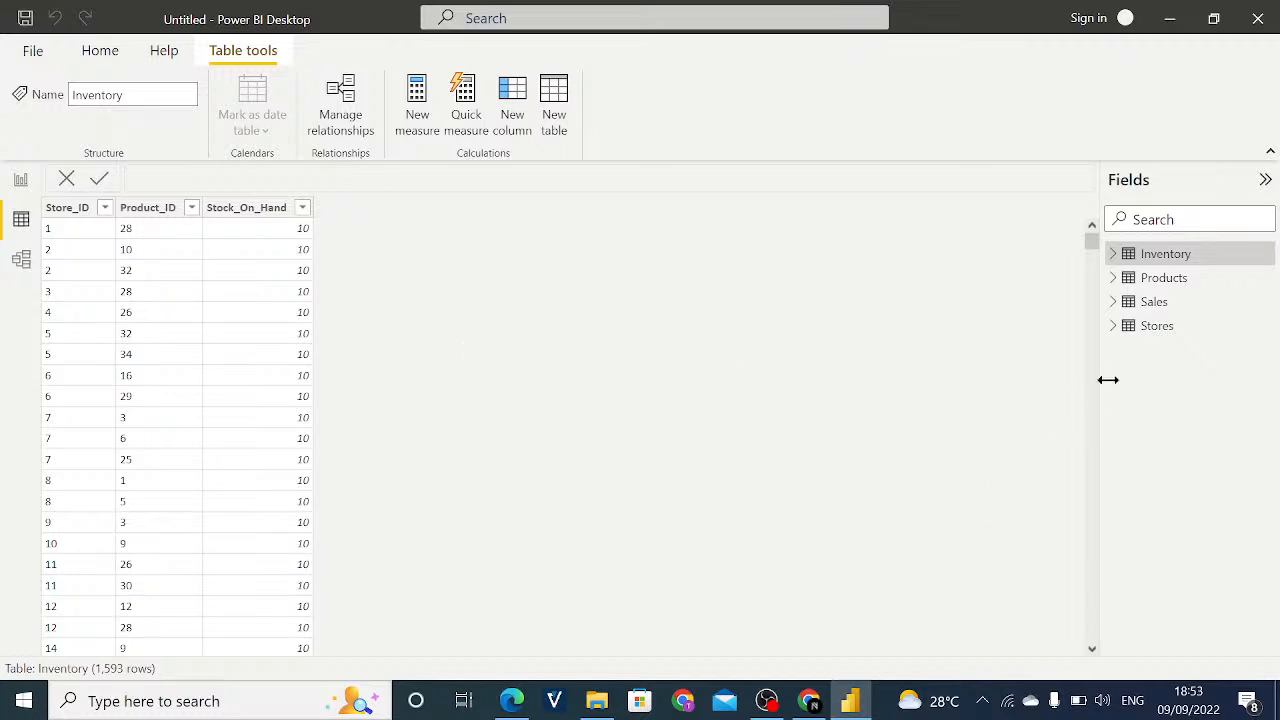
left_click(1150, 305)
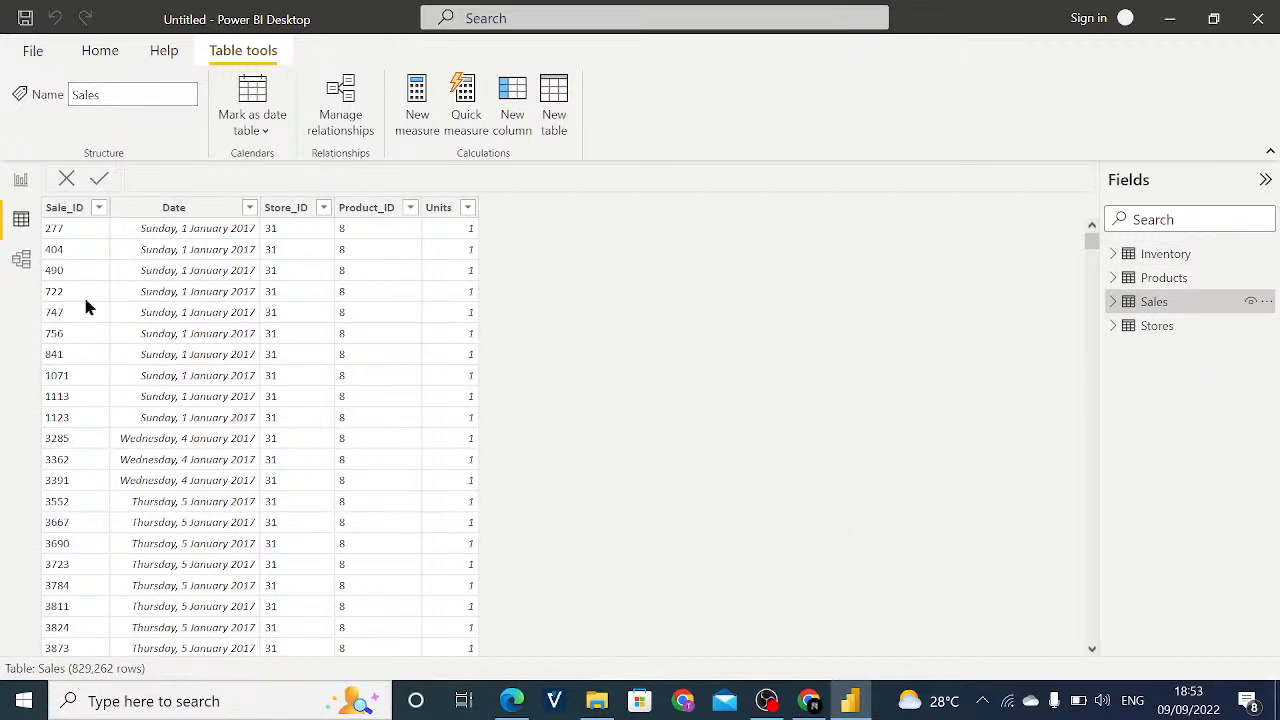
scroll(258, 341, "down", 2)
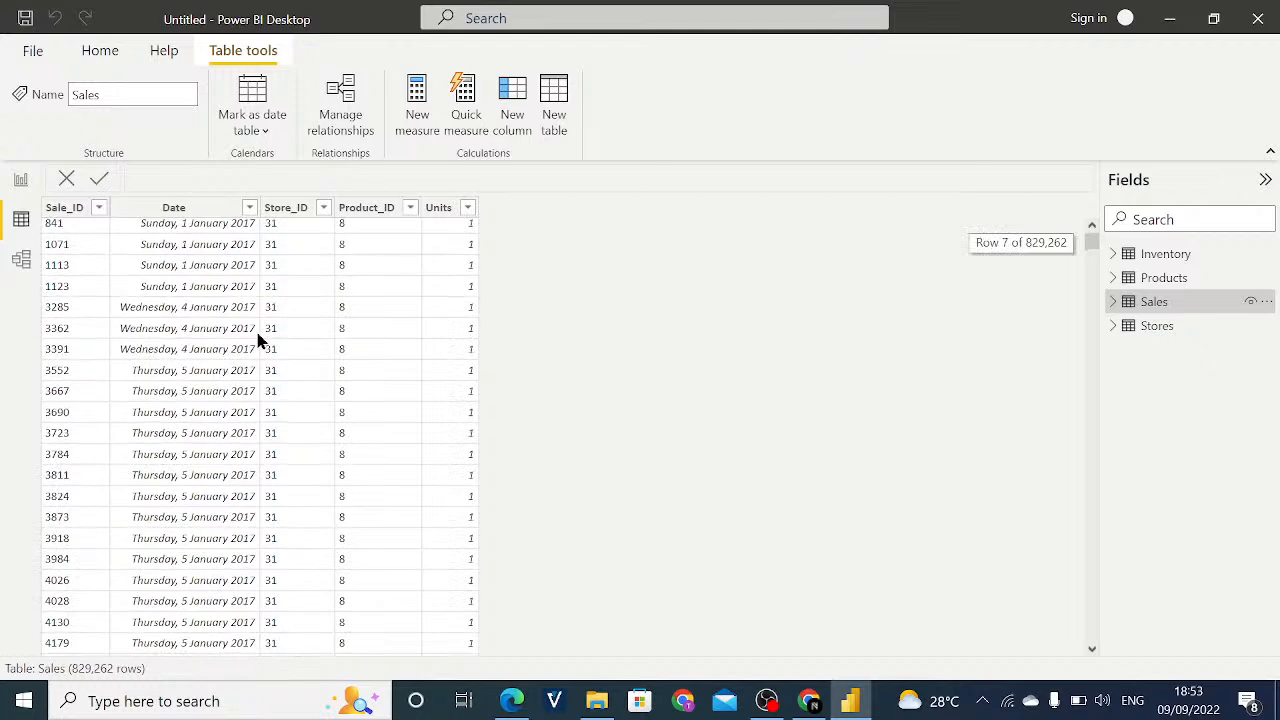
scroll(258, 341, "up", 2)
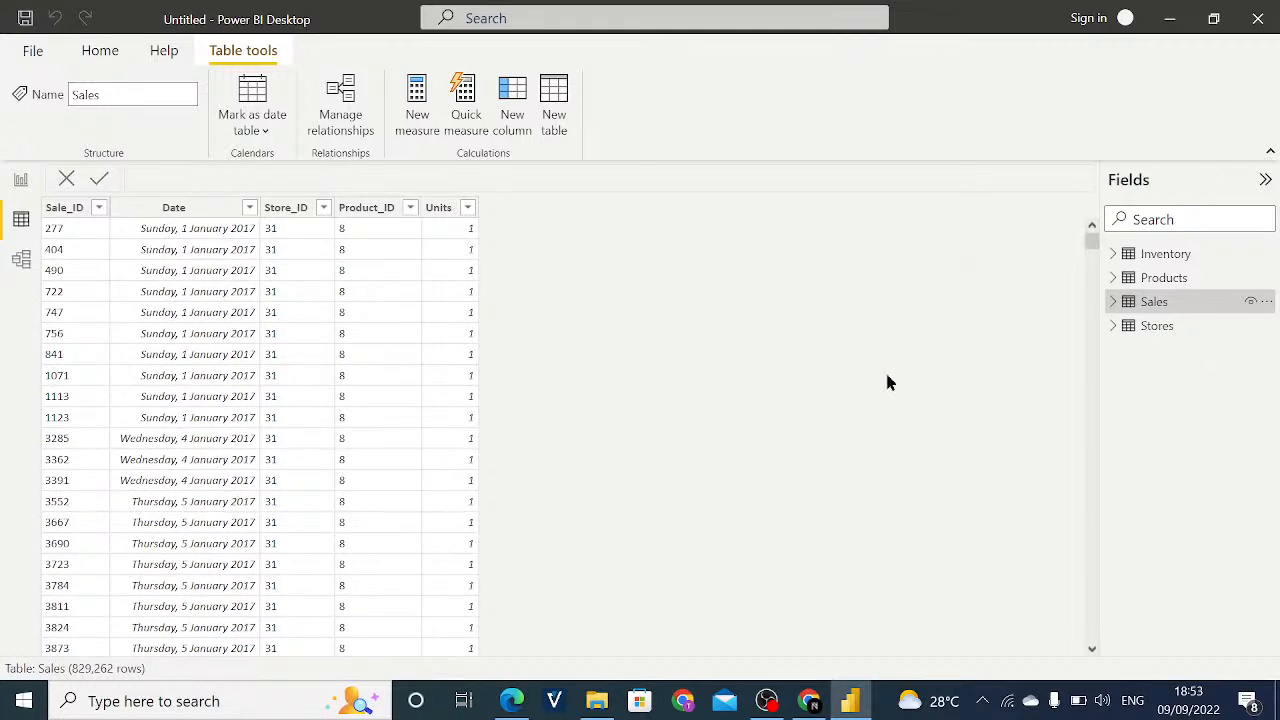
left_click(1170, 282)
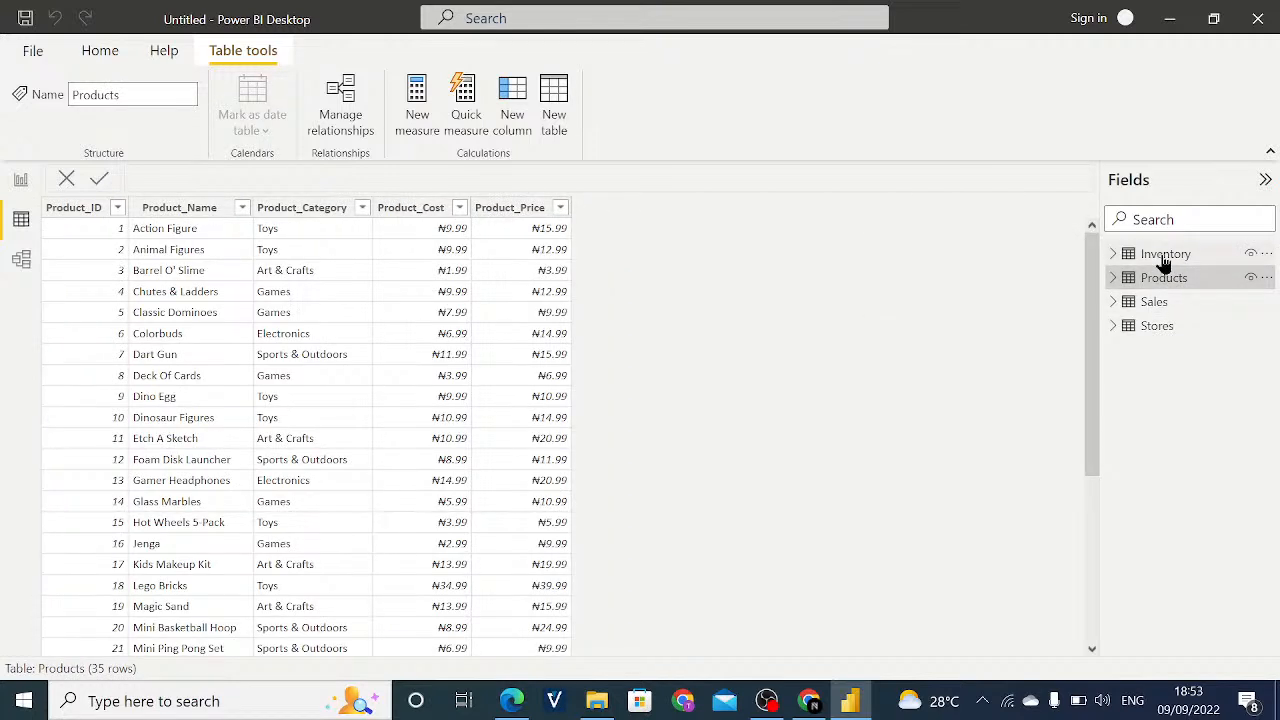
left_click(1164, 256)
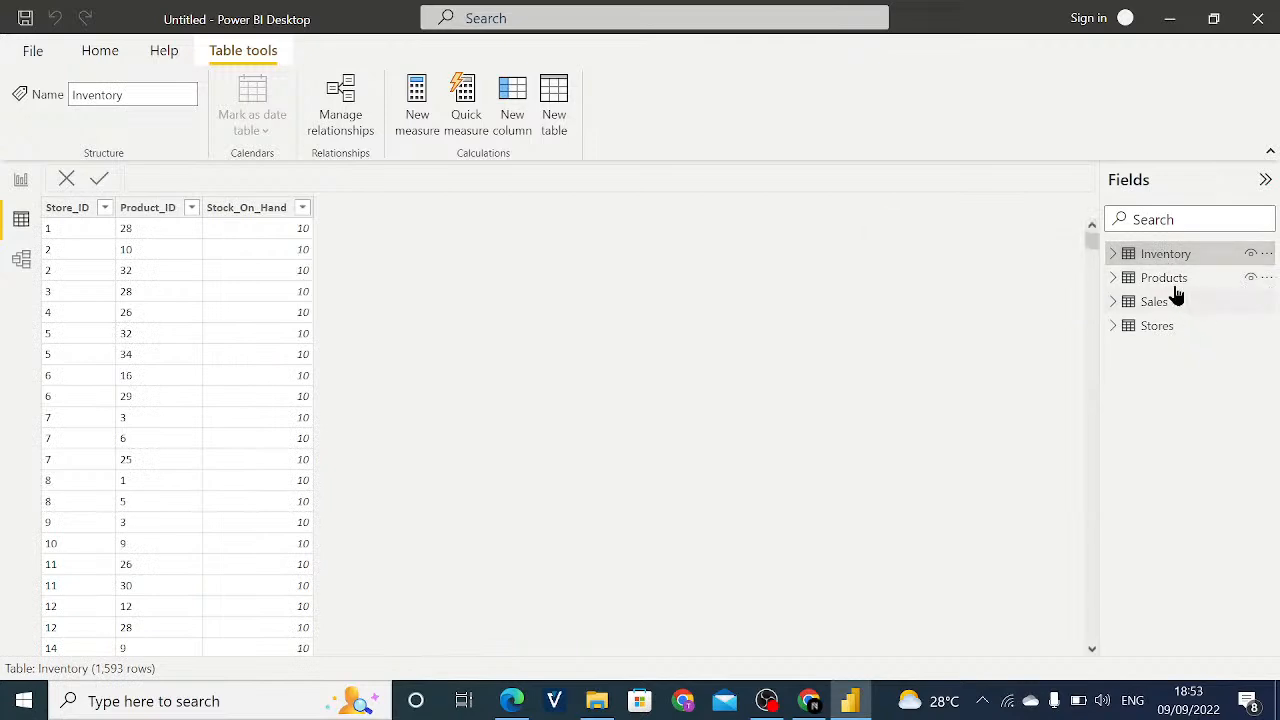
left_click(1171, 287)
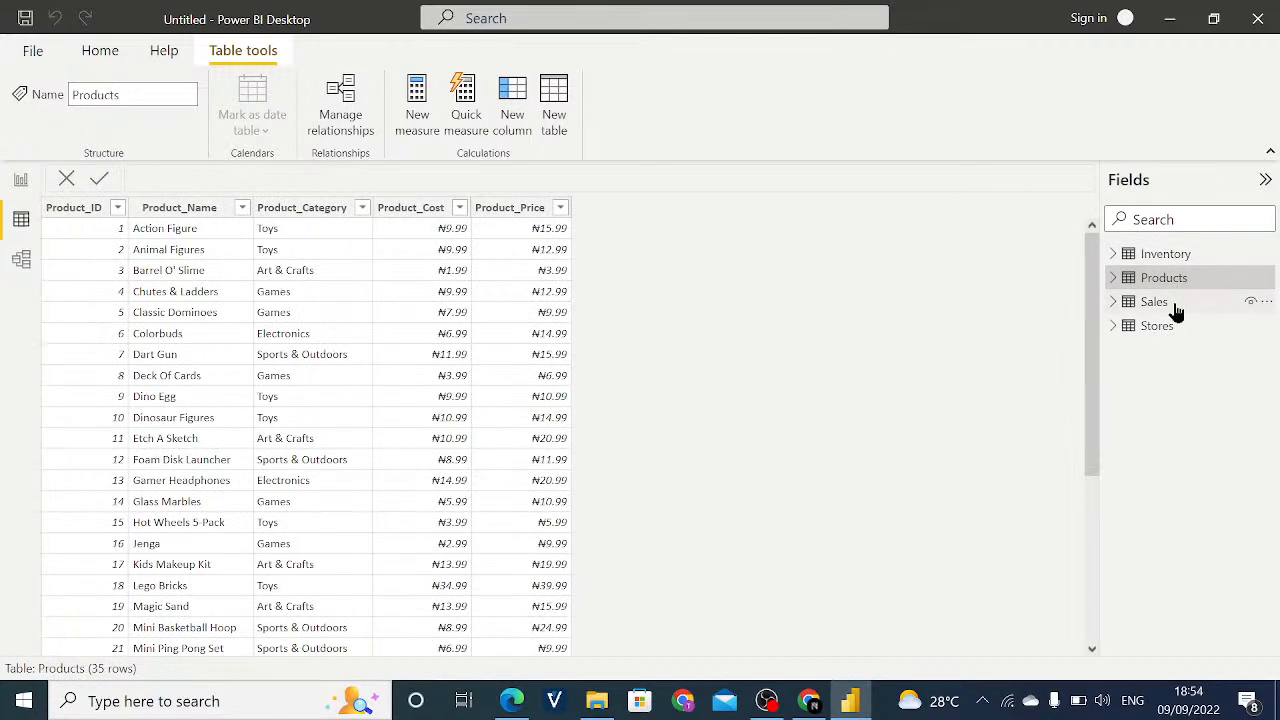
left_click(1175, 304)
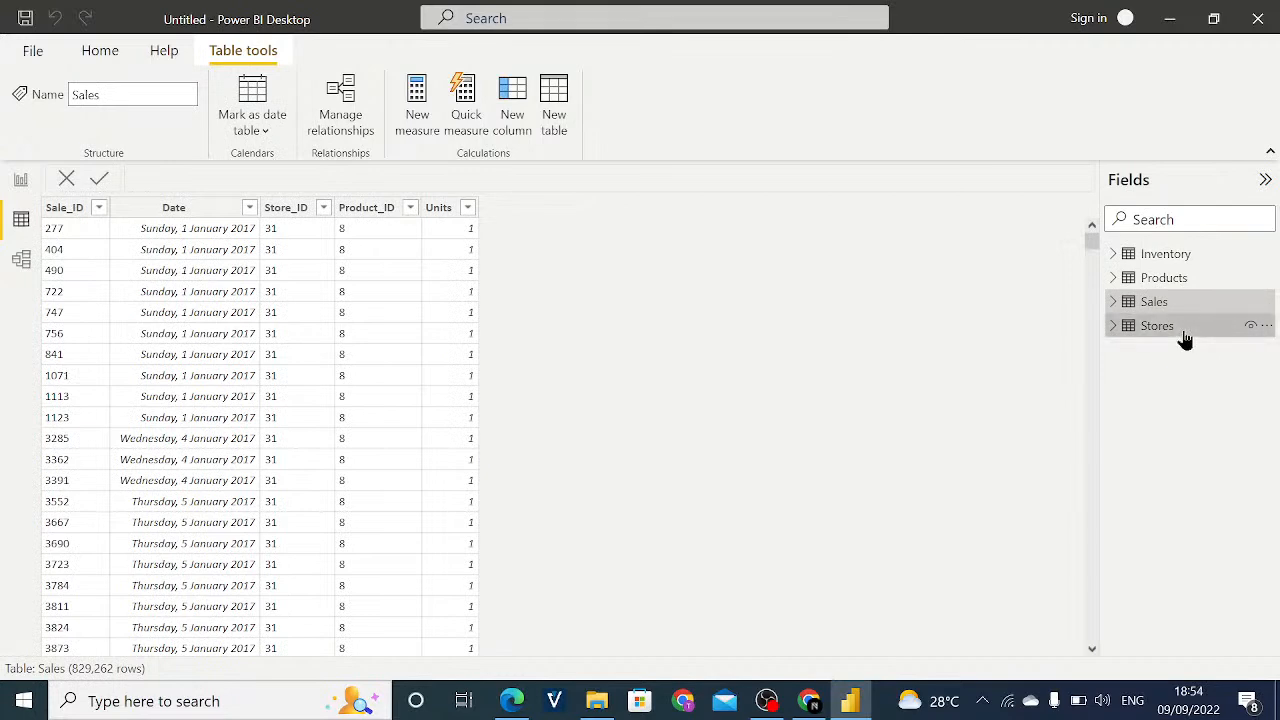
left_click(1184, 334)
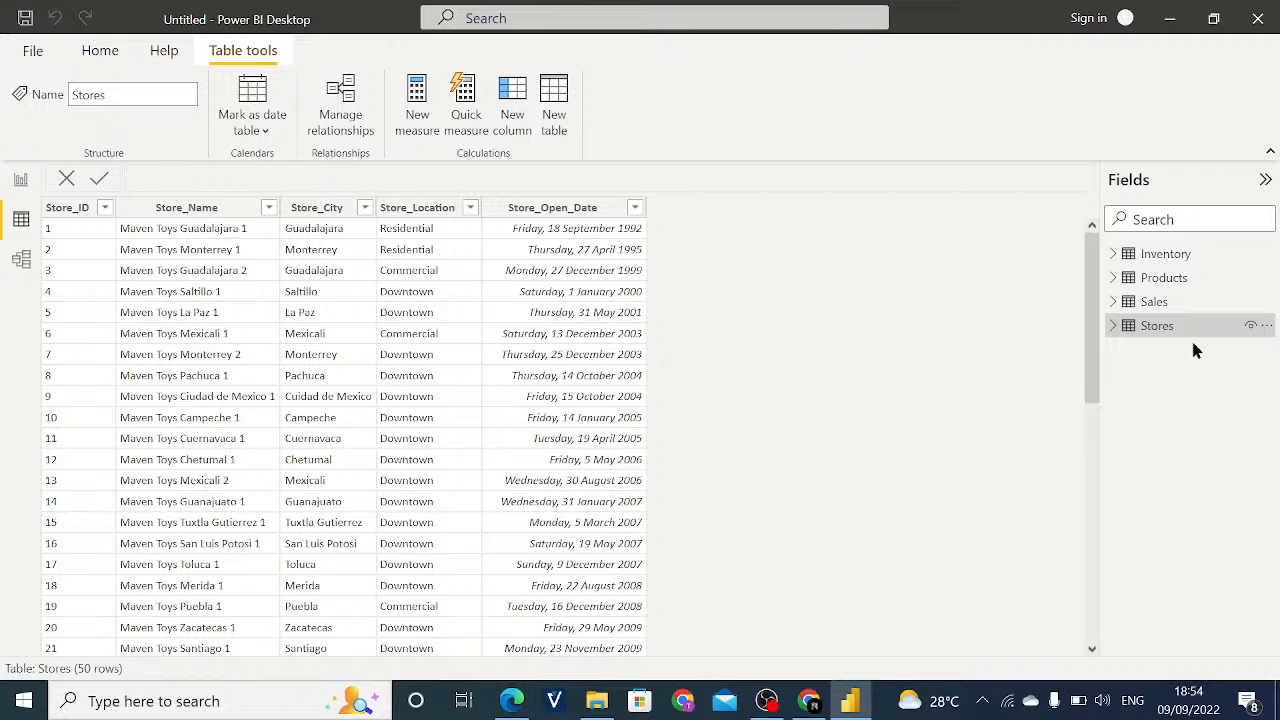
left_click(1153, 303)
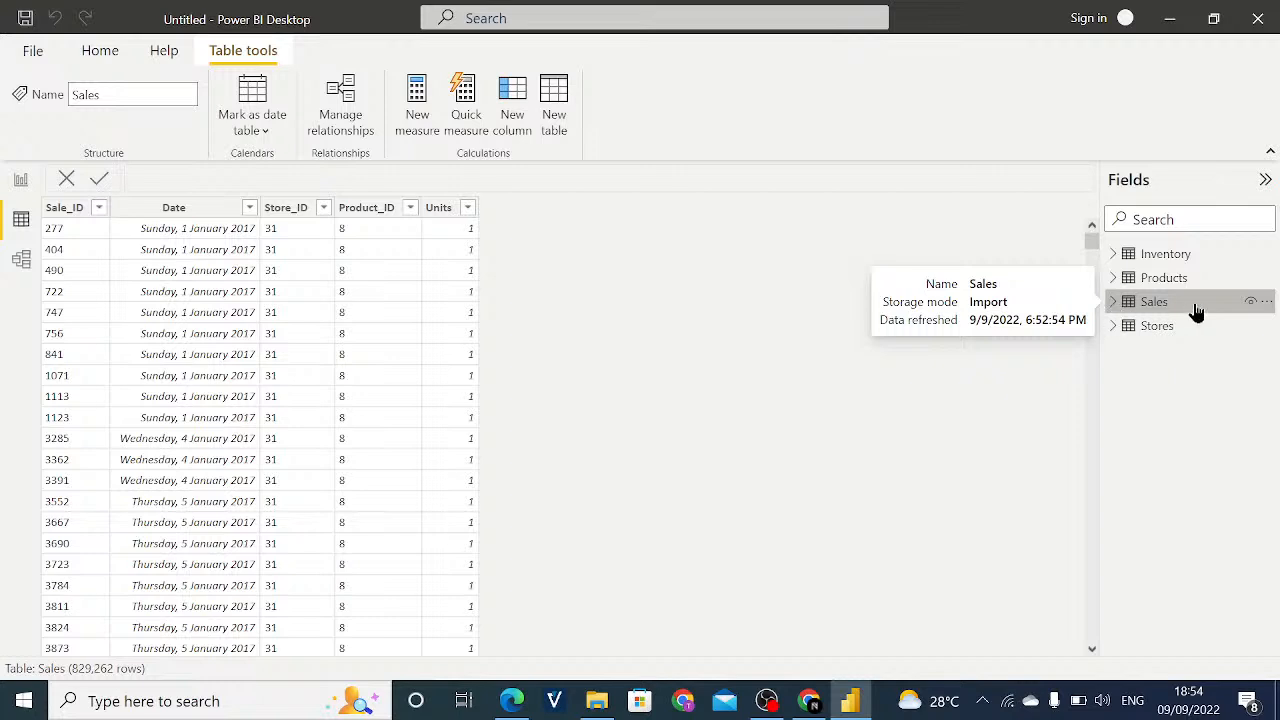
left_click(1147, 258)
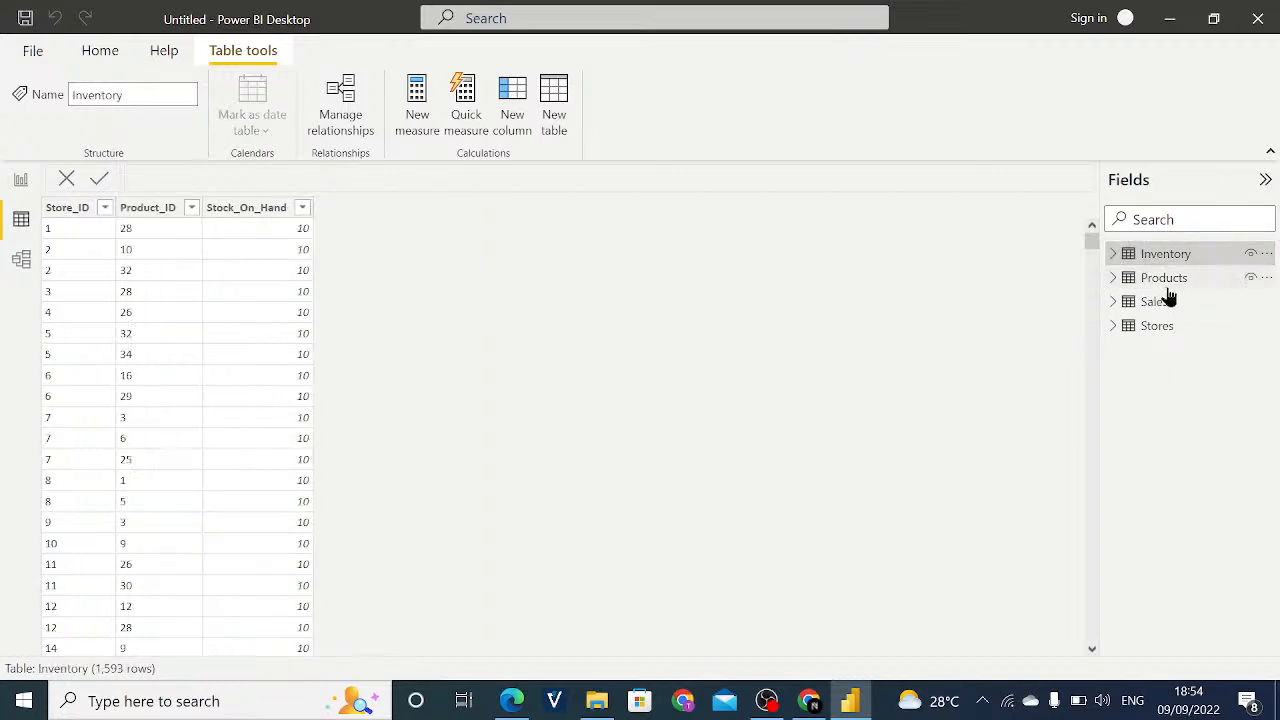
left_click(1162, 282)
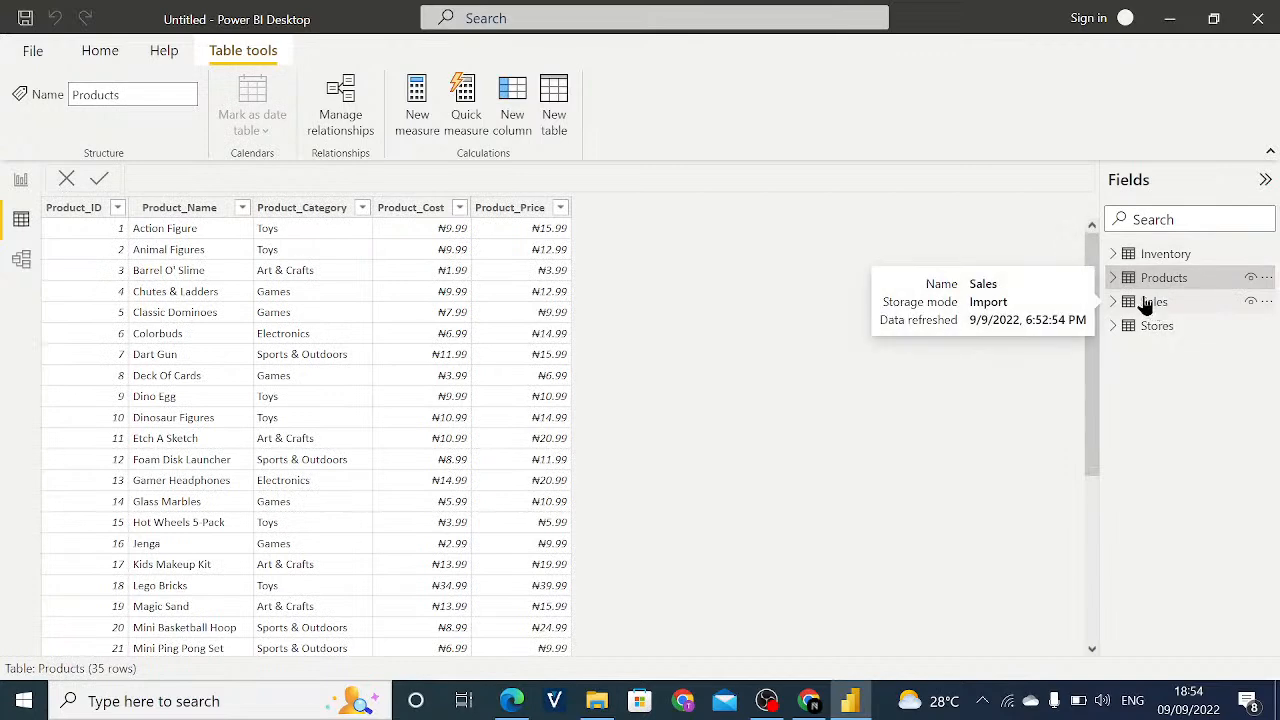
left_click(1152, 330)
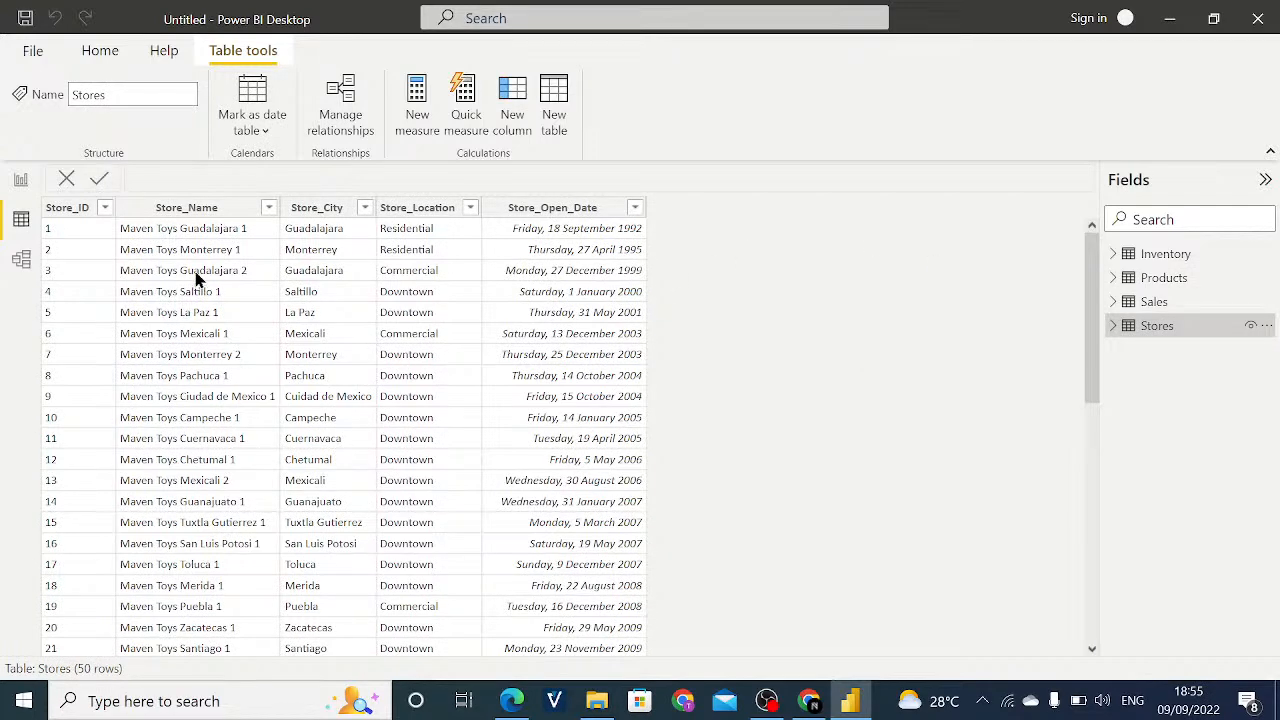
- Gather the Stores, Sales and Products table cards near the Inventory card in the model view
left_click(24, 261)
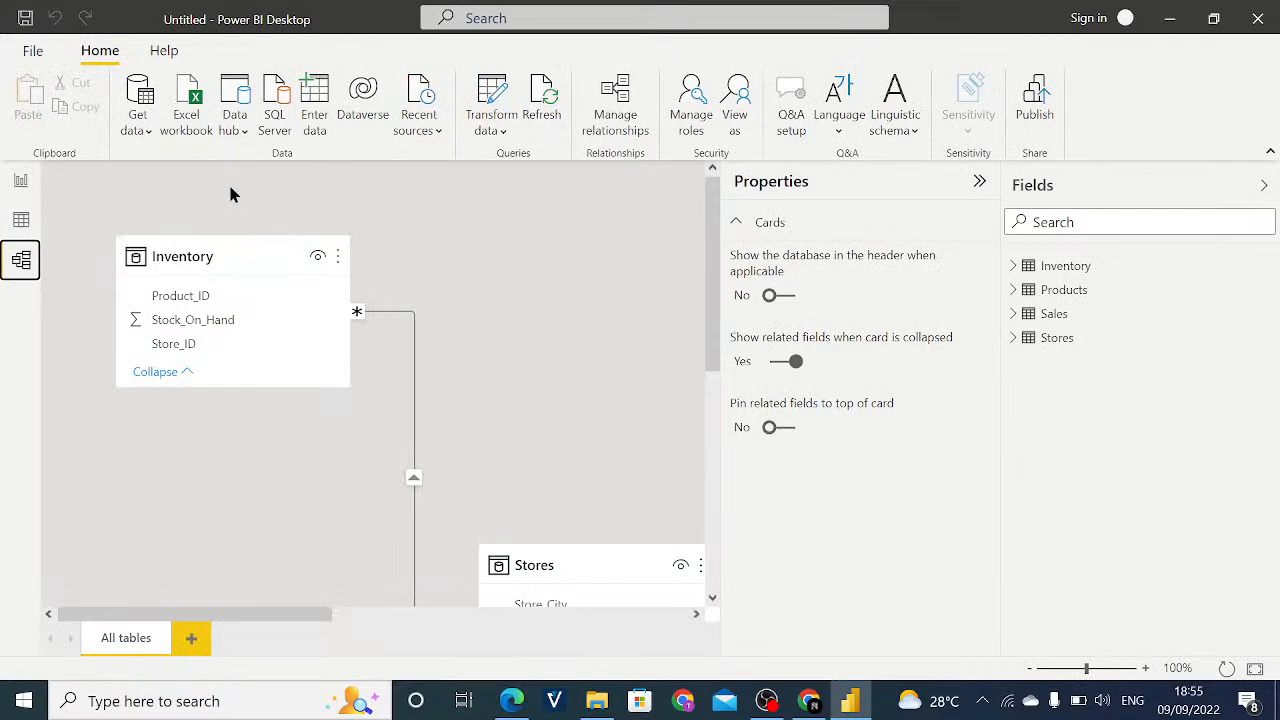
left_click(15, 190)
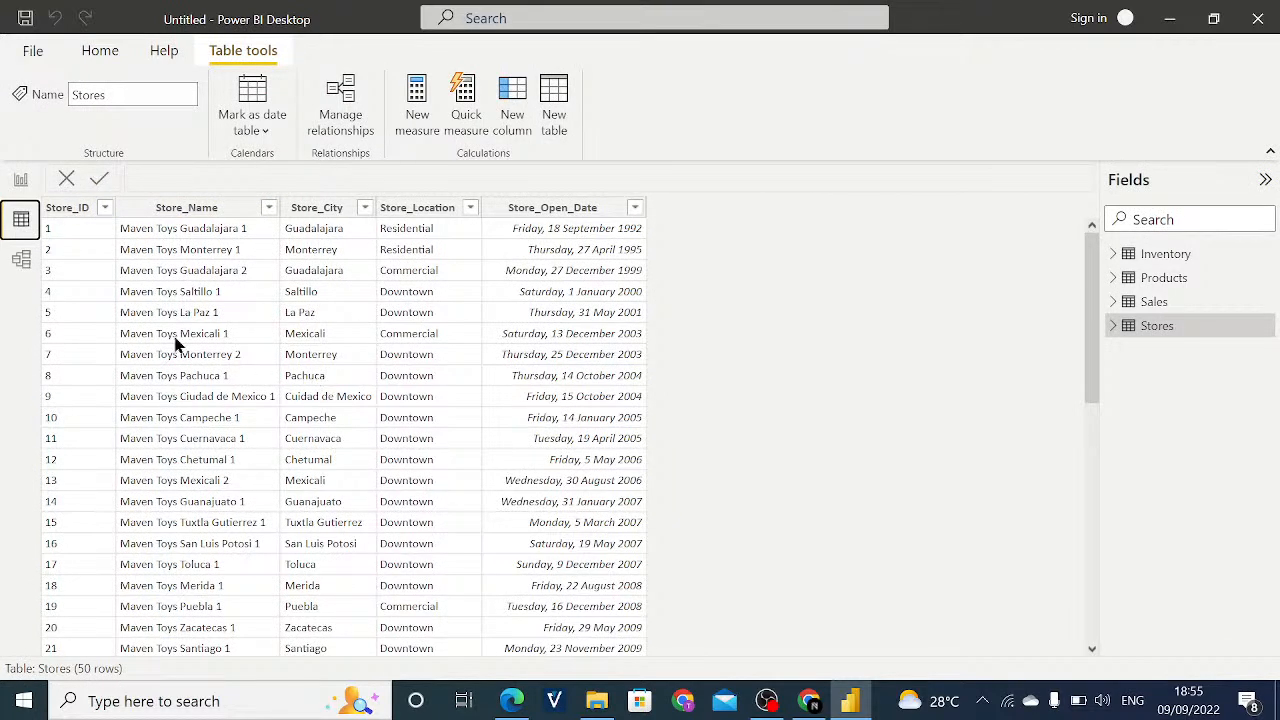
left_click(21, 262)
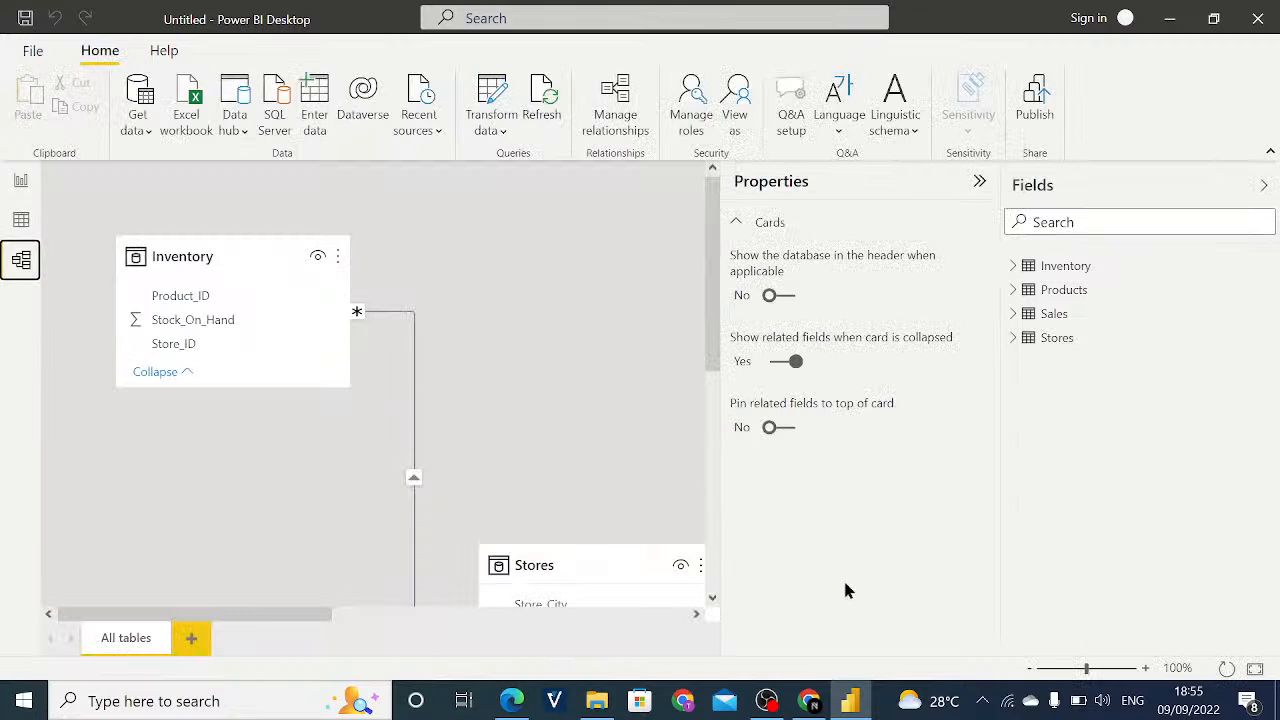
left_click_drag(626, 566, 561, 535)
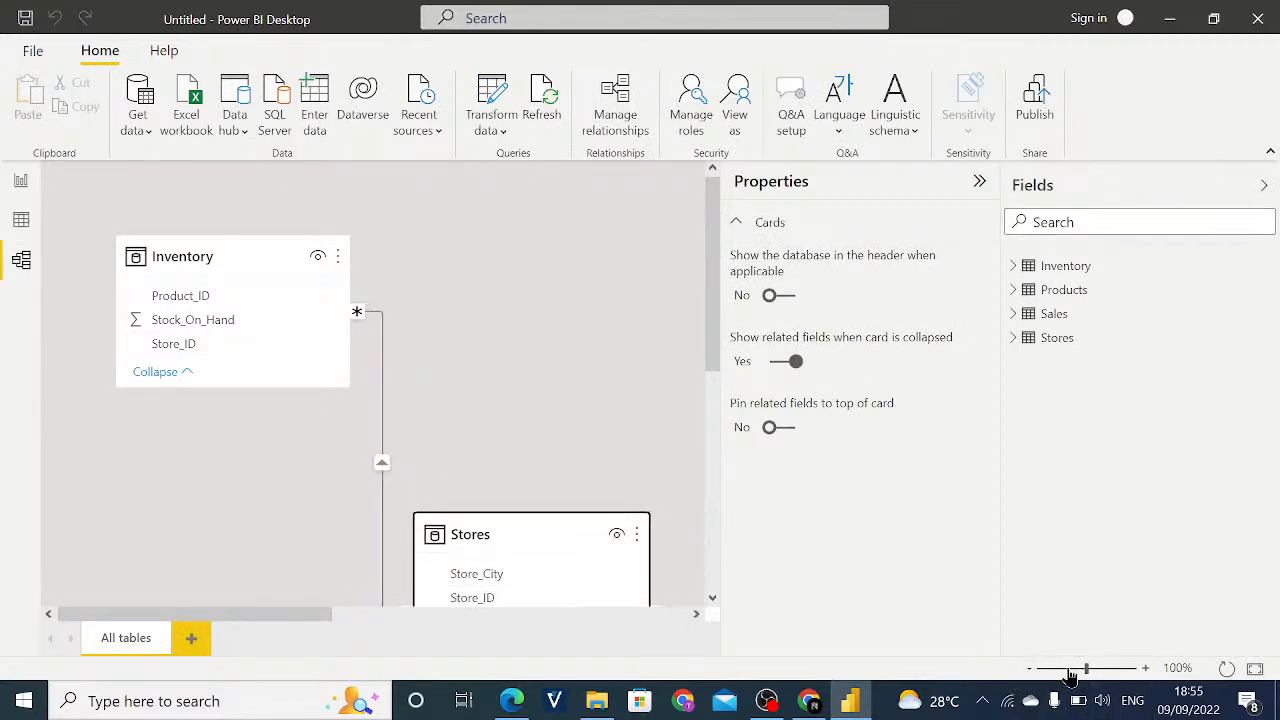
left_click_drag(1078, 670, 1063, 670)
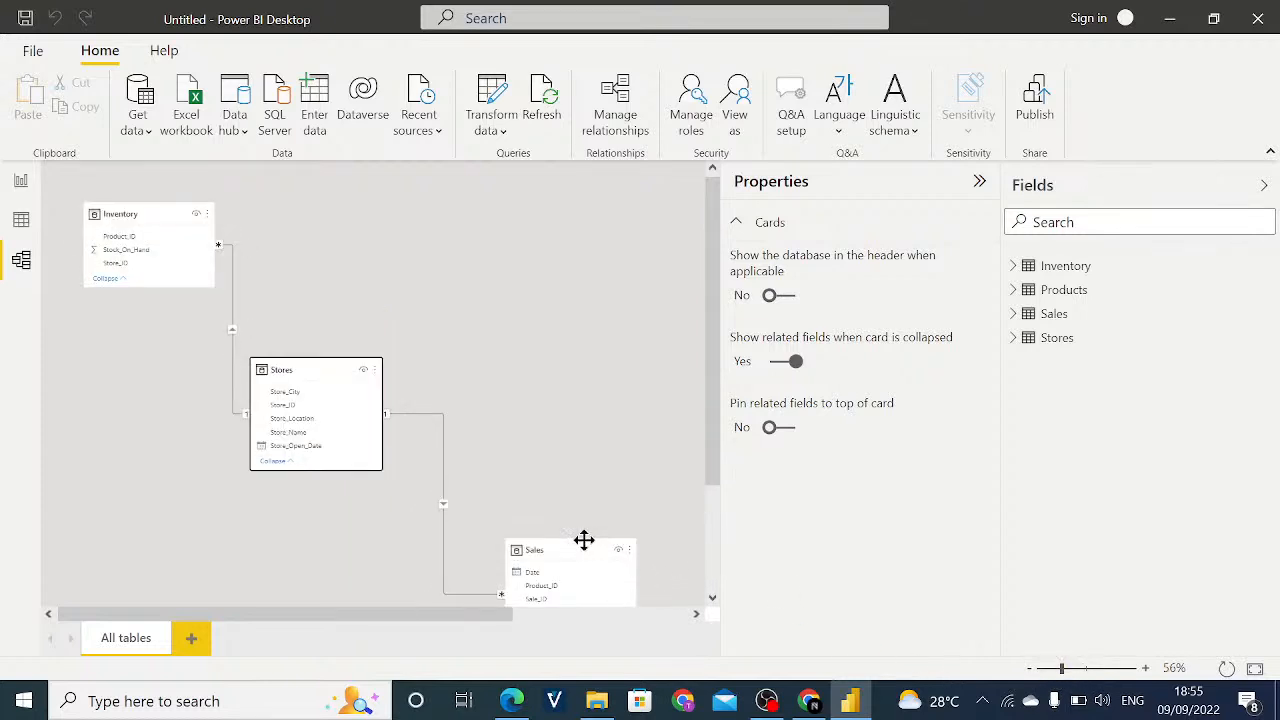
left_click_drag(583, 542, 517, 287)
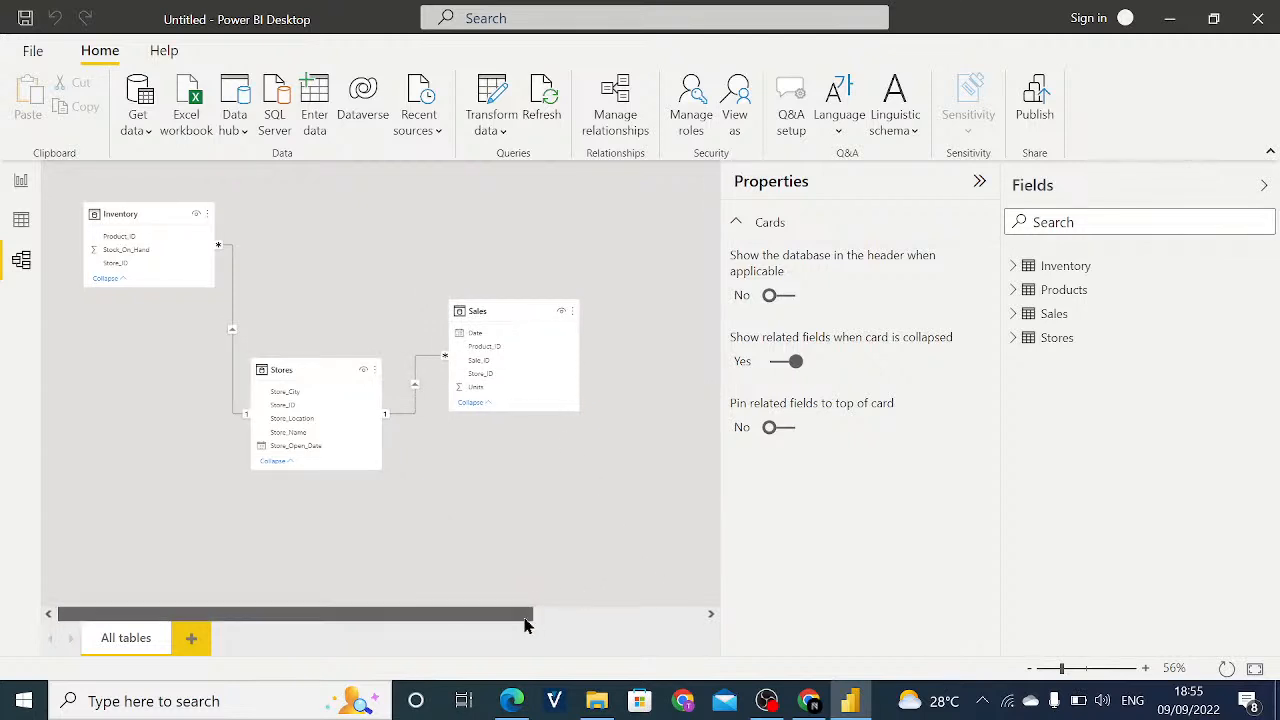
left_click_drag(526, 620, 617, 625)
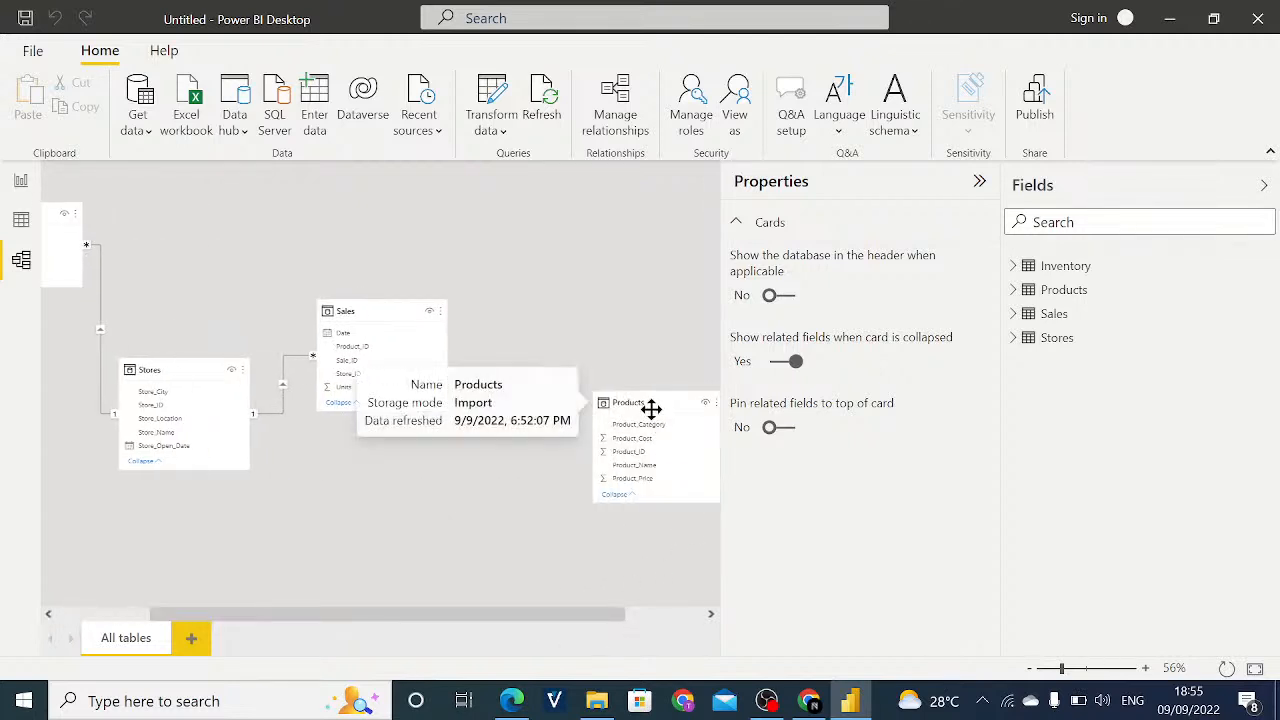
left_click_drag(651, 409, 364, 513)
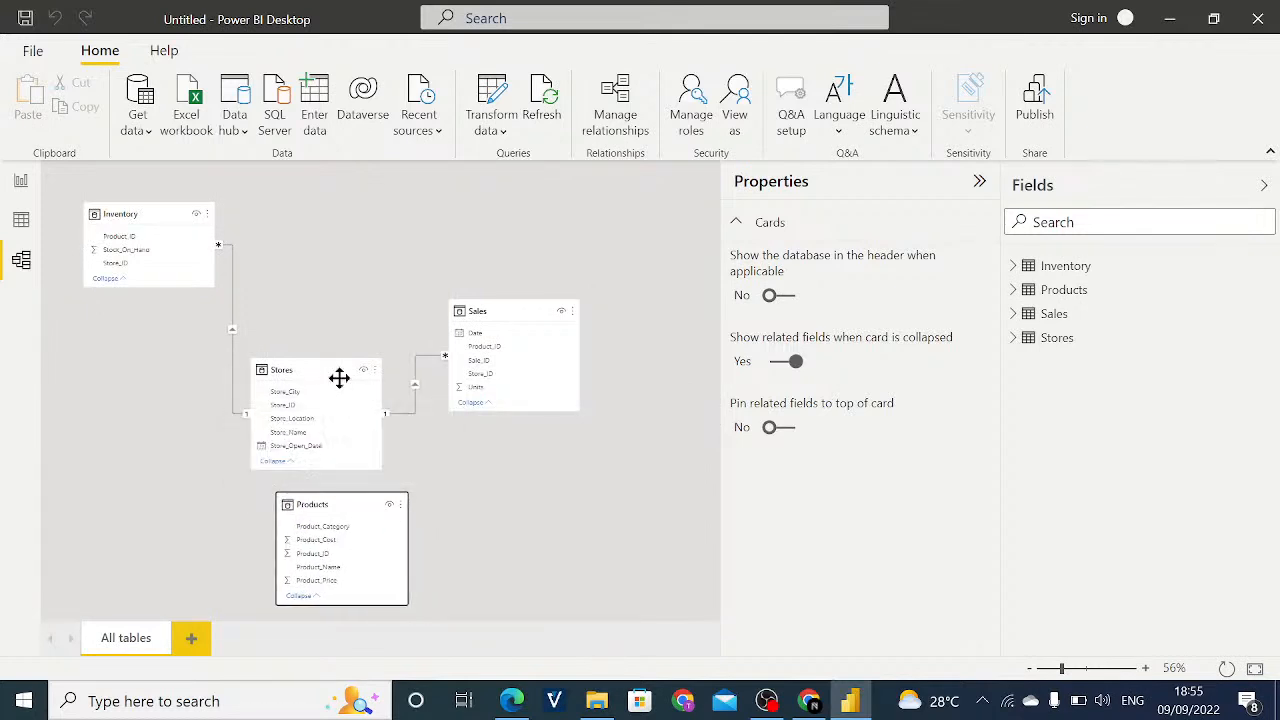
- Place the Stores card below Inventory and the Sales card beside Stores in the model diagram
left_click_drag(337, 377, 251, 424)
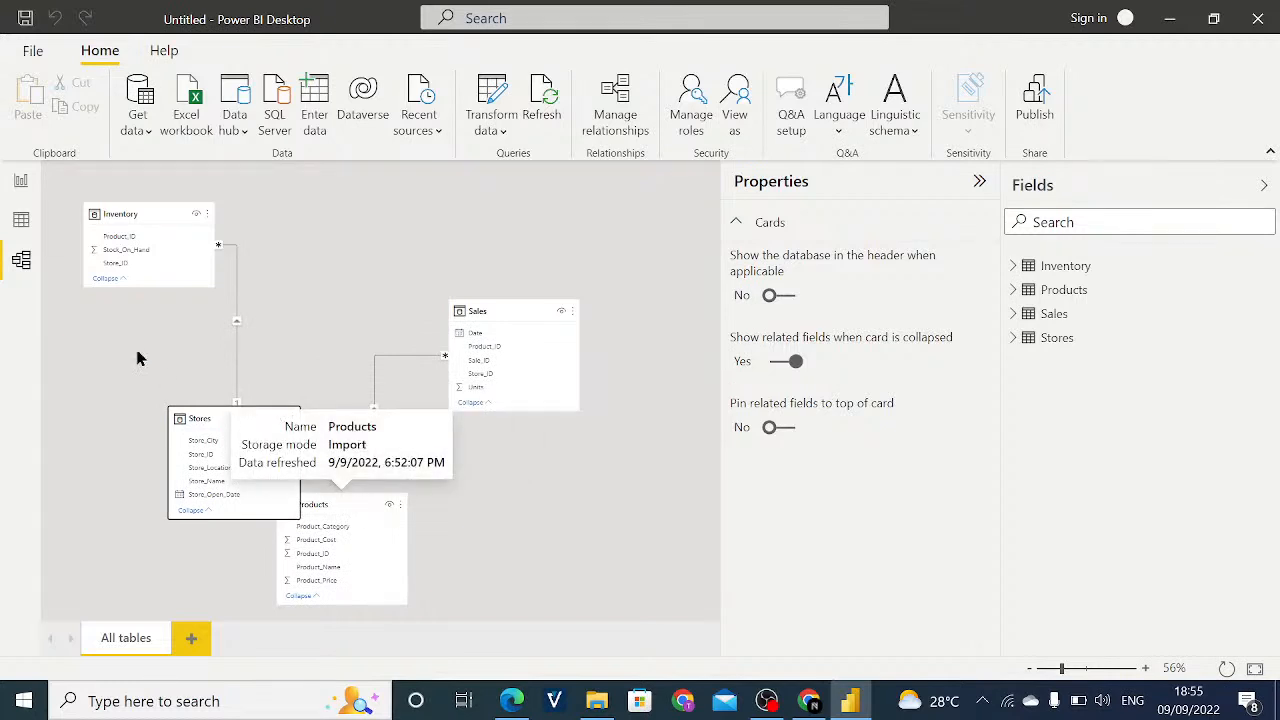
left_click_drag(189, 417, 138, 400)
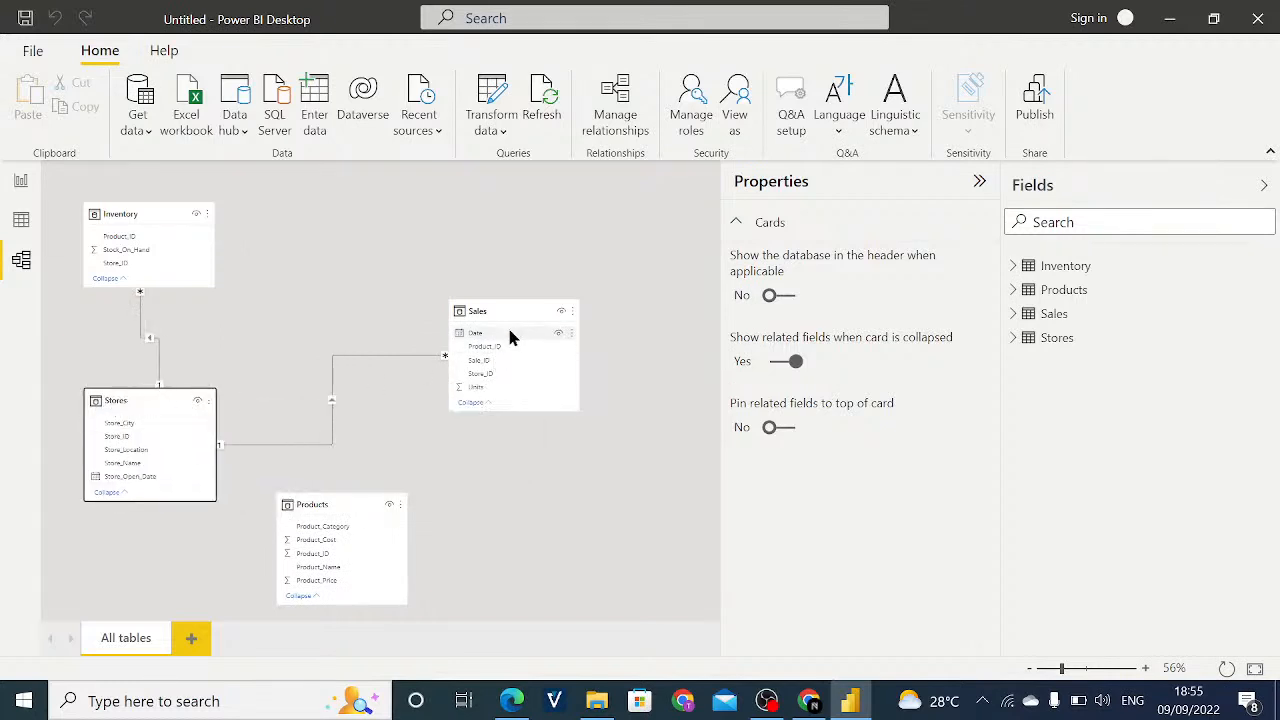
left_click_drag(503, 314, 337, 345)
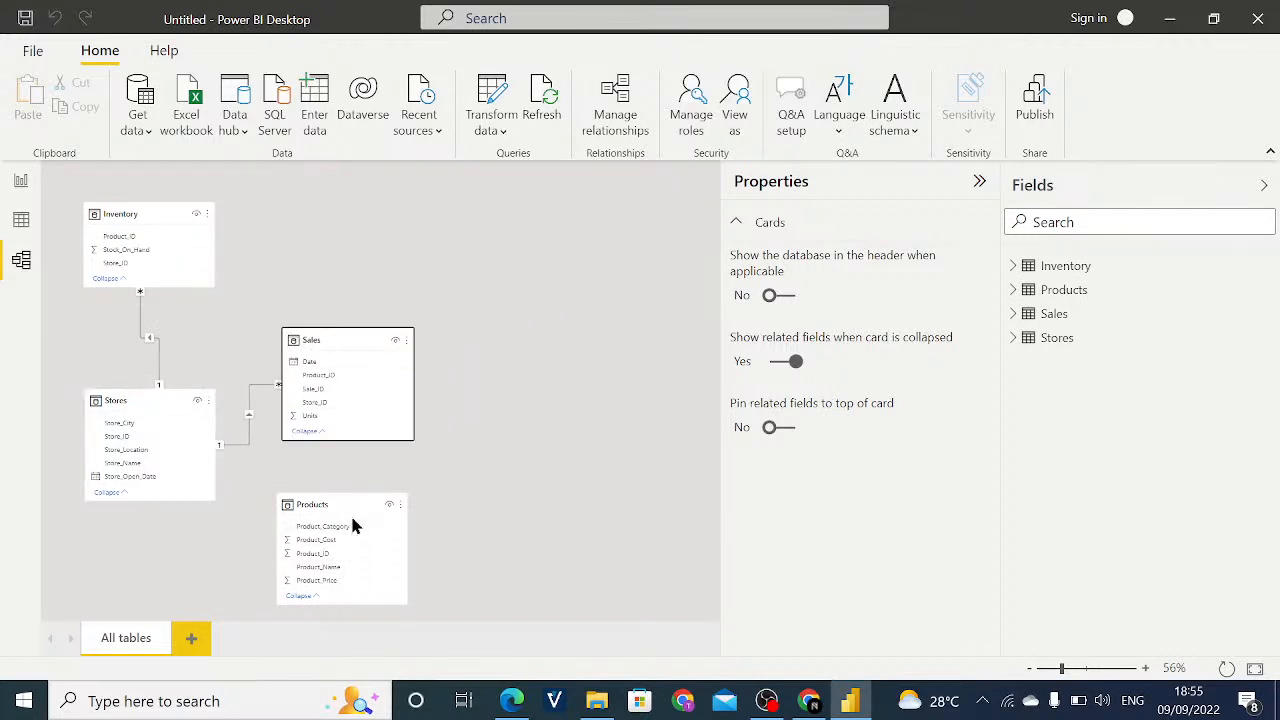
- Position the Products card above and to the right of Sales, and line up the Stores card beneath Inventory
left_click_drag(347, 506, 560, 286)
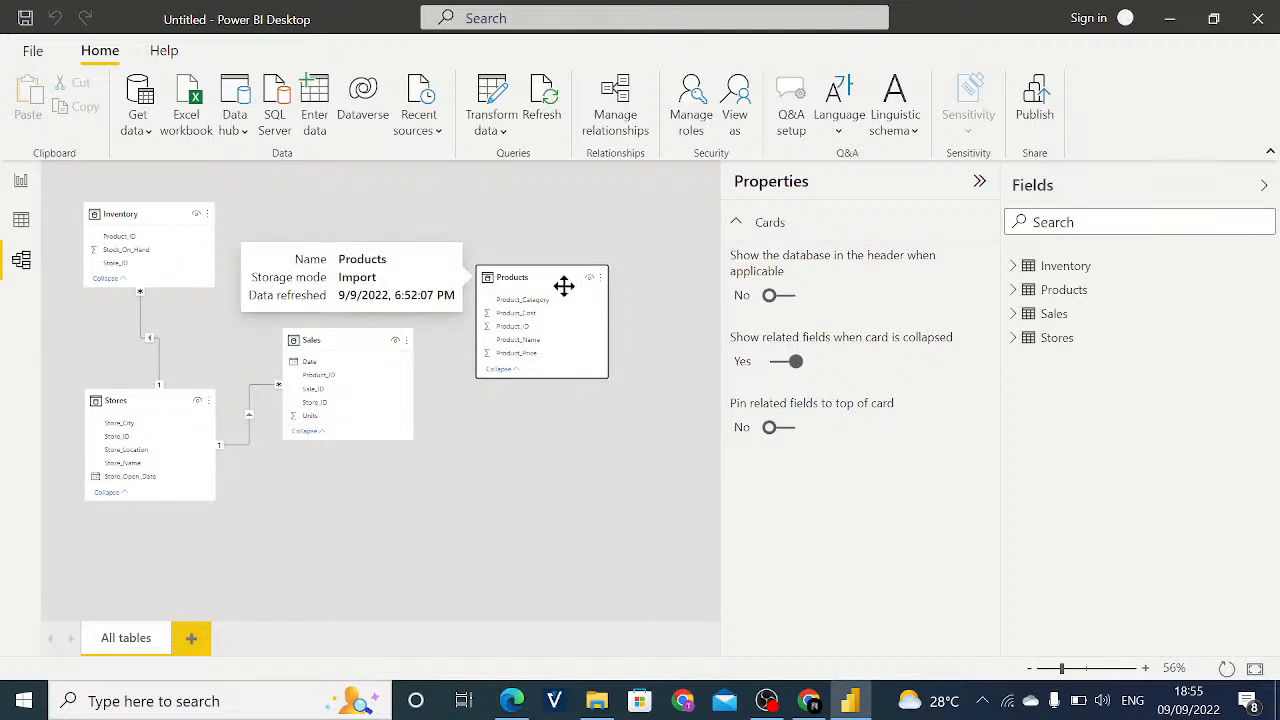
left_click_drag(566, 286, 562, 264)
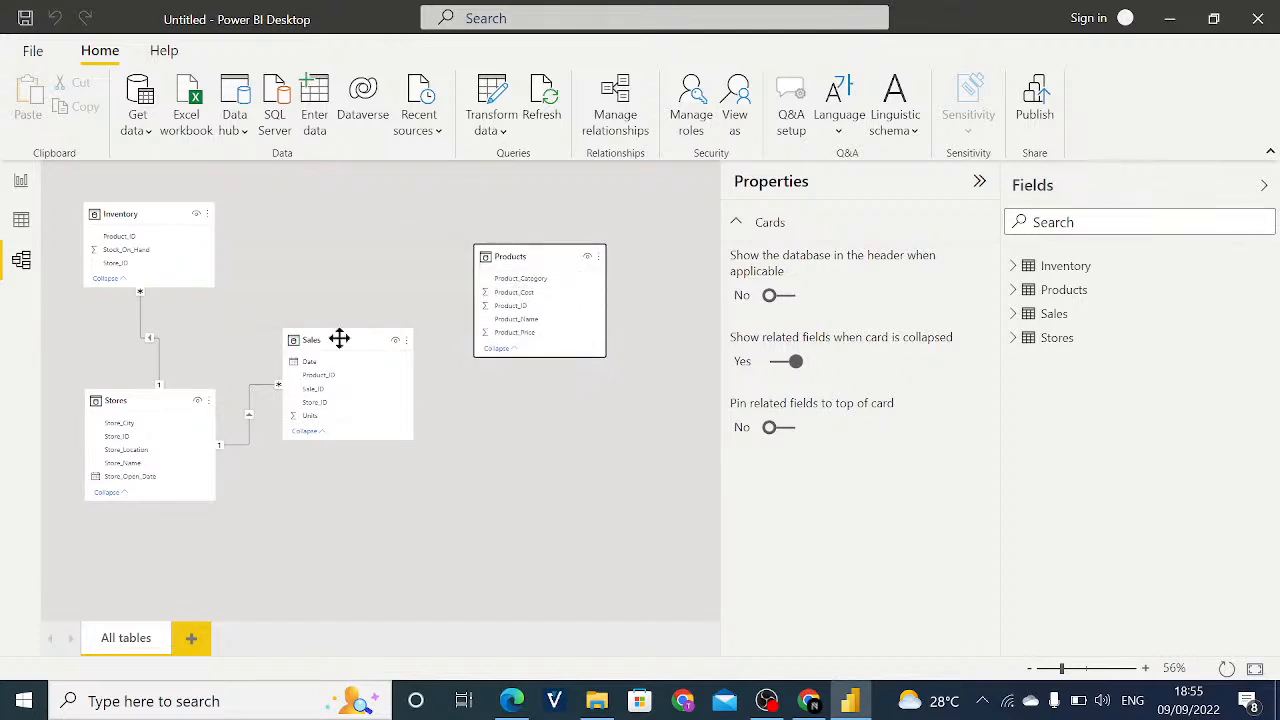
left_click_drag(166, 403, 163, 414)
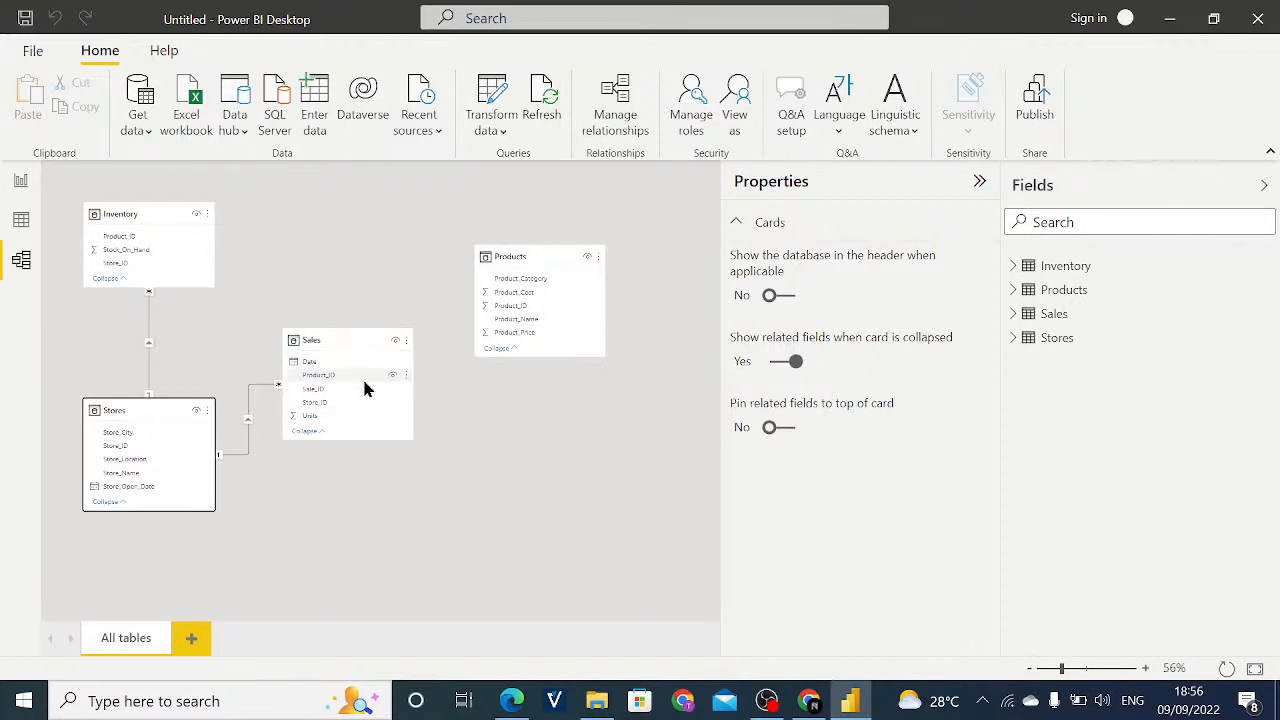
left_click_drag(564, 267, 534, 226)
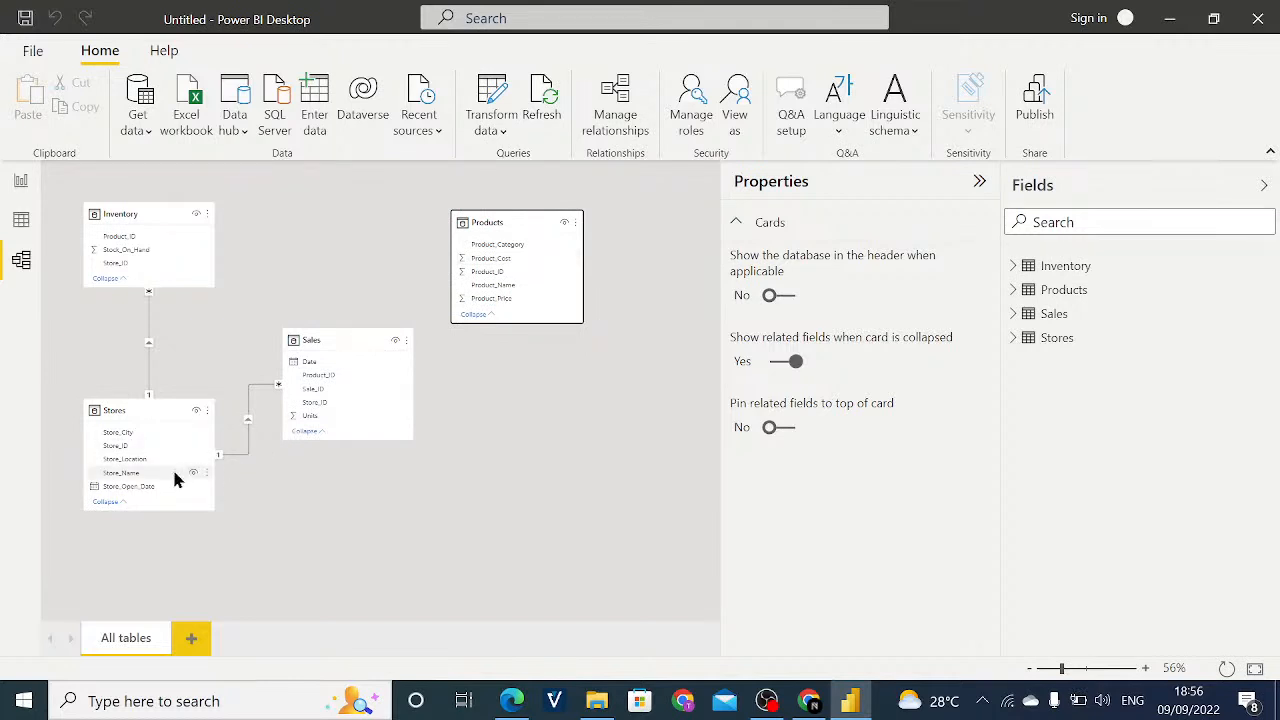
left_click_drag(171, 416, 171, 420)
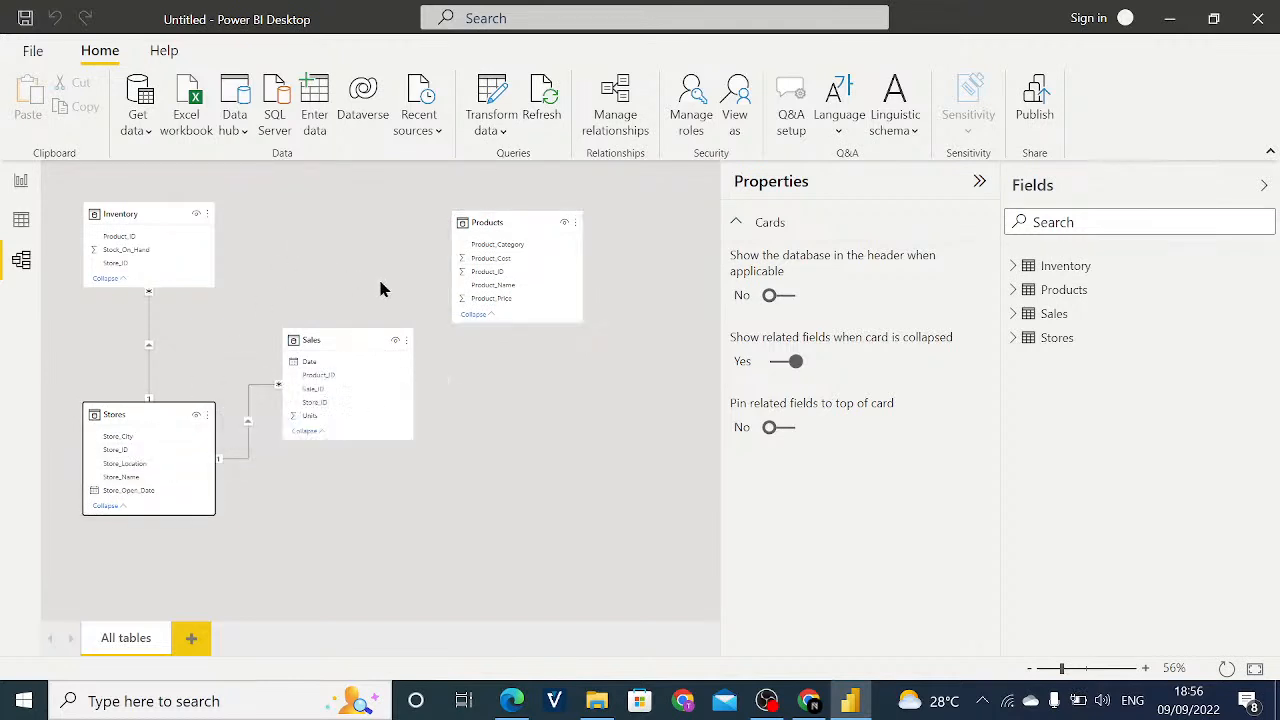
- Delete the Inventory–Stores relationship and the Stores–Sales relationship from the model diagram
left_click(148, 331)
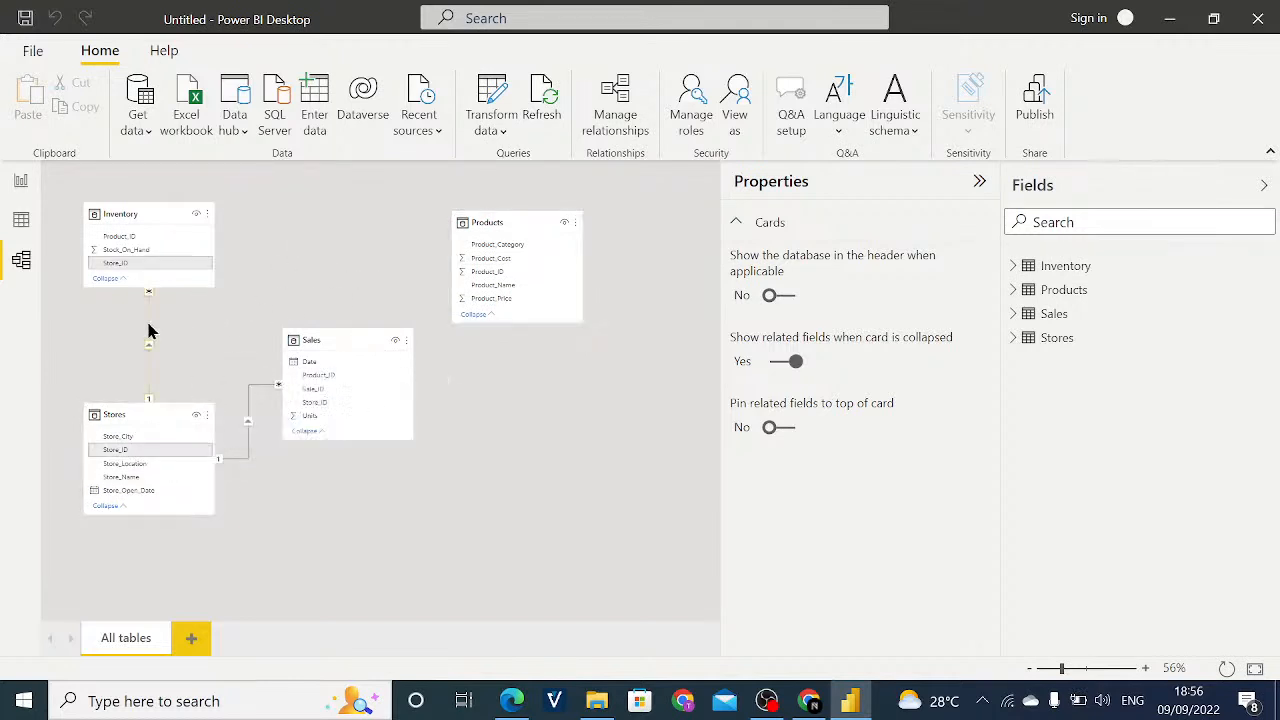
right_click(148, 331)
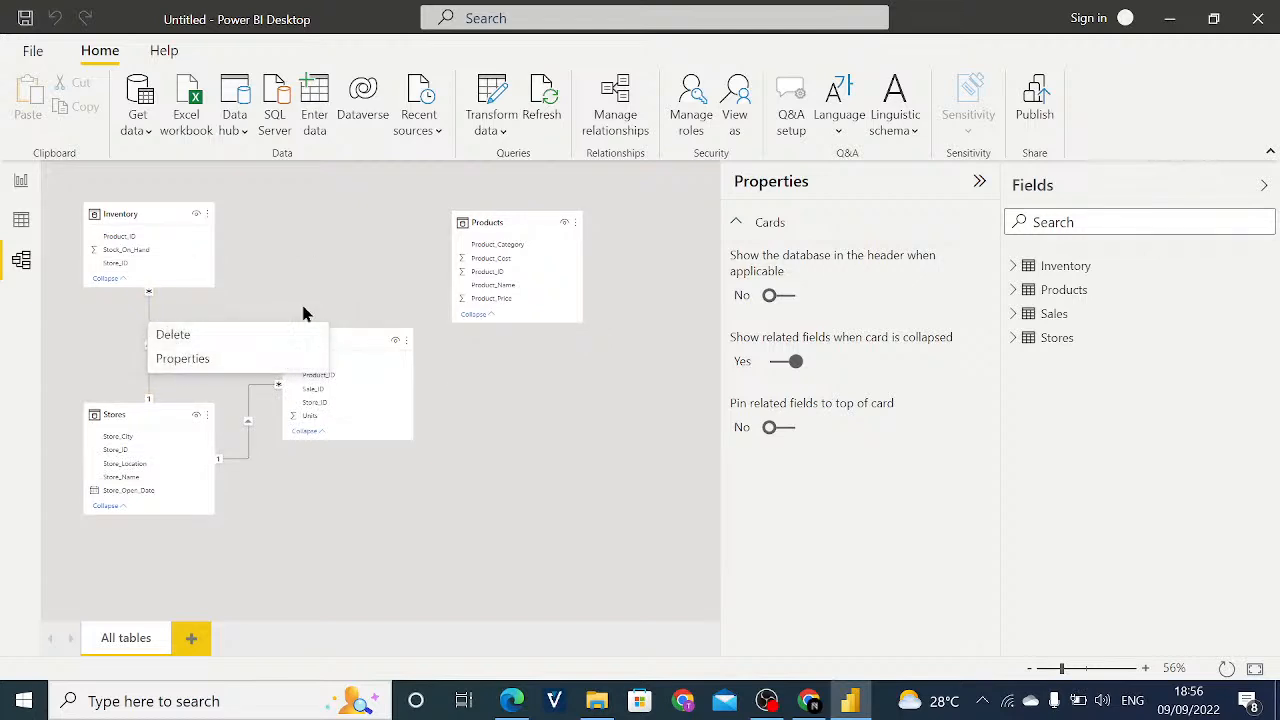
left_click(174, 335)
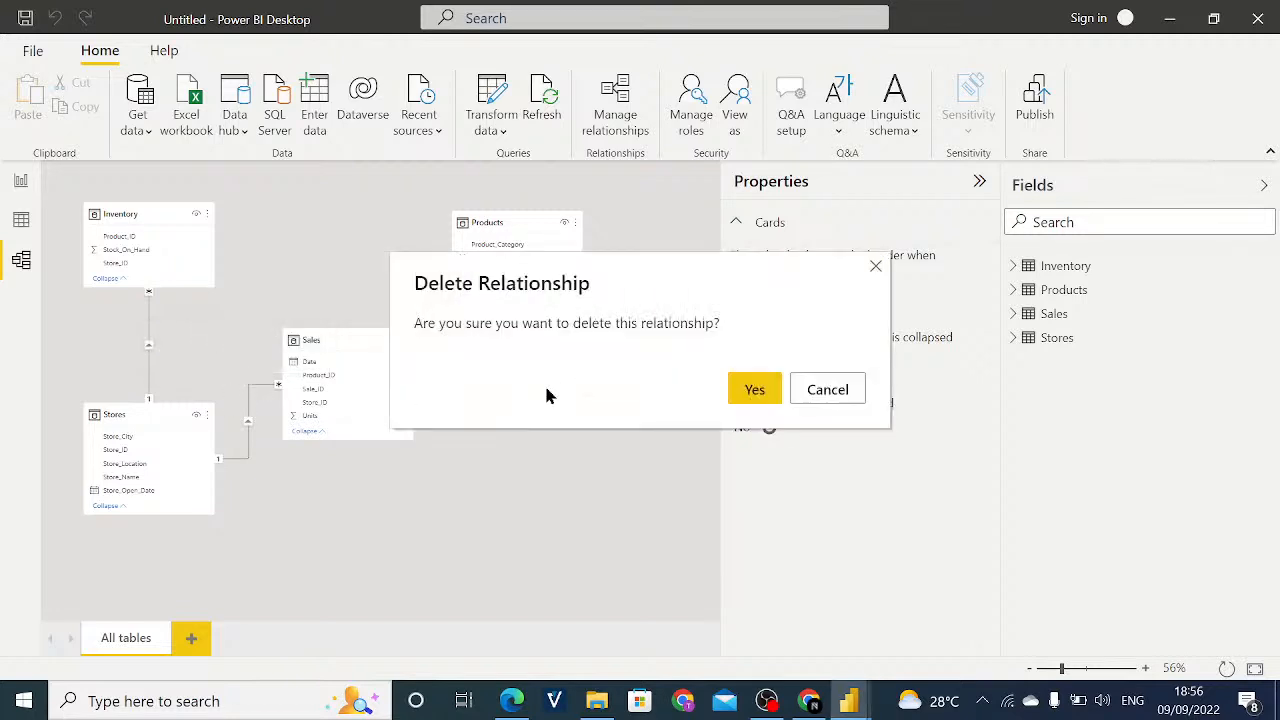
left_click(764, 391)
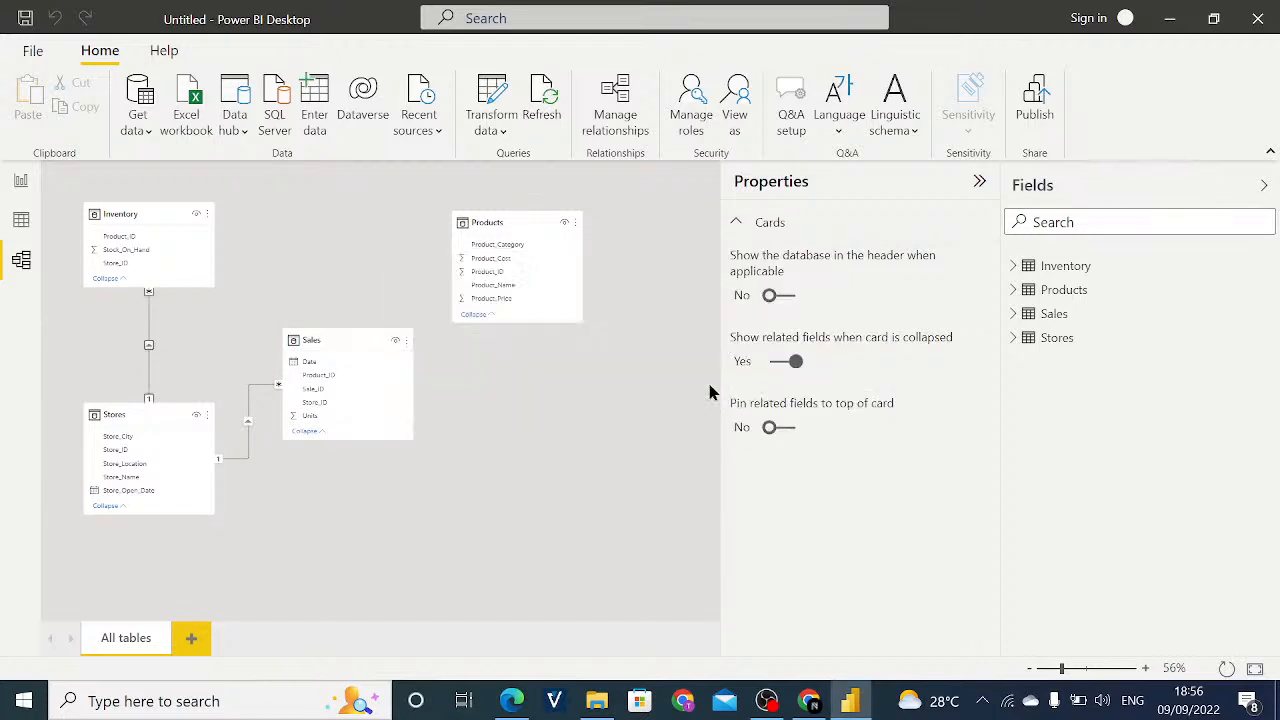
right_click(255, 393)
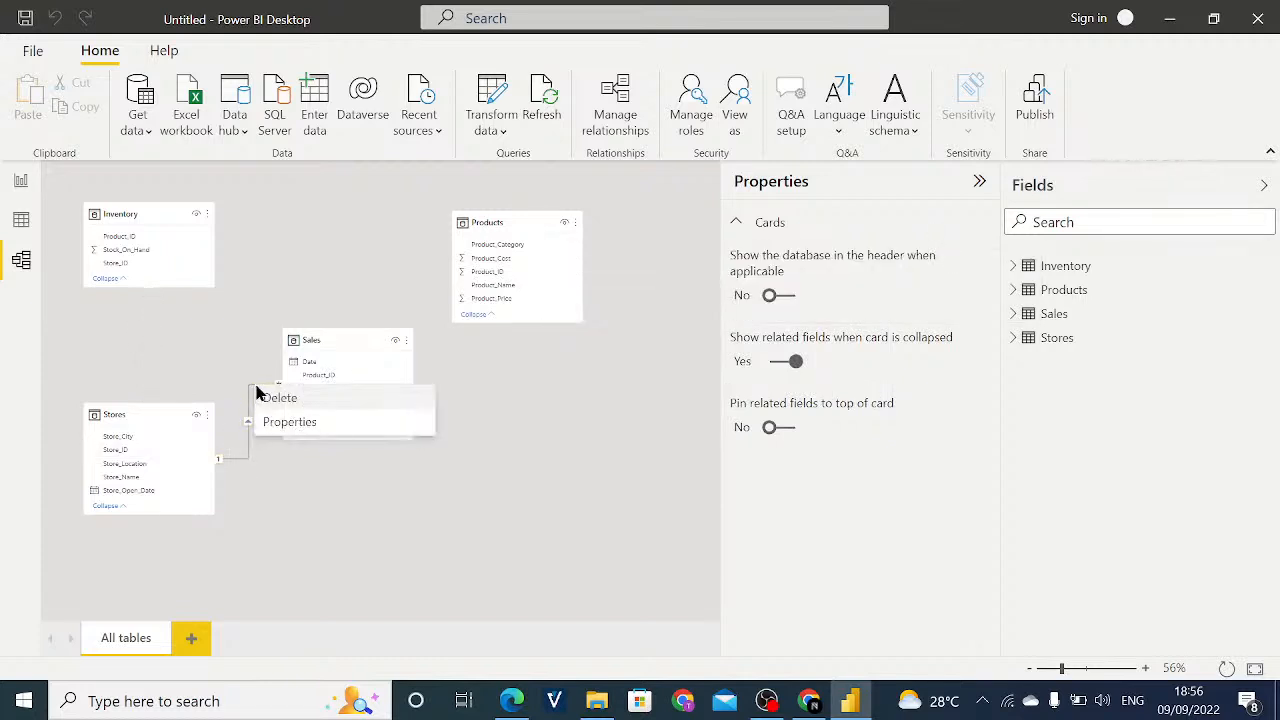
left_click(260, 397)
left_click(752, 386)
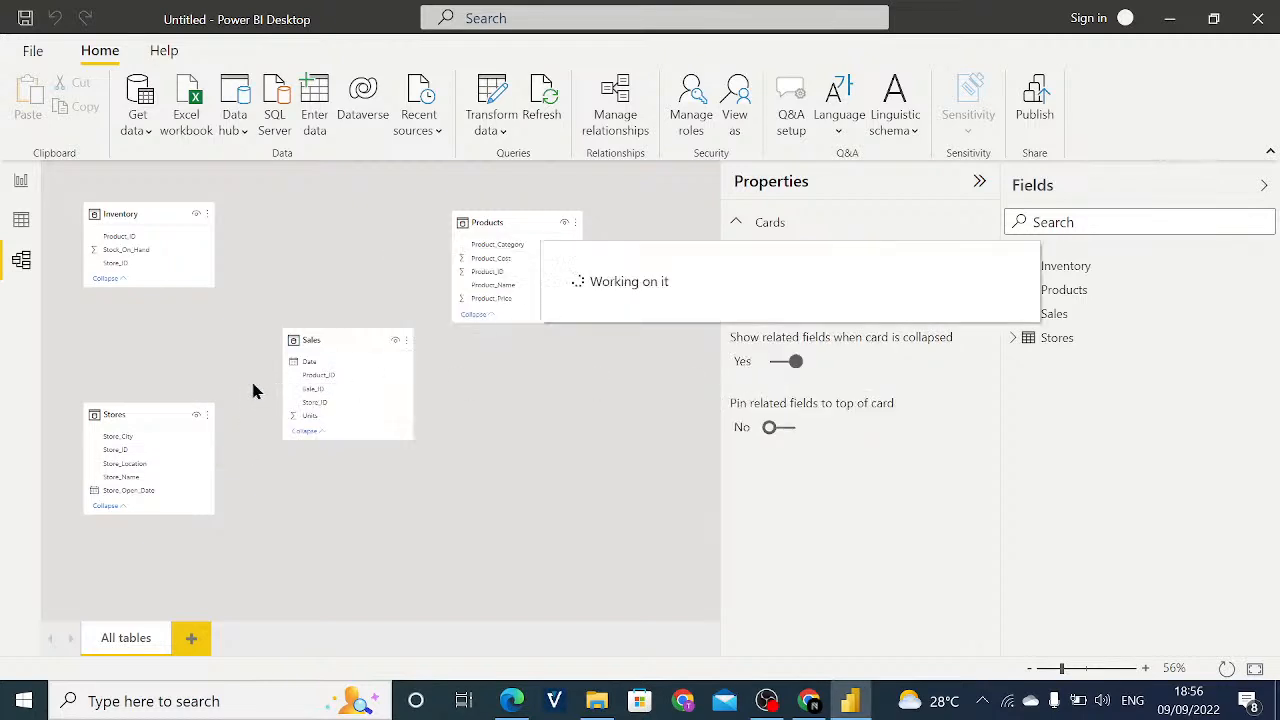
- Tighten the diagram layout by moving Sales closer to Stores and bringing Inventory and Products level with each other
left_click_drag(337, 346, 331, 349)
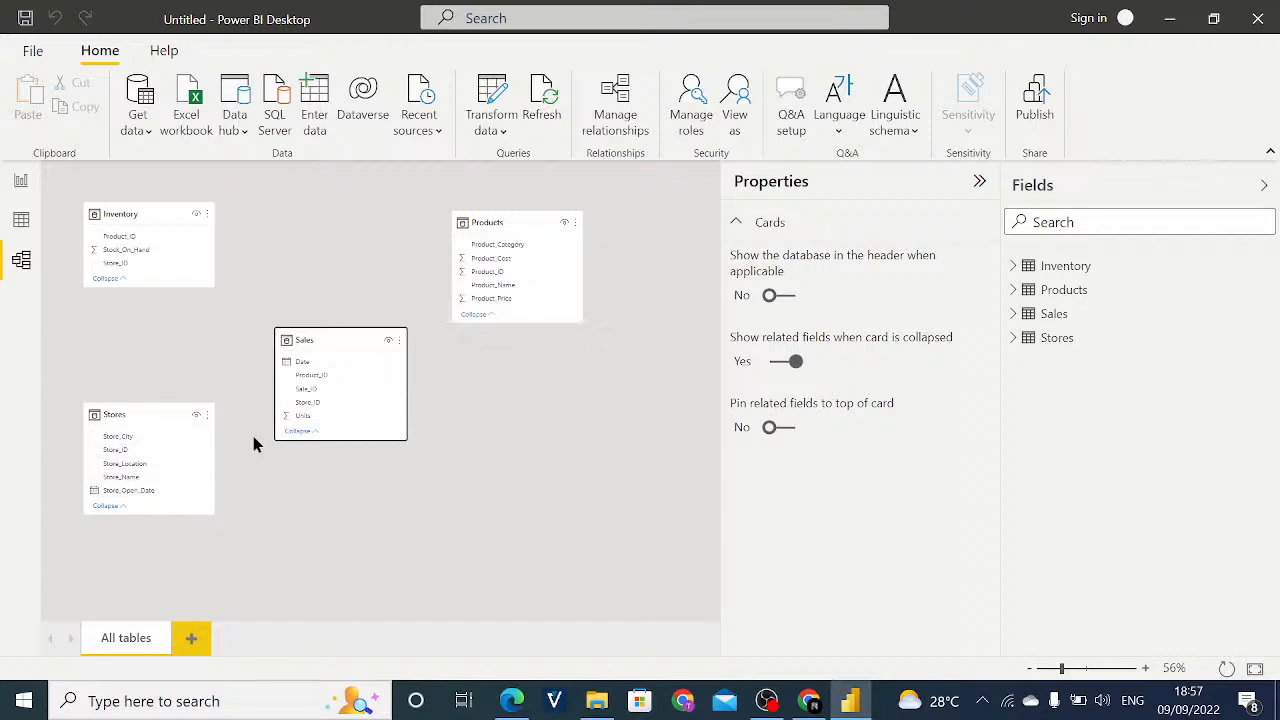
left_click(321, 403)
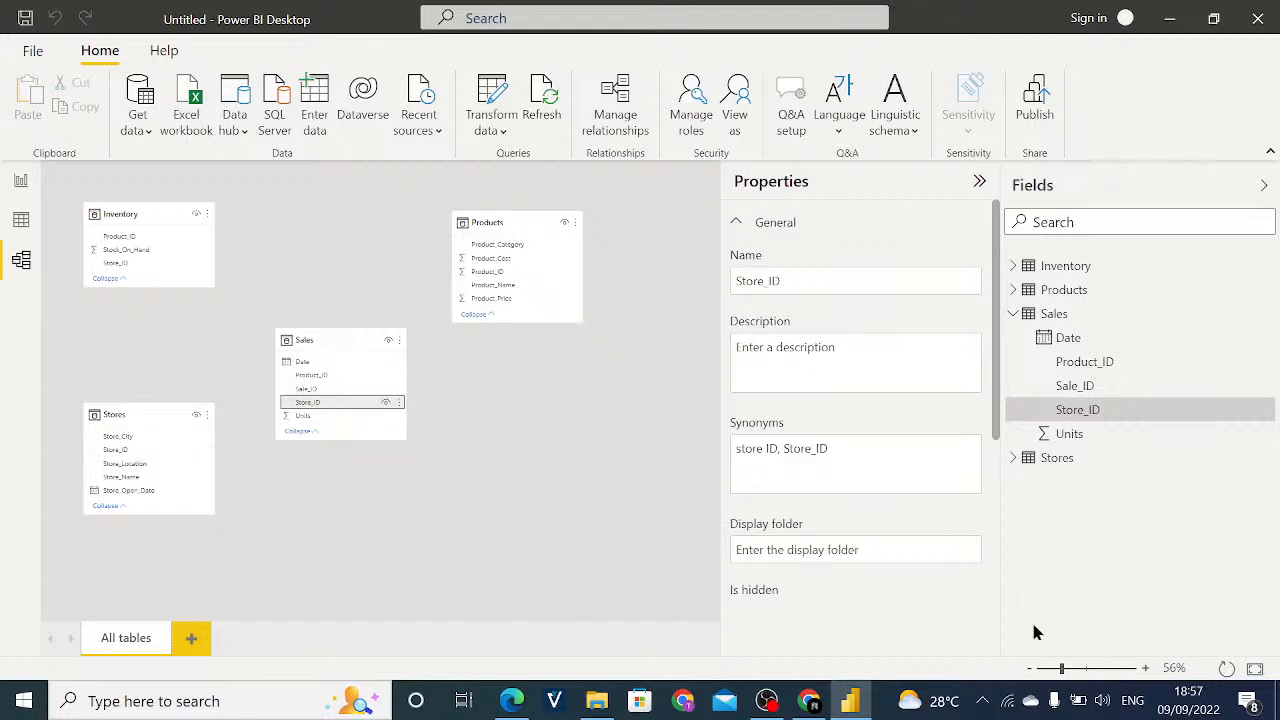
left_click(1069, 670)
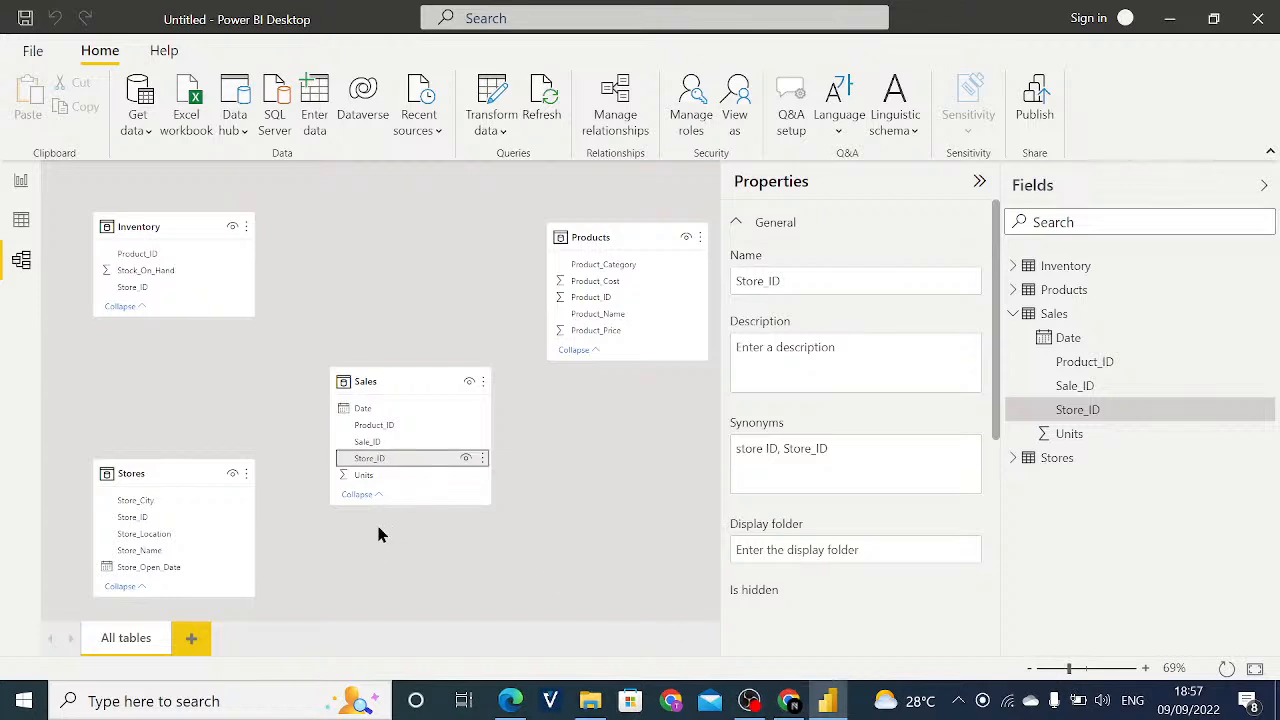
left_click(184, 272)
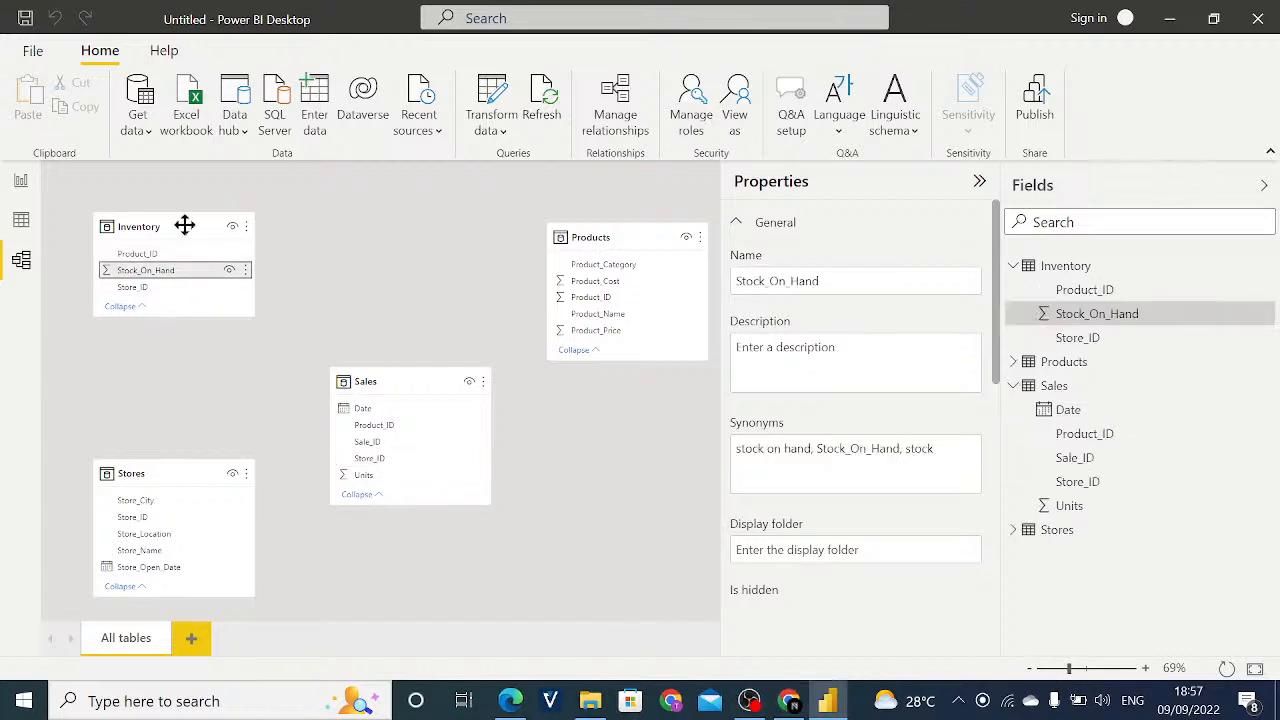
left_click_drag(183, 226, 185, 262)
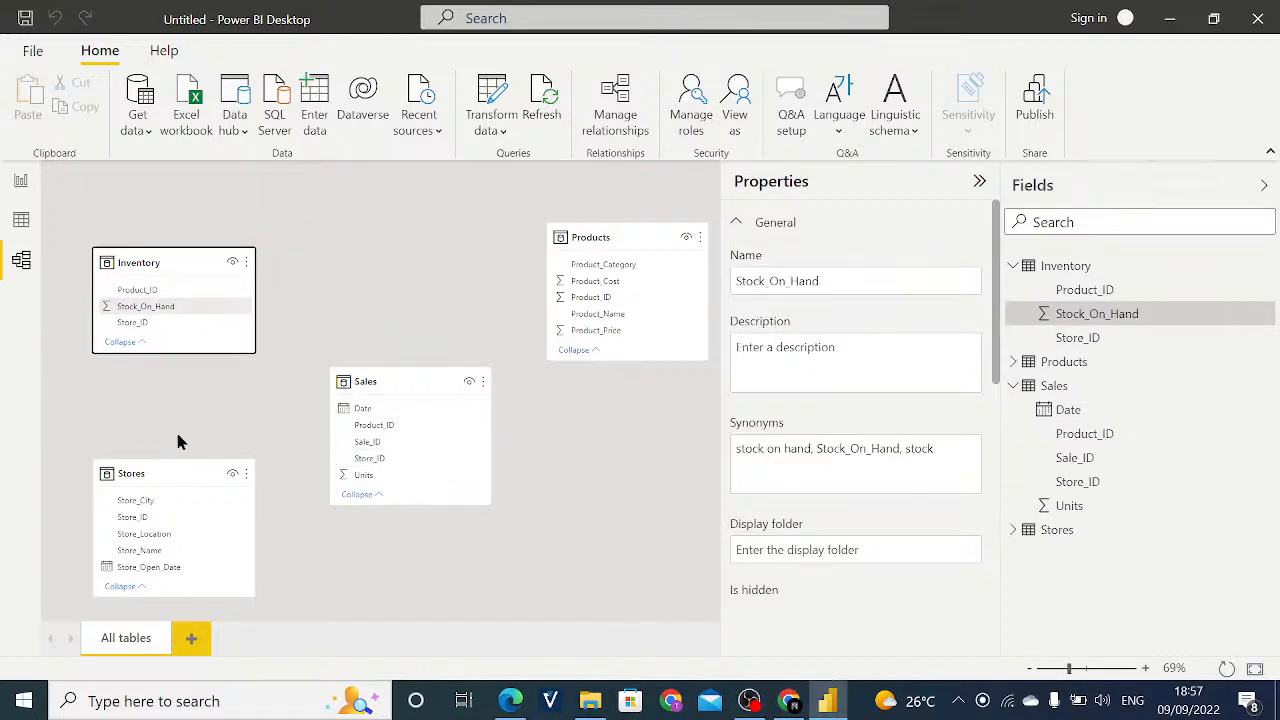
left_click_drag(171, 253, 171, 248)
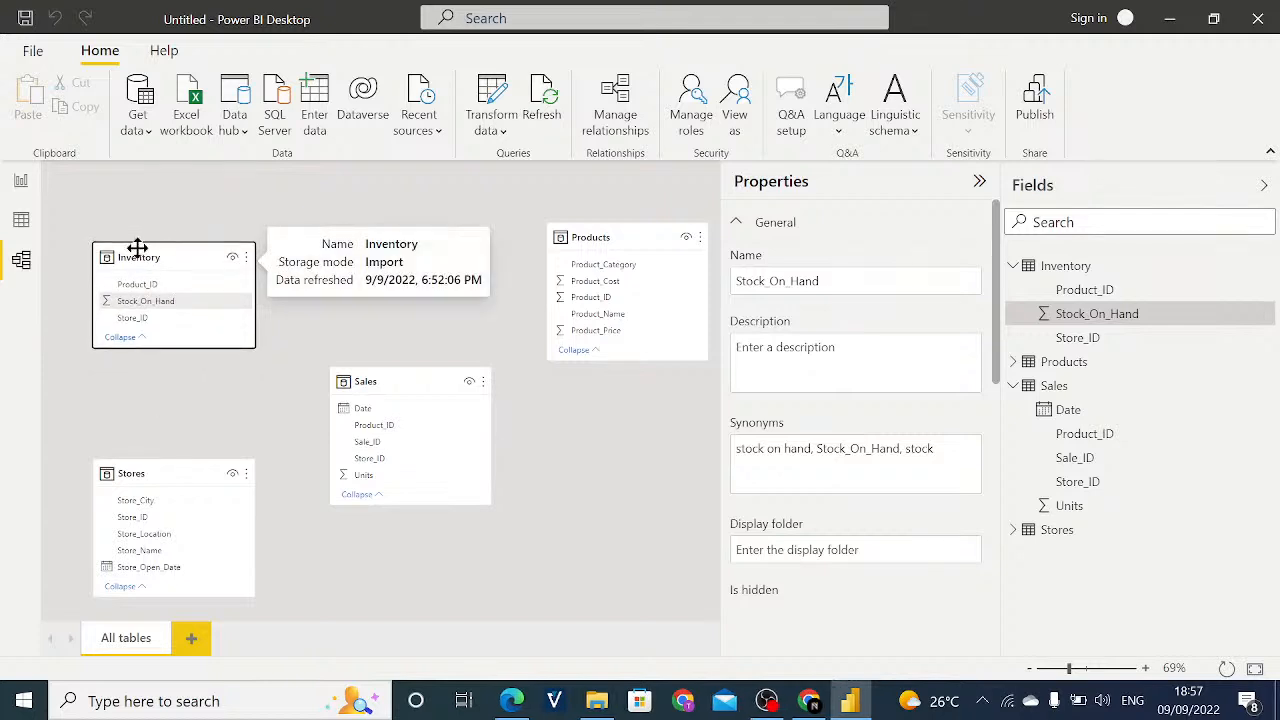
left_click_drag(389, 369, 346, 363)
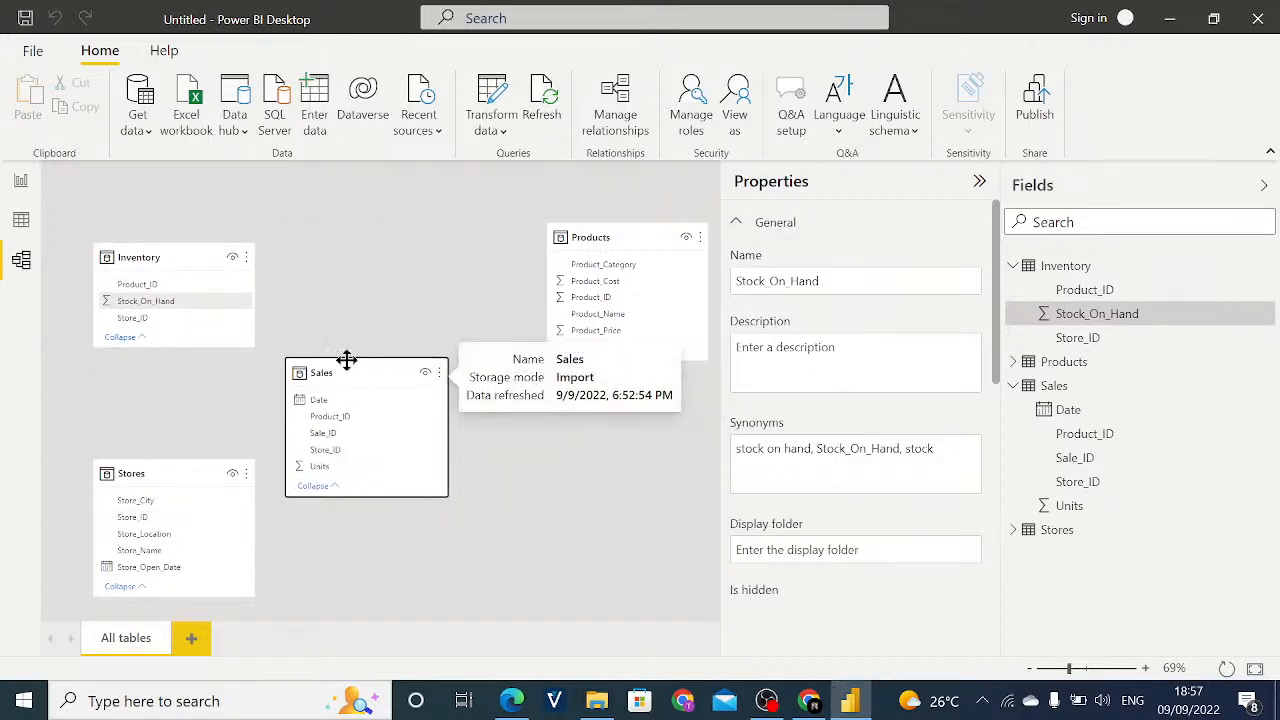
left_click(621, 264)
left_click_drag(619, 240, 558, 260)
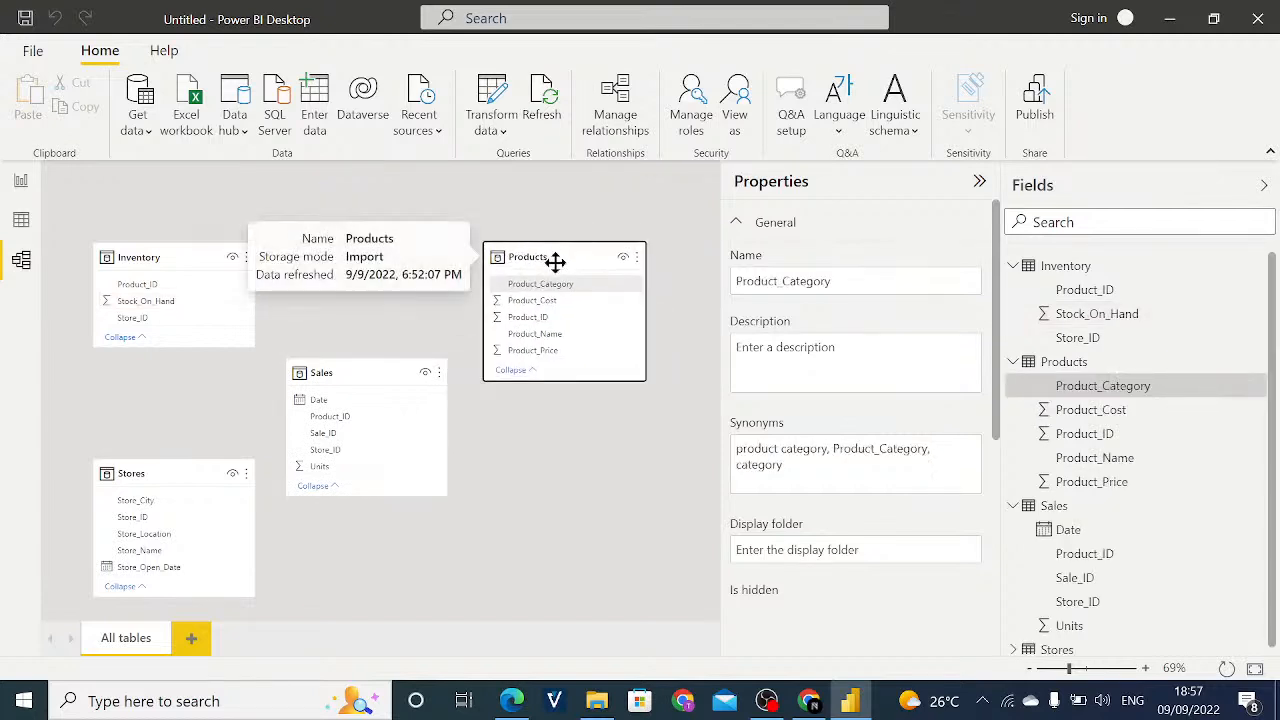
- Relate the Sales table to the Stores table on Store_ID
left_click(1075, 668)
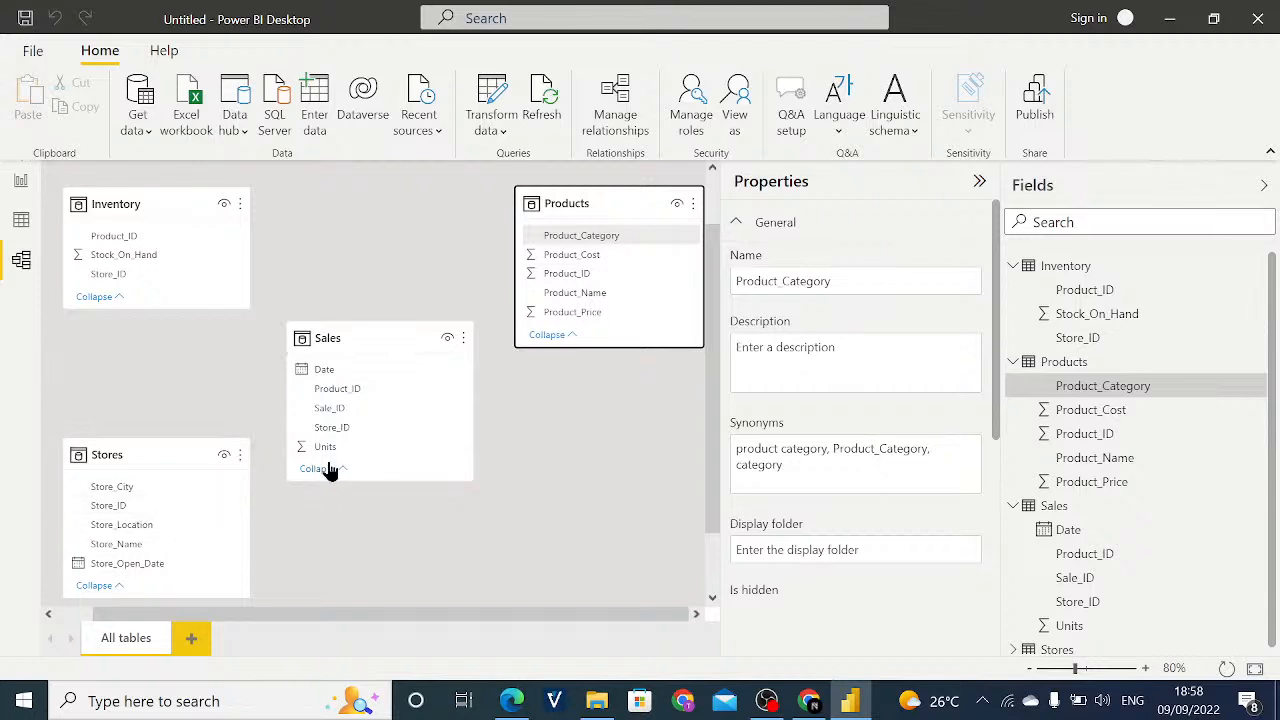
left_click_drag(364, 427, 157, 507)
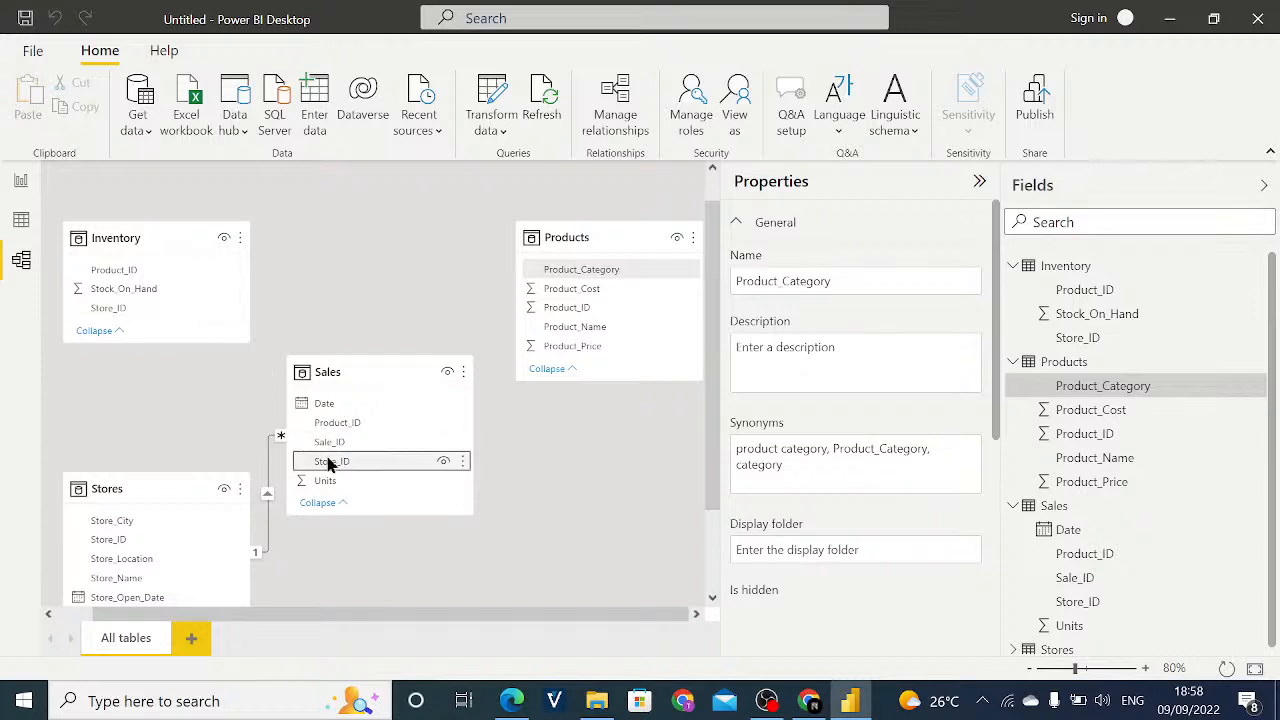
- Try a many-to-many relationship between Inventory and Sales on Store_ID with cross-filtering in both directions, and delete it
left_click_drag(160, 303, 331, 464)
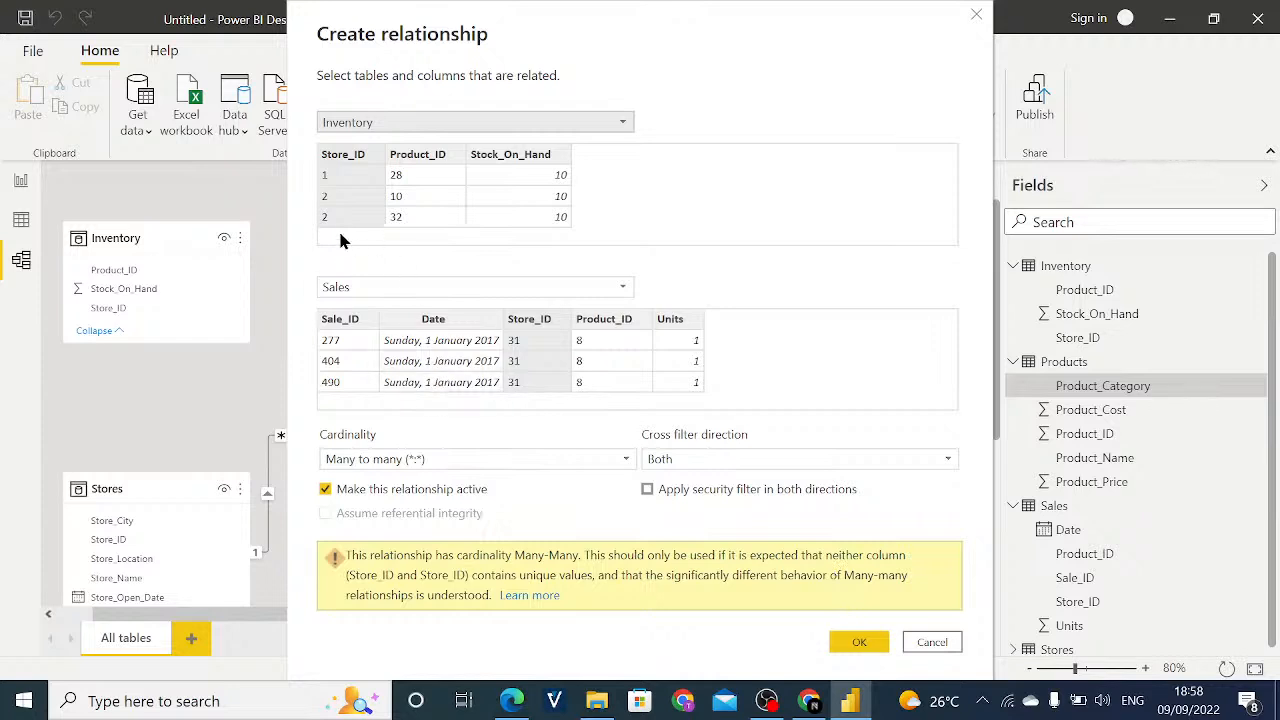
left_click(857, 642)
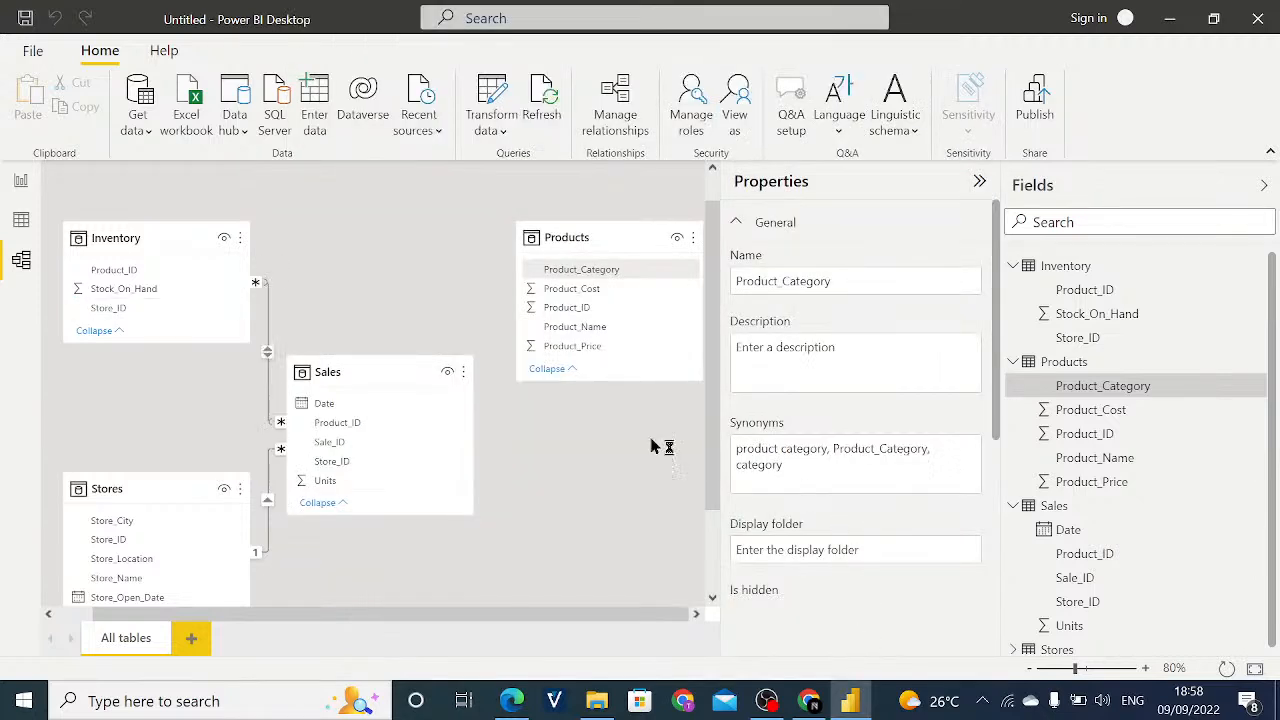
right_click(269, 324)
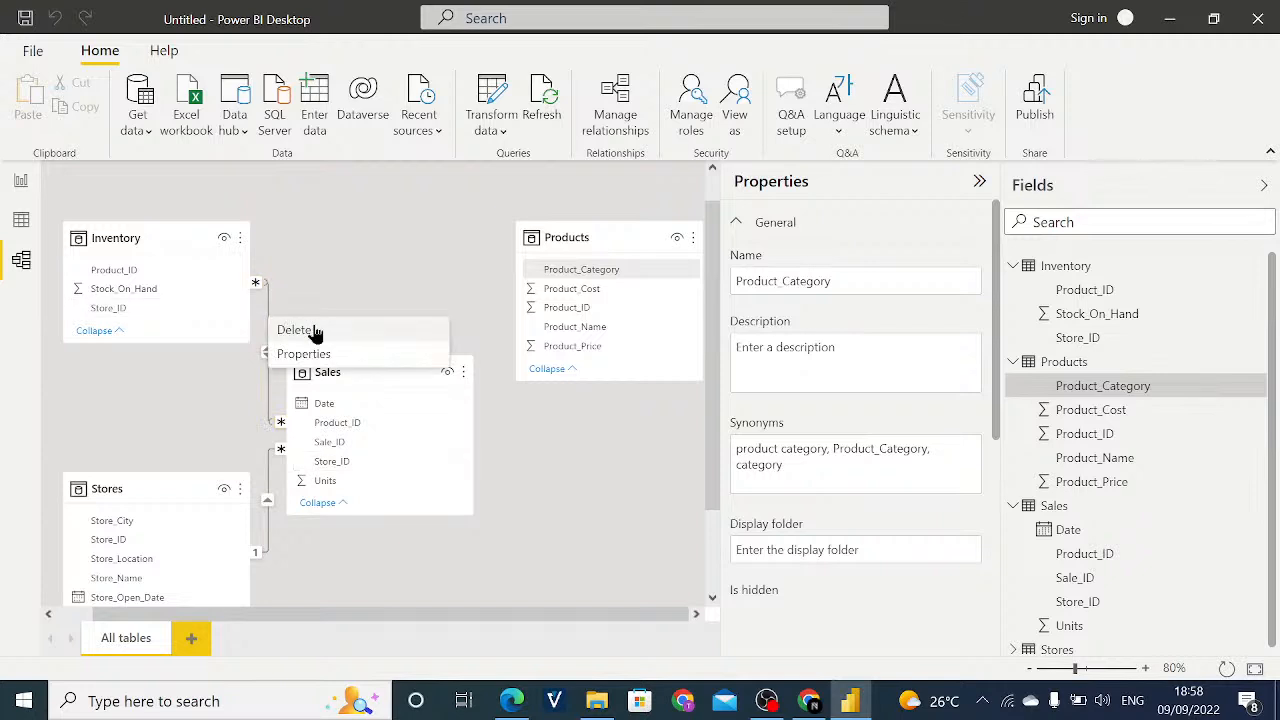
left_click(300, 330)
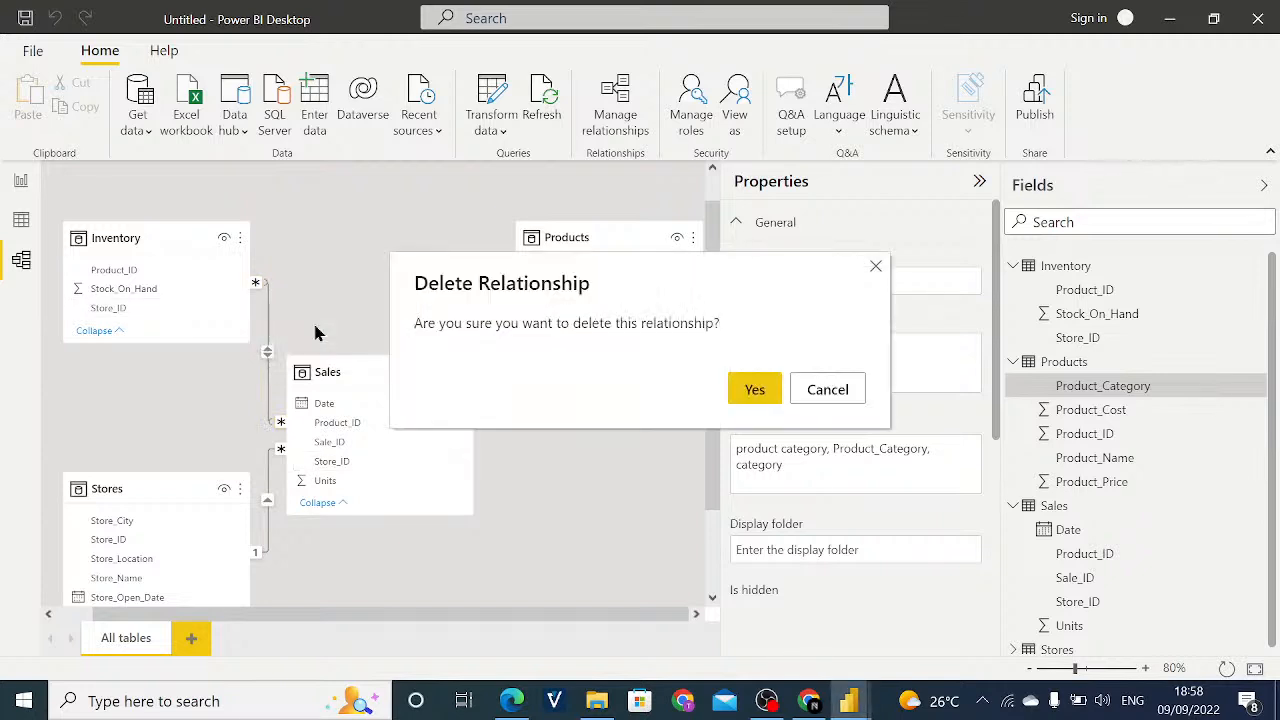
left_click(754, 389)
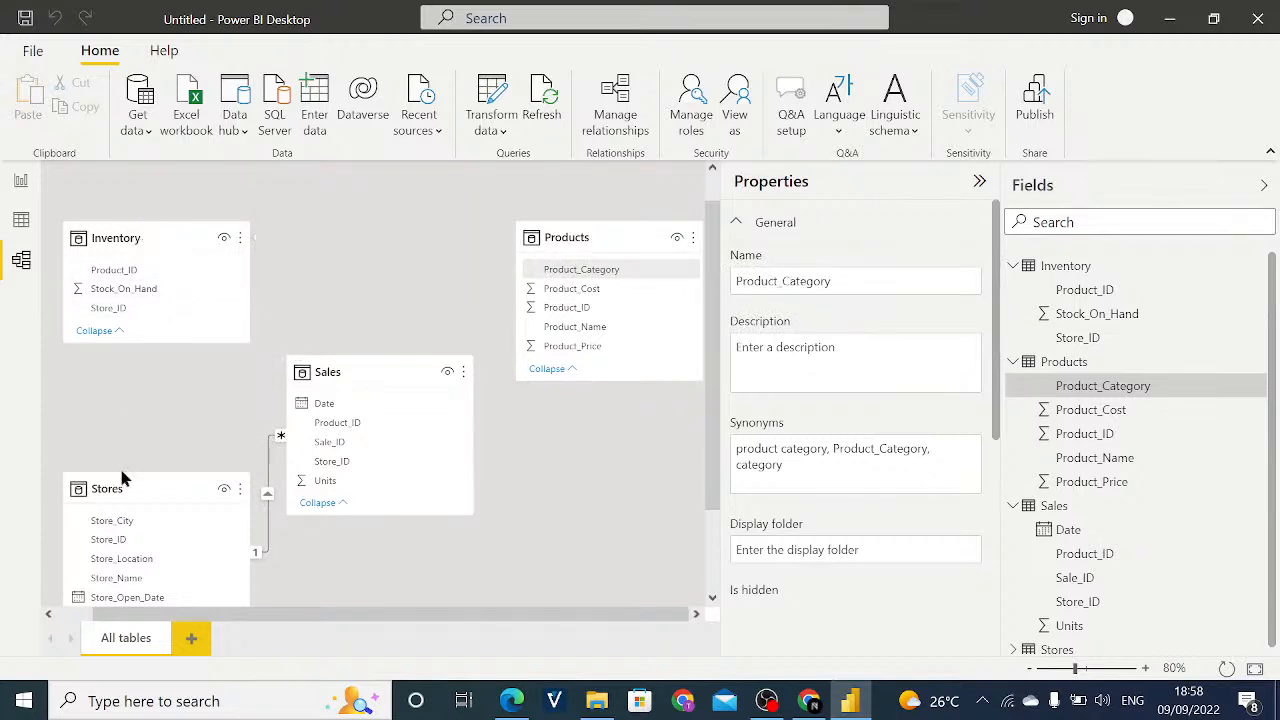
- Relate Inventory to Stores on Store_ID and Sales to Products on Product_ID
left_click_drag(141, 311, 134, 546)
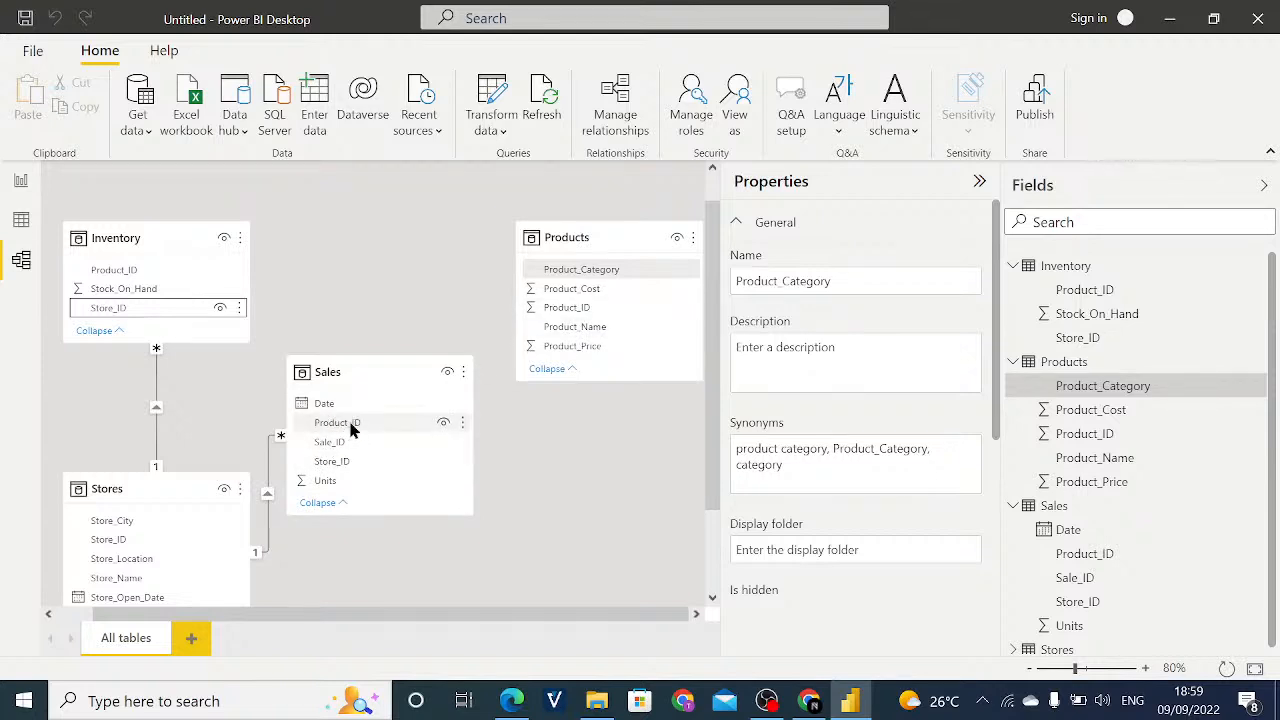
left_click_drag(349, 429, 580, 312)
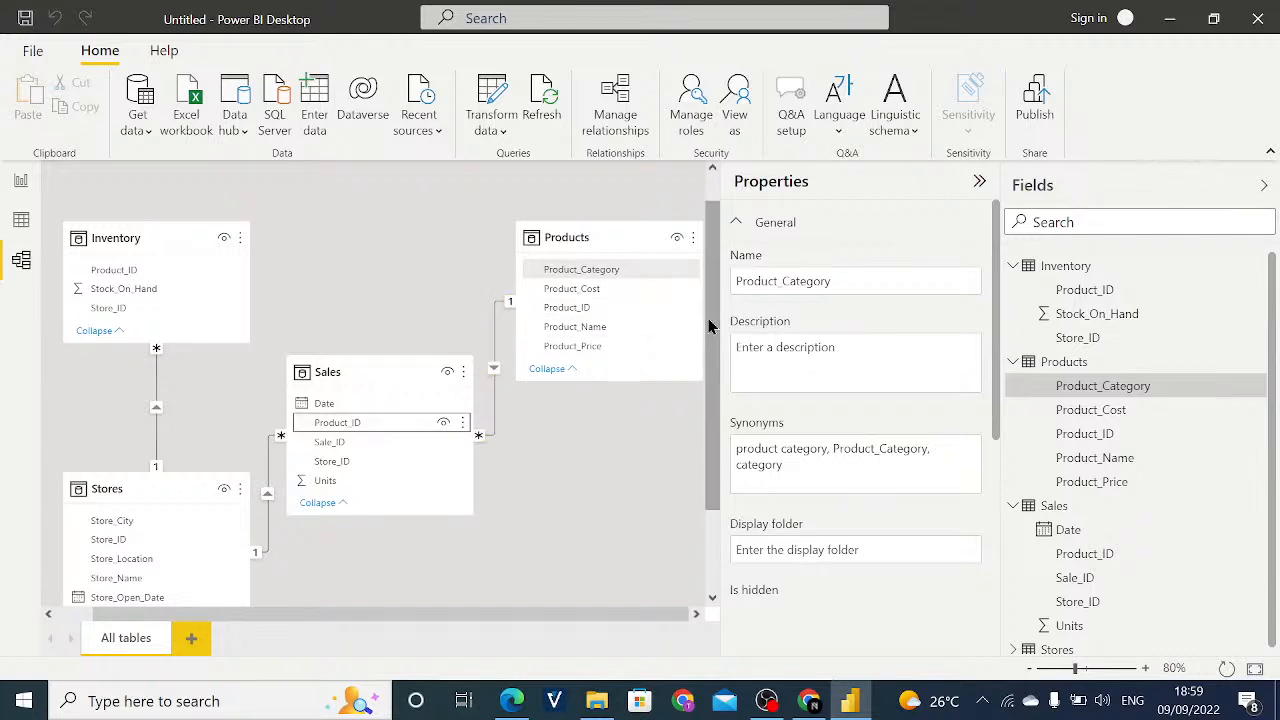
- Relate the Products table to the Inventory table on Product_ID
left_click_drag(708, 325, 708, 371)
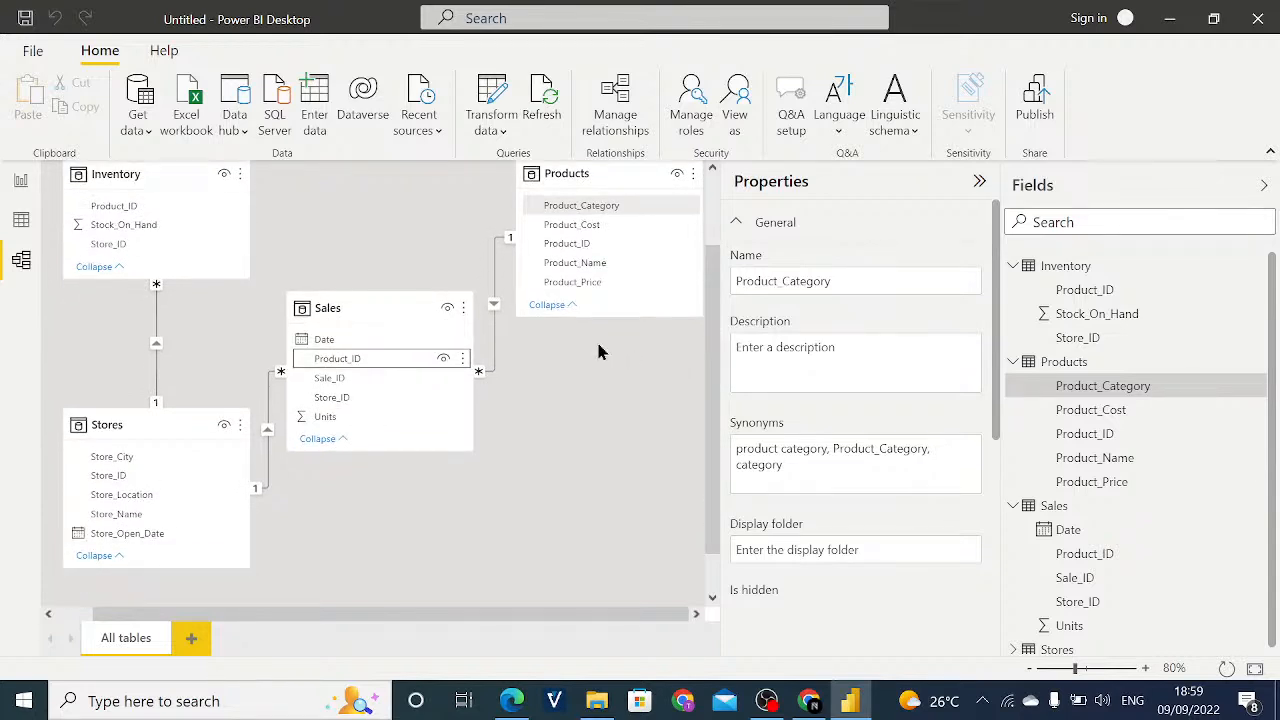
left_click_drag(586, 246, 246, 208)
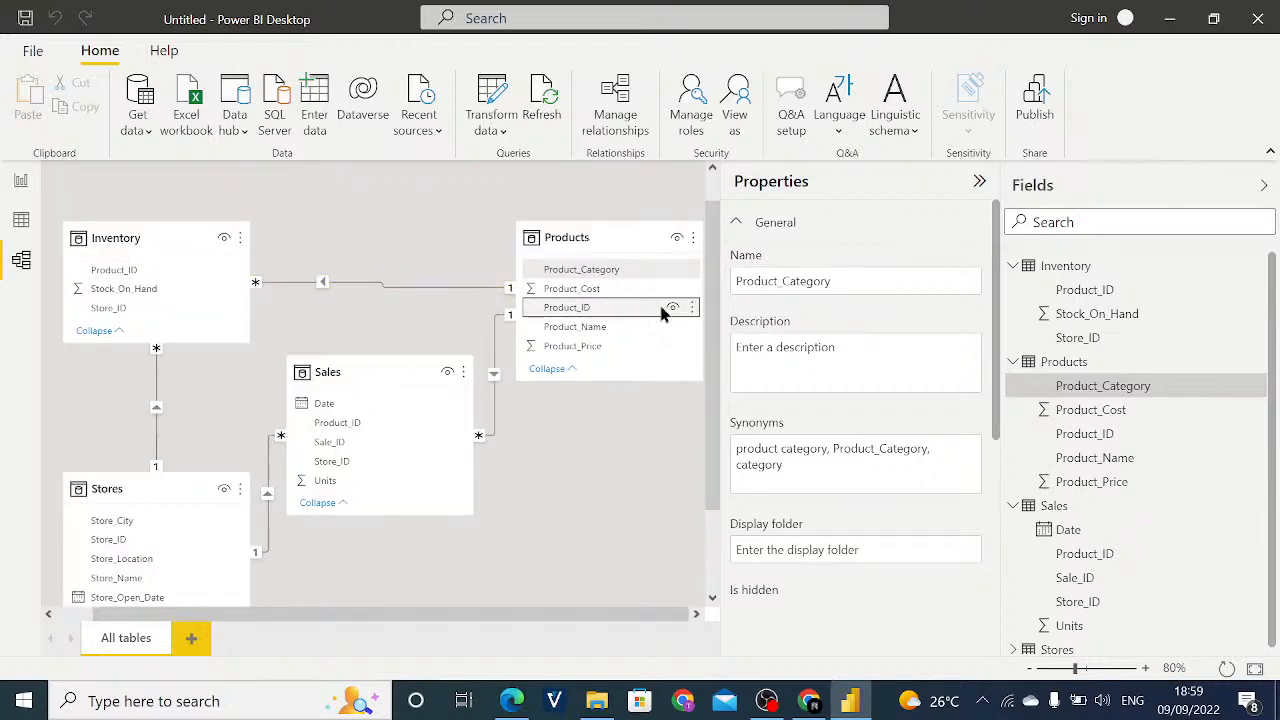
left_click_drag(717, 394, 720, 428)
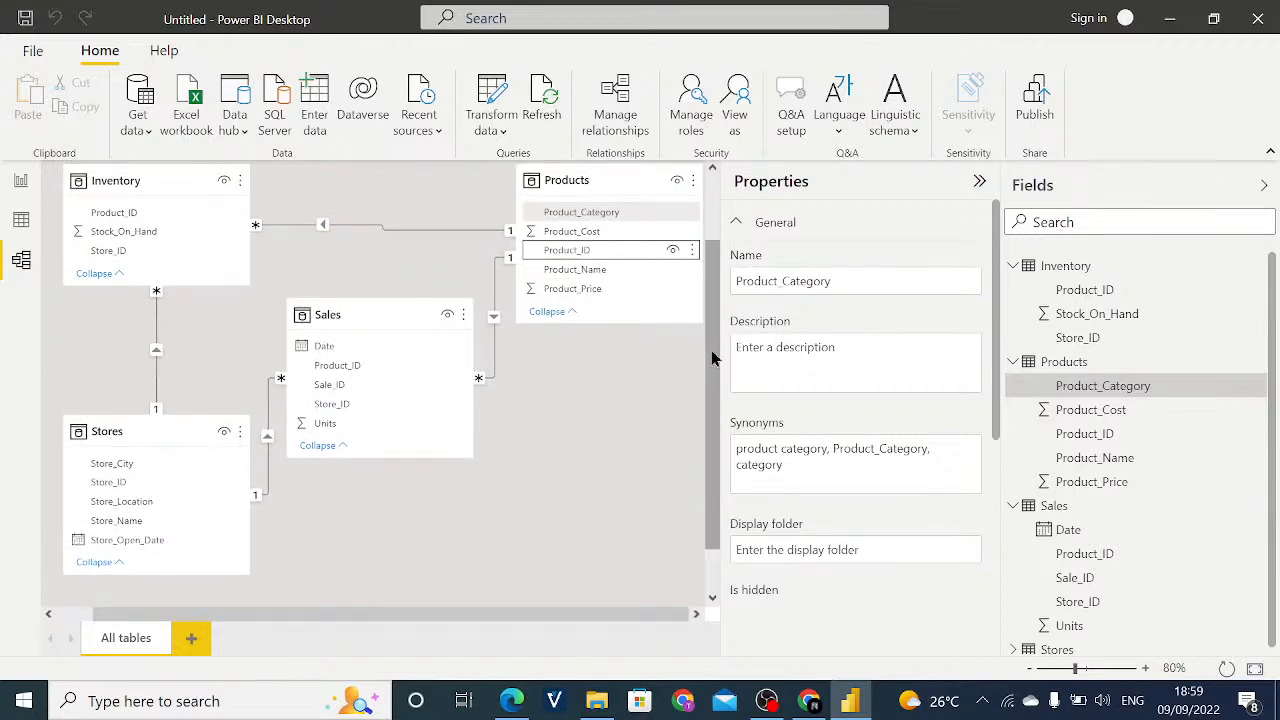
left_click_drag(711, 350, 713, 337)
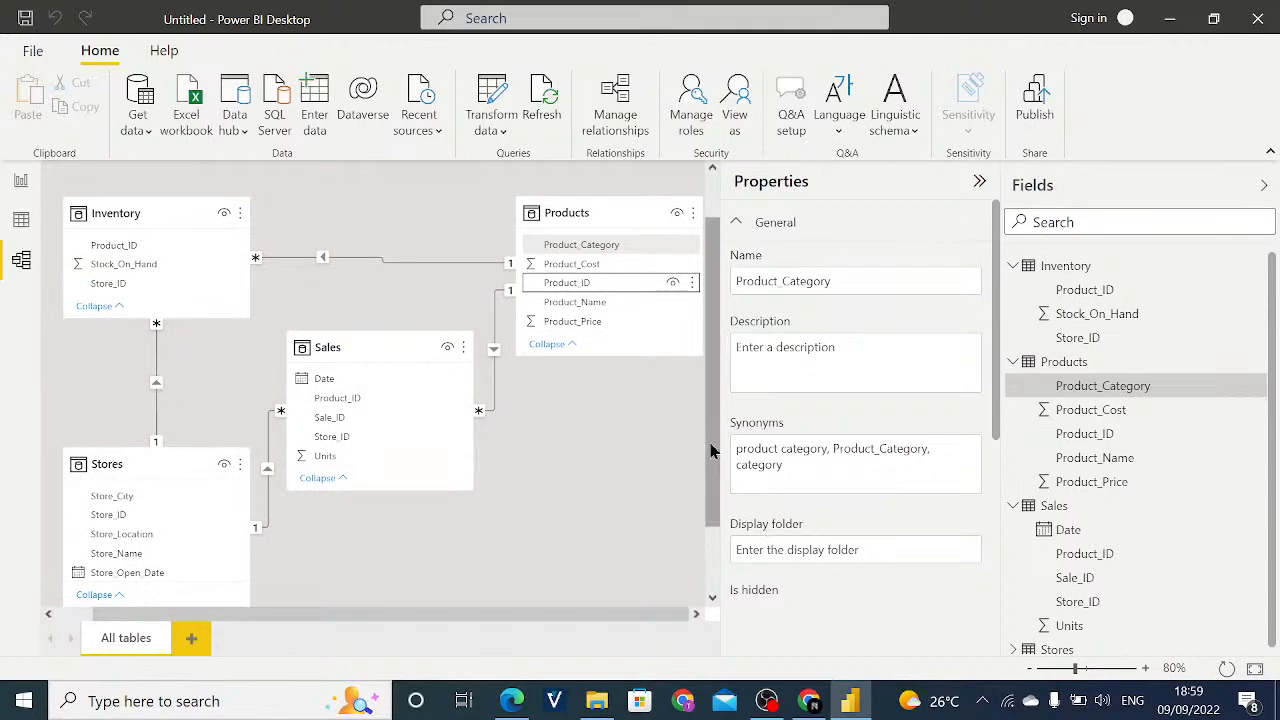
left_click_drag(712, 444, 711, 464)
left_click_drag(711, 400, 711, 362)
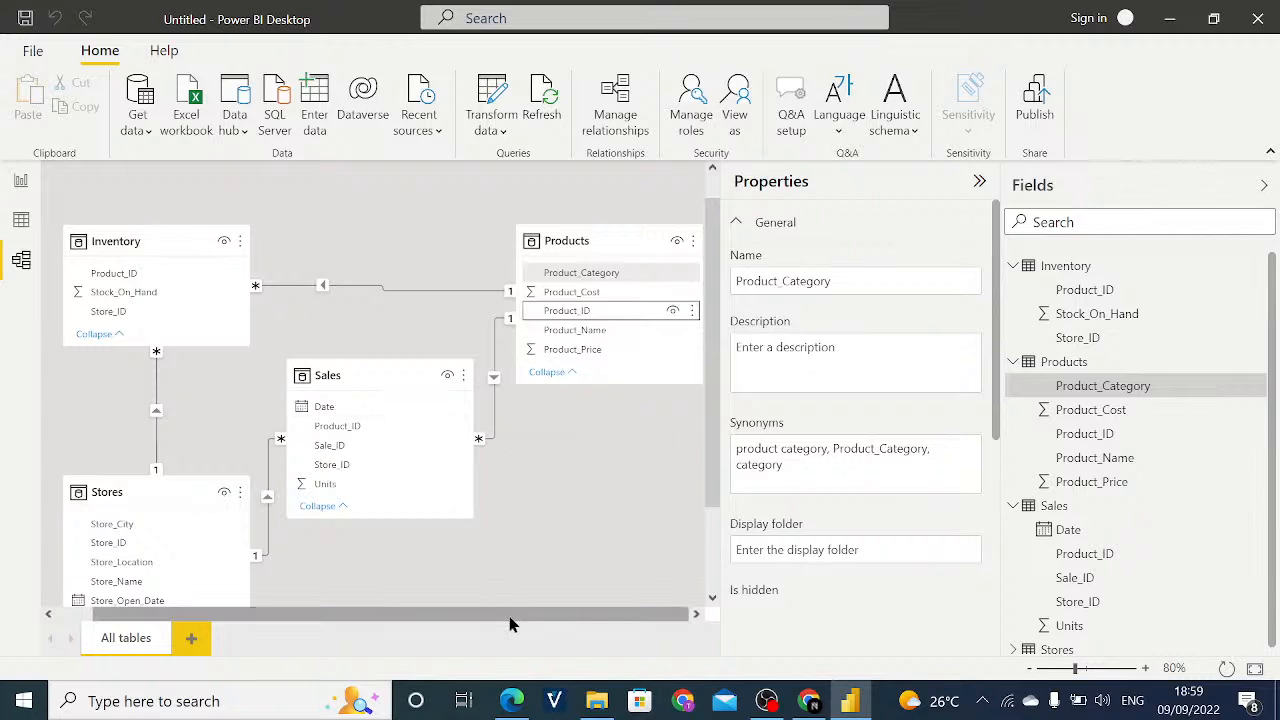
- Switch to the report view and expand the Inventory, Products and Sales tables to list their fields
left_click(19, 182)
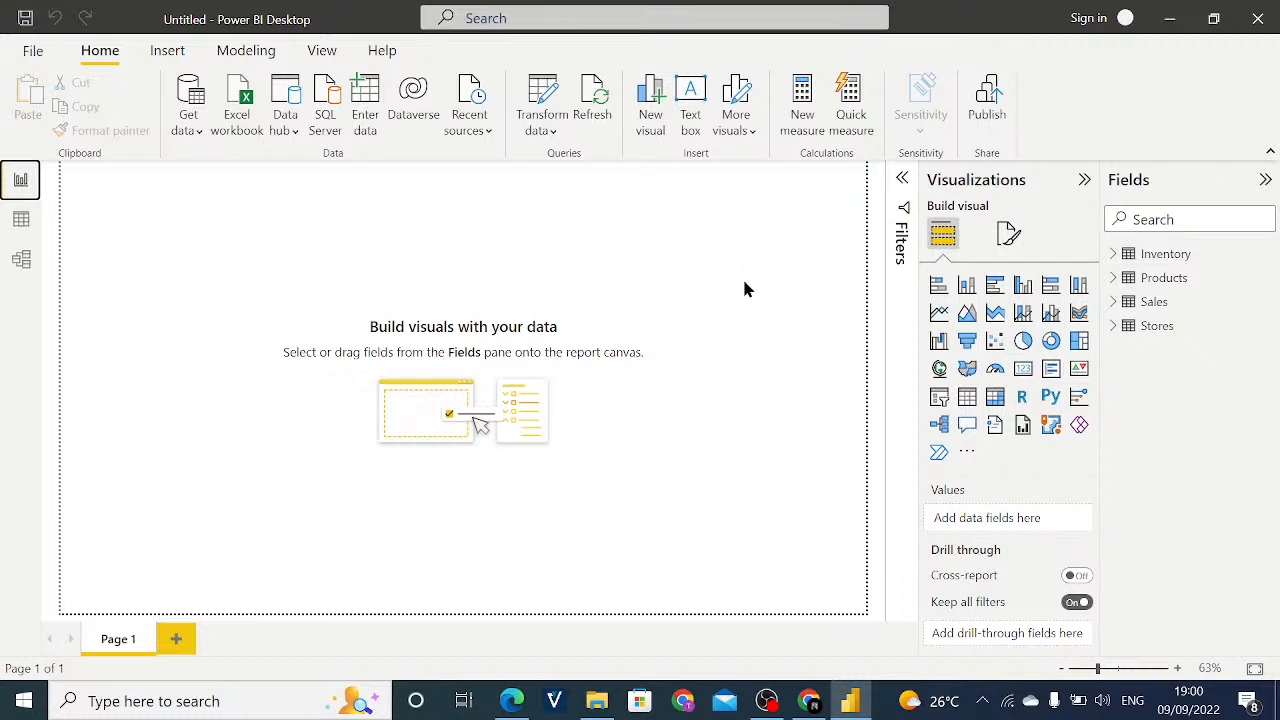
left_click(1114, 257)
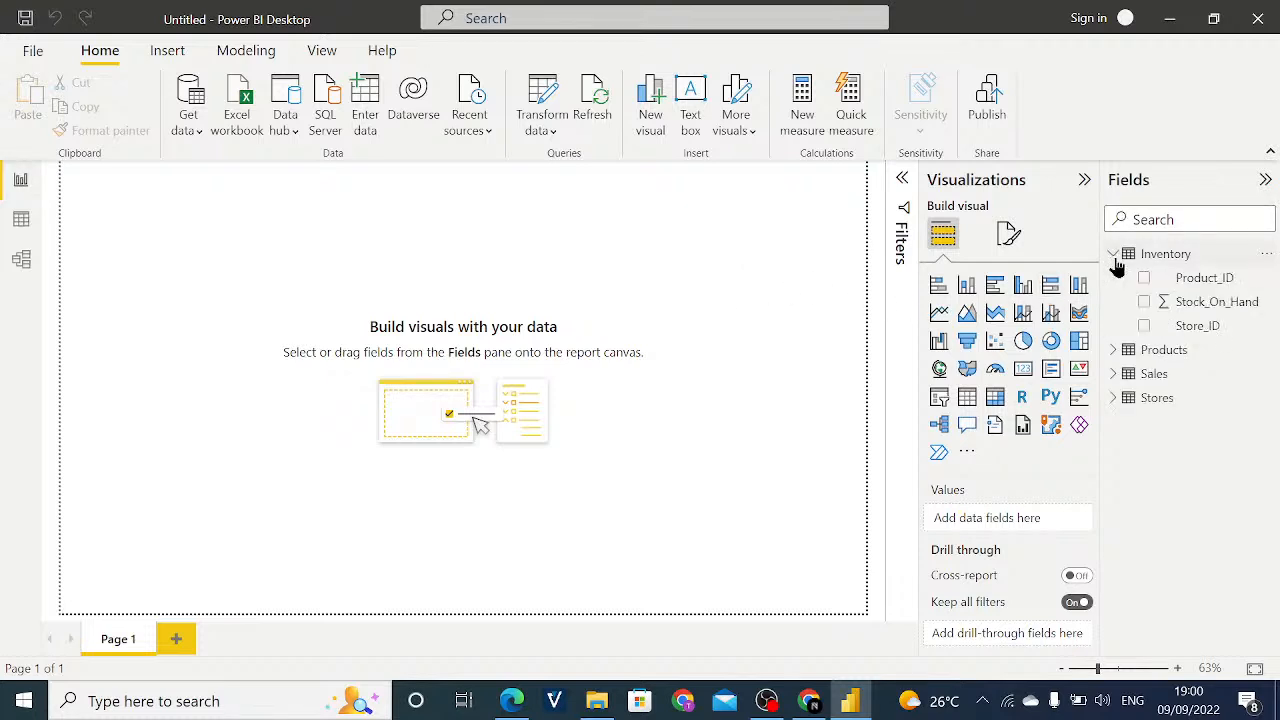
left_click(1118, 357)
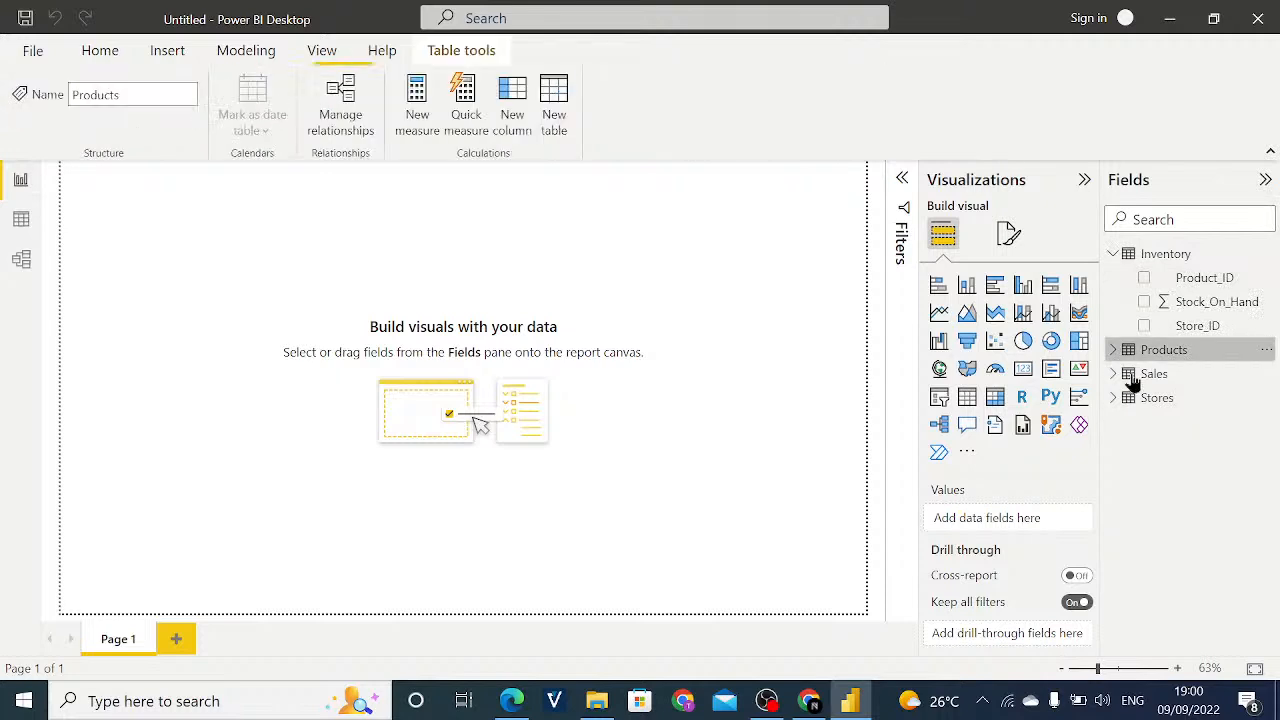
left_click(1115, 376)
left_click(1113, 354)
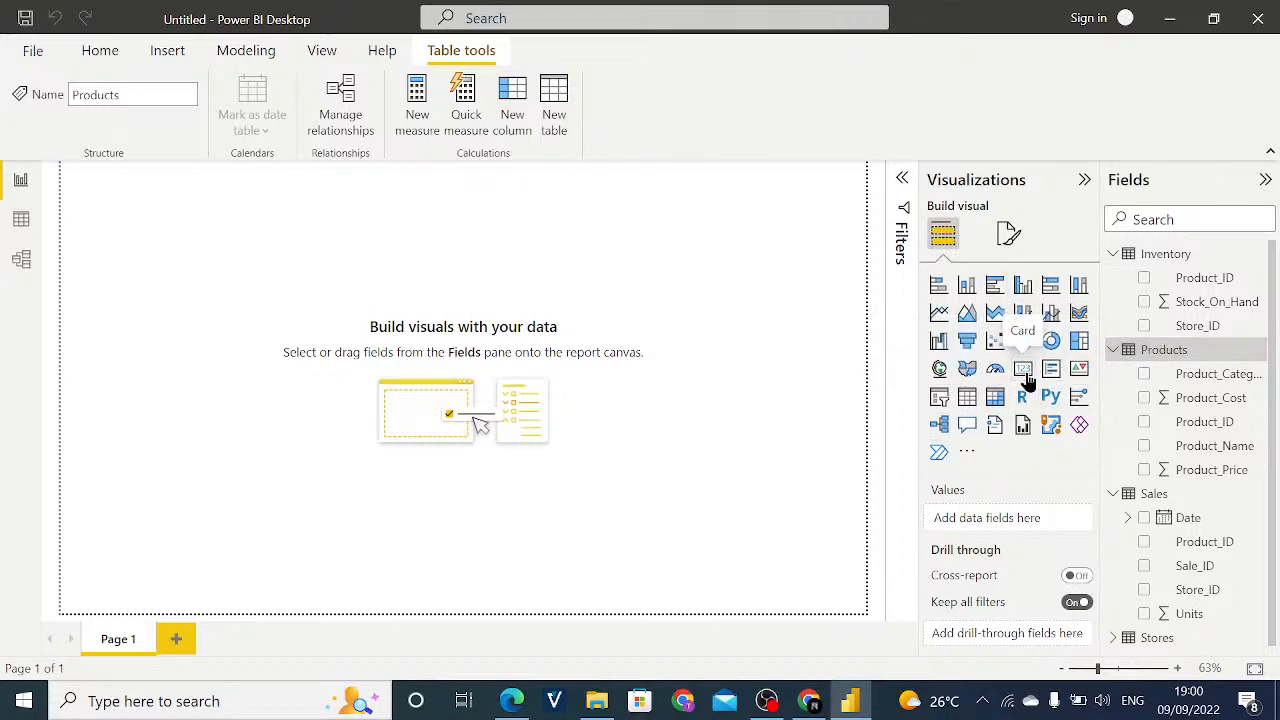
- Add an empty Card visual to Page 1 and place it near the page's upper-left corner
left_click(1024, 376)
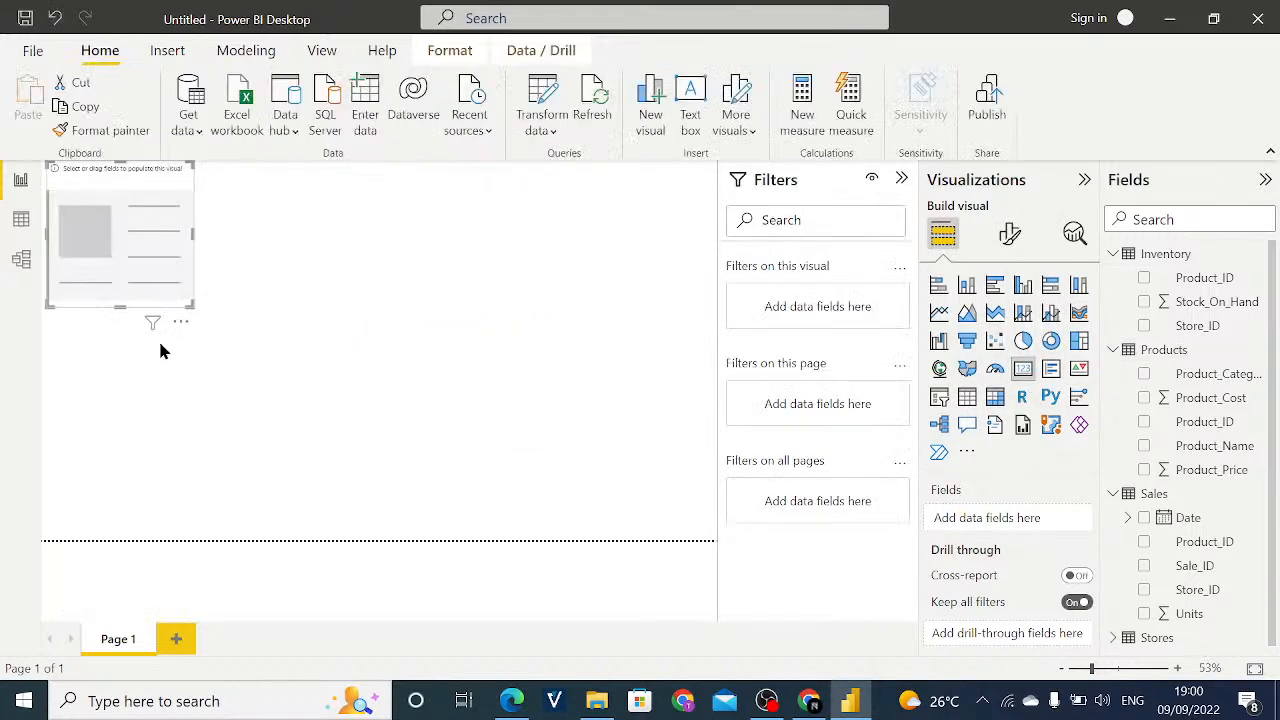
left_click_drag(178, 321, 189, 347)
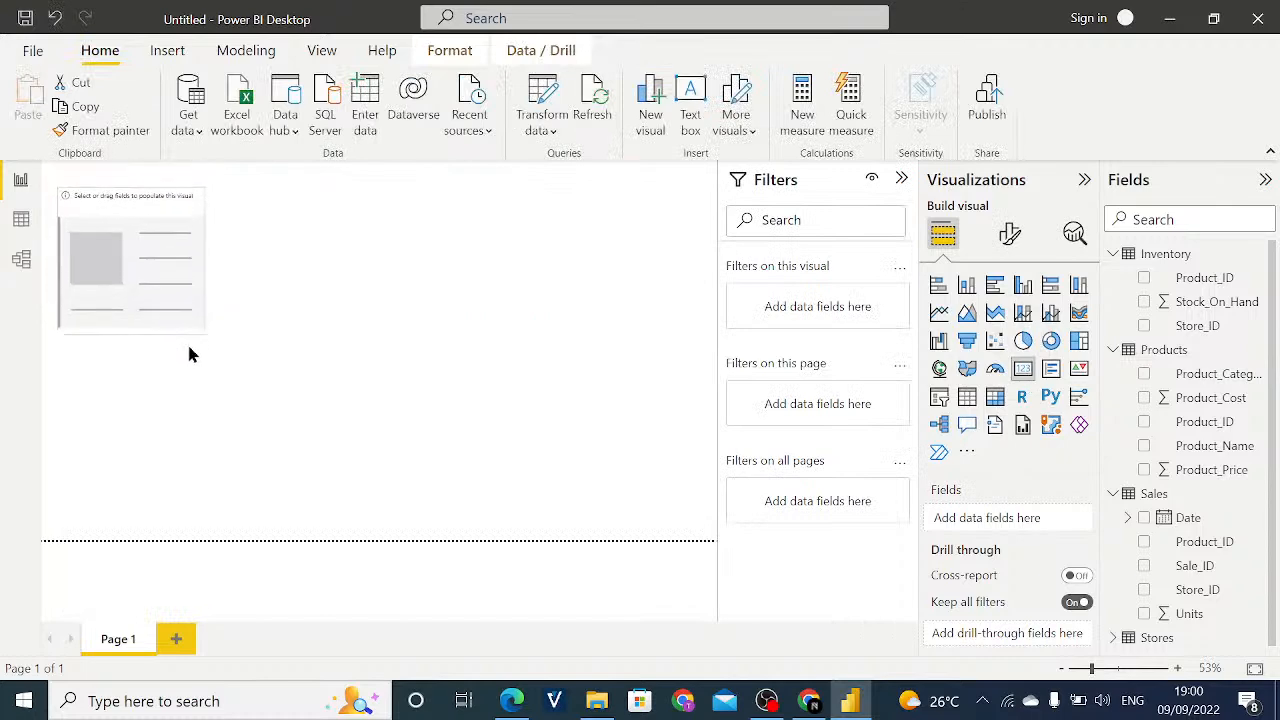
left_click(168, 312)
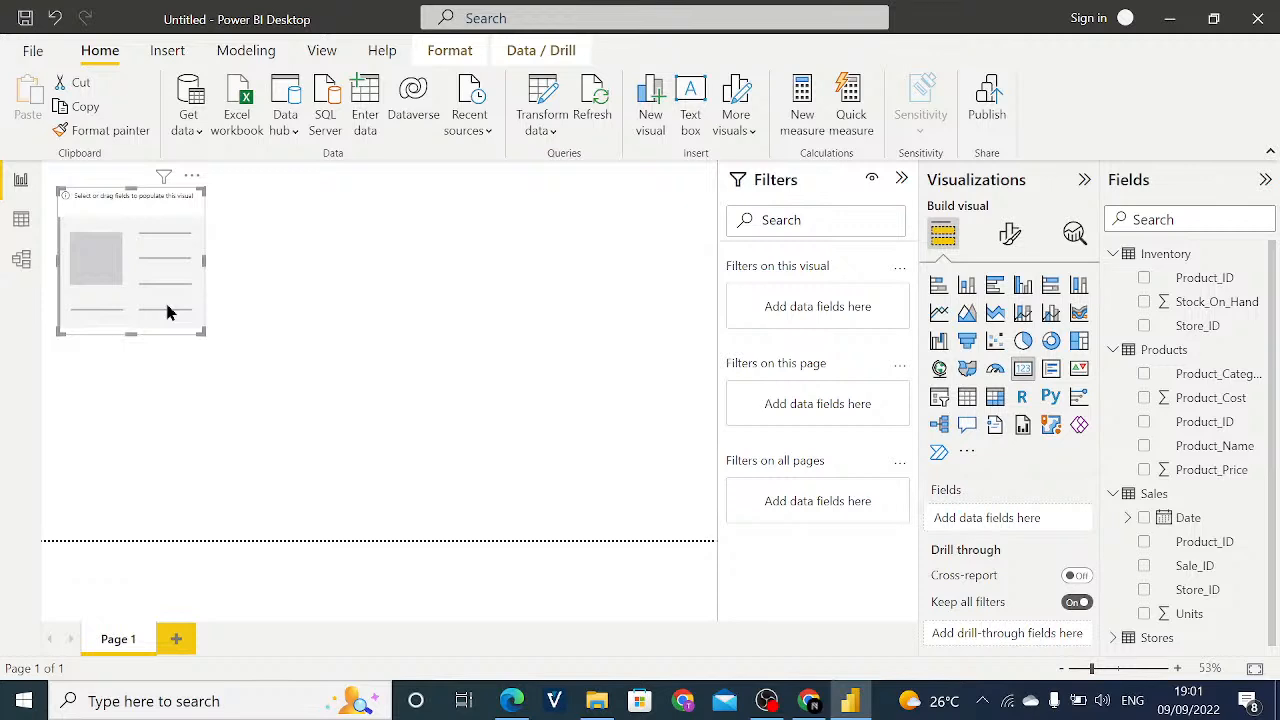
- Enlarge the empty Card visual in width and height, and lower its upper edge to leave room for a heading
left_click_drag(205, 260, 228, 260)
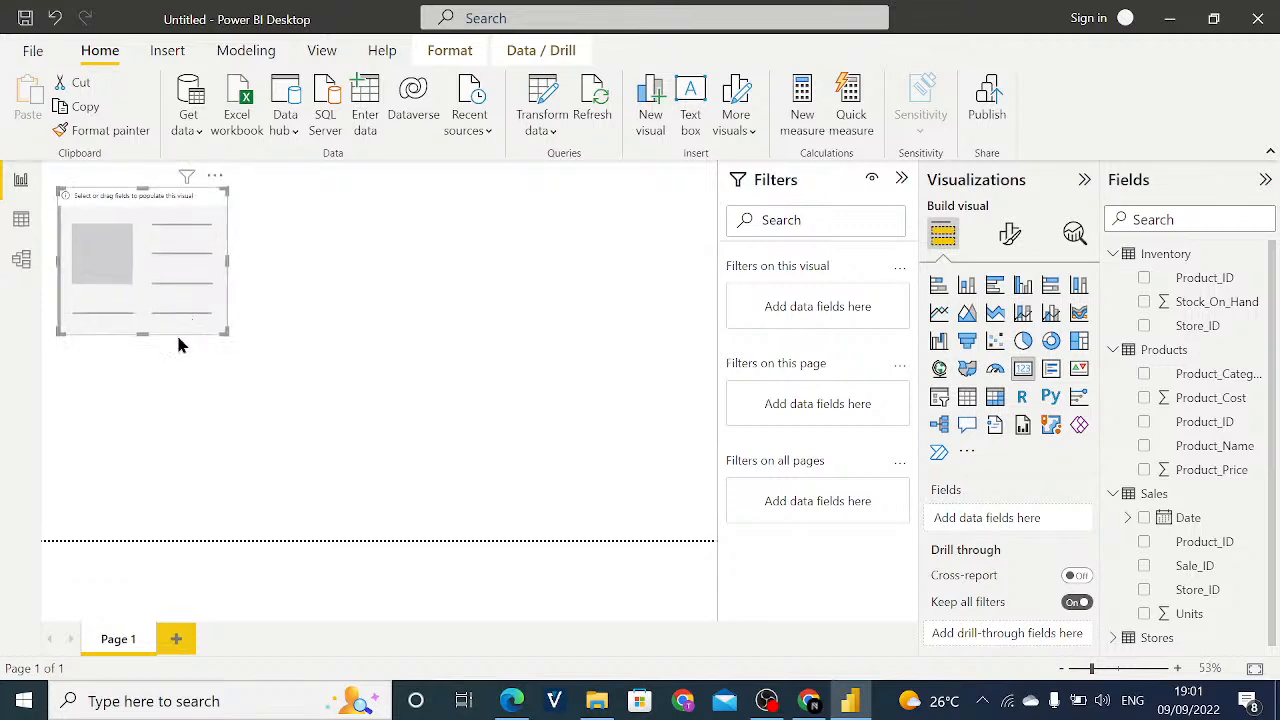
left_click_drag(138, 334, 150, 380)
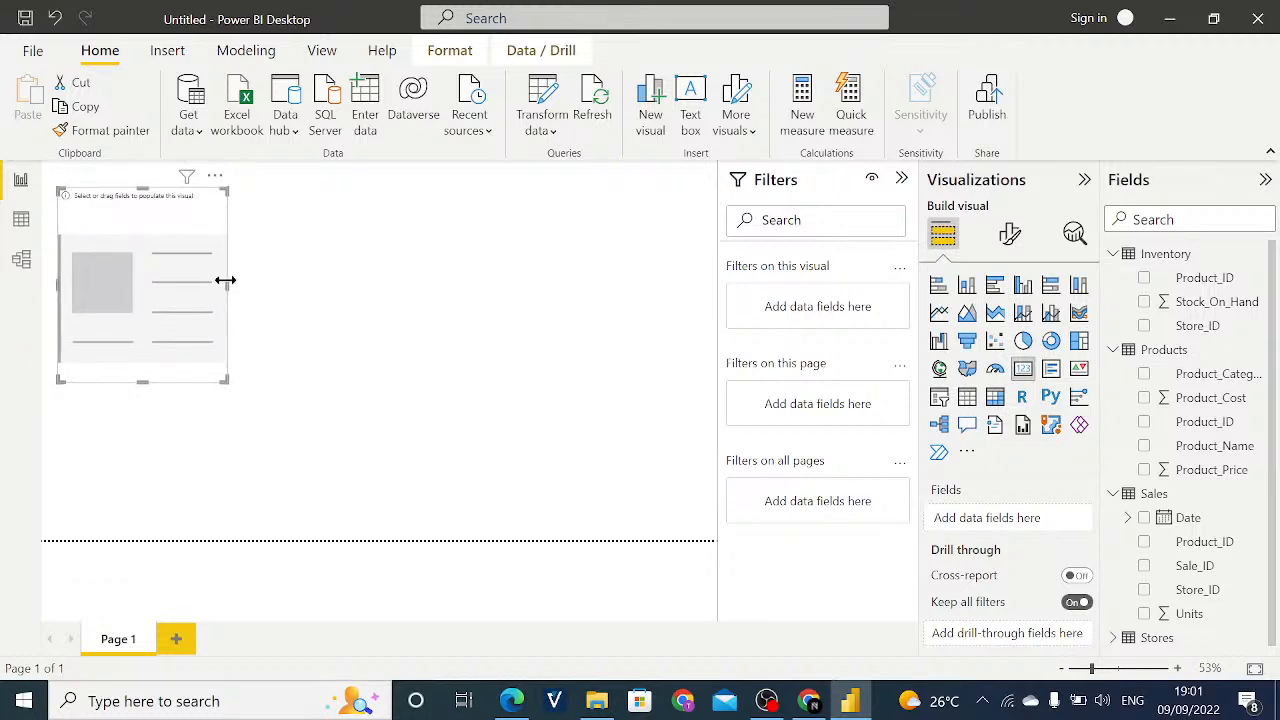
left_click_drag(227, 280, 252, 281)
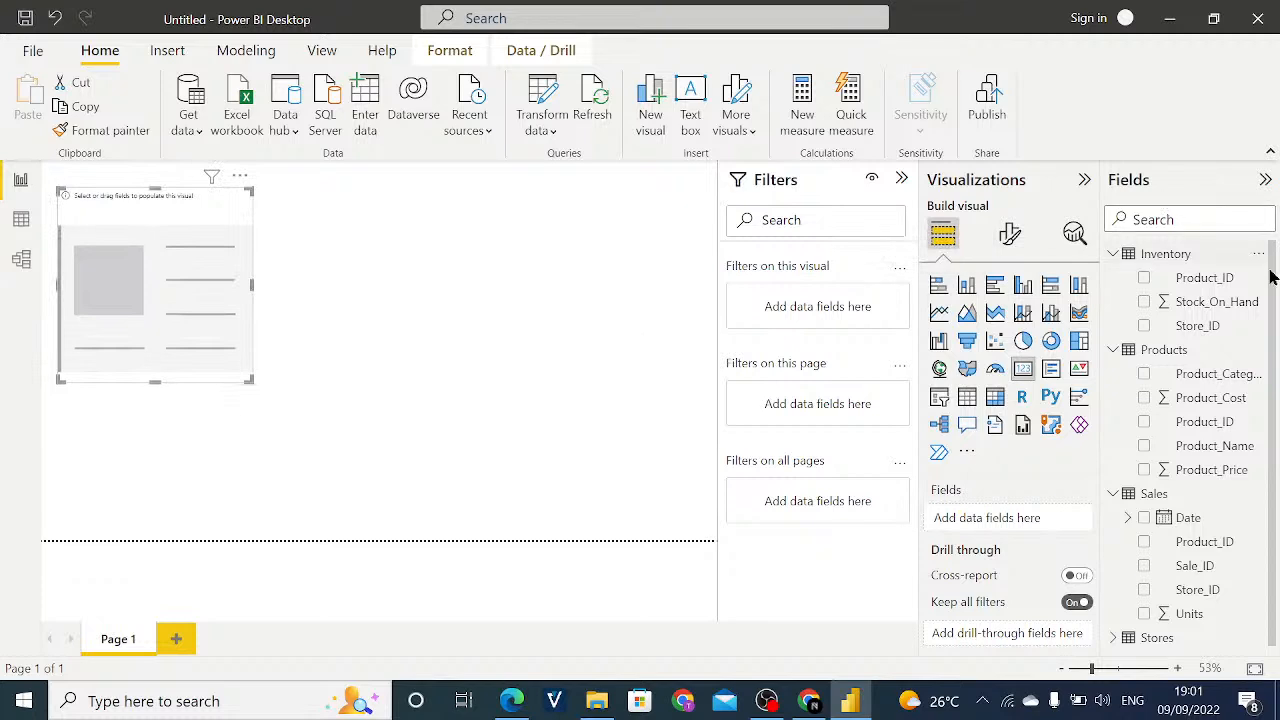
left_click_drag(1275, 306, 1279, 308)
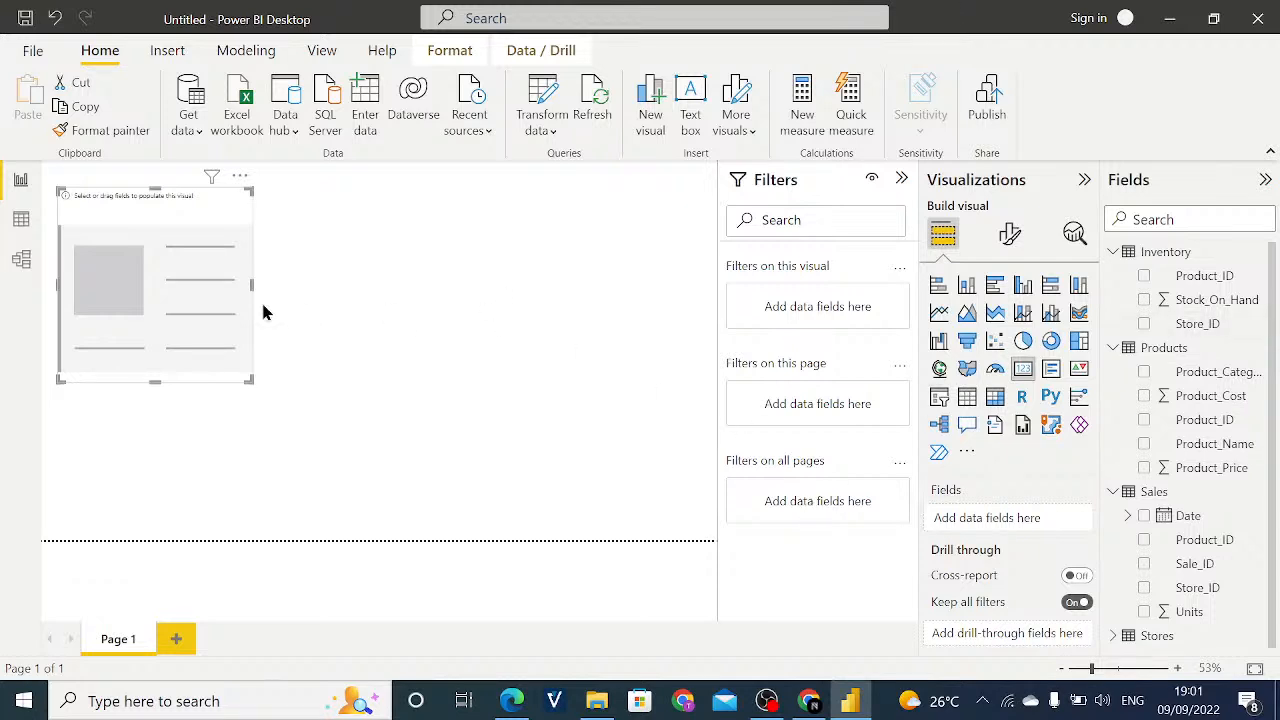
left_click_drag(155, 188, 165, 234)
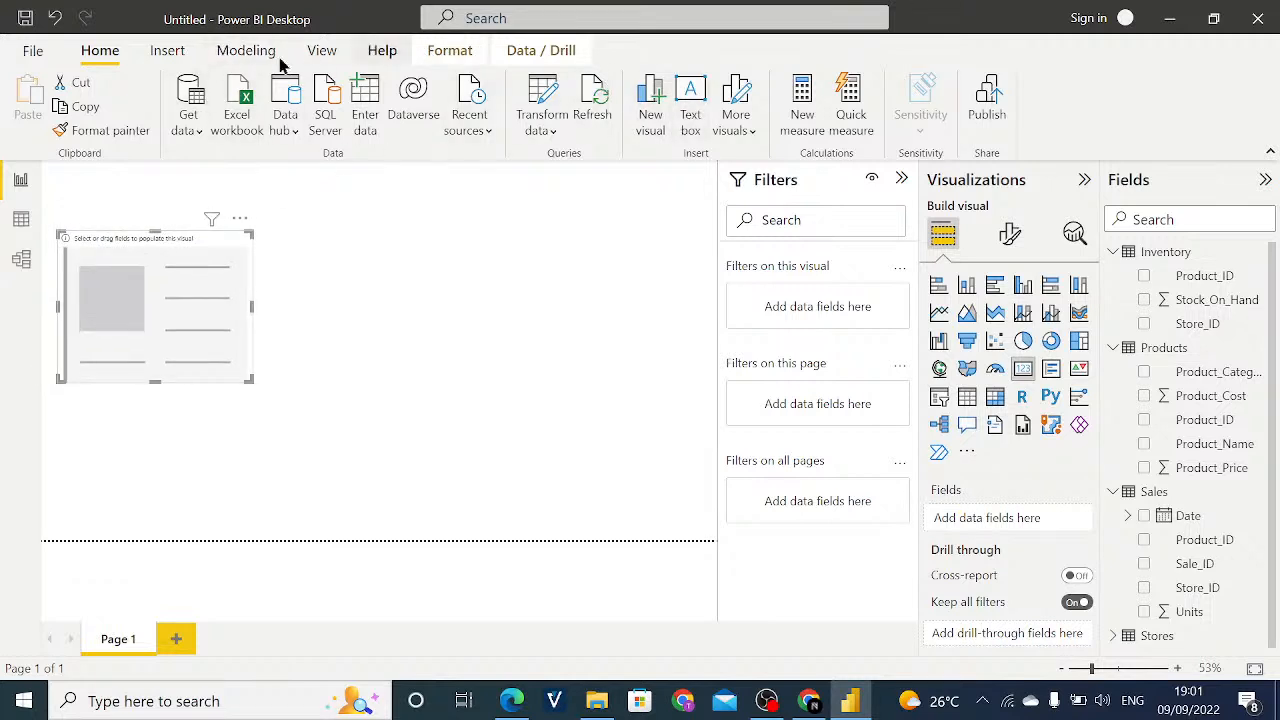
- Insert a text box on Page 1, widen it across most of the visible page, move it over the card and reduce its height
left_click(170, 55)
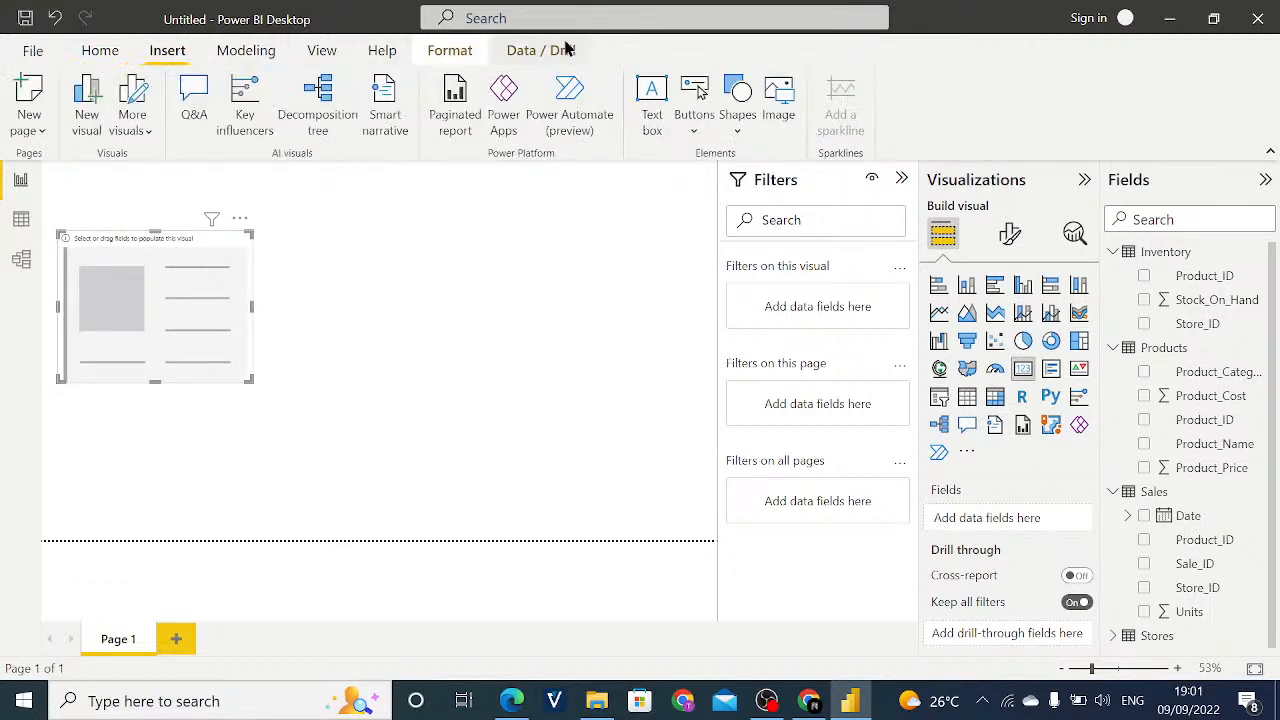
left_click(650, 110)
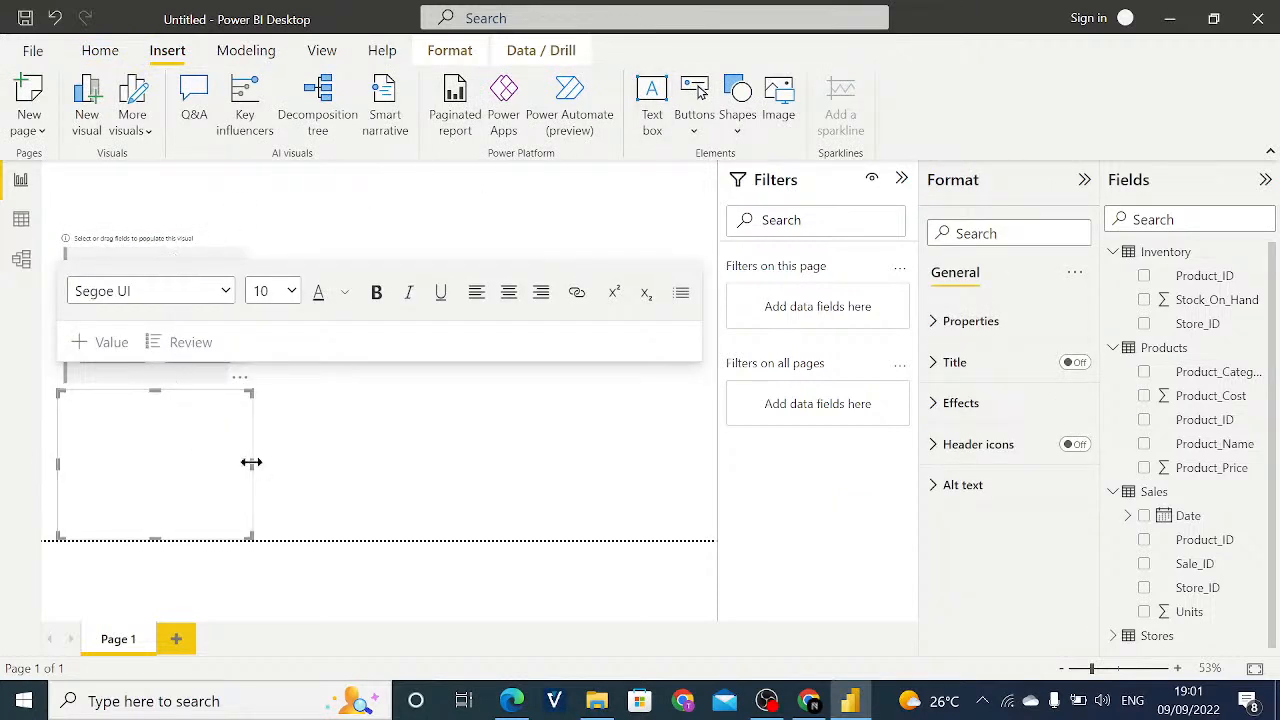
left_click_drag(252, 463, 513, 210)
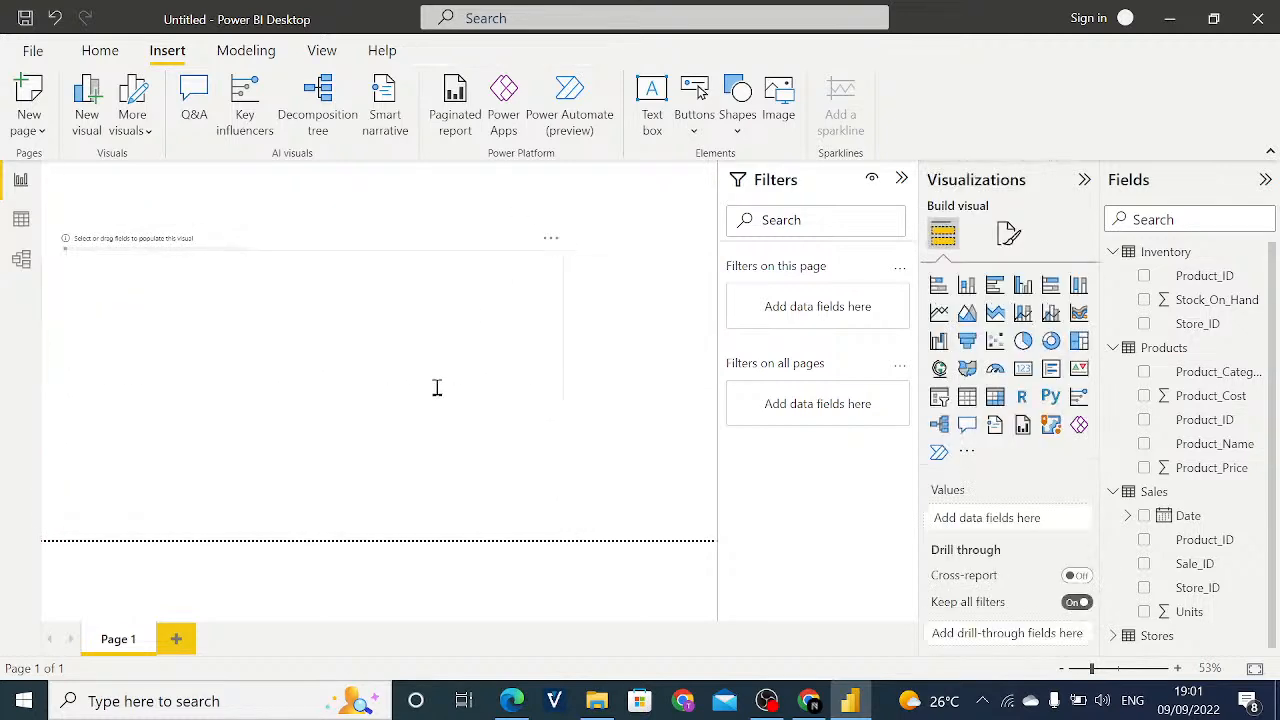
left_click(309, 372)
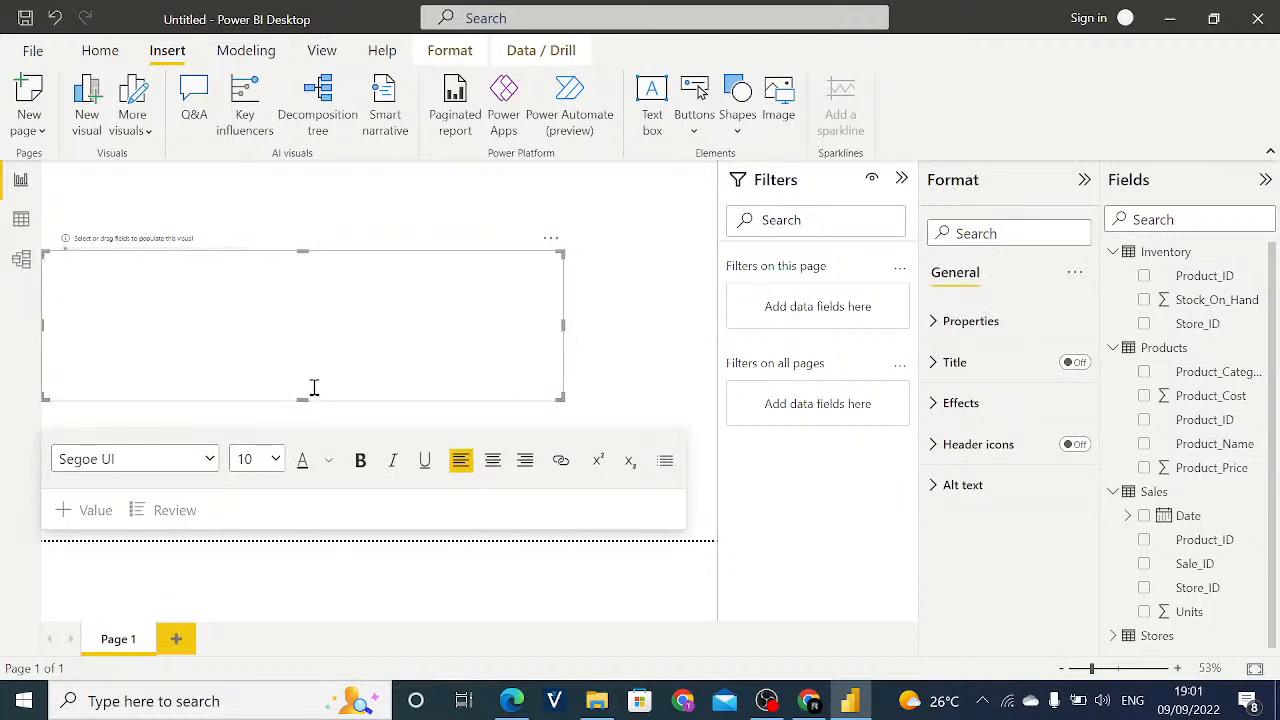
left_click_drag(303, 399, 318, 327)
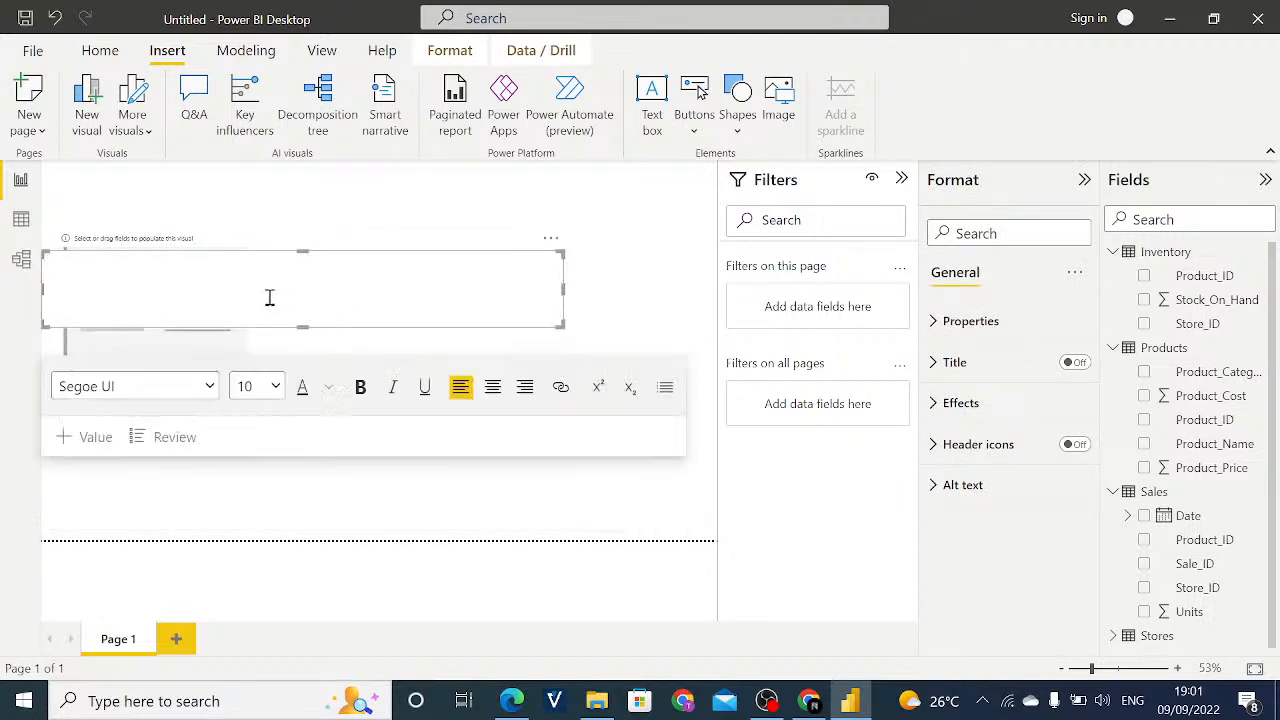
- Enter the title MAVEN TOYS EXPANSION in the text box at font size 40 and start a second line
left_click(276, 385)
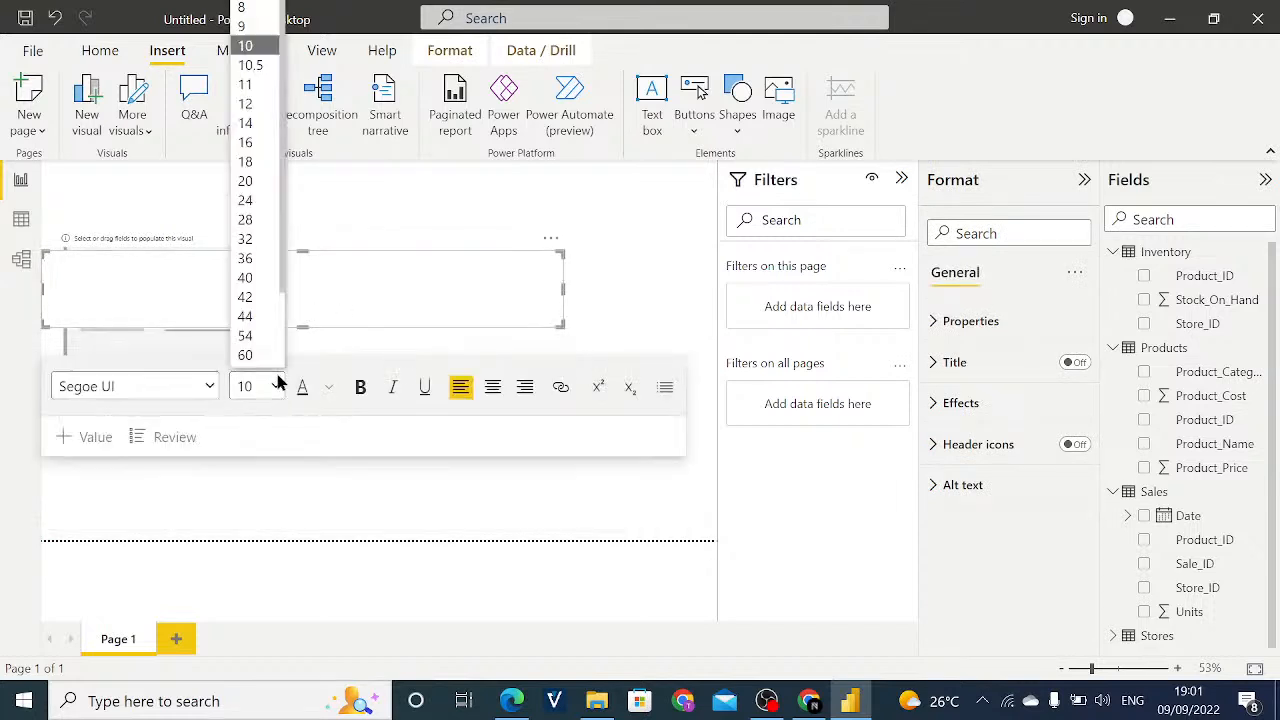
left_click(246, 277)
type("M")
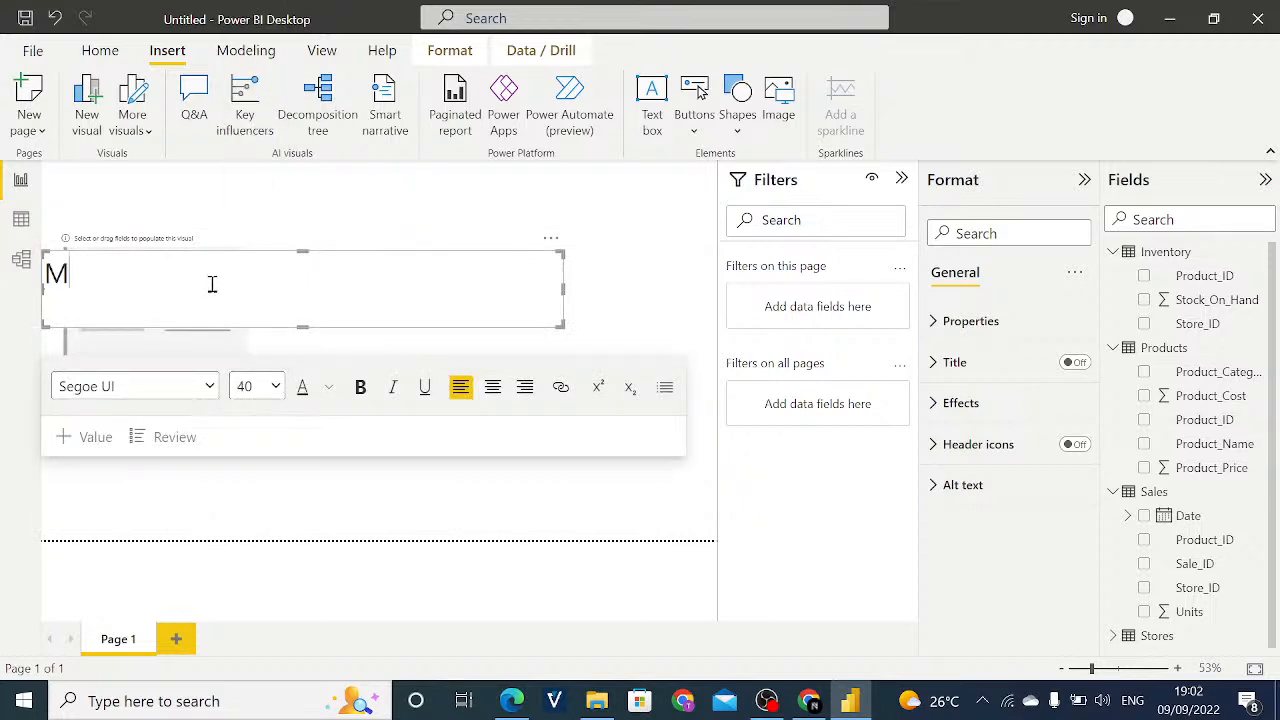
type("AVEN T")
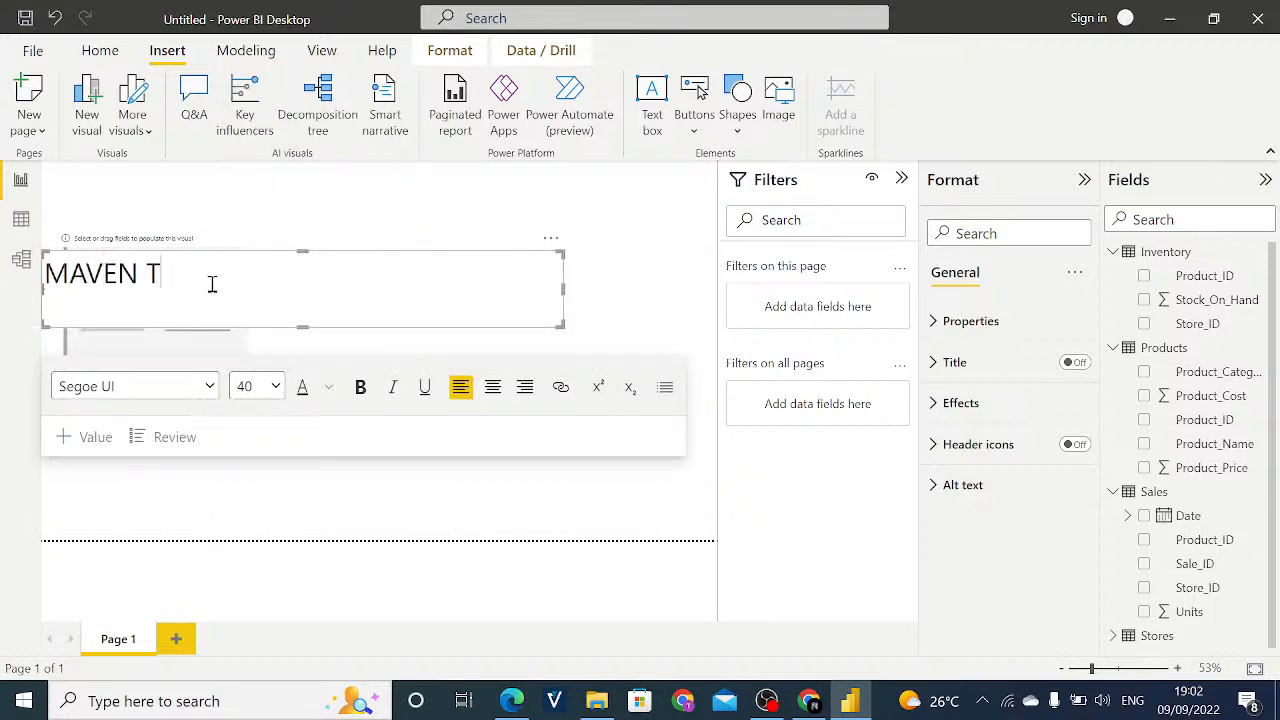
type("OYS EXPANSION")
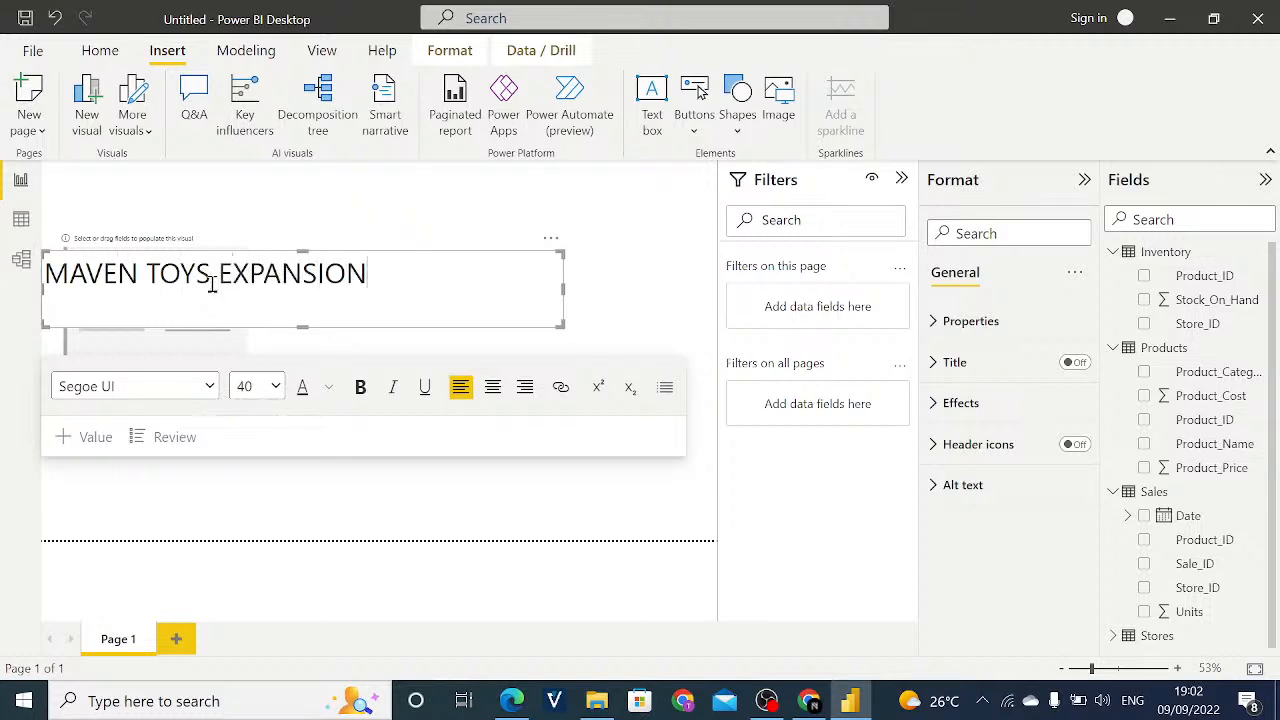
key("Return")
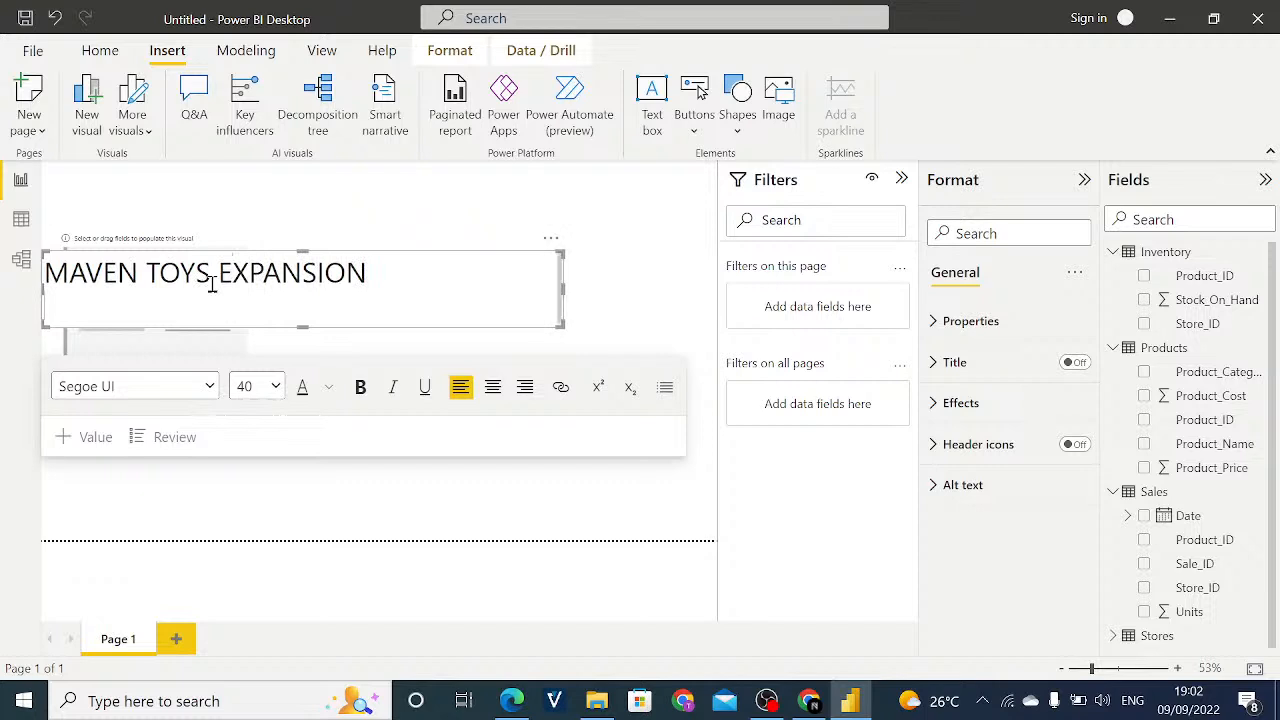
type("S EXP")
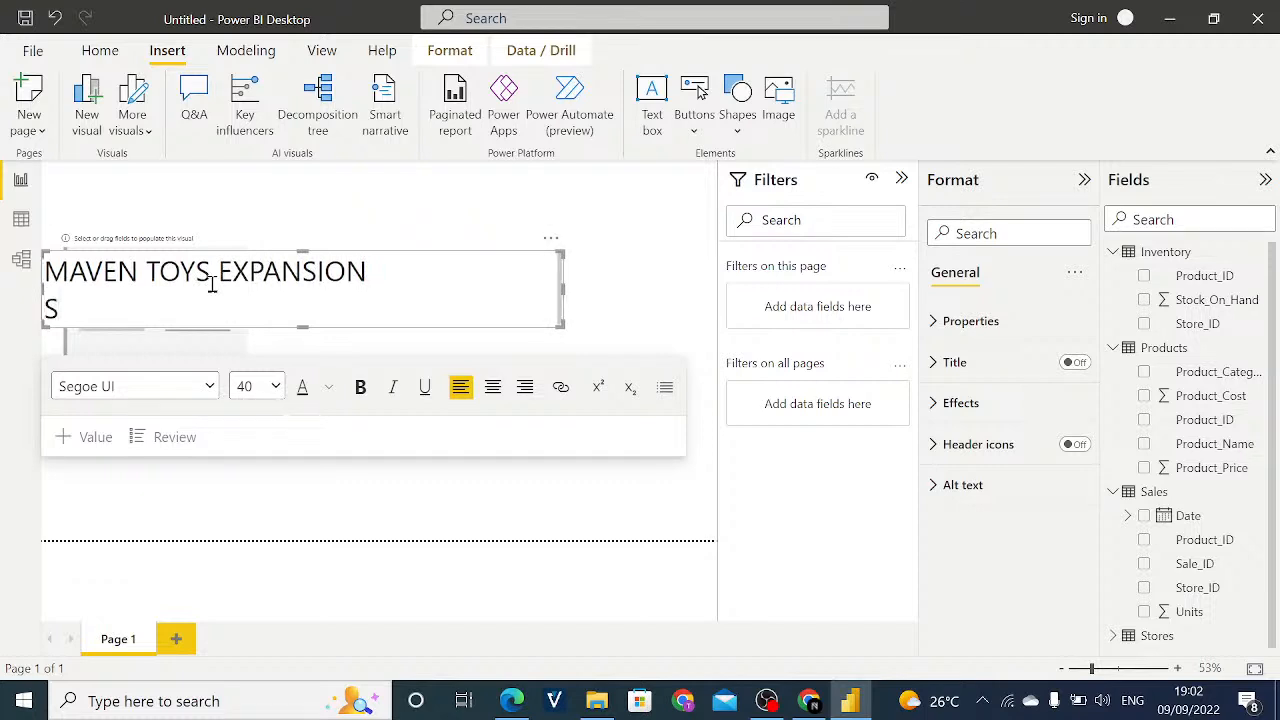
type("A")
key("BackSpace")
type("A")
key("BackSpace")
key("BackSpace")
key("BackSpace")
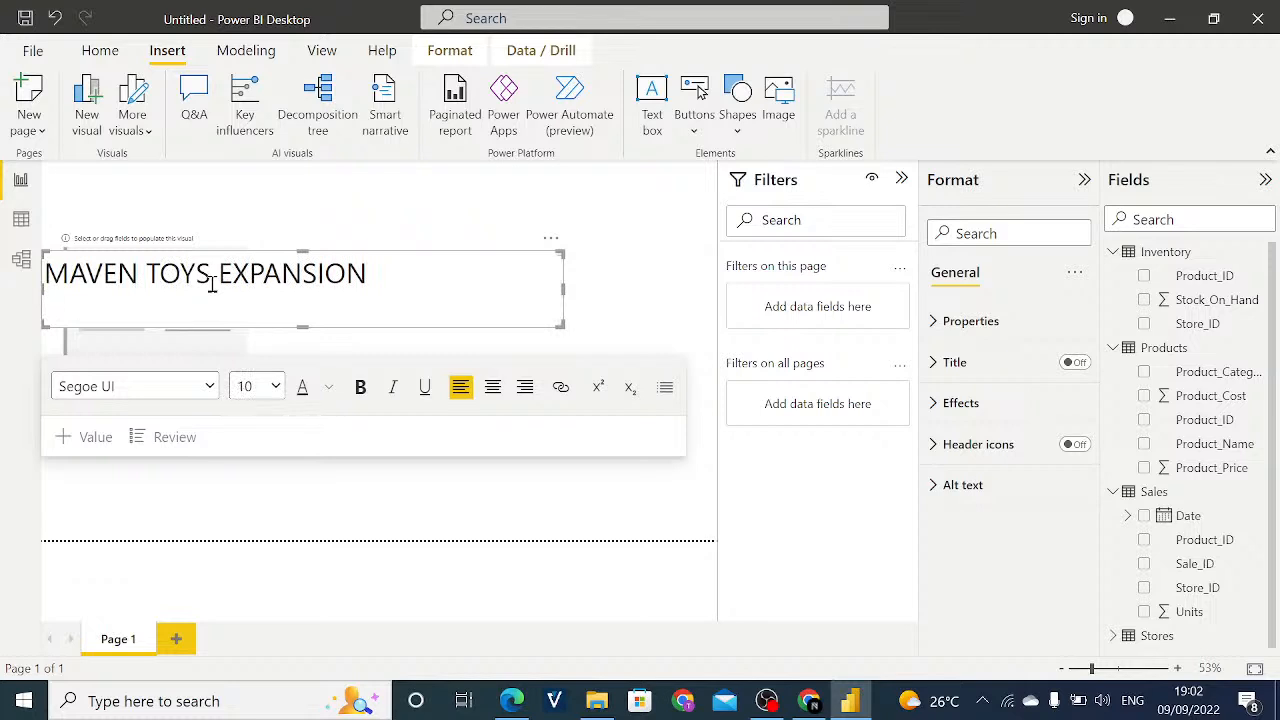
- Add the subtitle SALES & PROFIT ANALYSIS at font size 20 on the line below the title
left_click(263, 394)
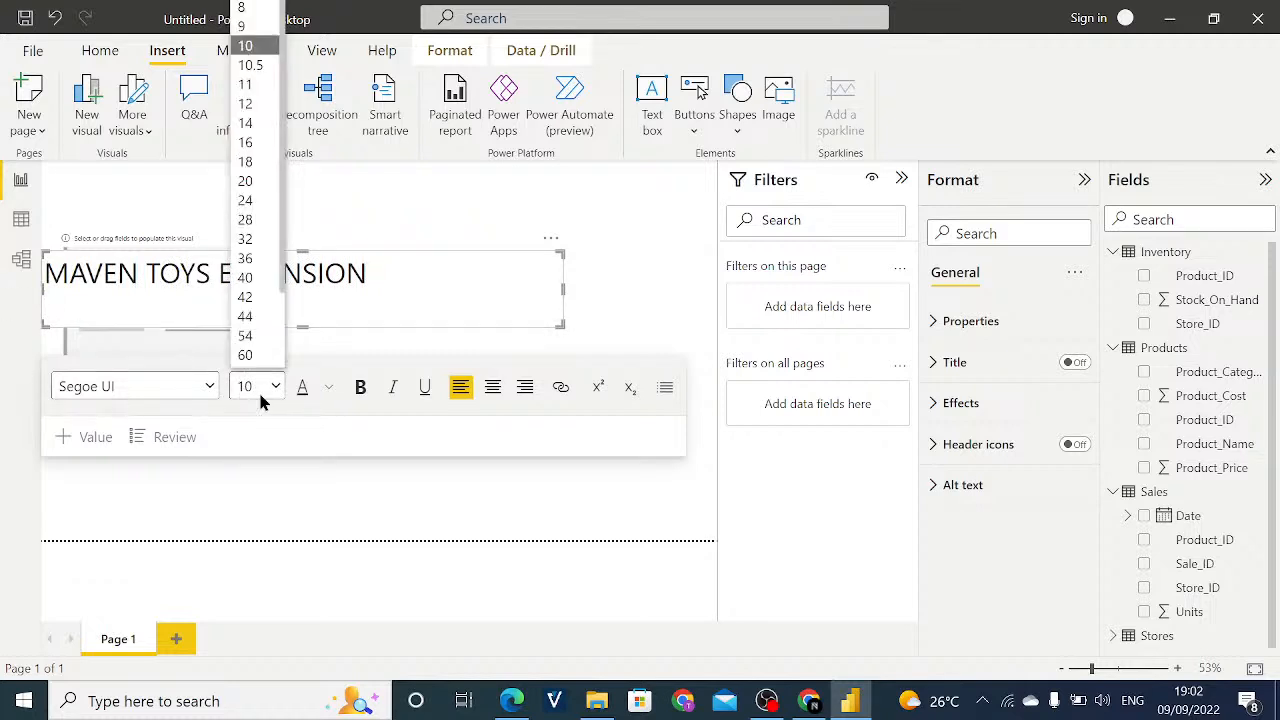
left_click(267, 166)
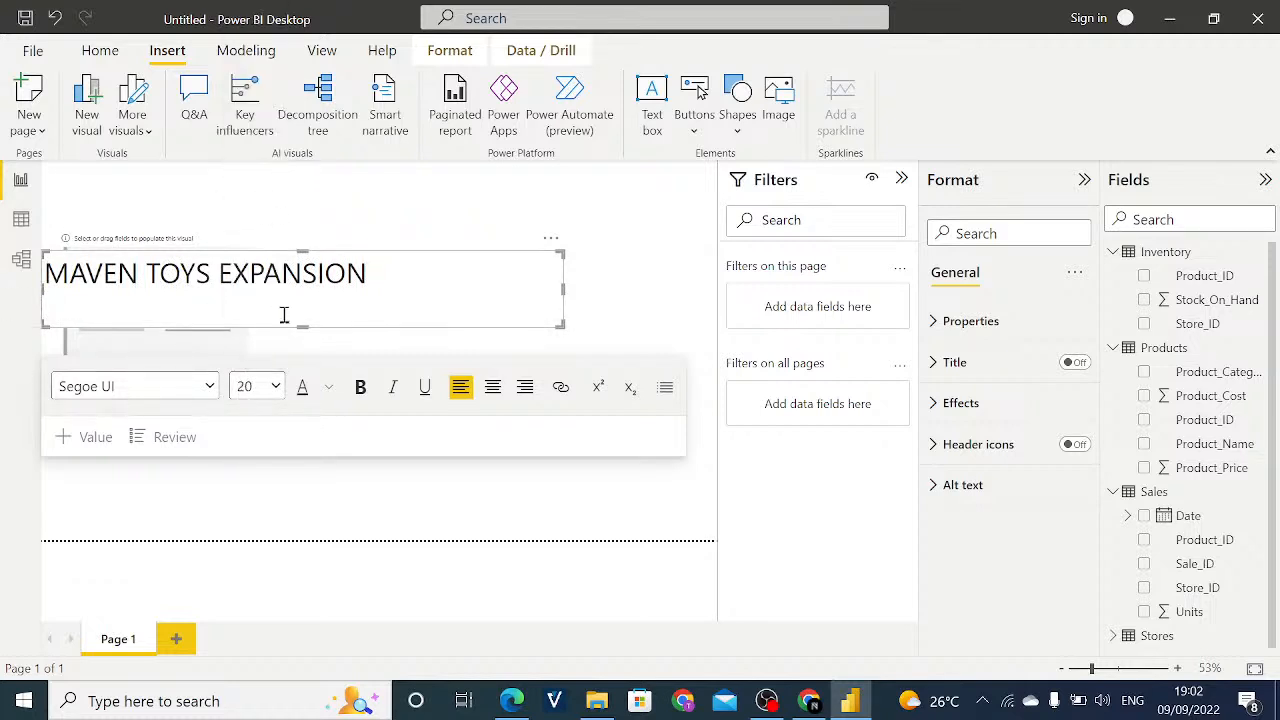
type("SALES & PROFIT ANALYS")
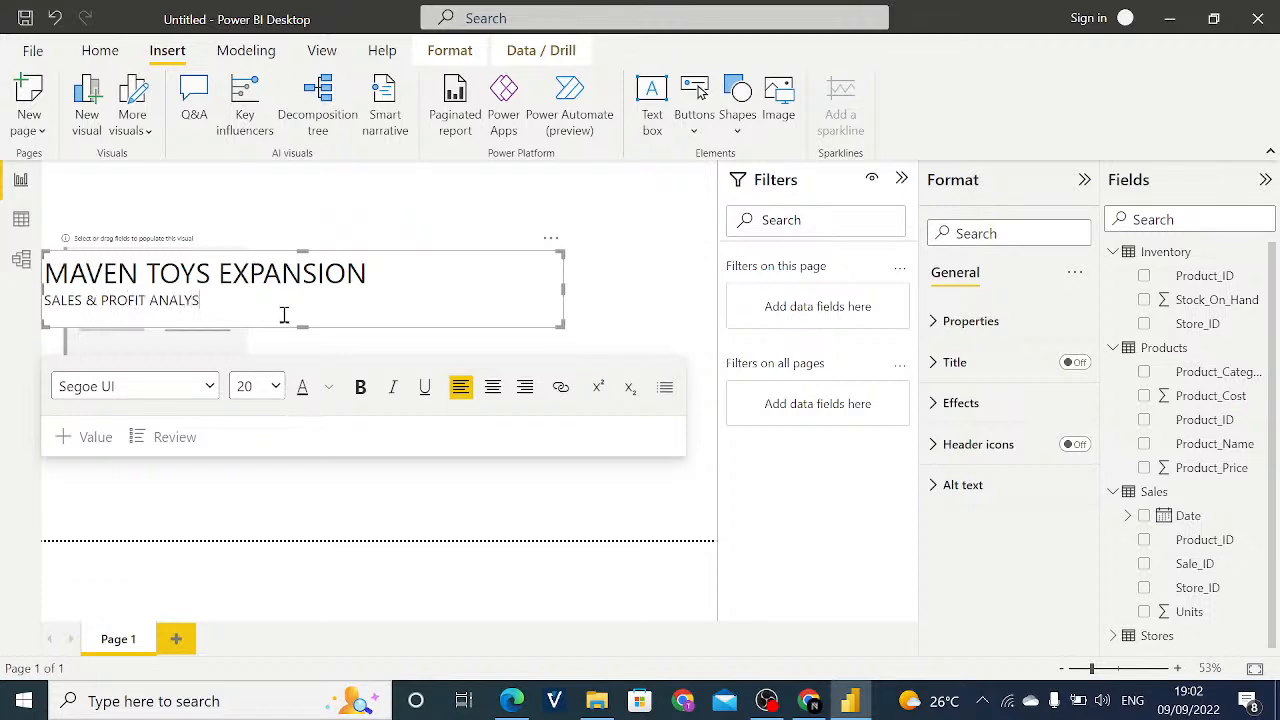
type("IS (")
- Append the period ( JAN 2017 - SEPT 2018) to the end of the subtitle
type("JAN 2017 - SEPT 2018)")
- Fit the title text box at the page's upper edge, aligned with the card's left side, and shift the card slightly down beneath it
left_click_drag(551, 246, 560, 157)
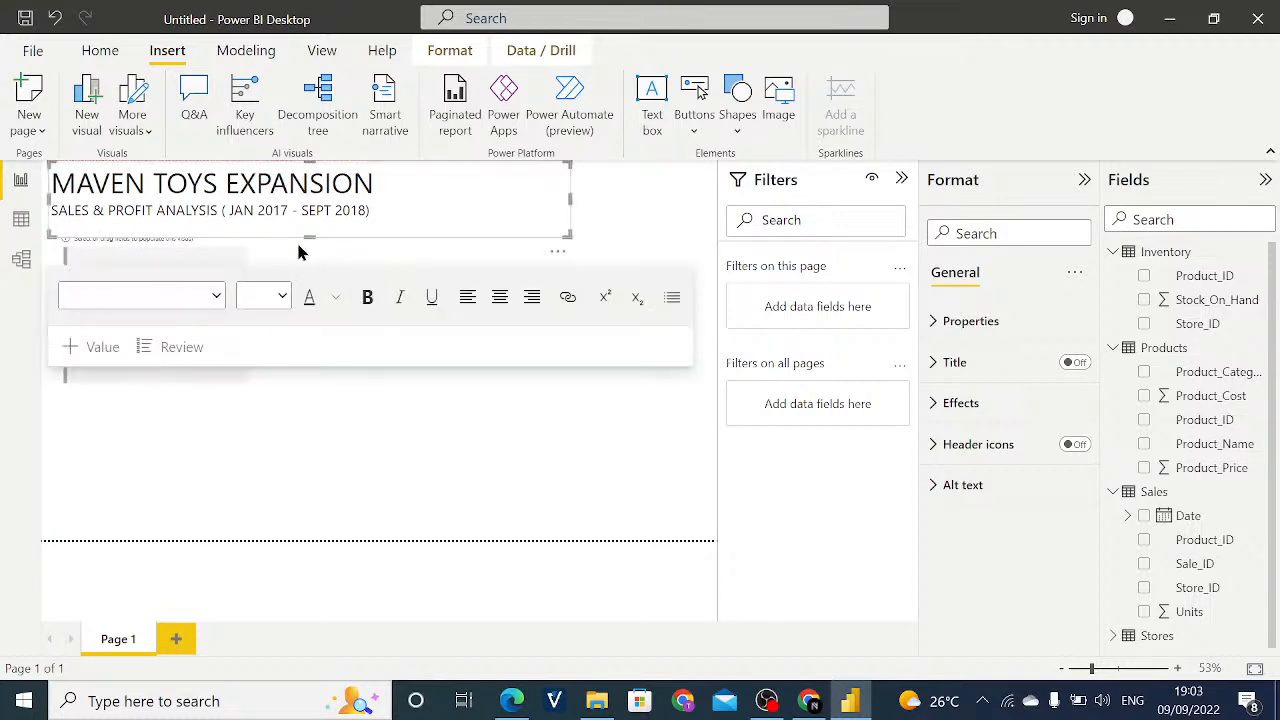
mouse_move(307, 234)
left_mouse_down()
mouse_move(322, 195)
mouse_move(323, 226)
left_mouse_up()
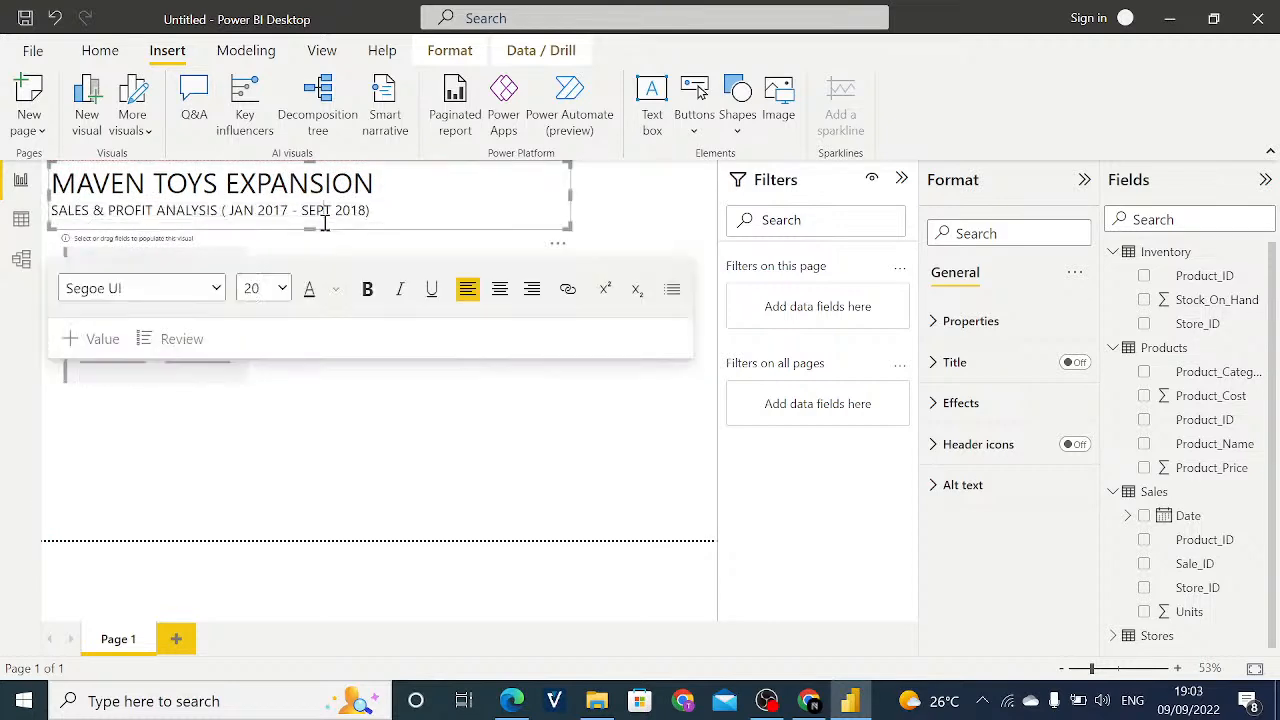
left_click(290, 491)
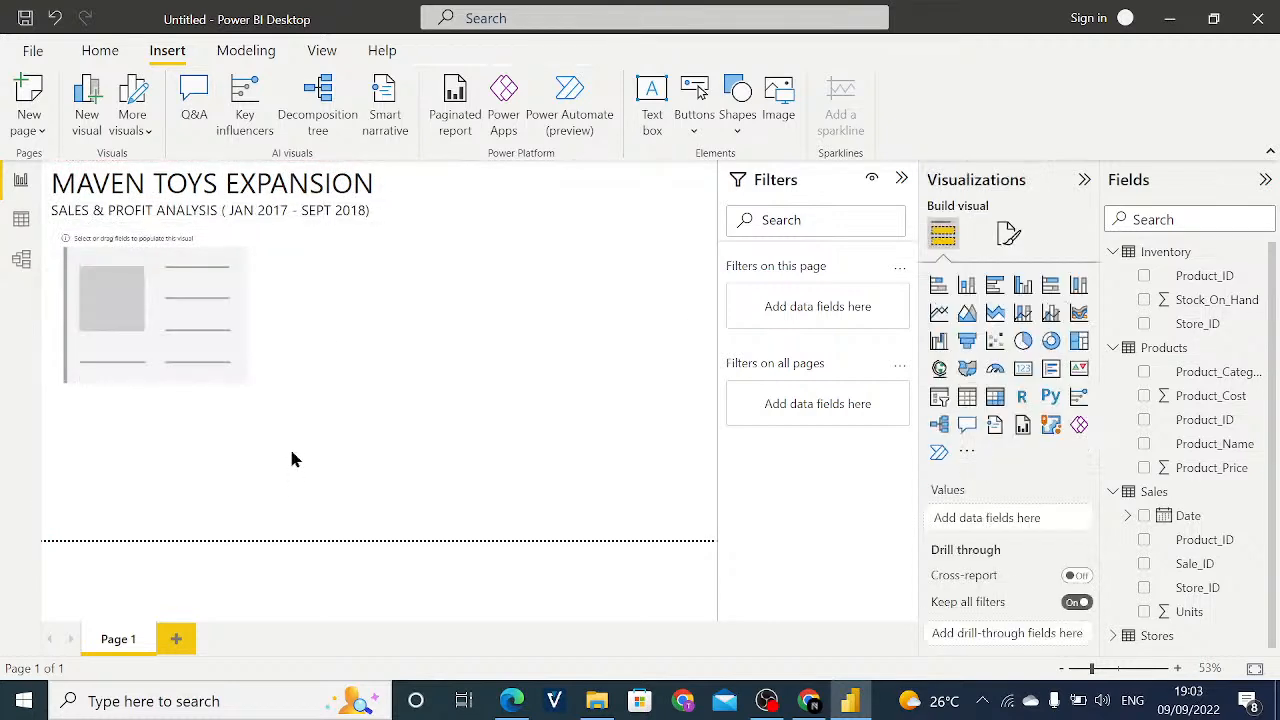
left_click(318, 208)
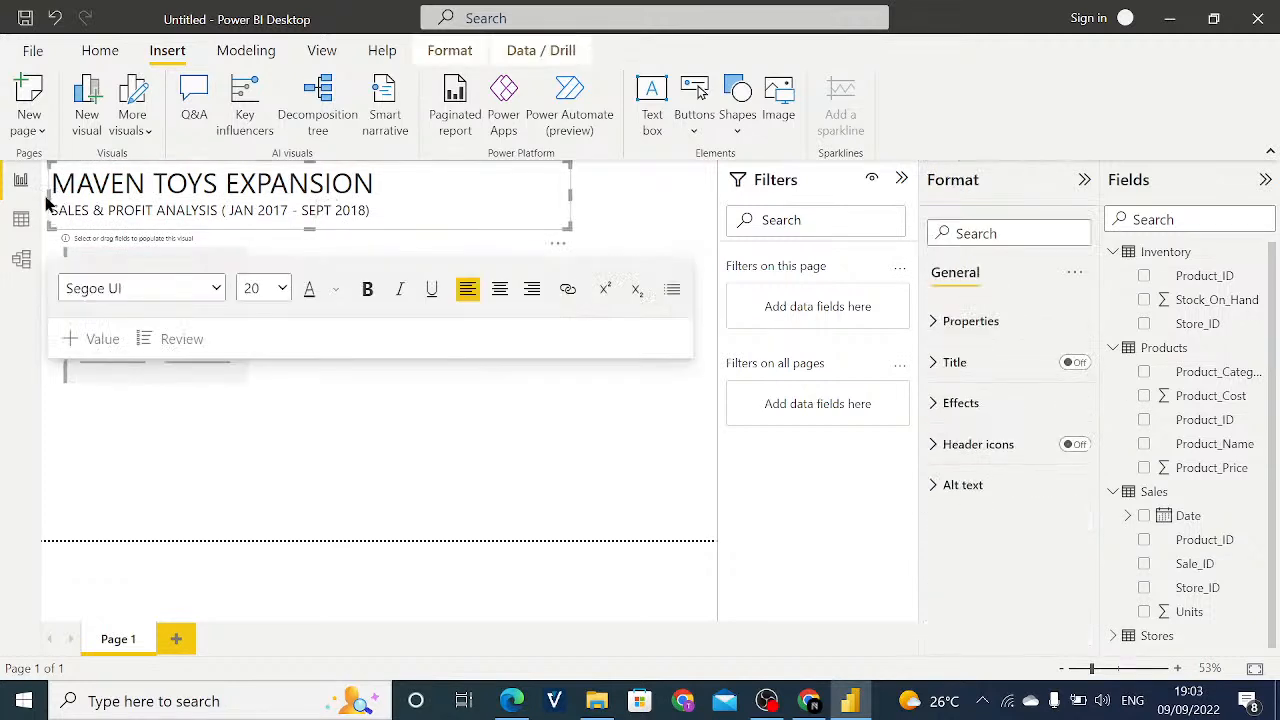
left_click_drag(42, 195, 52, 195)
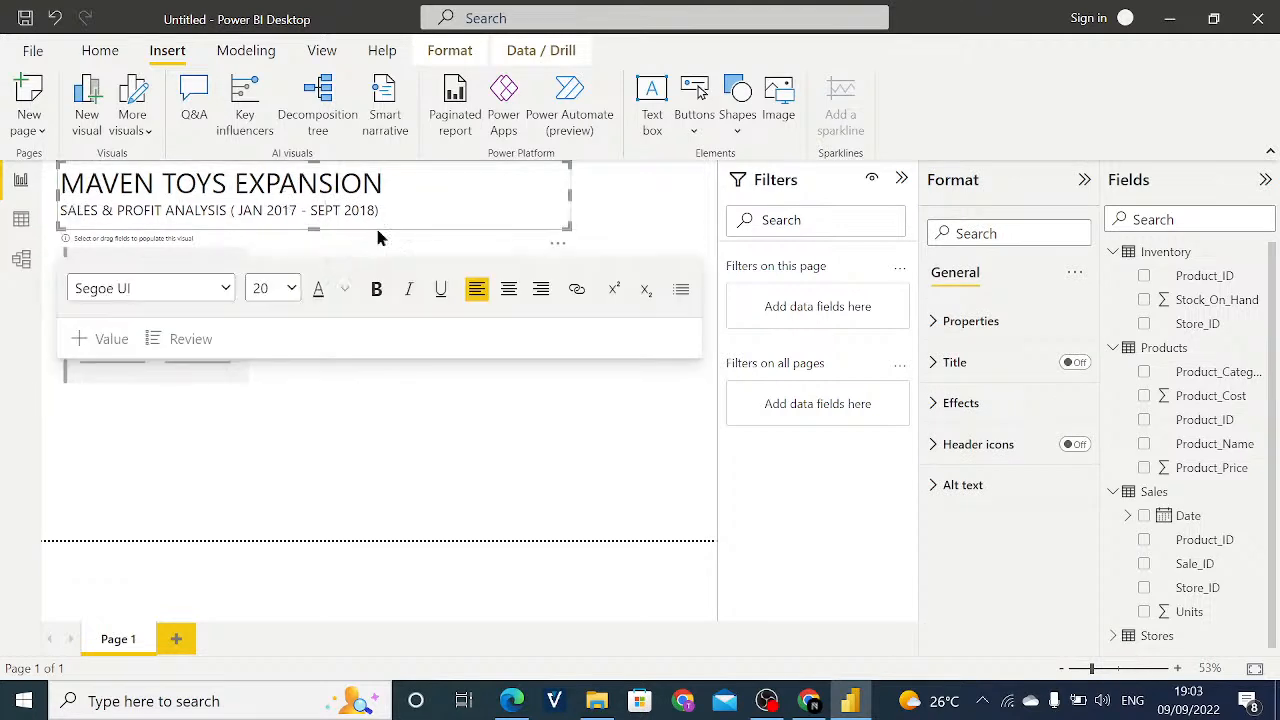
left_click(177, 536)
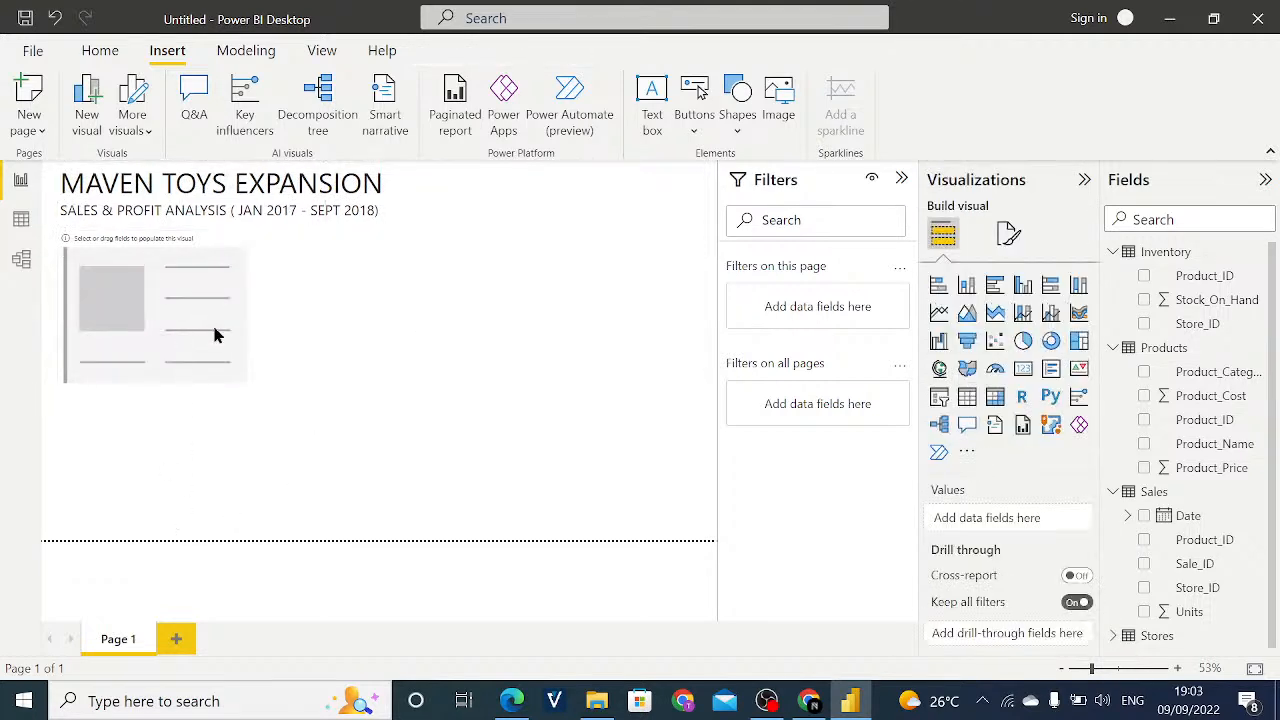
left_click_drag(212, 325, 209, 346)
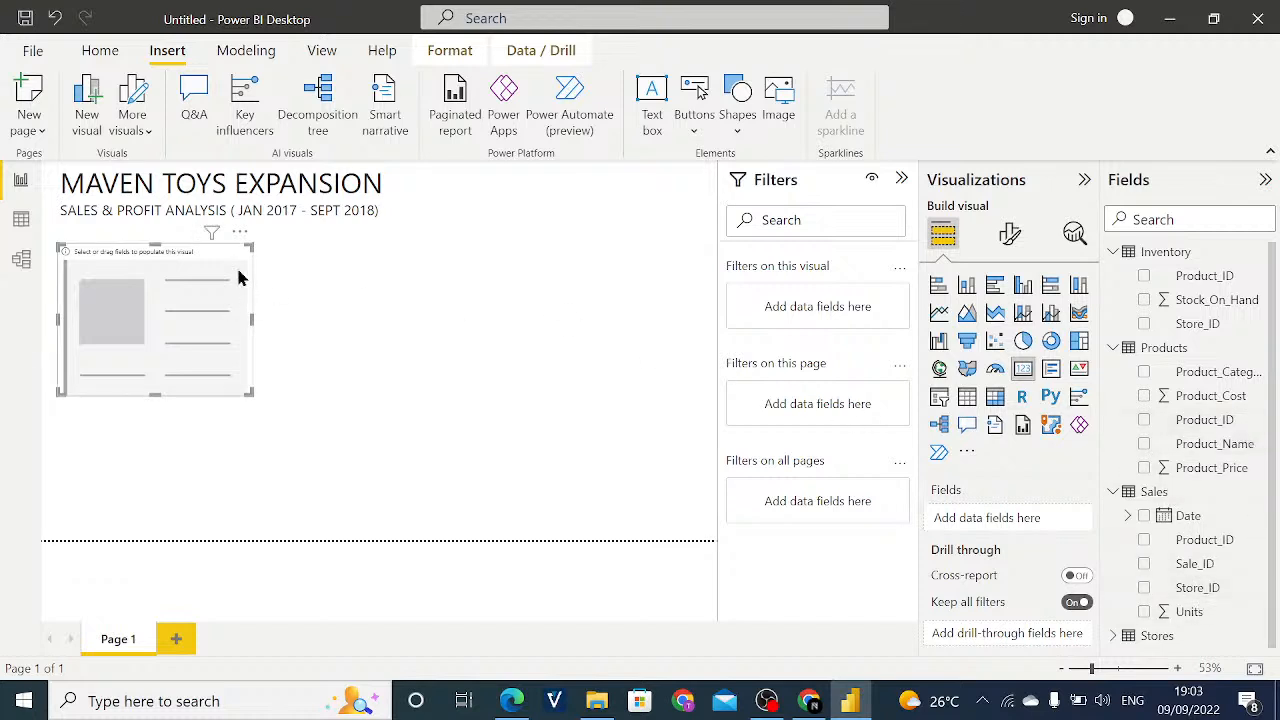
- Switch to the data view and display the rows of the Sales table
left_click(22, 226)
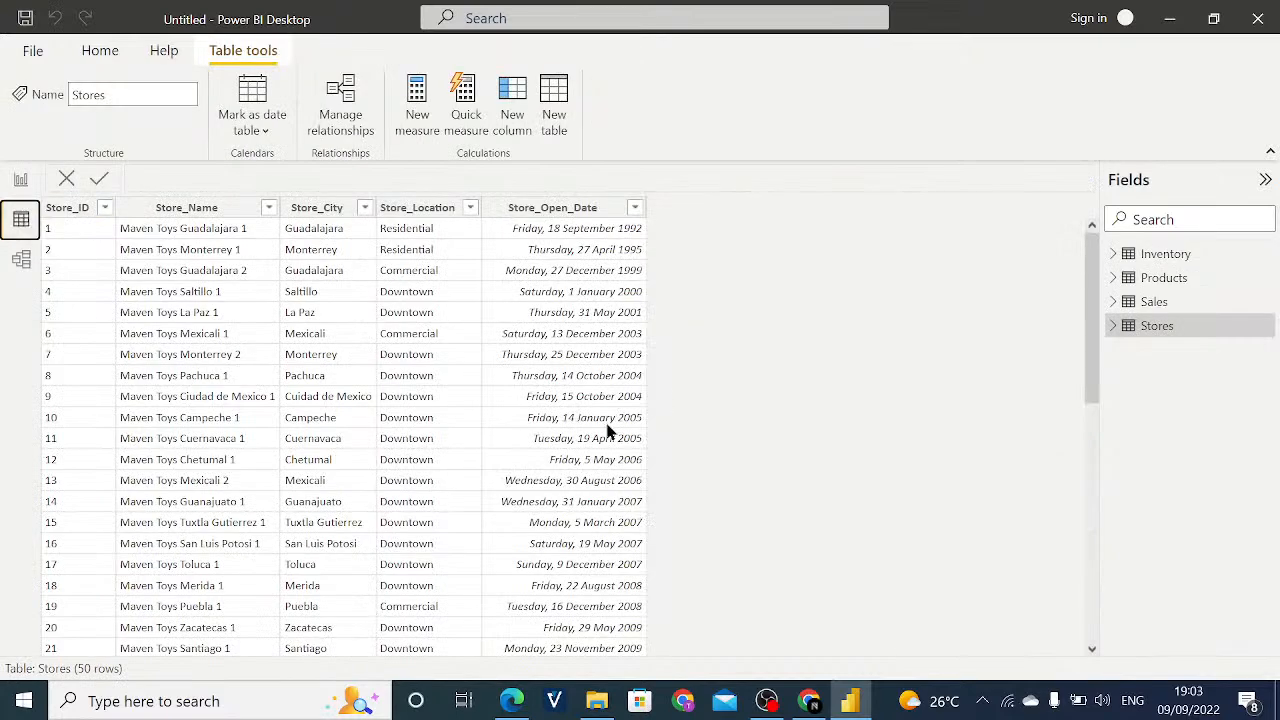
left_click(1160, 304)
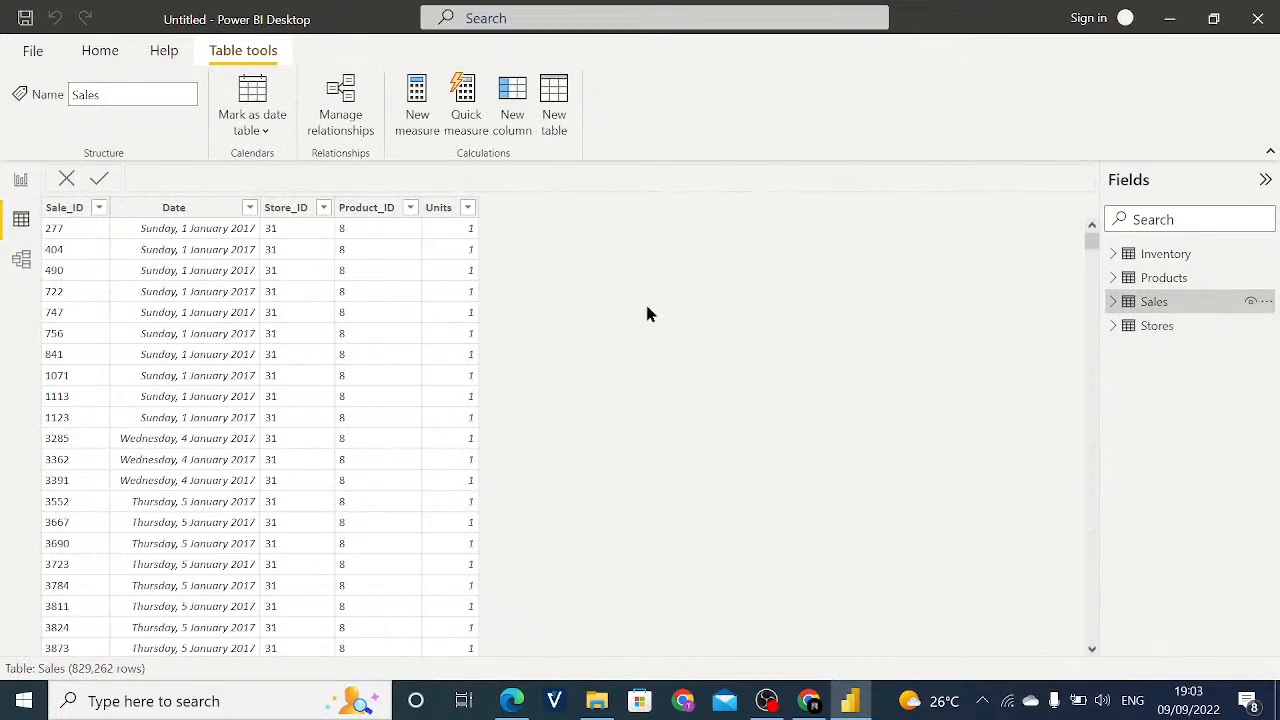
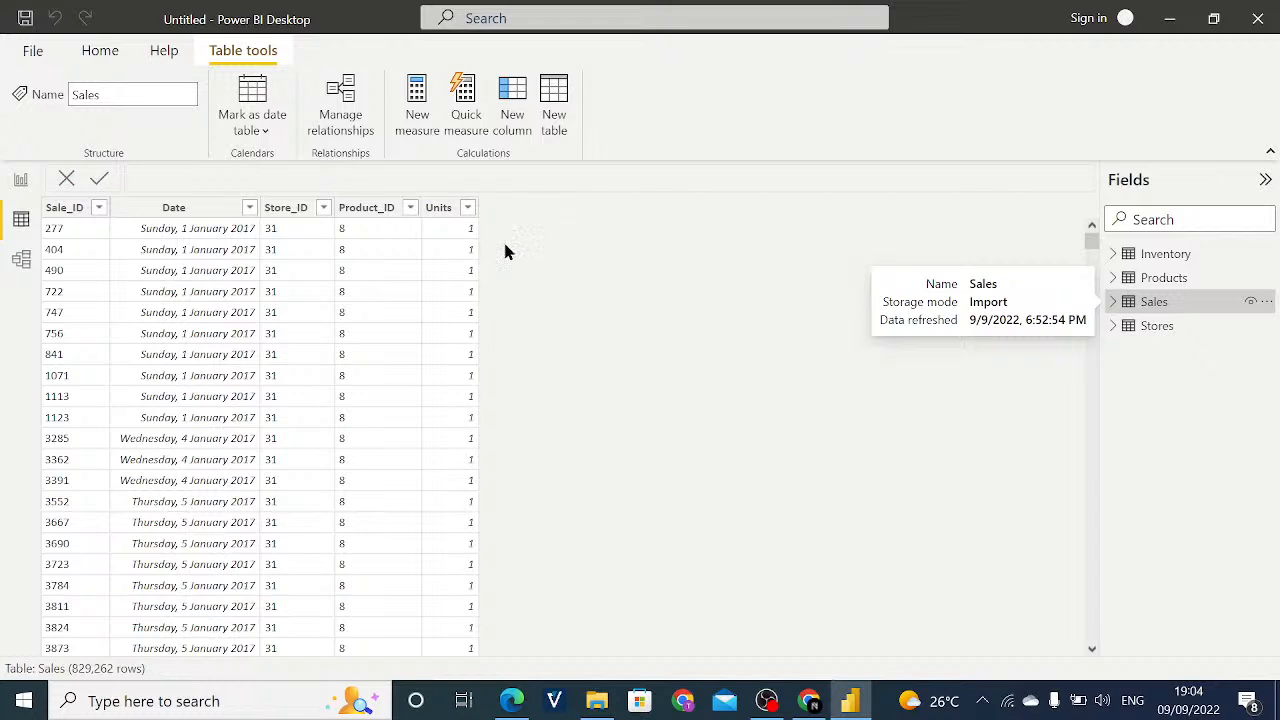
- Format the Product_Cost and Product_Price columns of the Products table as dollar currency
left_click(1147, 279)
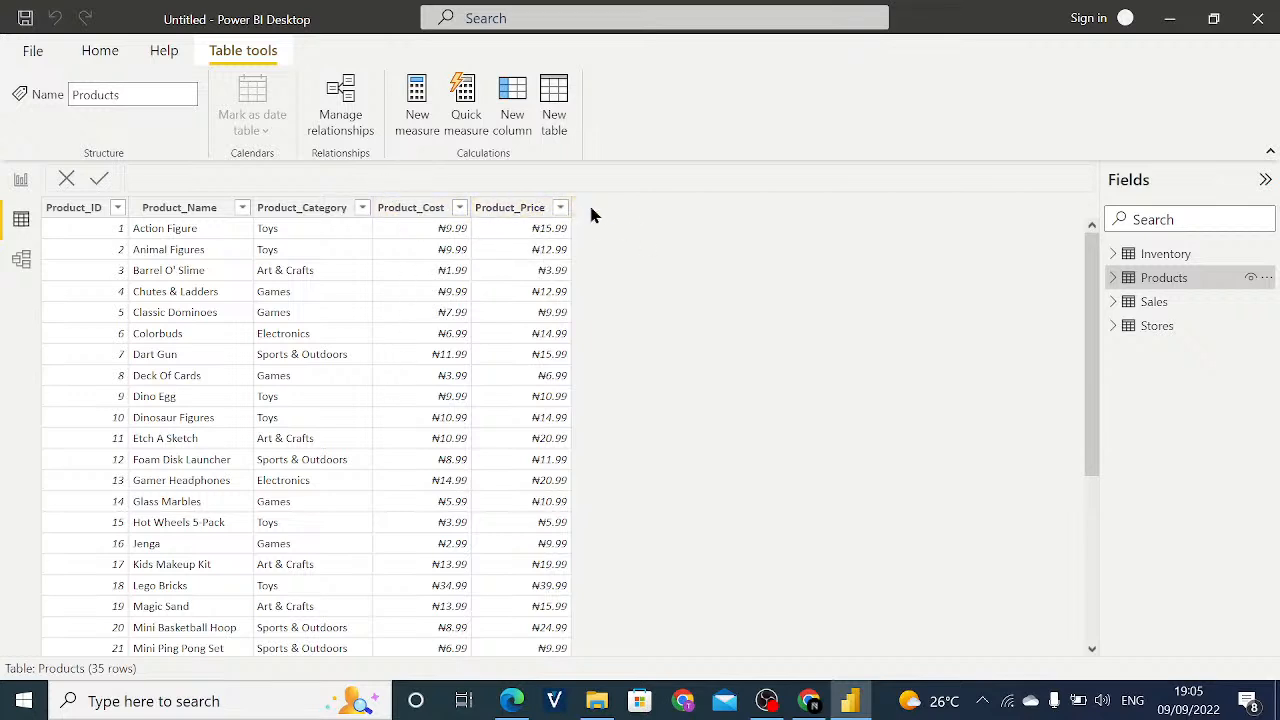
left_click(433, 214)
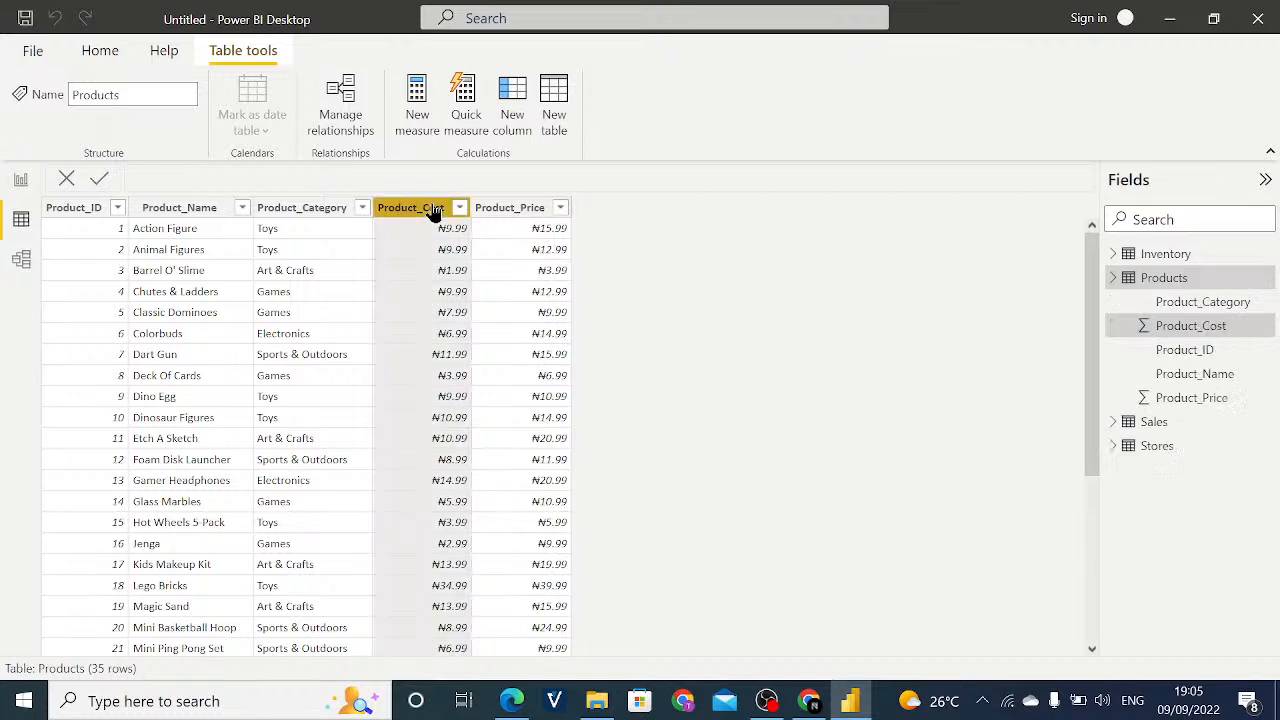
left_click(1211, 335)
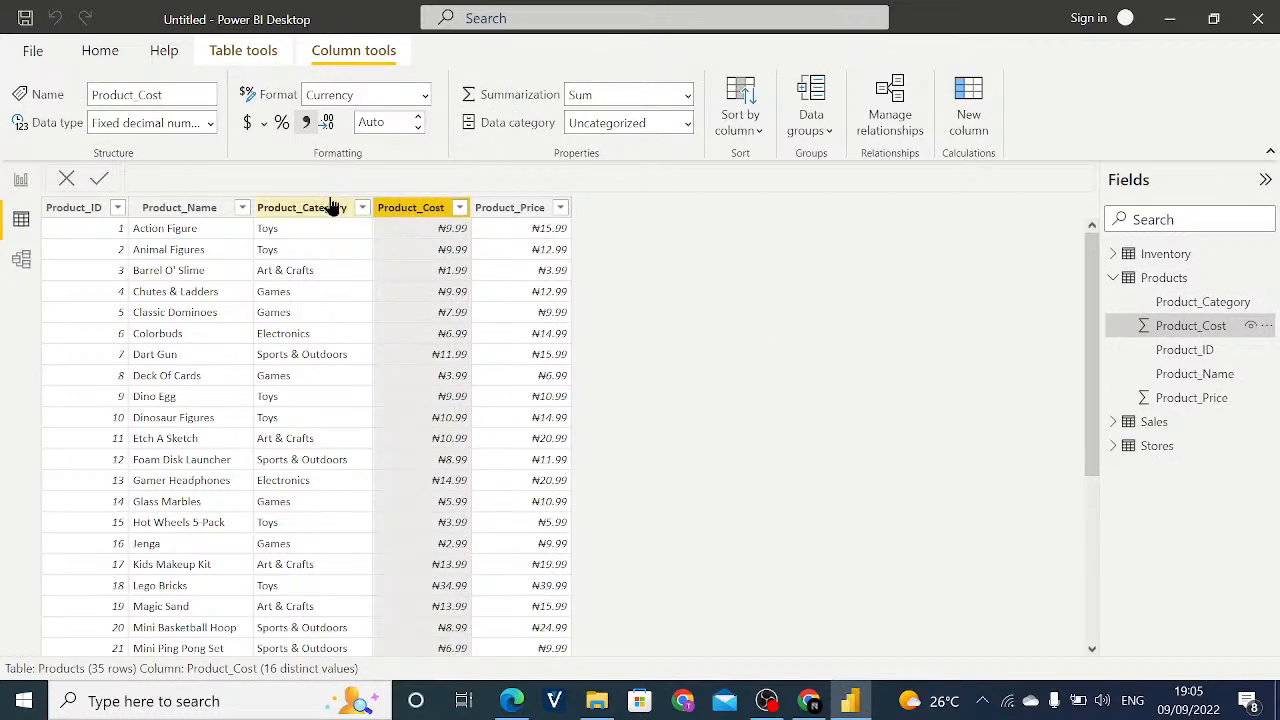
left_click(249, 125)
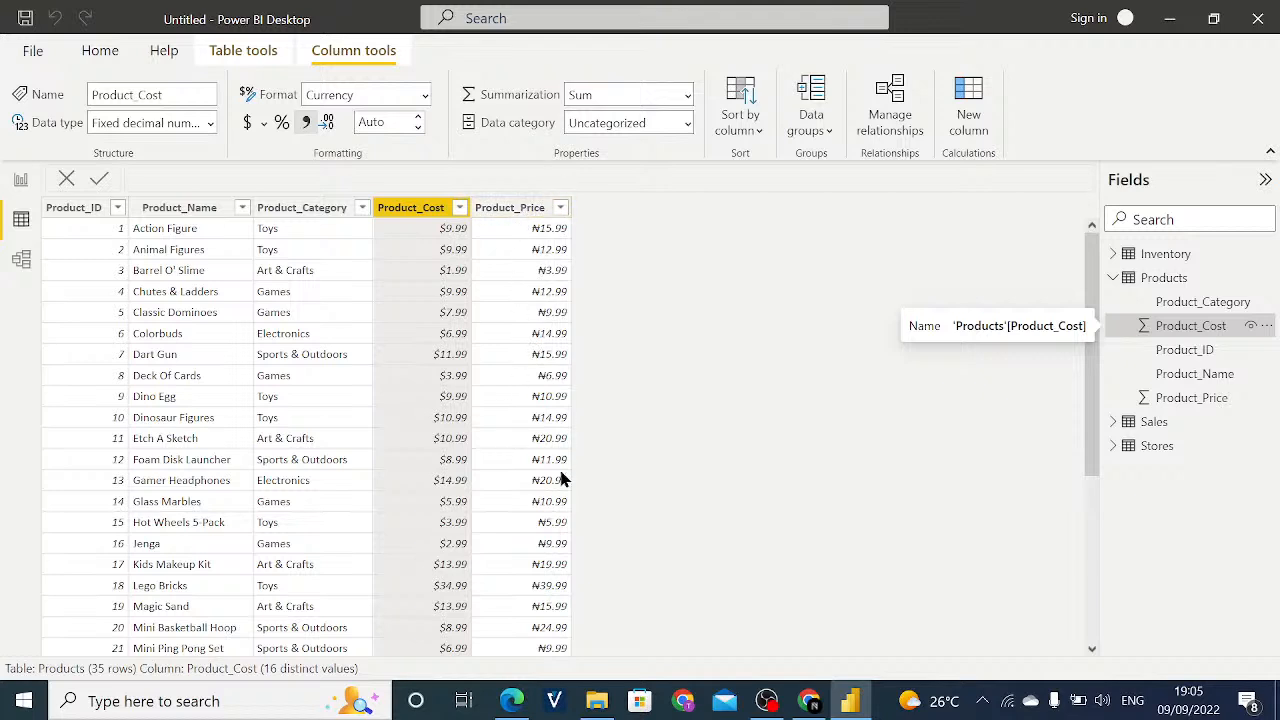
left_click(517, 216)
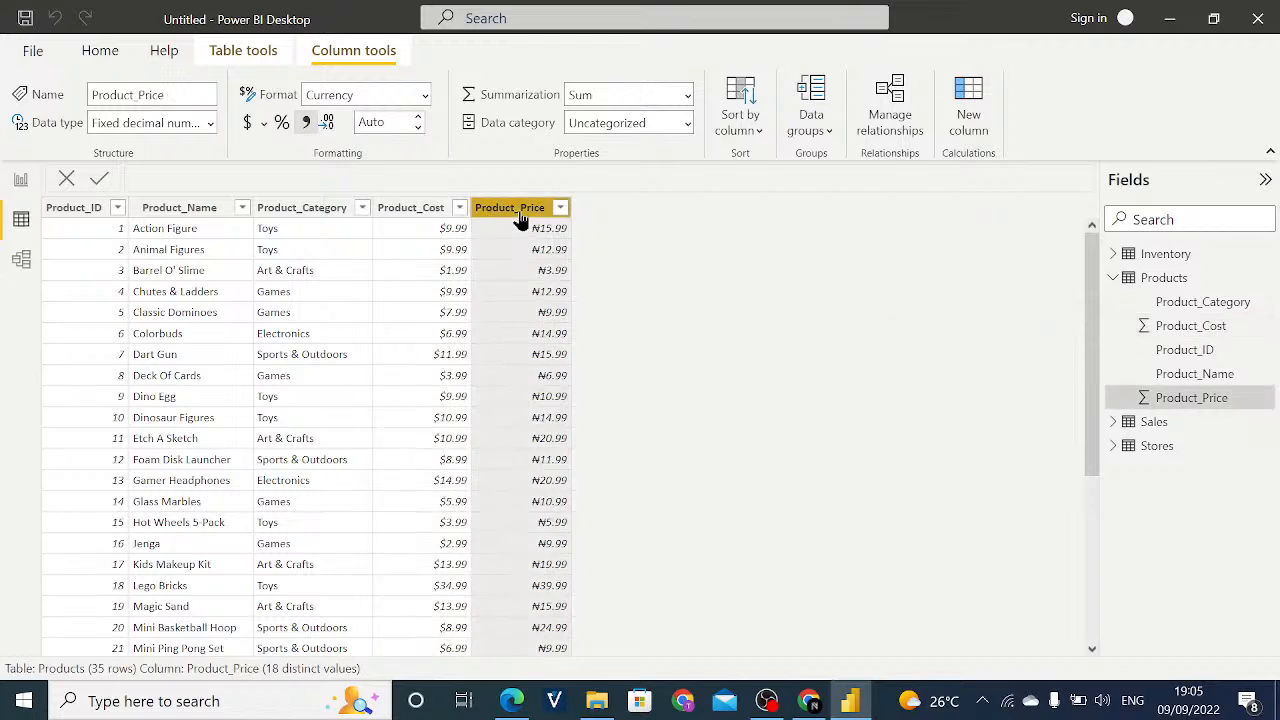
left_click(1181, 398)
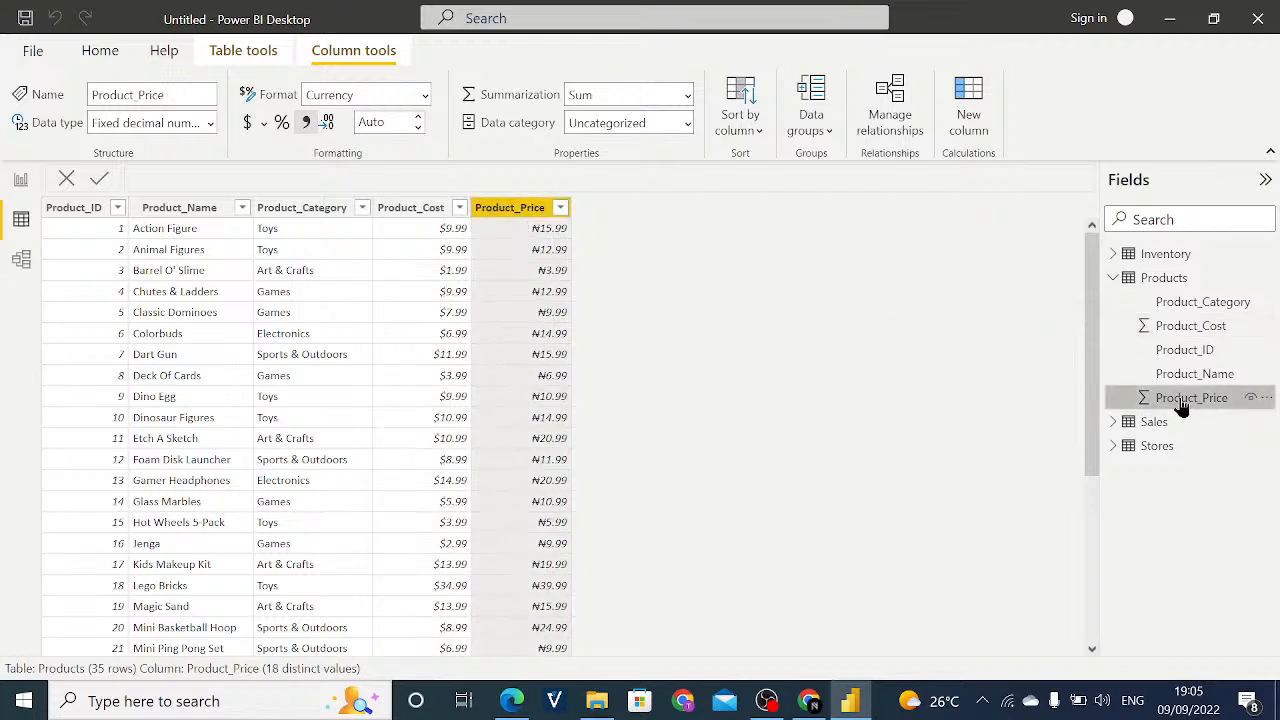
left_click(250, 126)
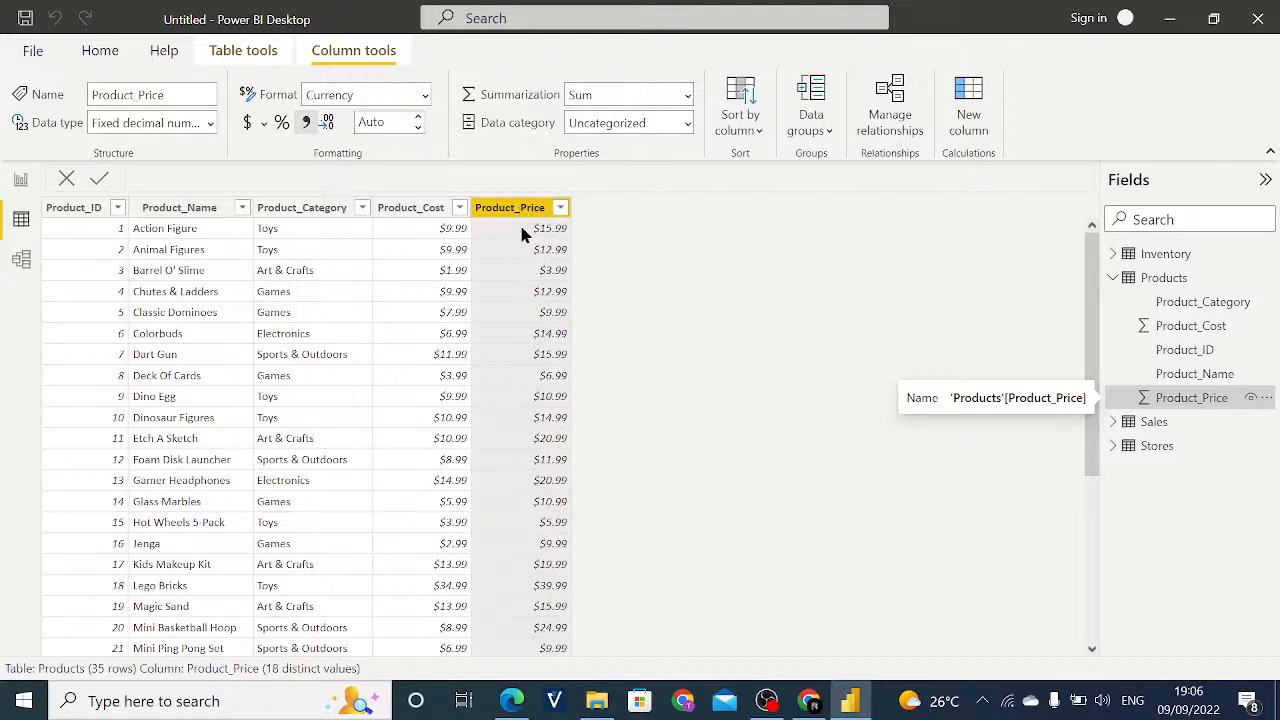
- Look over the rows of the Sales and Products tables and return to the report view
left_click(1156, 425)
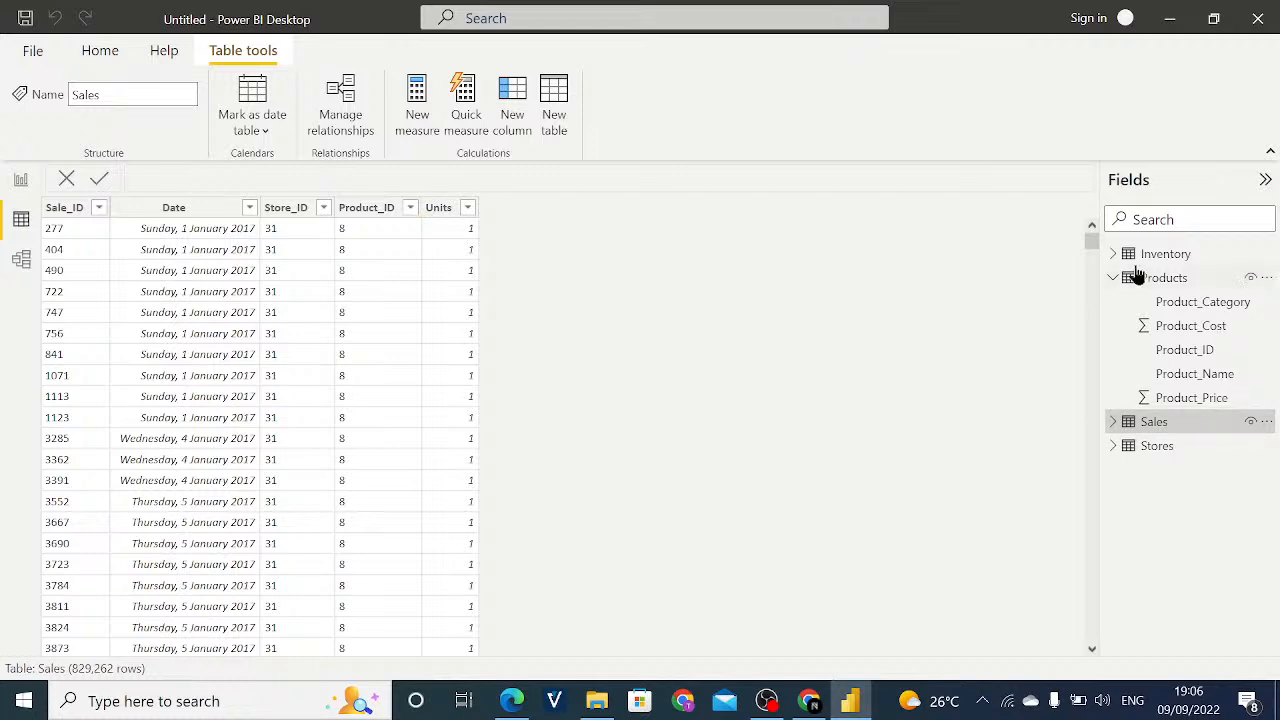
left_click(1172, 284)
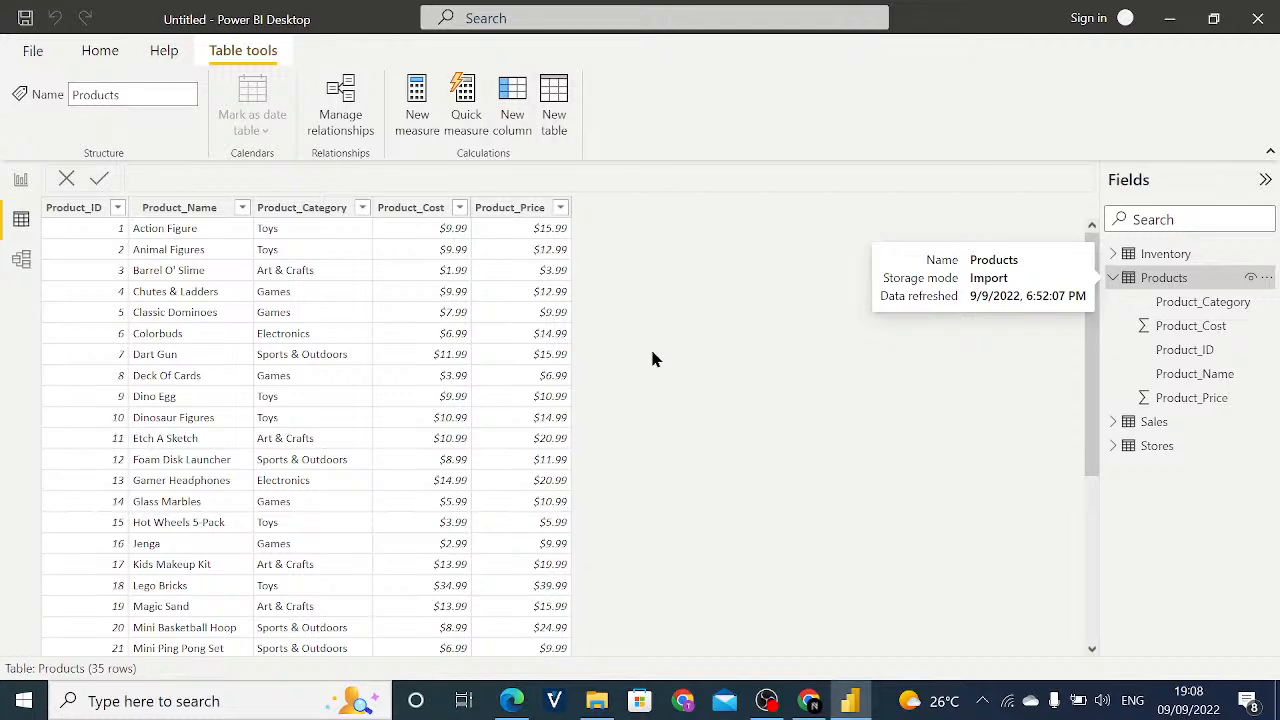
left_click(20, 179)
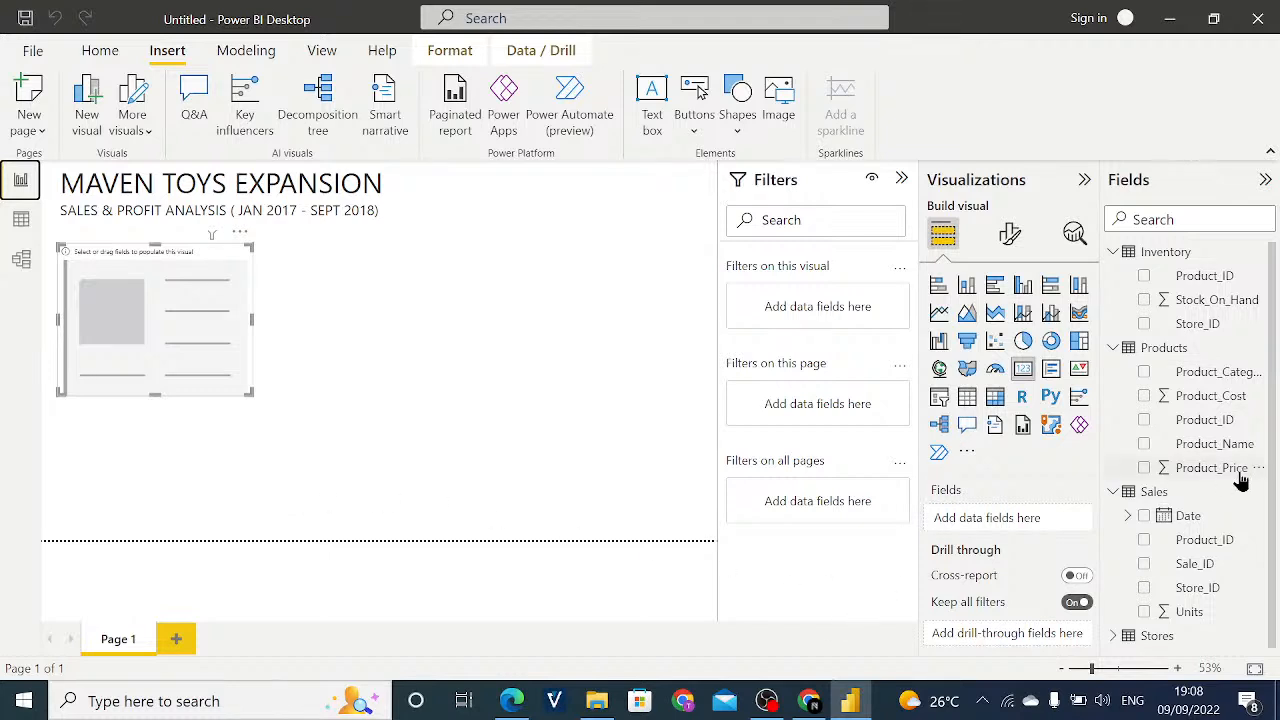
- Create a new measure in the Sales table and name it Total Revenue
right_click(1164, 497)
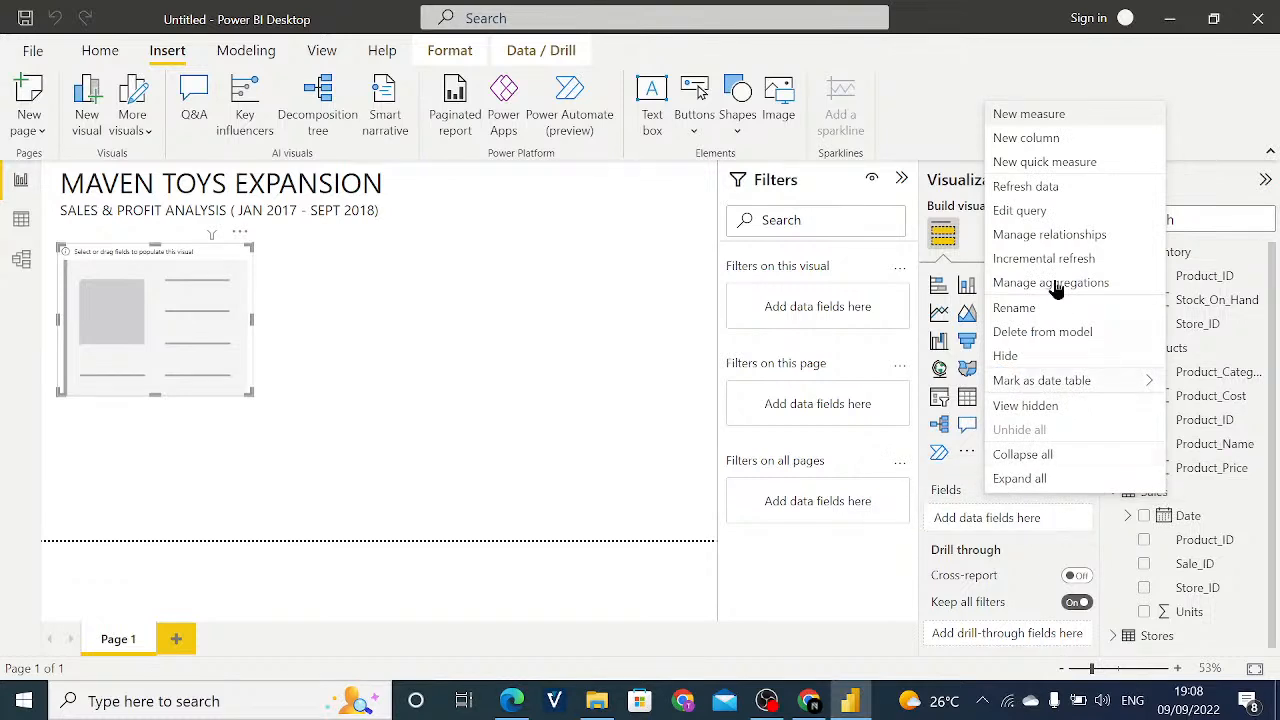
left_click(1046, 116)
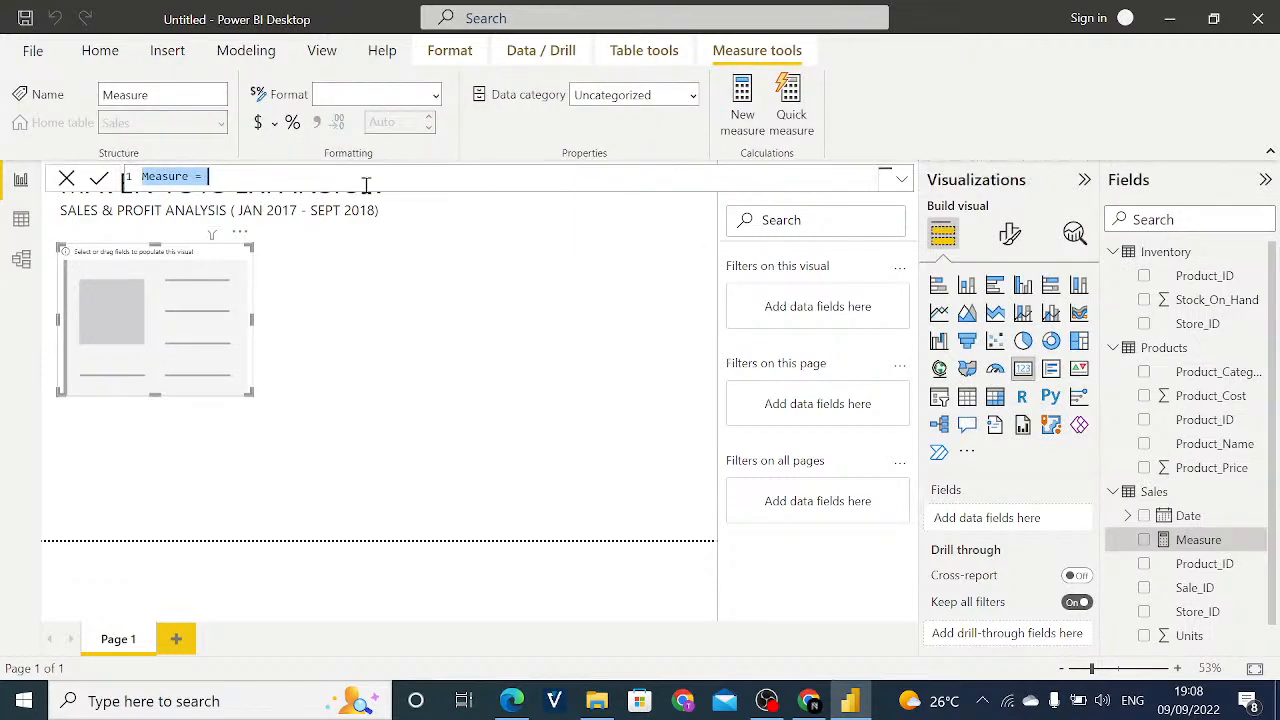
key("BackSpace")
type("To")
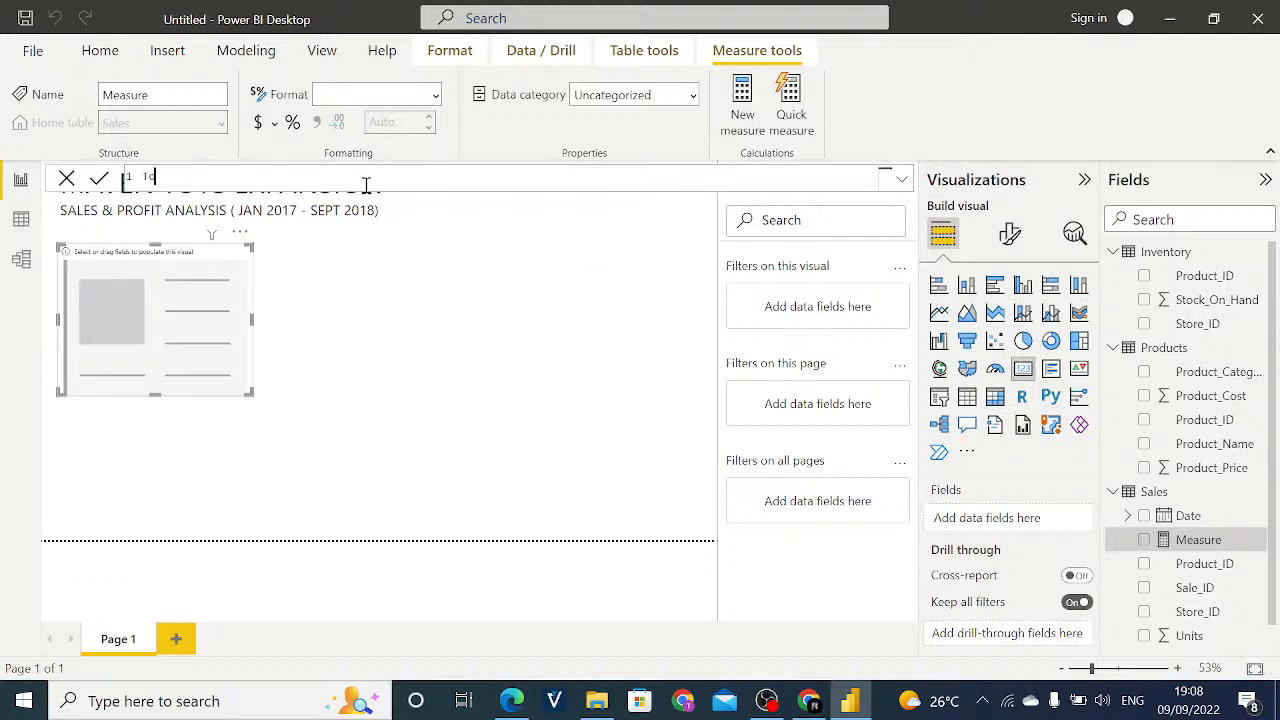
type("tal Revenue=")
key("BackSpace")
type("=")
- Begin the Total Revenue formula with SUMX over the sales table and continue on a second line
type("SUMX")
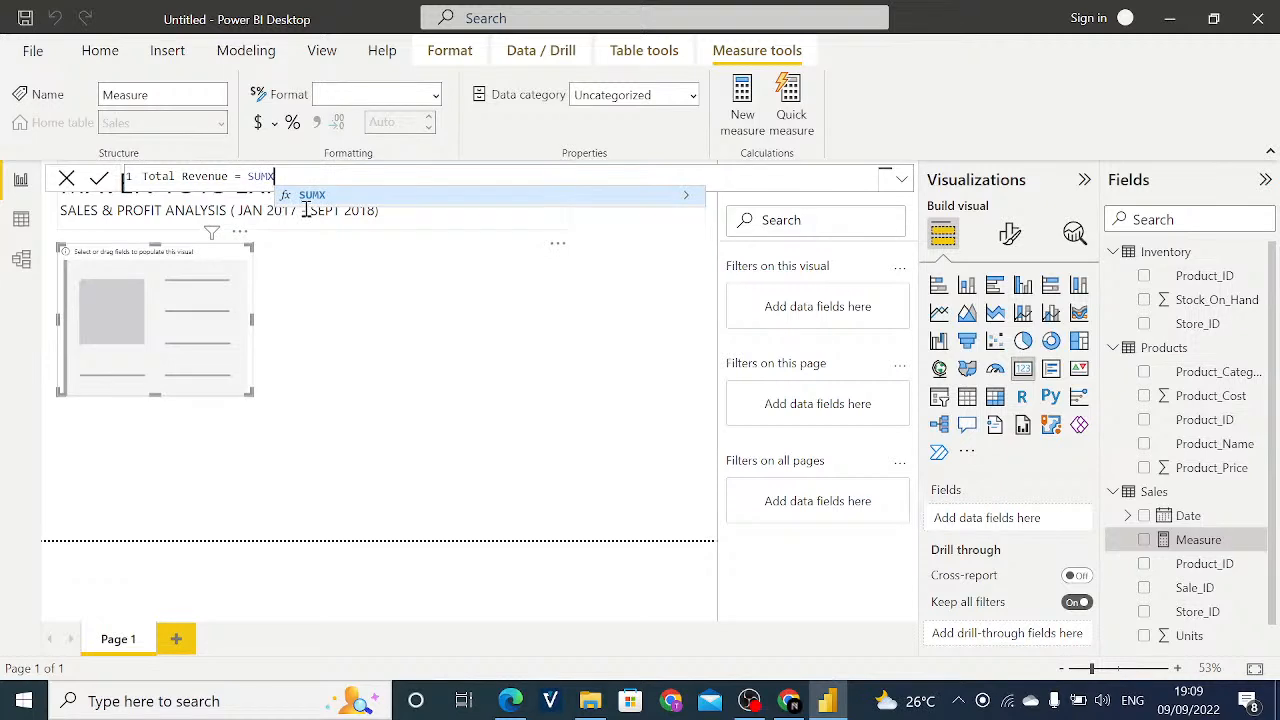
type("(")
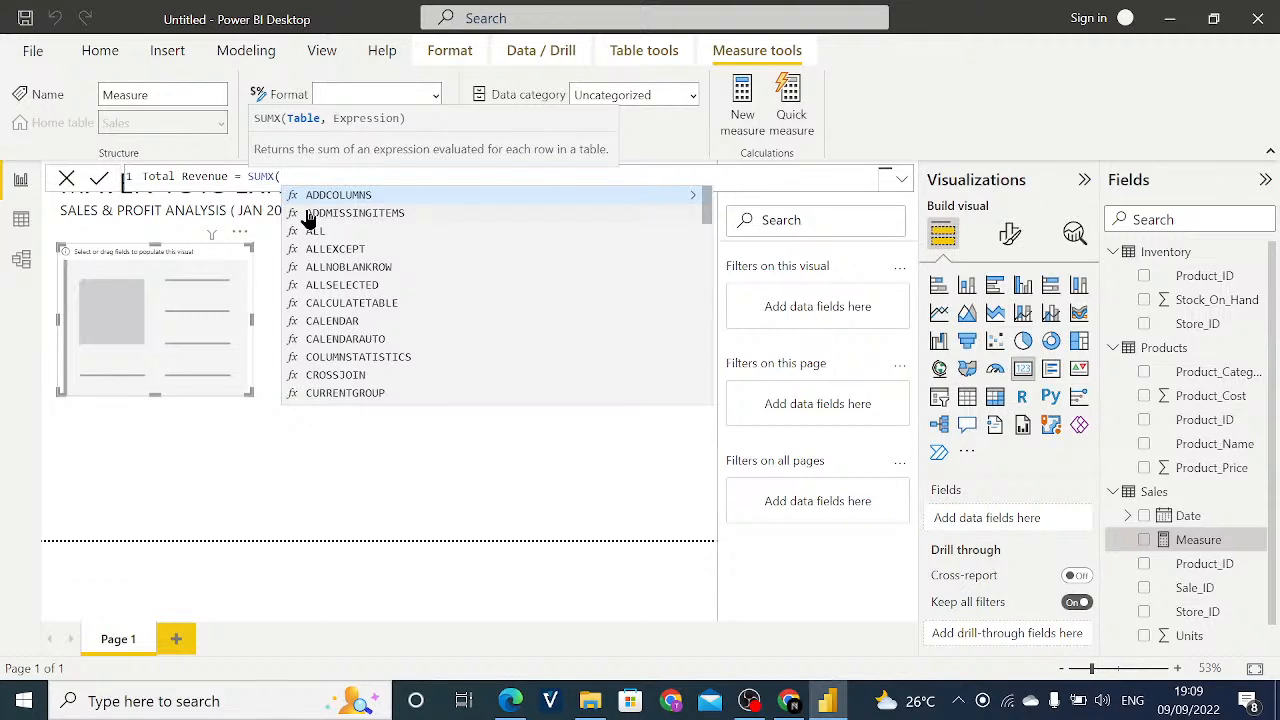
type("sale")
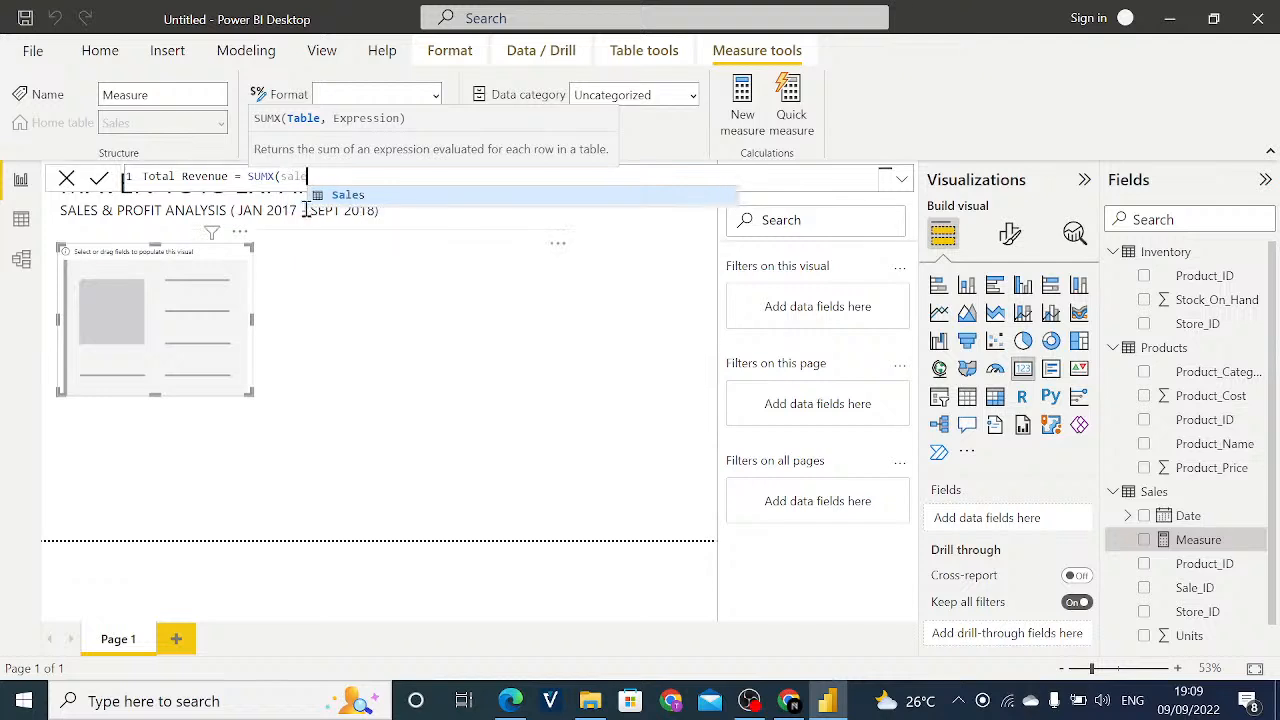
type("s,")
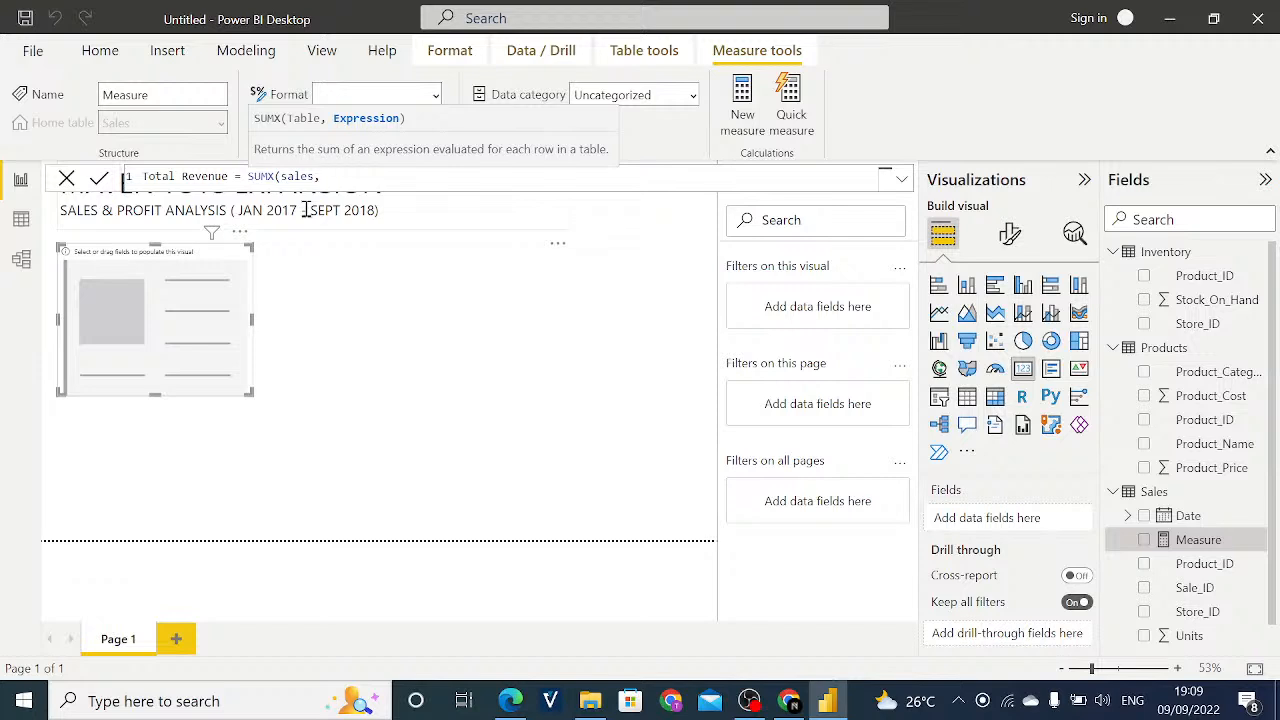
key("shift+Return")
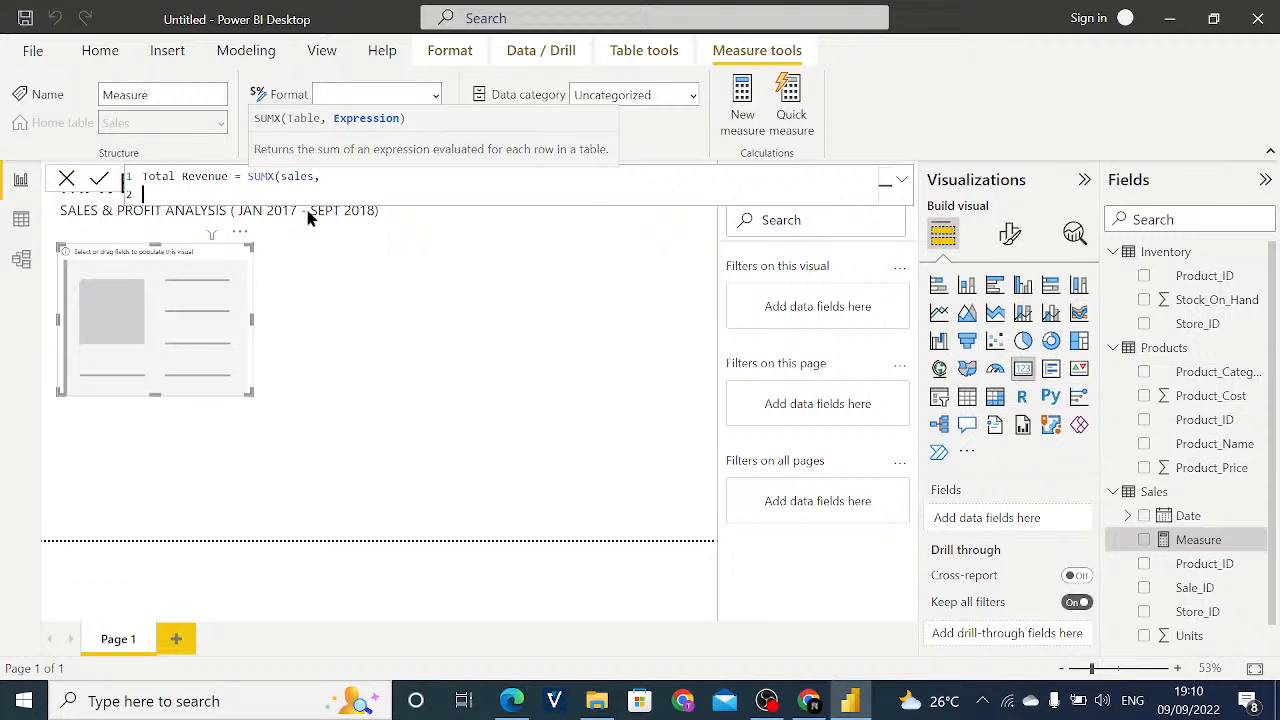
key("Escape")
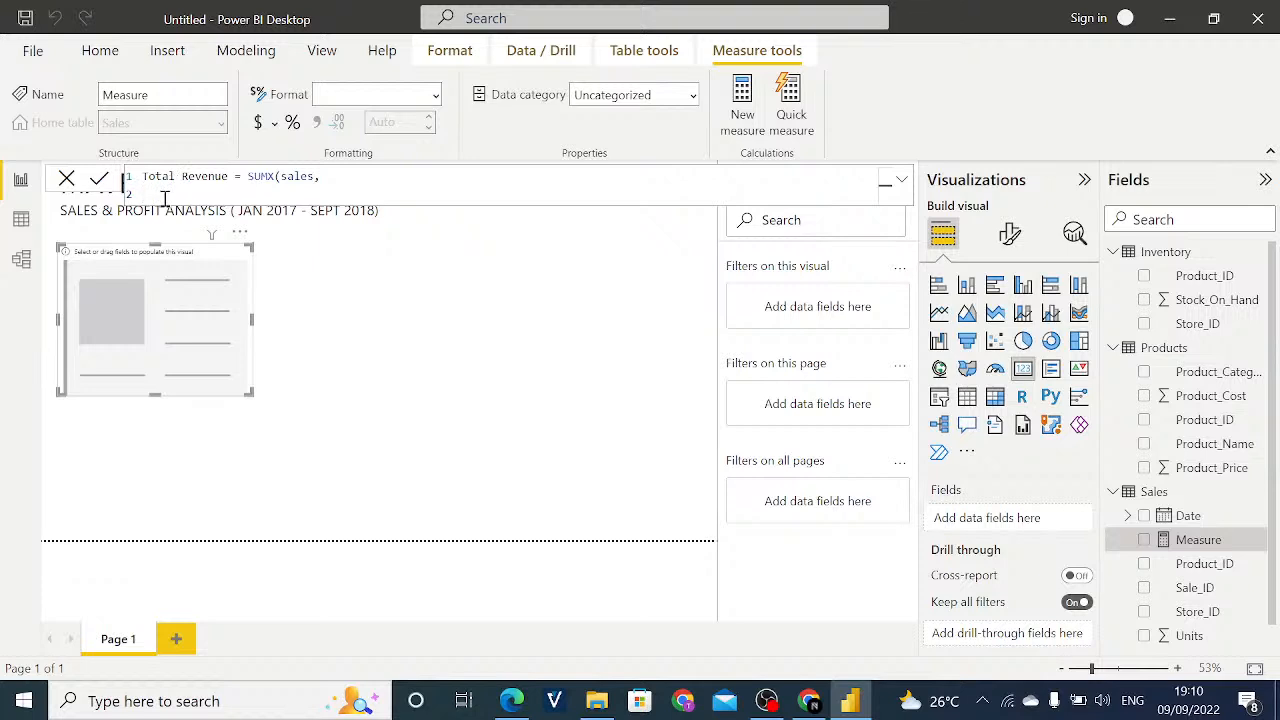
- Complete the SUMX expression with Sales[Units] * RELATED(Products[Product_Price]) and commit the Total Revenue measure
type("u")
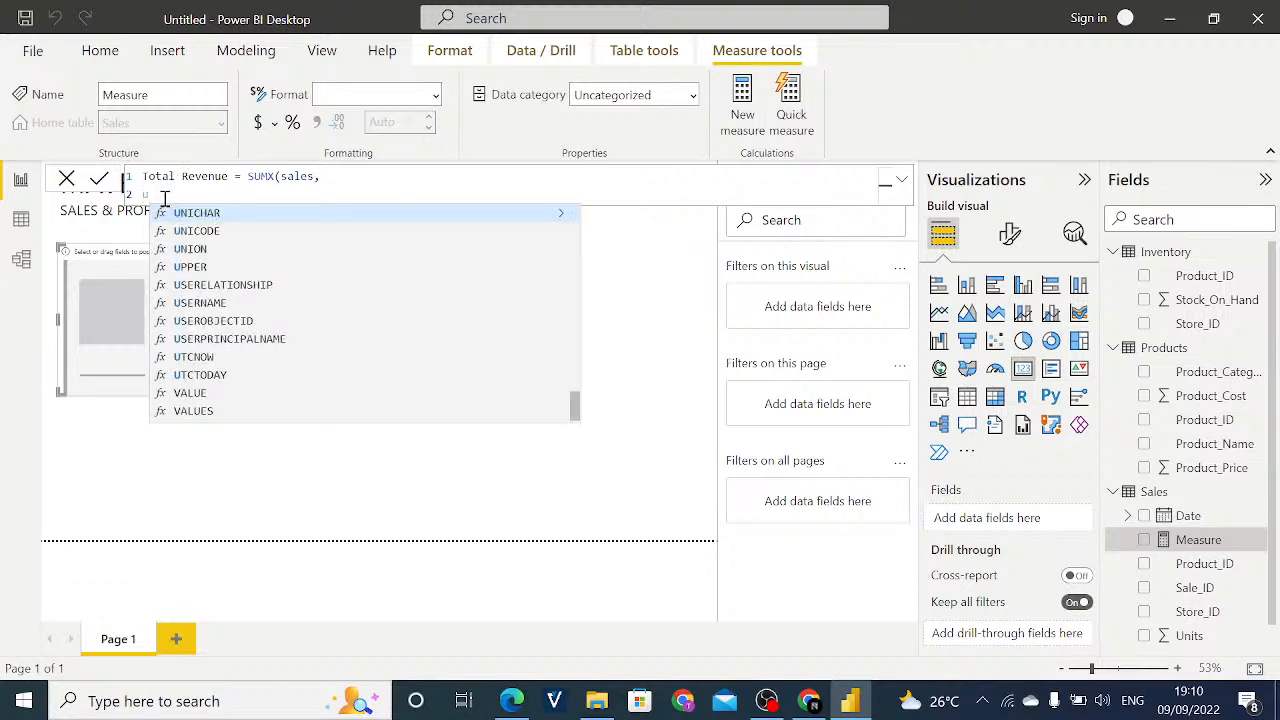
type("ni")
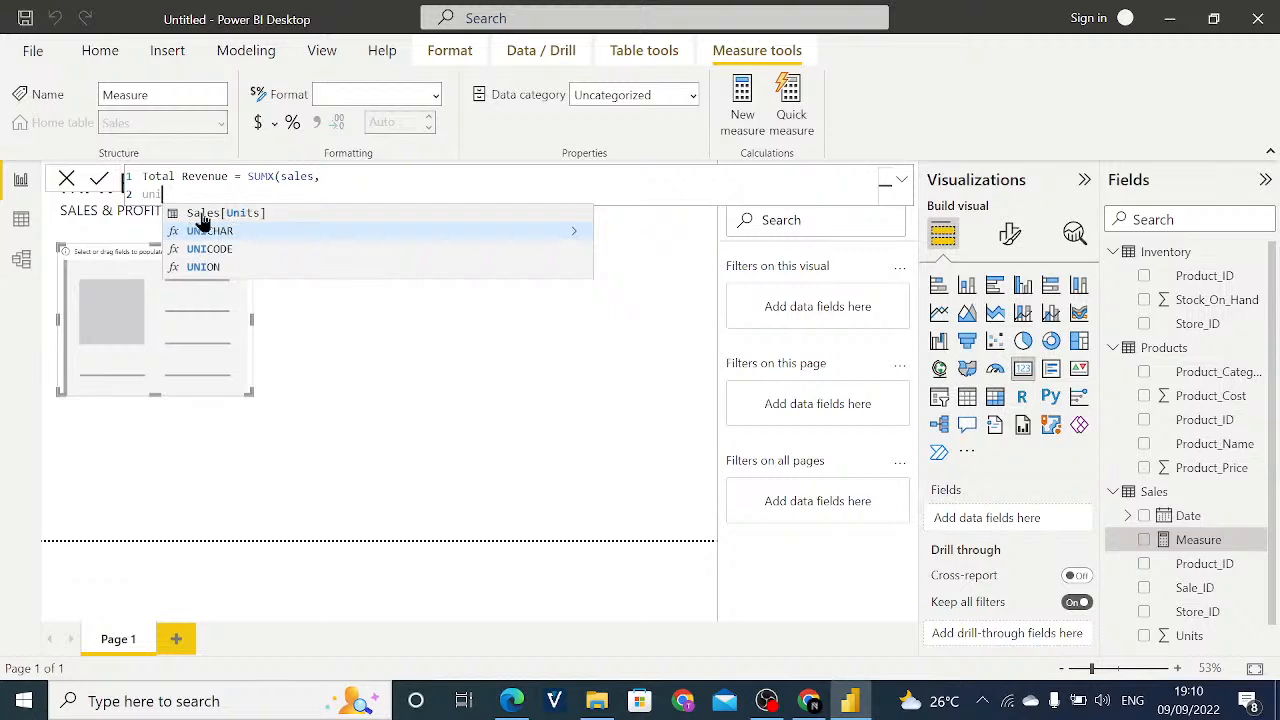
left_click(242, 213)
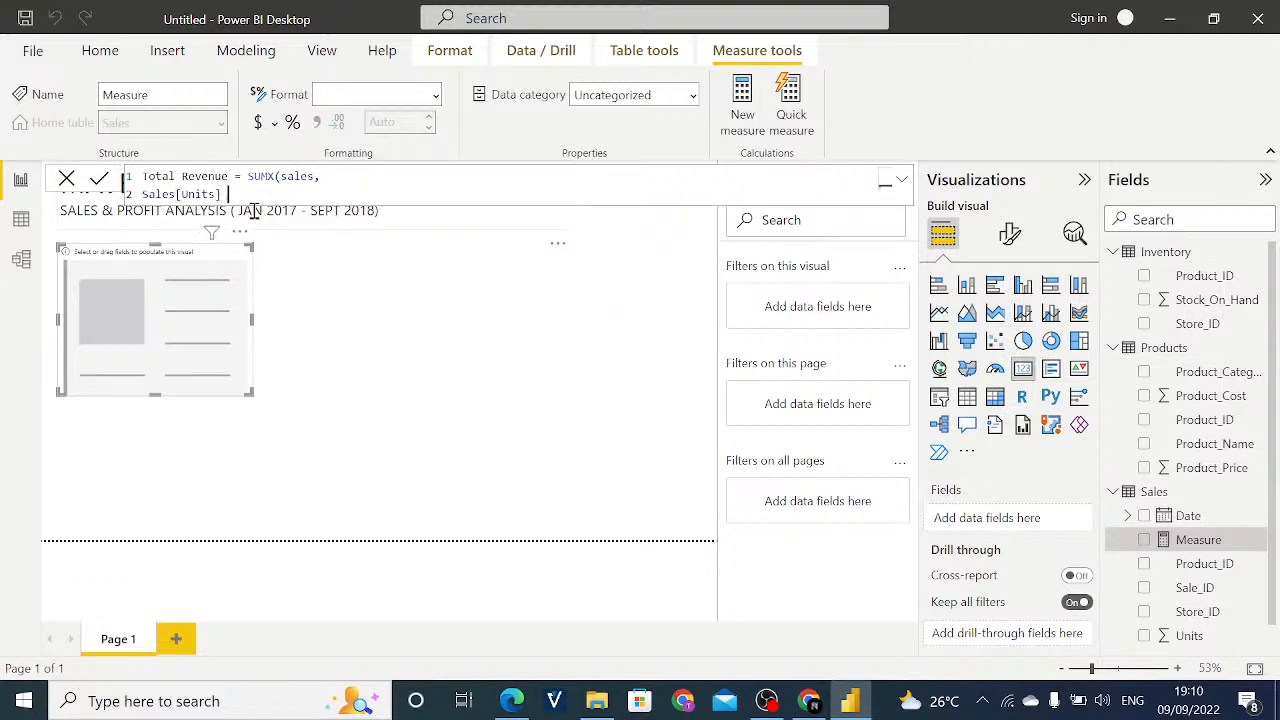
type("*")
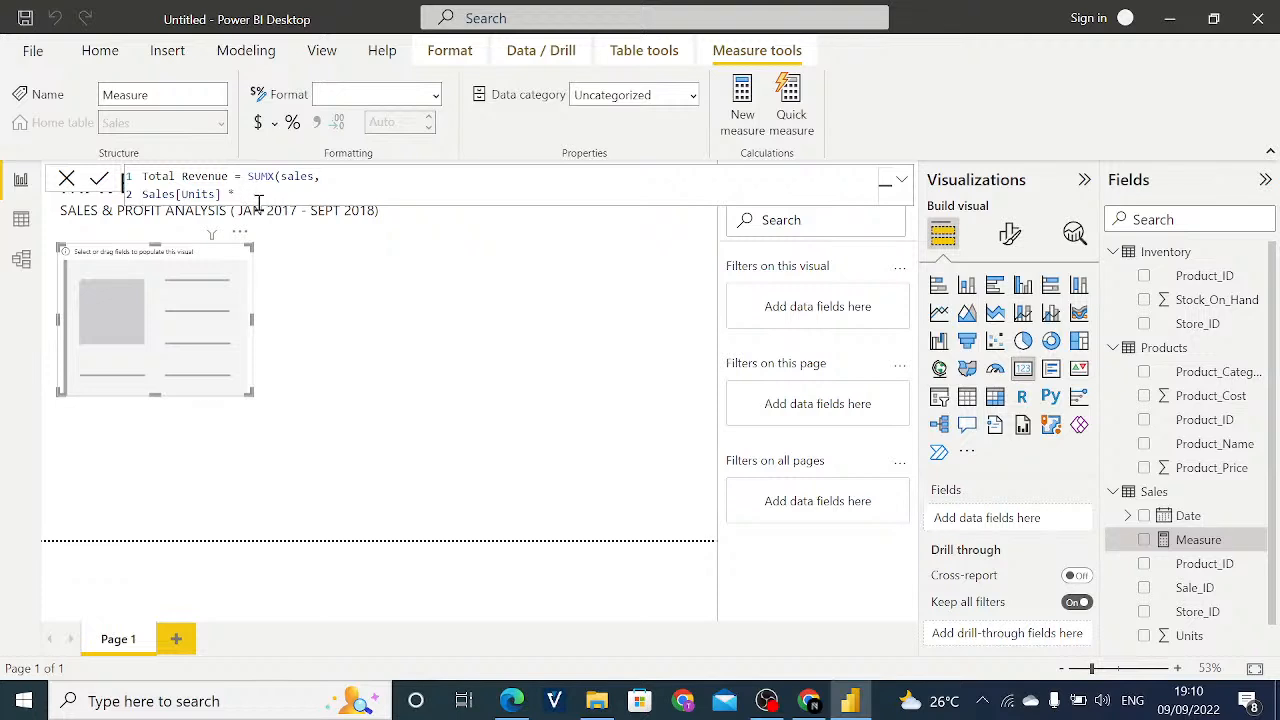
type("R")
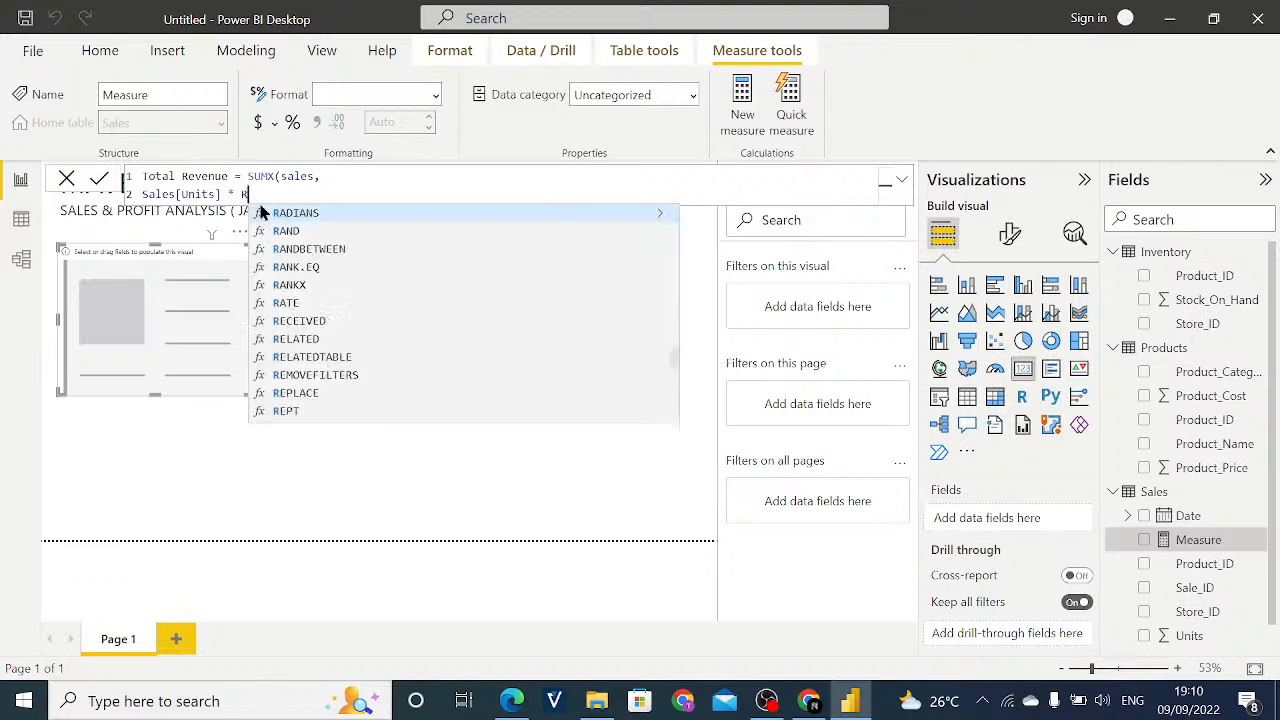
type("ELATED")
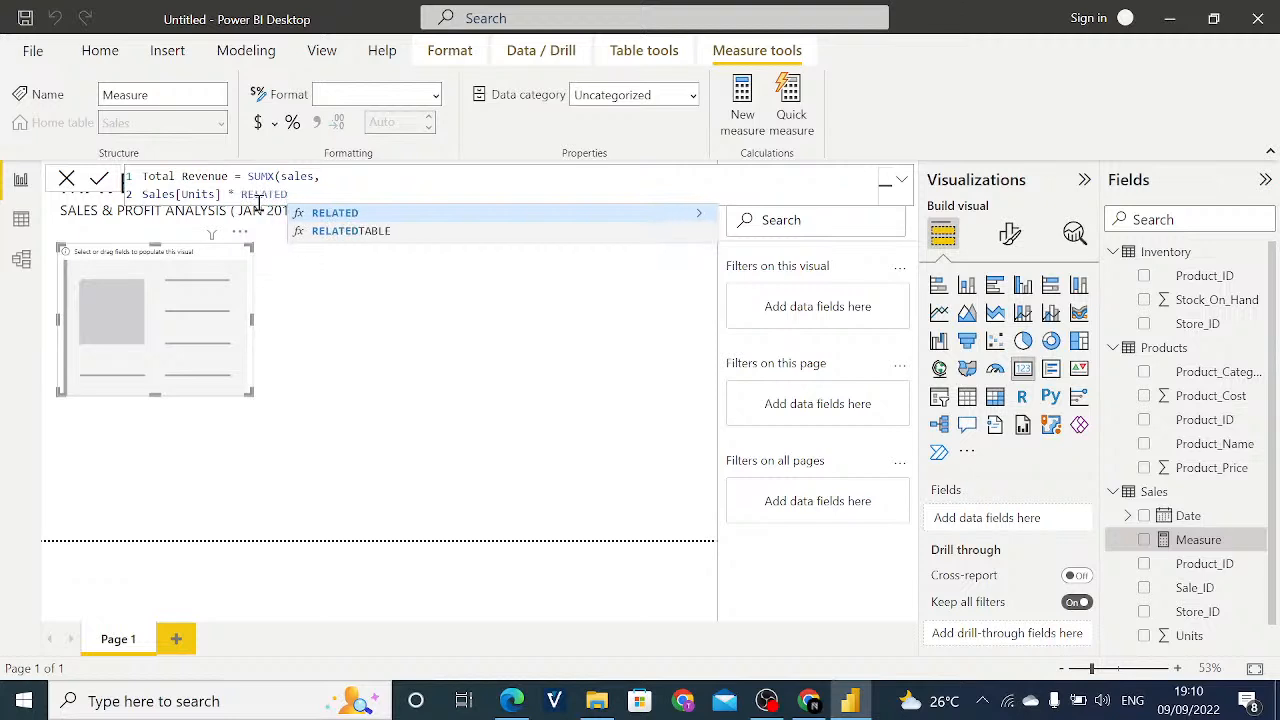
type("(")
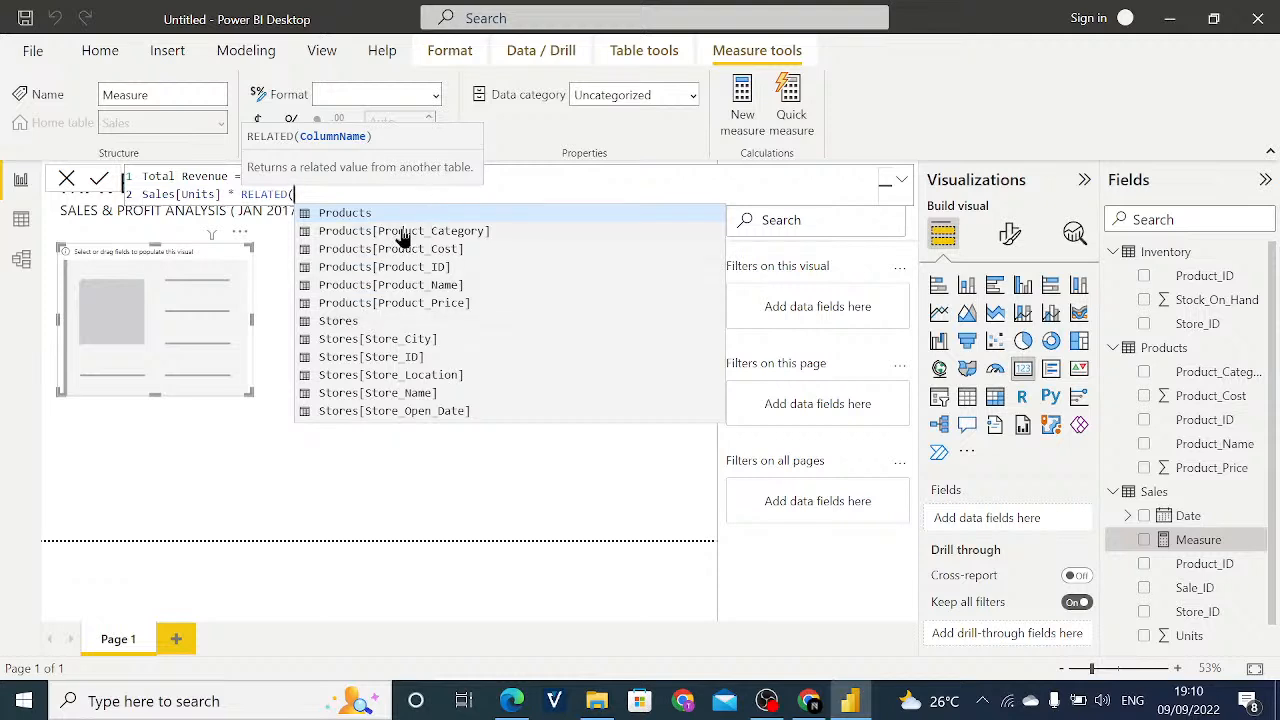
left_click(412, 306)
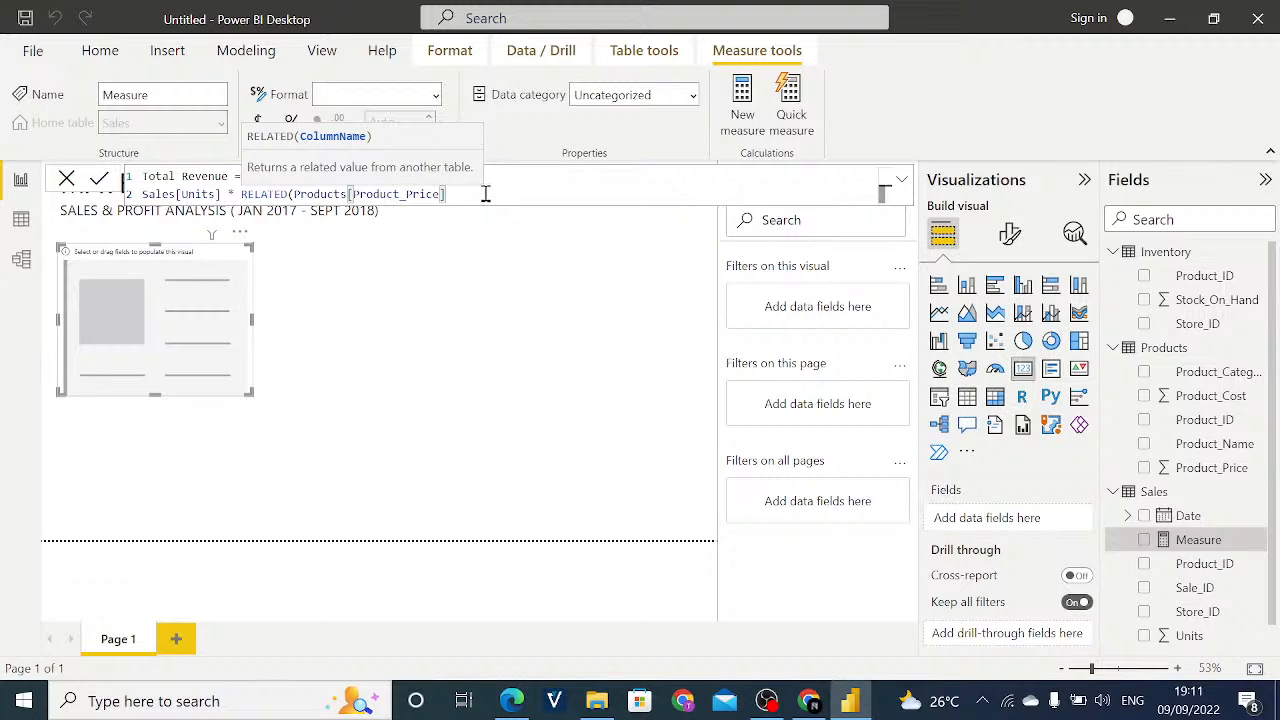
type(")")
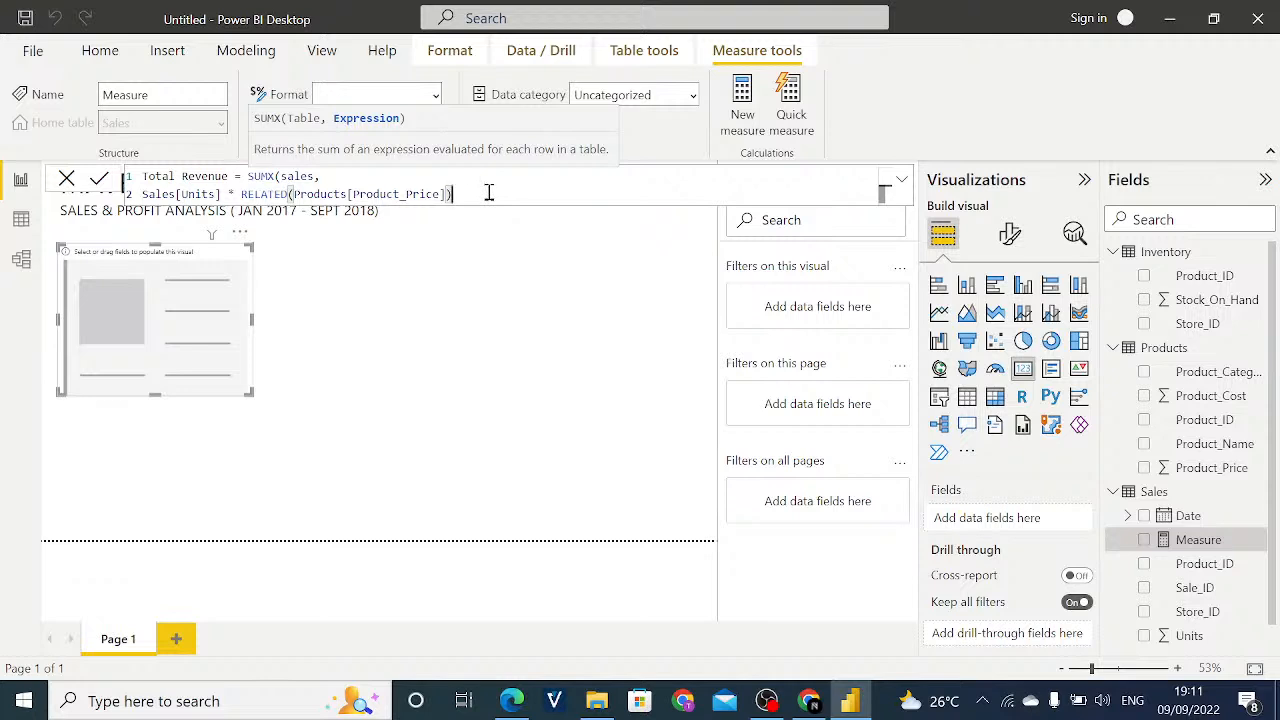
key("Return")
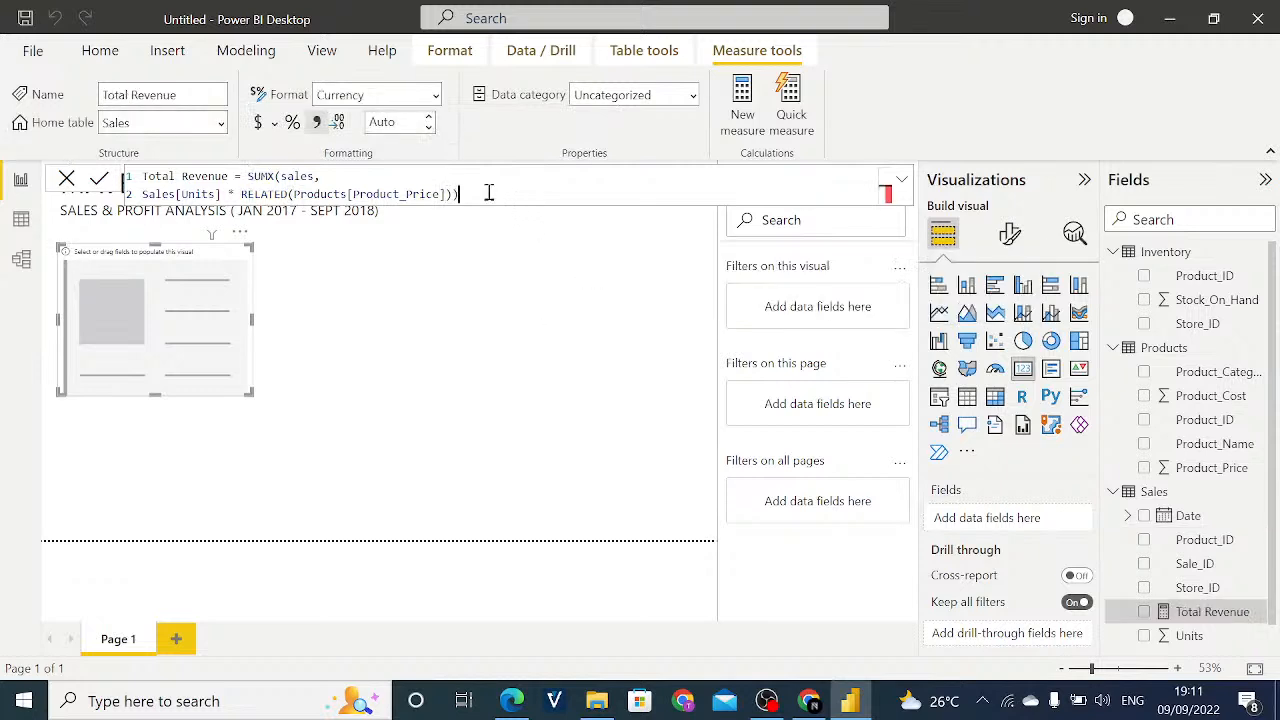
left_click(489, 193)
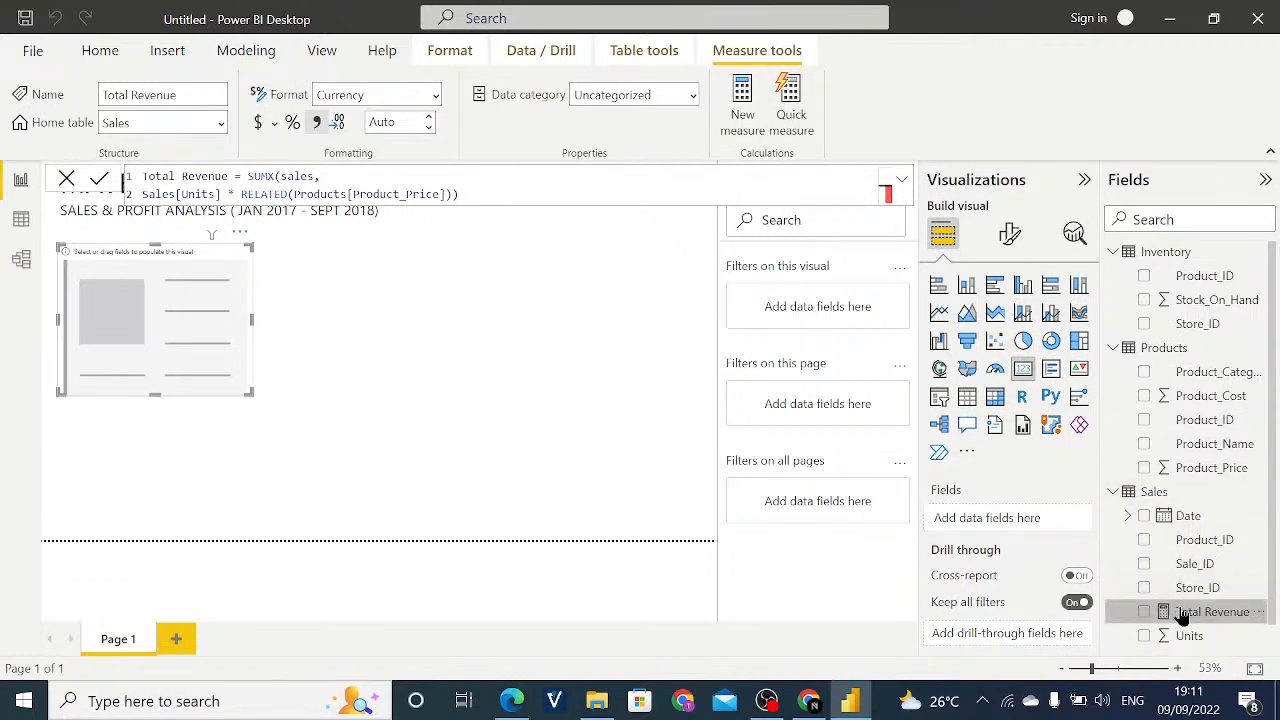
- Take Total Revenue back out of the card after a trial, and format the measure as dollar currency with 0 decimal places
left_click_drag(1195, 611, 995, 520)
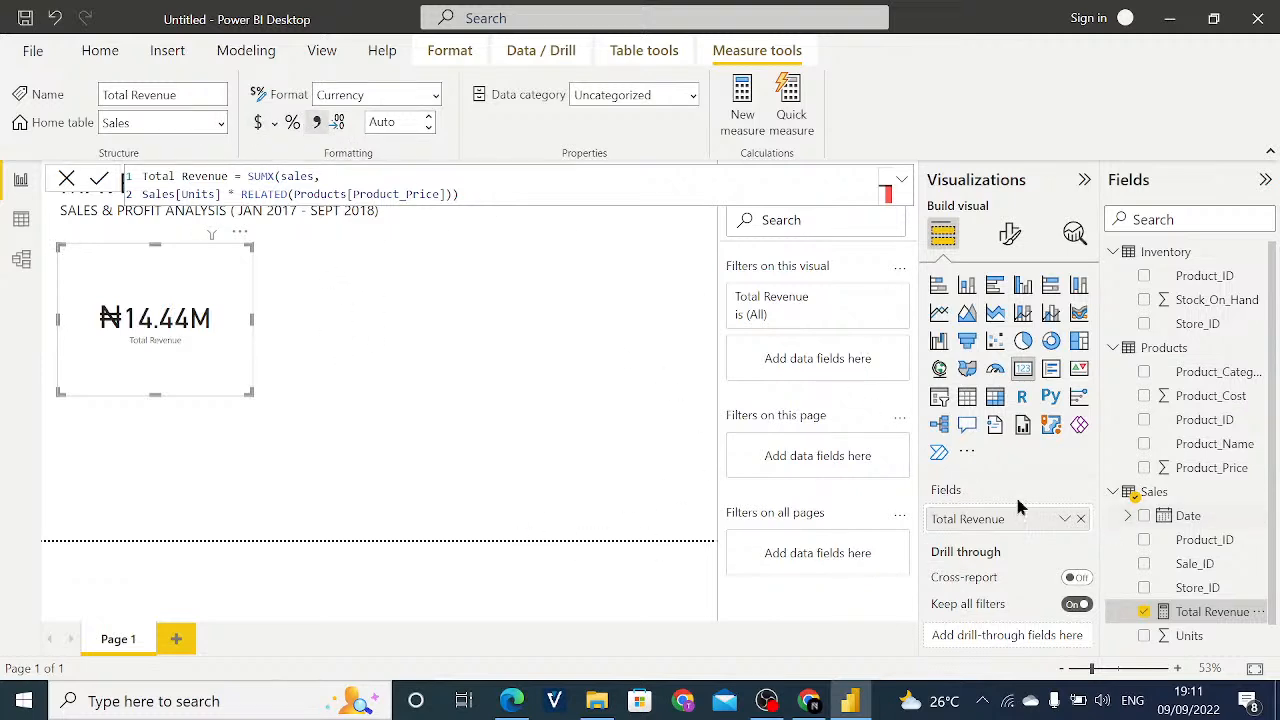
left_click(1081, 518)
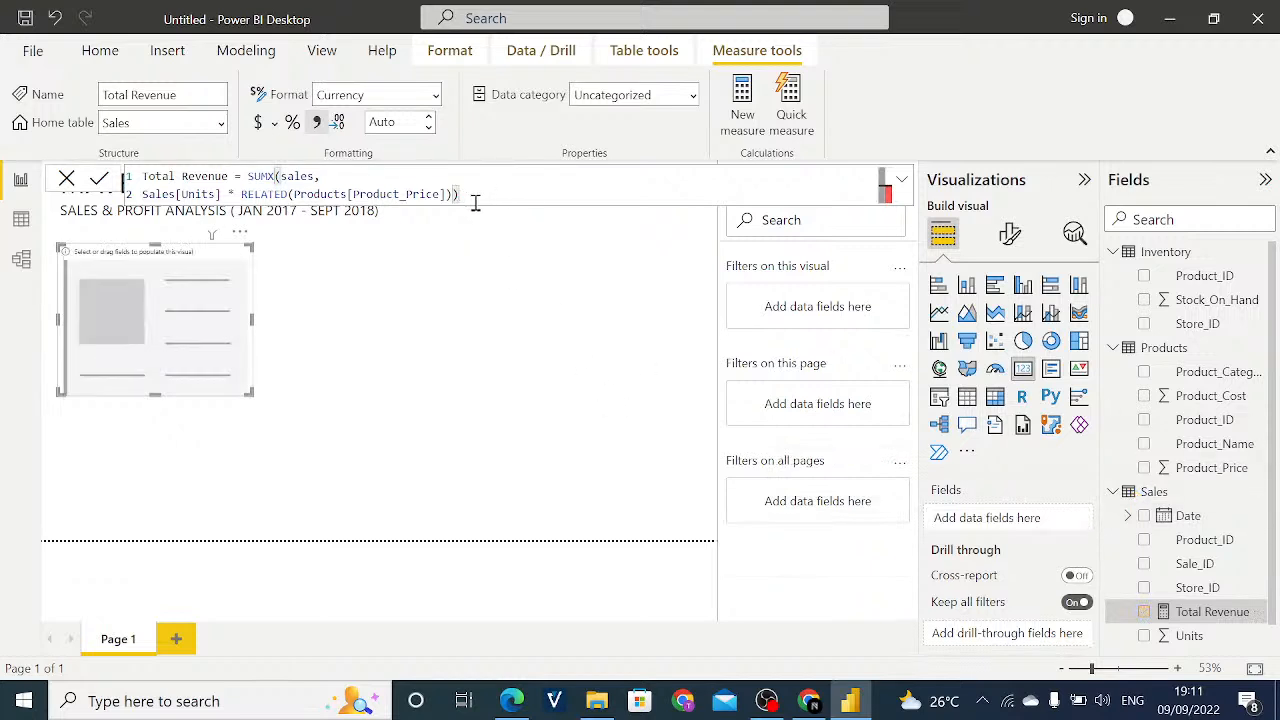
left_click(258, 126)
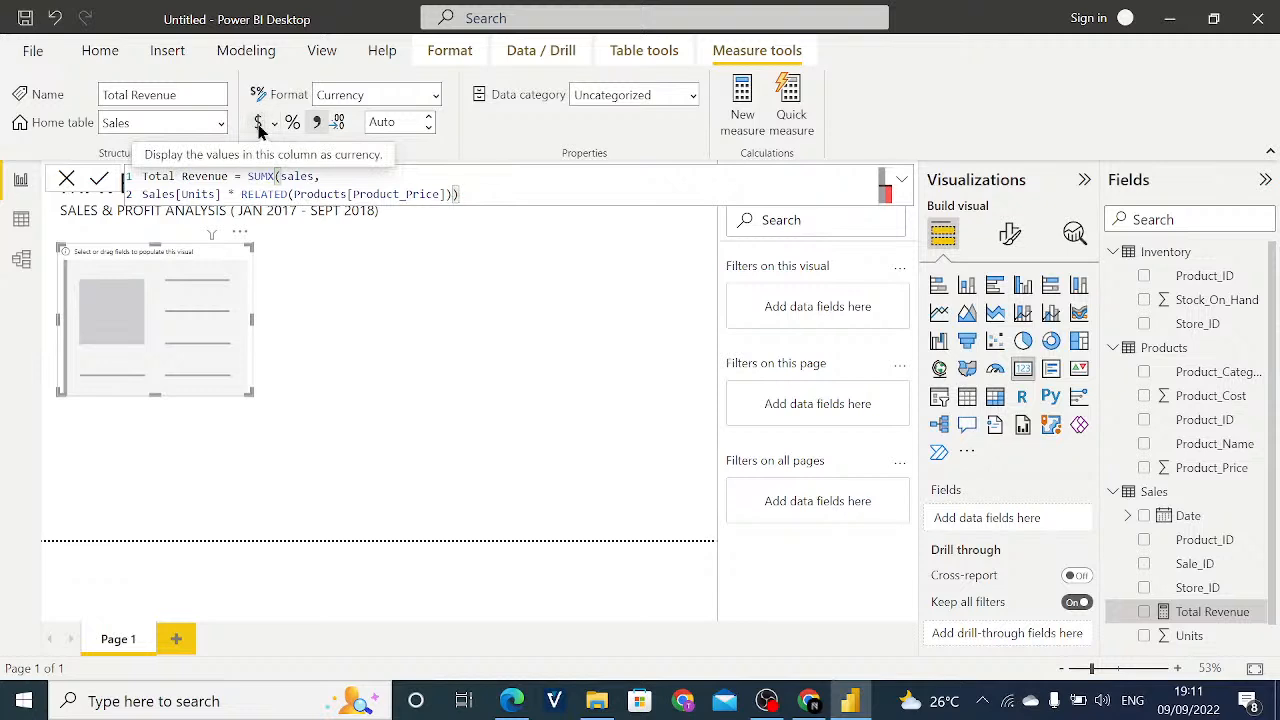
left_click(430, 128)
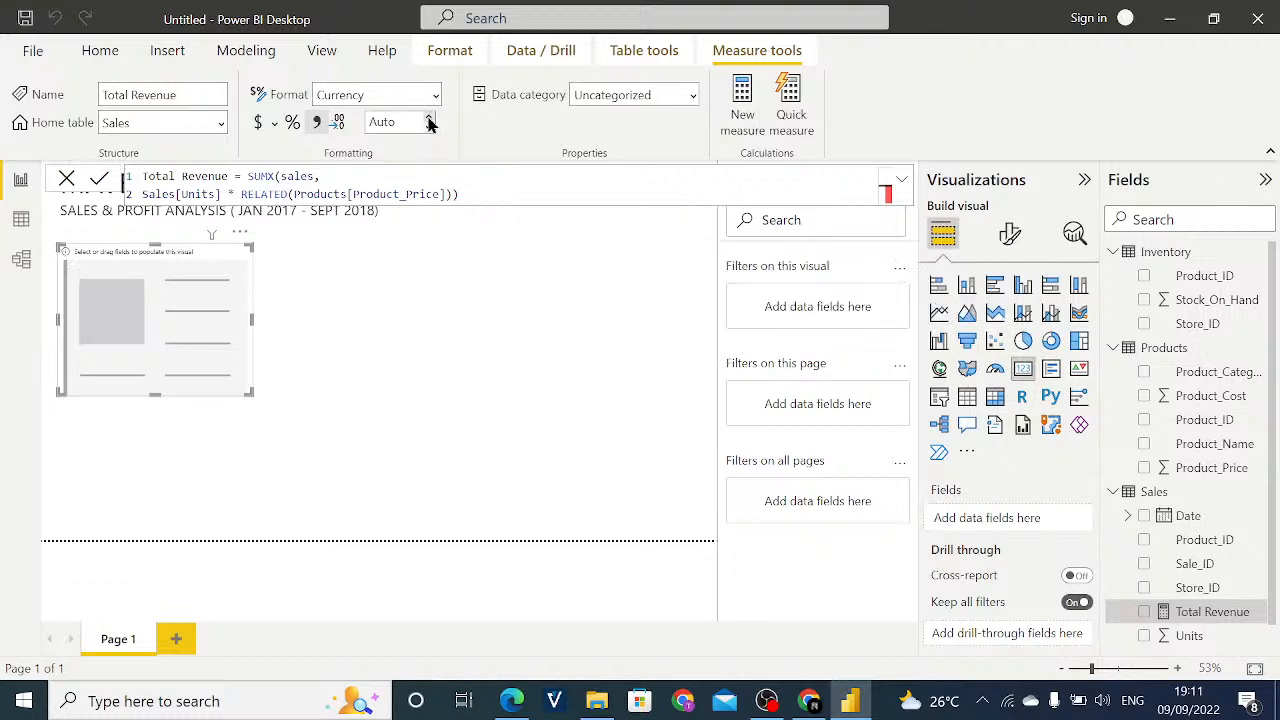
left_click(430, 129)
- Show the Total Revenue measure in the card and widen the card by roughly a third
left_click_drag(1182, 611, 1000, 527)
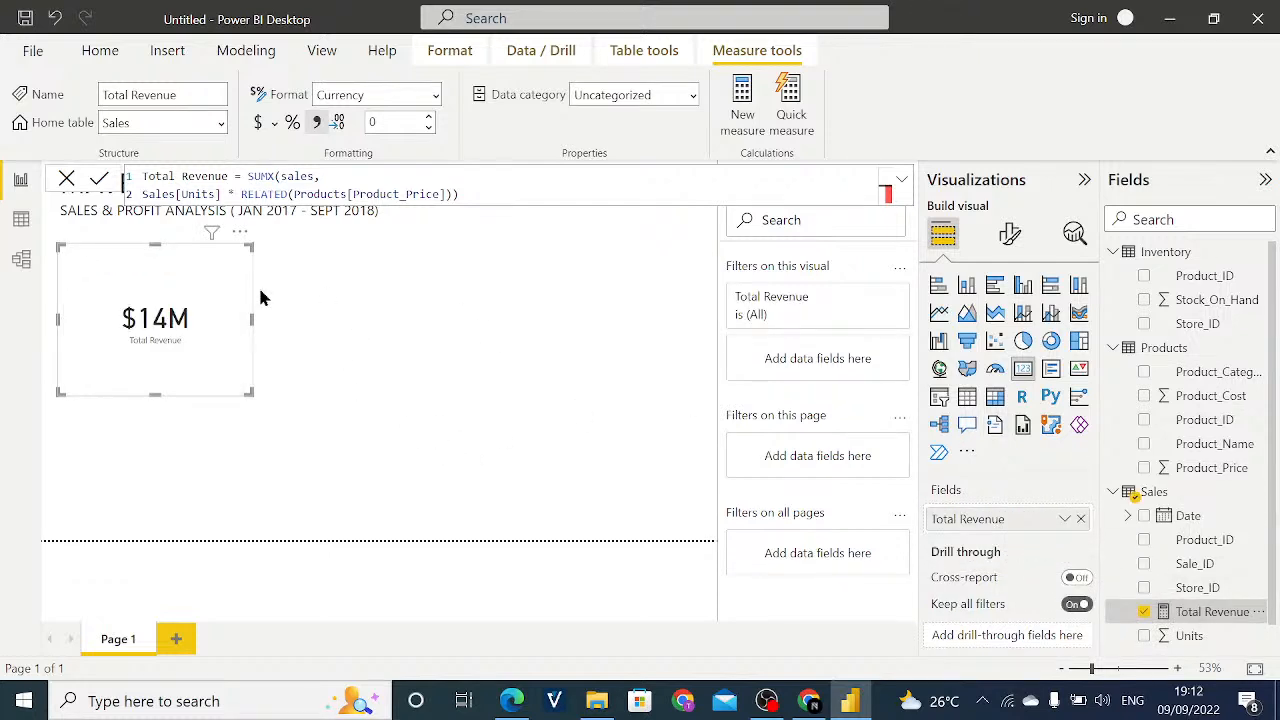
left_click_drag(252, 319, 326, 318)
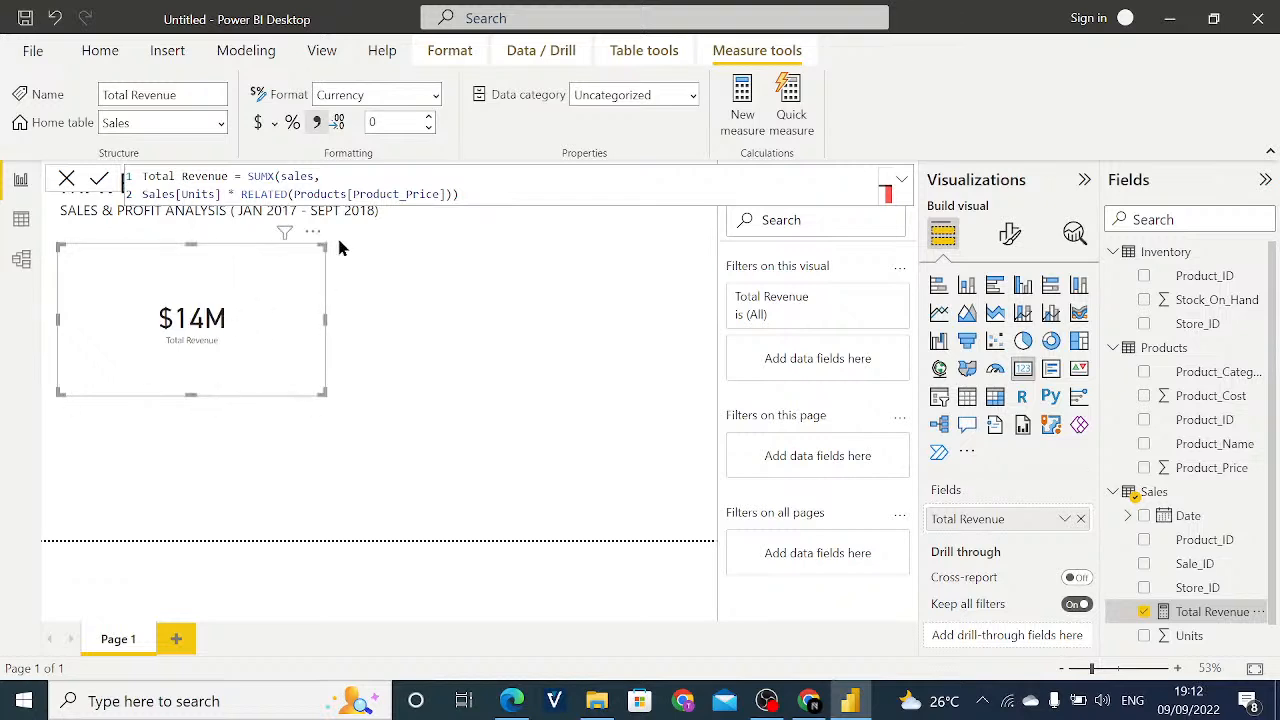
- Try displaying the Total Revenue measure with 1, 2 and 3 decimal places
left_click(428, 119)
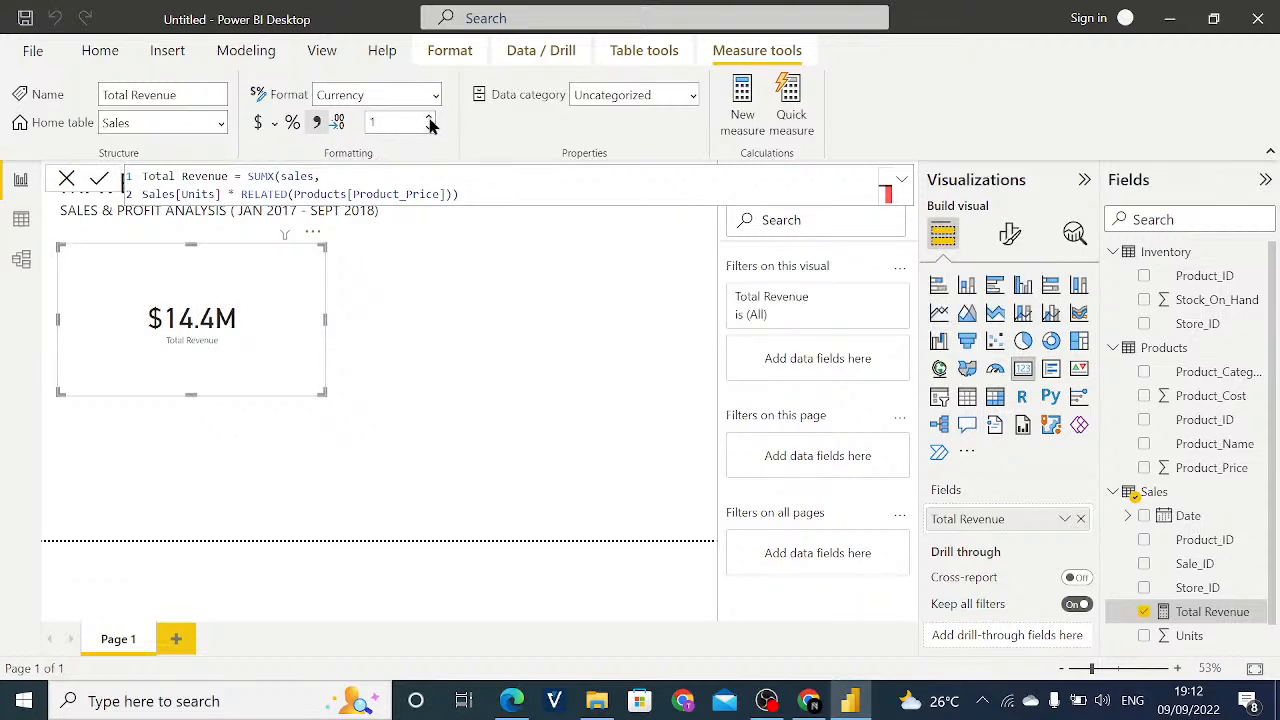
left_click(428, 120)
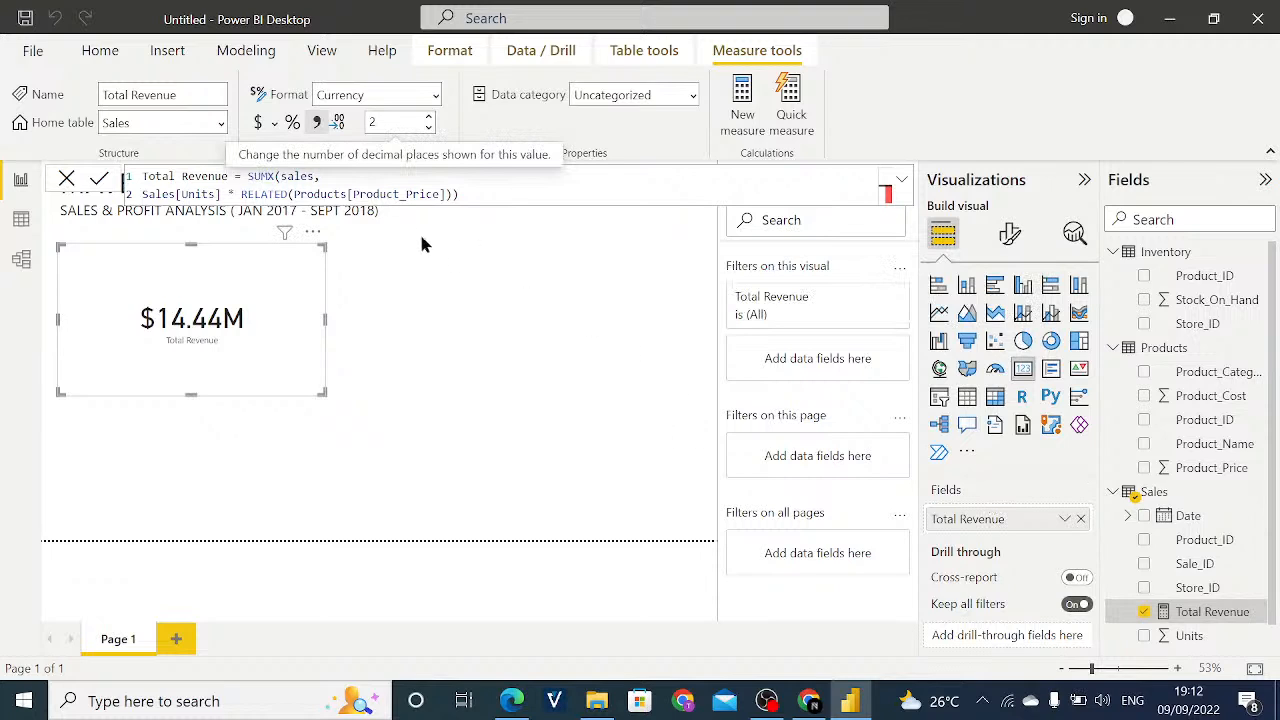
left_click(430, 120)
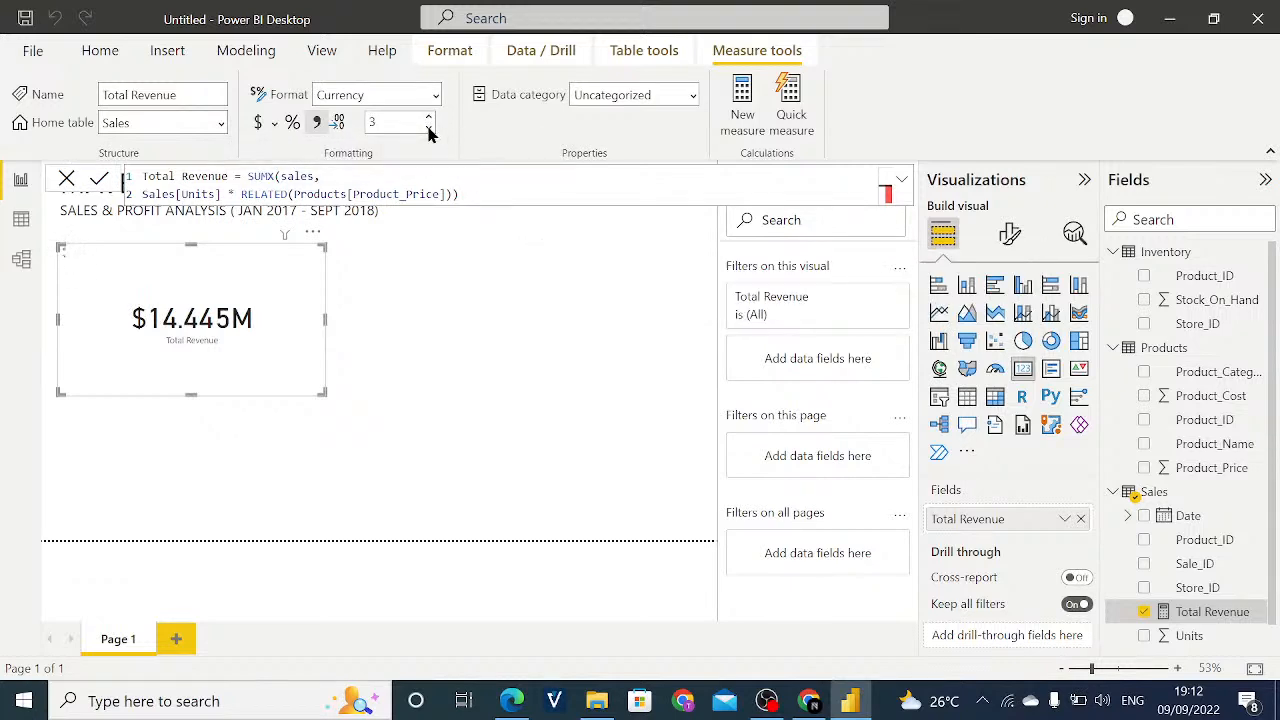
- Turn off the thousands separator to make Total Revenue a plain decimal number, and set it to 0 decimal places
left_click(316, 127)
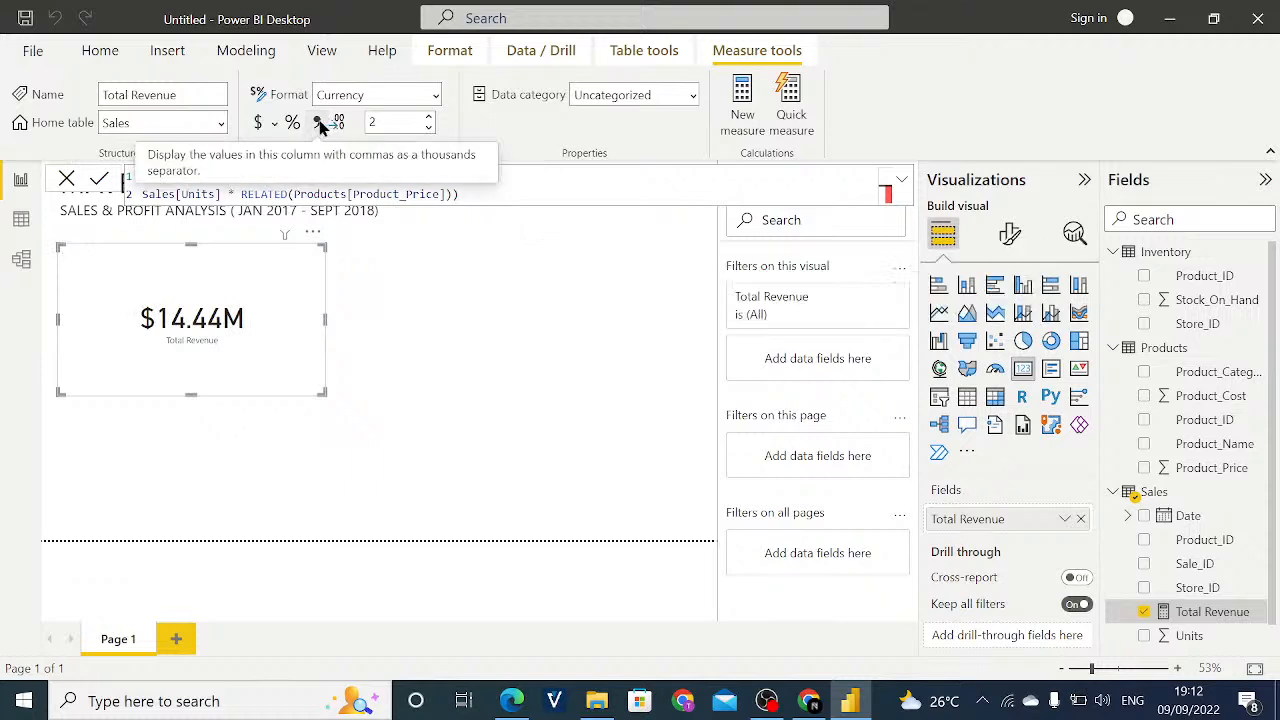
left_click(318, 124)
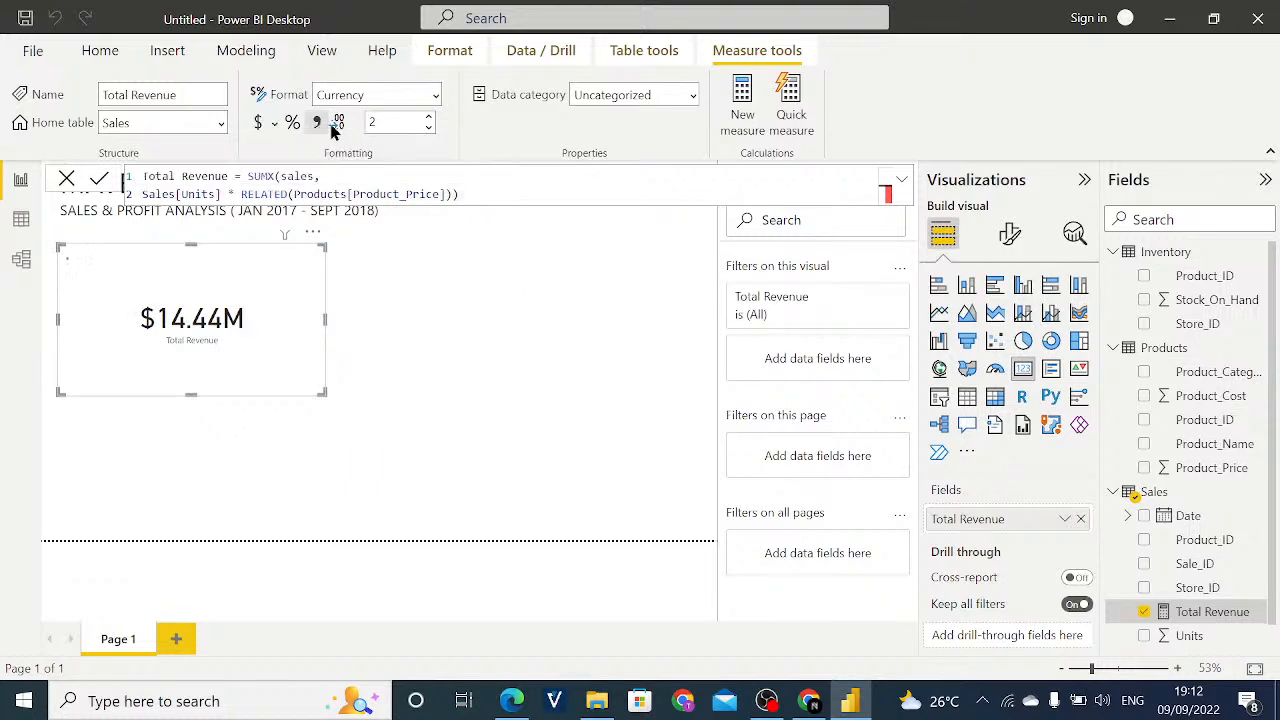
left_click(428, 119)
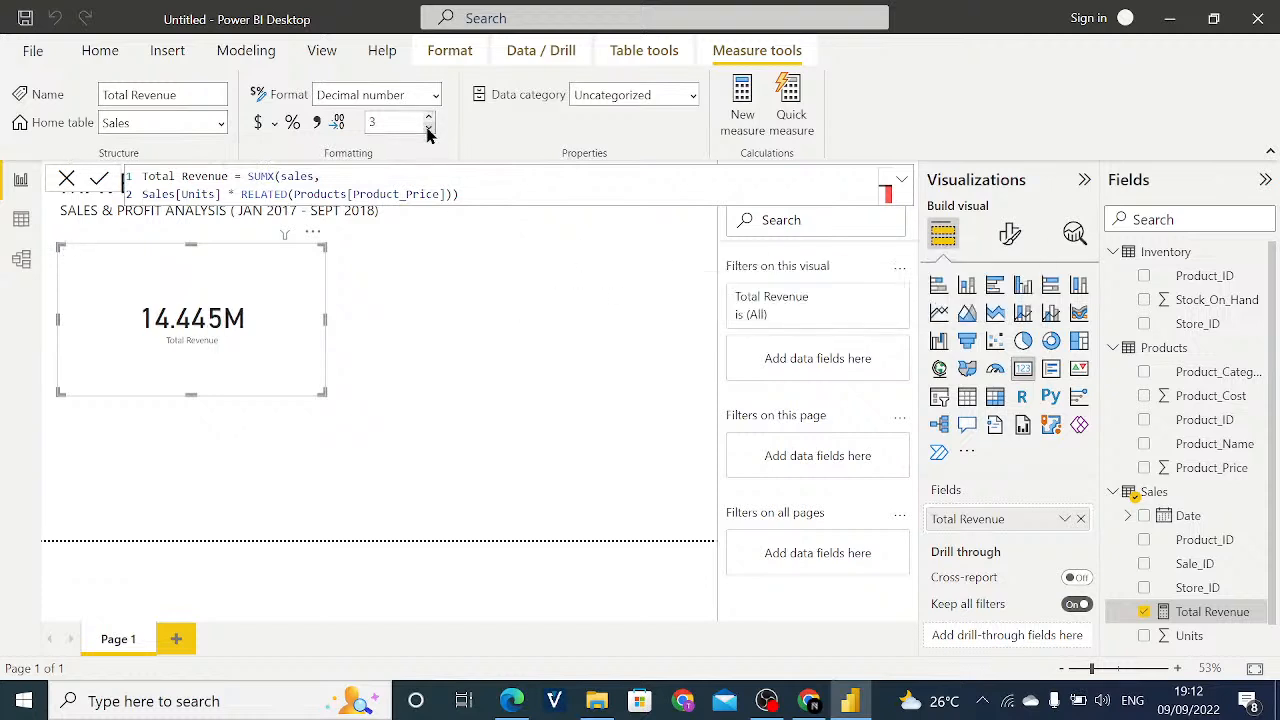
left_click(429, 129)
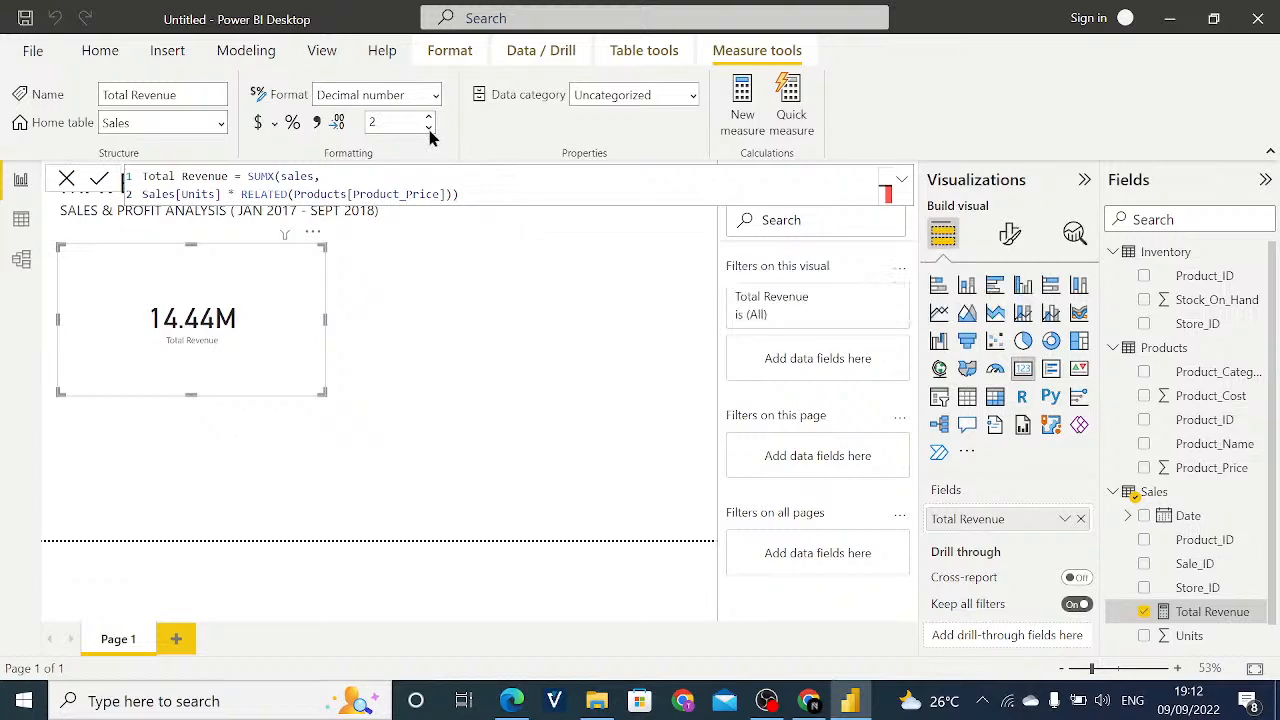
left_click(429, 129)
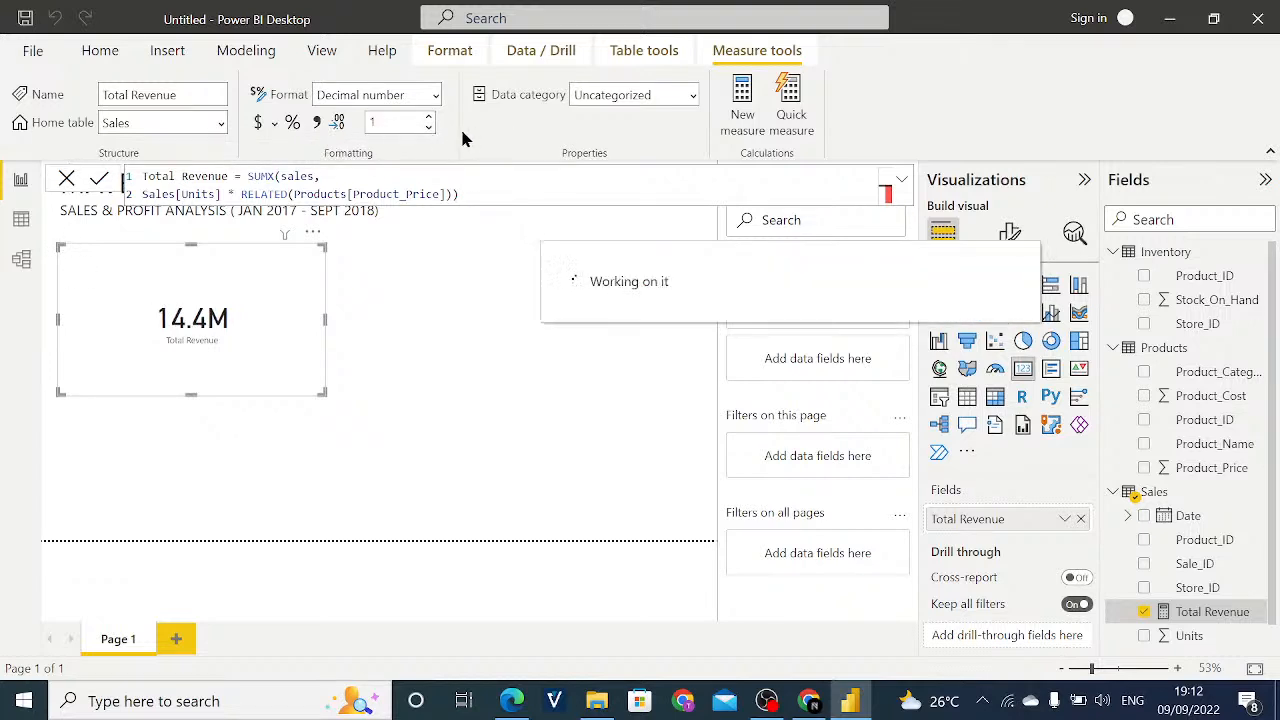
left_click(429, 129)
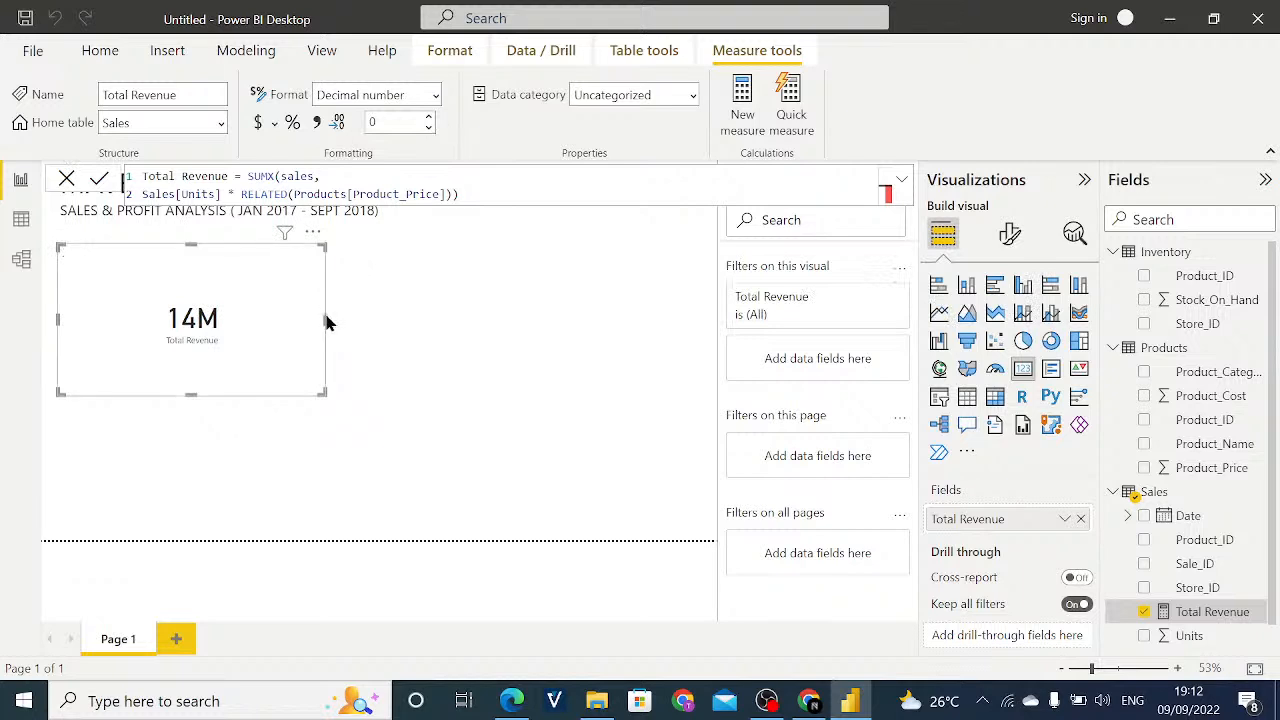
- Narrow the Total Revenue card by roughly 30 percent, keeping its left edge in place
left_click_drag(326, 317, 273, 317)
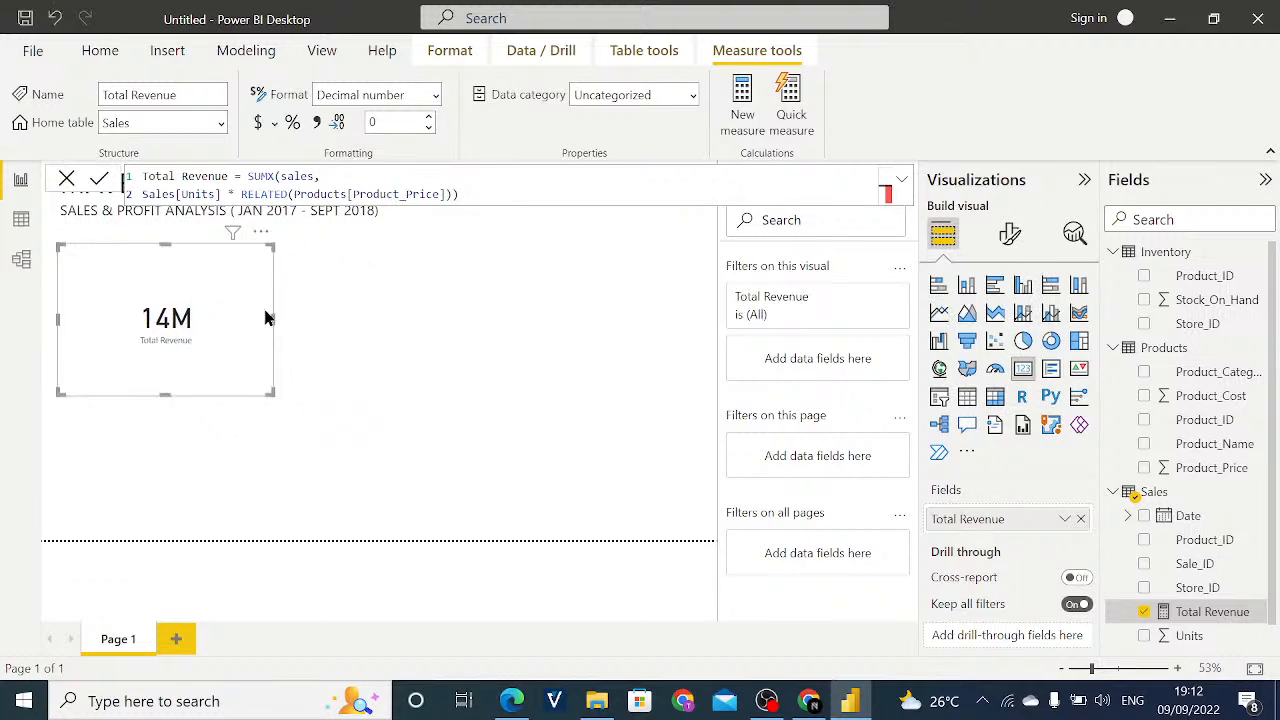
left_click(279, 321)
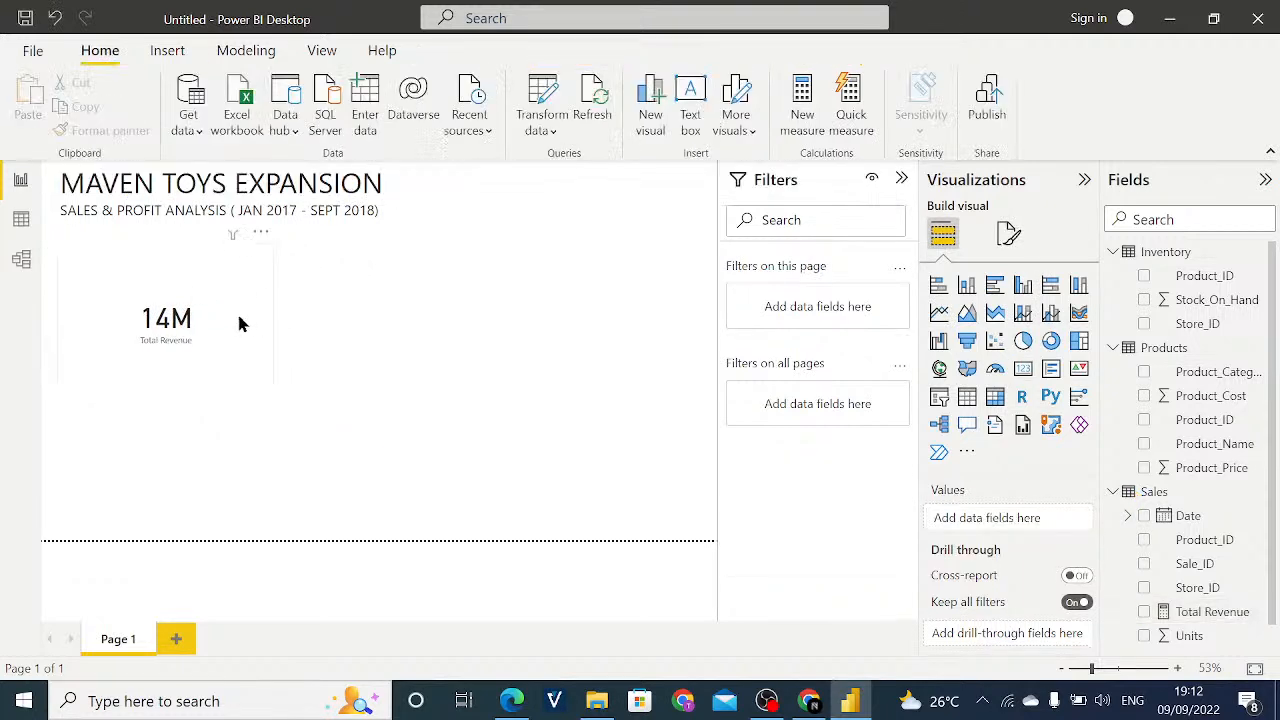
left_click(240, 323)
left_click_drag(271, 318, 246, 320)
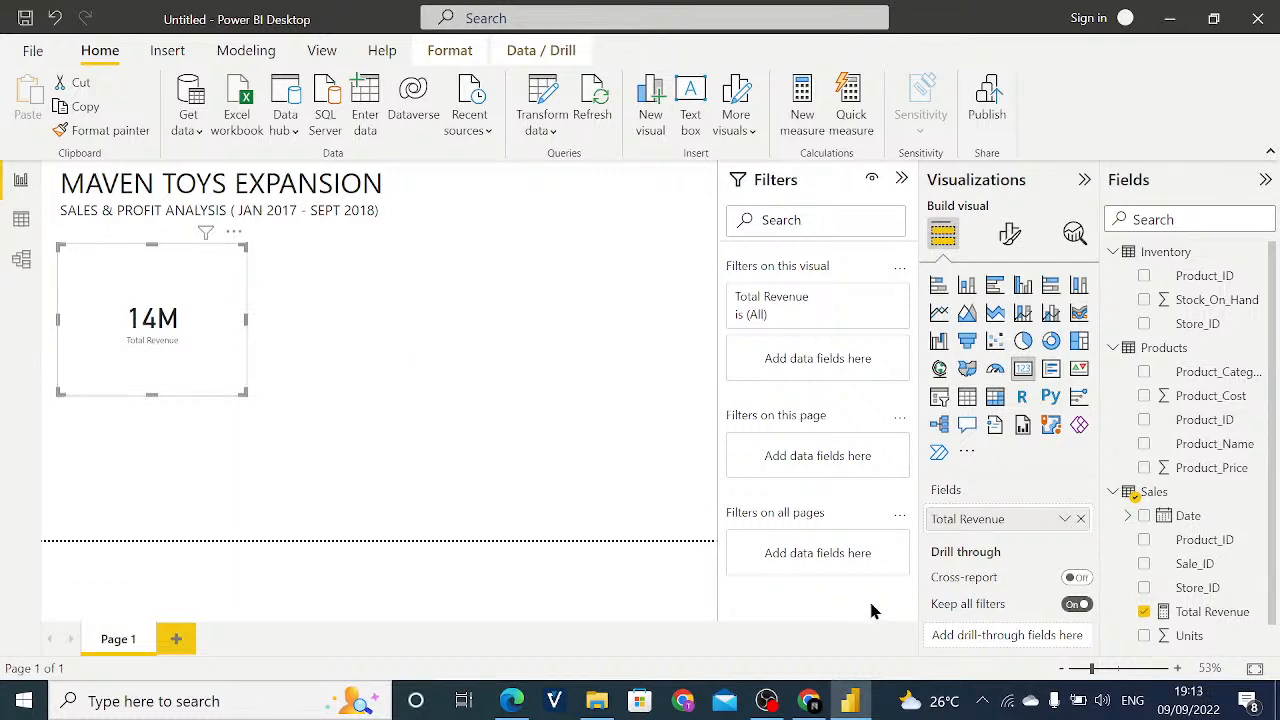
- Examine the Total Revenue formula alongside the Sales and Products table data, and return to the report
left_click(1199, 618)
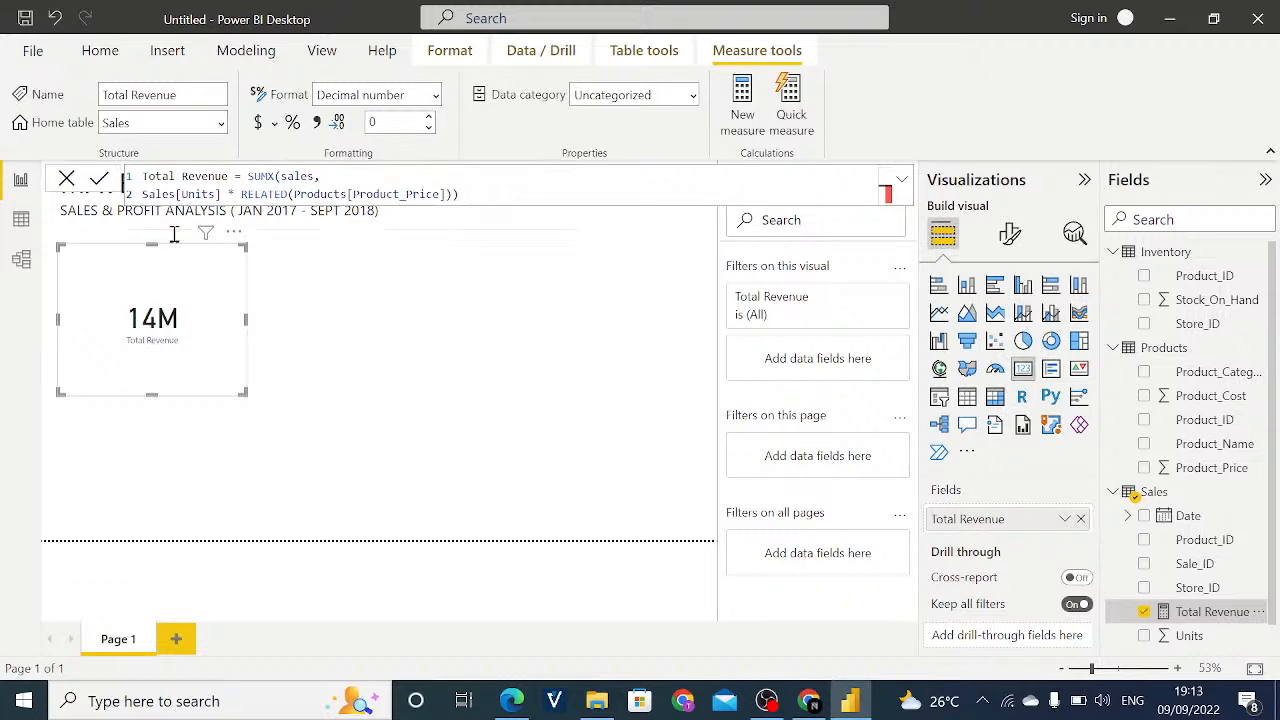
left_click(20, 222)
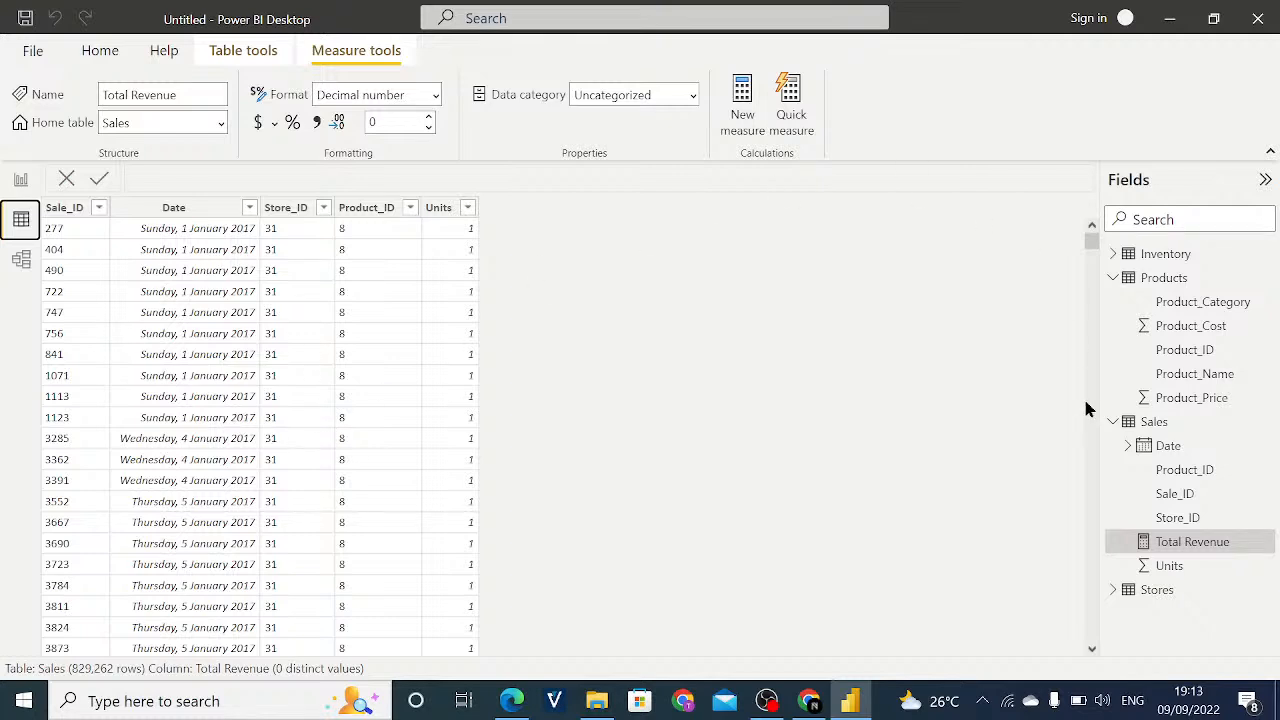
left_click(1195, 398)
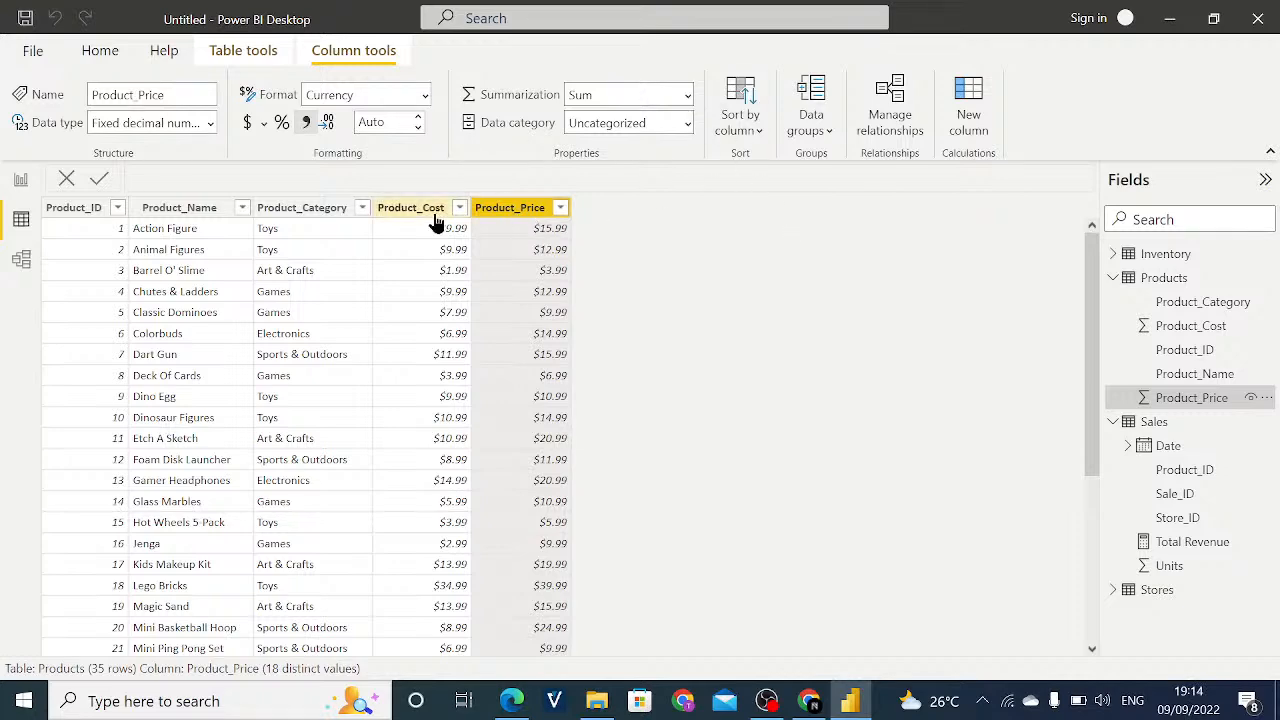
left_click(15, 187)
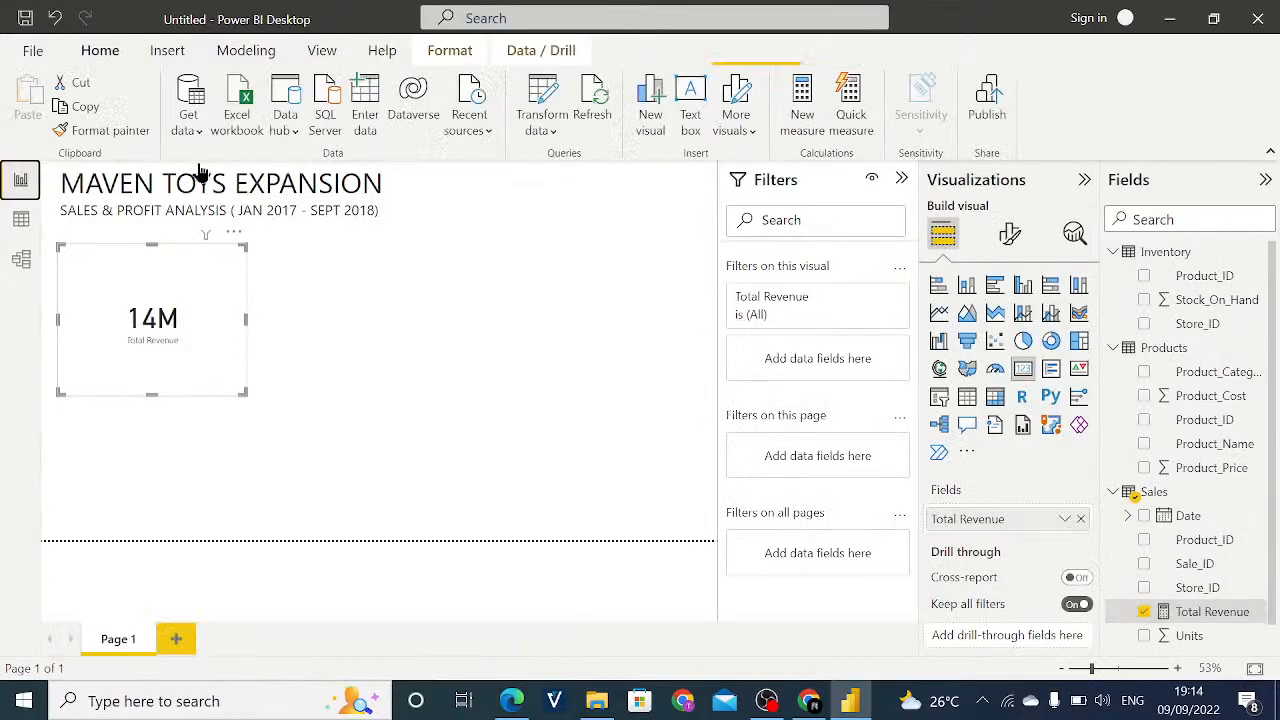
- Clear the entire existing formula of the Total Revenue measure
left_click(1208, 620)
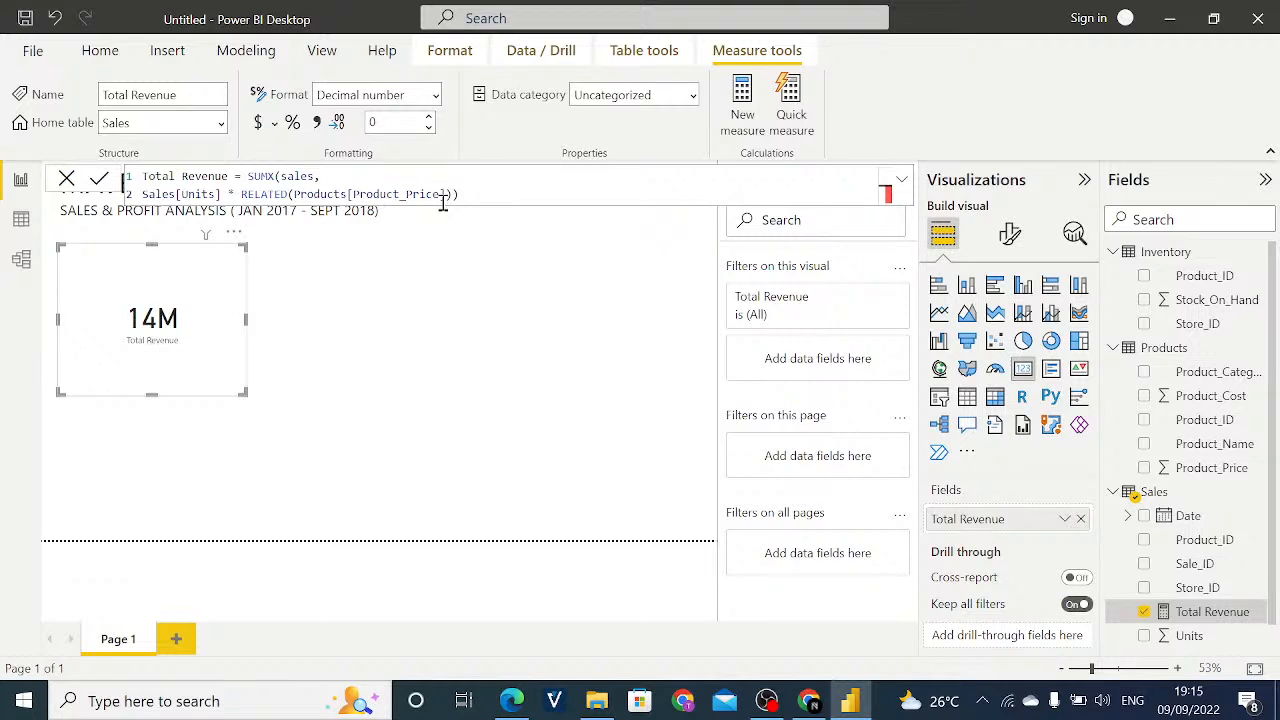
left_click(505, 194)
left_click_drag(462, 194, 150, 168)
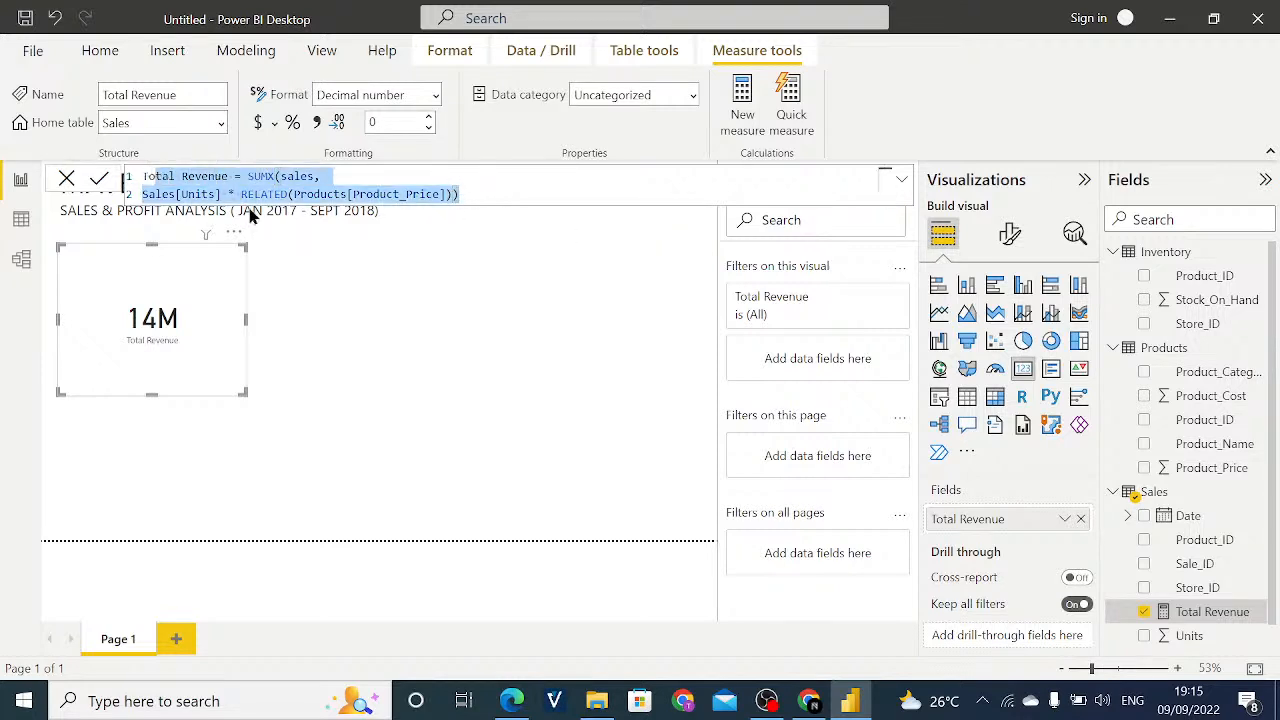
key("BackSpace")
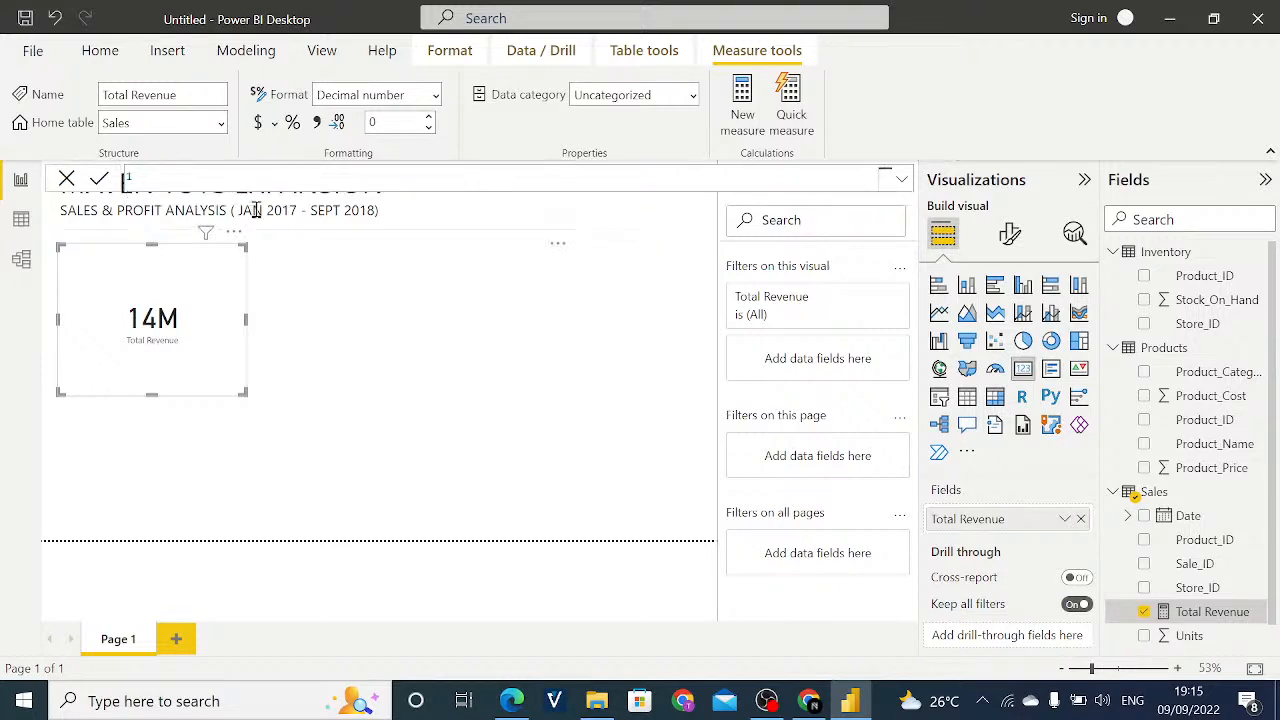
- Begin the measure formula again as Total Revenue = SUMX(Sales, with Sales as the table argument
type("Total Revenue =")
type("SUMX")
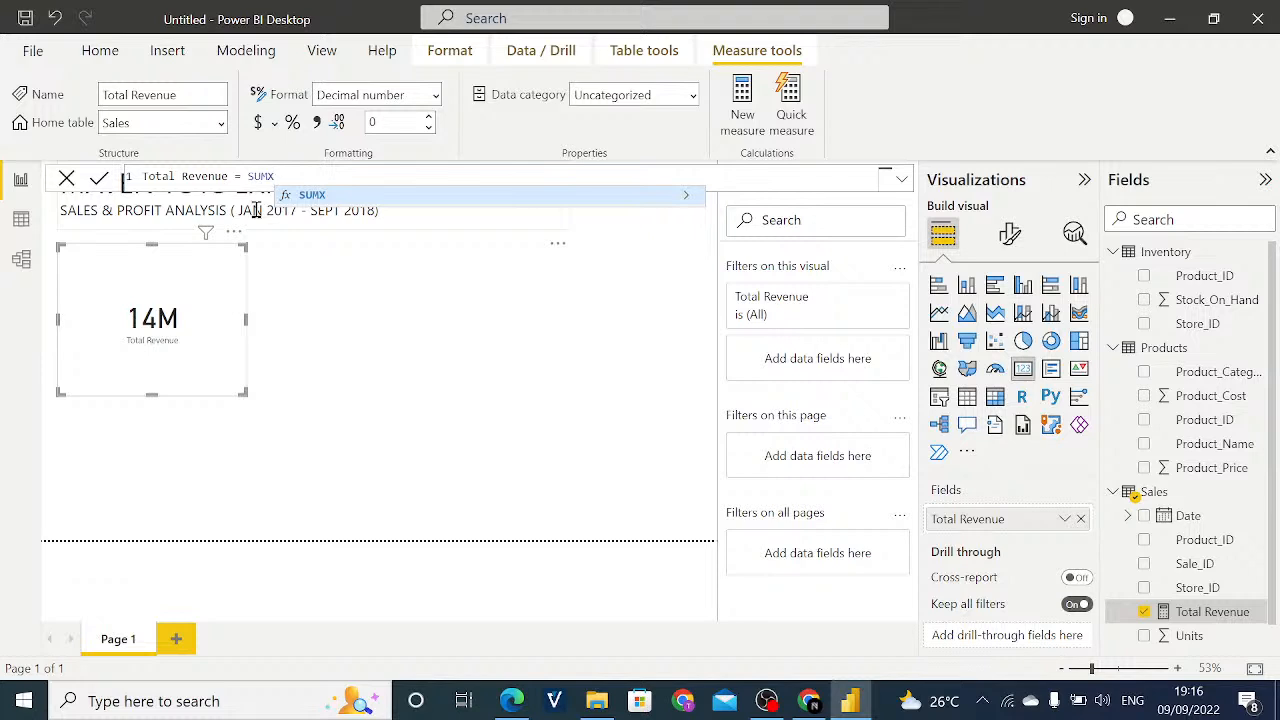
type("(")
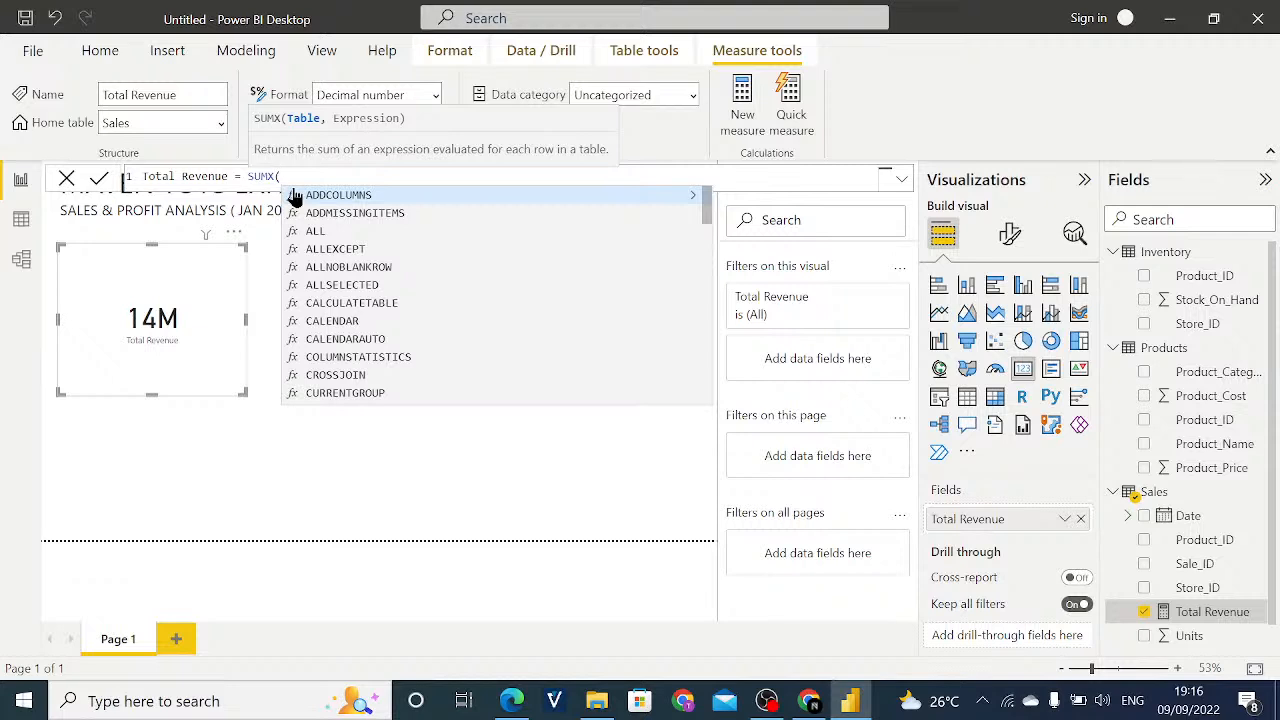
type("S")
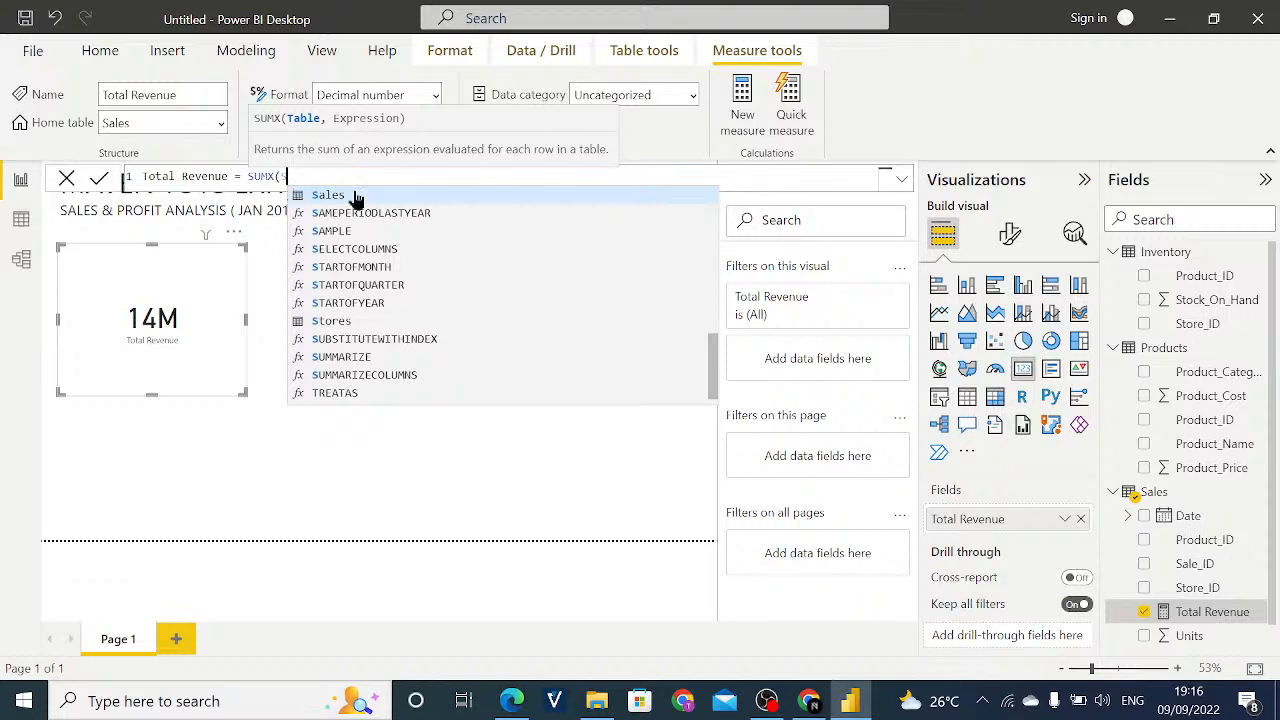
type("ales")
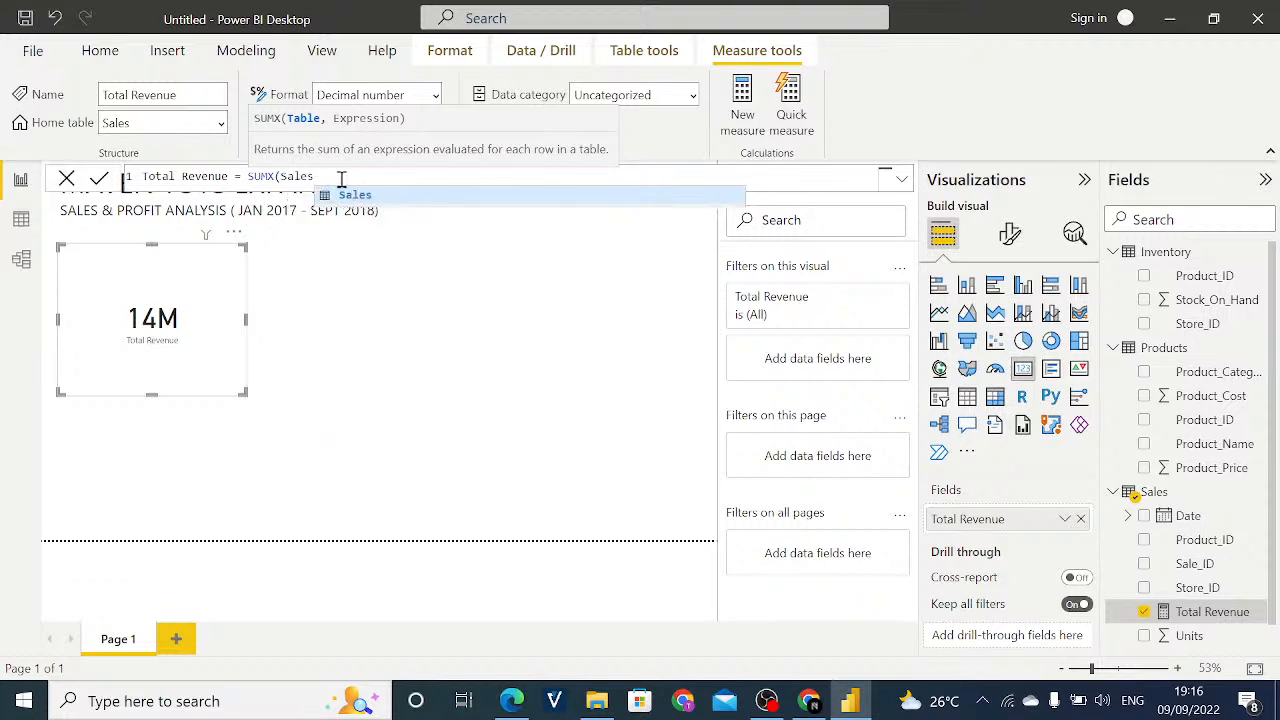
type(",")
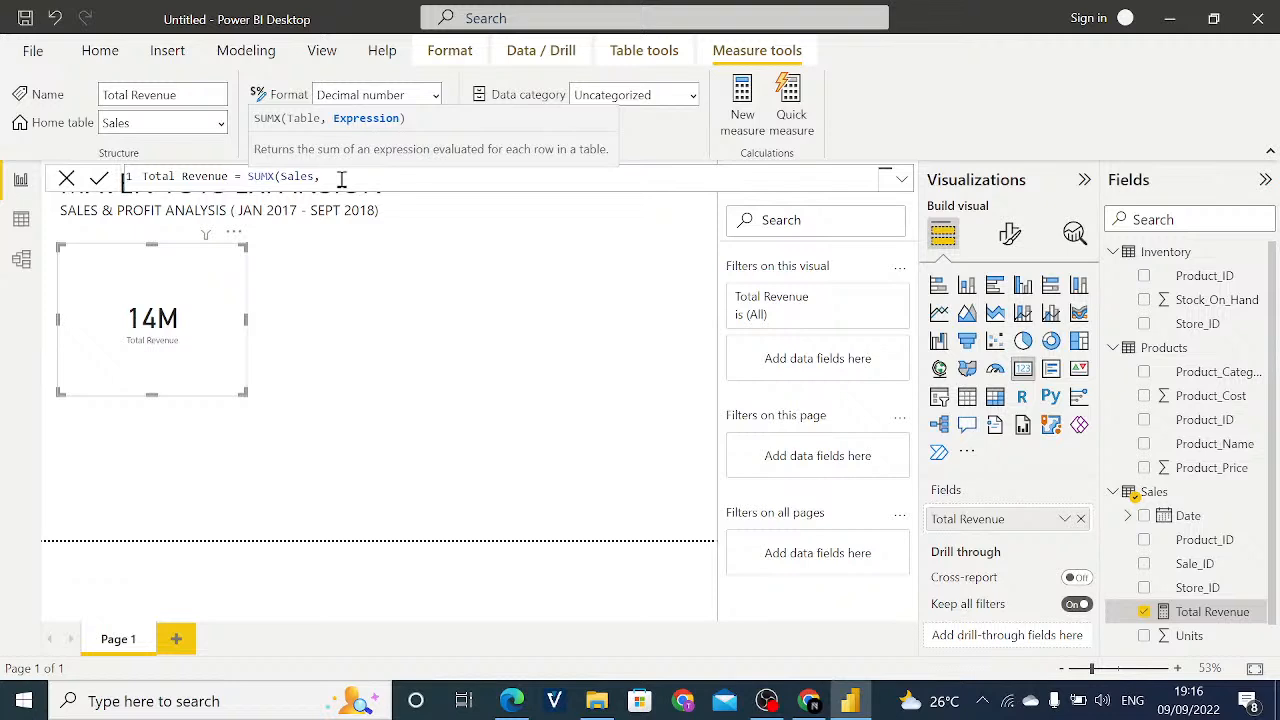
- Add Sales[Units] as the first factor of the SUMX expression
type("UN")
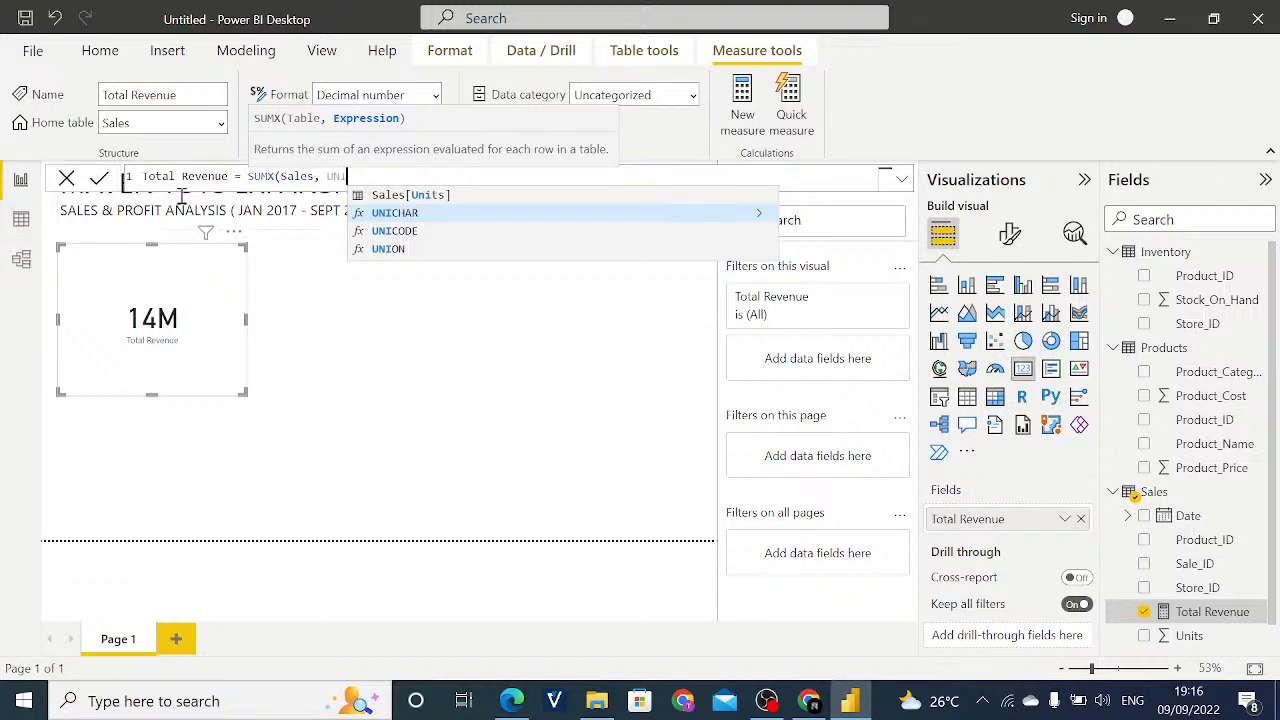
key("BackSpace")
key("BackSpace")
key("BackSpace")
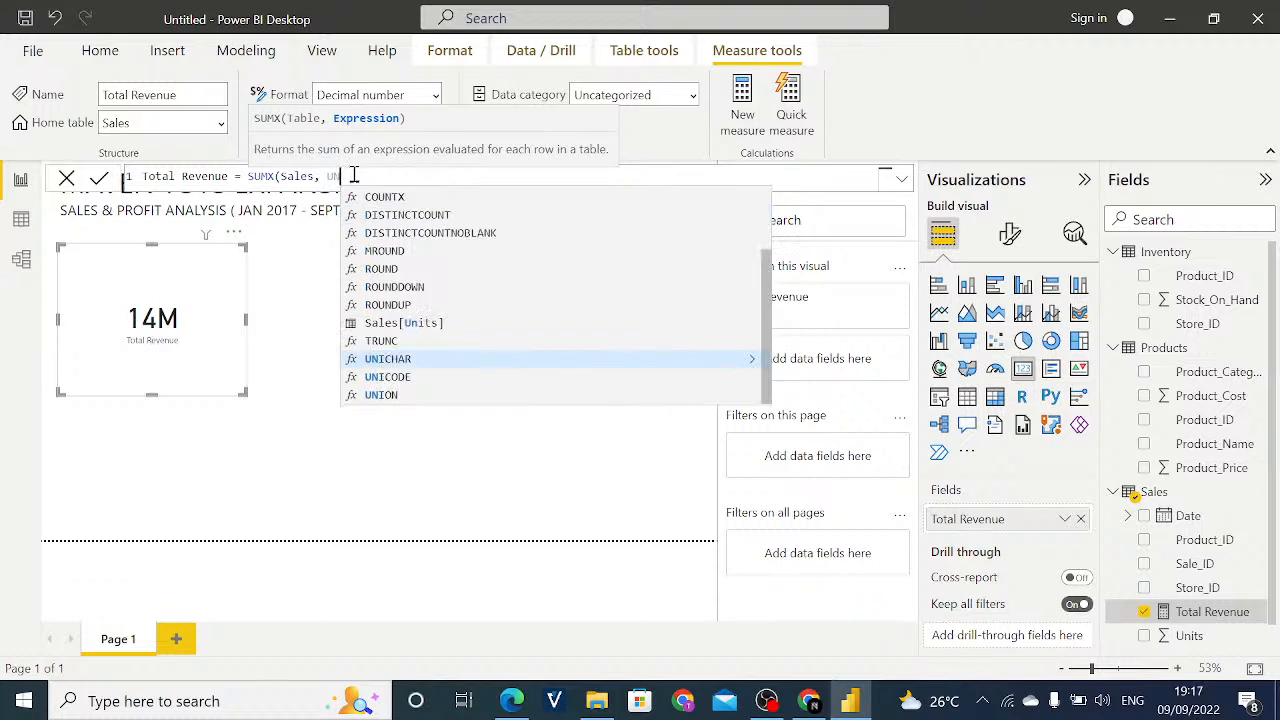
type("Uni")
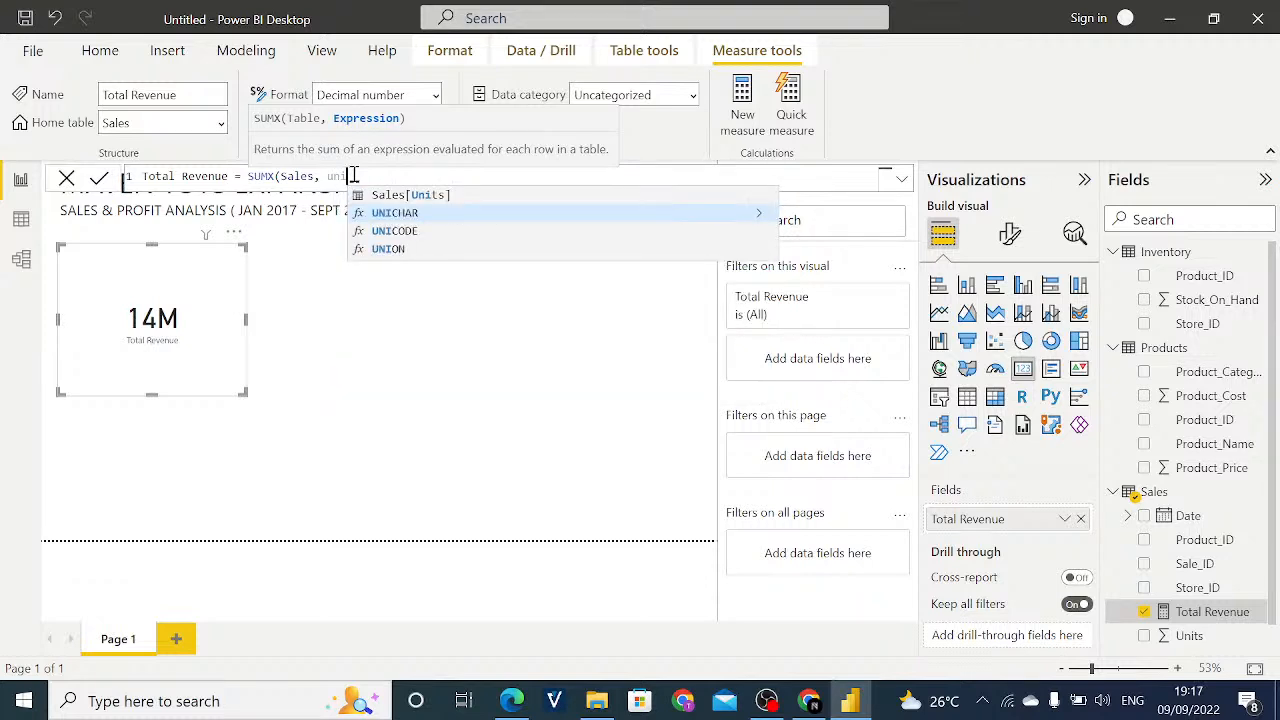
left_click(401, 198)
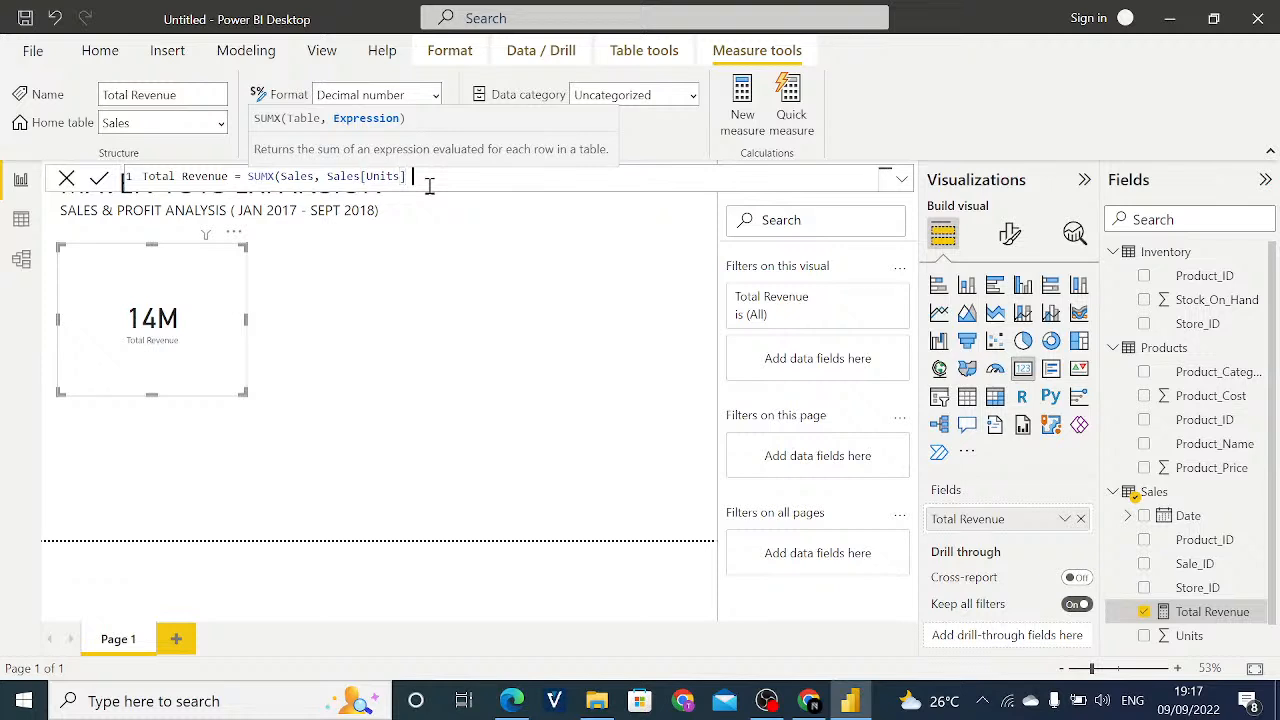
- Multiply the units by RELATED(Products[Product_Price]) in the SUMX expression
type("*")
type("re")
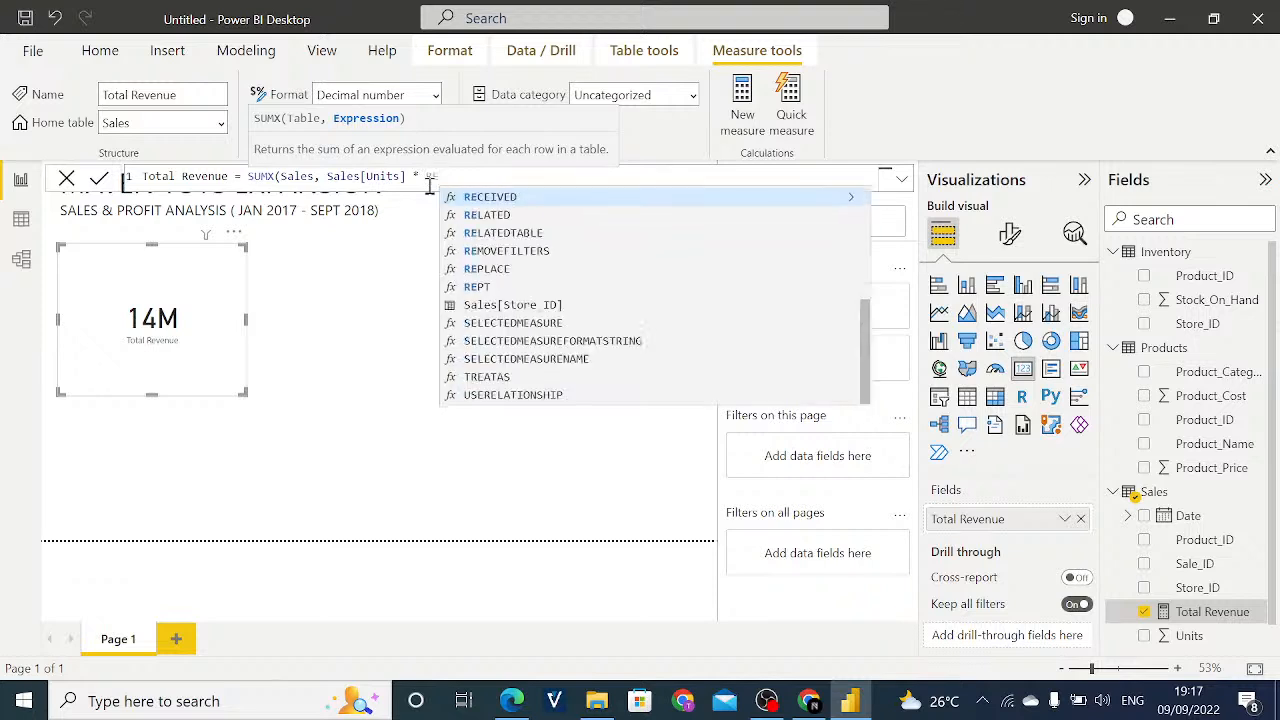
type("lated")
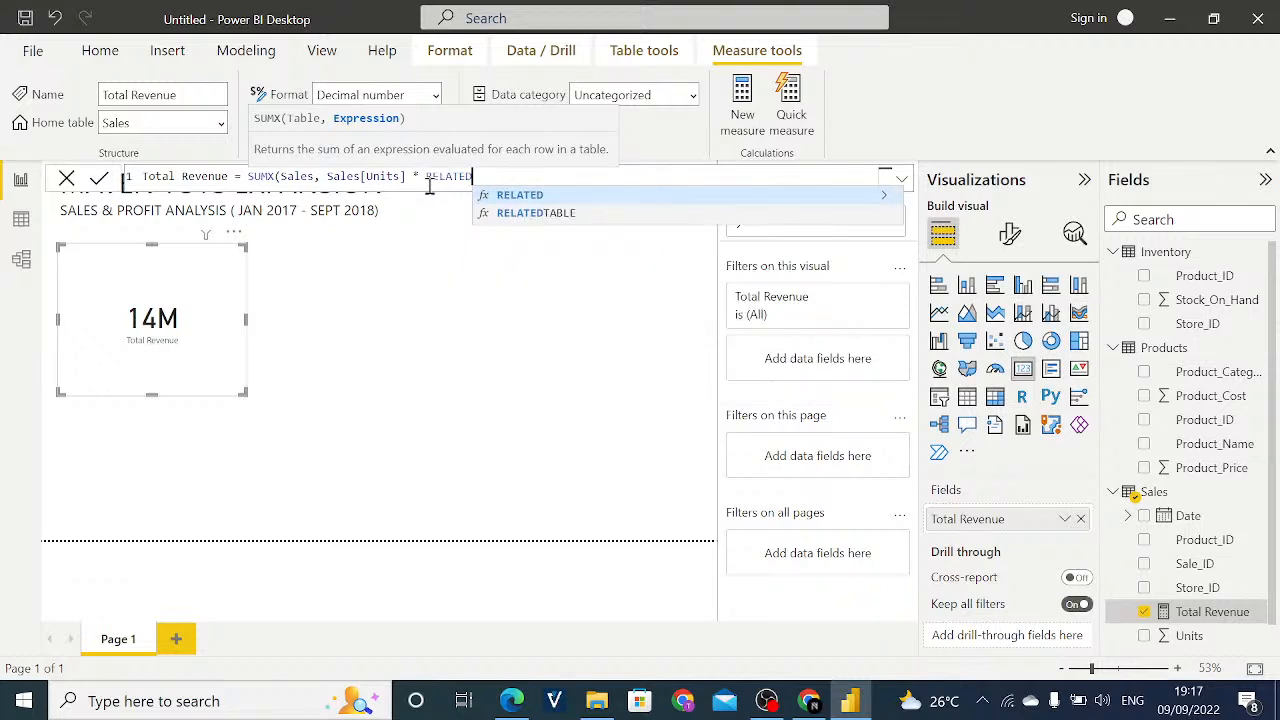
type("(")
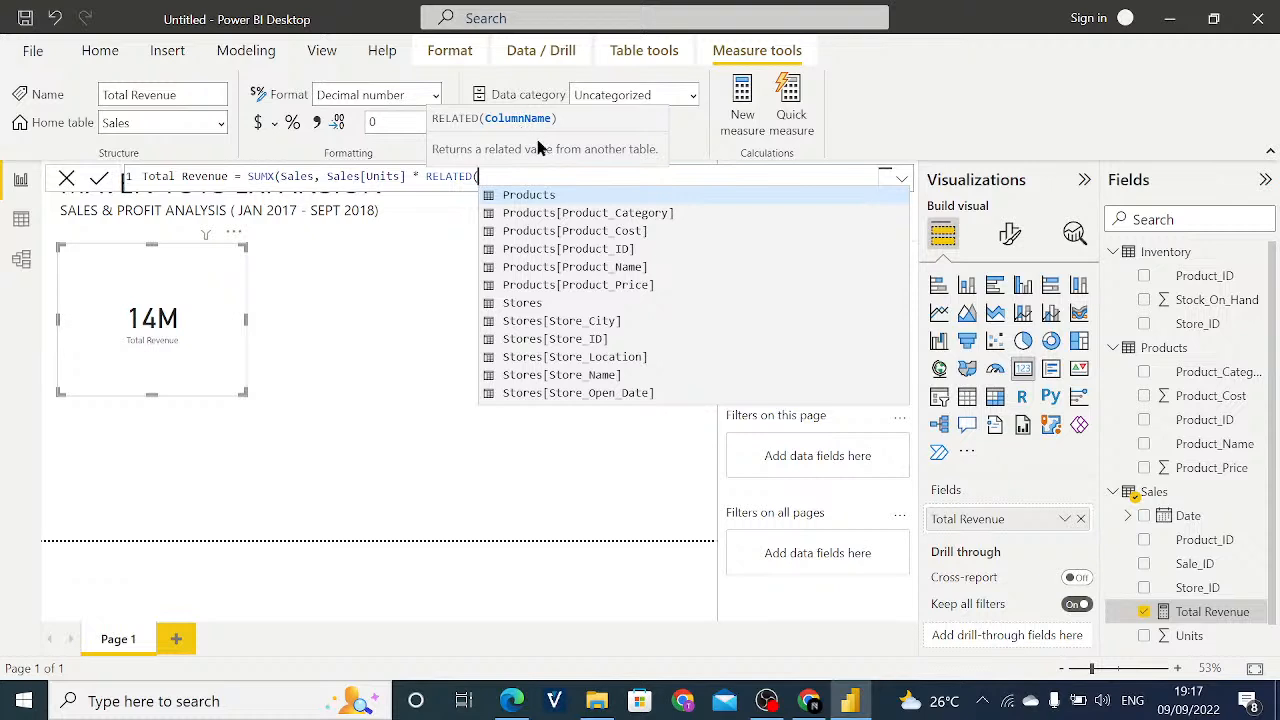
left_click(583, 288)
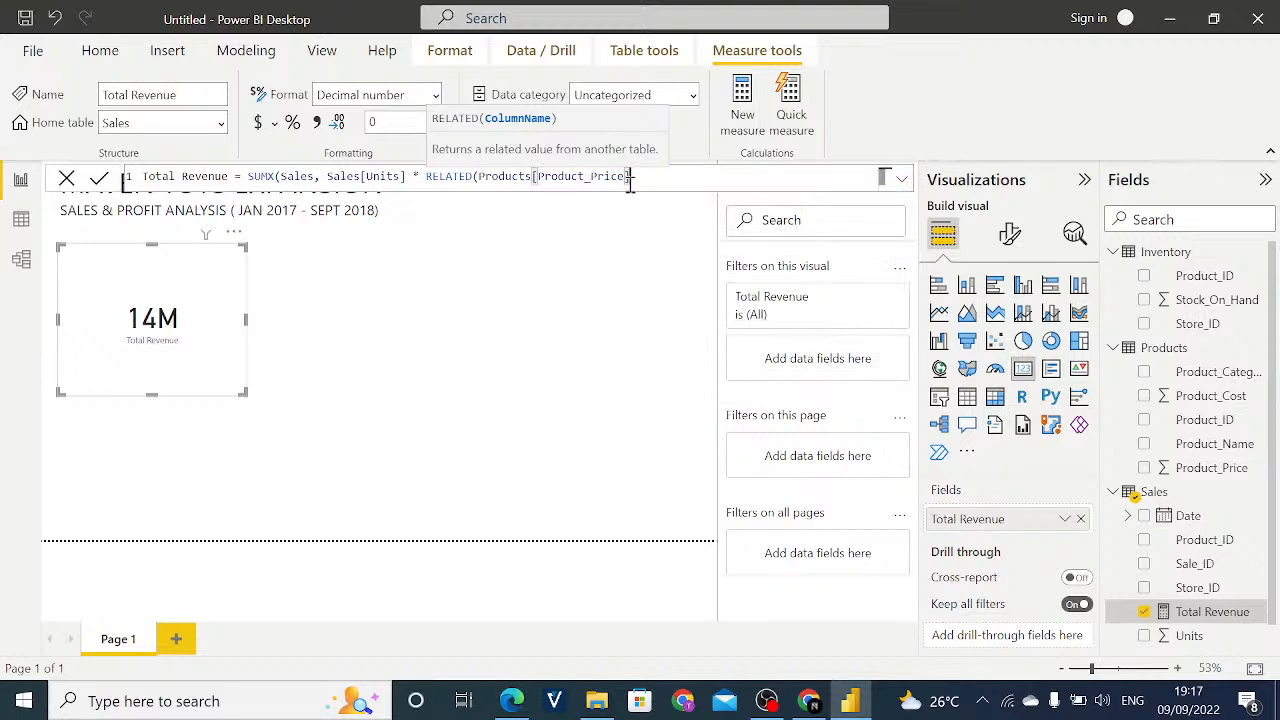
type(")")
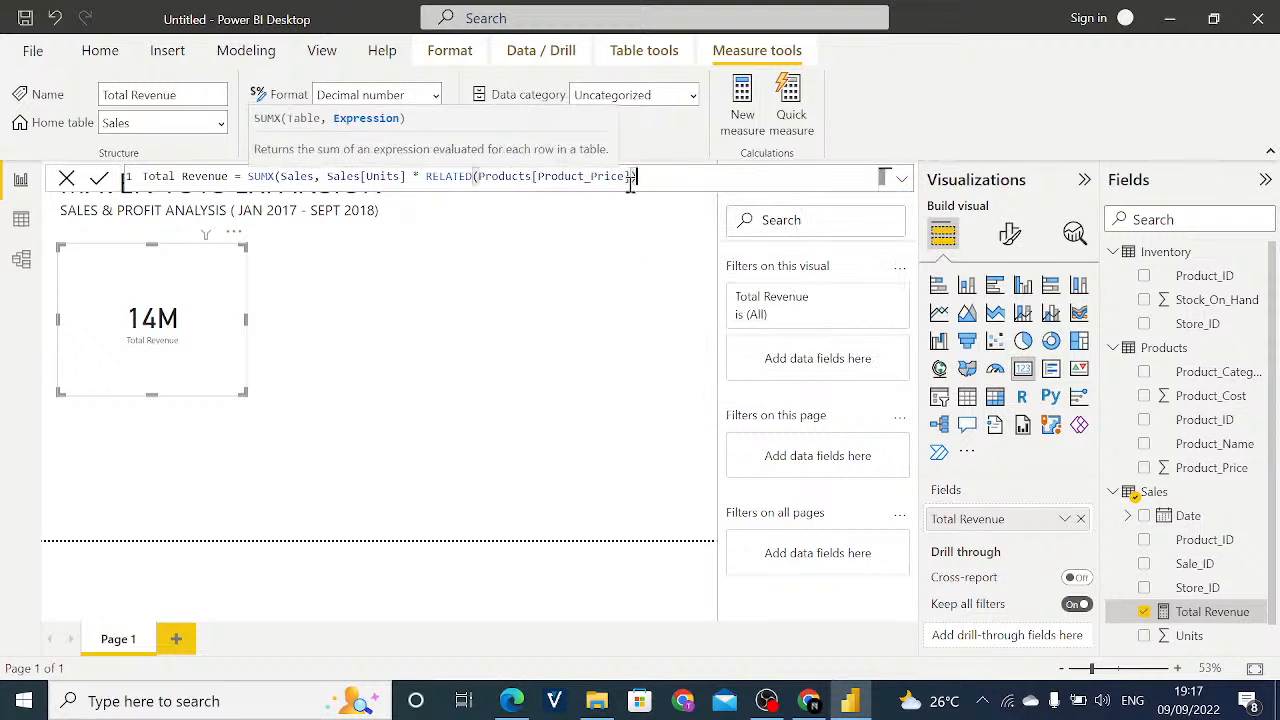
type(")")
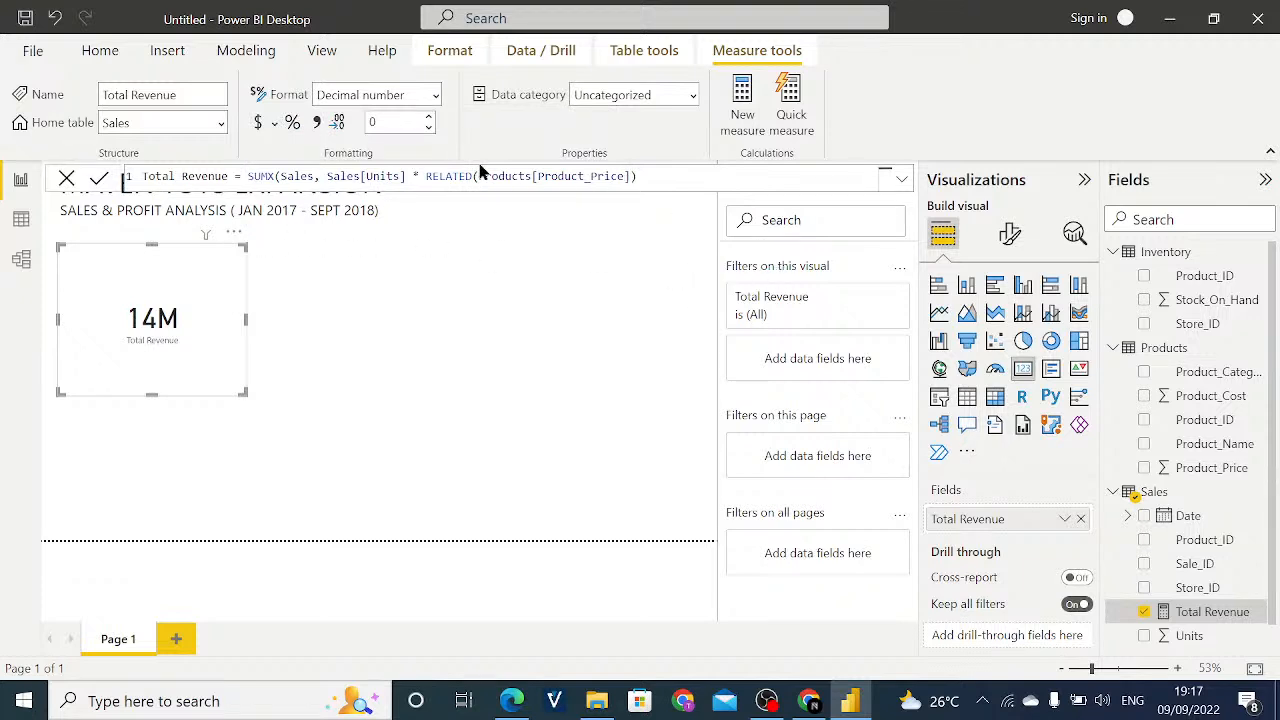
- Close the SUMX parenthesis to commit the Total Revenue measure, and expand the formula editor
key("Return")
type(")")
key("Return")
left_click(900, 183)
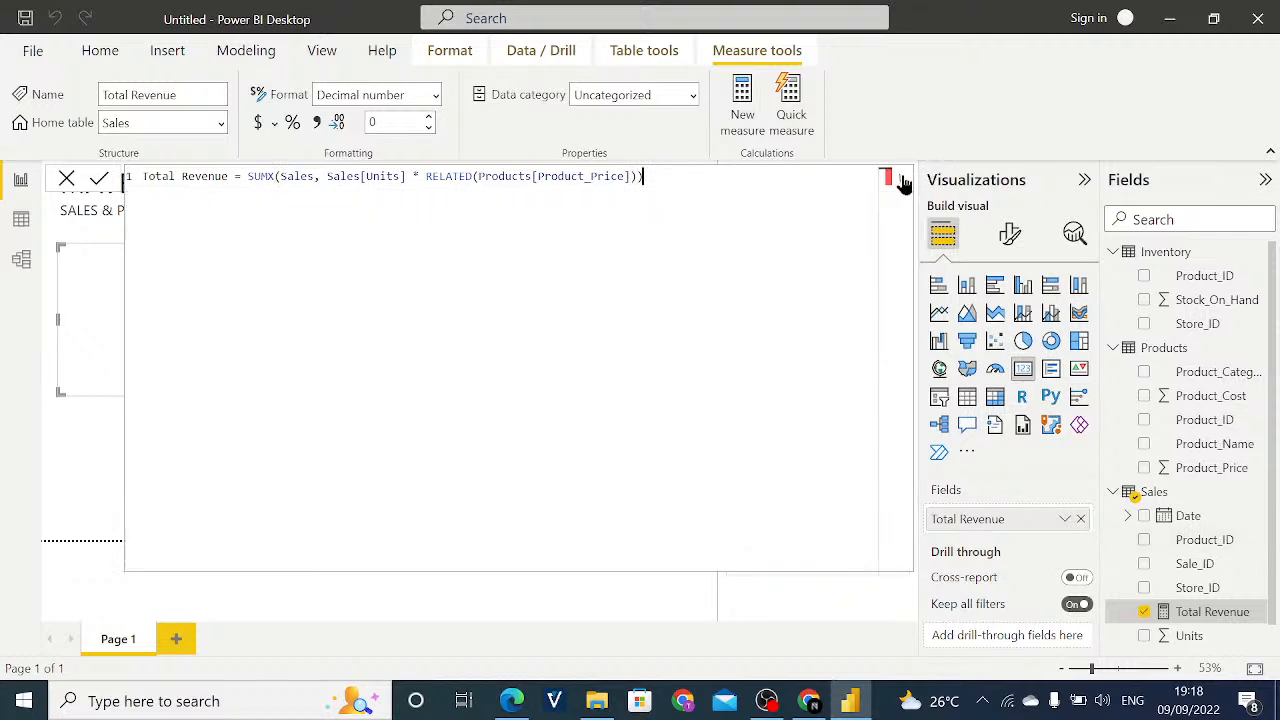
- Collapse the expanded formula editor and narrow the Total Revenue card slightly from its outer edge
left_click(896, 183)
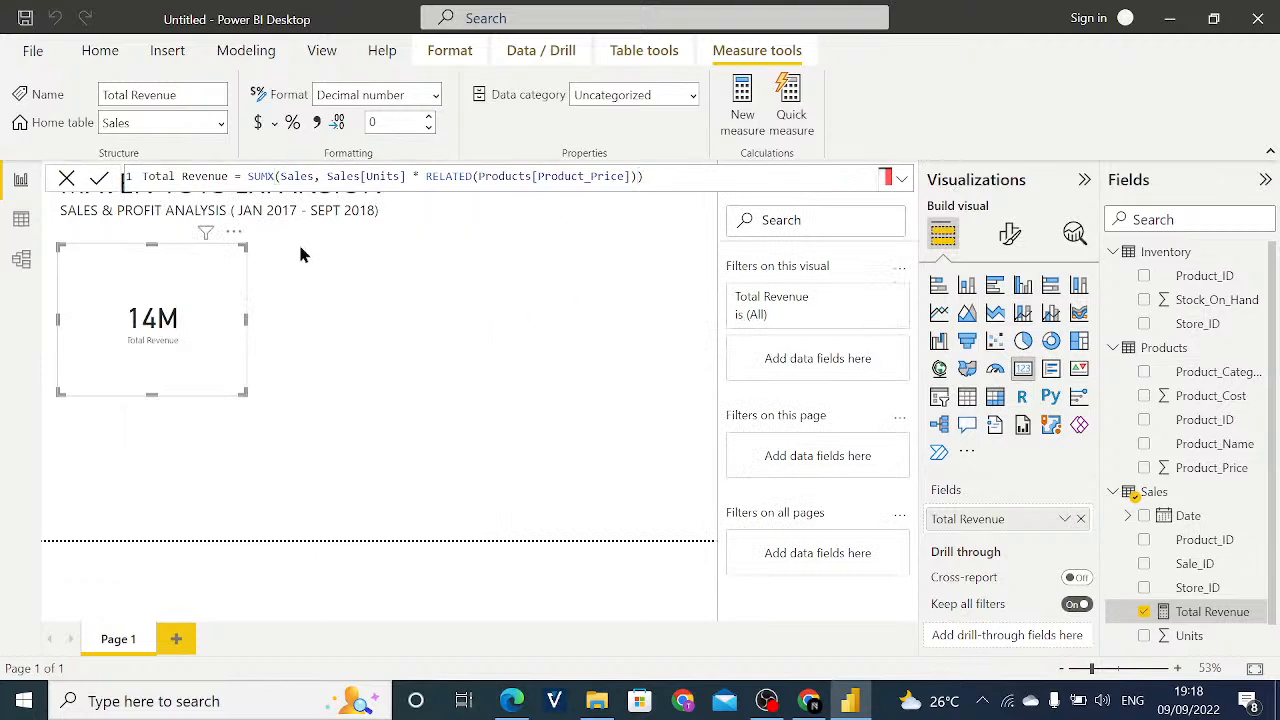
left_click(314, 287)
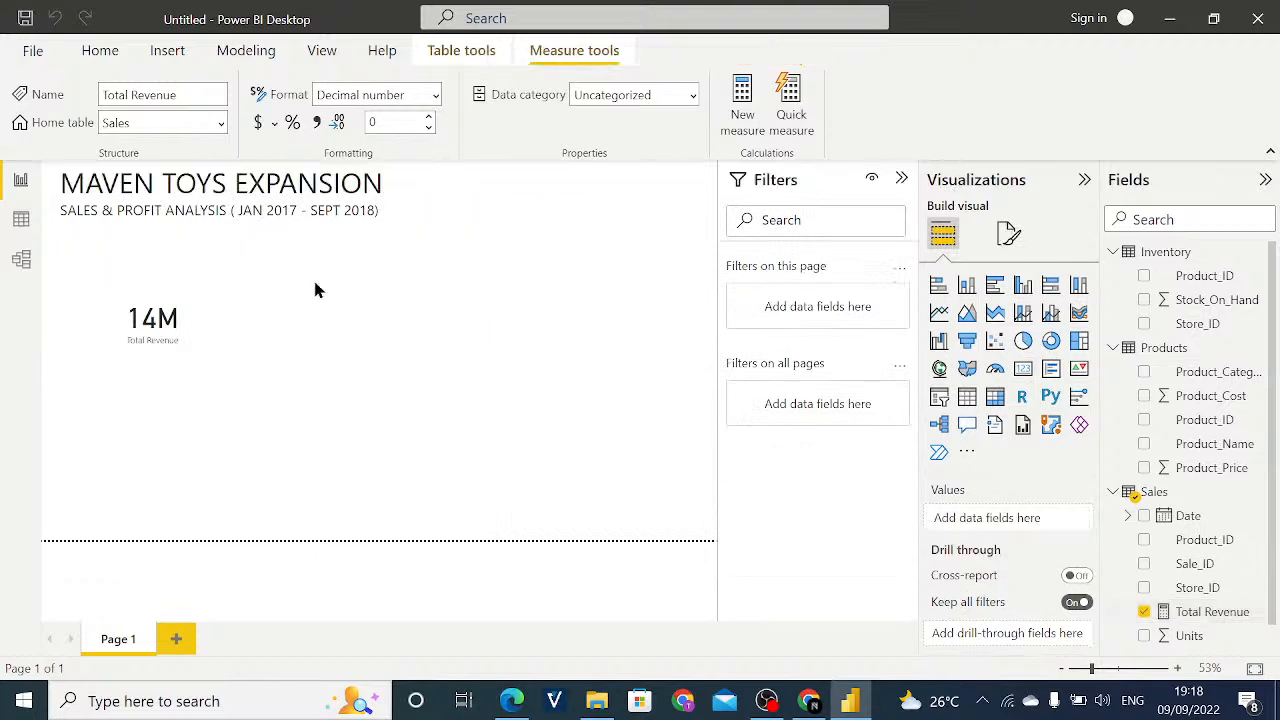
left_click(207, 317)
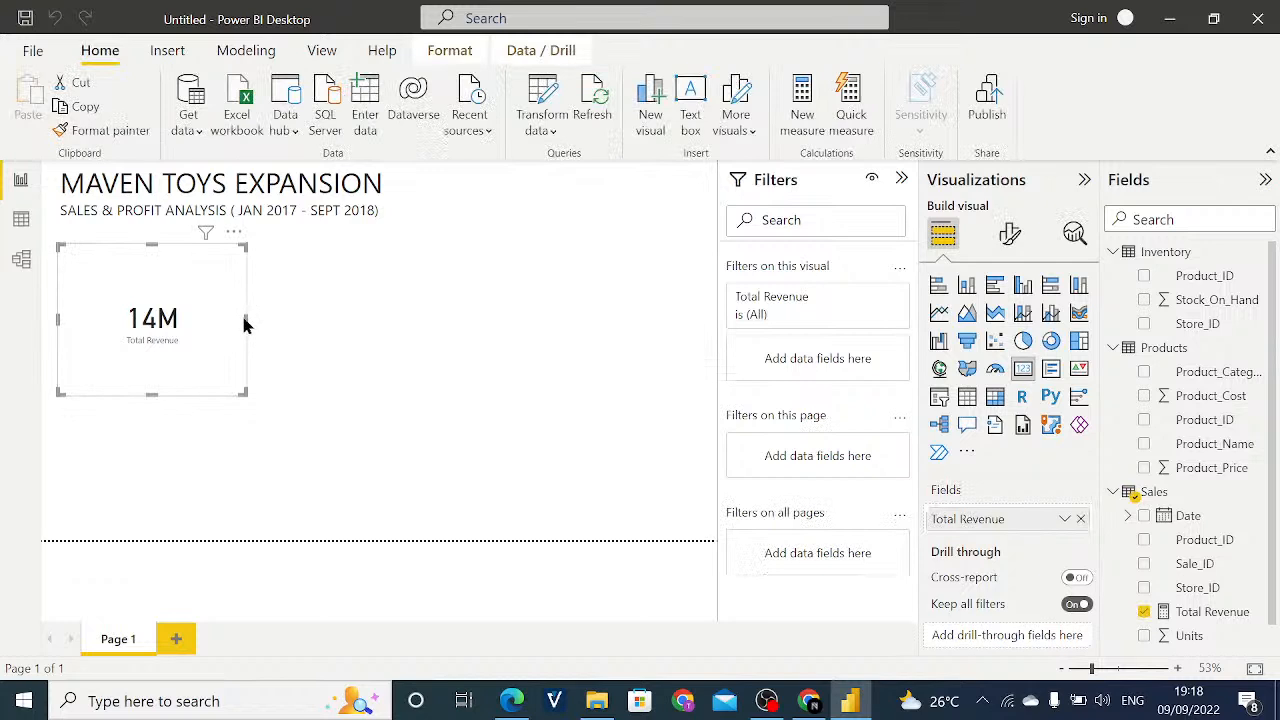
left_click_drag(245, 320, 228, 320)
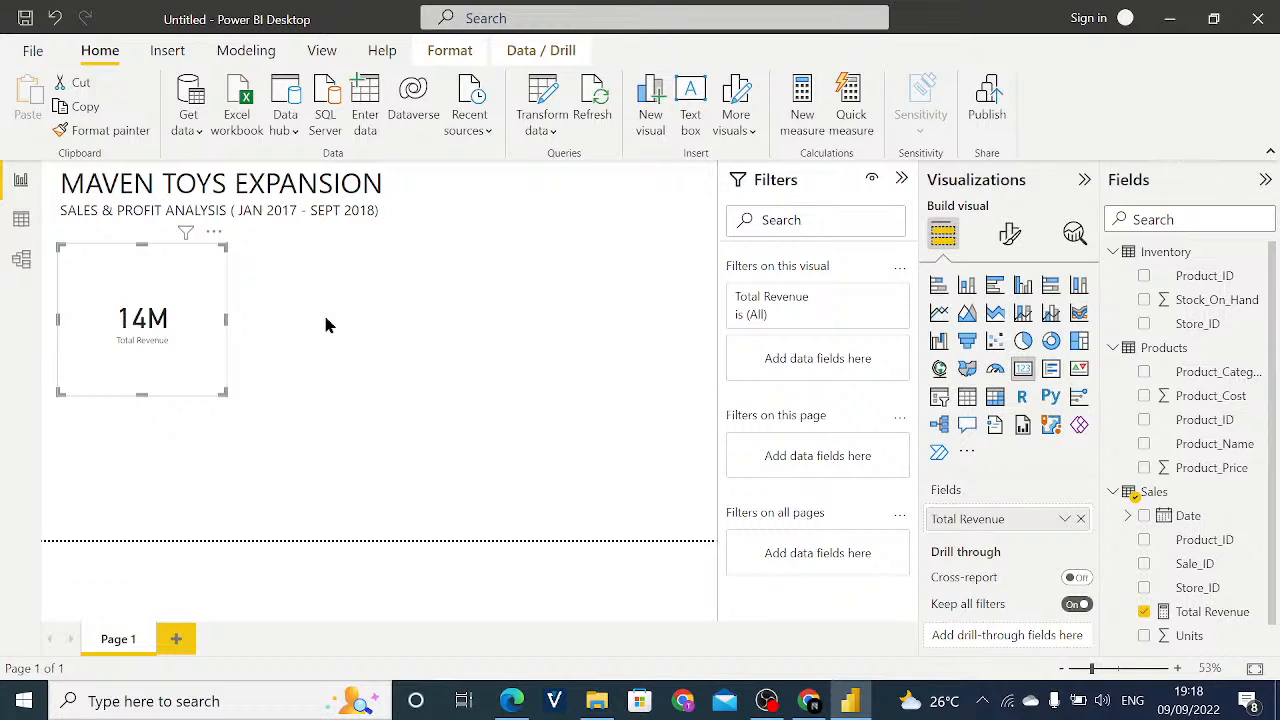
- Review the Products table's cost and price columns, and copy the complete Total Revenue measure formula
left_click(19, 220)
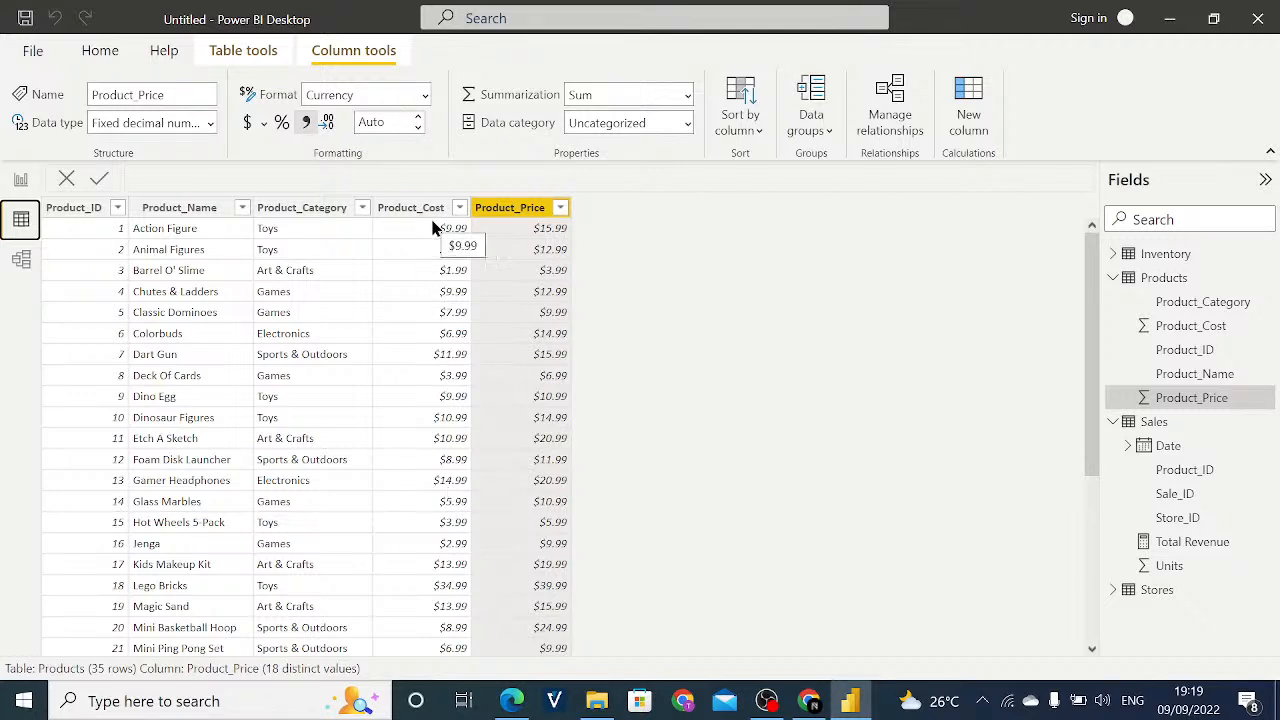
left_click(14, 183)
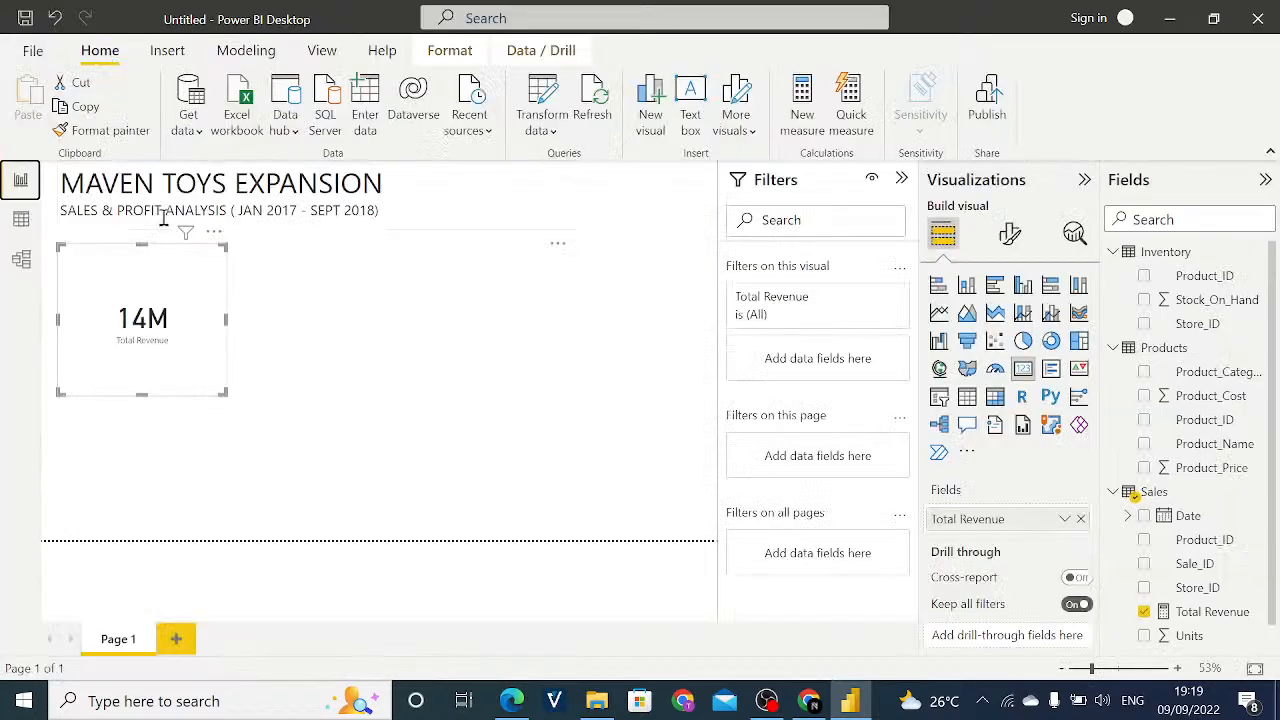
mouse_move(185, 234)
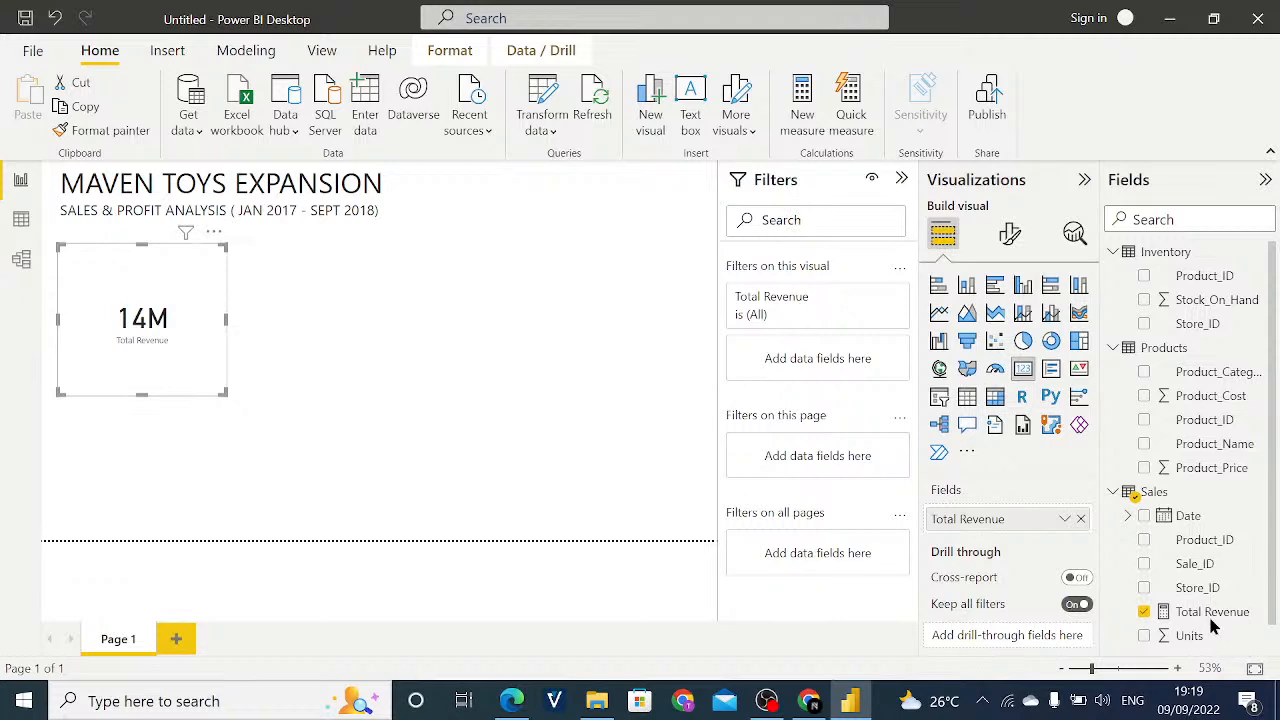
left_click(1178, 614)
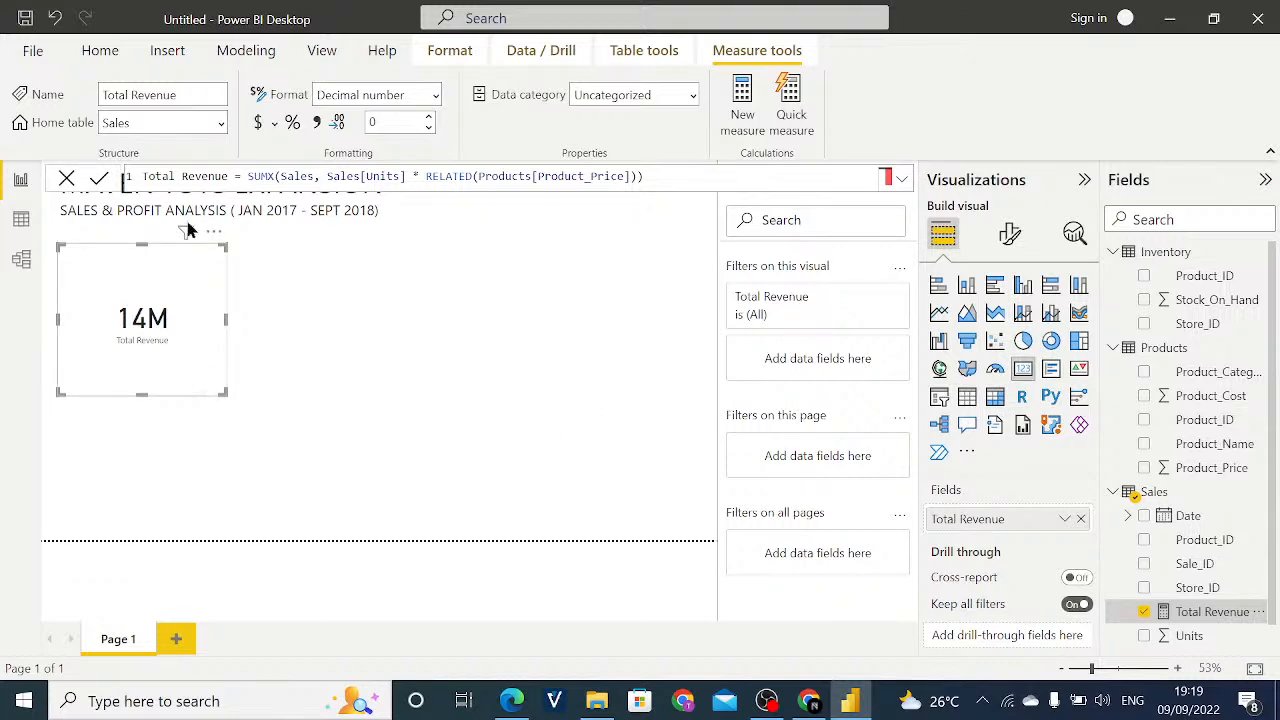
mouse_move(185, 233)
left_click_drag(144, 181, 689, 176)
key("ctrl+c")
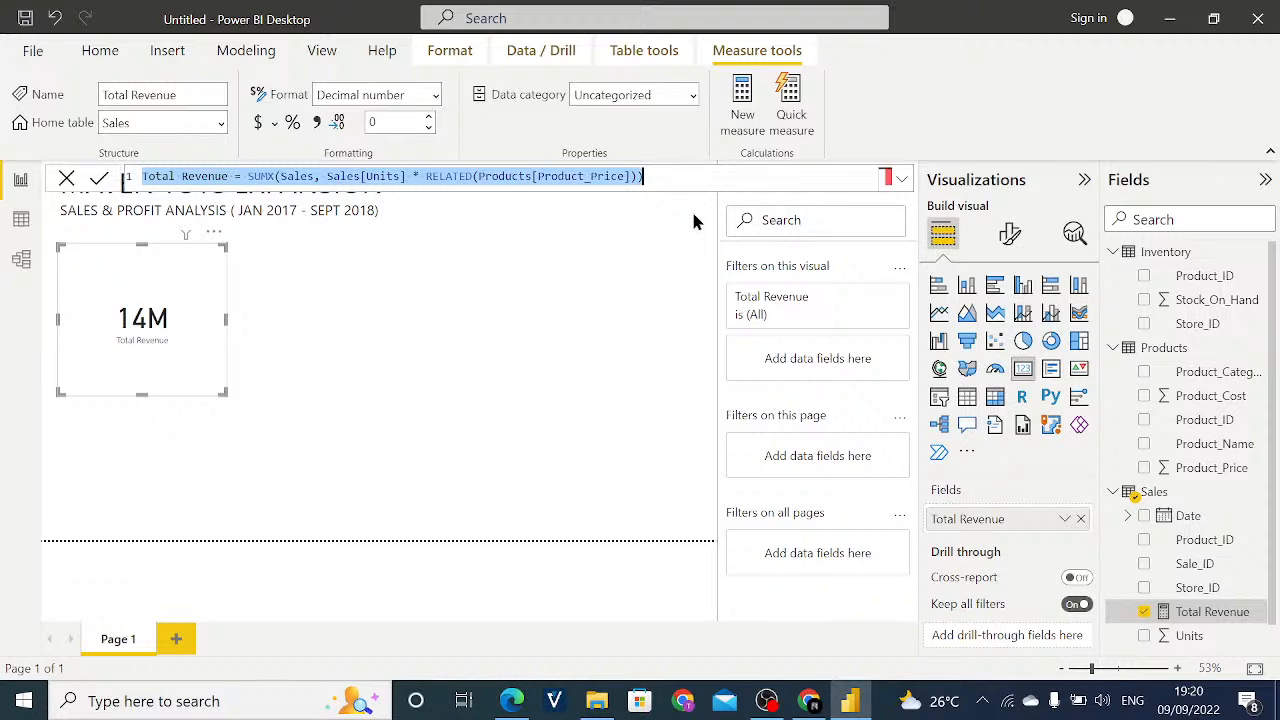
- Create a new measure in the Sales table named Cost of Goods sold and paste the copied formula after its equals sign
right_click(1165, 497)
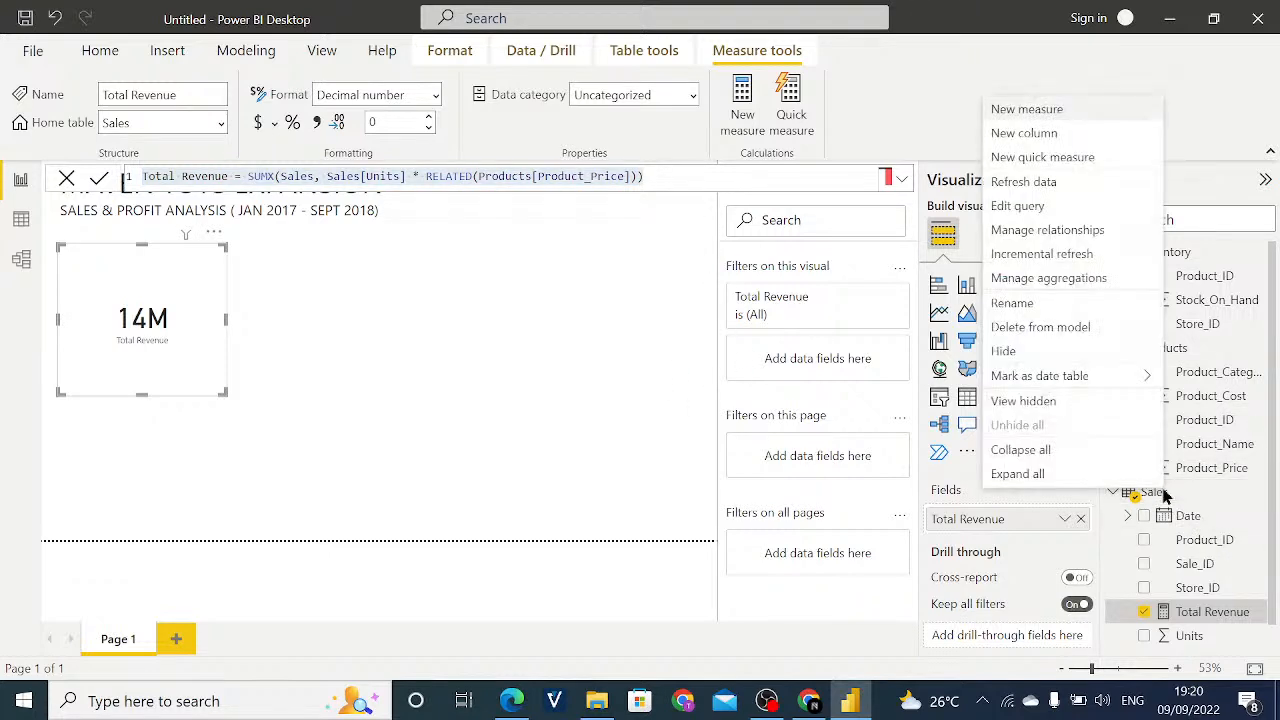
left_click(1044, 116)
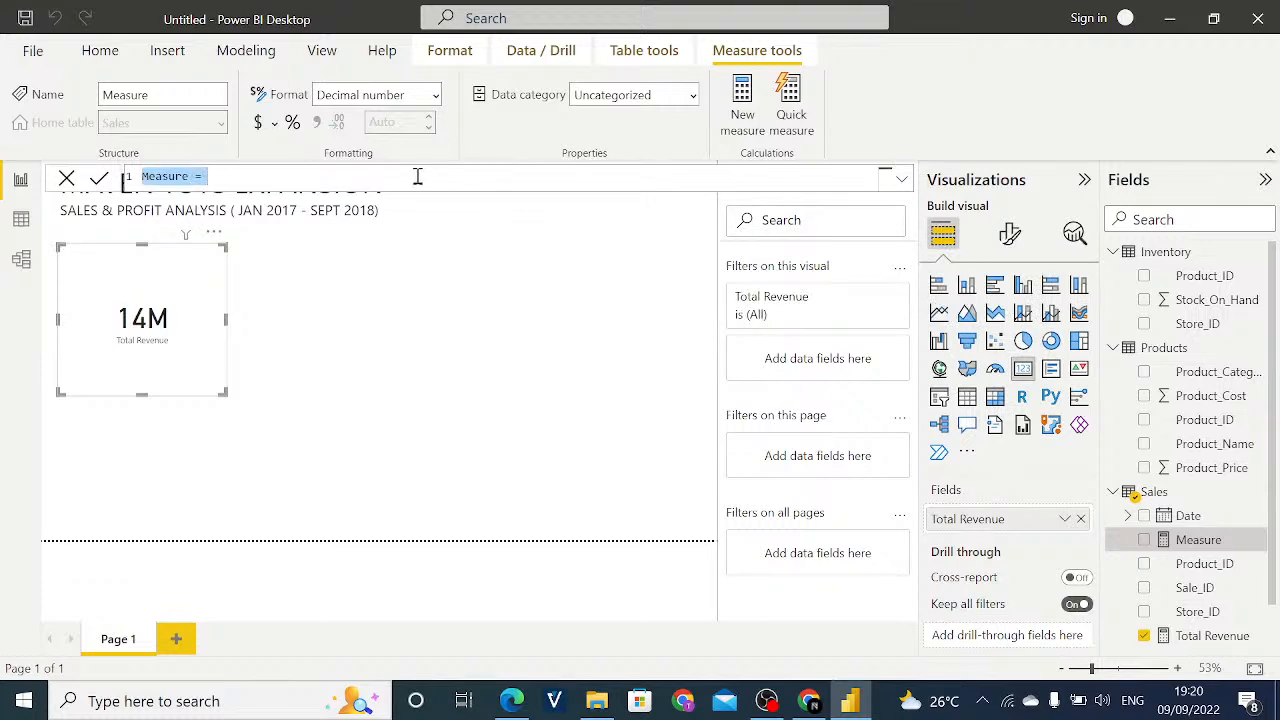
key("BackSpace")
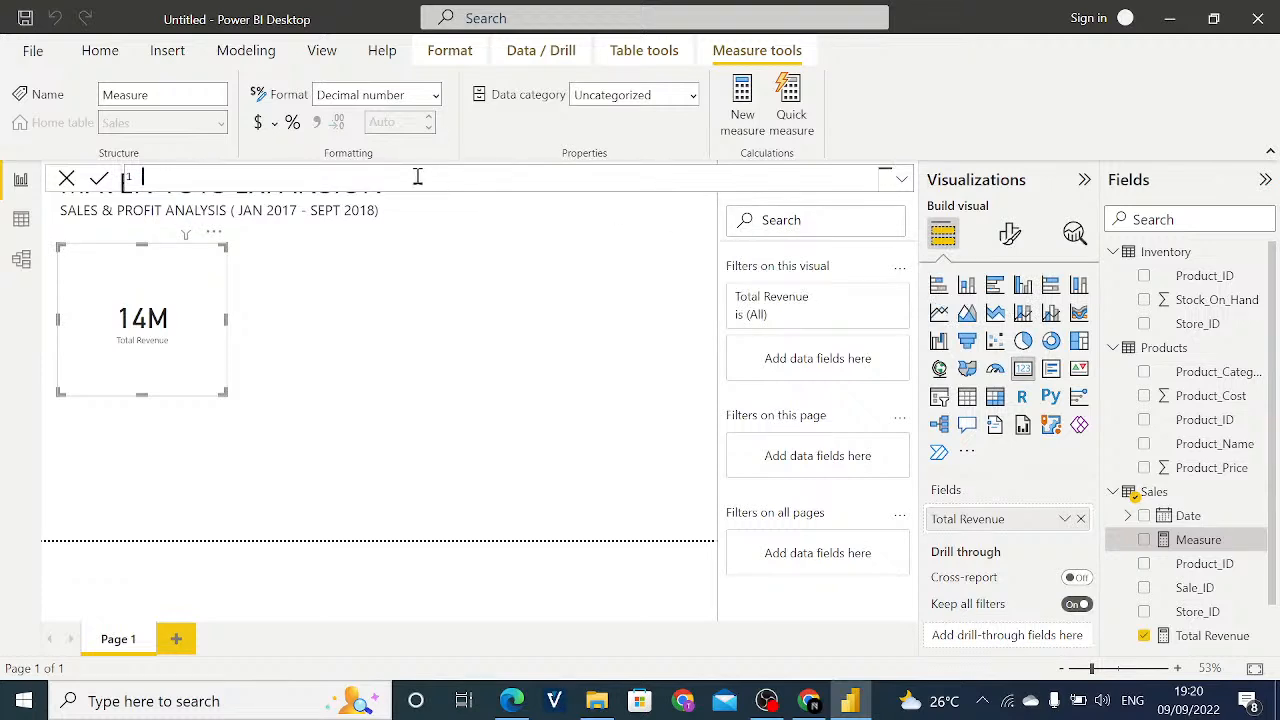
type("Cost of Goods sold =")
key("ctrl+v")
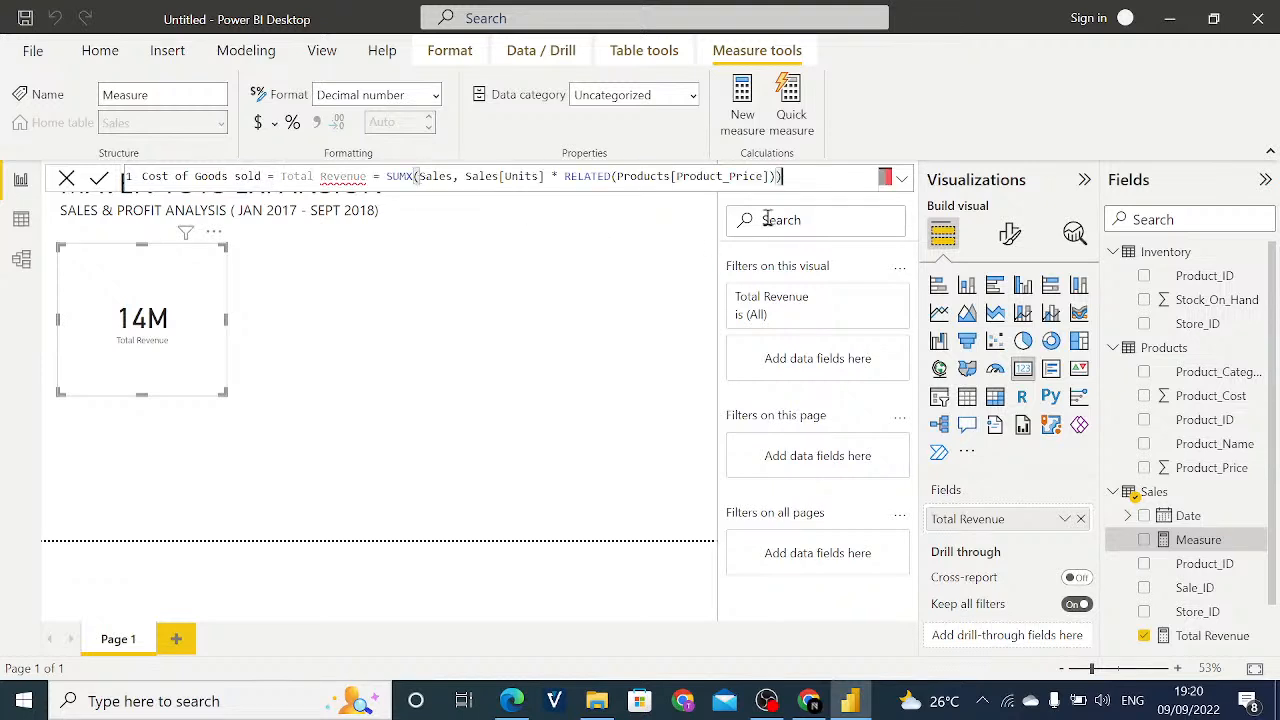
- Remove the pasted "Total Revenue =" text so the measure reads Cost of Goods sold = SUMX(Sales, ...)
left_click_drag(386, 176, 323, 175)
key("BackSpace")
key("BackSpace")
key("BackSpace")
key("BackSpace")
key("BackSpace")
key("BackSpace")
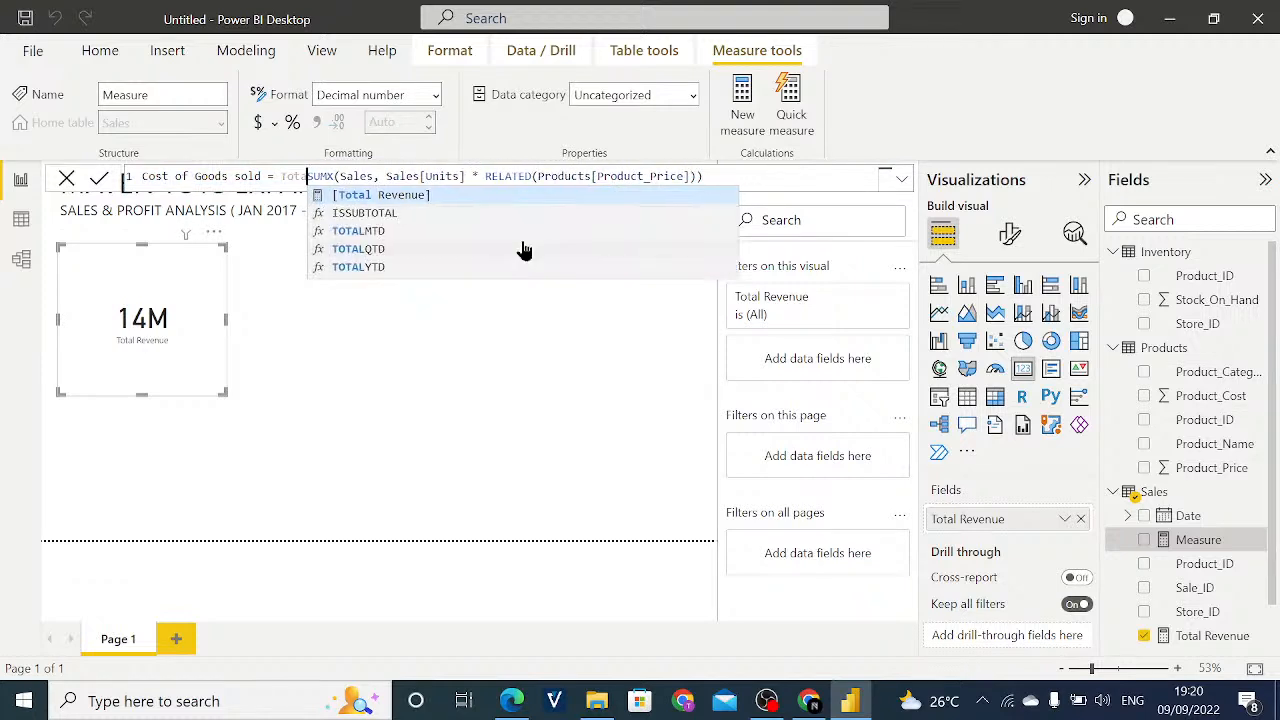
key("BackSpace")
key("BackSpace")
key("BackSpace")
key("BackSpace")
type("=")
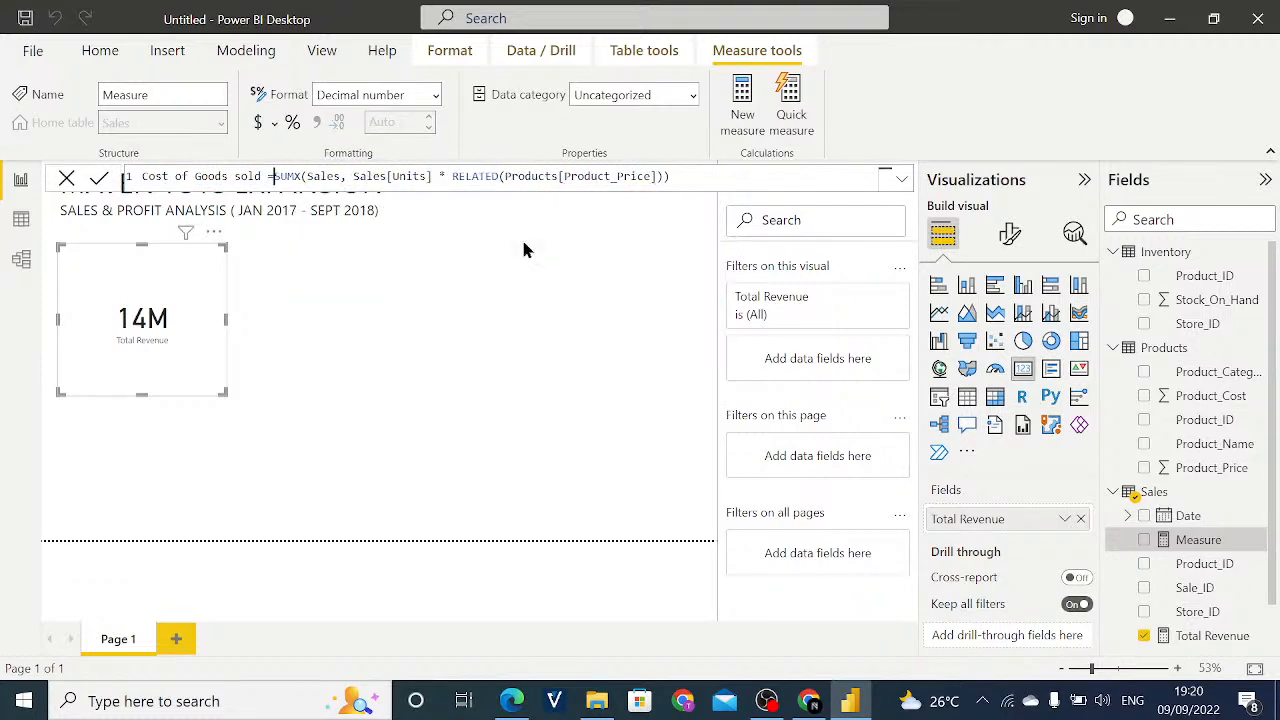
- Replace Product_Price with Products[Product_Cost] inside the RELATED function and commit the Cost of Goods sold measure
left_click(657, 180)
left_click(656, 182)
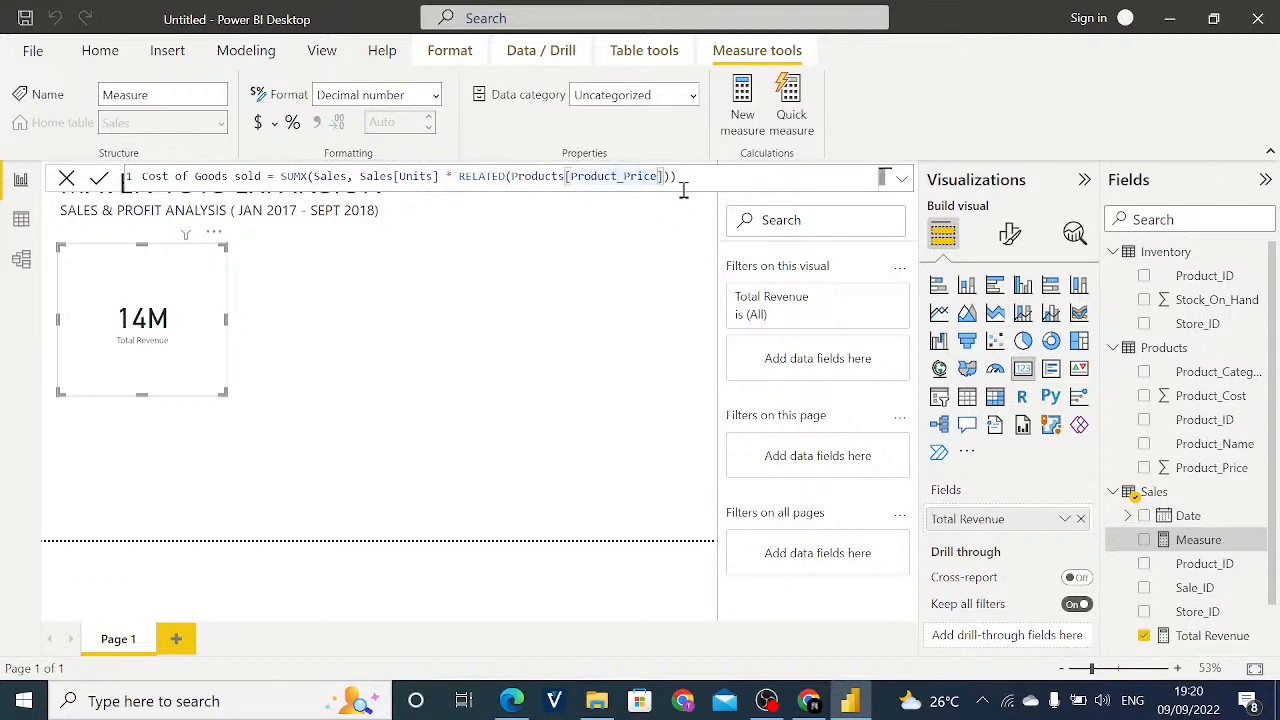
left_click(695, 190)
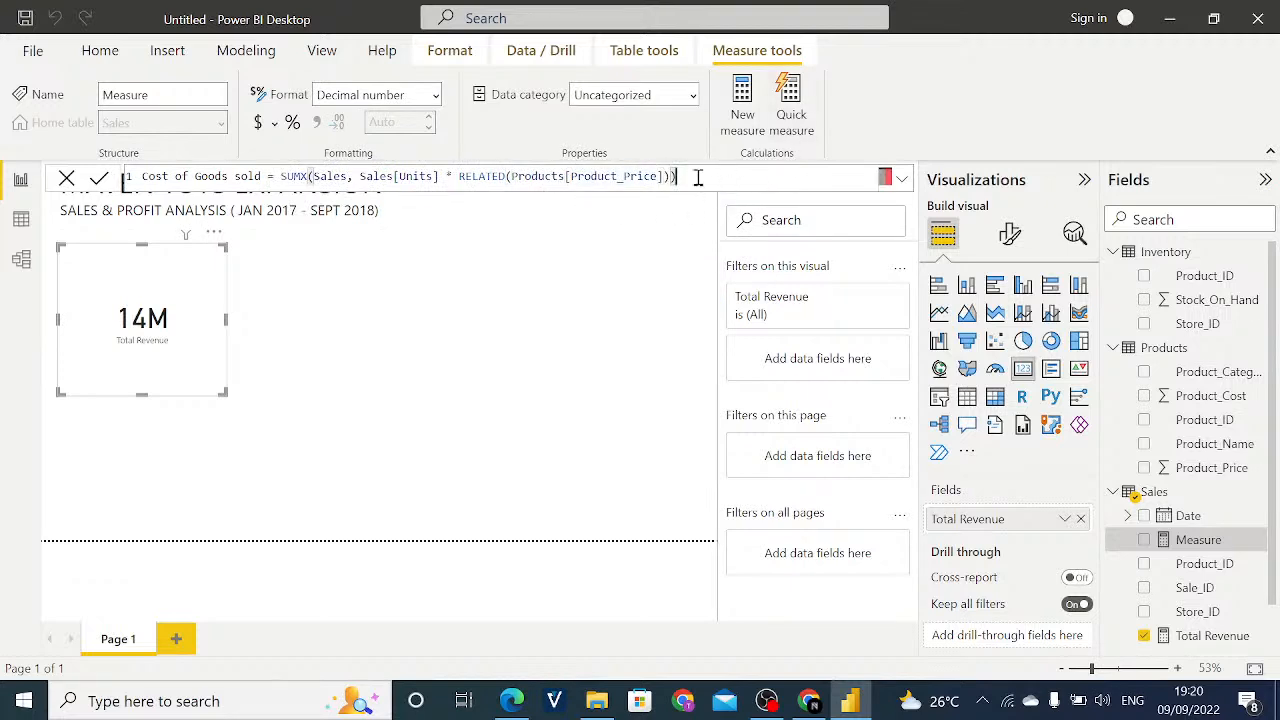
left_click(662, 180)
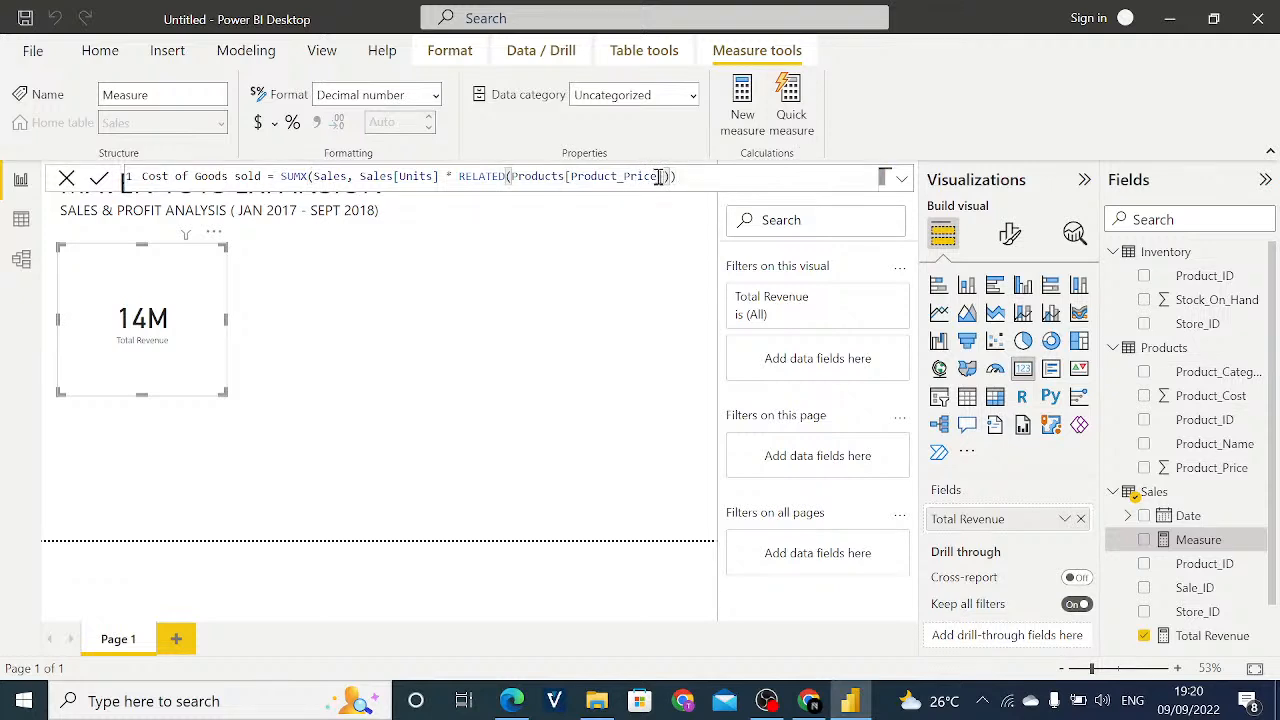
left_click_drag(652, 179, 663, 180)
left_click(662, 180)
key("BackSpace")
key("BackSpace")
key("BackSpace")
key("BackSpace")
key("BackSpace")
key("BackSpace")
key("BackSpace")
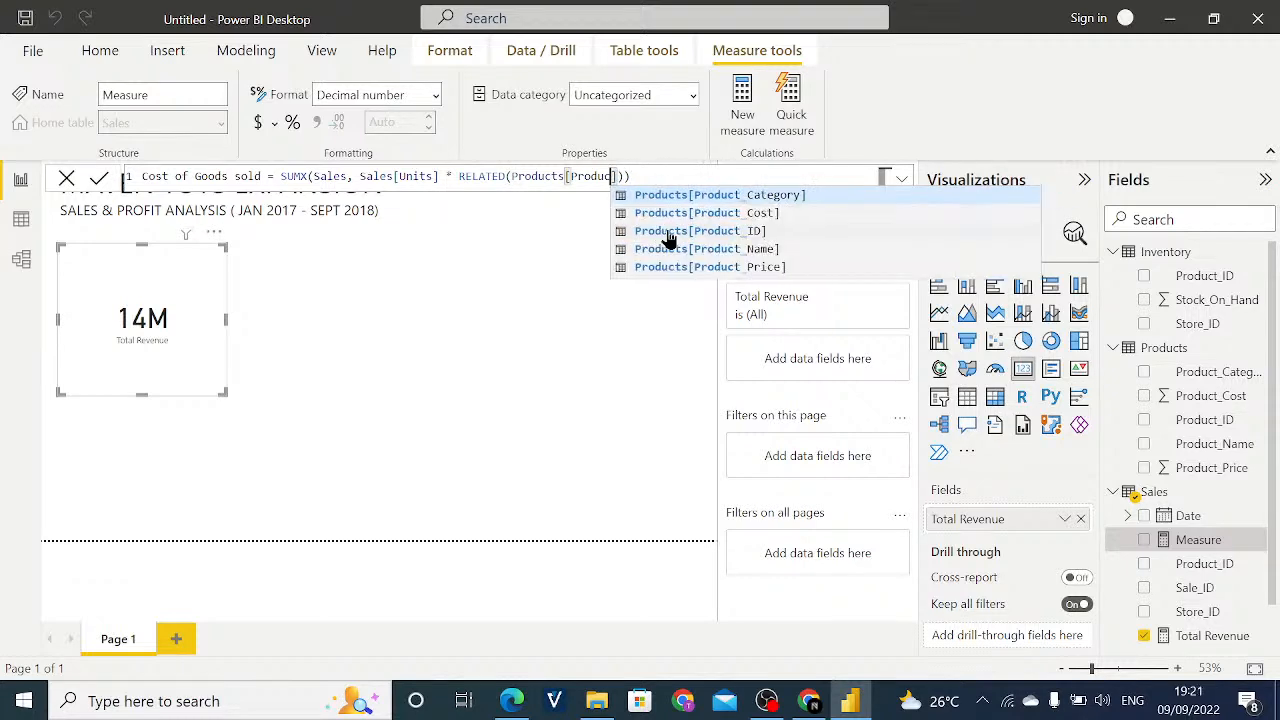
key("BackSpace")
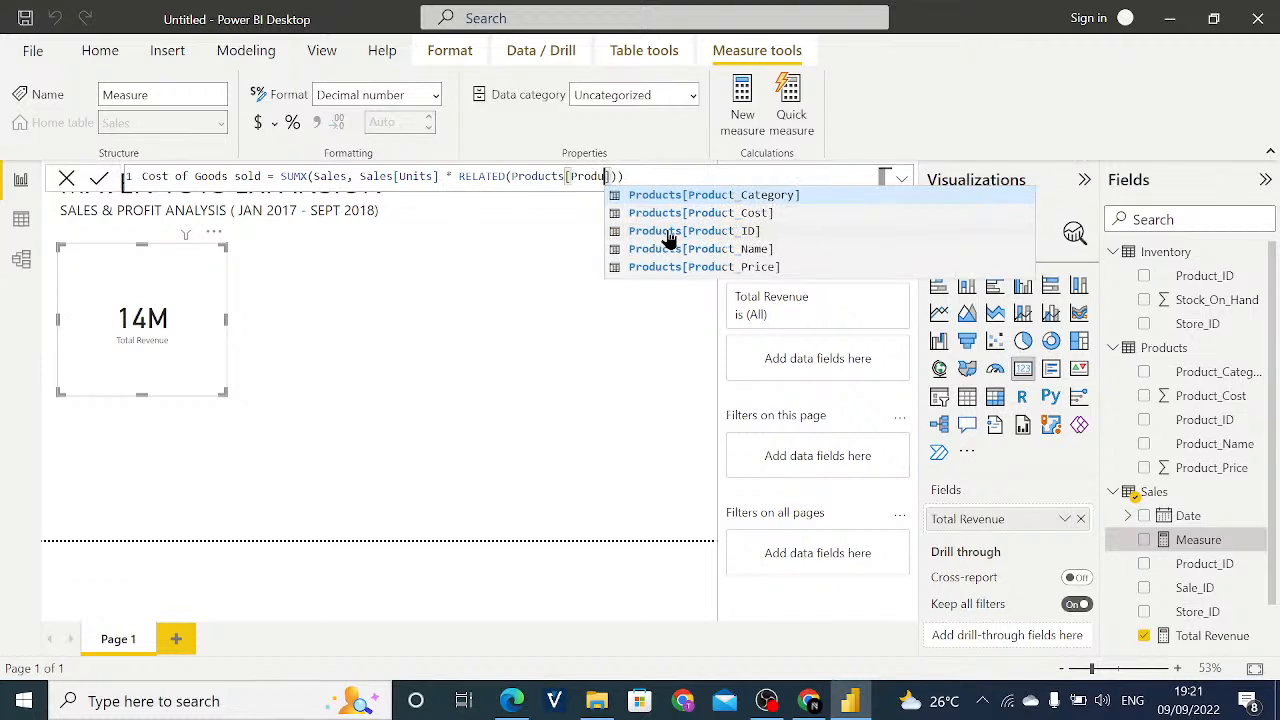
left_click(698, 212)
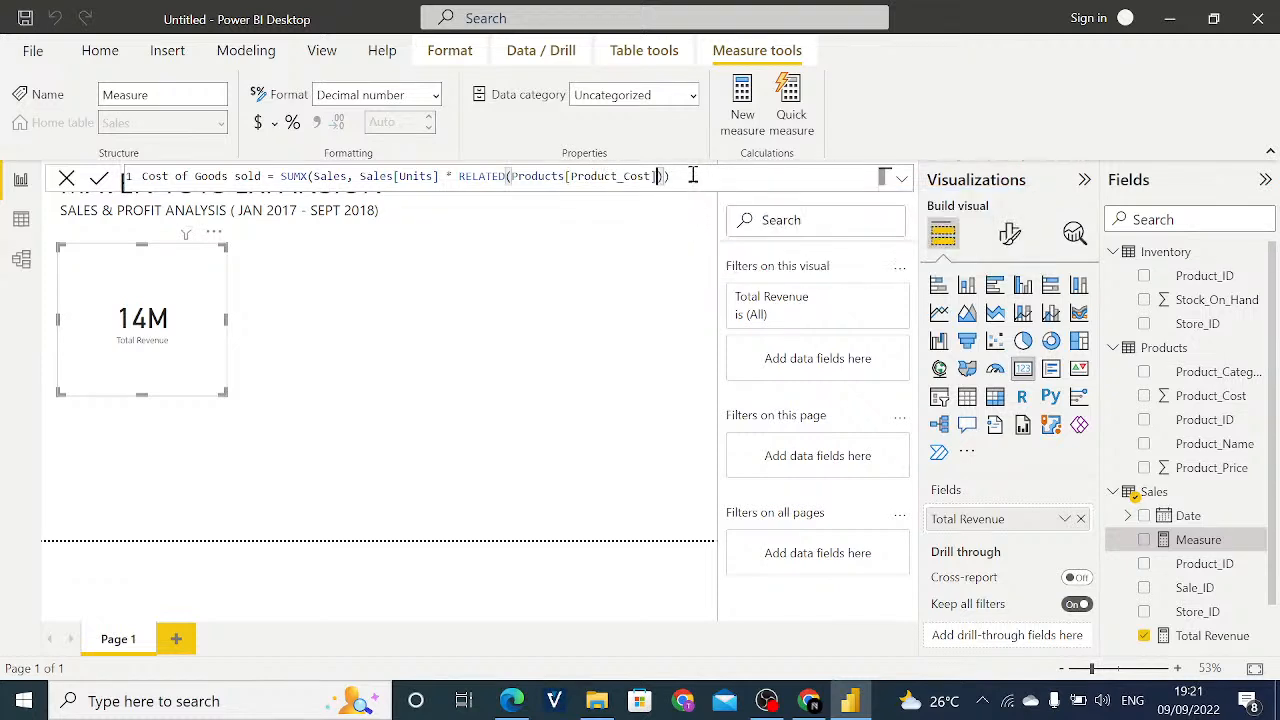
left_click(693, 175)
key("Return")
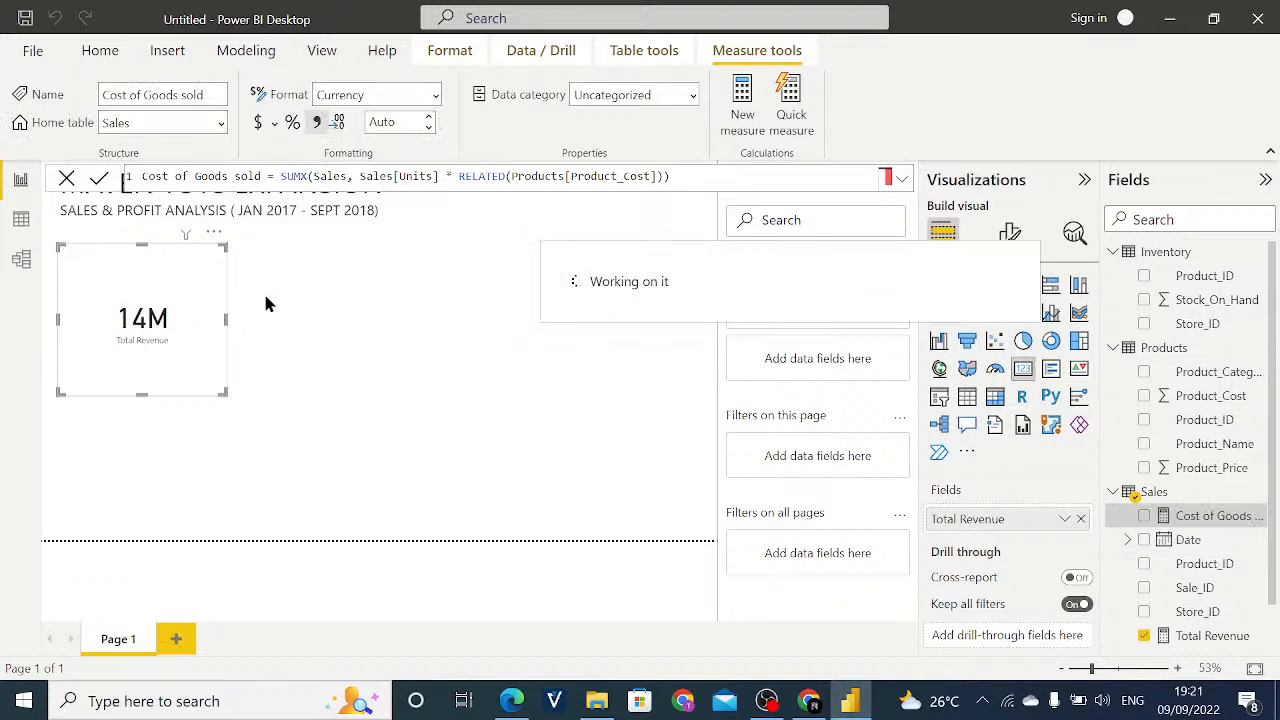
- Add a card visual beside the Total Revenue card, widen it, and assign the Cost of Goods sold measure to it
left_click(346, 308)
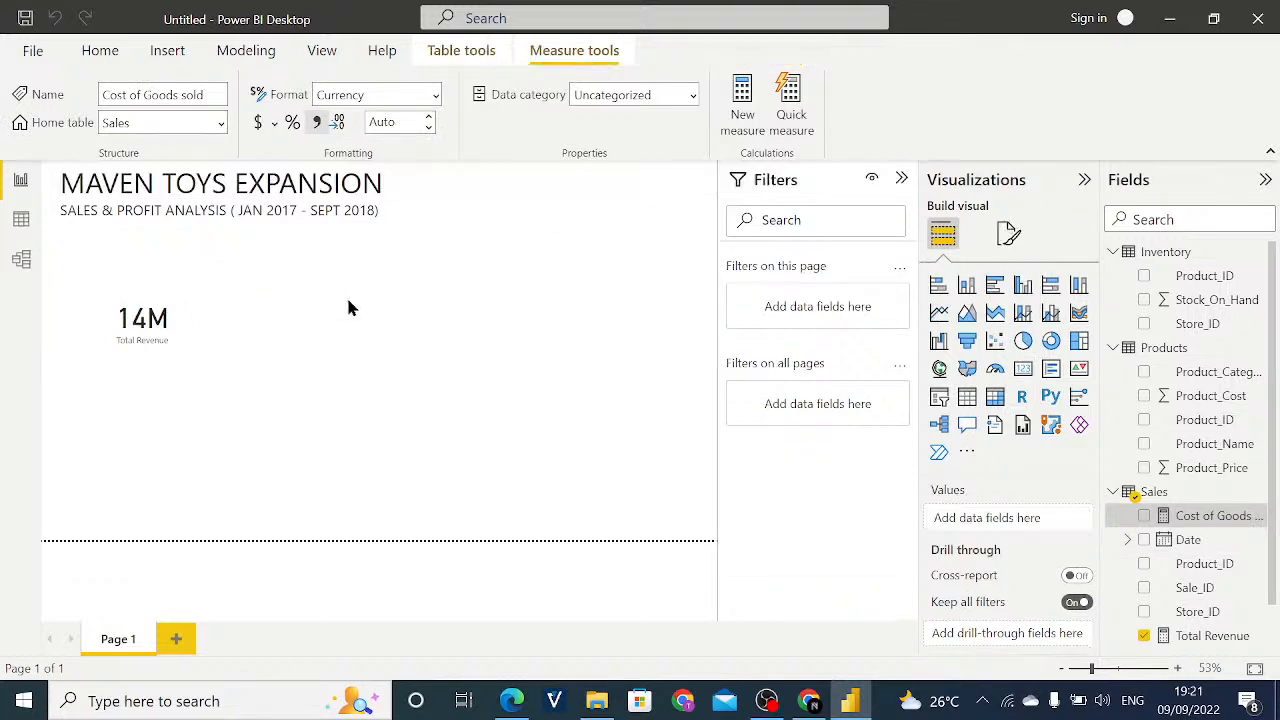
left_click(1028, 370)
left_click_drag(631, 392, 303, 347)
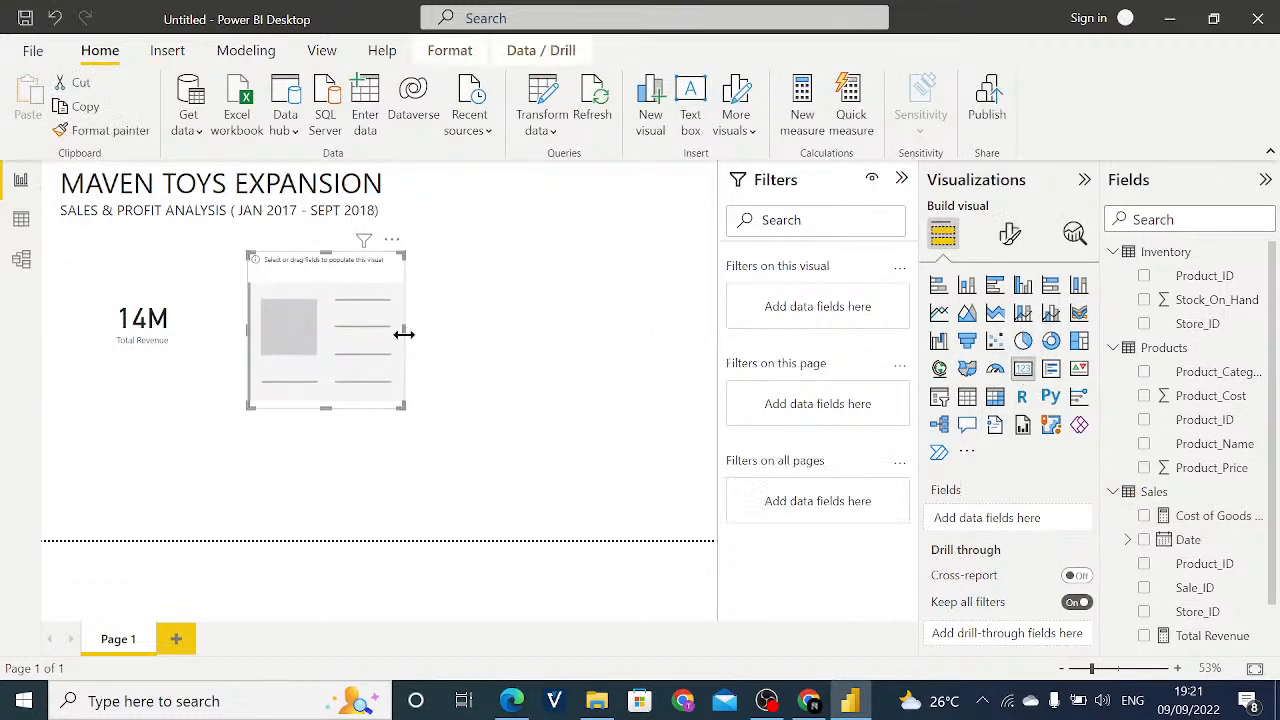
left_click_drag(406, 335, 475, 350)
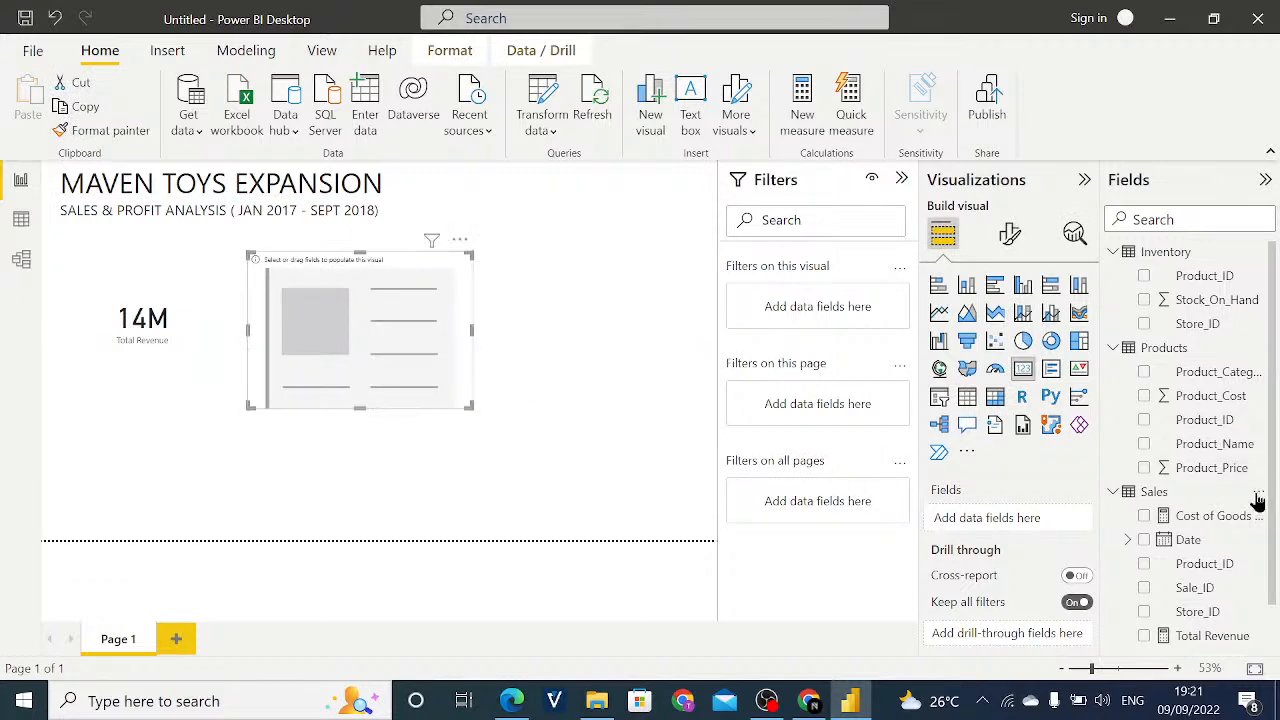
left_click_drag(1220, 523, 1006, 535)
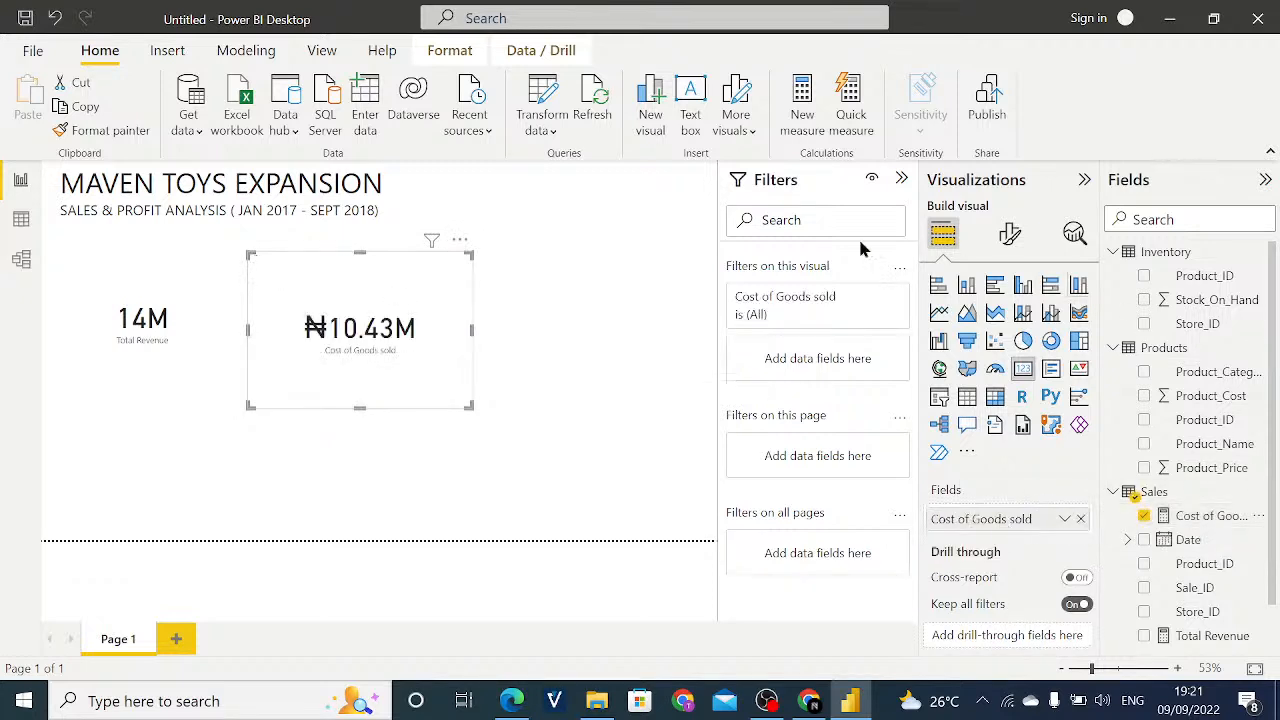
- Format the Cost of Goods sold measure in dollars and set the Total Revenue measure to 2 decimal places
left_click(1210, 528)
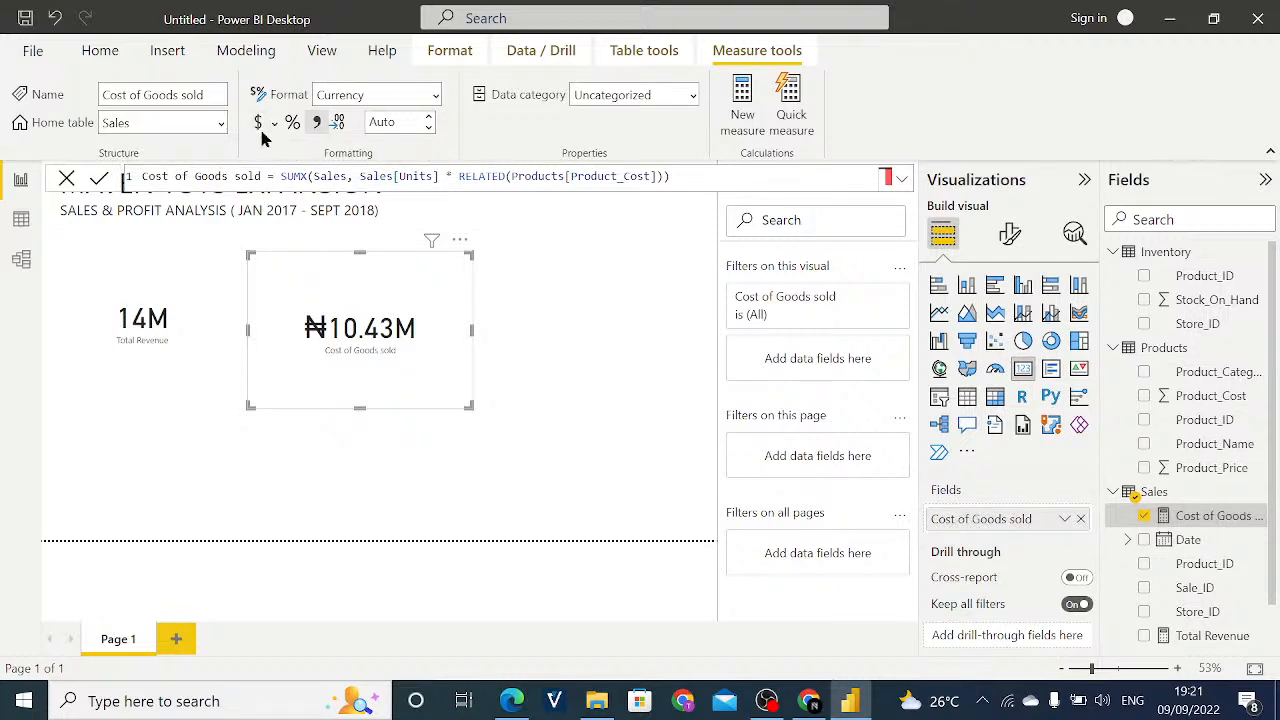
left_click(262, 135)
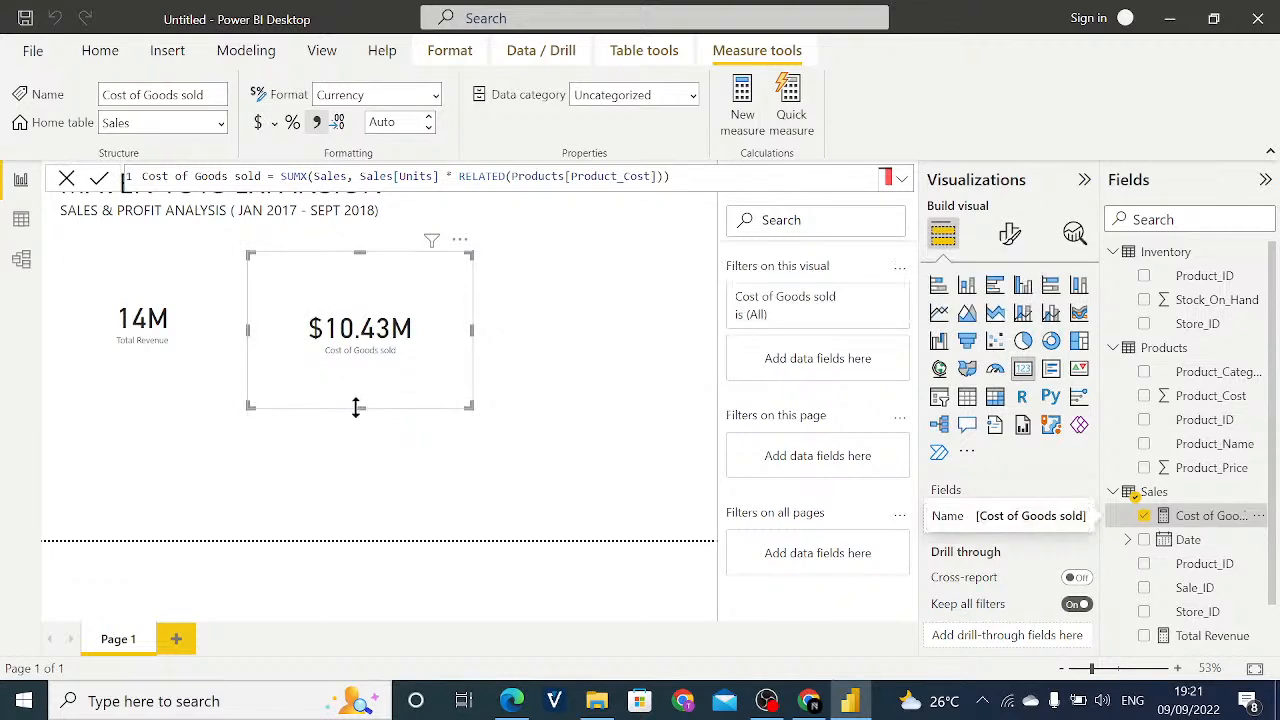
left_click(183, 372)
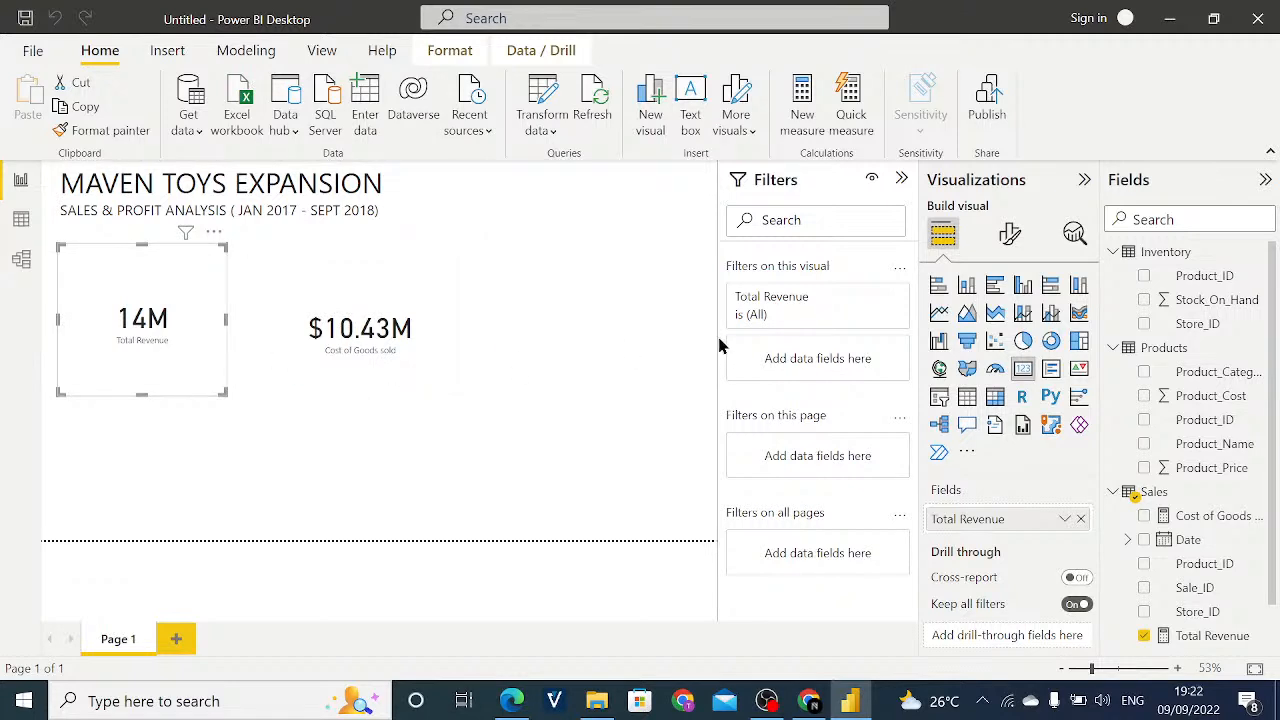
left_click(1215, 645)
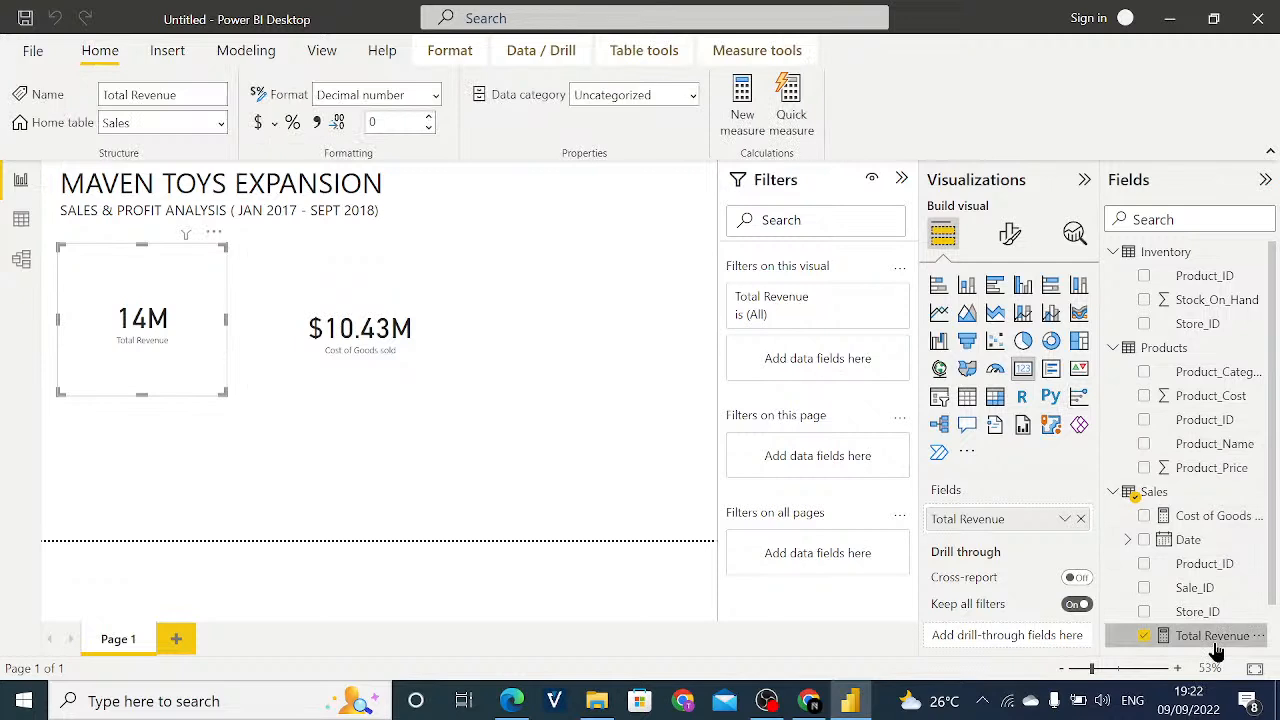
left_click(431, 117)
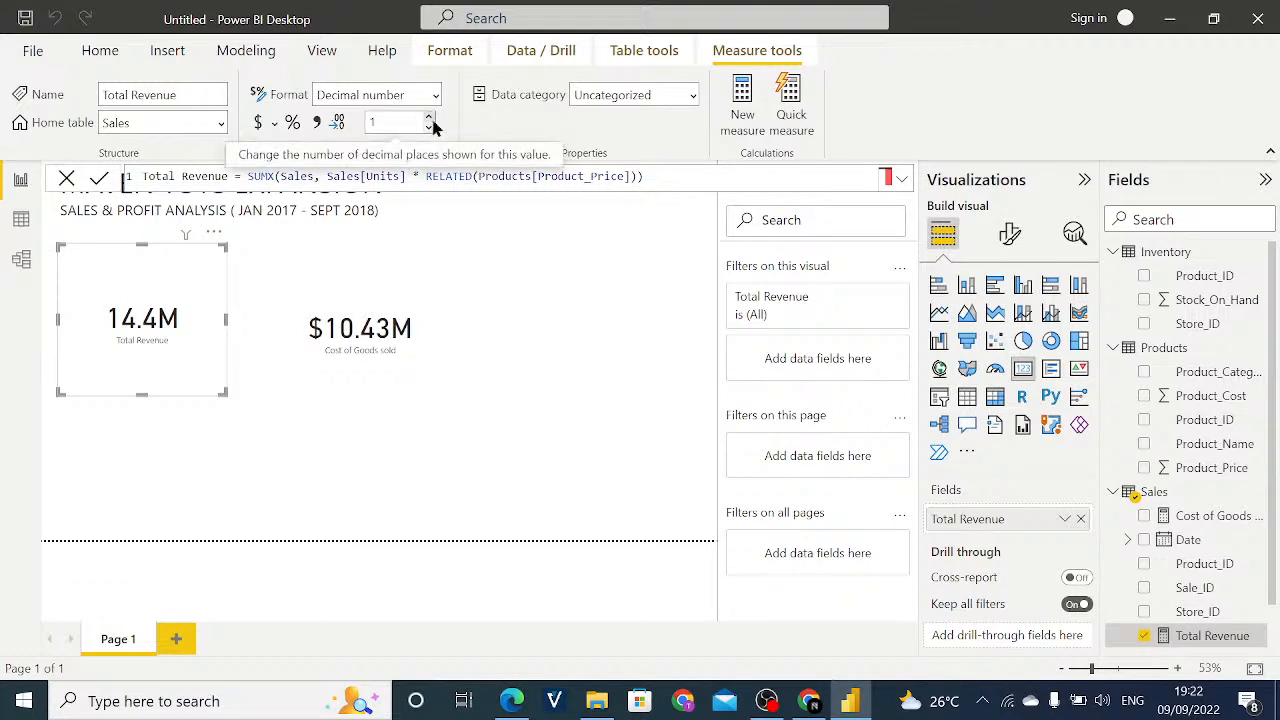
left_click(429, 117)
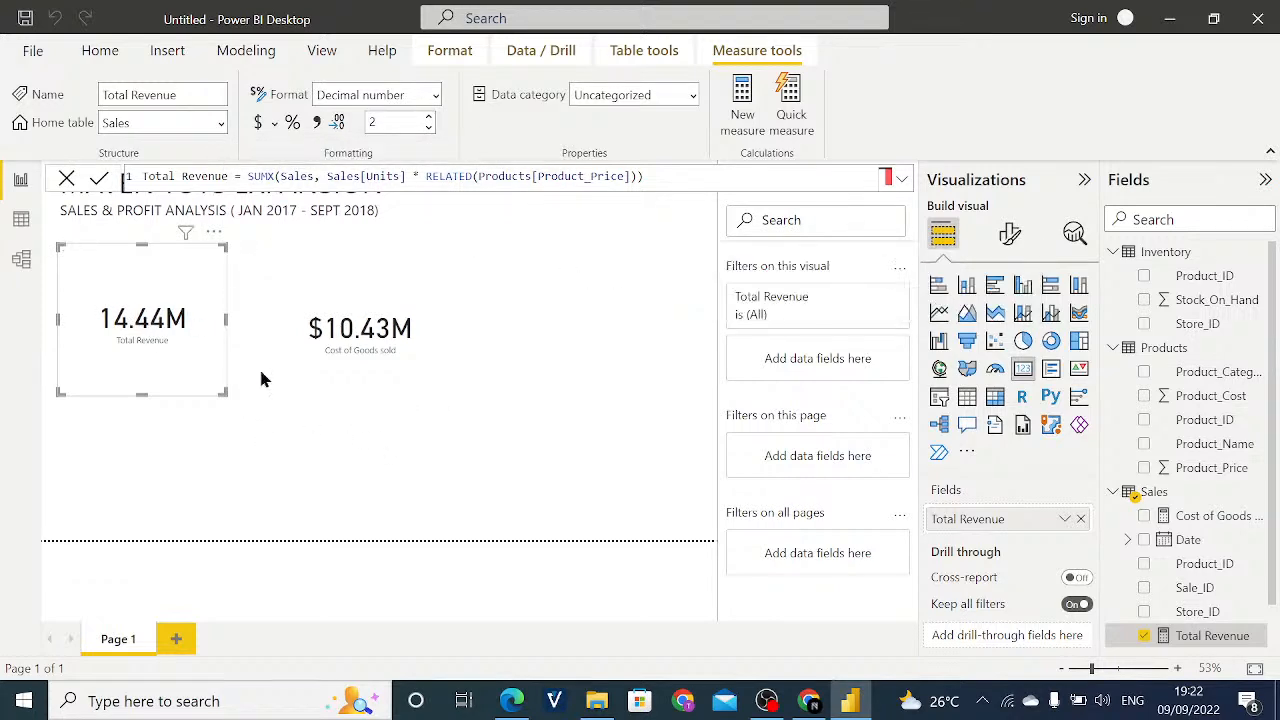
- Align the Cost of Goods sold card with the Total Revenue card and narrow it slightly
left_click(415, 320)
left_click_drag(410, 328, 452, 334)
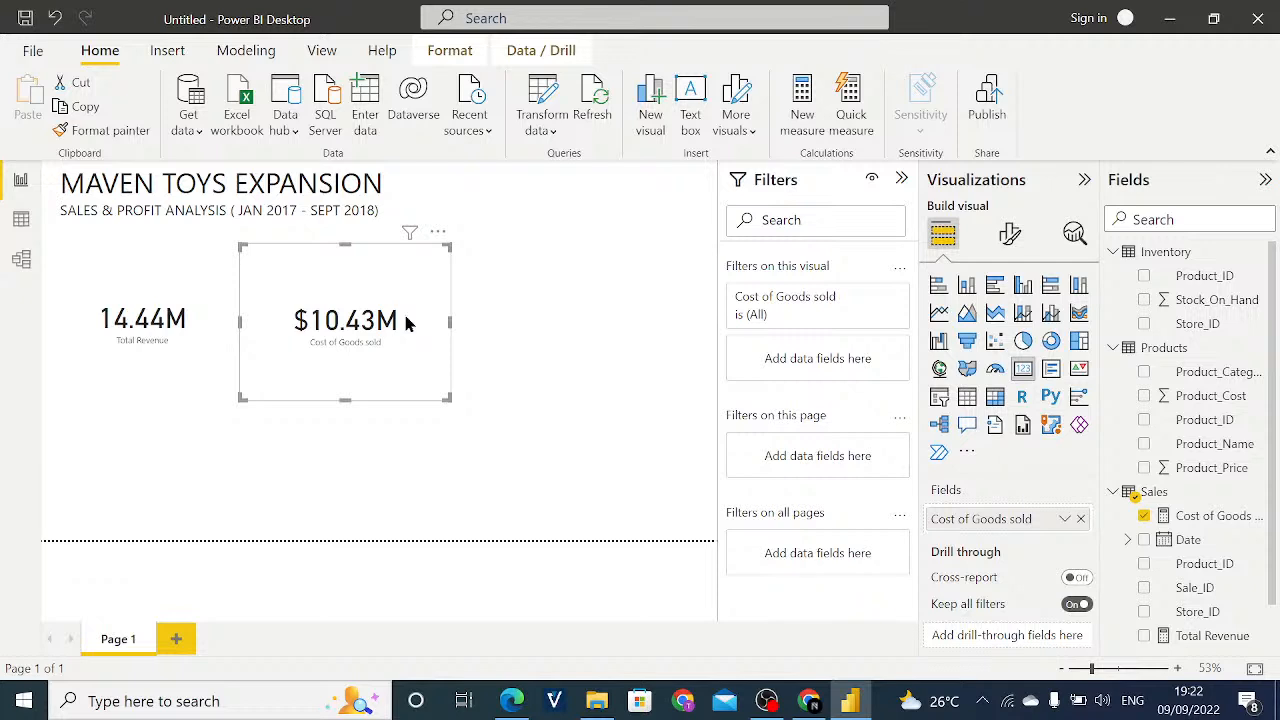
left_click(190, 365)
left_click(348, 369)
left_click(158, 347)
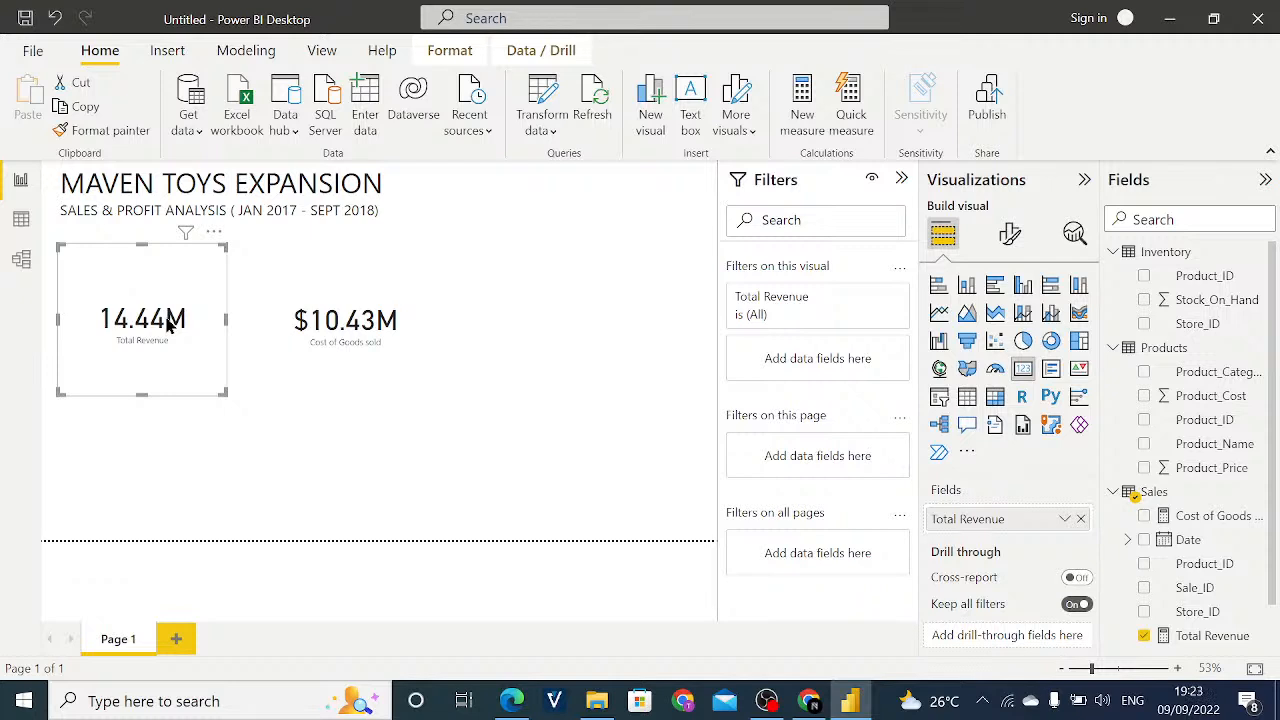
- Narrow the Cost of Goods sold card and move it slightly closer to the Total Revenue card
left_click(325, 270)
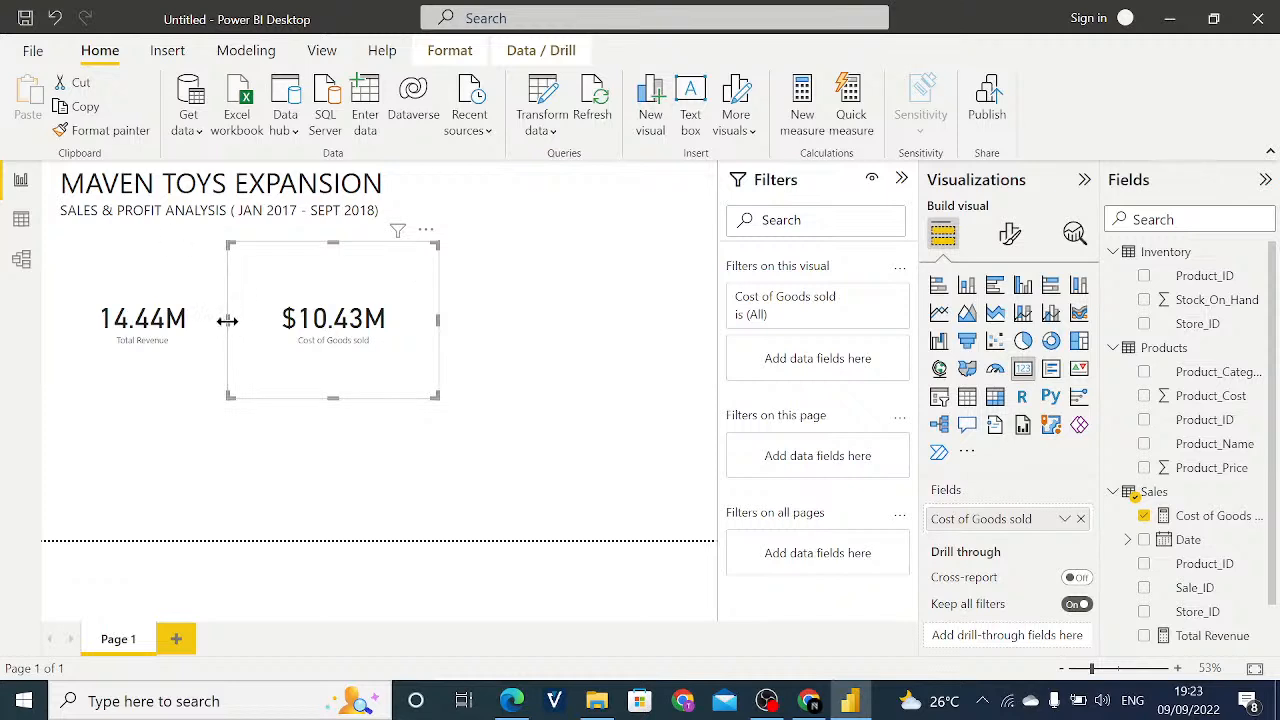
left_click_drag(226, 320, 266, 335)
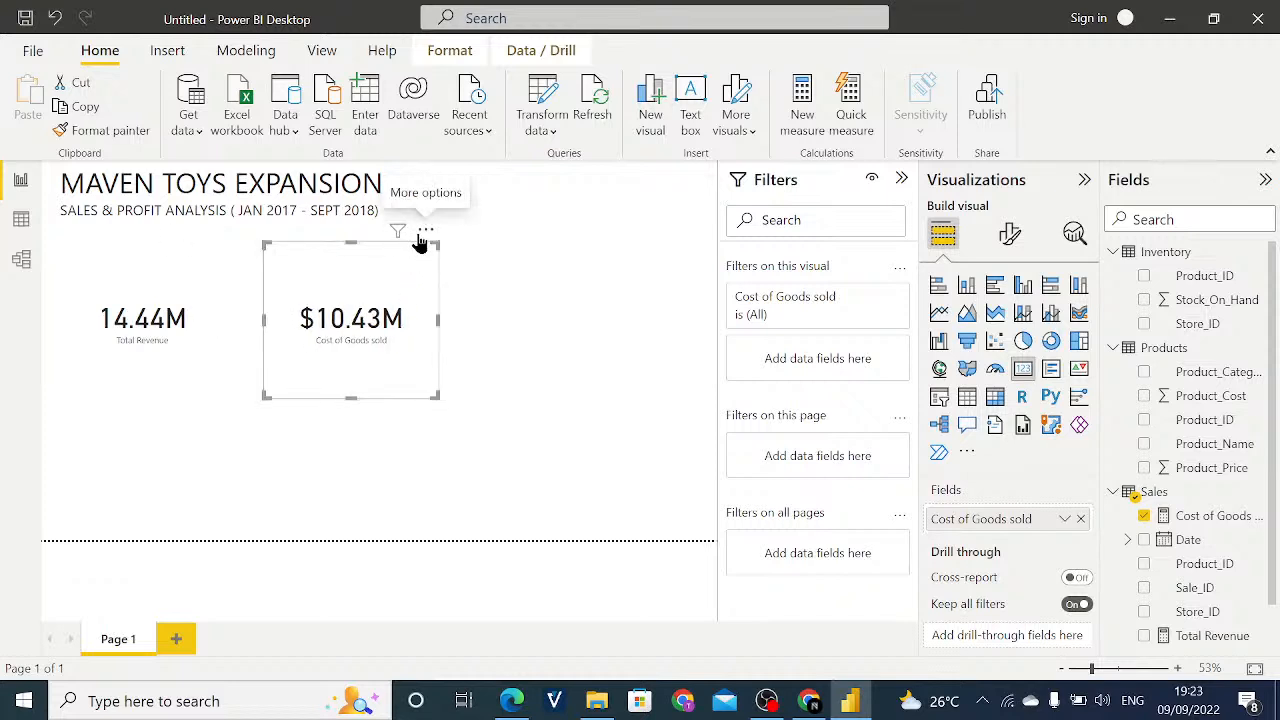
left_click_drag(418, 243, 402, 242)
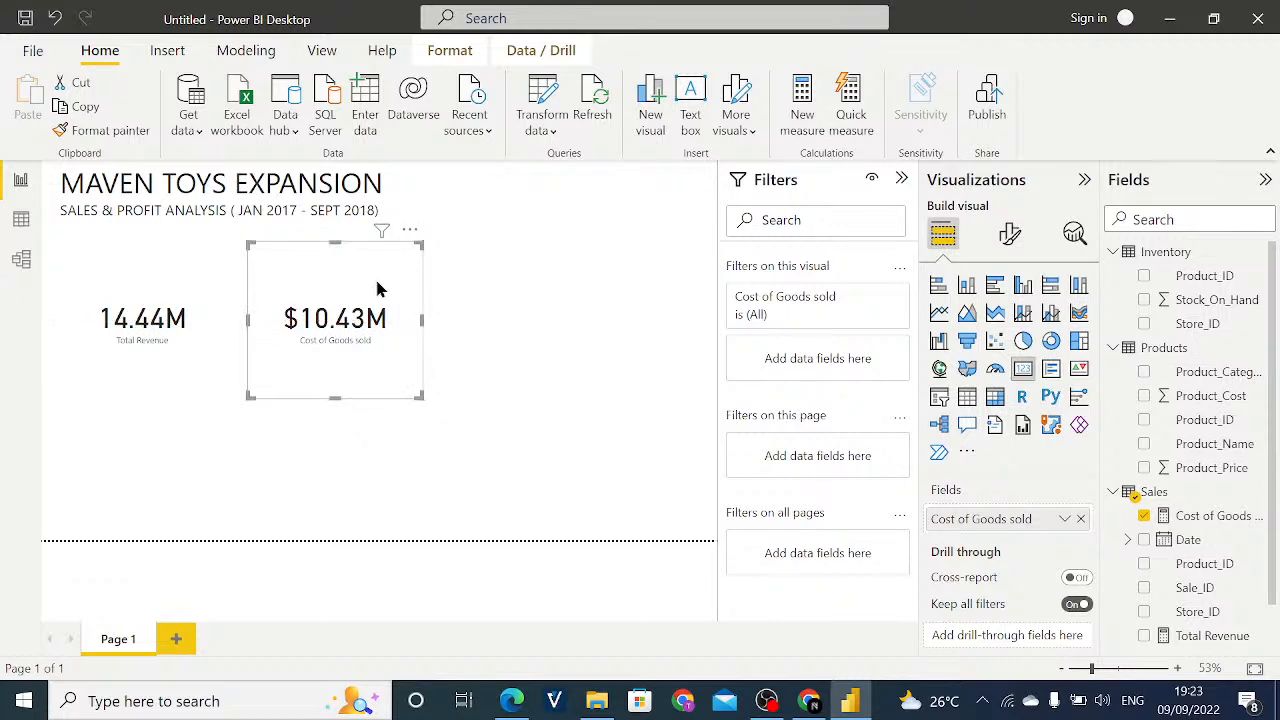
left_click(186, 357)
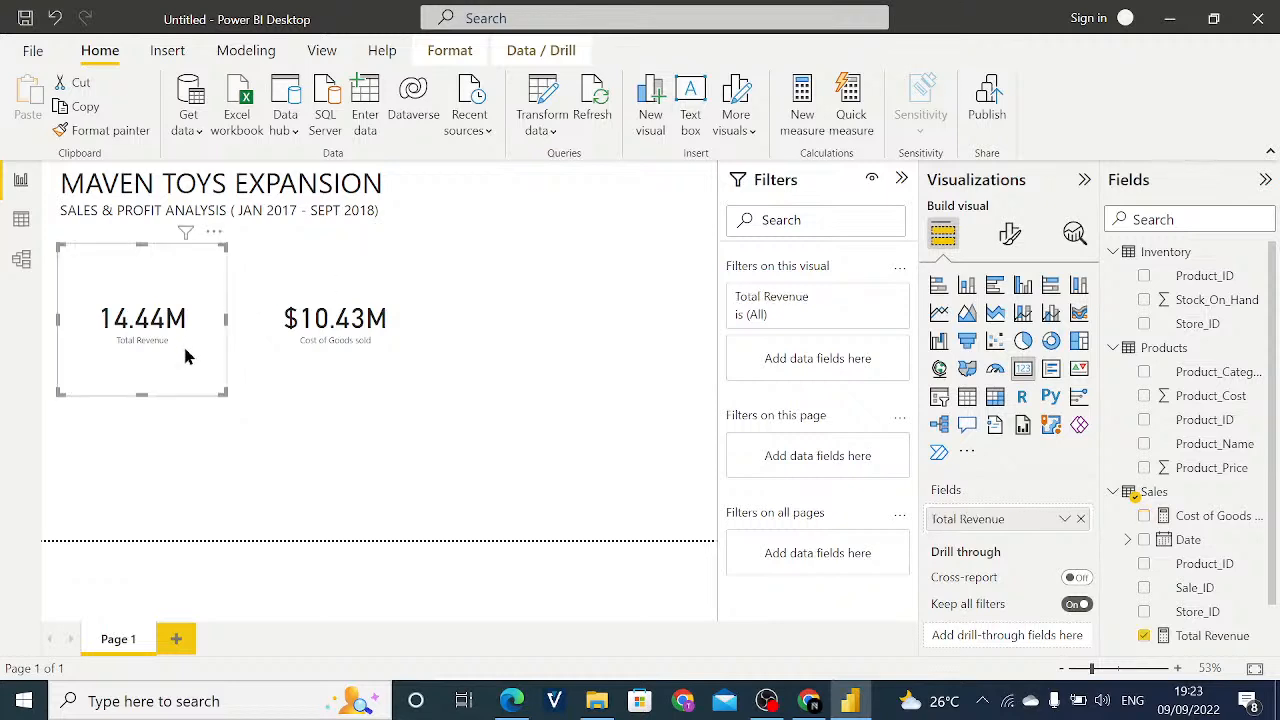
left_click(350, 378)
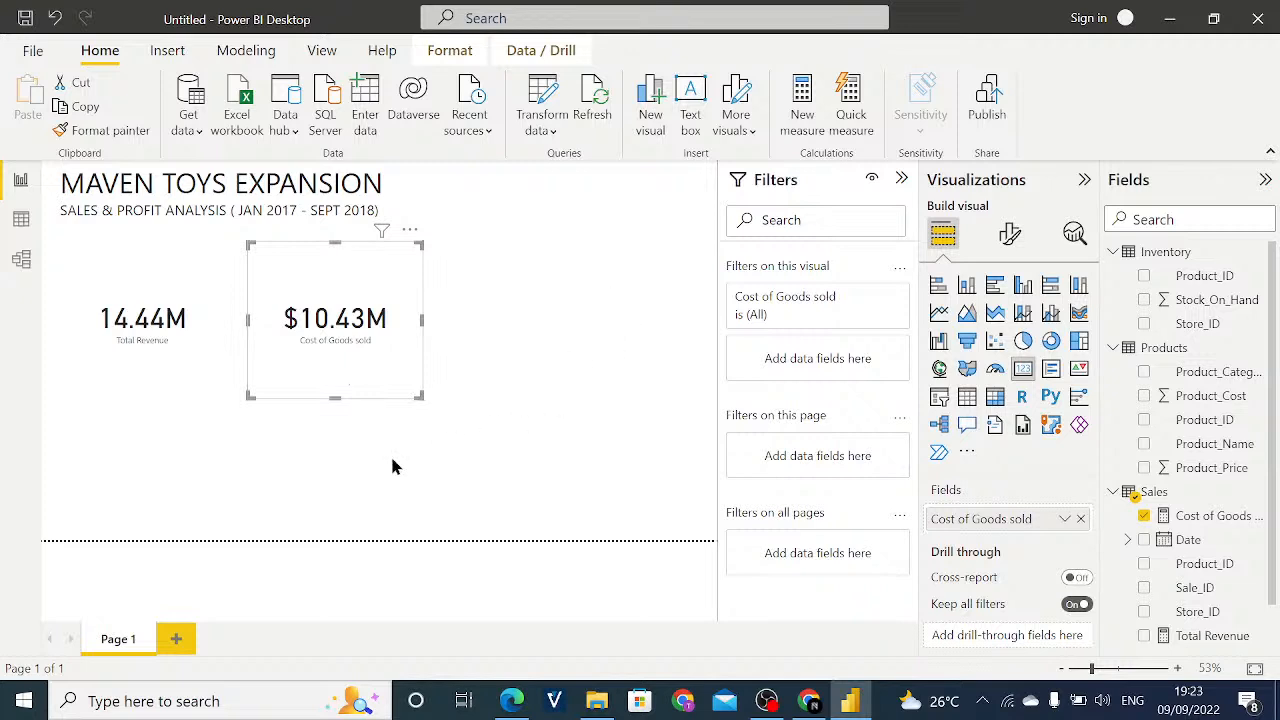
left_click(320, 482)
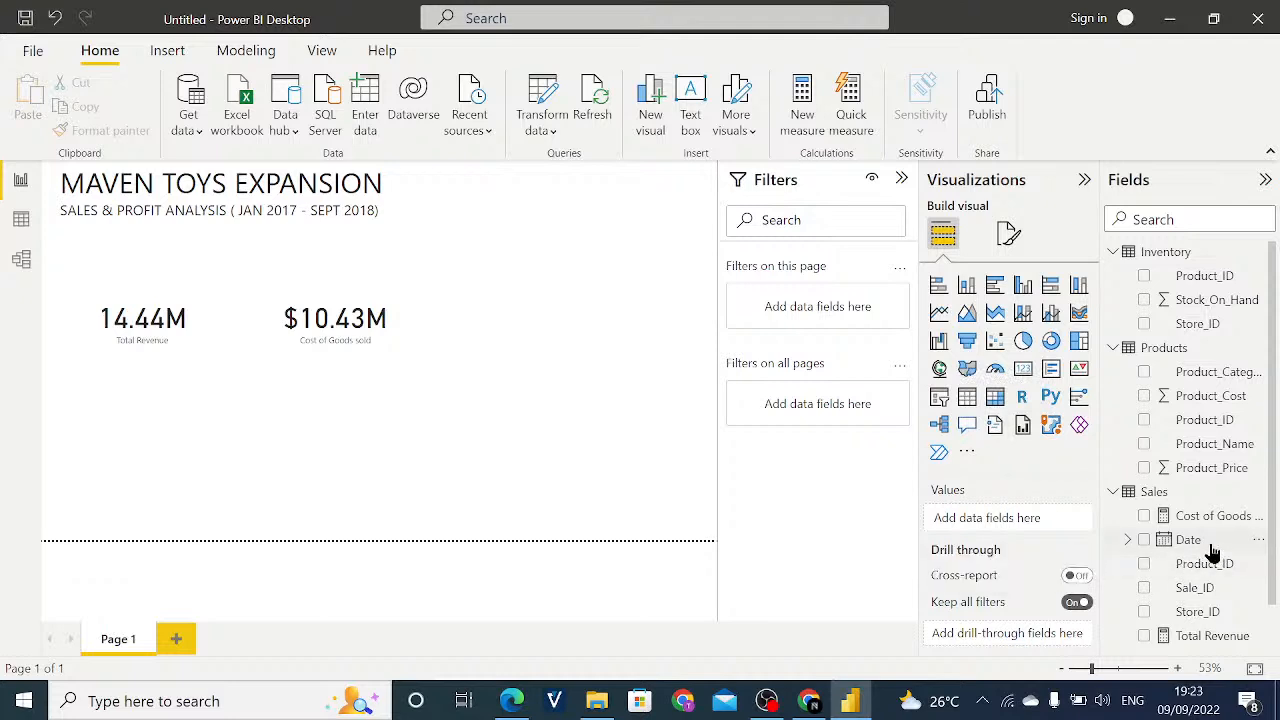
- Create a new measure named Profit in the Sales table and begin its formula with [Total Revenue]
right_click(1160, 495)
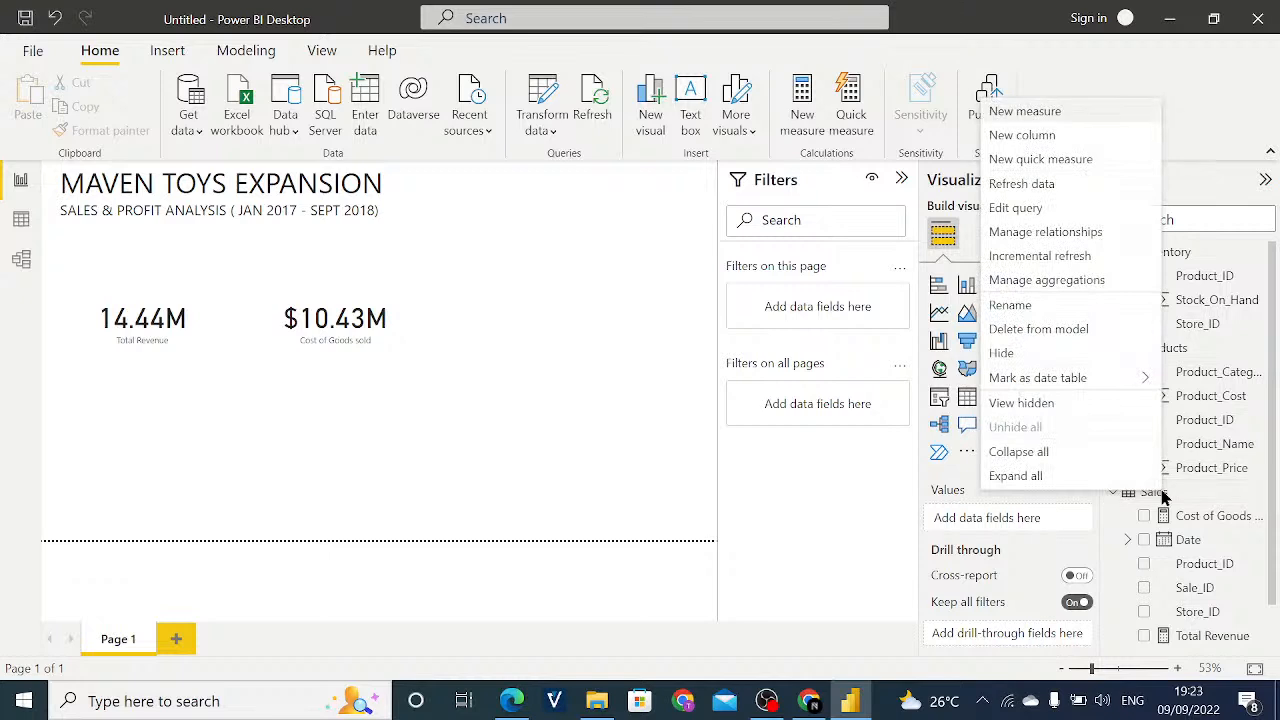
left_click(1027, 113)
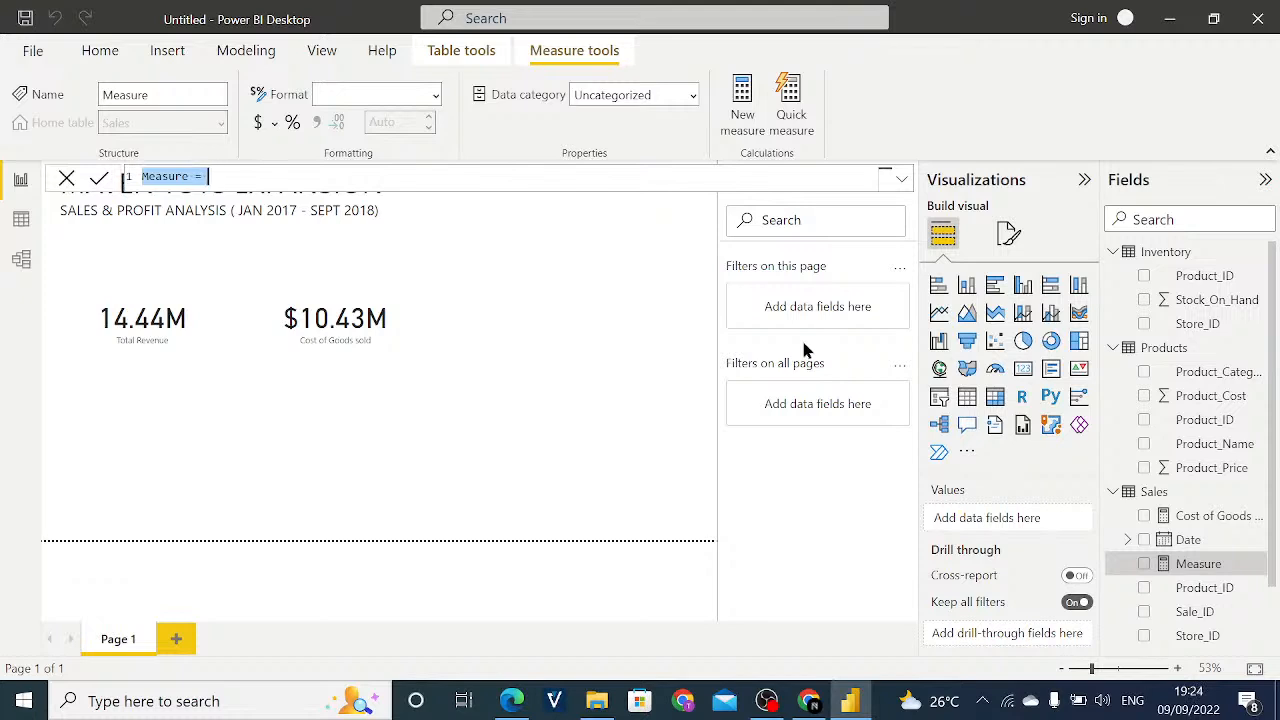
key("BackSpace")
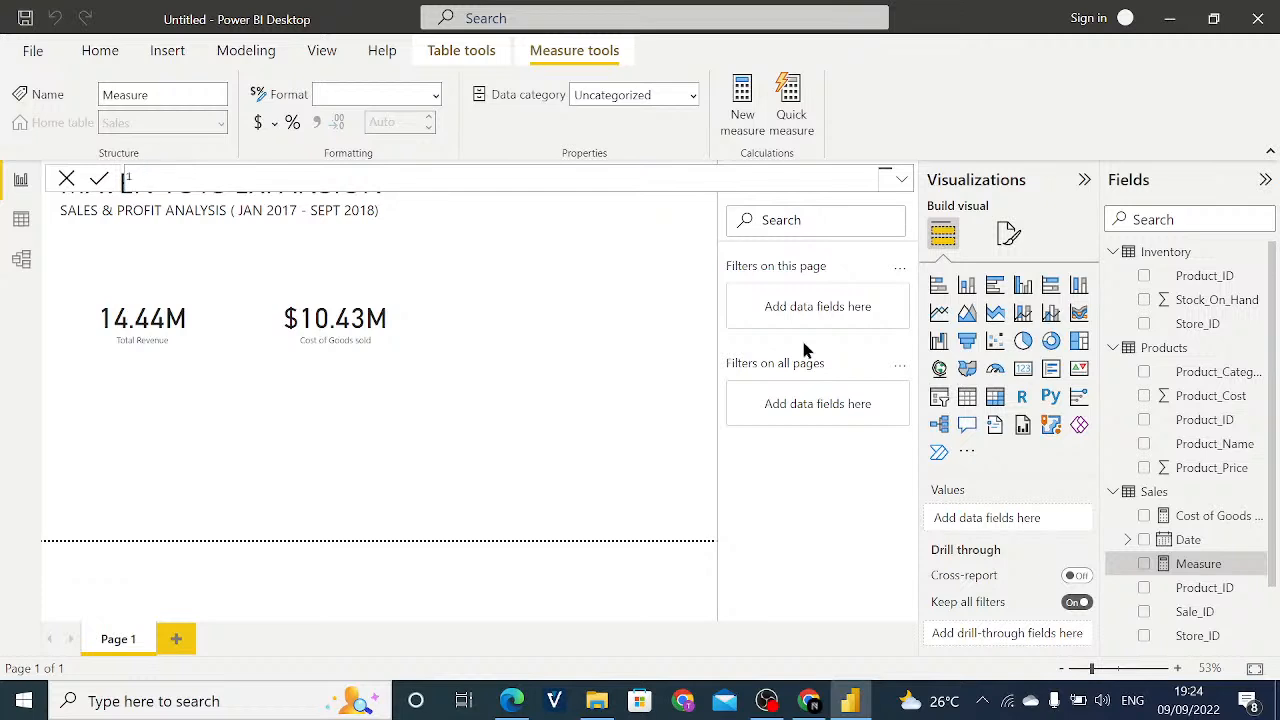
type("Profit =")
type("Tot")
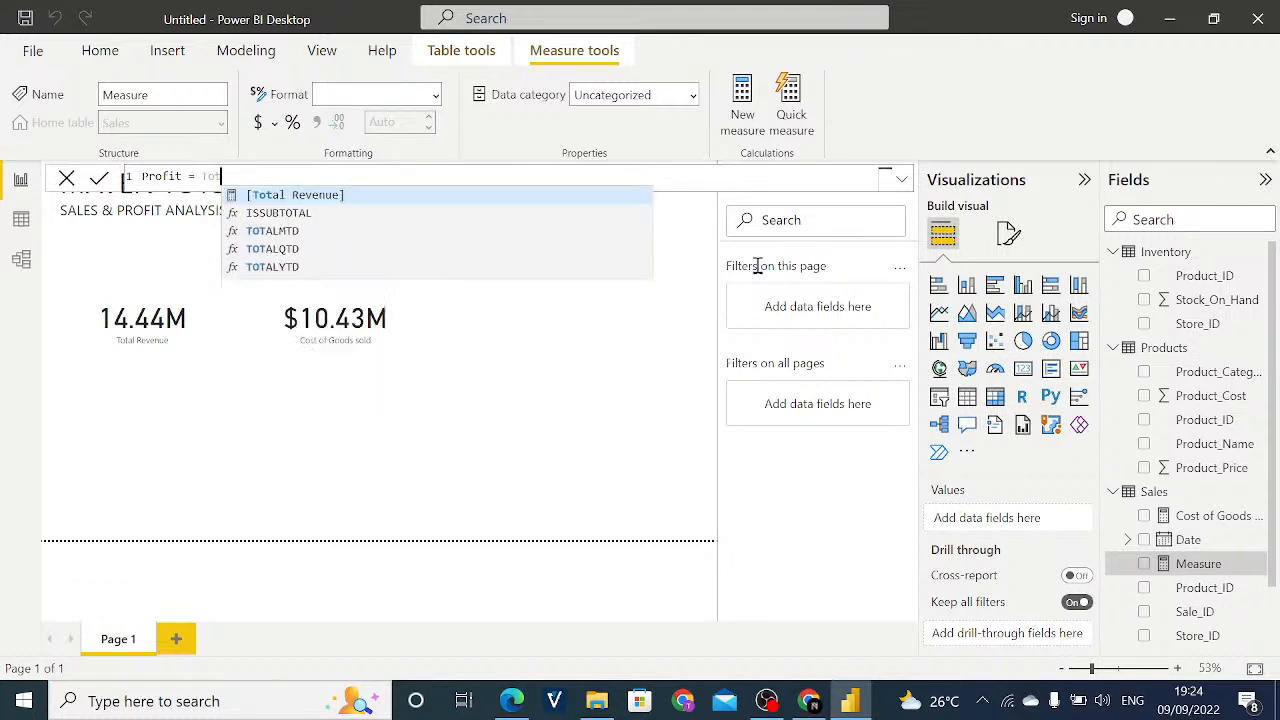
type("a")
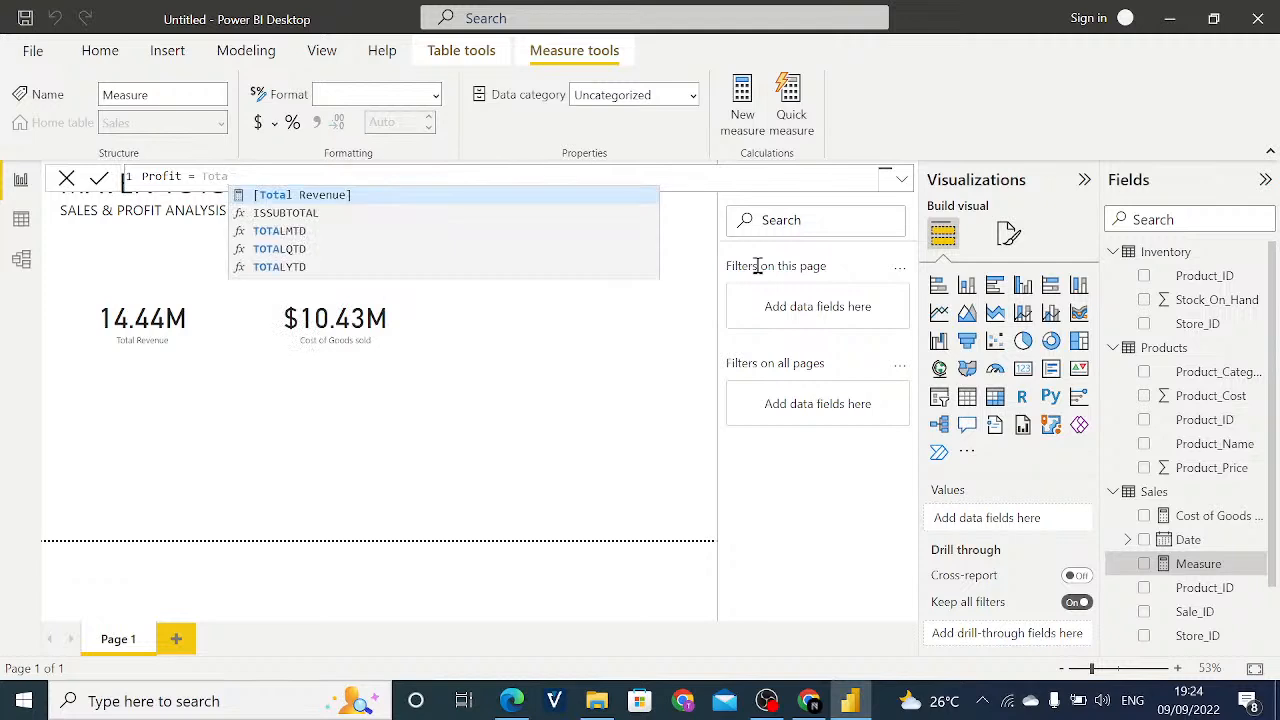
left_click(463, 190)
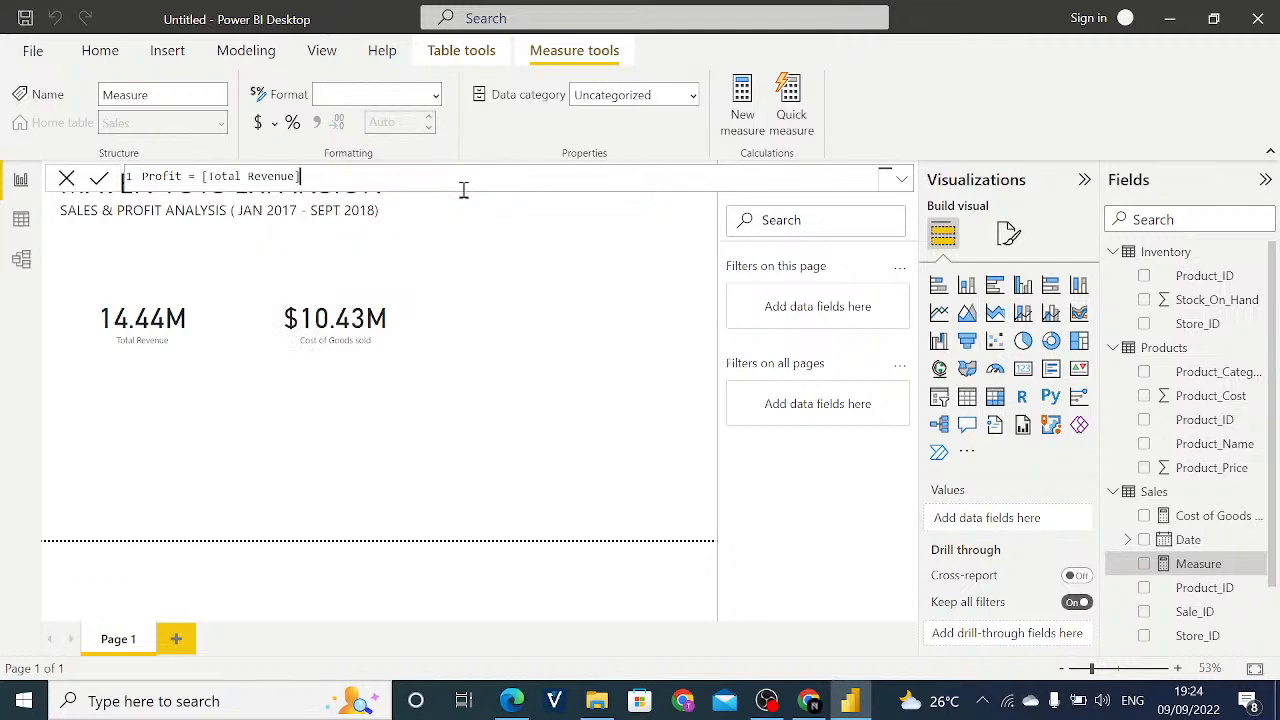
- Subtract [Cost of Goods sold] in the Profit formula and commit the measure
type("- C")
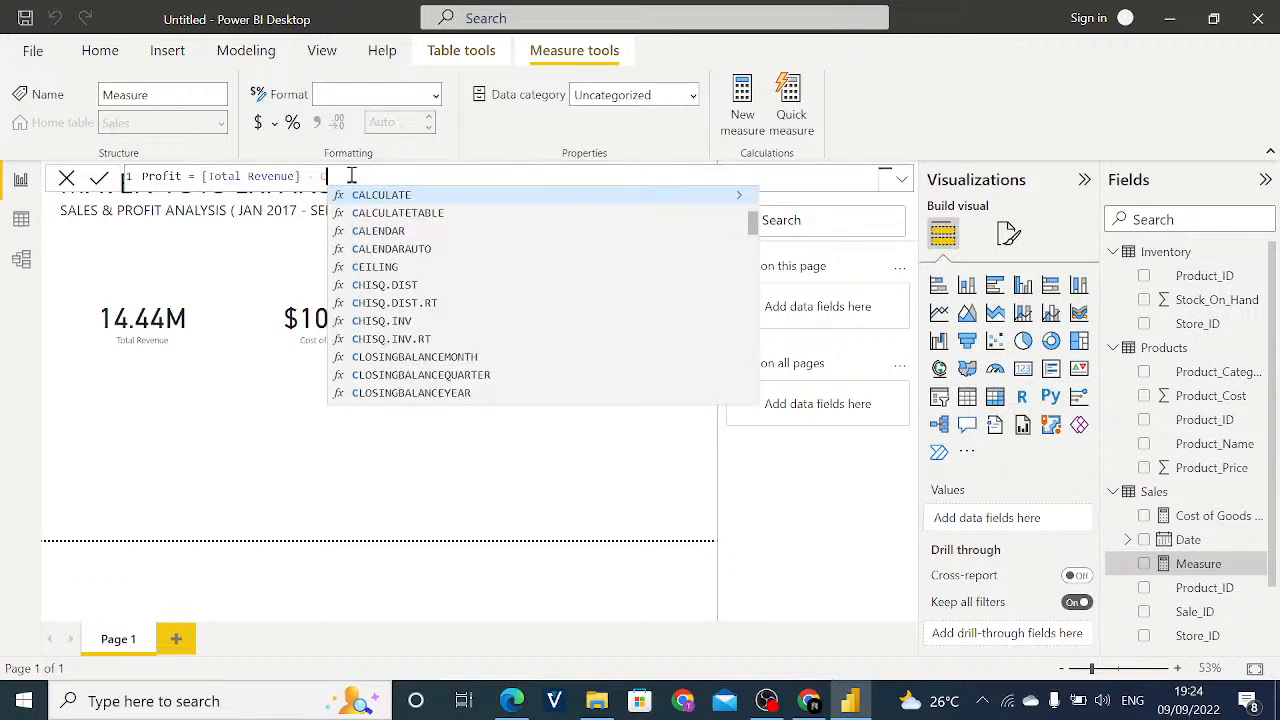
type("os")
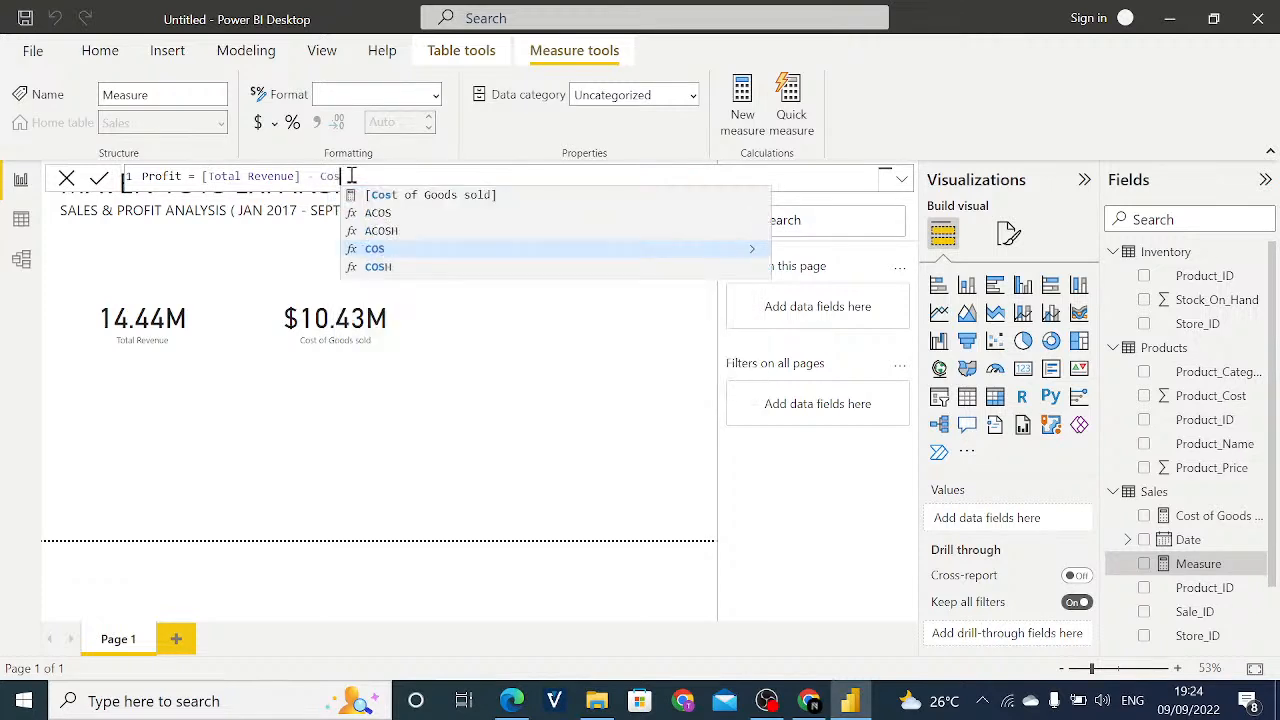
left_click(448, 200)
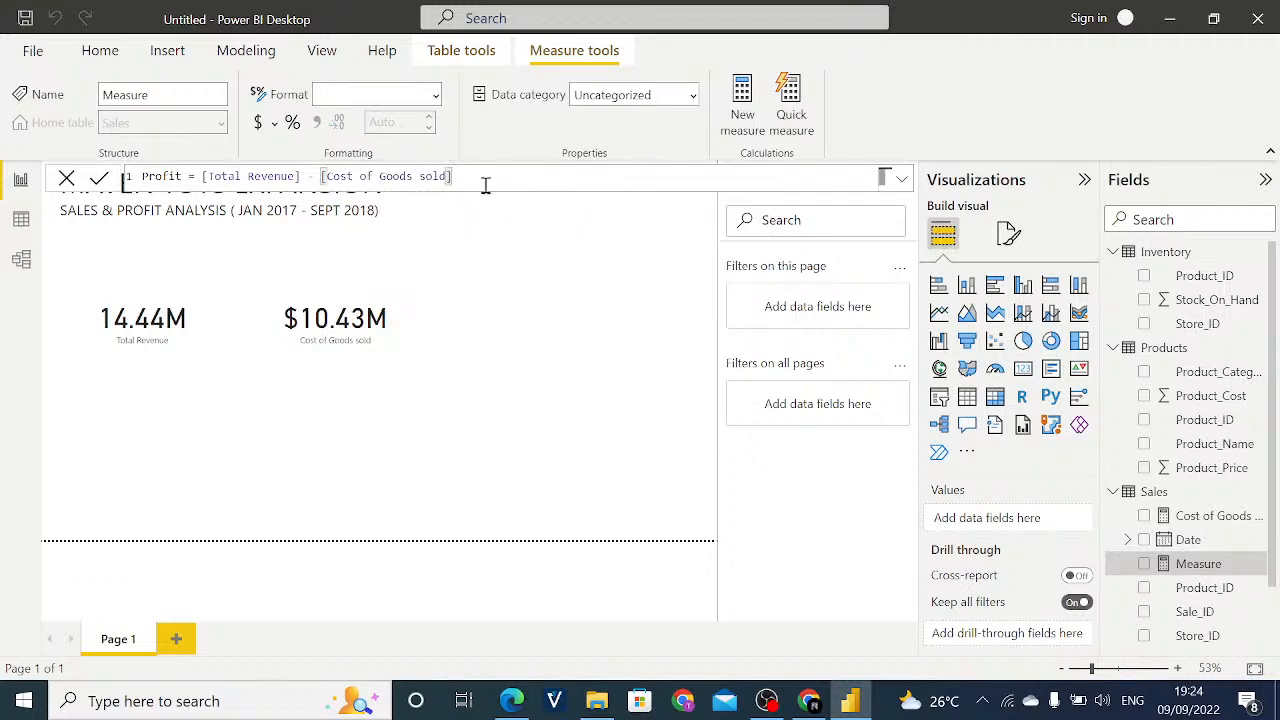
key("Return")
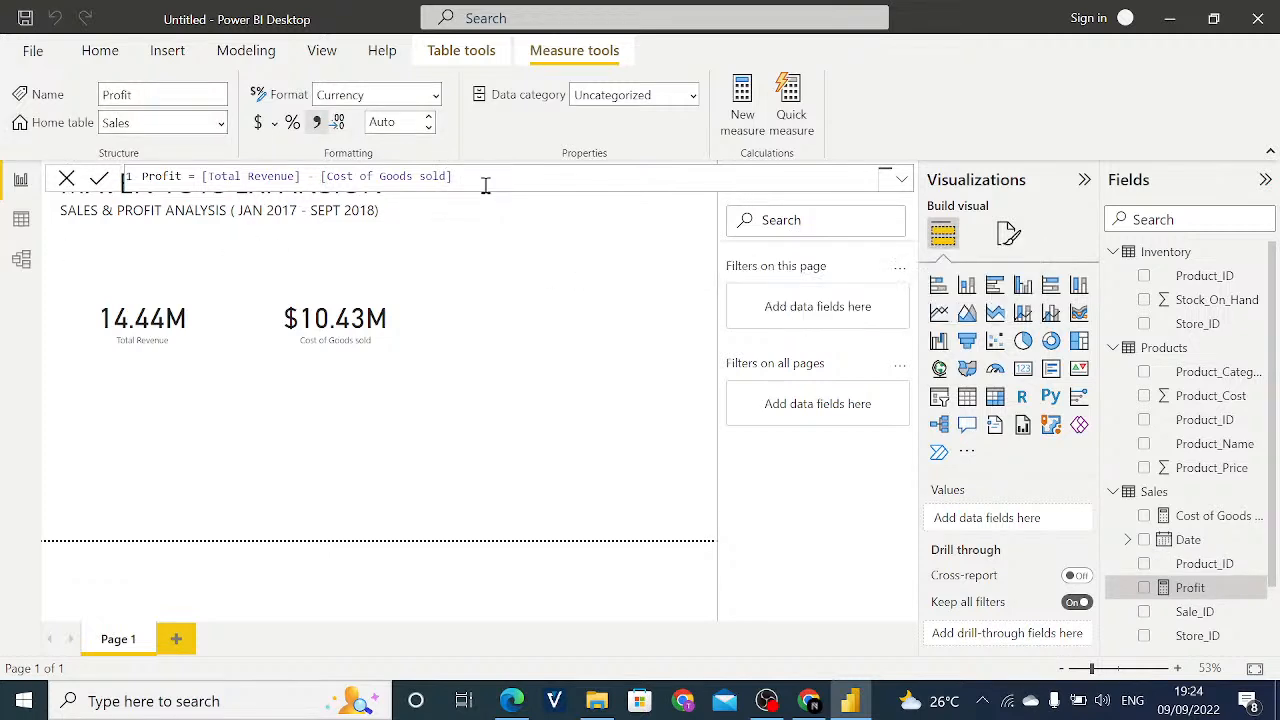
- Add a card visual beside the Cost of Goods sold card and widen it slightly on both sides
left_click(478, 334)
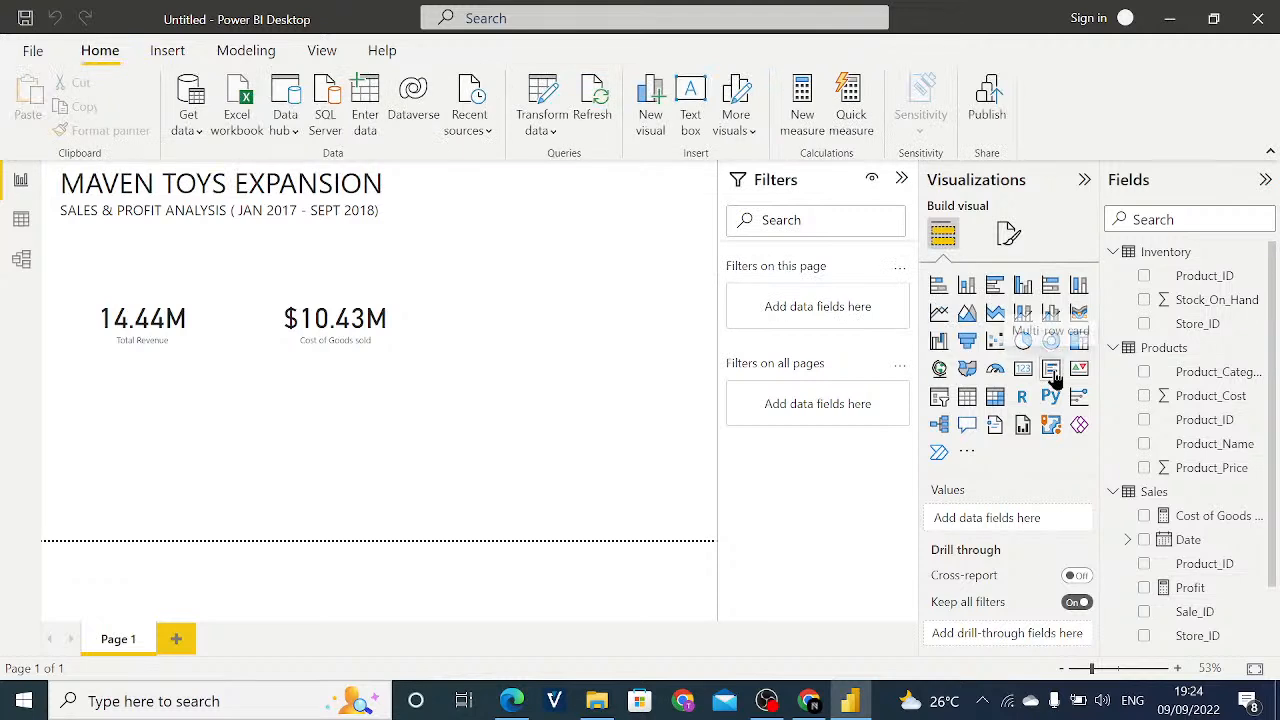
left_click(1022, 369)
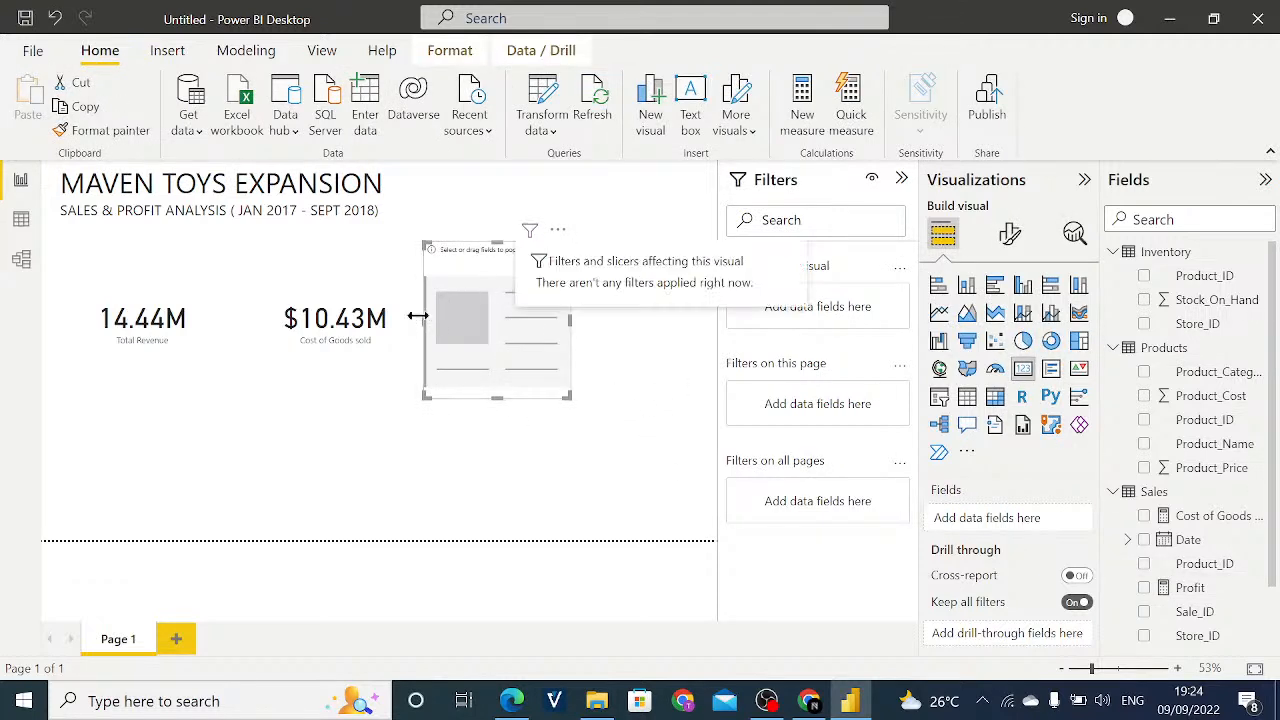
left_click_drag(424, 320, 416, 320)
left_click_drag(574, 322, 593, 322)
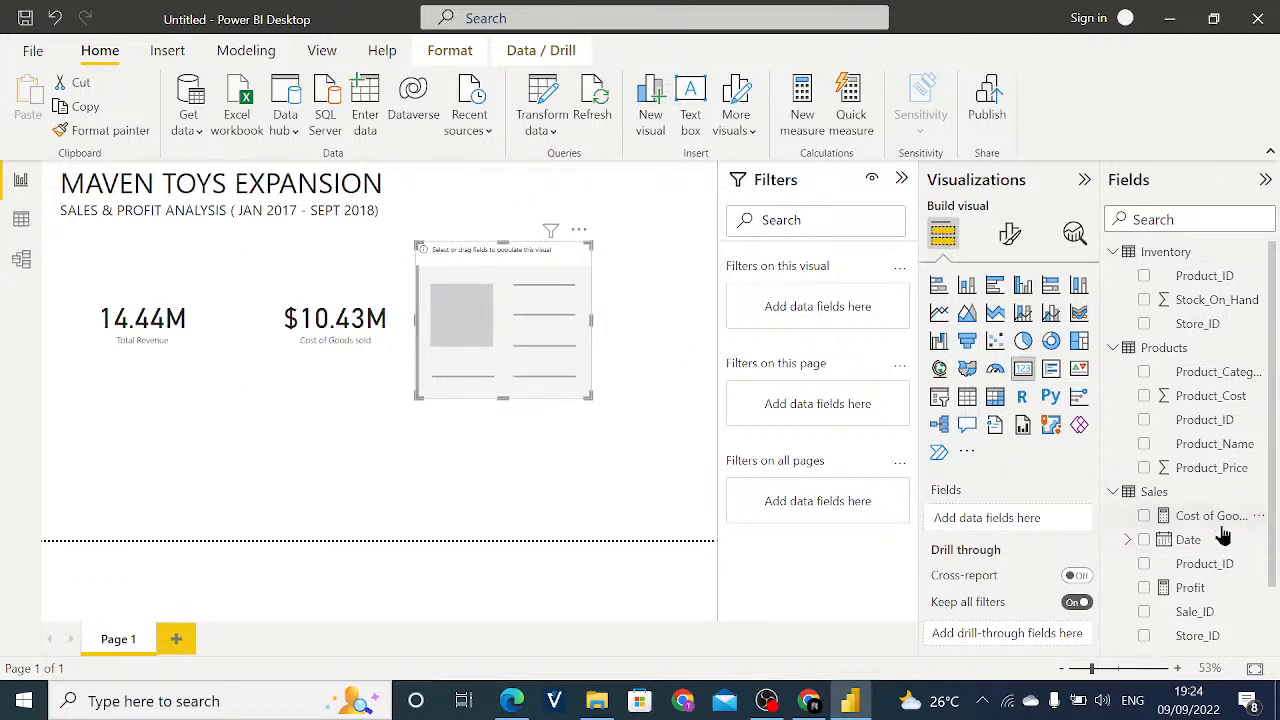
- Assign the Profit measure to the new card and format the measure in dollars
mouse_move(1212, 517)
left_mouse_down()
mouse_move(1027, 512)
mouse_move(1206, 528)
left_mouse_up()
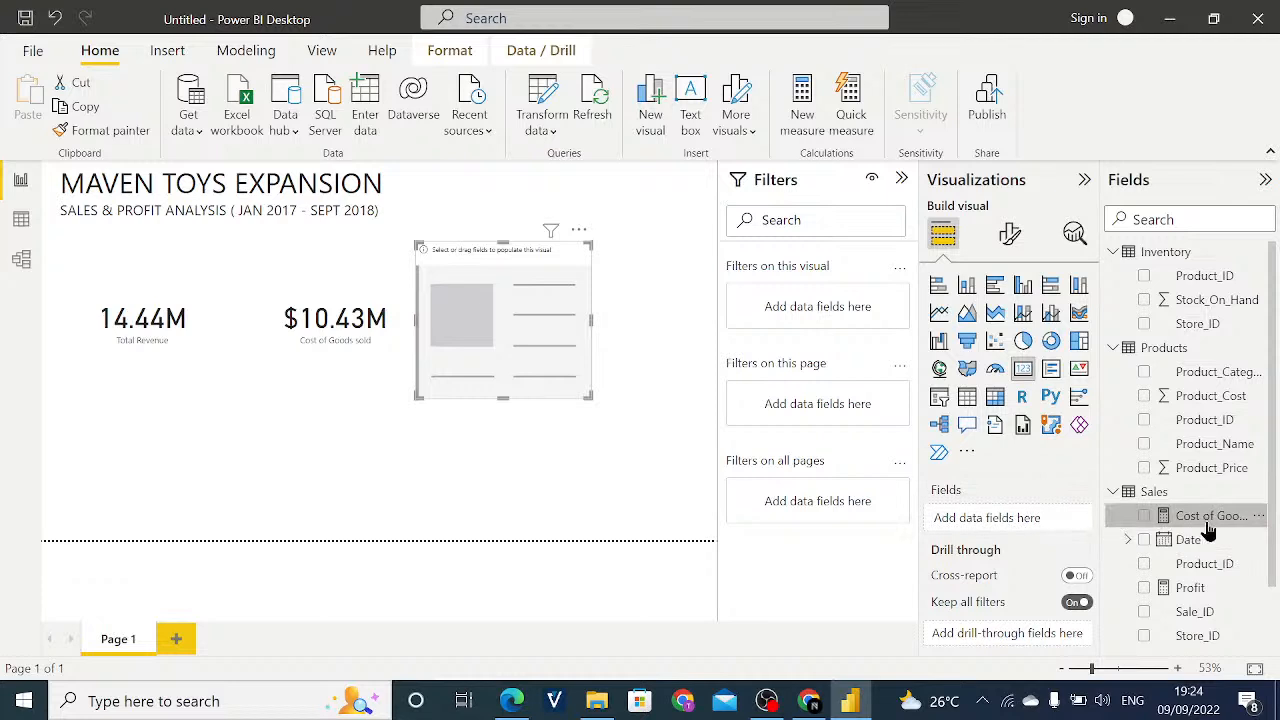
left_click_drag(1190, 590, 992, 518)
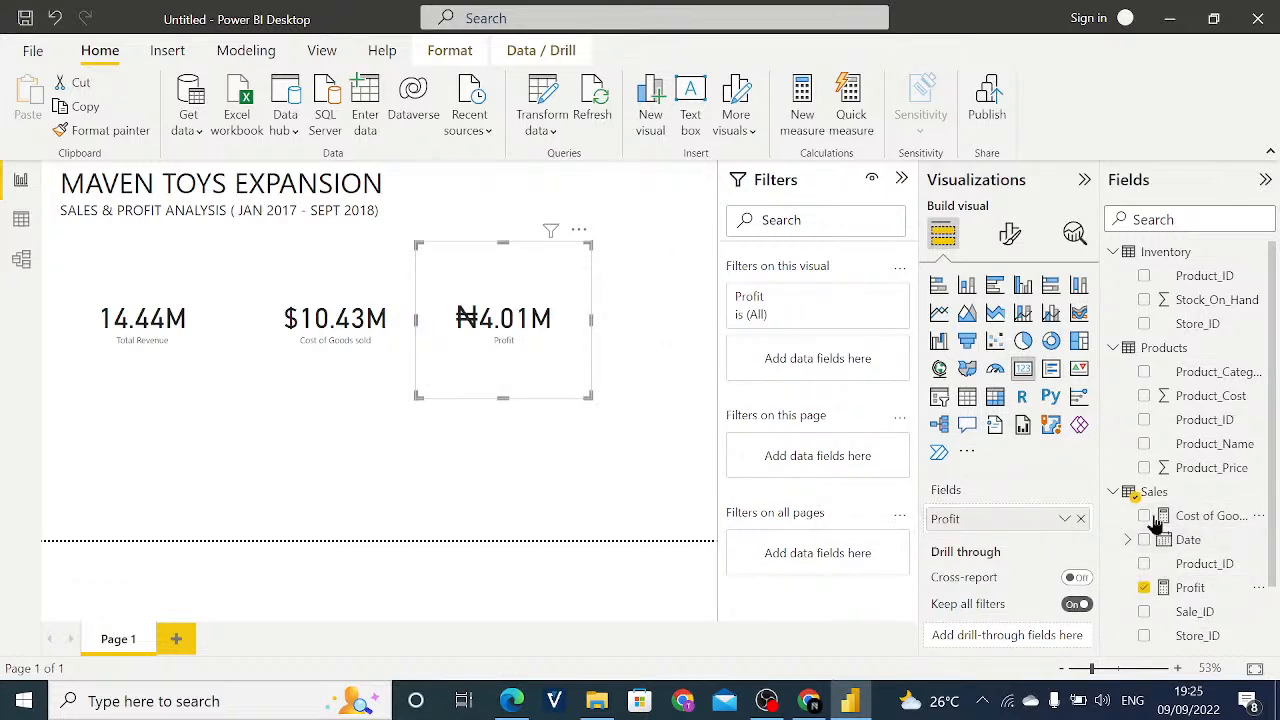
left_click(1190, 588)
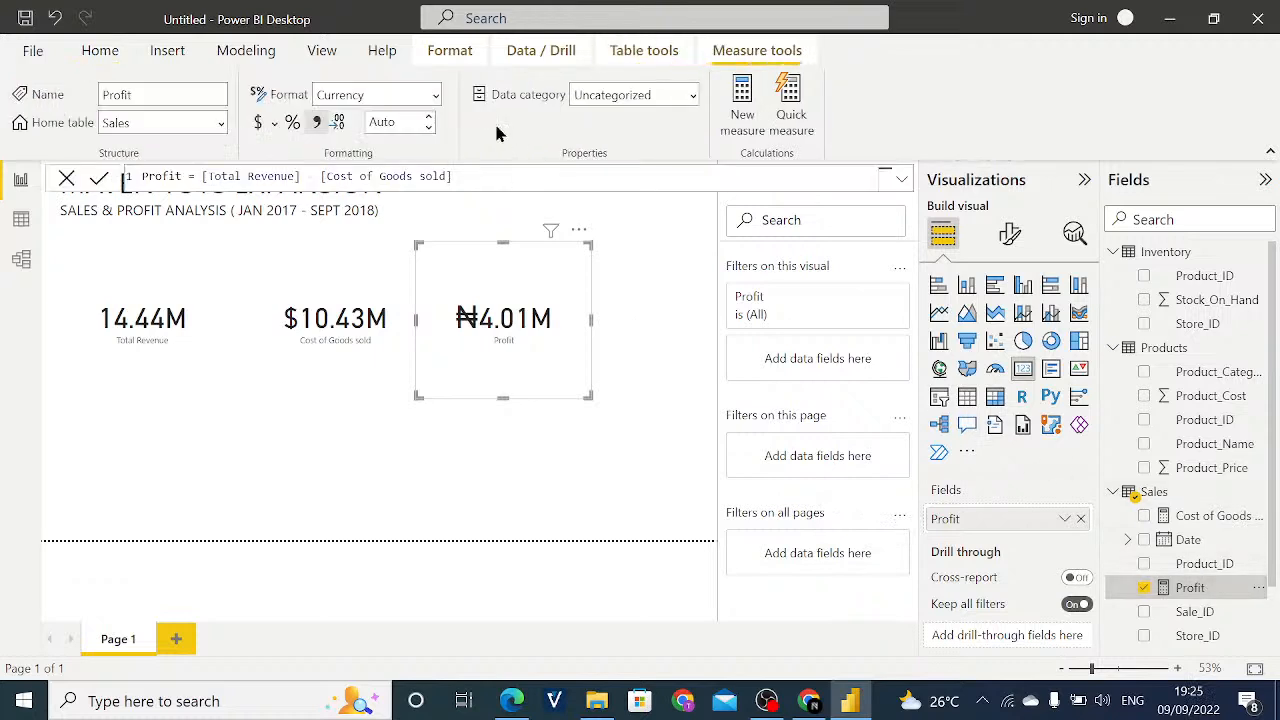
left_click(253, 127)
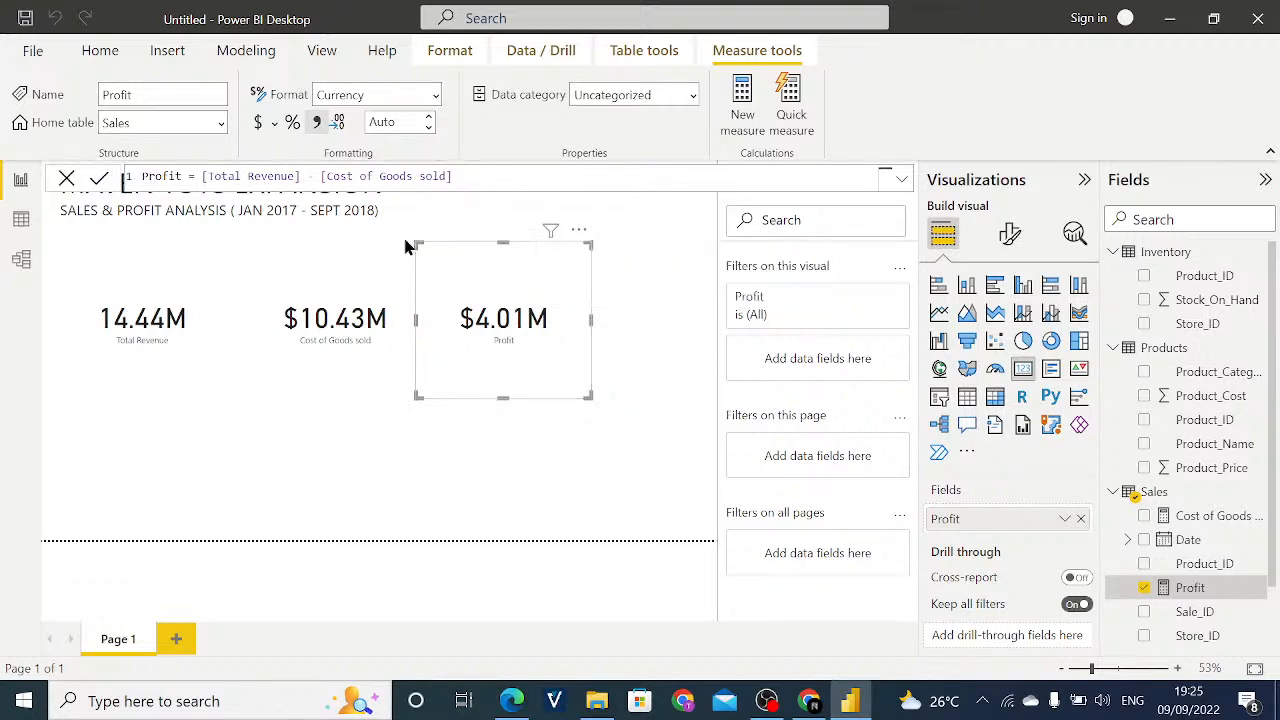
- Open the Cost of Goods sold measure formula and delete the closing parentheses after Products[Product_Cost]
left_click(386, 298)
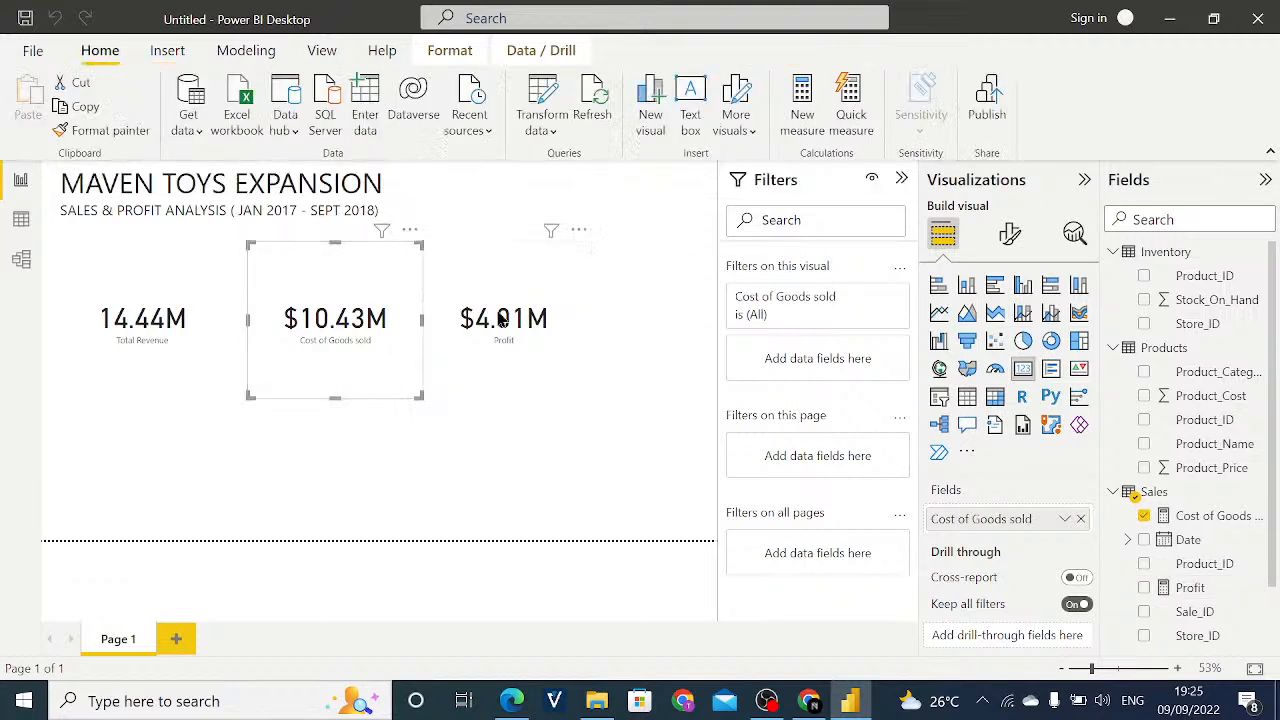
left_click(1205, 516)
left_click(711, 186)
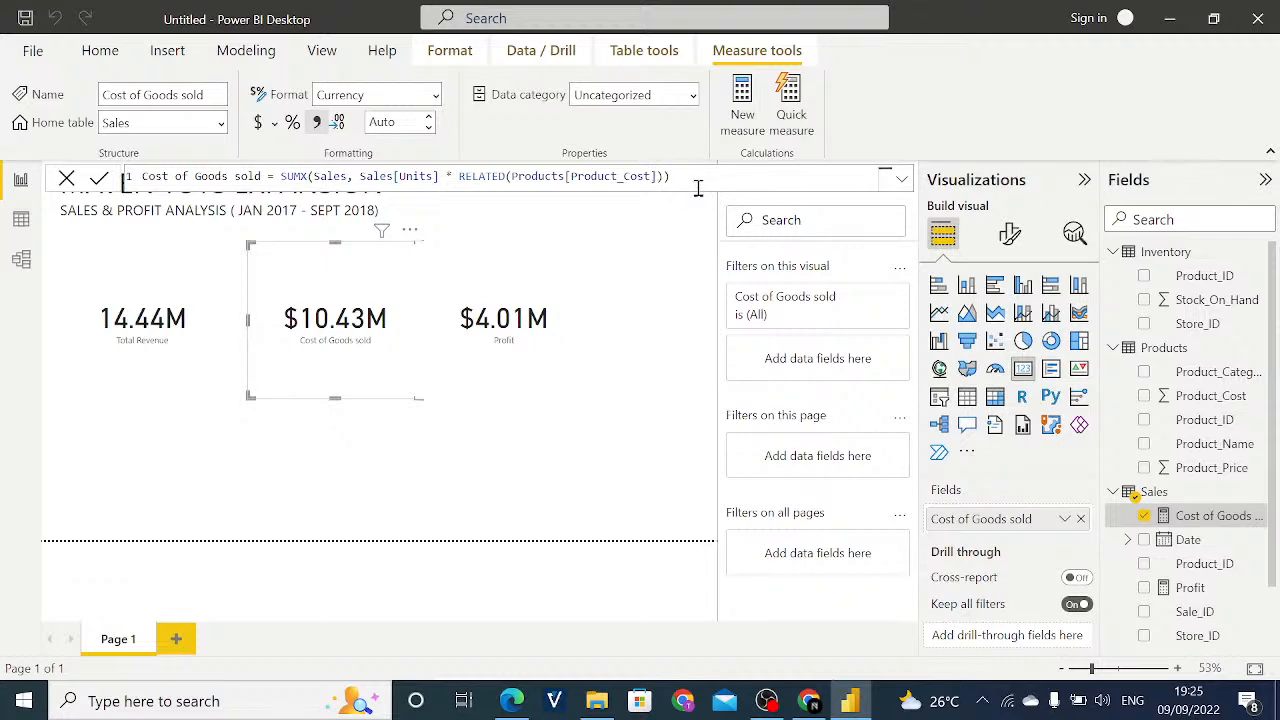
key("BackSpace")
key("BackSpace")
key("BackSpace")
key("BackSpace")
left_click(900, 187)
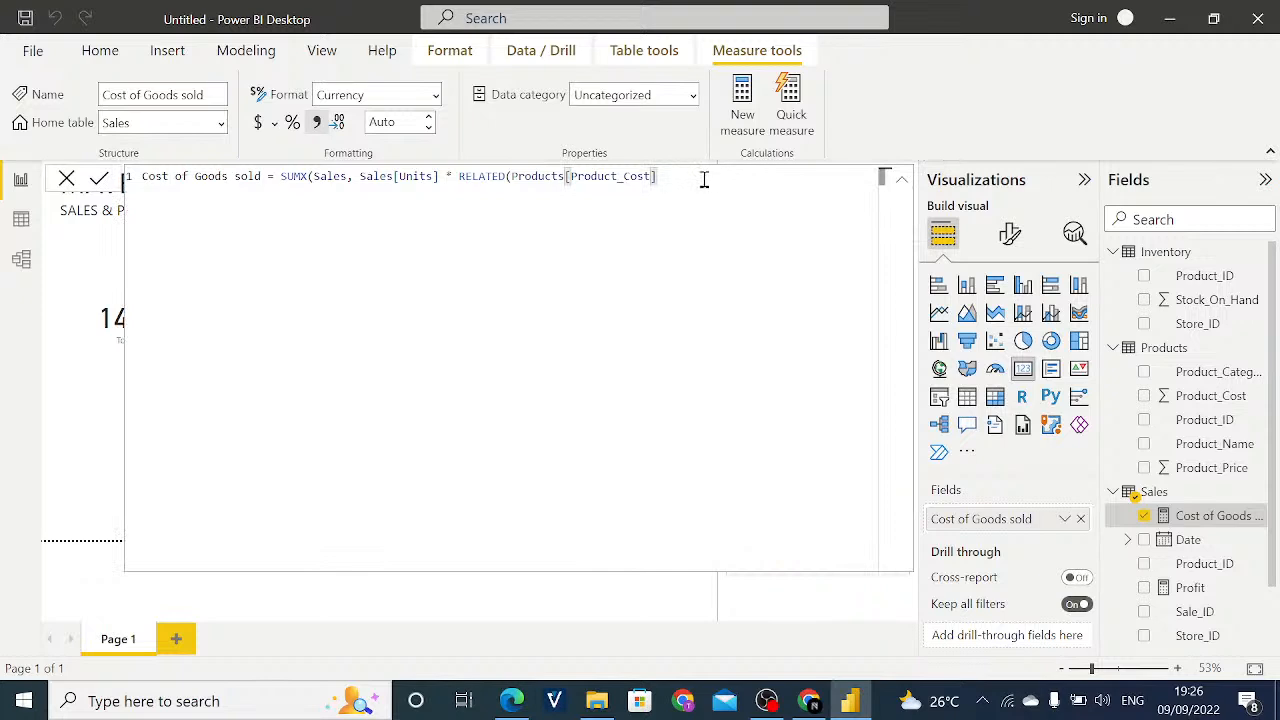
left_click(901, 186)
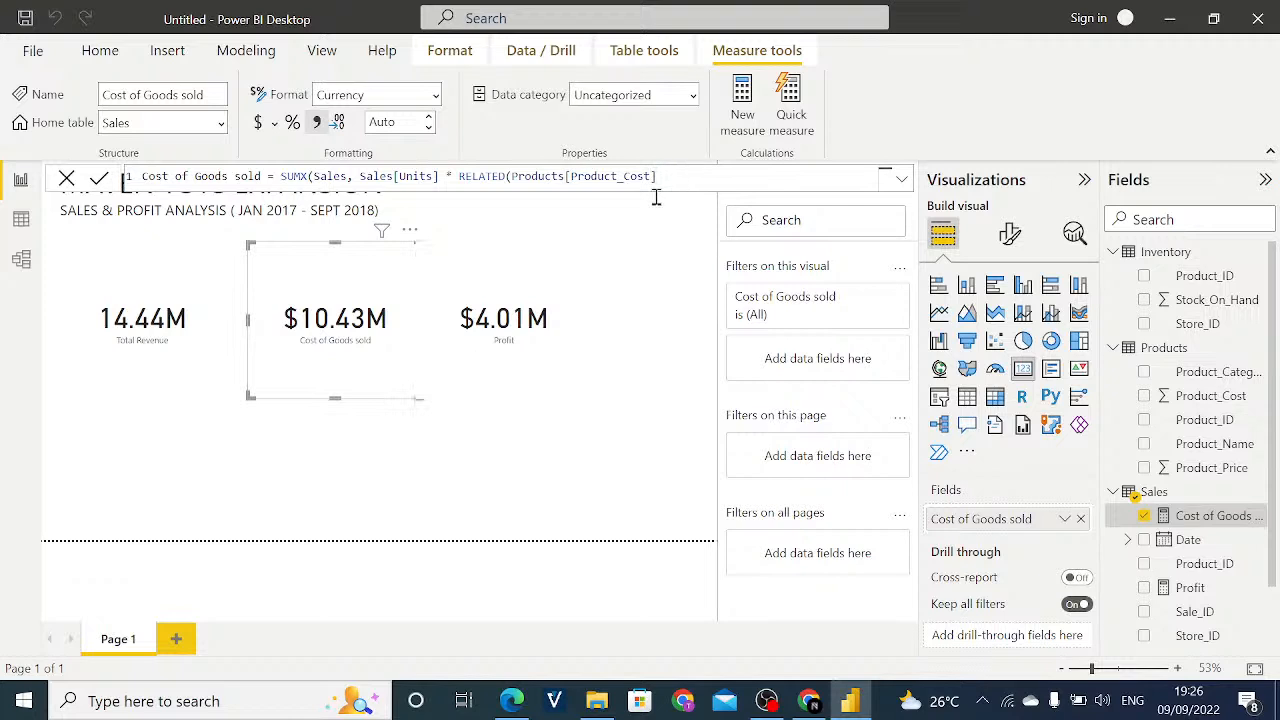
- Remove the Cost of Goods sold measure from its card and assign it again
left_click(1079, 521)
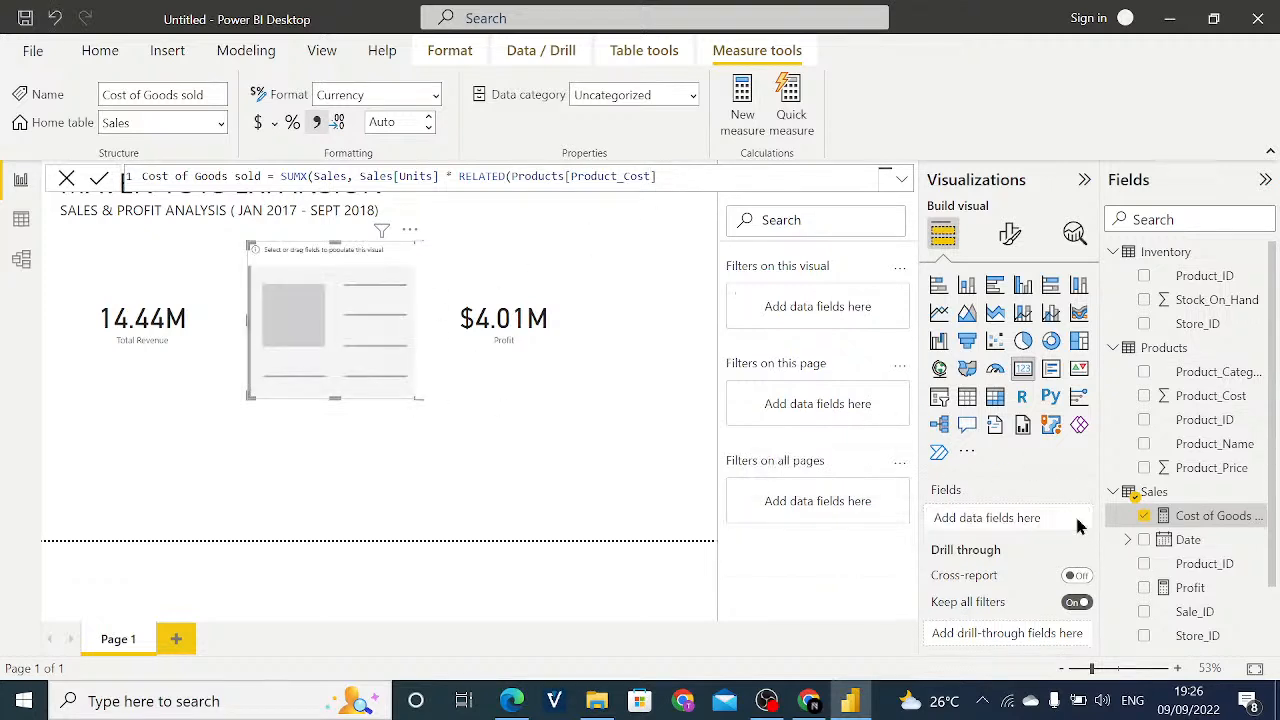
left_click_drag(1194, 515, 1000, 518)
- Try to replace the closing bracket after Product_Cost with parentheses in the Cost of Goods sold formula and commit it
left_click(682, 175)
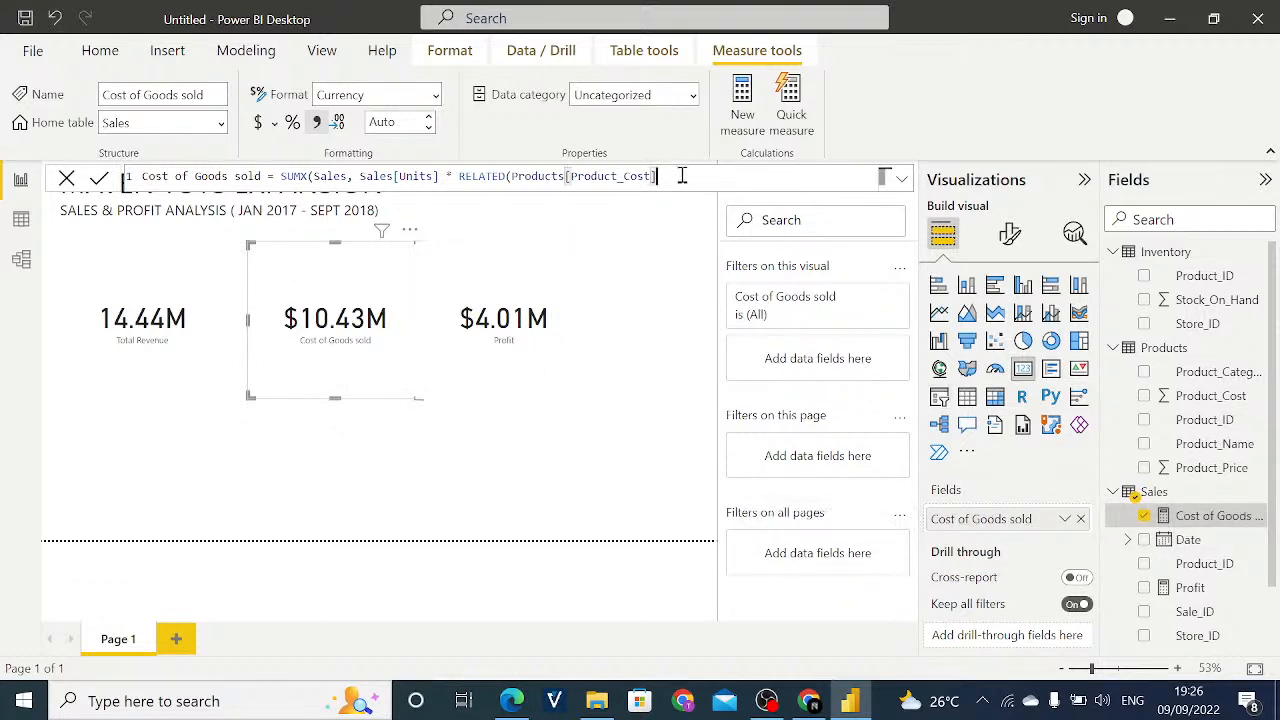
left_click(436, 183)
left_click(662, 178)
key("BackSpace")
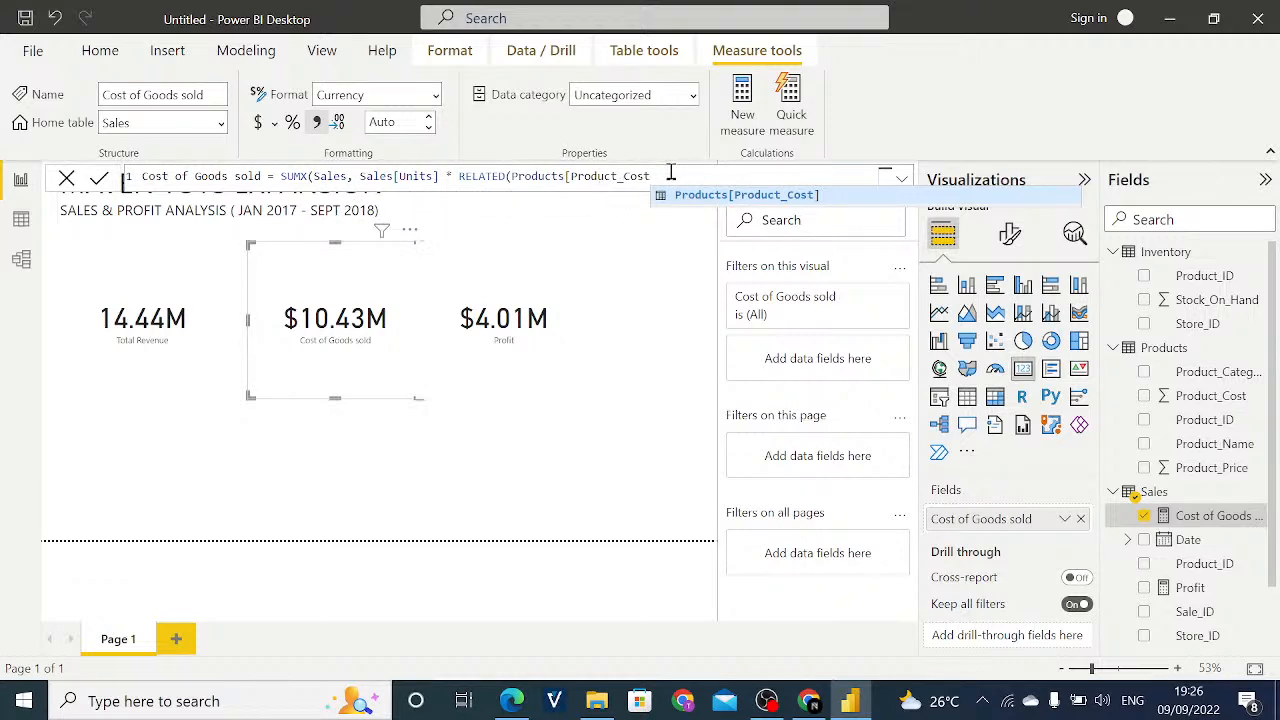
key("Return")
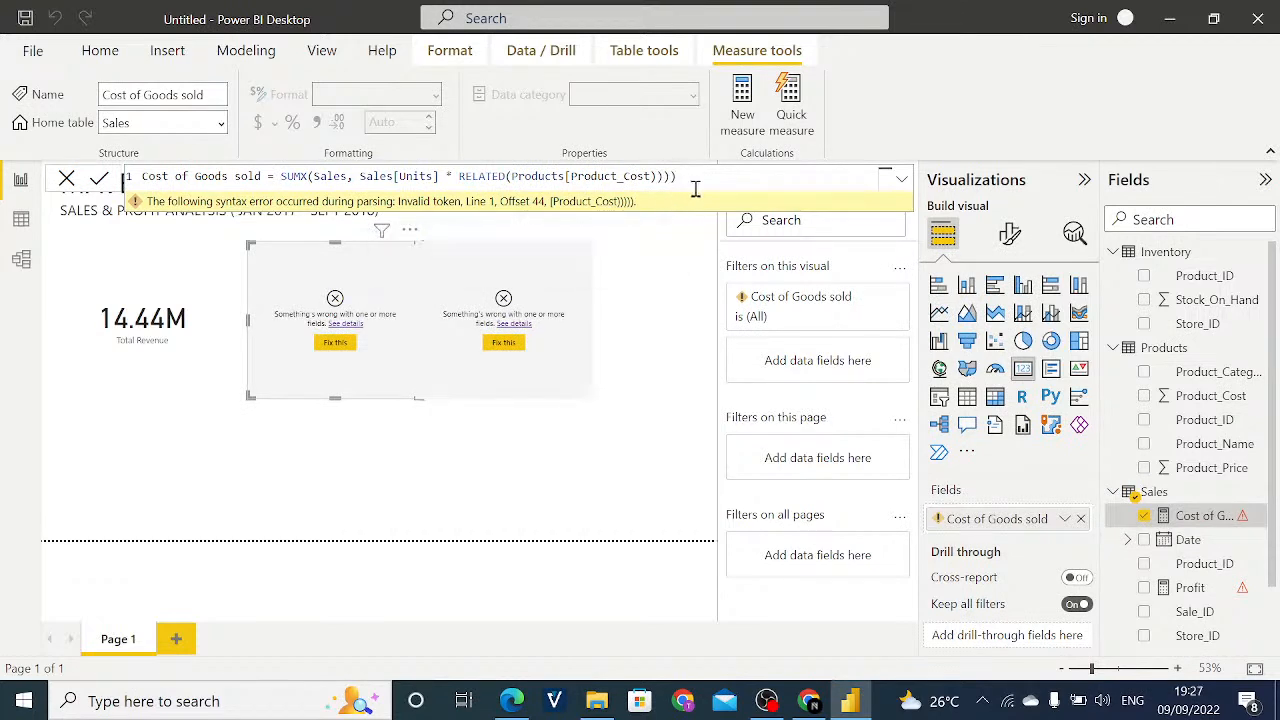
- Complete the Cost of Goods sold formula with Products[Product_Cost] and two closing parentheses, and commit it
key("BackSpace")
key("BackSpace")
key("BackSpace")
key("BackSpace")
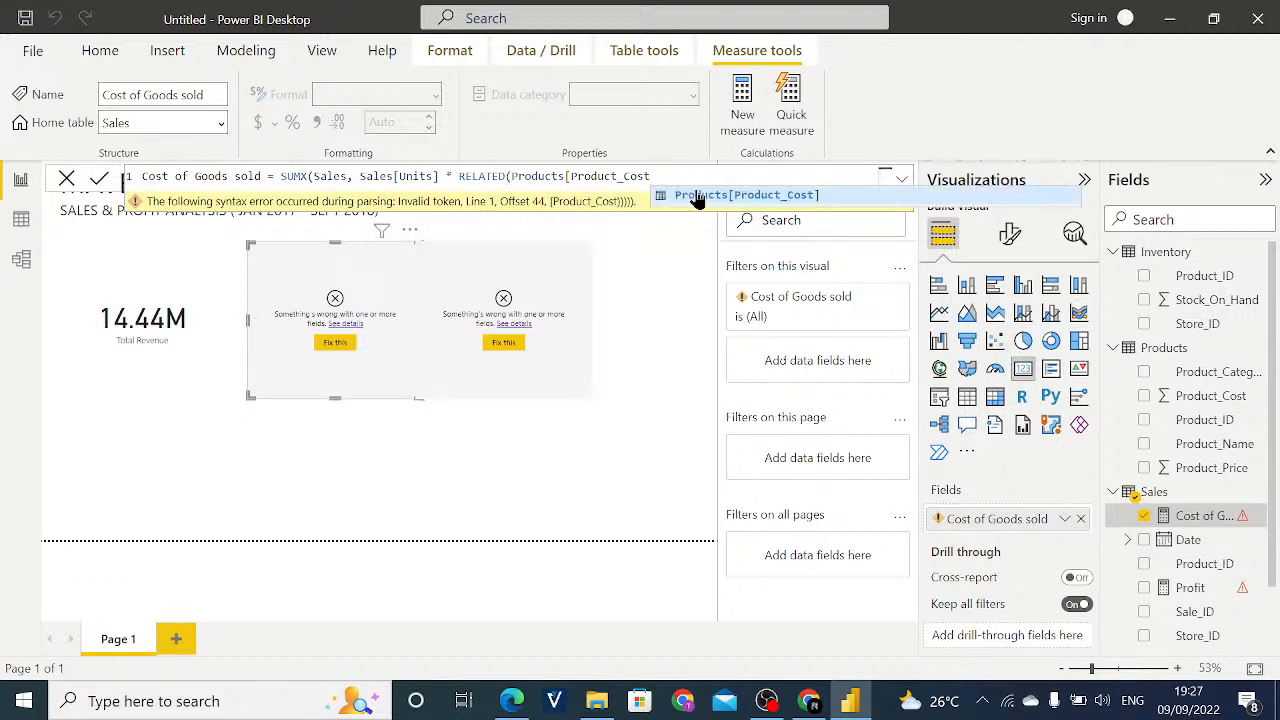
left_click(697, 195)
type(")")
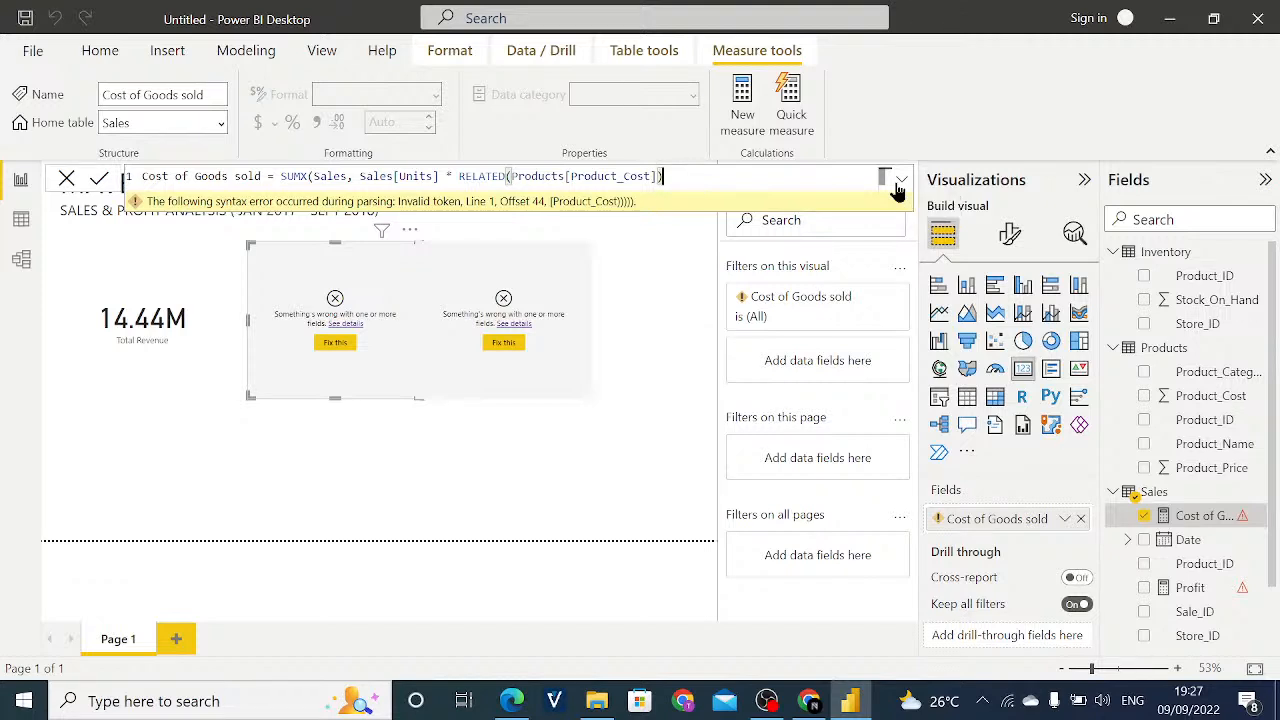
type(")")
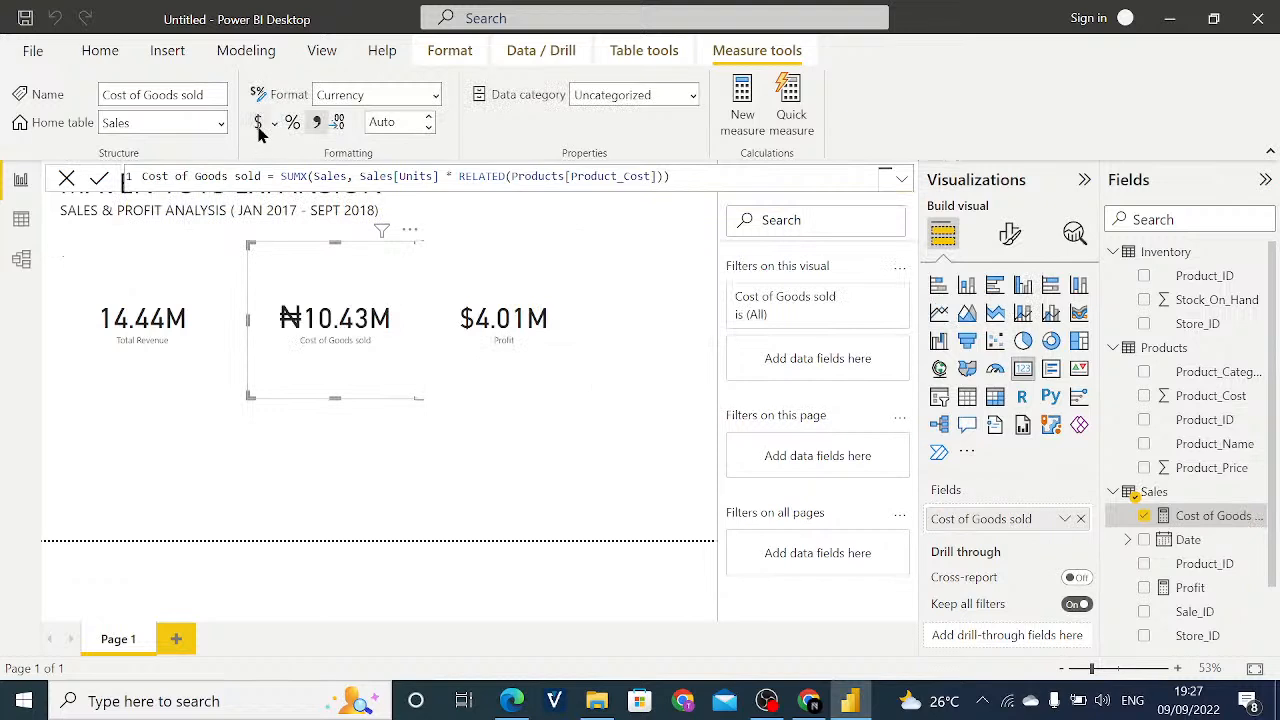
left_click(545, 353)
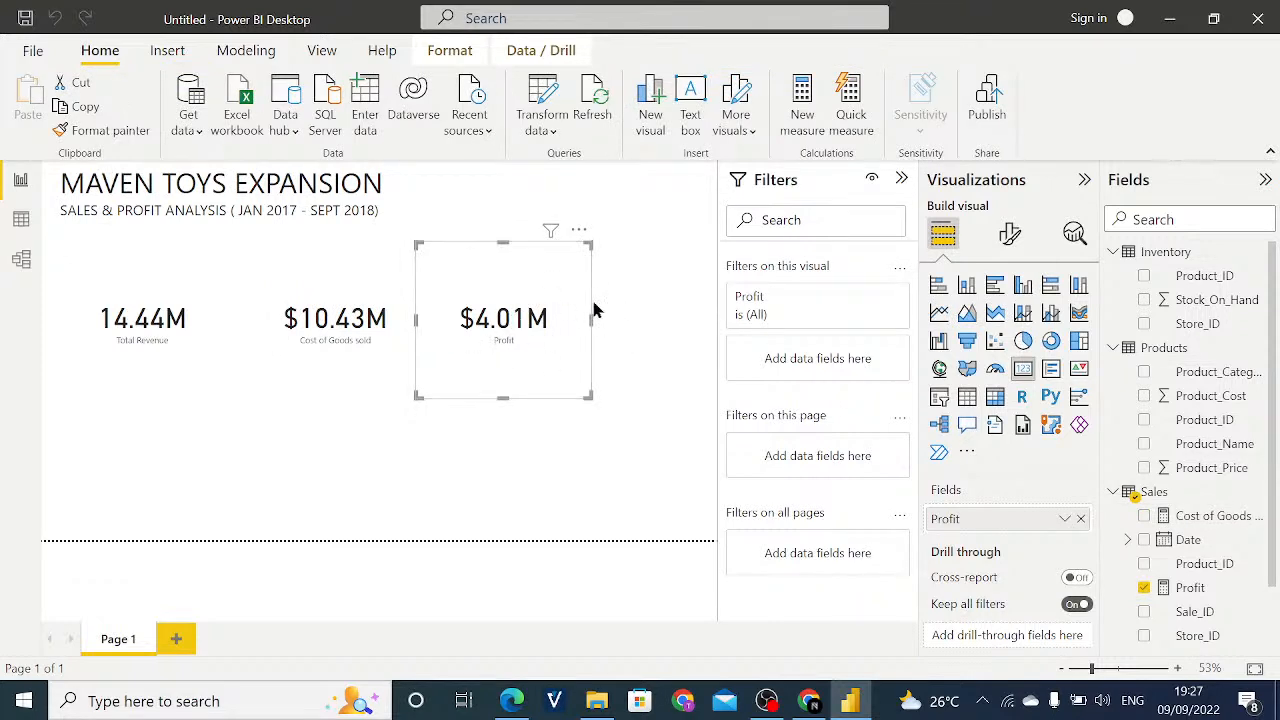
- Open the Profit measure and examine its formula in the expanded and collapsed formula editor
left_click(1190, 588)
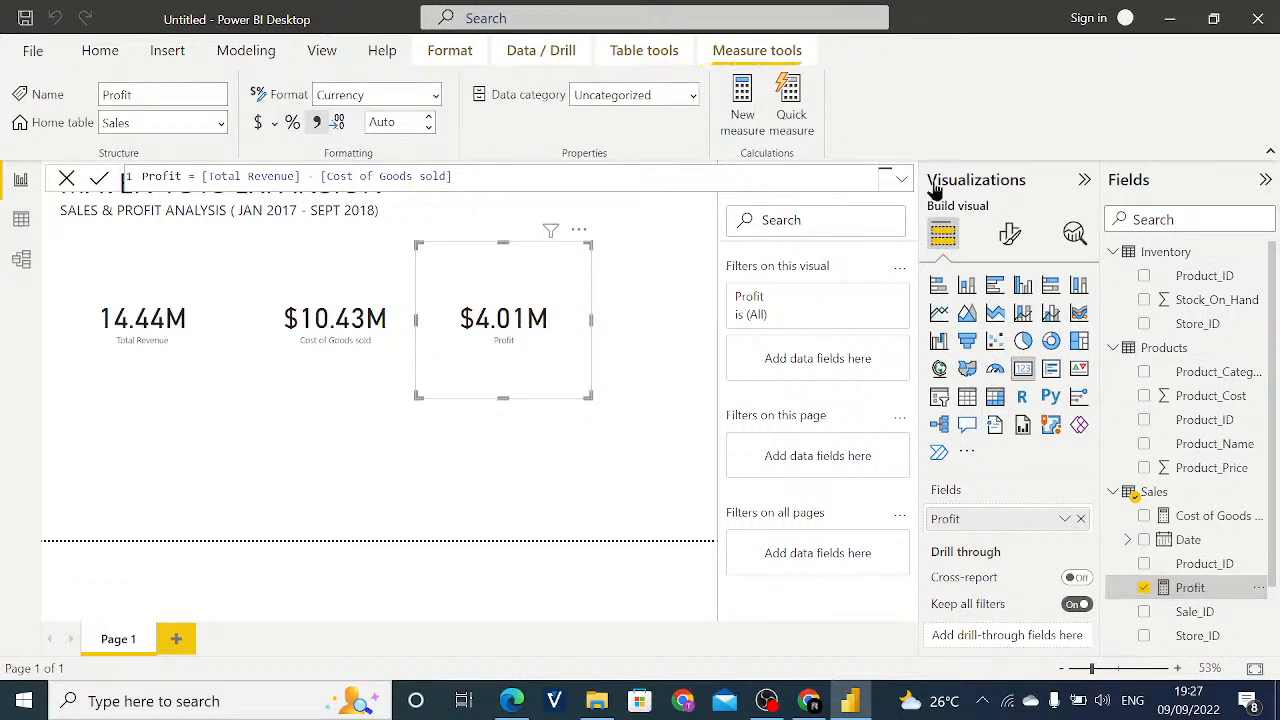
left_click(903, 181)
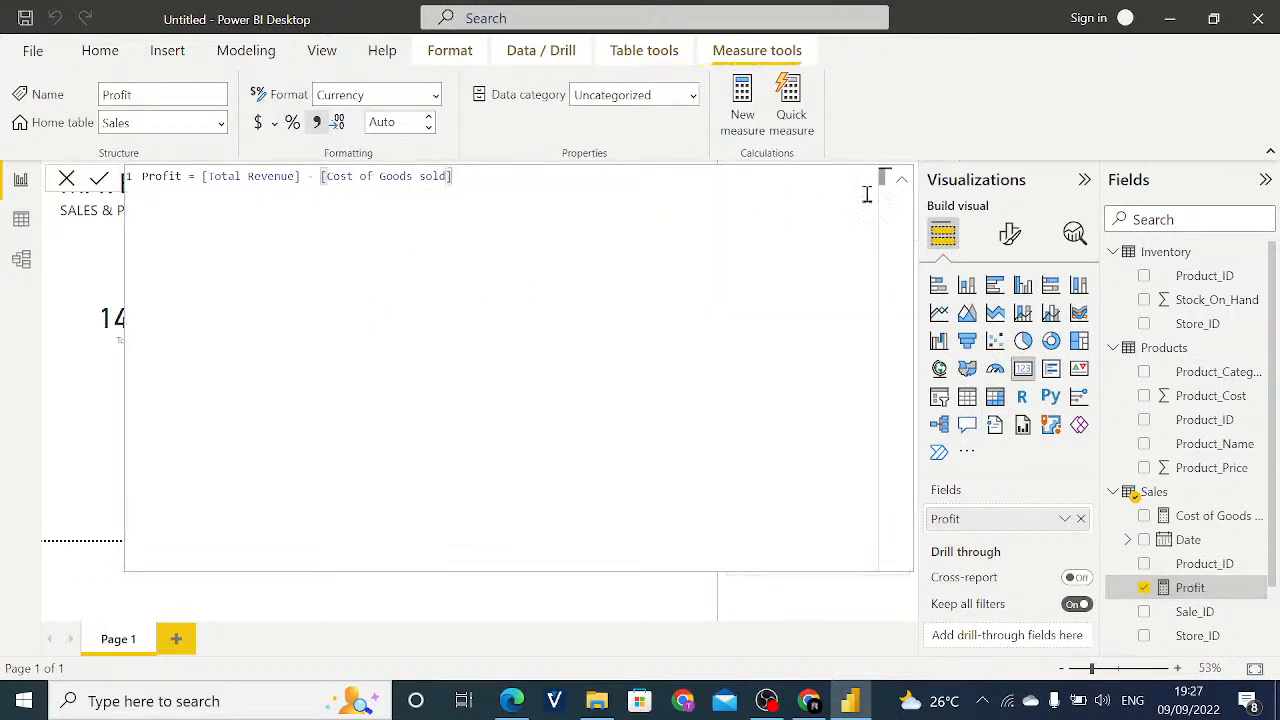
left_click(903, 184)
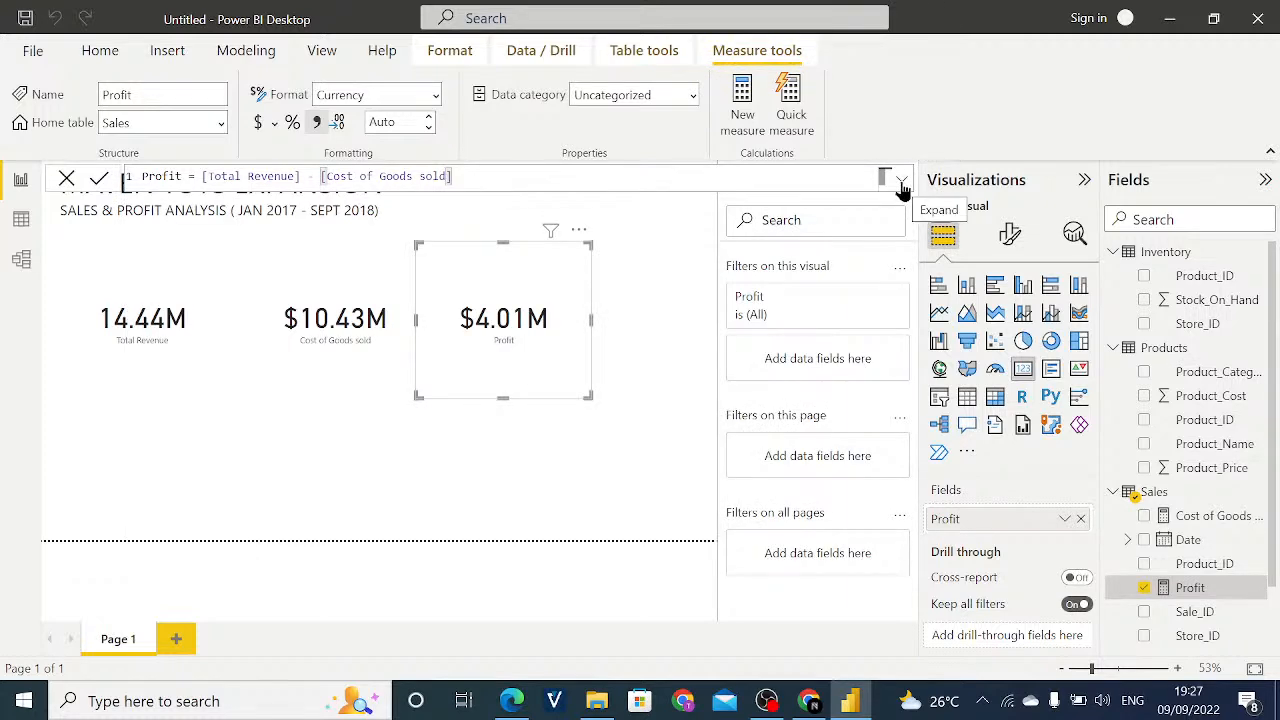
left_click(902, 184)
left_click(902, 184)
left_click(901, 180)
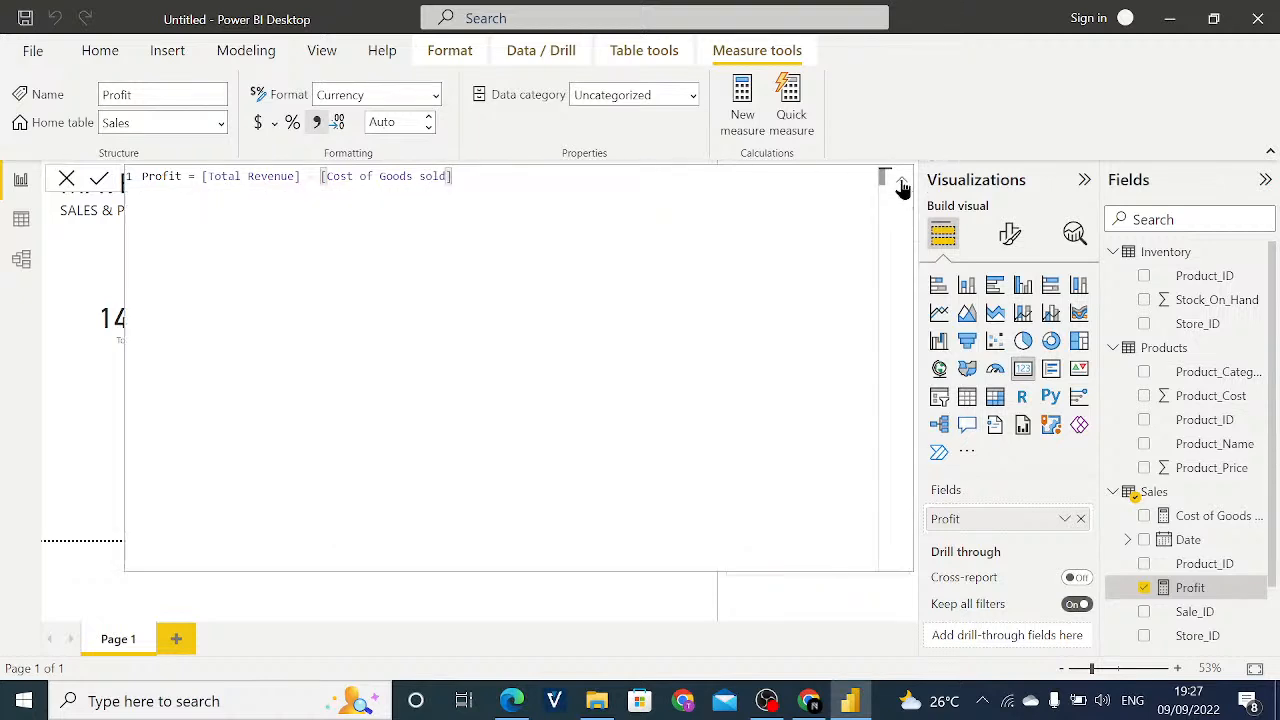
left_click(900, 180)
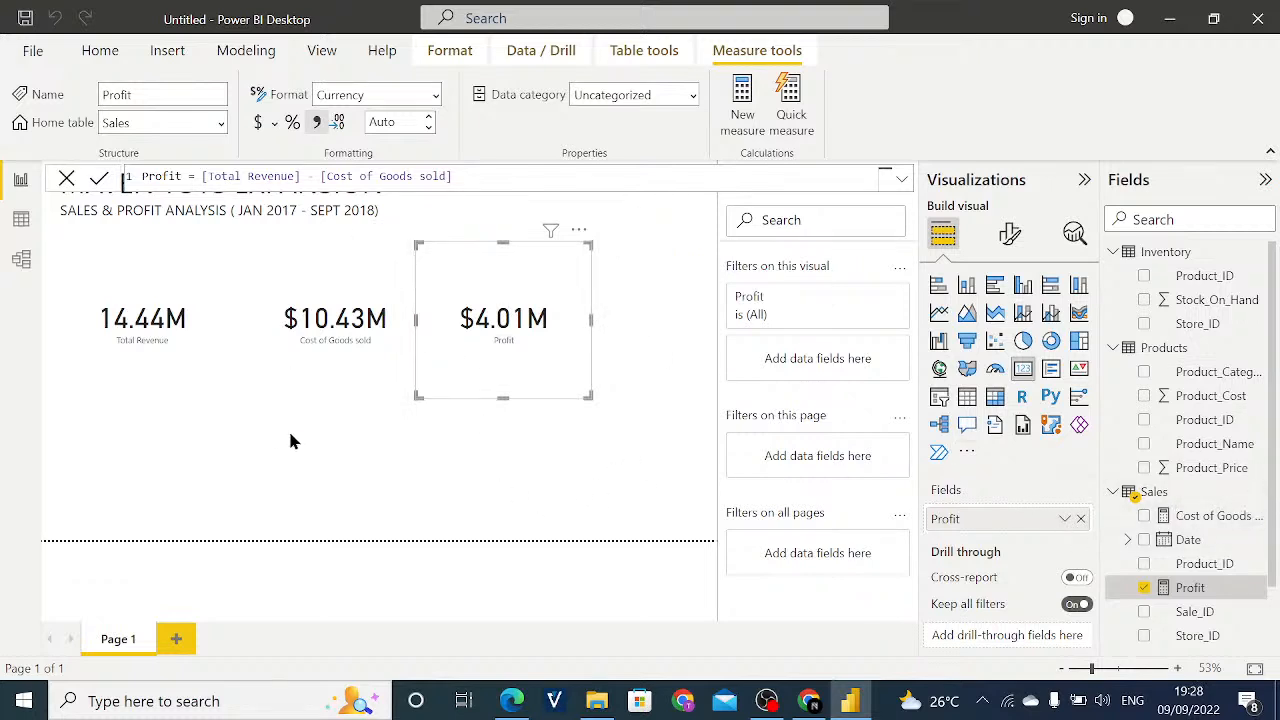
- Format the Total Revenue measure in the Sales table as currency in dollars
left_click(310, 374)
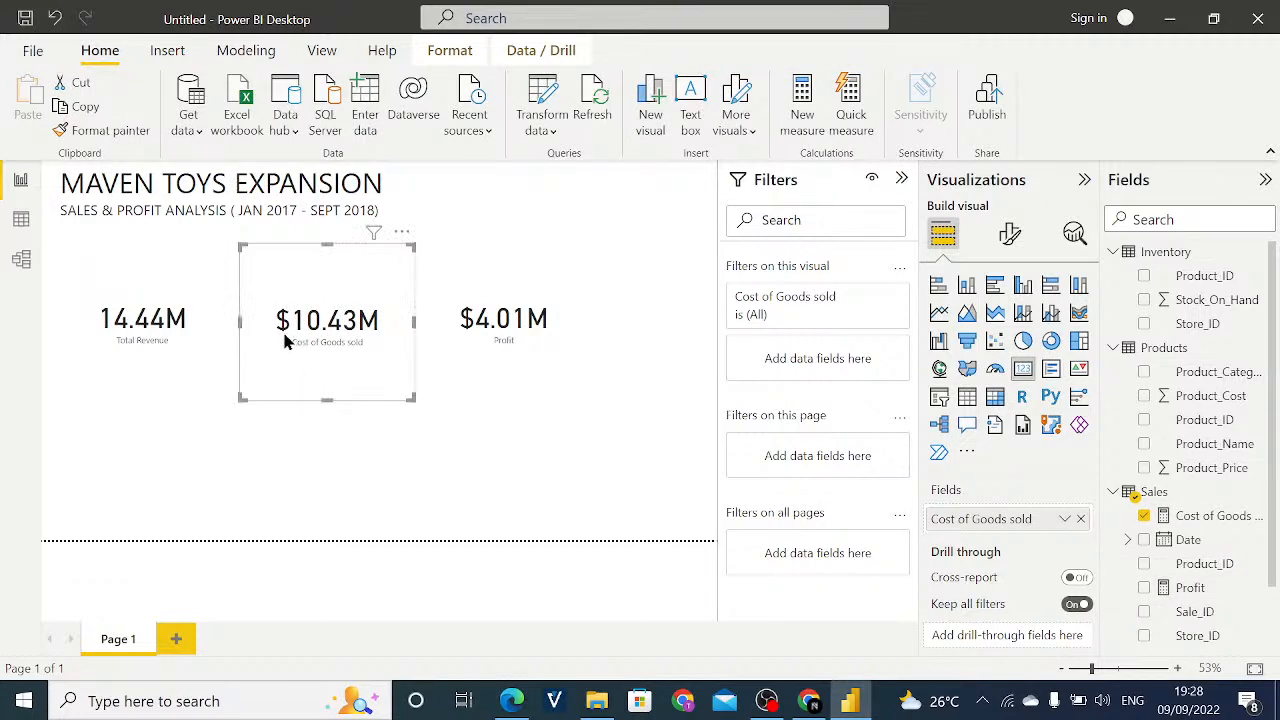
left_click(176, 389)
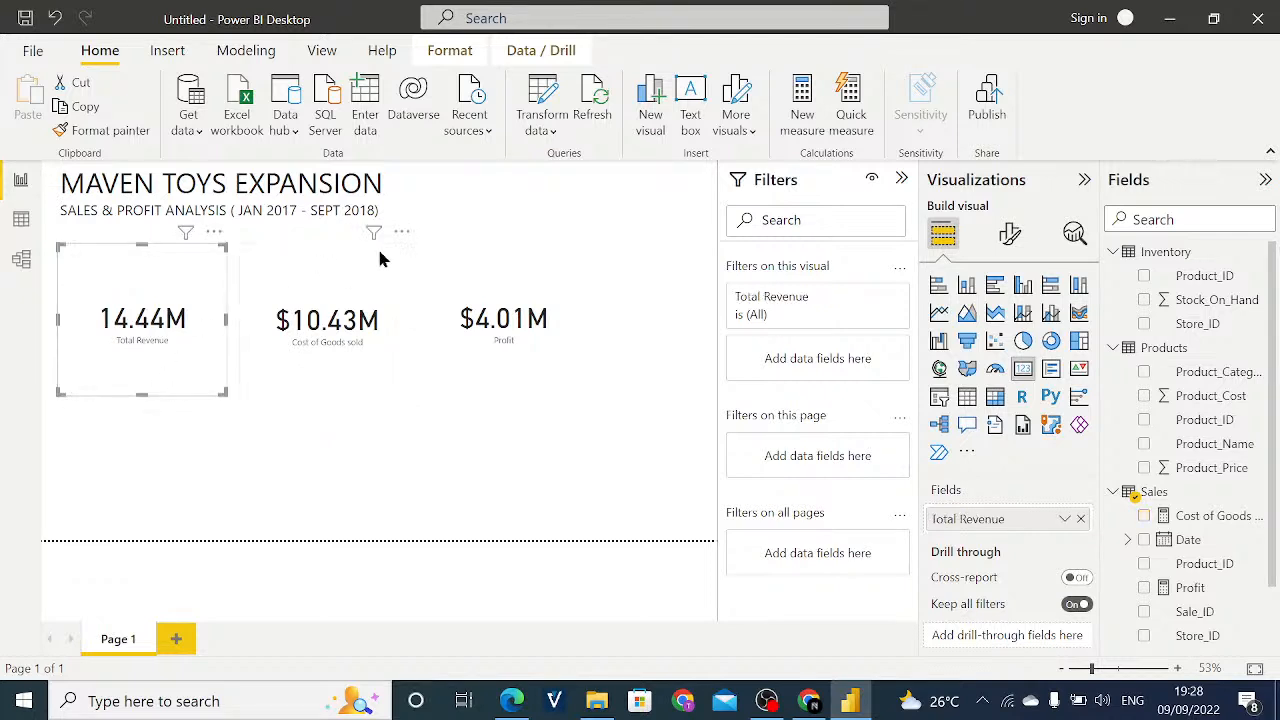
left_click(1150, 493)
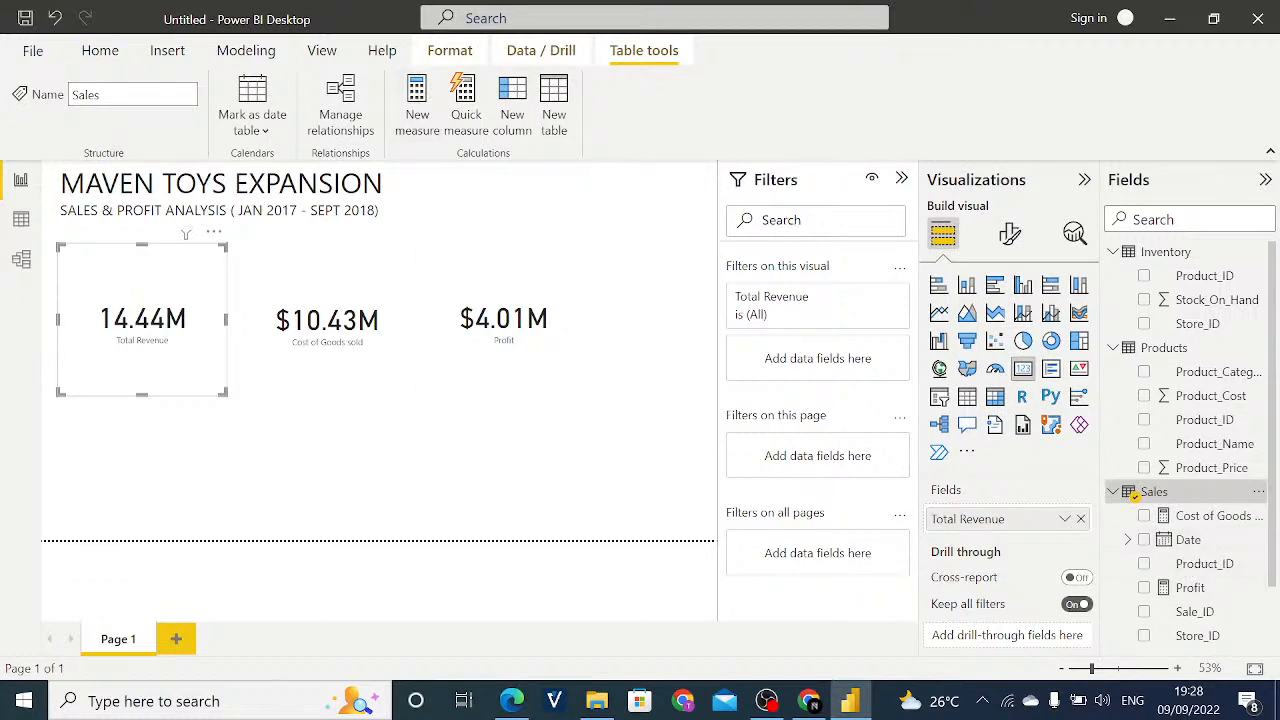
scroll(1260, 549, "down", 2)
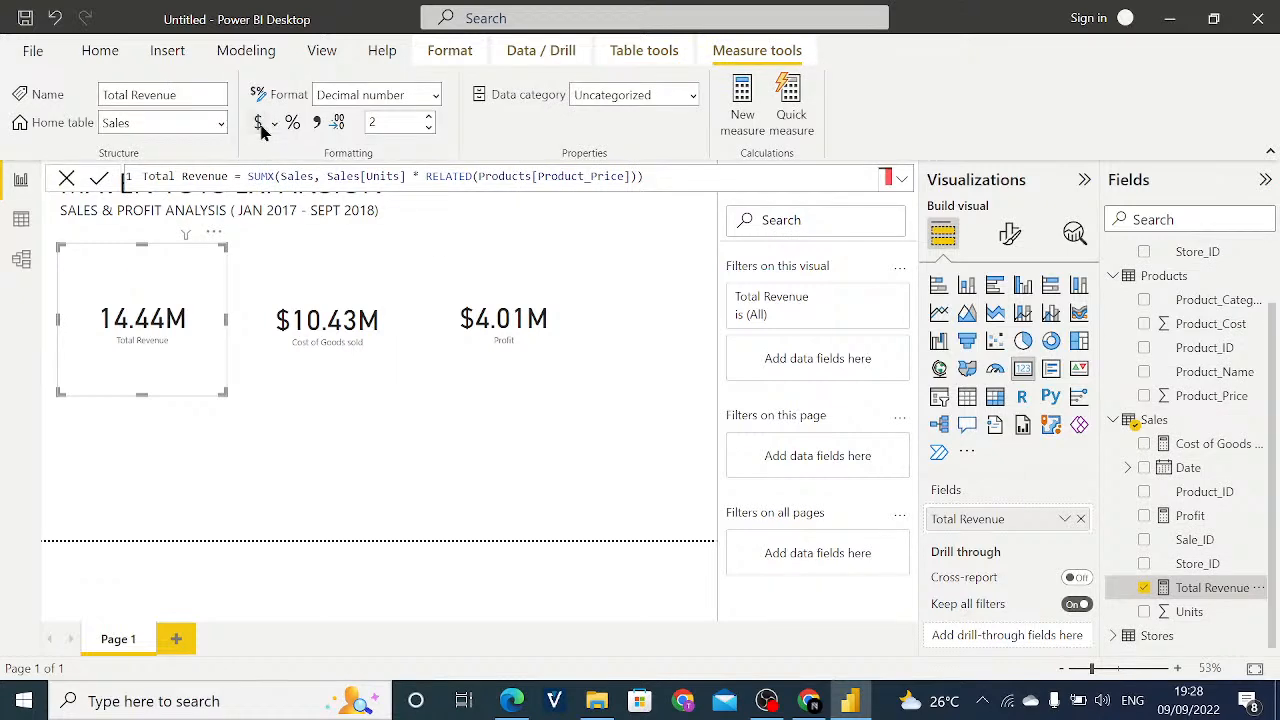
left_click(259, 123)
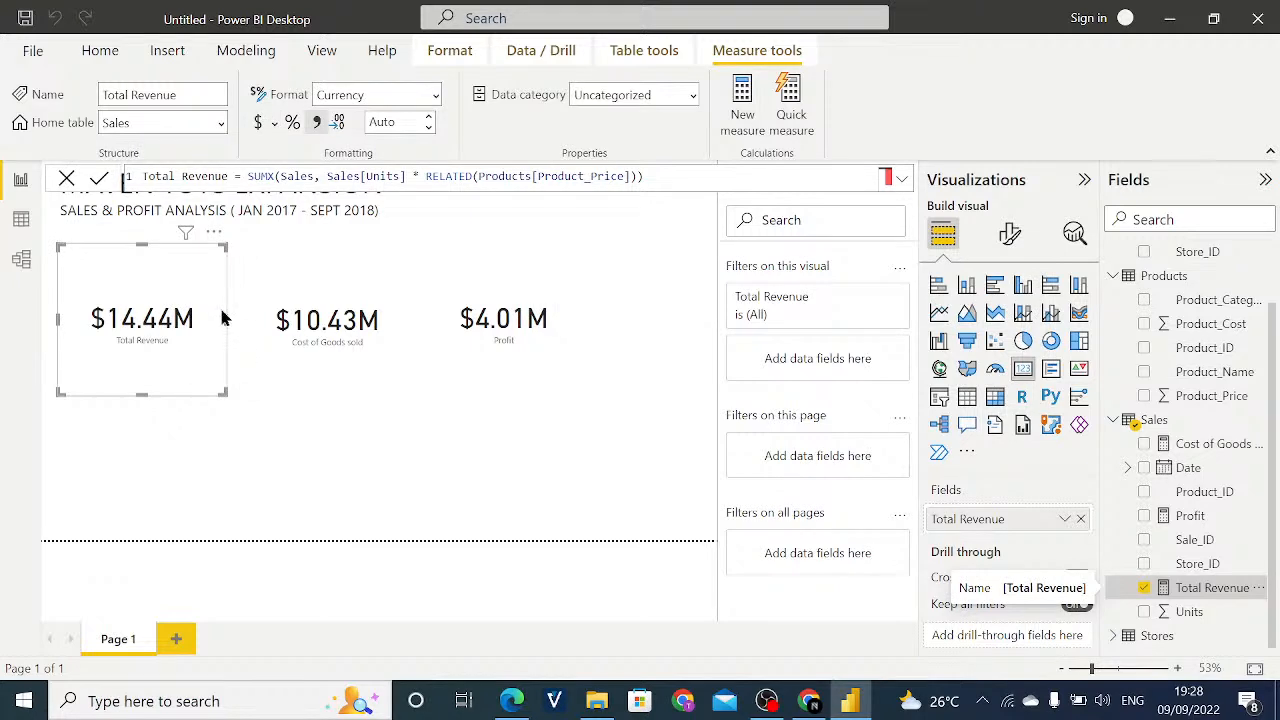
- Select the Profit card and narrow it slightly from its outer edge
left_click(356, 375)
left_click(449, 363)
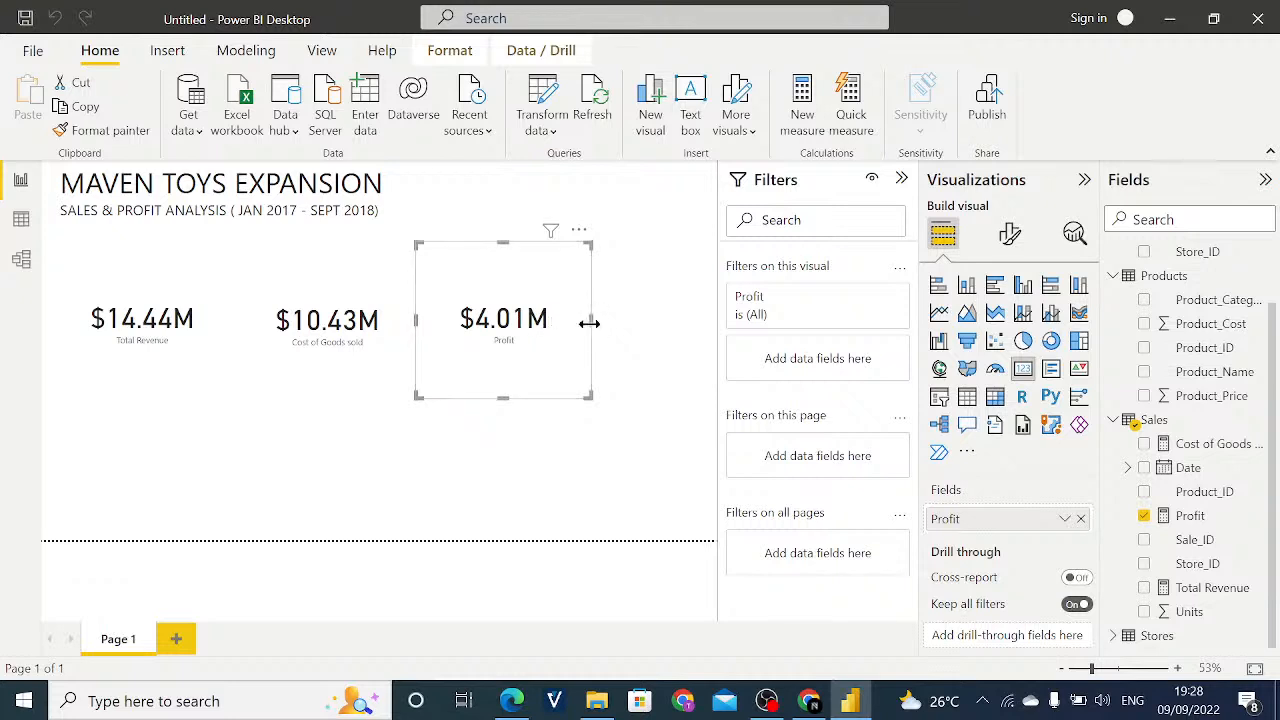
left_click_drag(590, 322, 572, 320)
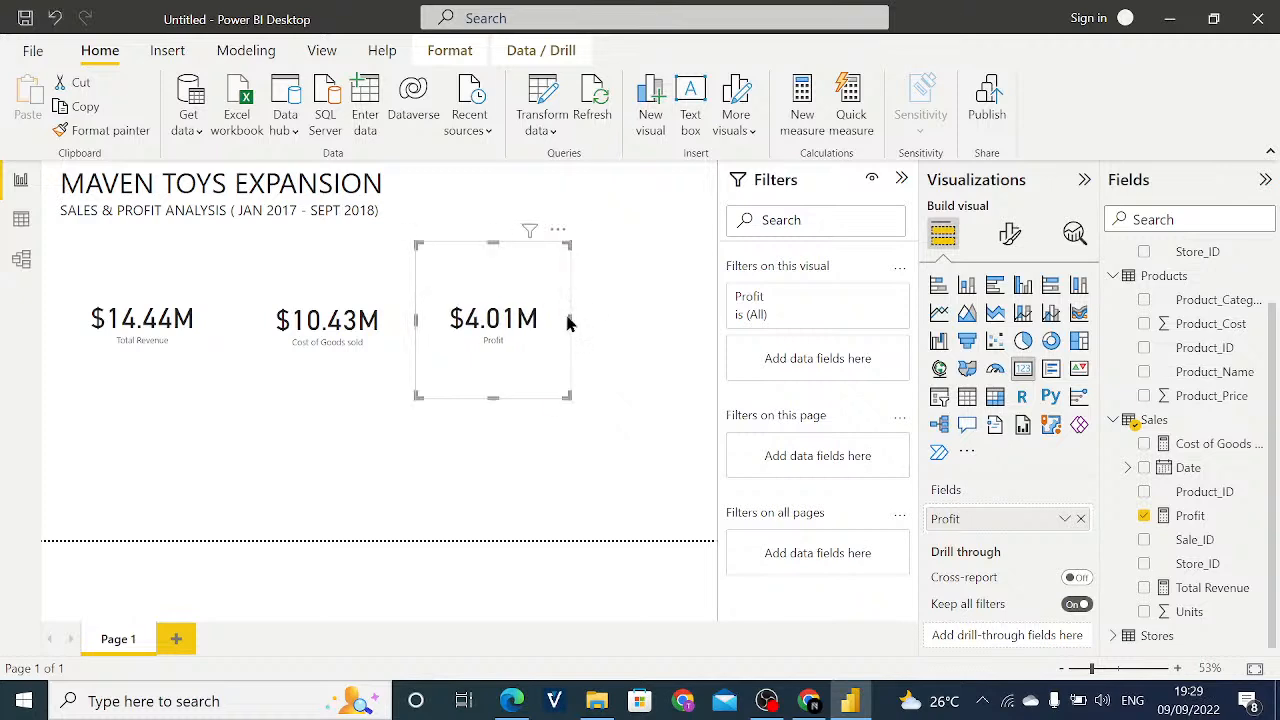
- Move the Profit card below the Cost of Goods sold card and back to its place beside it
left_click_drag(546, 235, 328, 380)
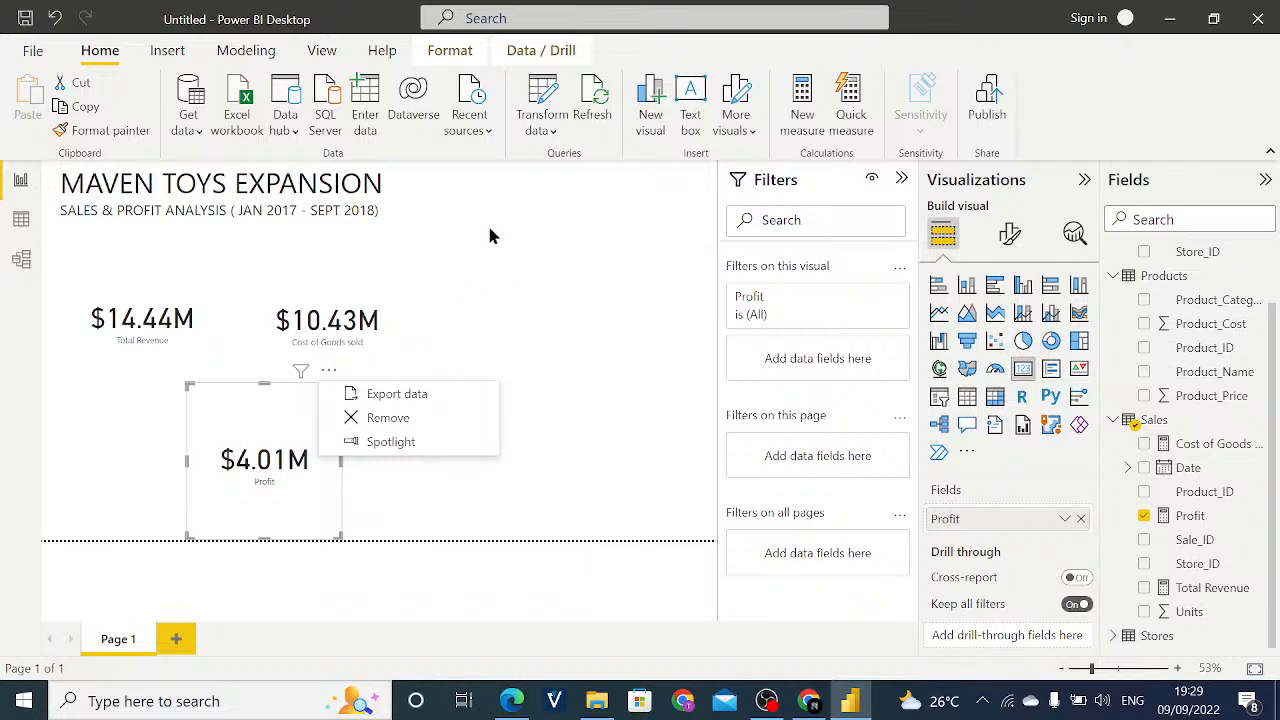
left_click(479, 302)
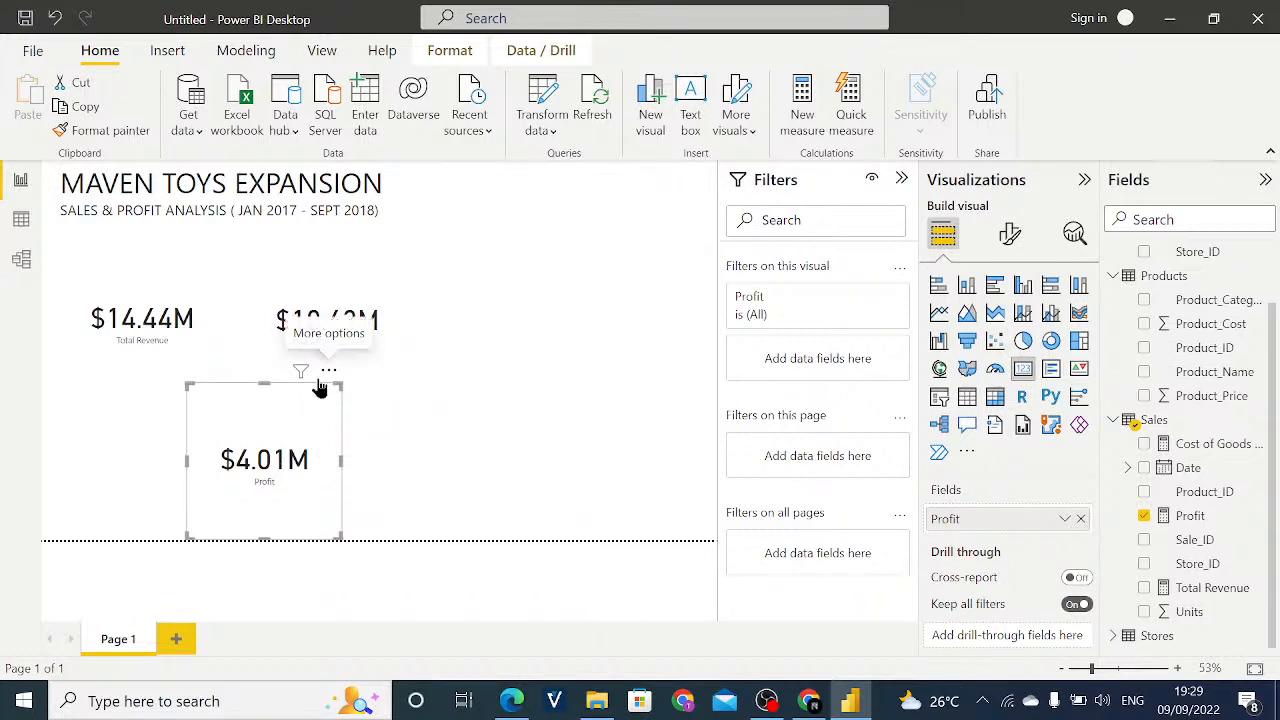
left_click_drag(332, 402, 349, 368)
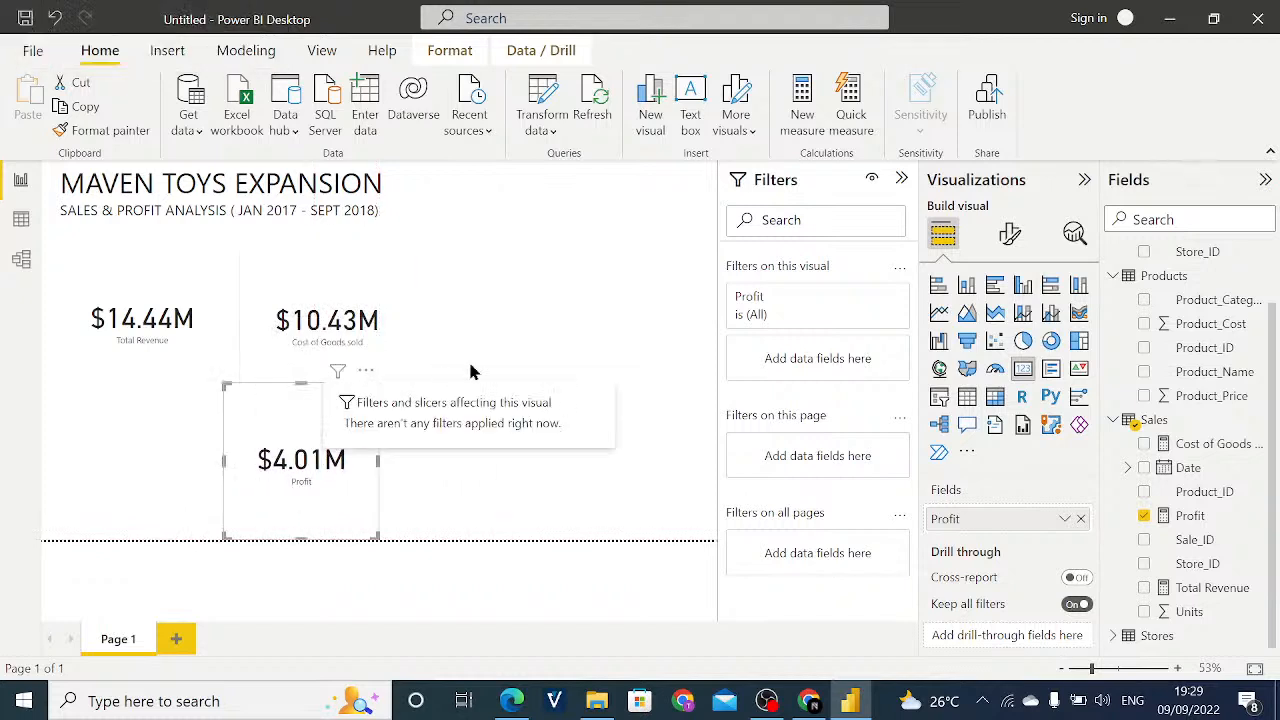
left_click(495, 346)
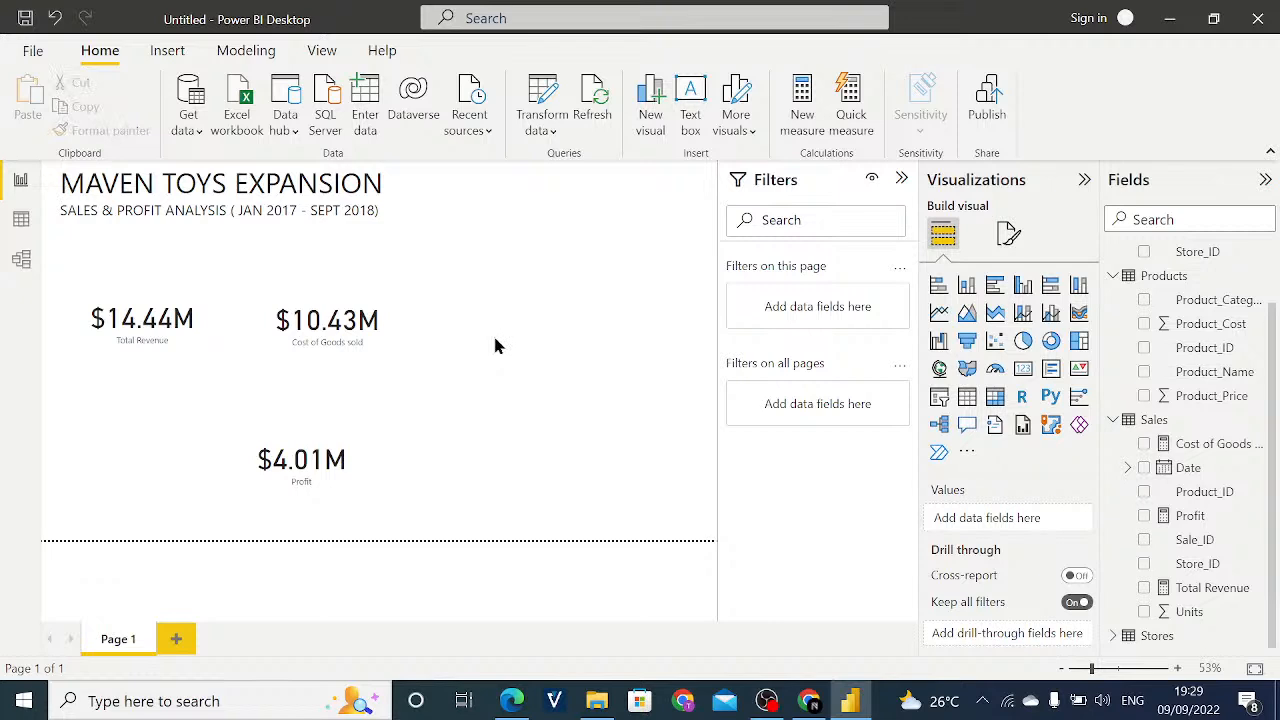
left_click_drag(352, 377, 563, 269)
left_click(248, 494)
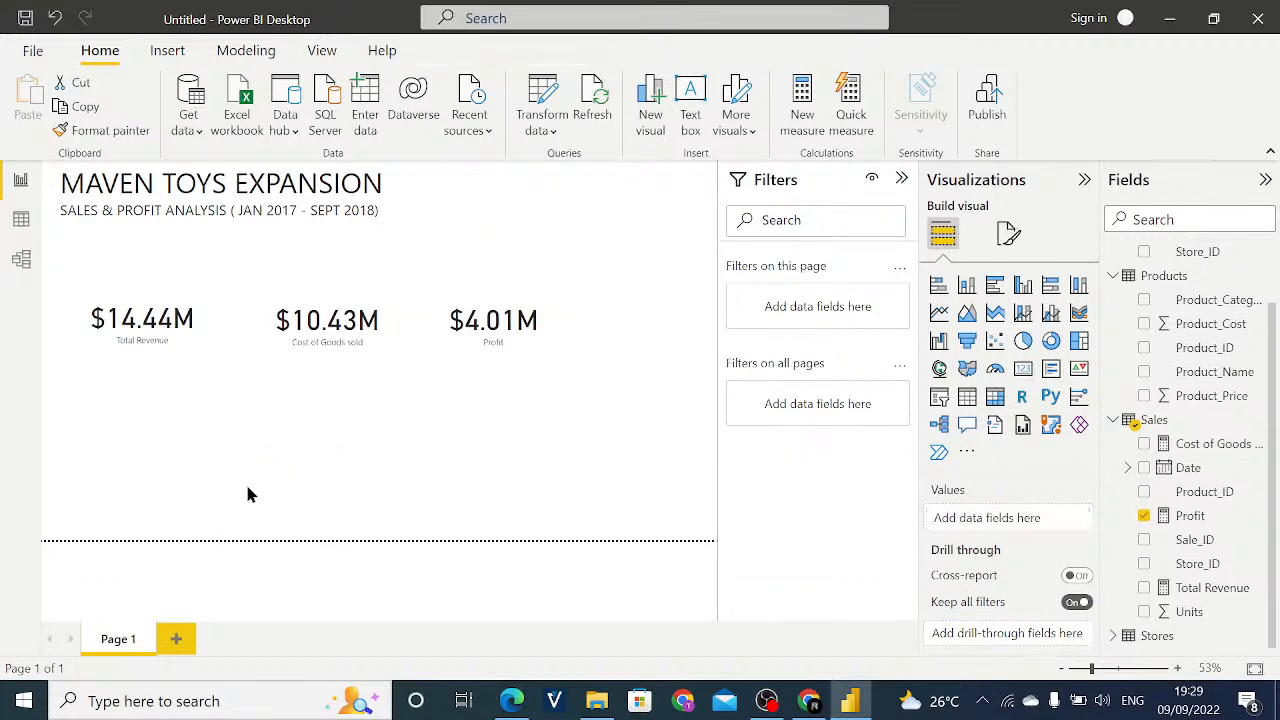
- Add an empty card visual beside the Profit card and extend its height downward
left_click(1024, 370)
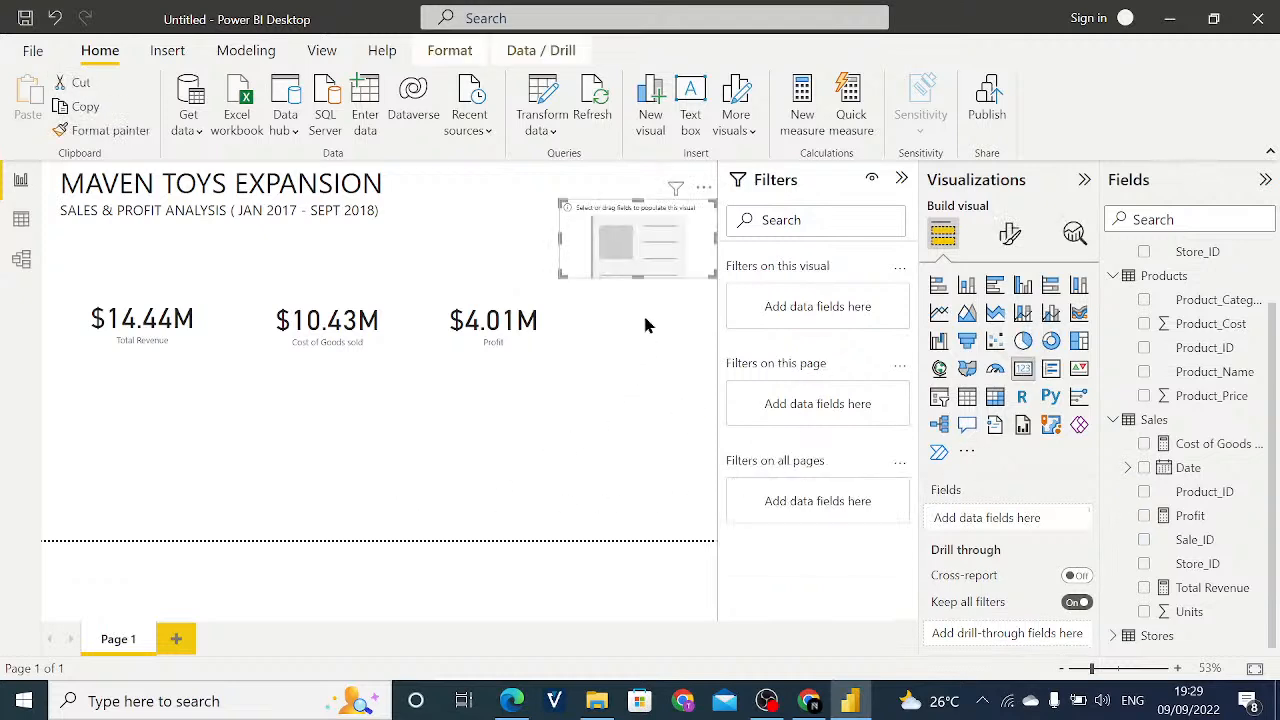
left_click_drag(637, 278, 636, 336)
left_click(606, 467)
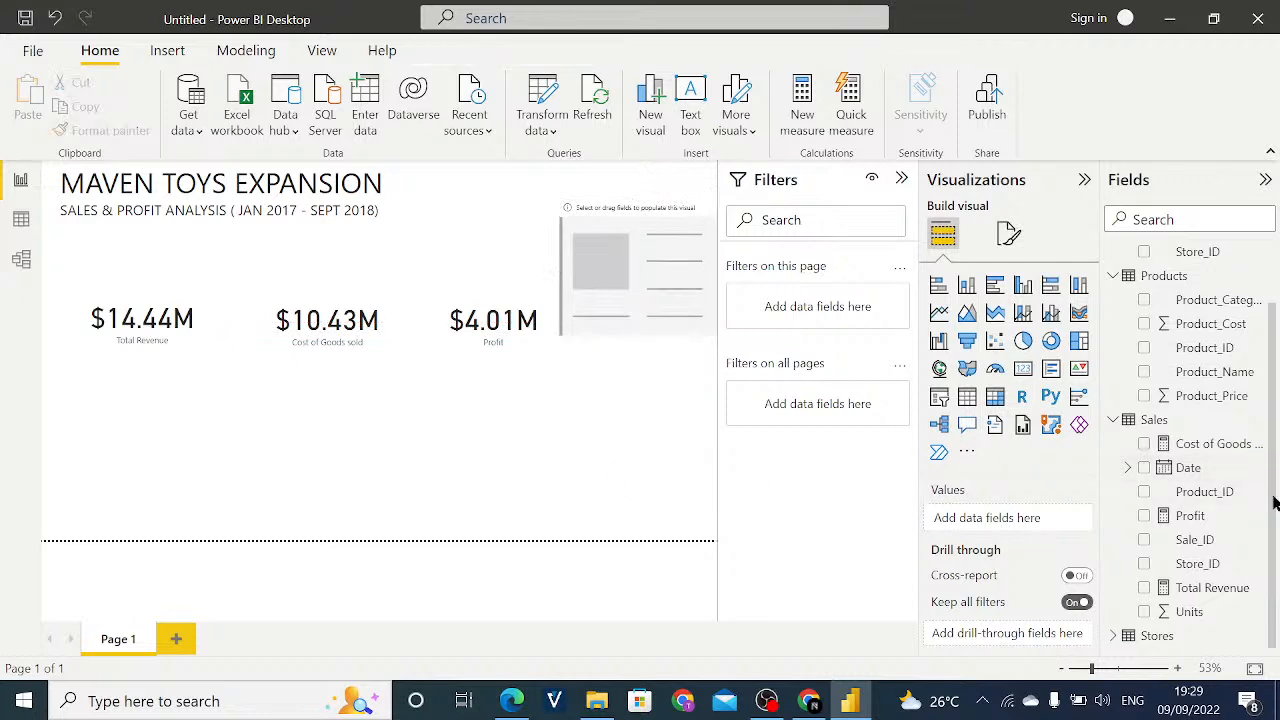
- Create a new measure in the Sales table and name it Gross Profit Margin
scroll(1275, 530, "up", 1)
scroll(1274, 555, "down", 1)
right_click(1164, 422)
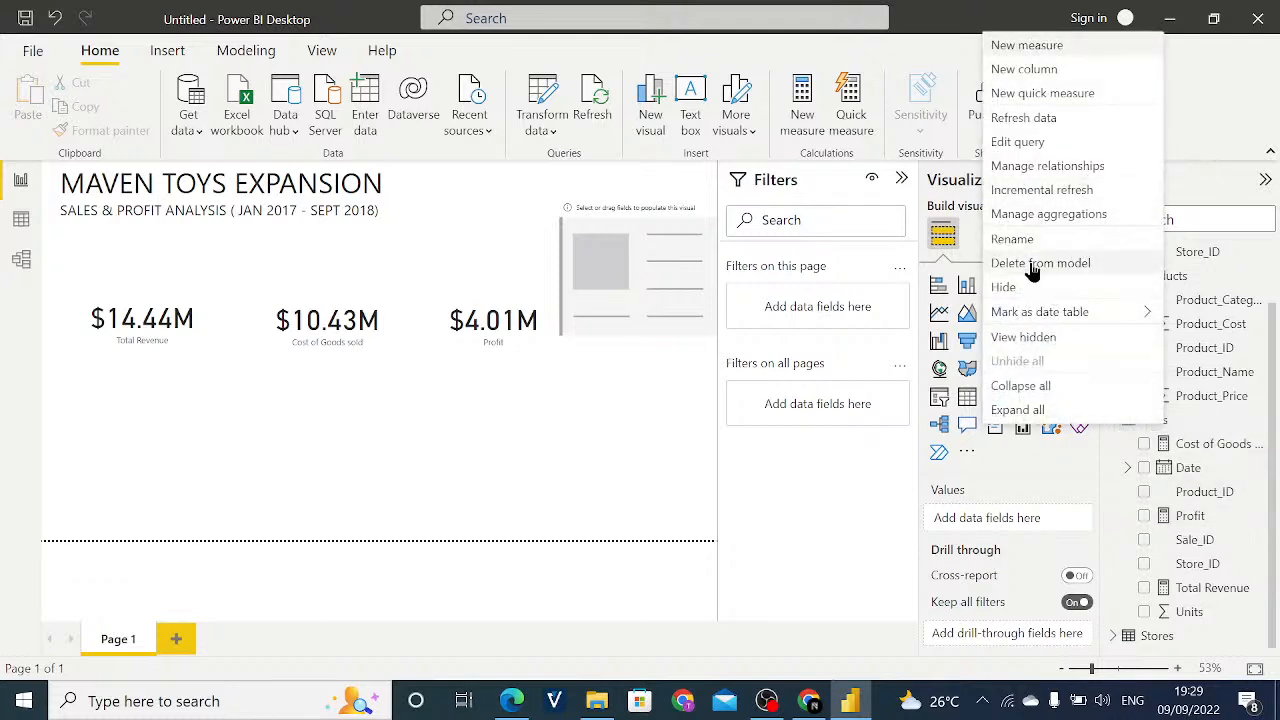
left_click(1030, 46)
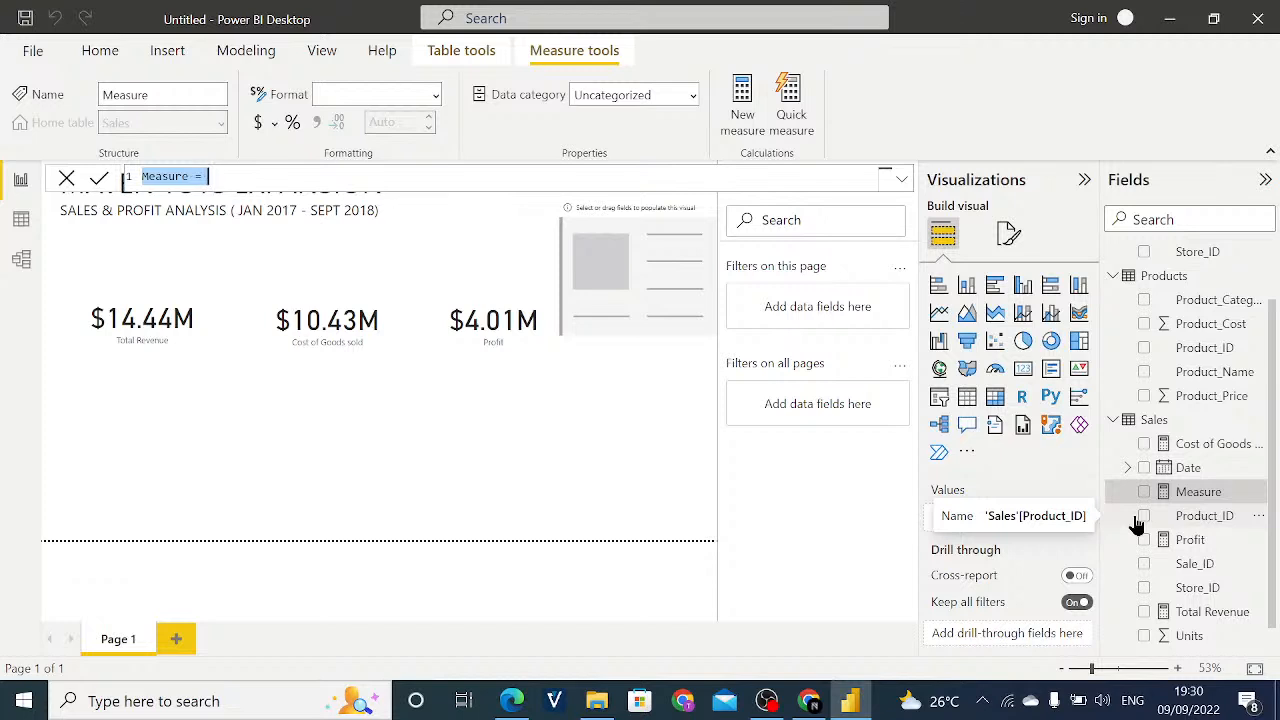
key("BackSpace")
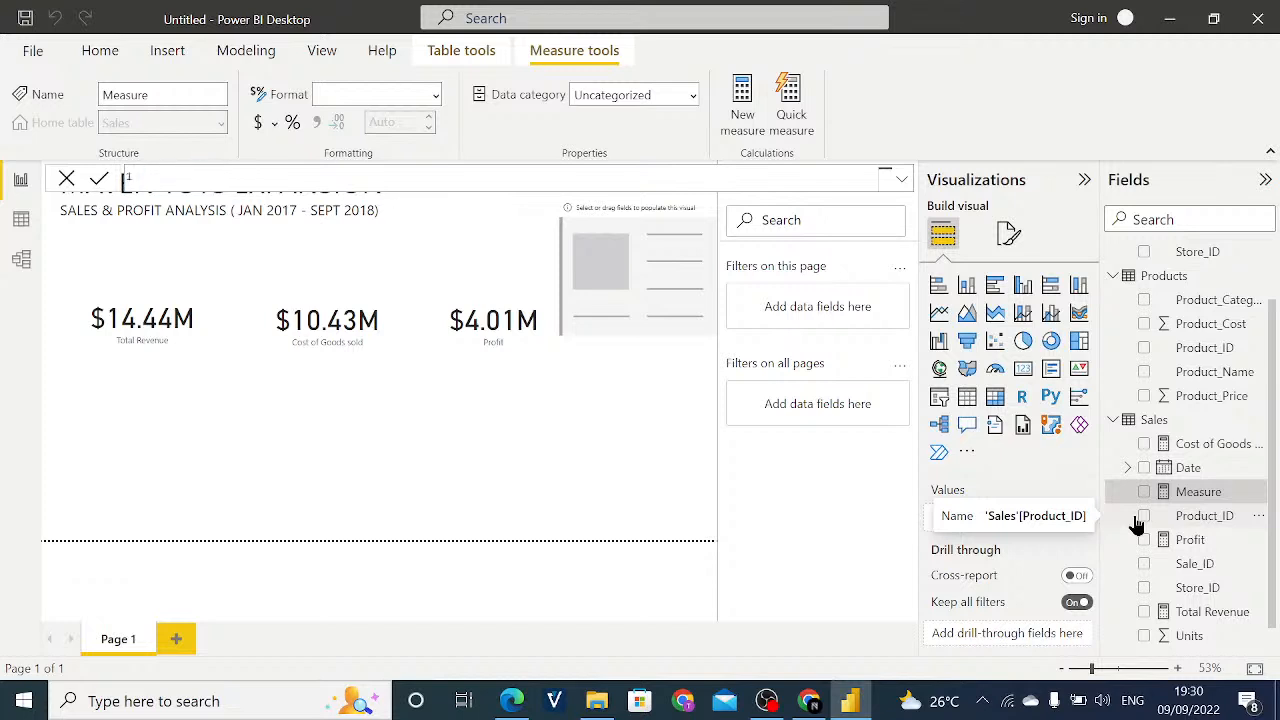
type("Gross Profit Margin =")
- Define Gross Profit Margin as [Profit] / [Total Revenue] and commit the formula
type("Profi")
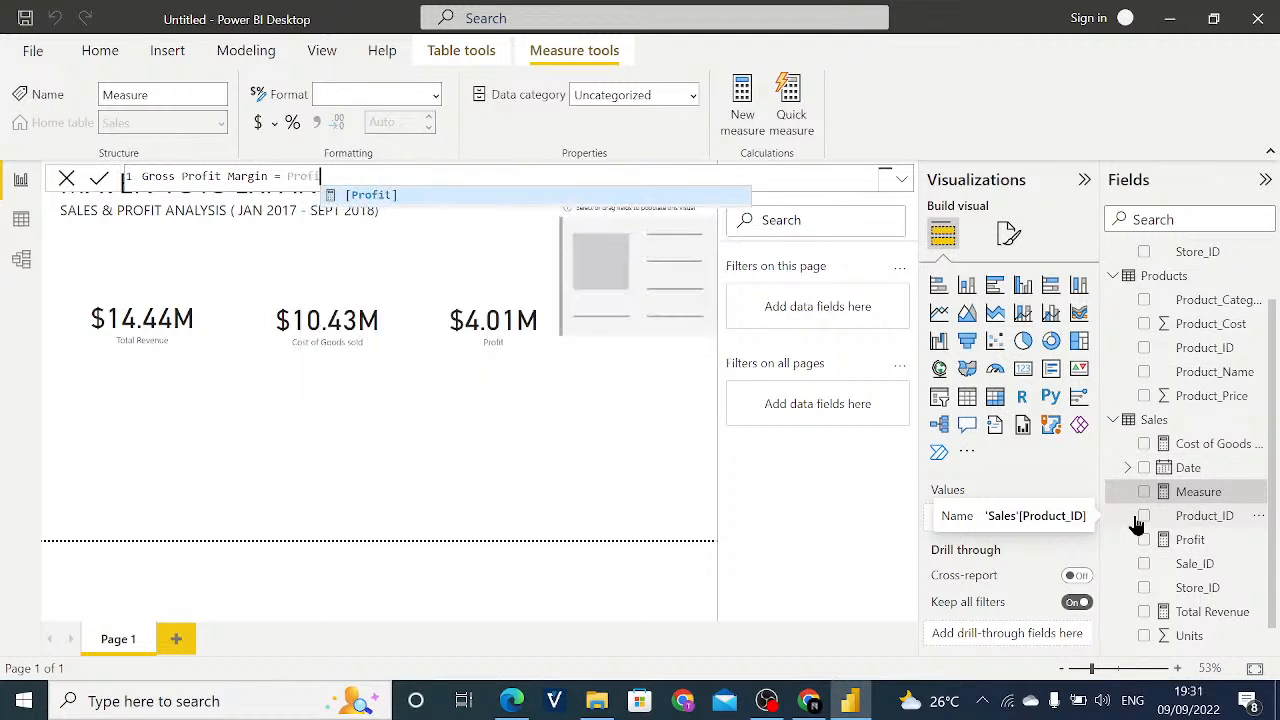
type("t")
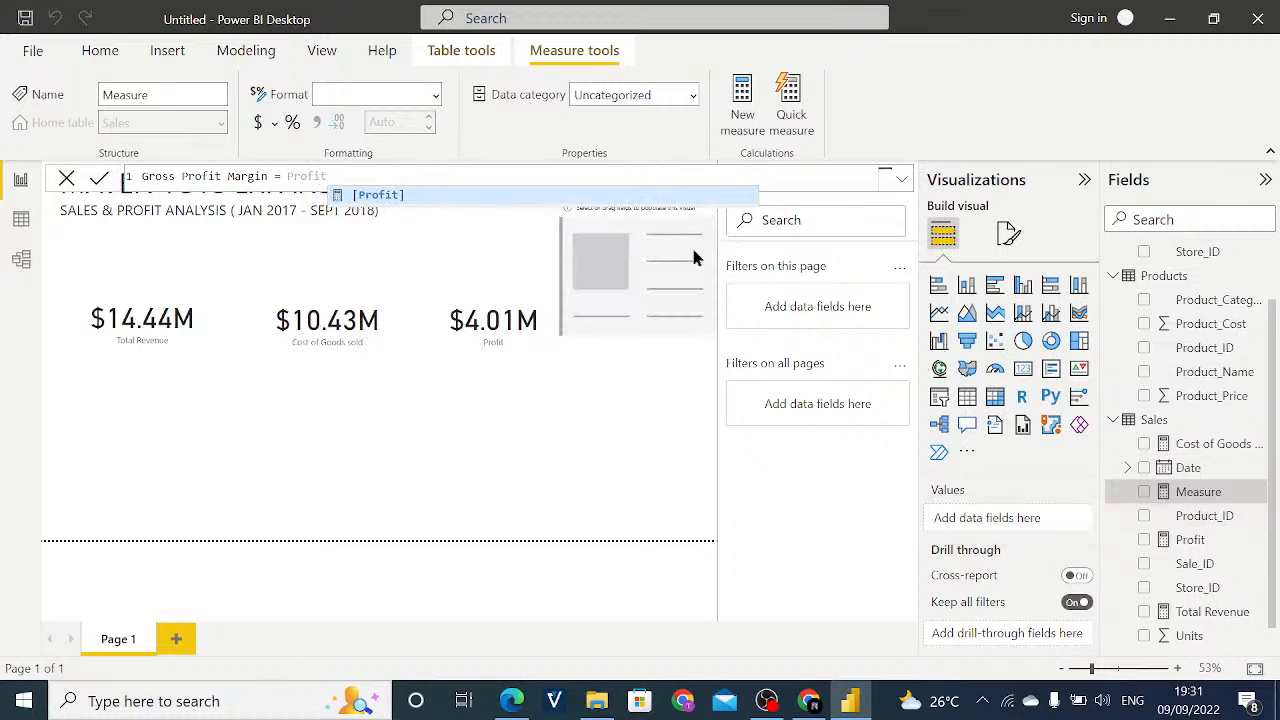
left_click(377, 196)
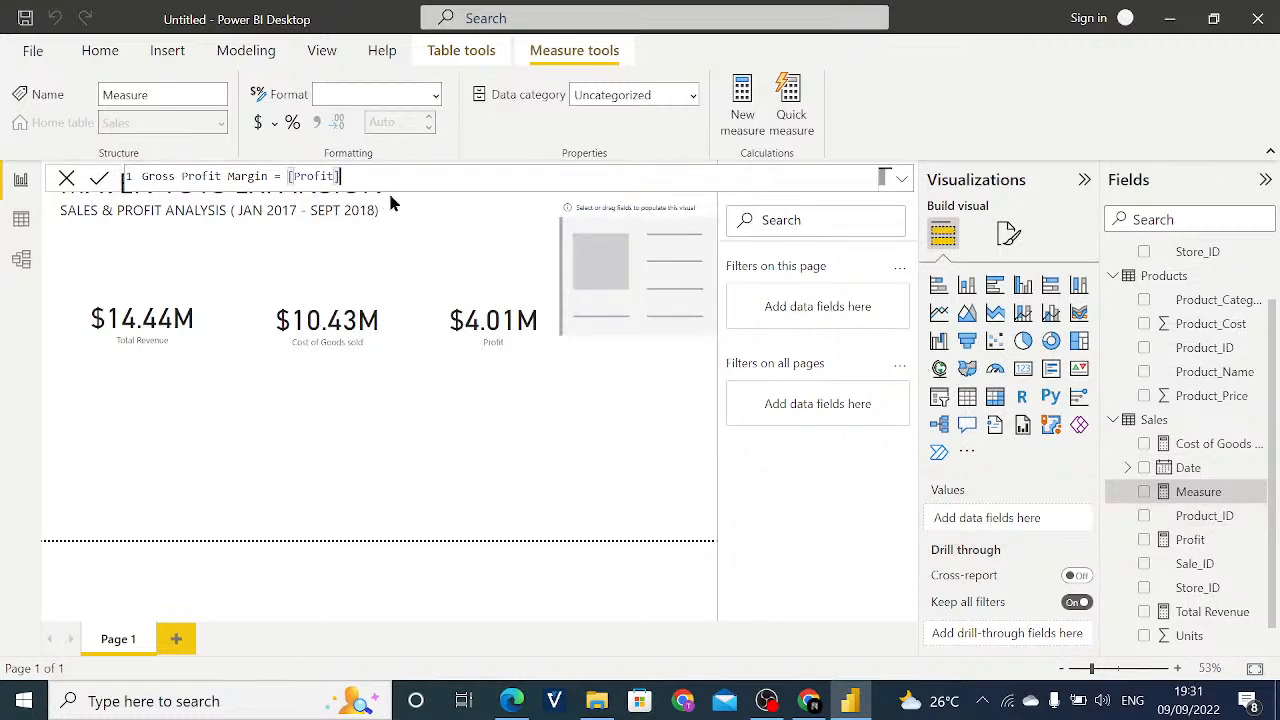
type("/ Totak")
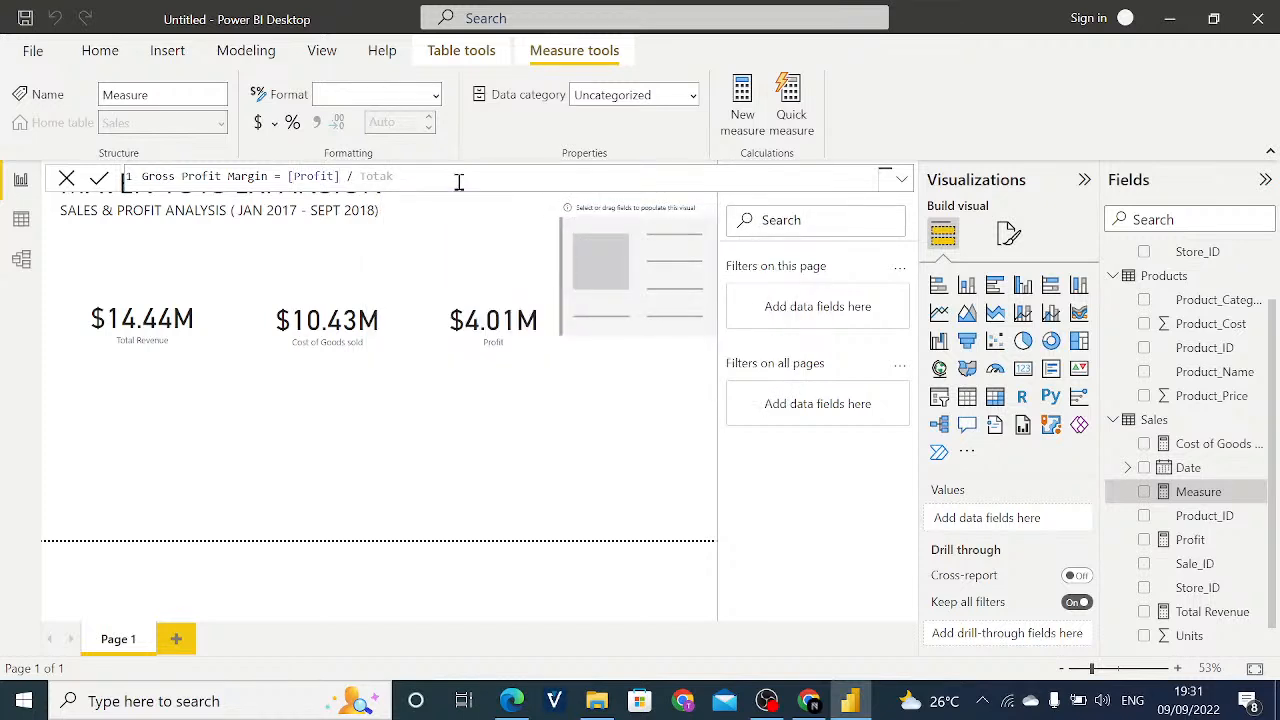
key("BackSpace")
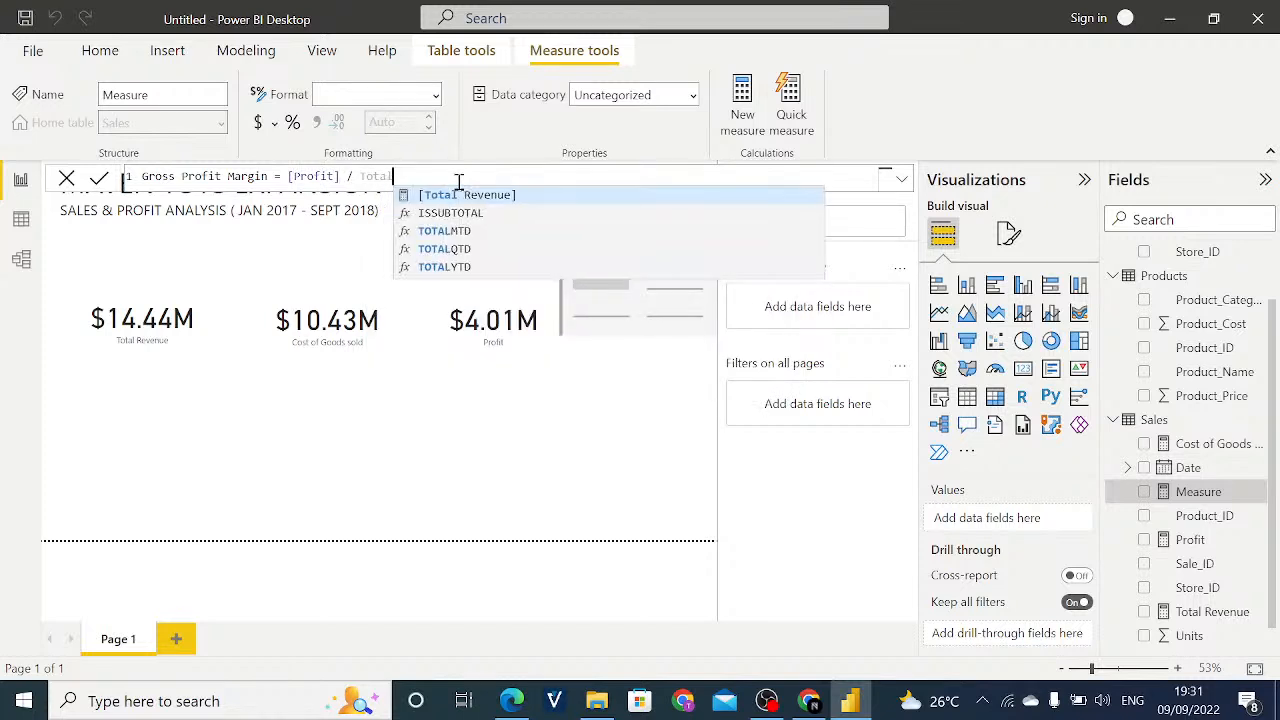
left_click(514, 197)
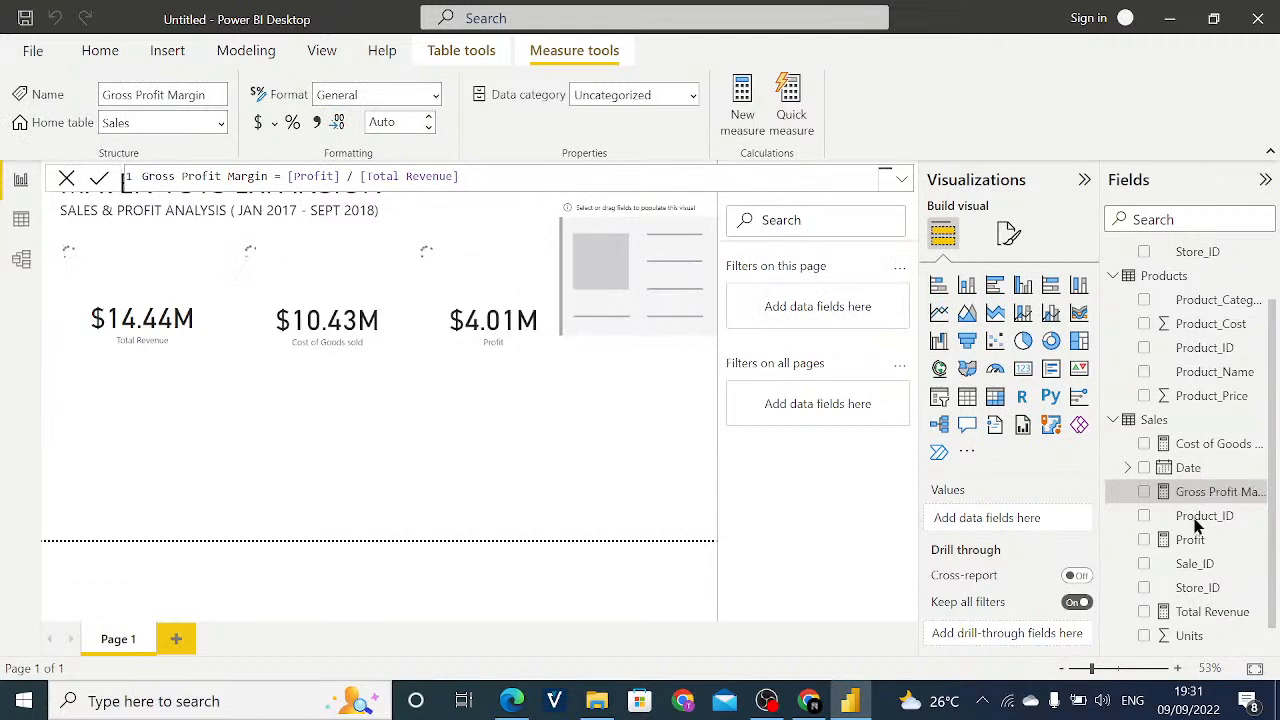
- Try percentage formatting without a thousands separator on the Cost of Goods sold measure, and revert its card to dollar display
scroll(1199, 530, "down", 1)
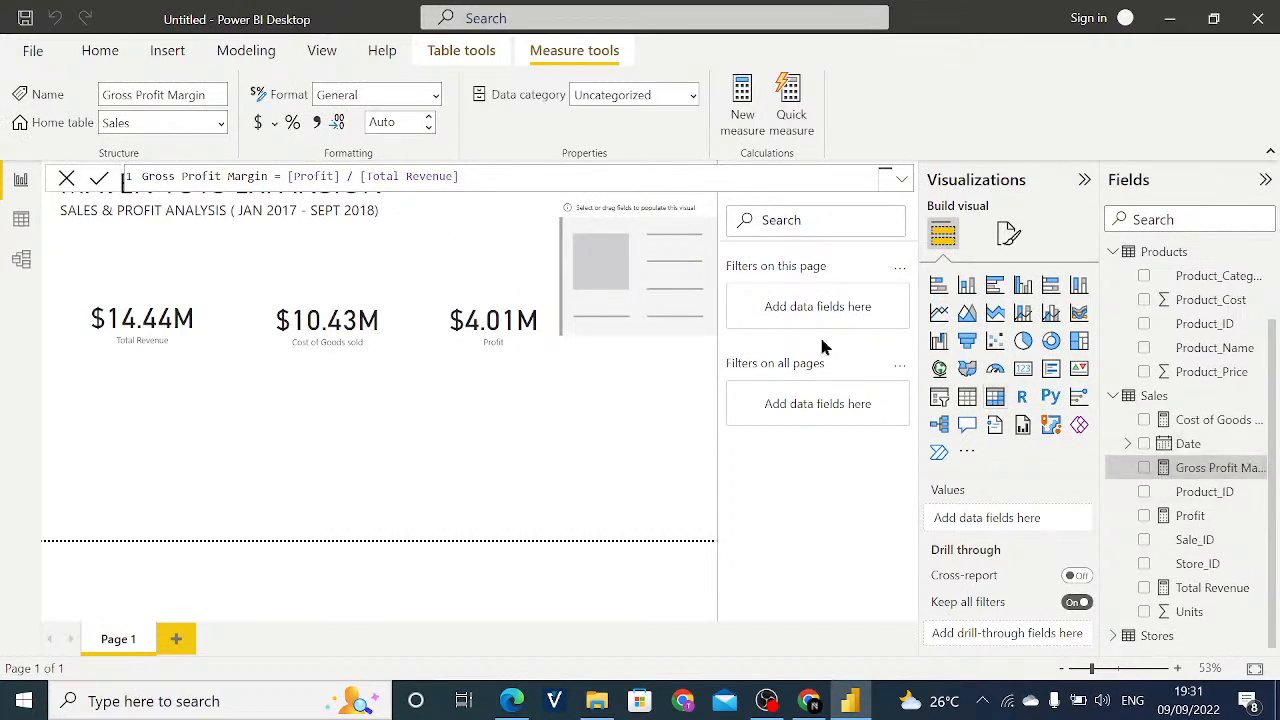
left_click(646, 266)
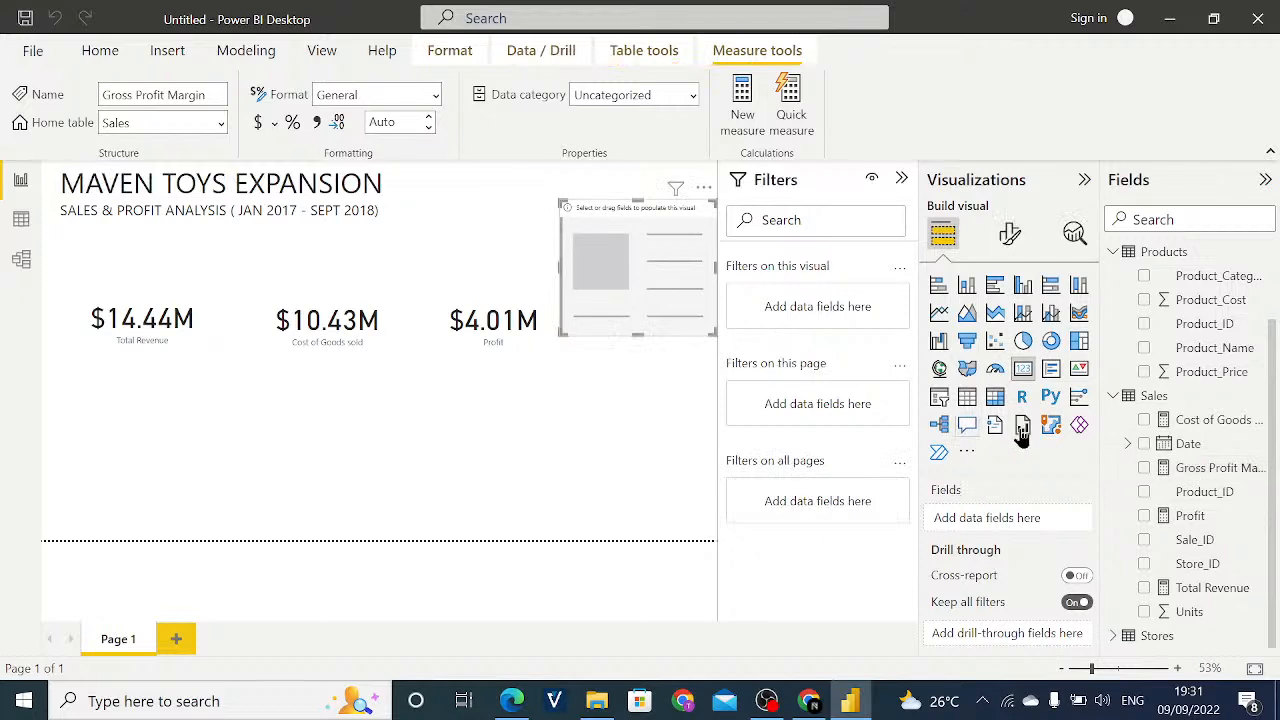
left_click(1188, 421)
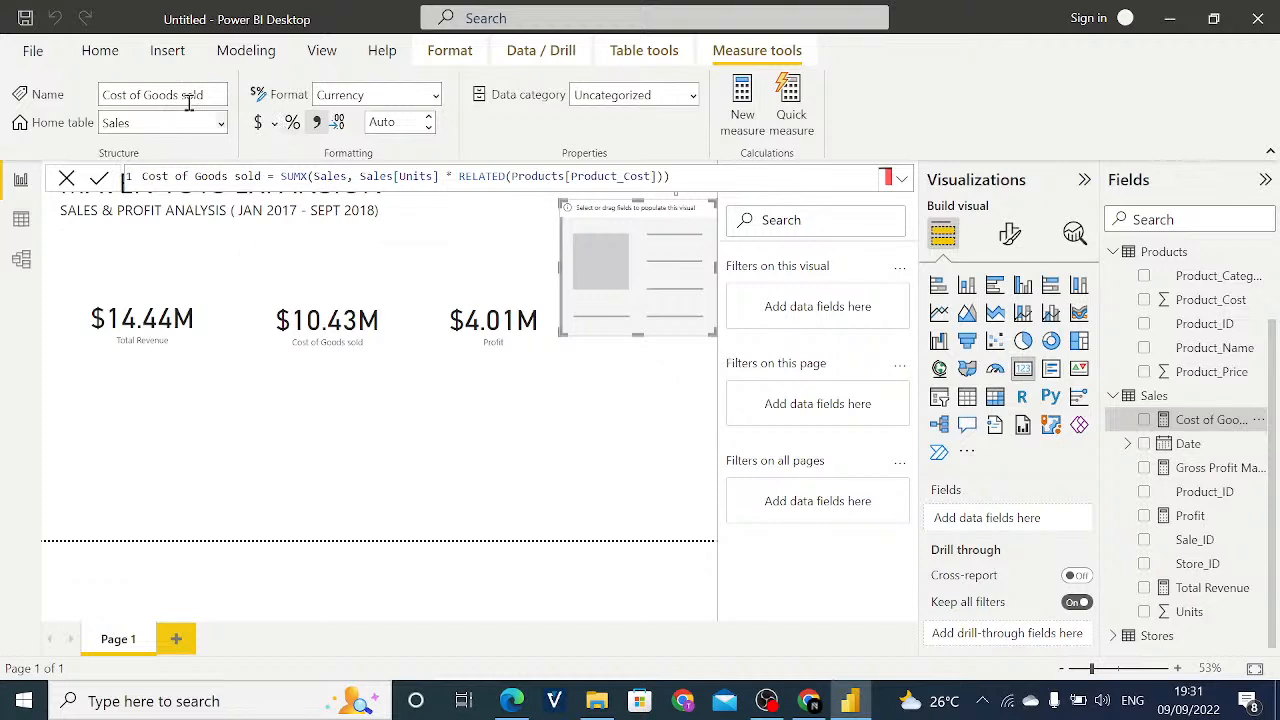
left_click(292, 128)
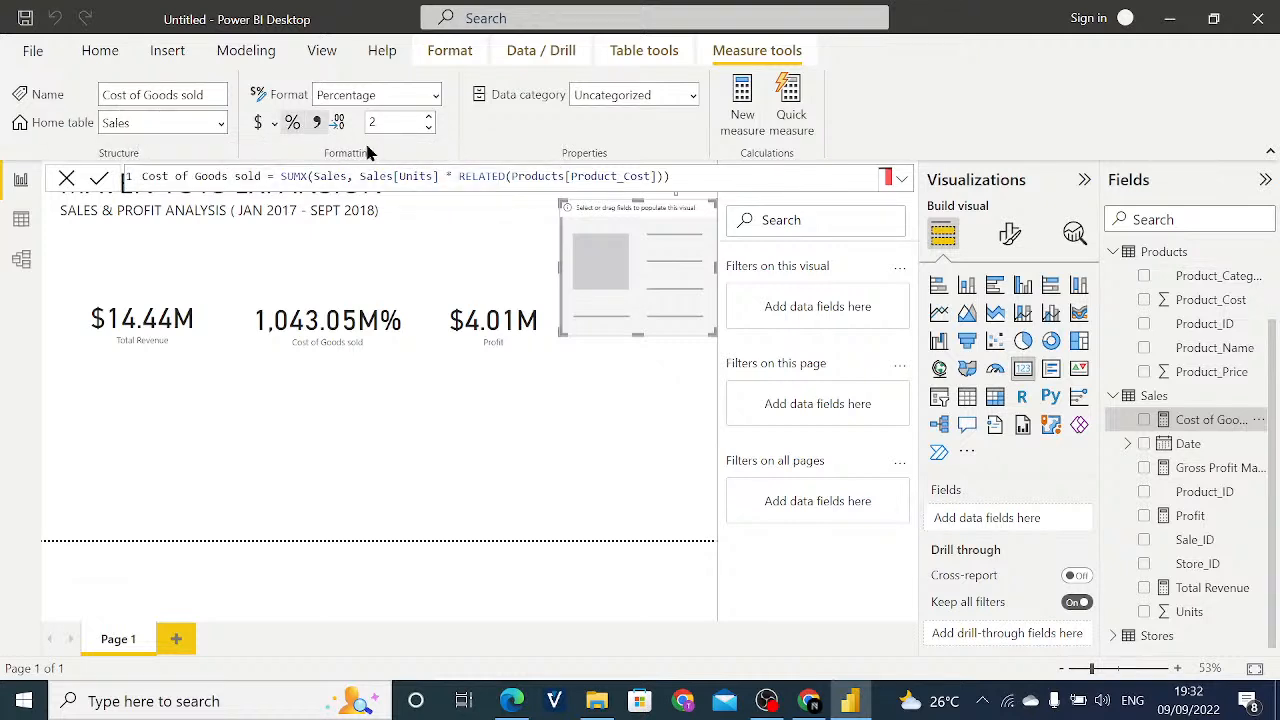
left_click(317, 125)
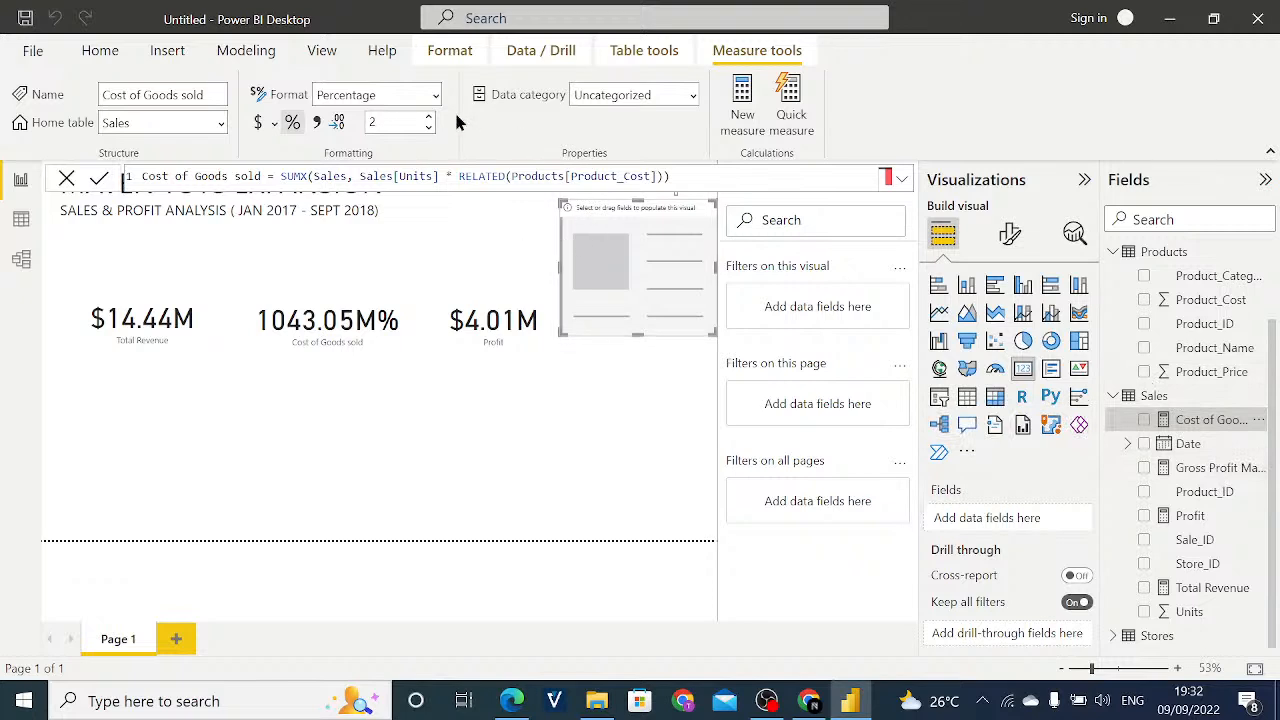
left_click(292, 122)
left_click(292, 122)
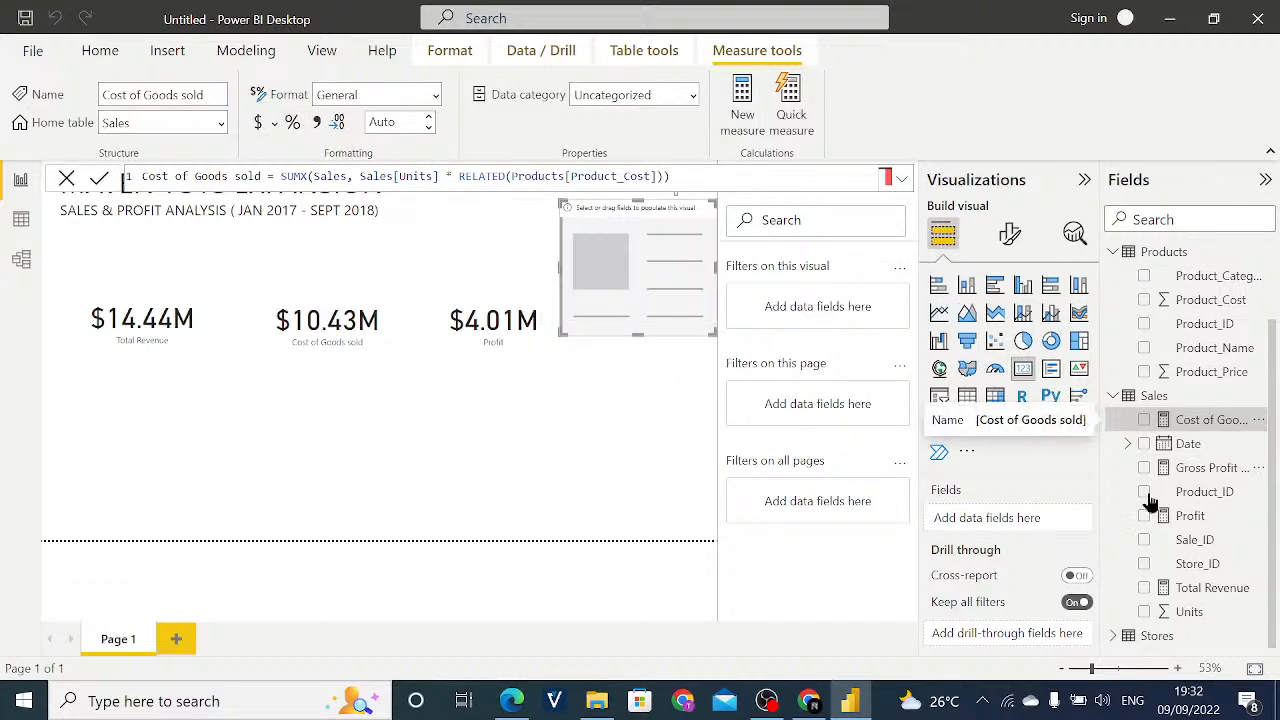
- Format the Gross Profit Margin measure as a percentage and add it to the empty card visual
left_click(1197, 470)
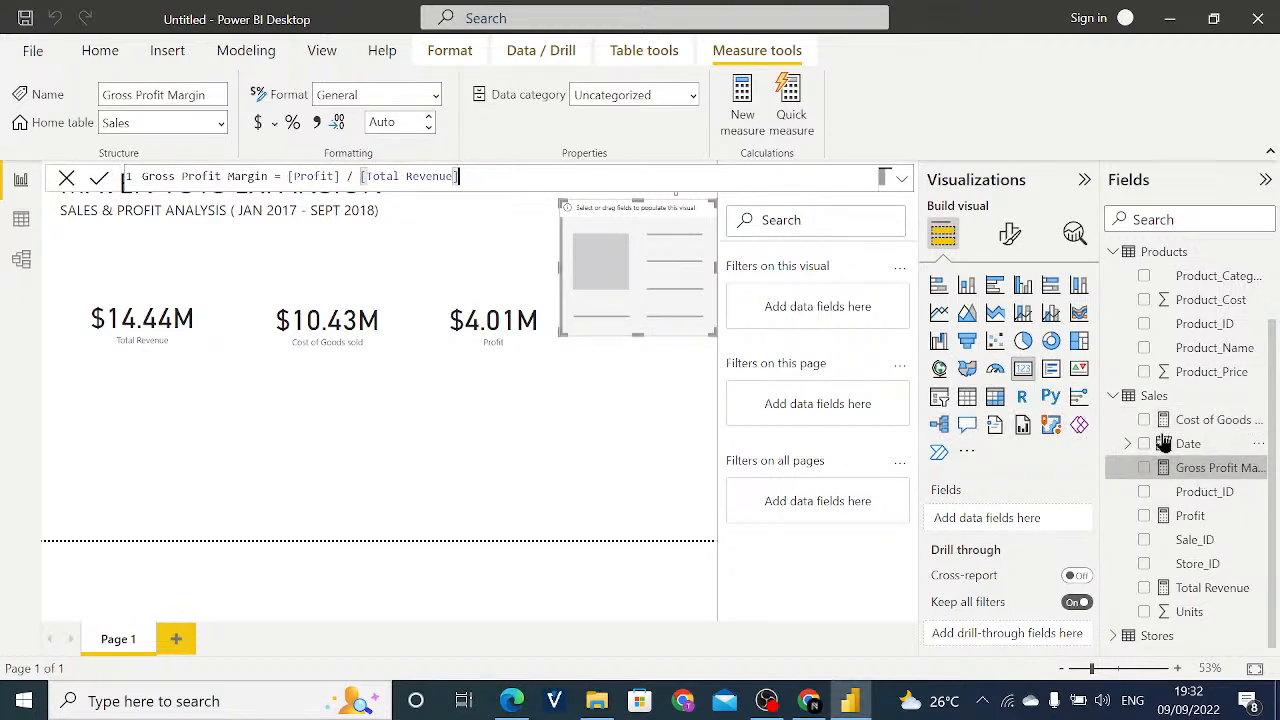
left_click(294, 123)
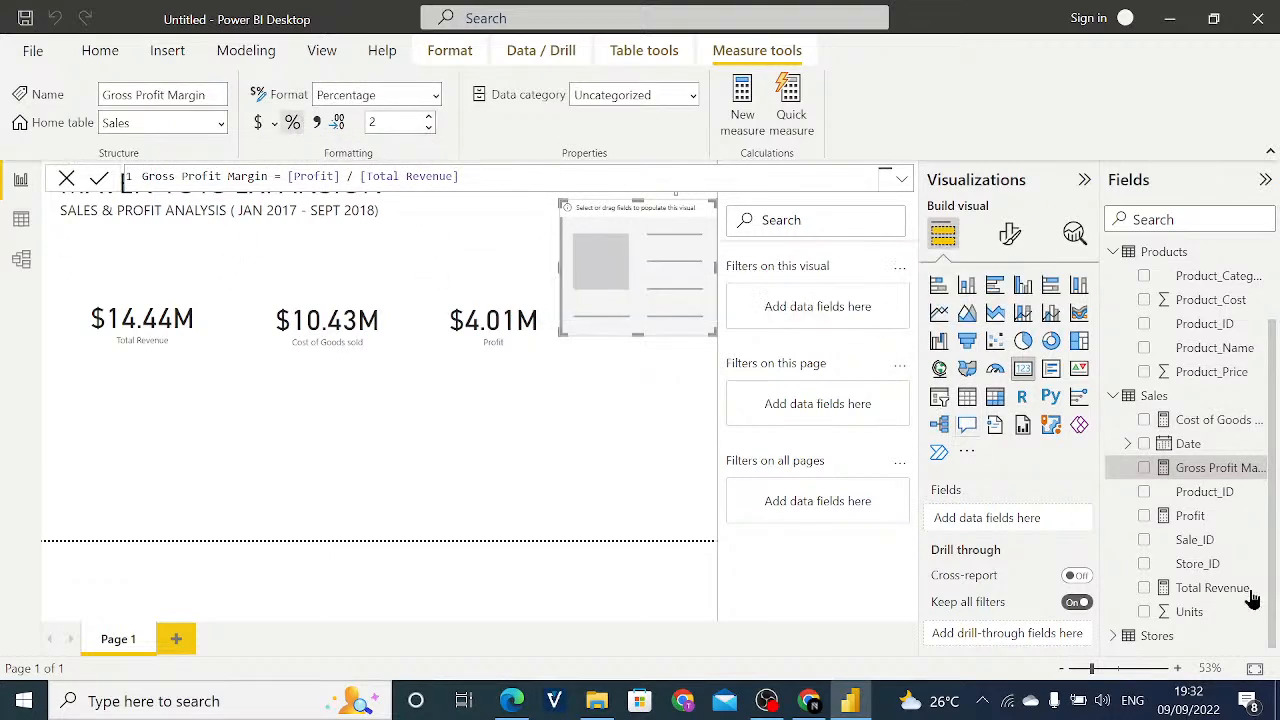
left_click_drag(1218, 467, 1060, 527)
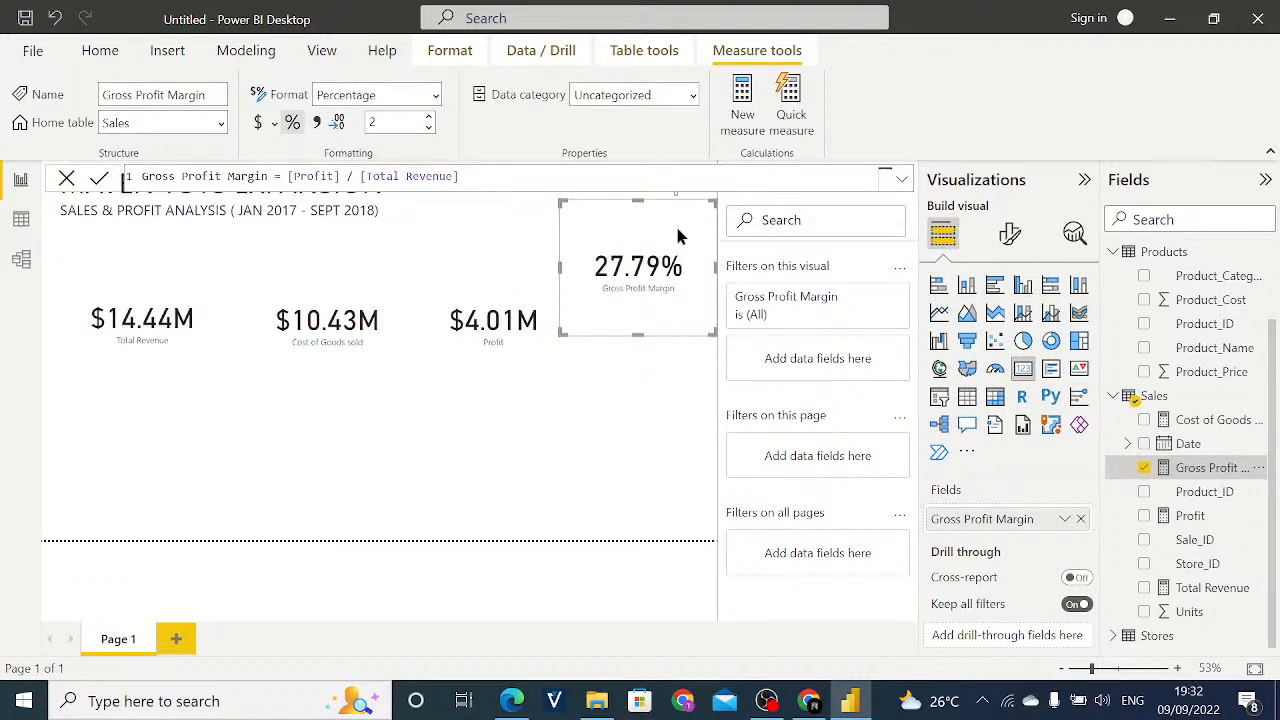
- Move the Gross Profit Margin card beneath the Total Revenue card and slightly reduce its height
left_click_drag(686, 256, 213, 368)
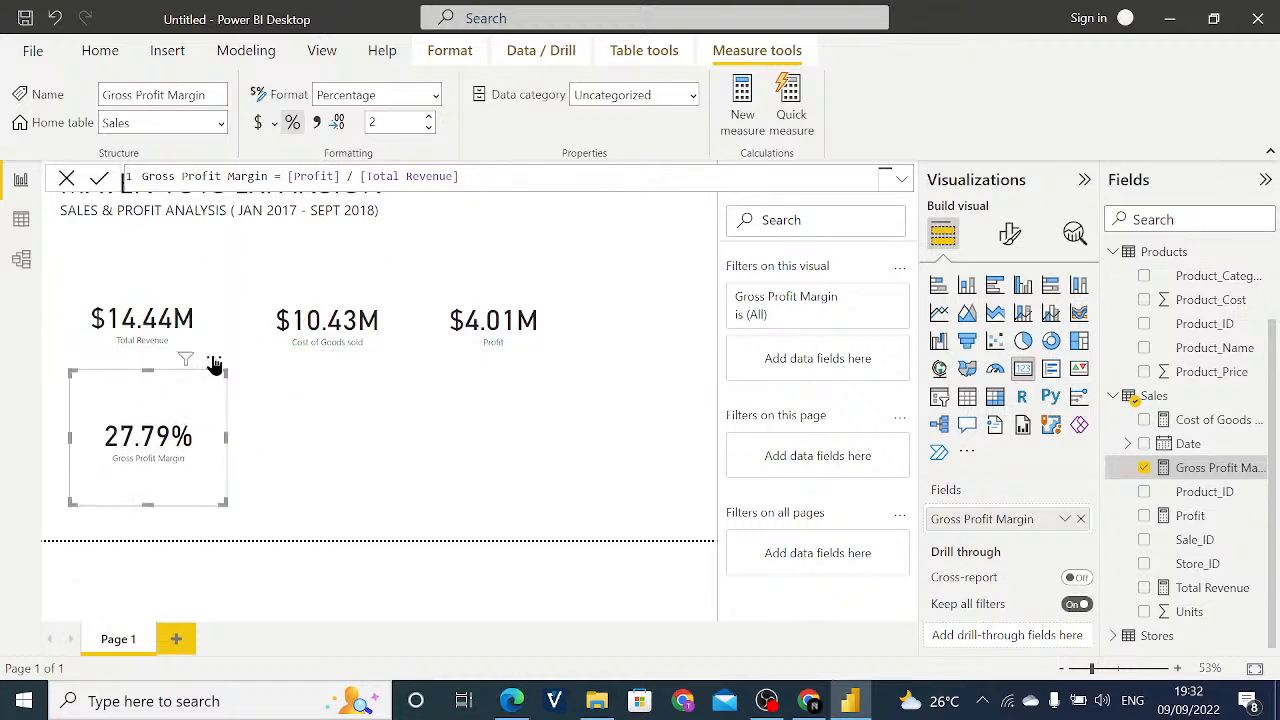
left_click(213, 360)
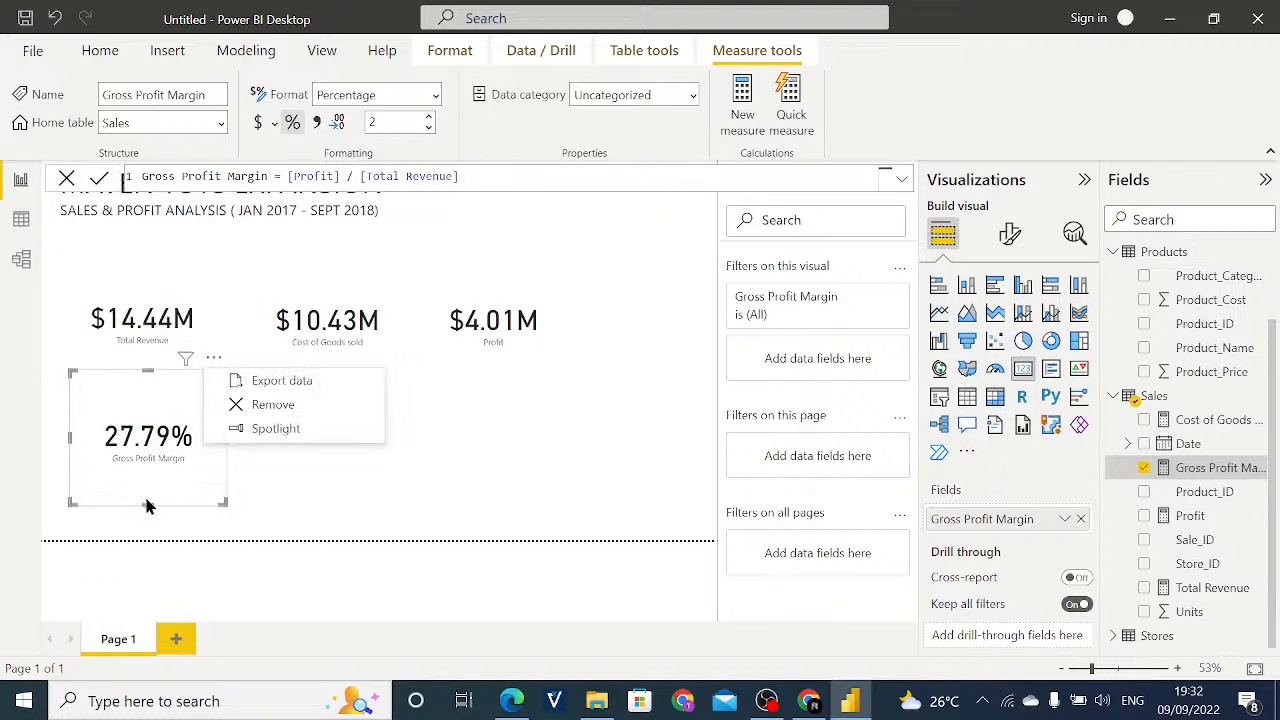
left_click(132, 444)
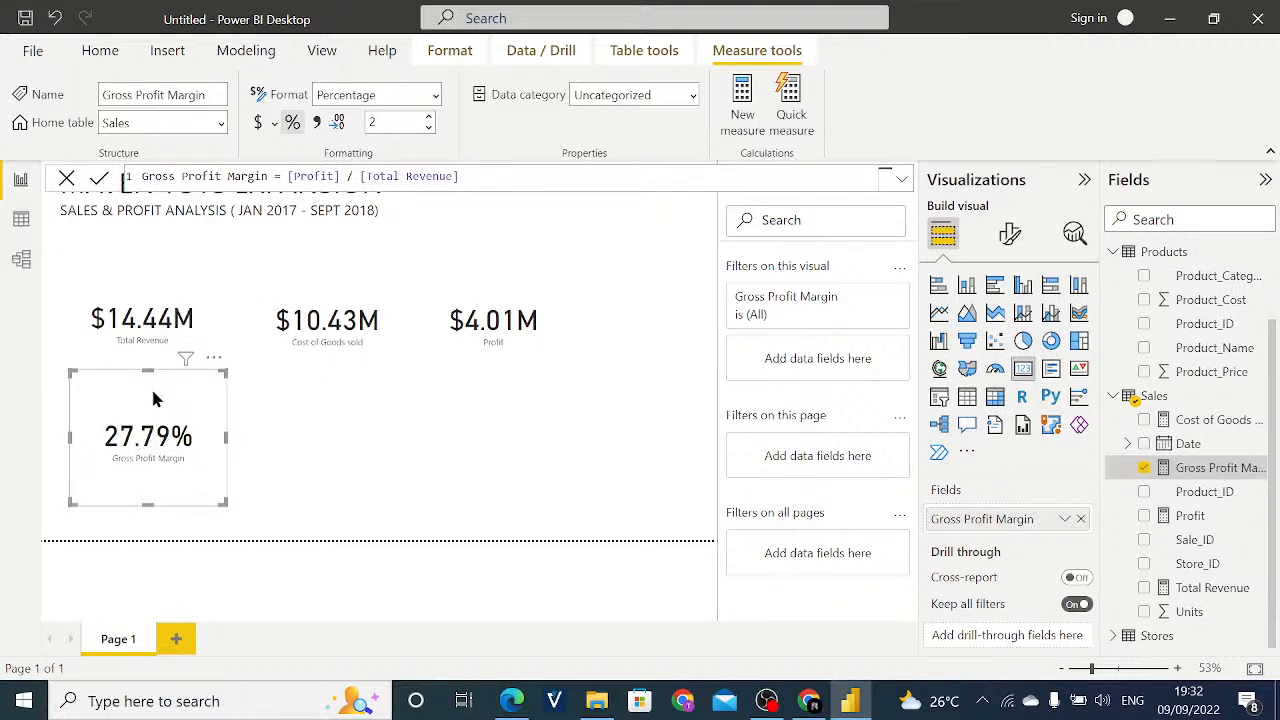
left_click_drag(149, 373, 202, 361)
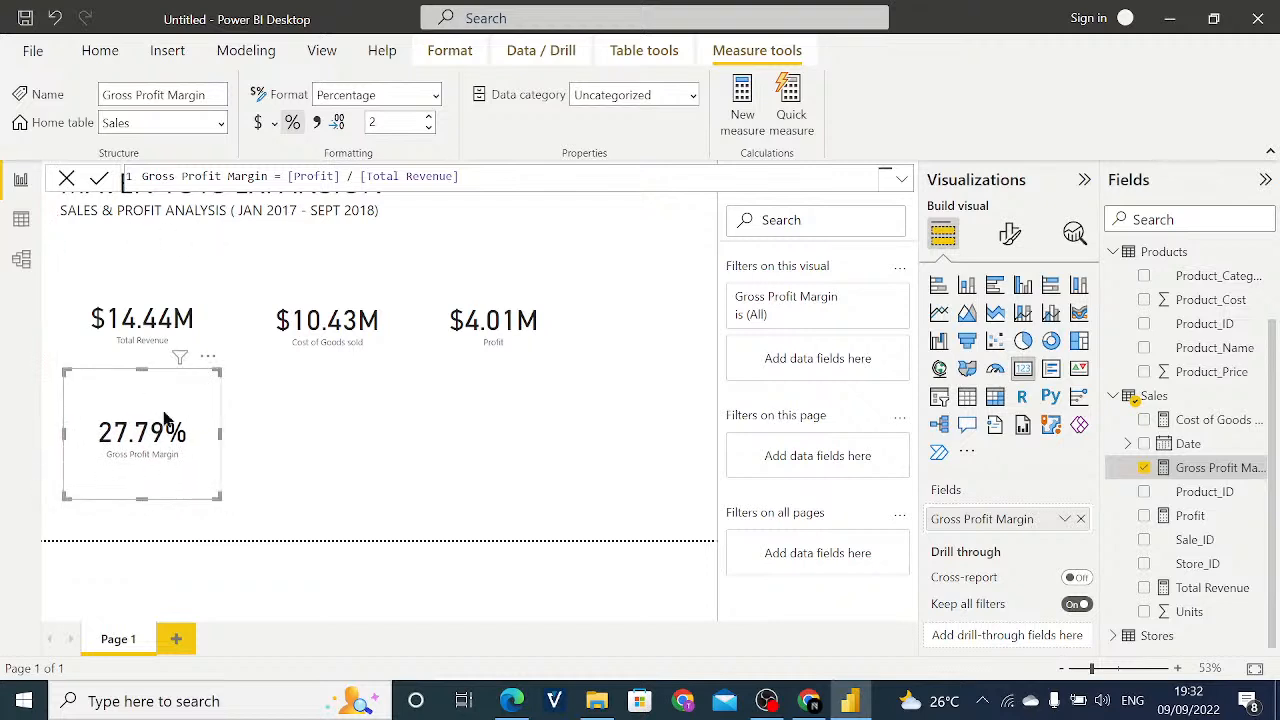
left_click_drag(139, 494, 139, 482)
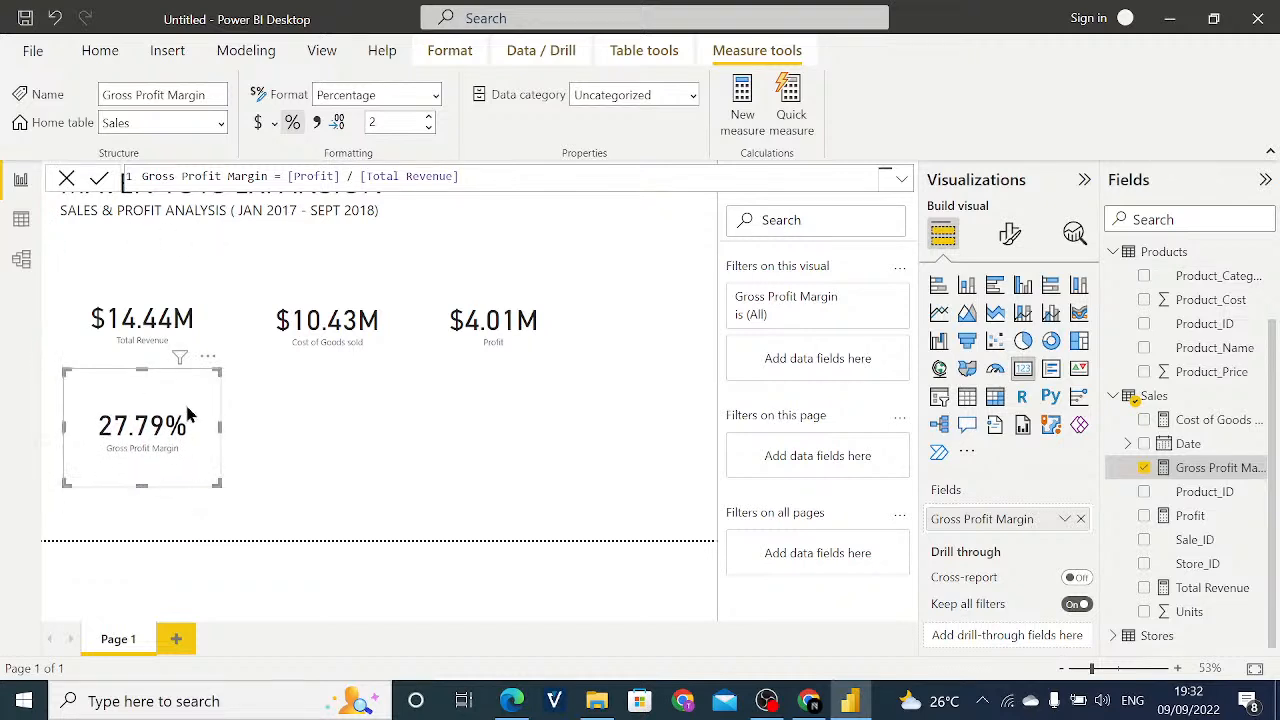
left_click_drag(211, 368, 200, 400)
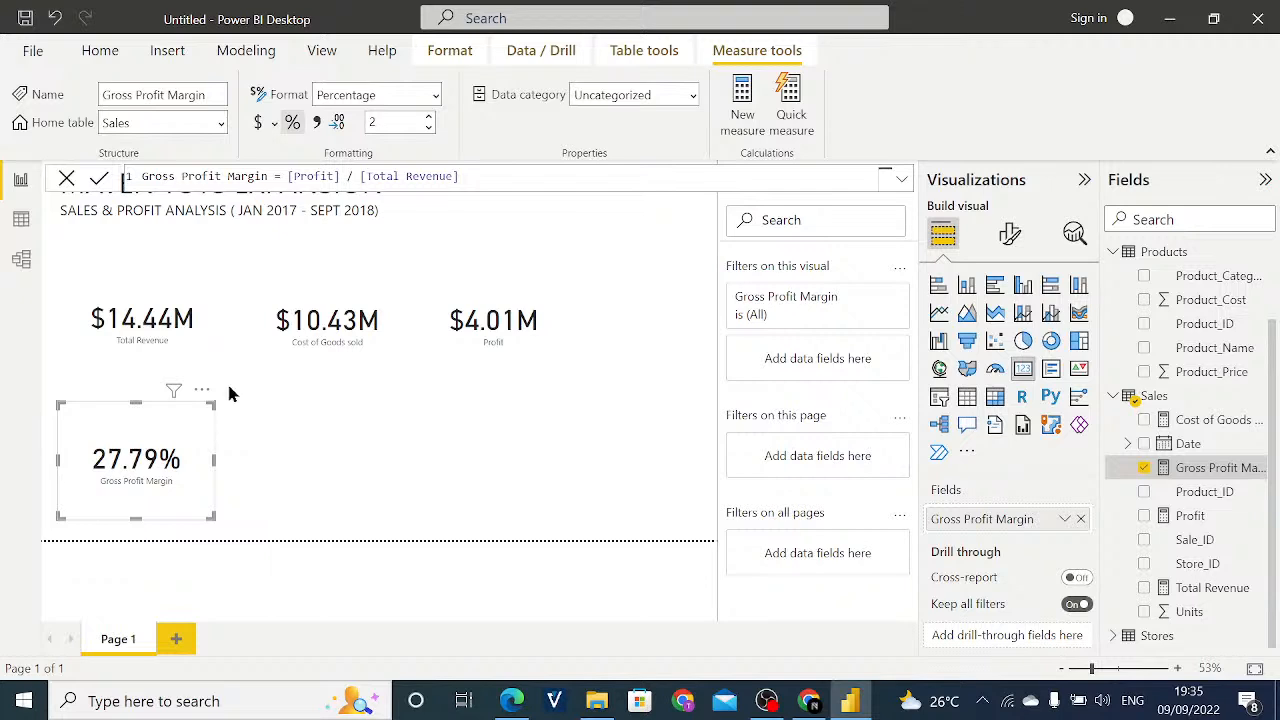
- Review the Cost of Goods sold formula and the Sales and Products table data behind it
mouse_move(200, 410)
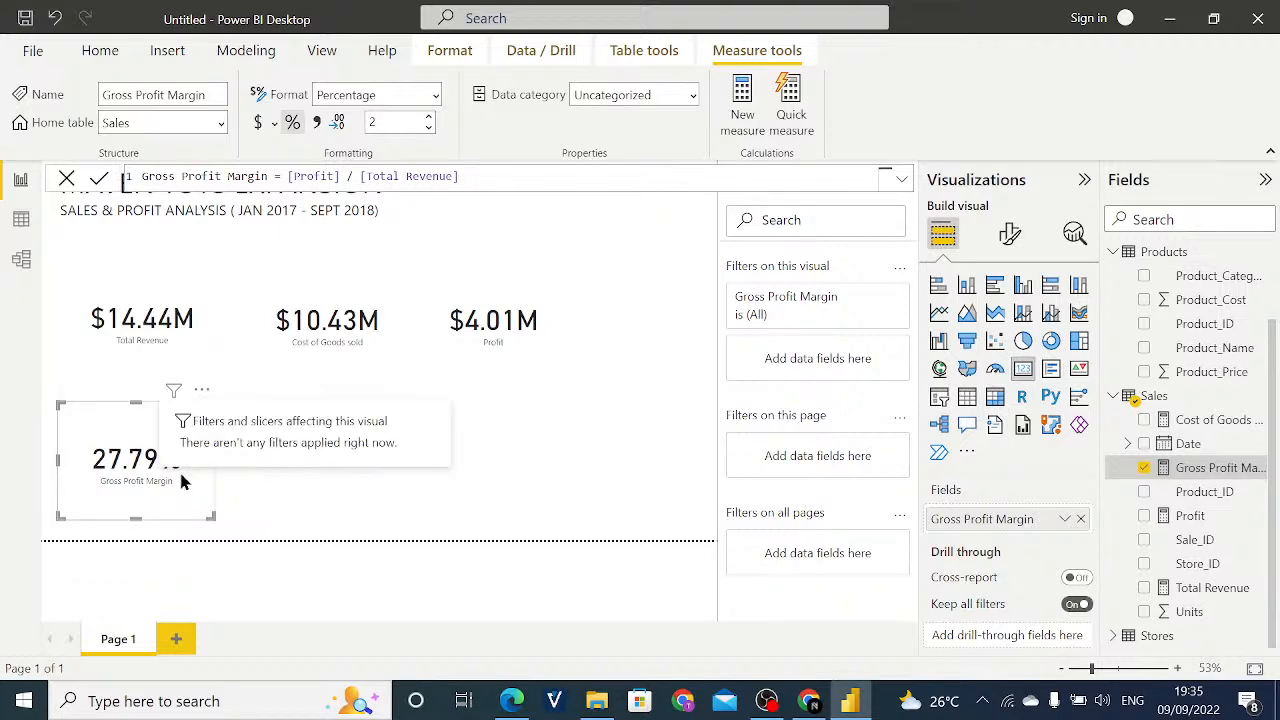
left_click(370, 335)
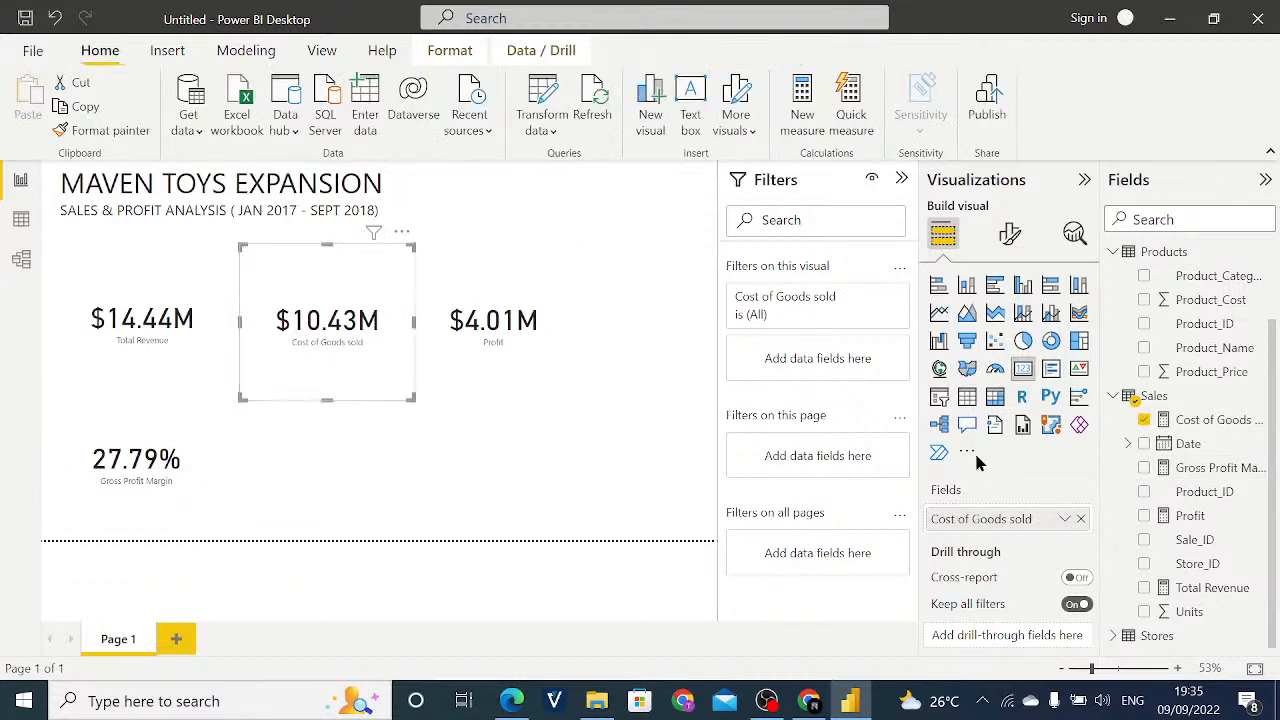
left_click(1212, 420)
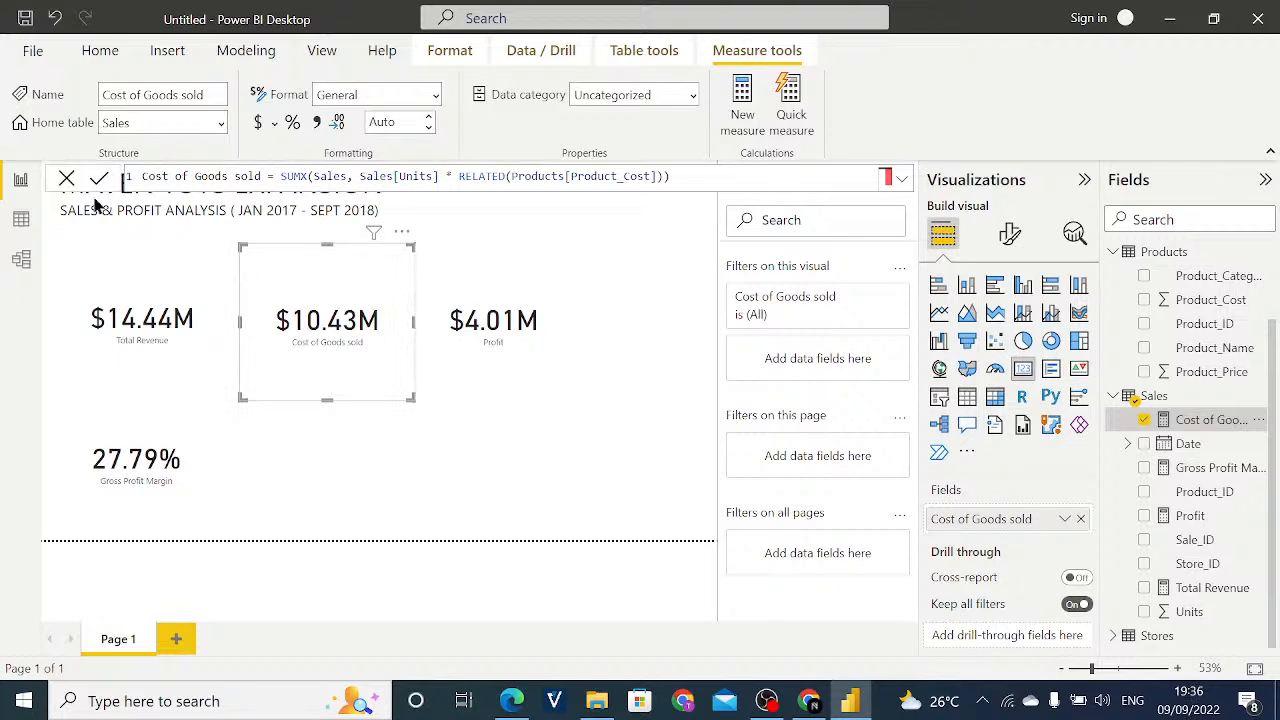
left_click(17, 232)
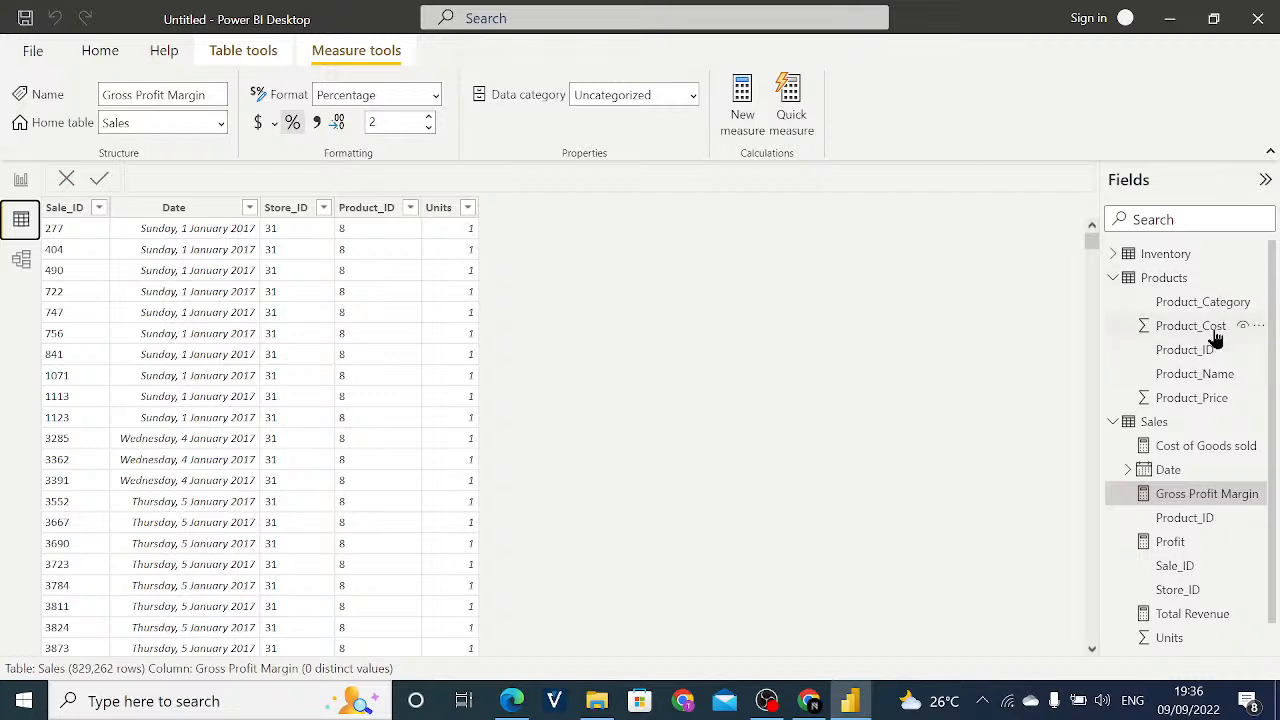
left_click(1172, 280)
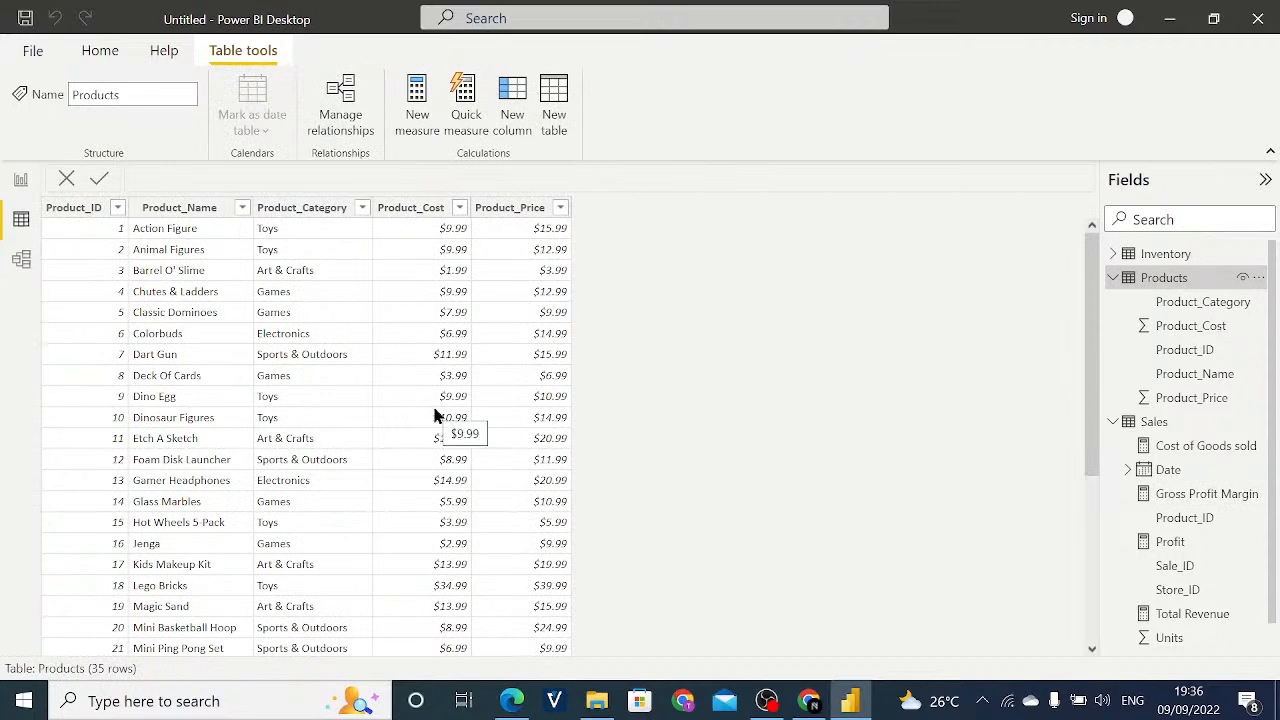
left_click(22, 182)
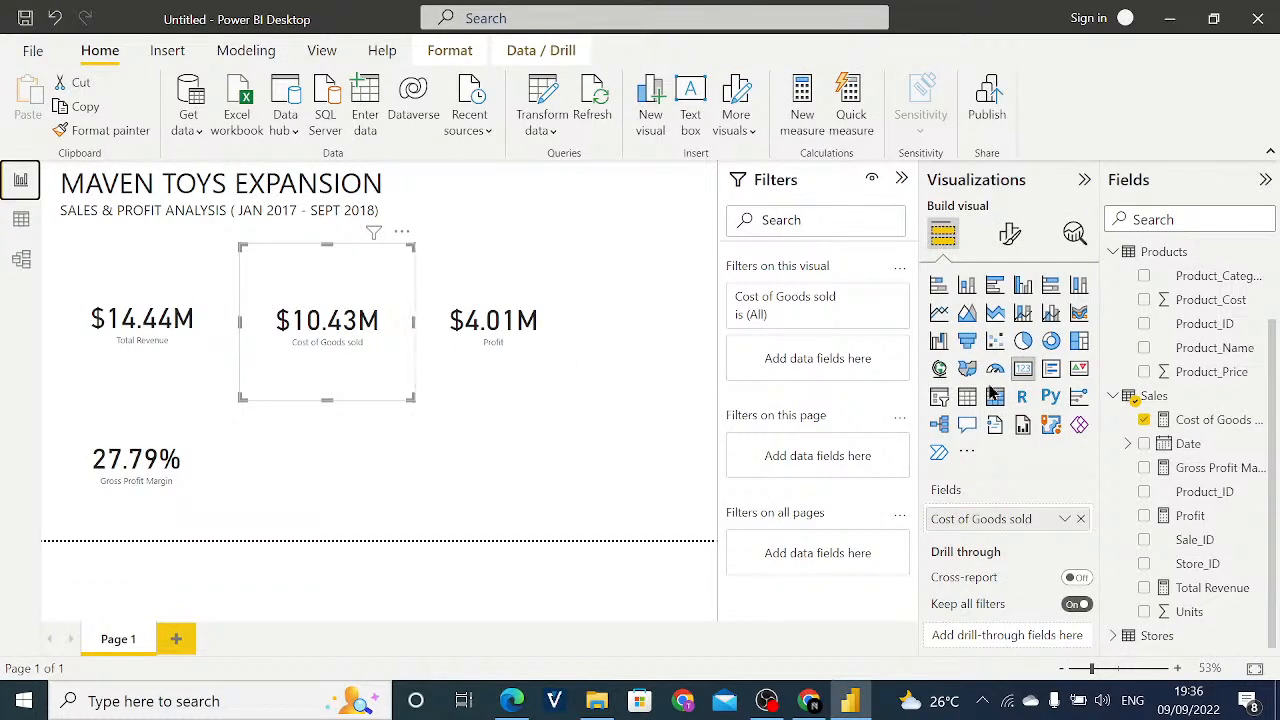
- Try to rewrite the Cost of Goods sold measure formula from scratch, starting with SUMX(
left_click(1207, 424)
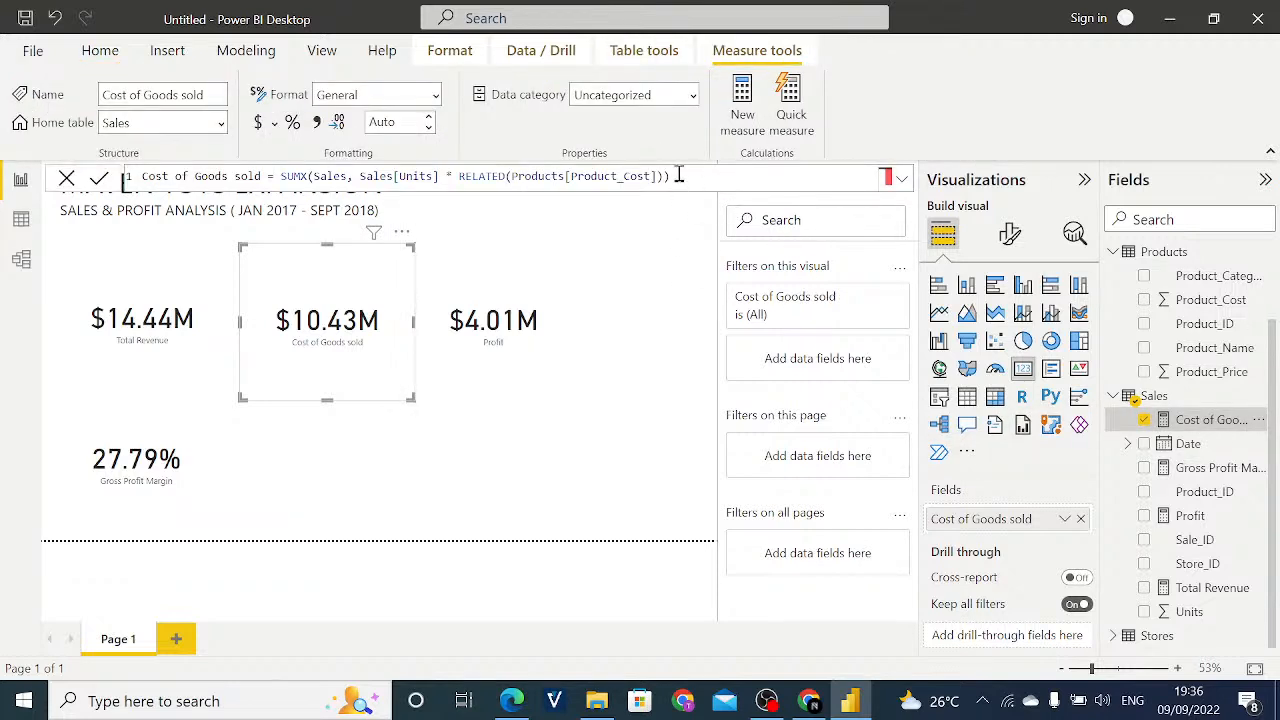
left_click(695, 183)
key("BackSpace")
key("BackSpace")
key("BackSpace")
key("BackSpace")
key("BackSpace")
key("BackSpace")
key("BackSpace")
key("BackSpace")
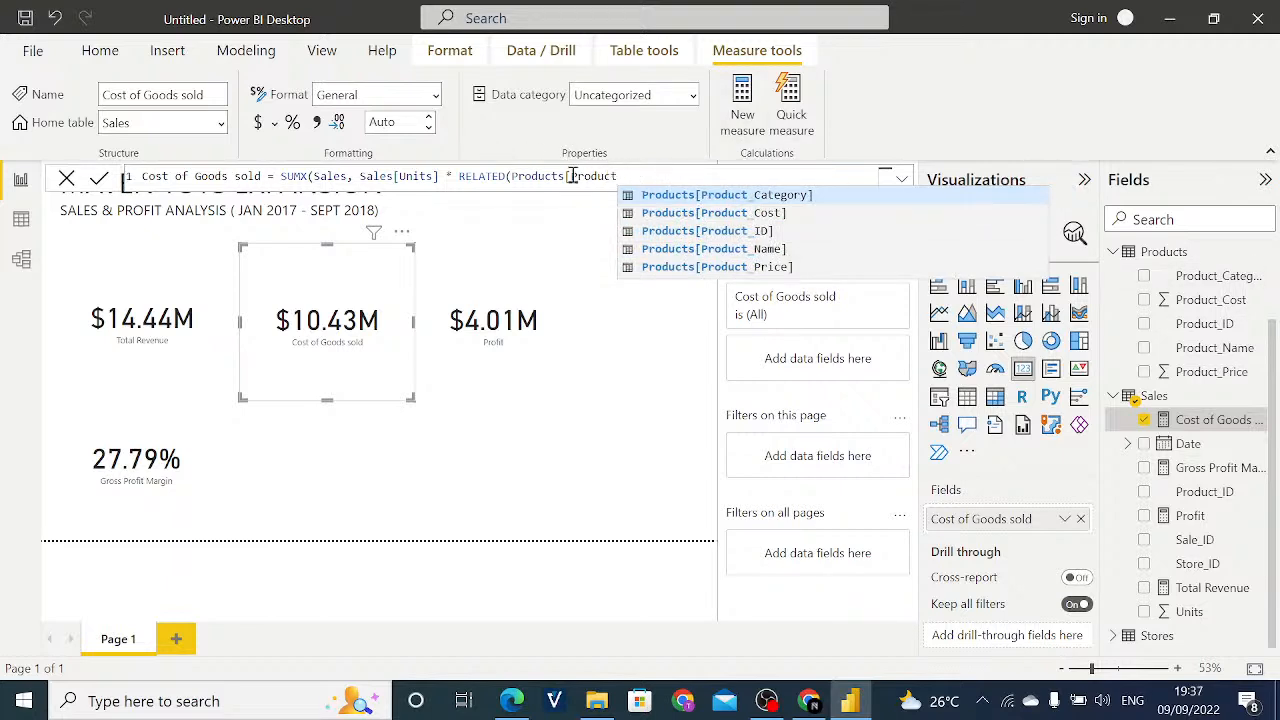
left_click_drag(620, 176, 278, 172)
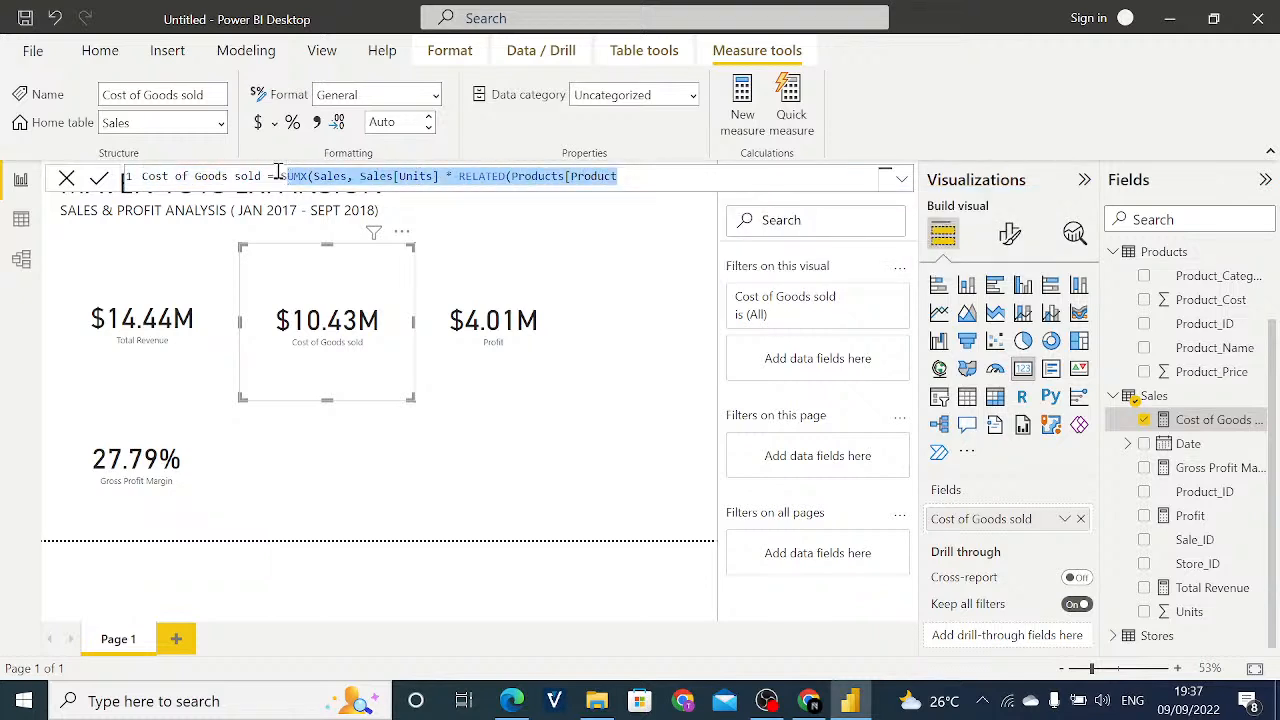
type("S")
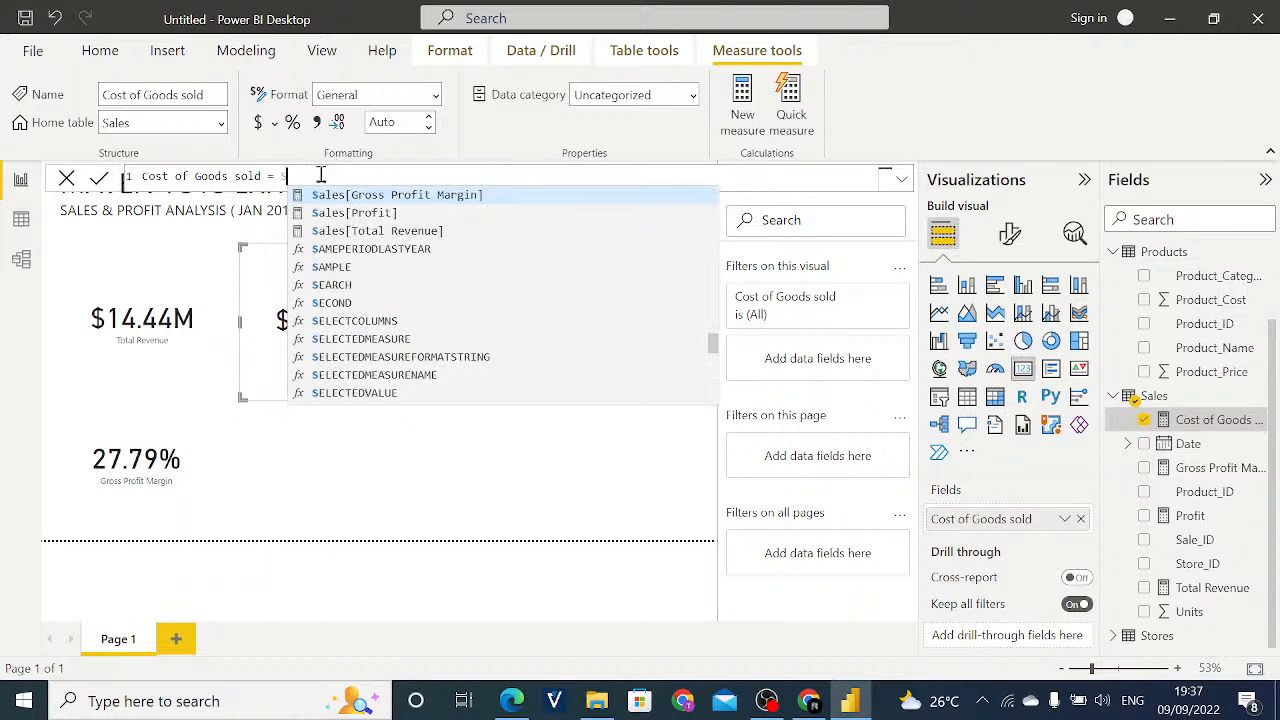
key("BackSpace")
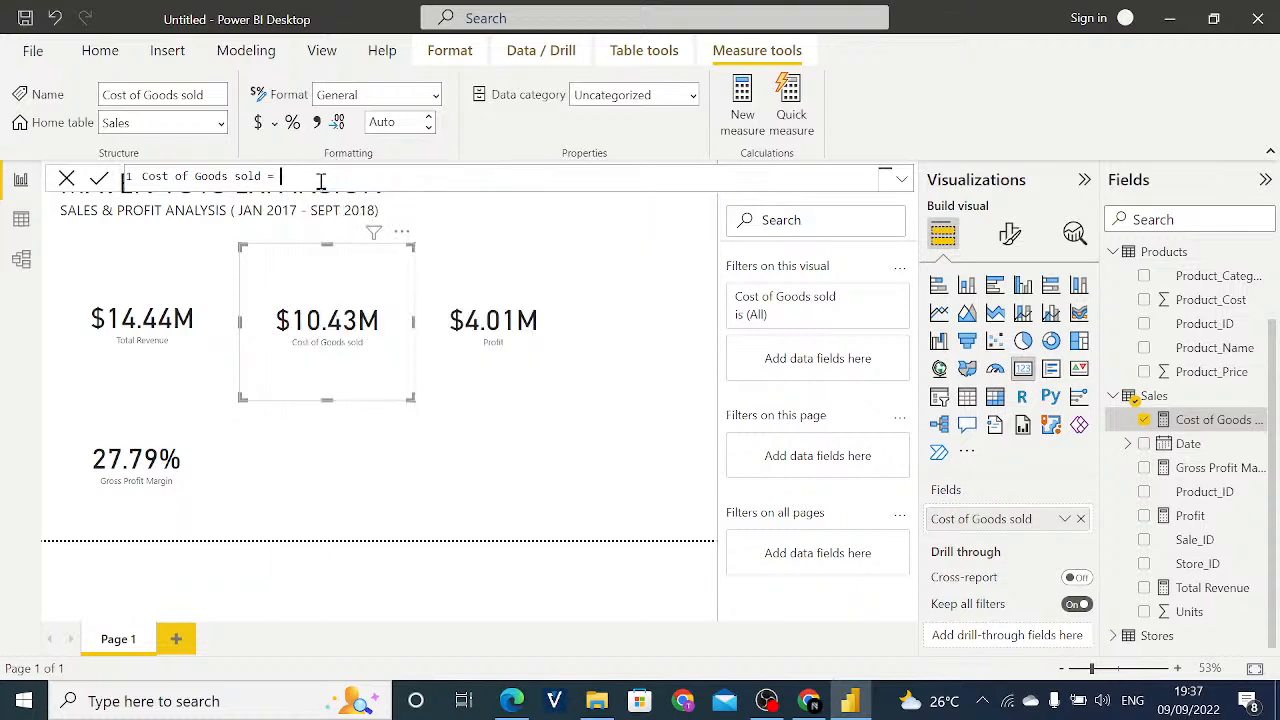
type("SUMX")
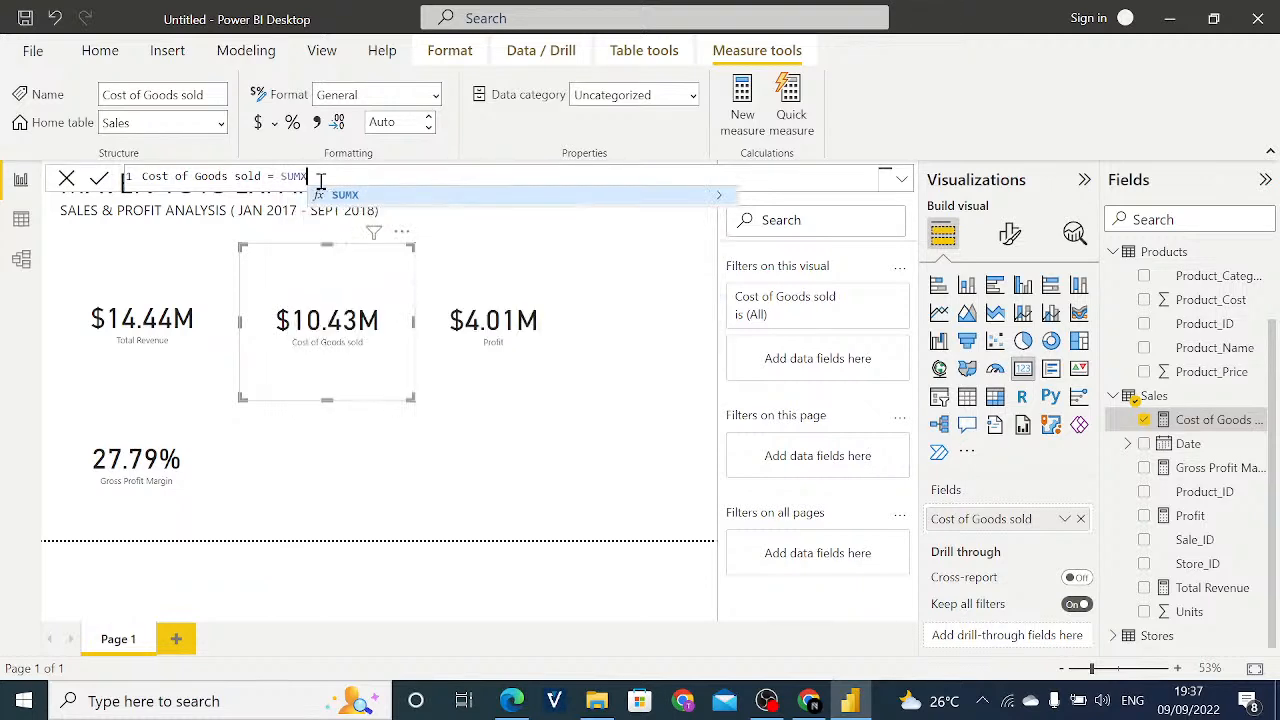
type("(")
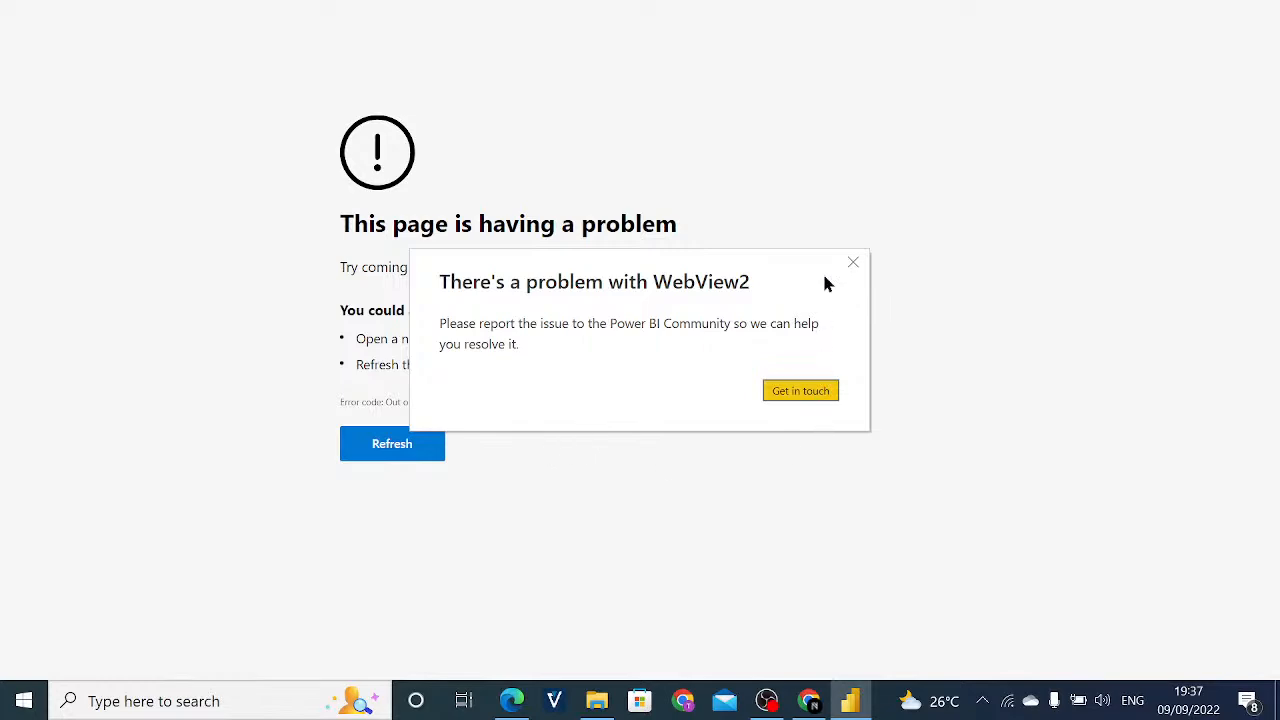
- Close the crashed report window, relaunch Power BI Desktop from the desktop and dismiss its startup windows
left_click(851, 263)
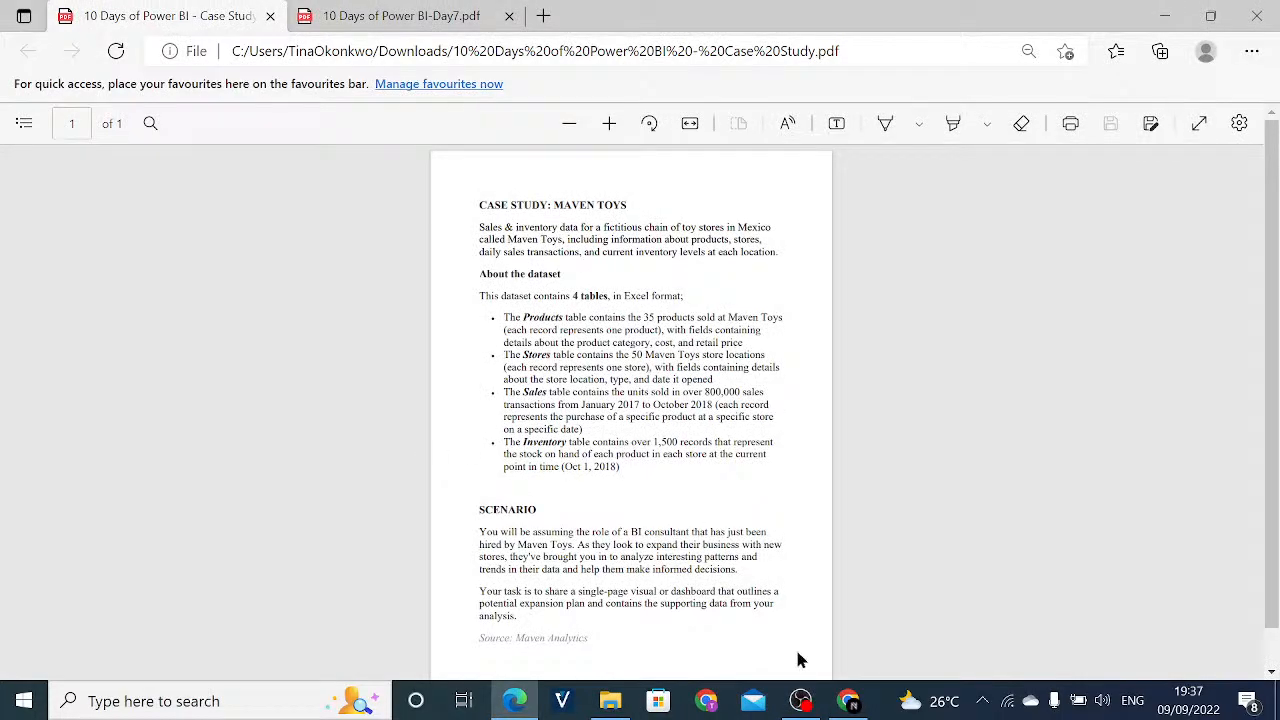
left_click(1160, 16)
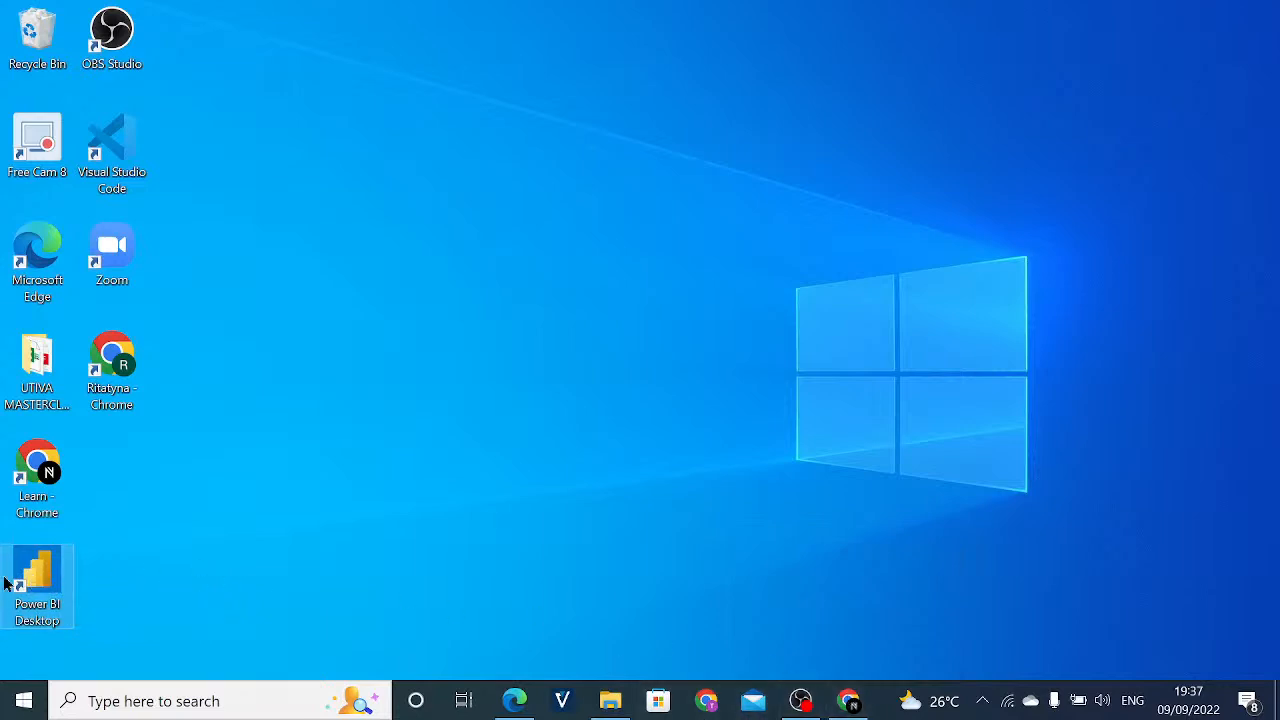
double_click(40, 576)
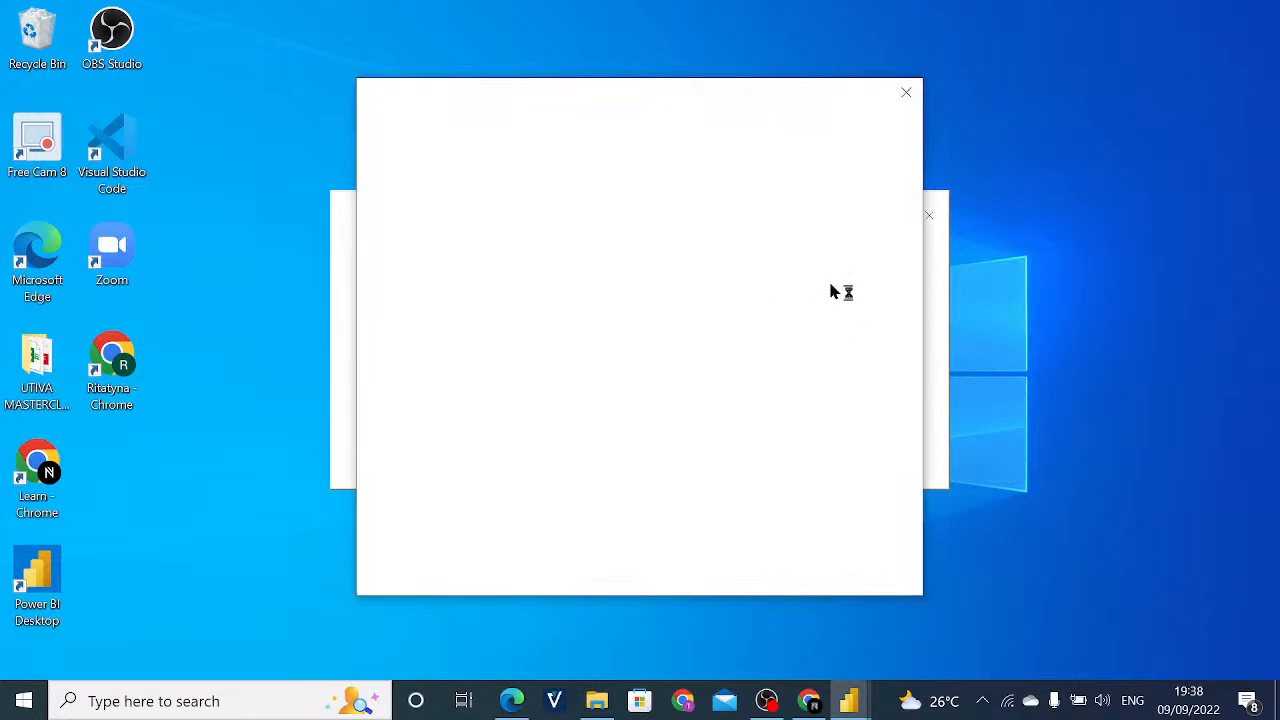
left_click(905, 93)
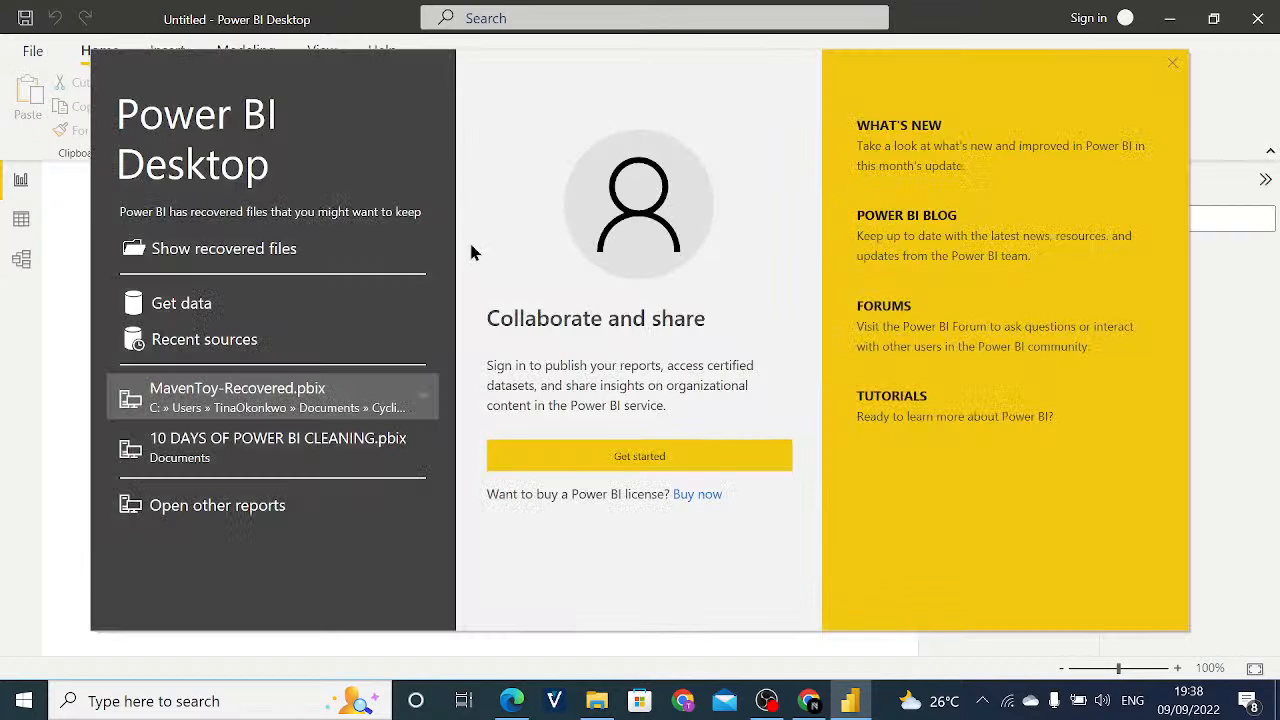
left_click(1173, 67)
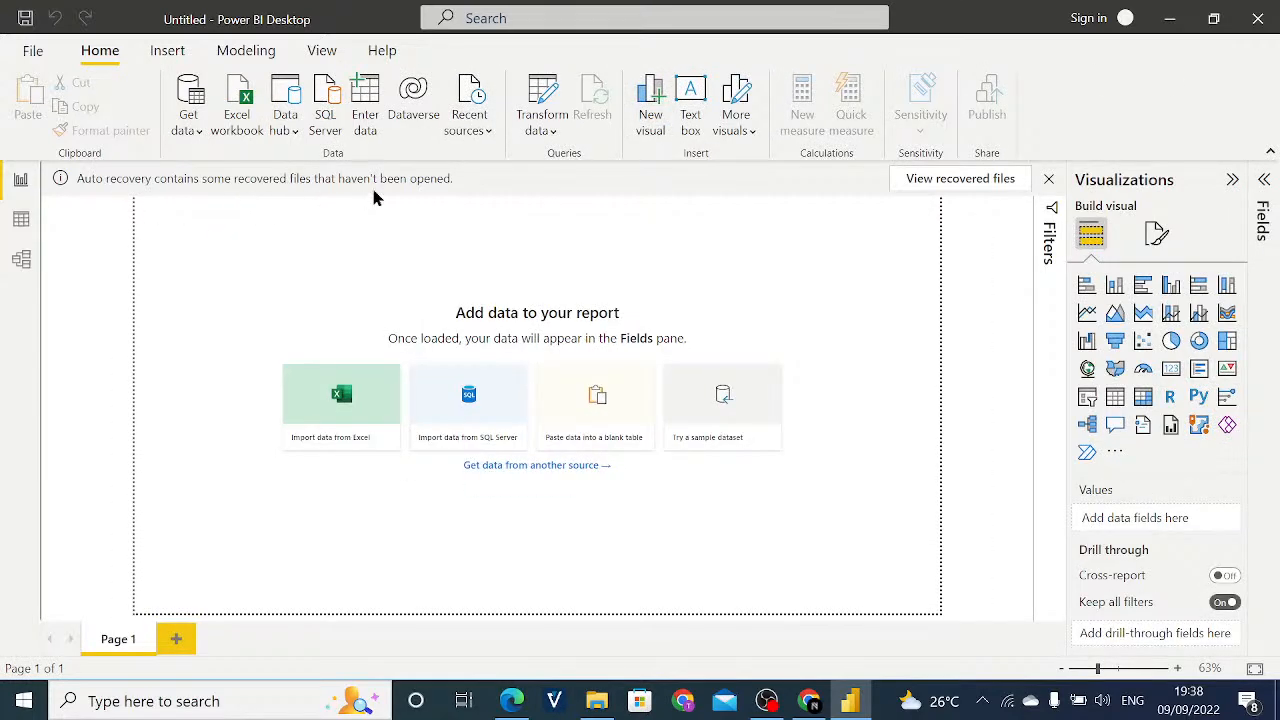
- Open the auto-recovered file Untitled (Recovered).pbix dated 09/09/2022 19:35:36
left_click(958, 188)
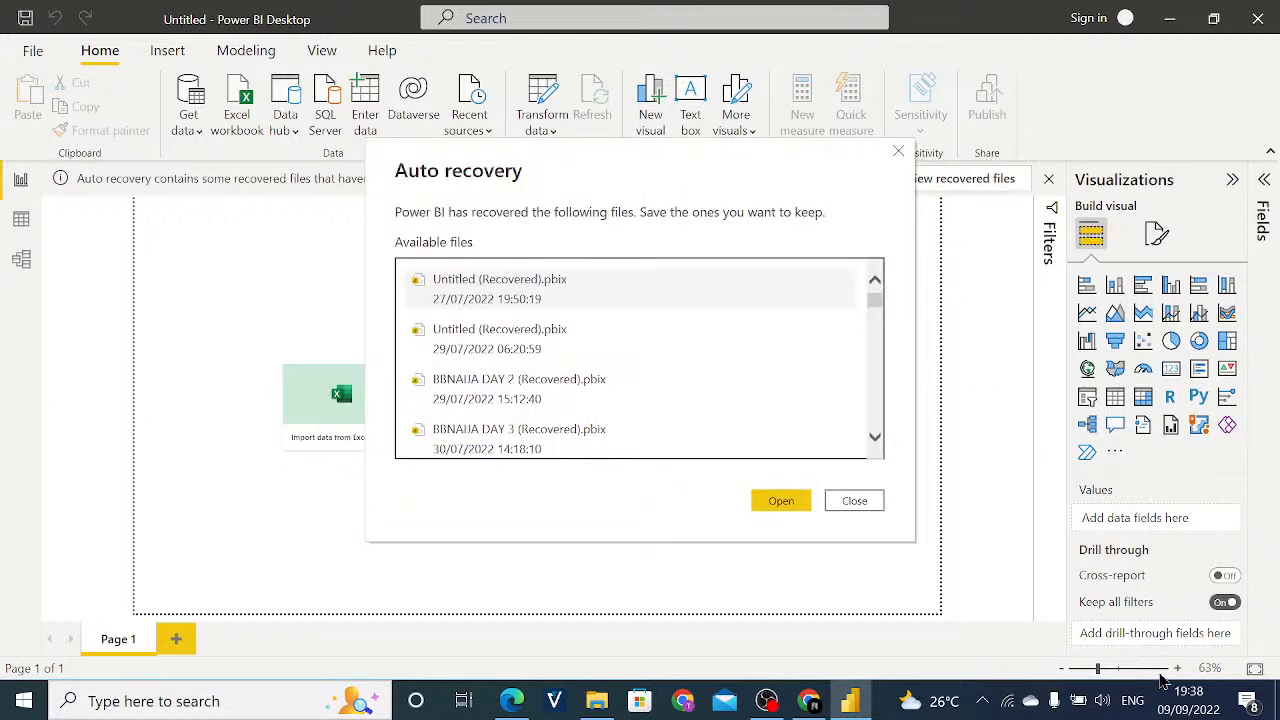
mouse_move(1196, 705)
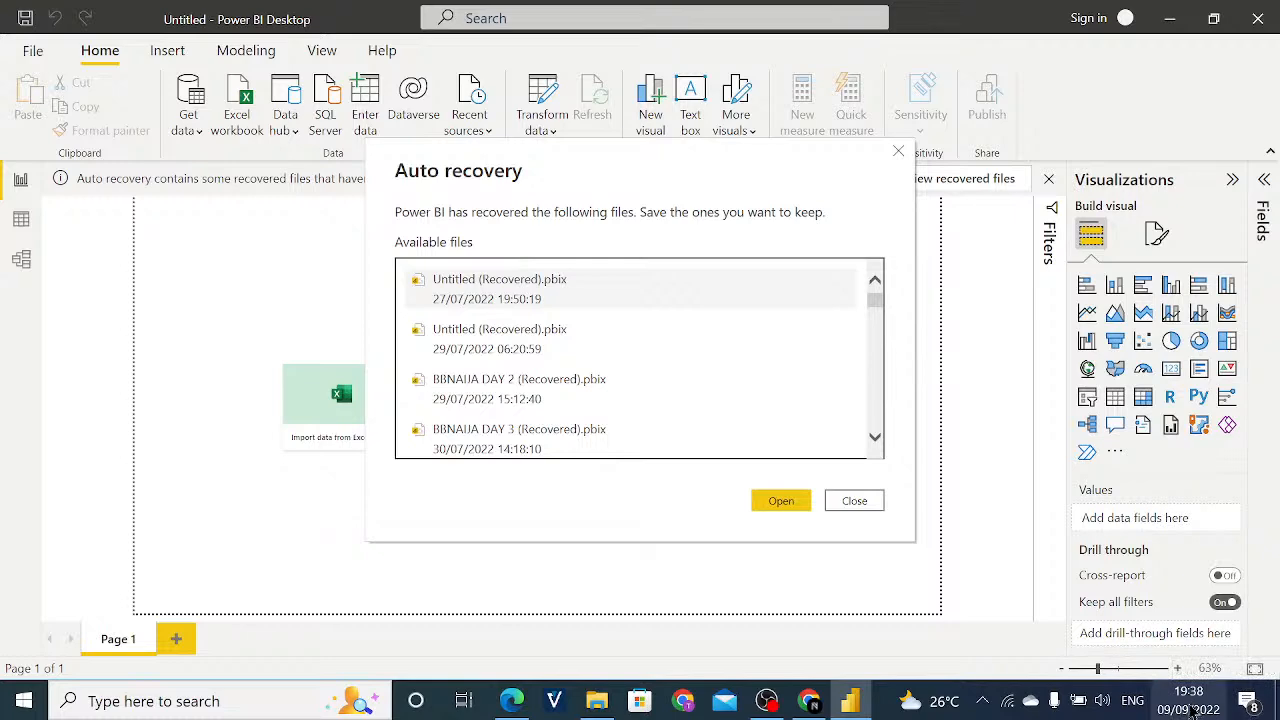
left_click_drag(877, 309, 874, 437)
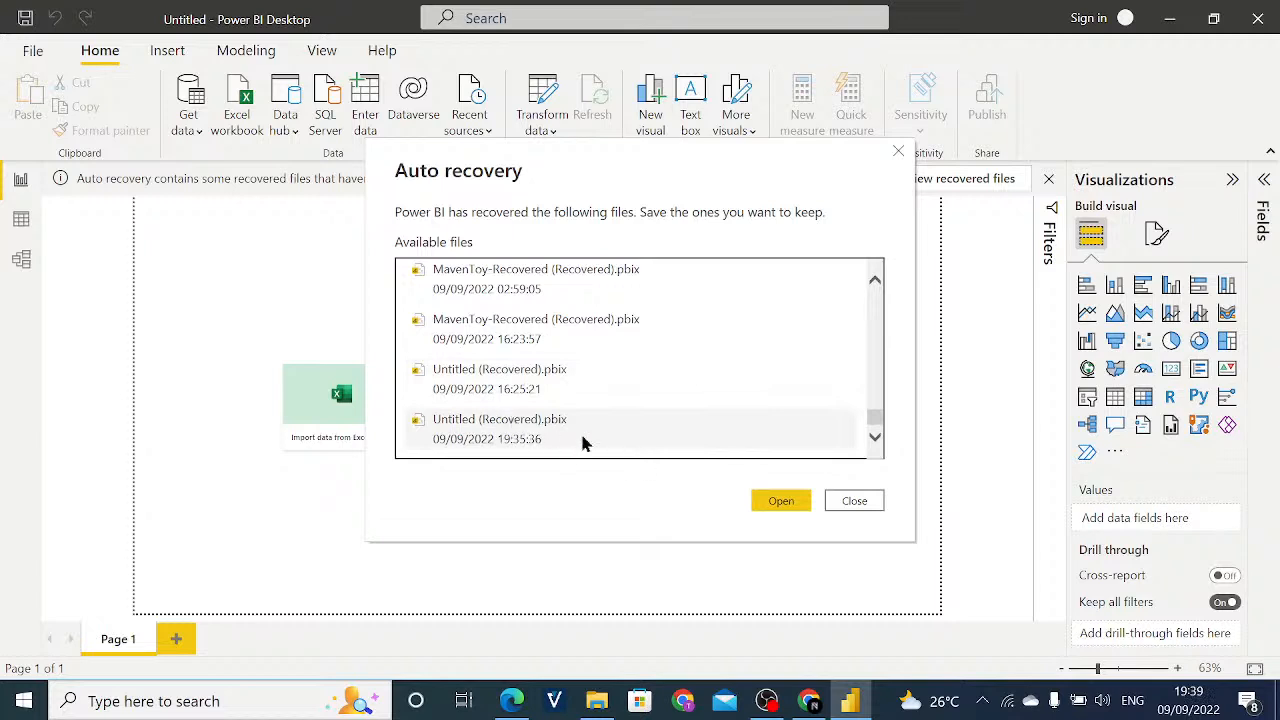
left_click(626, 444)
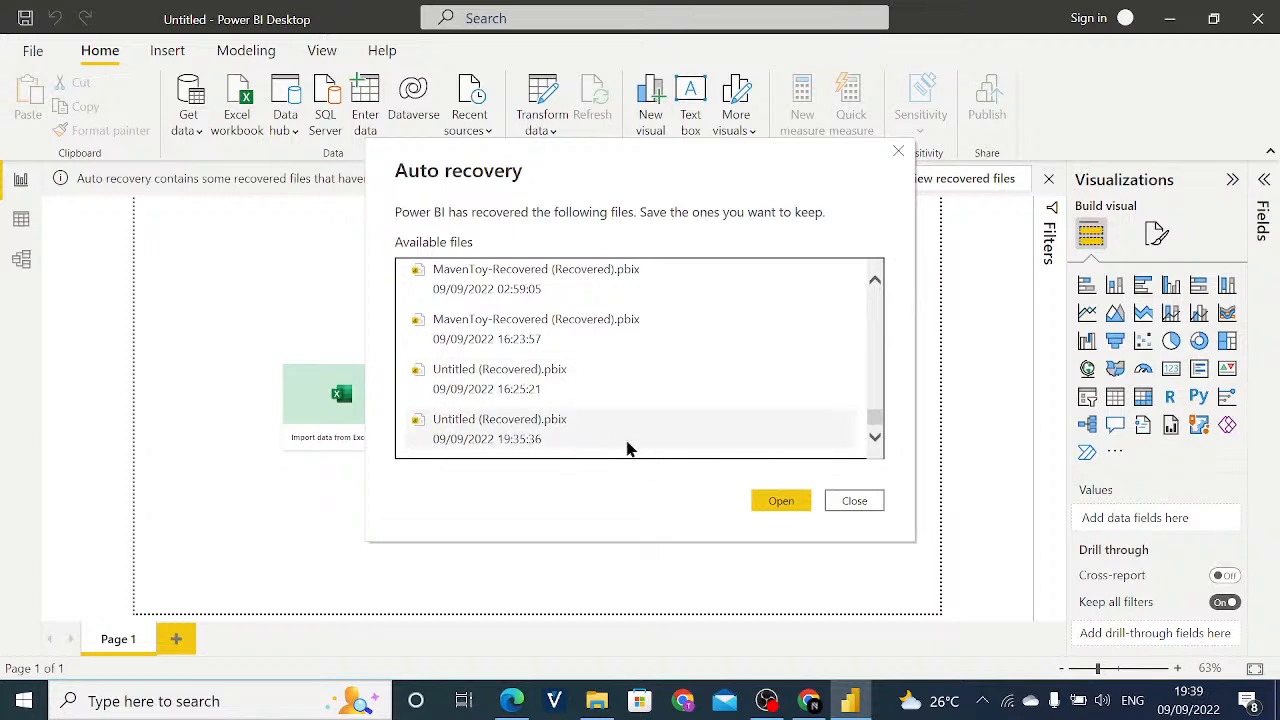
left_click(781, 502)
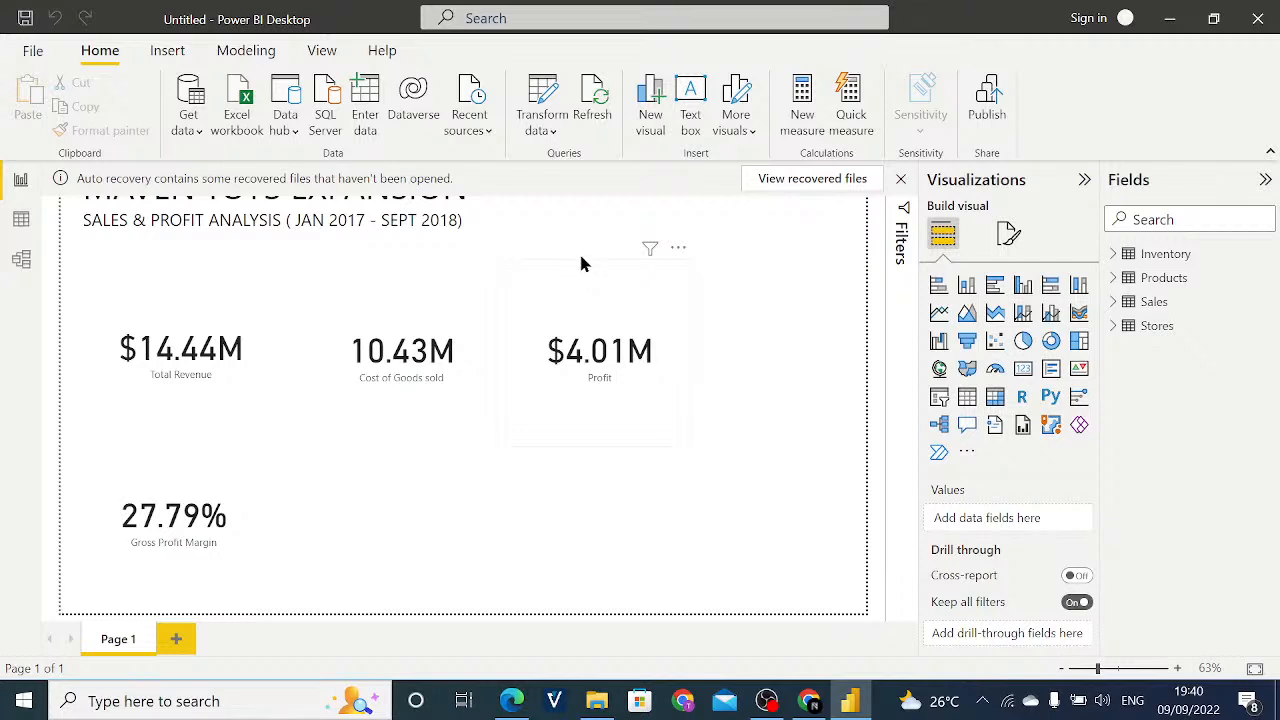
- Try to save the recovered report as a Power BI file named "10 Days of Power bi - Maven toy"
left_click(31, 51)
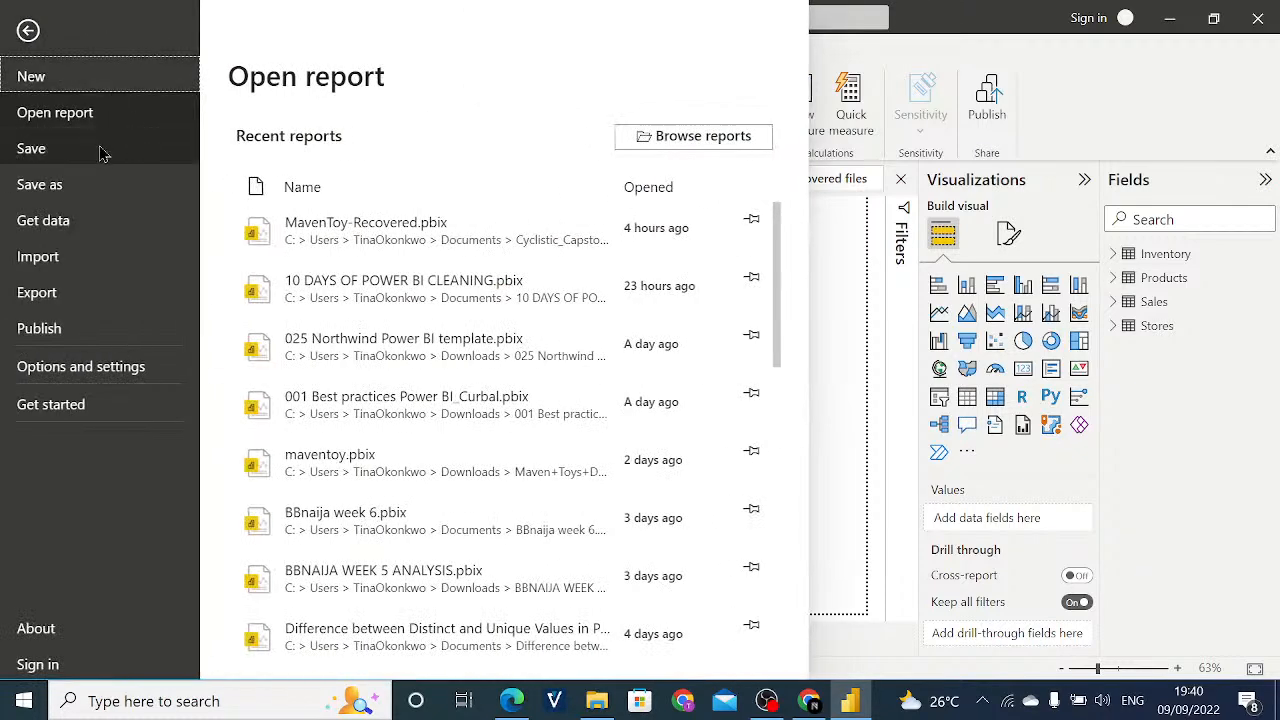
left_click(108, 155)
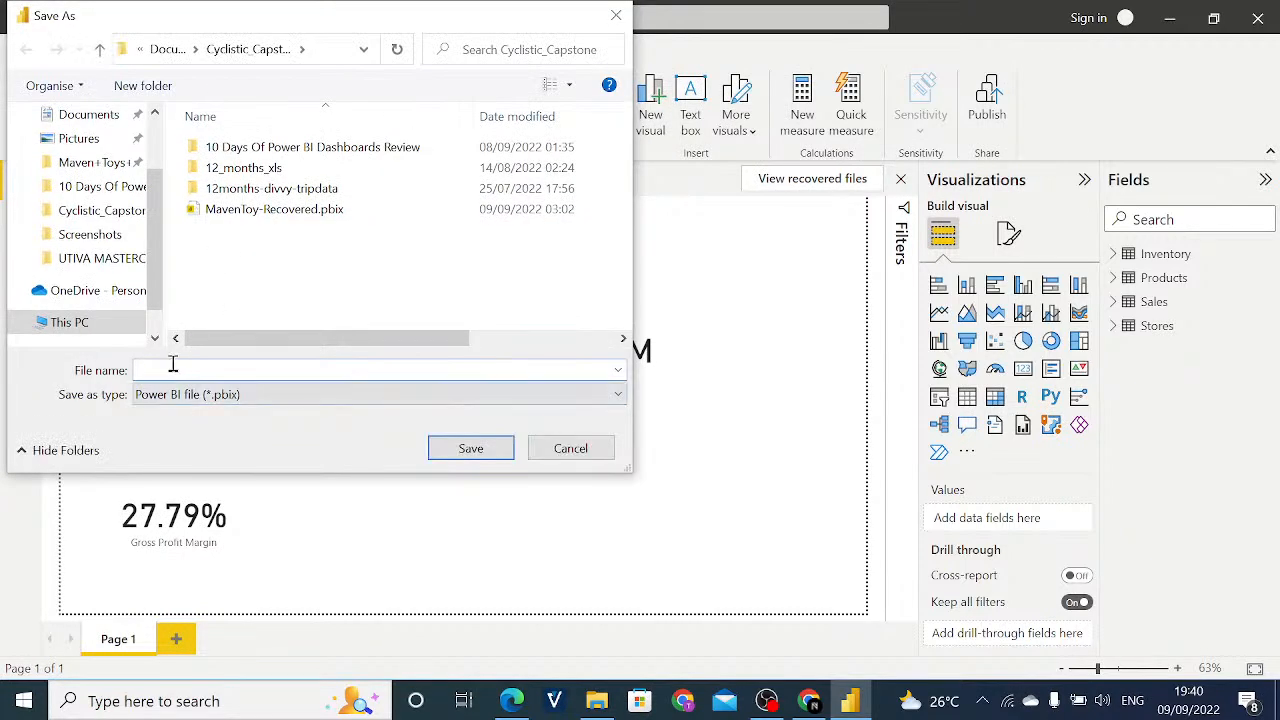
type("M")
key("BackSpace")
type("10 DA")
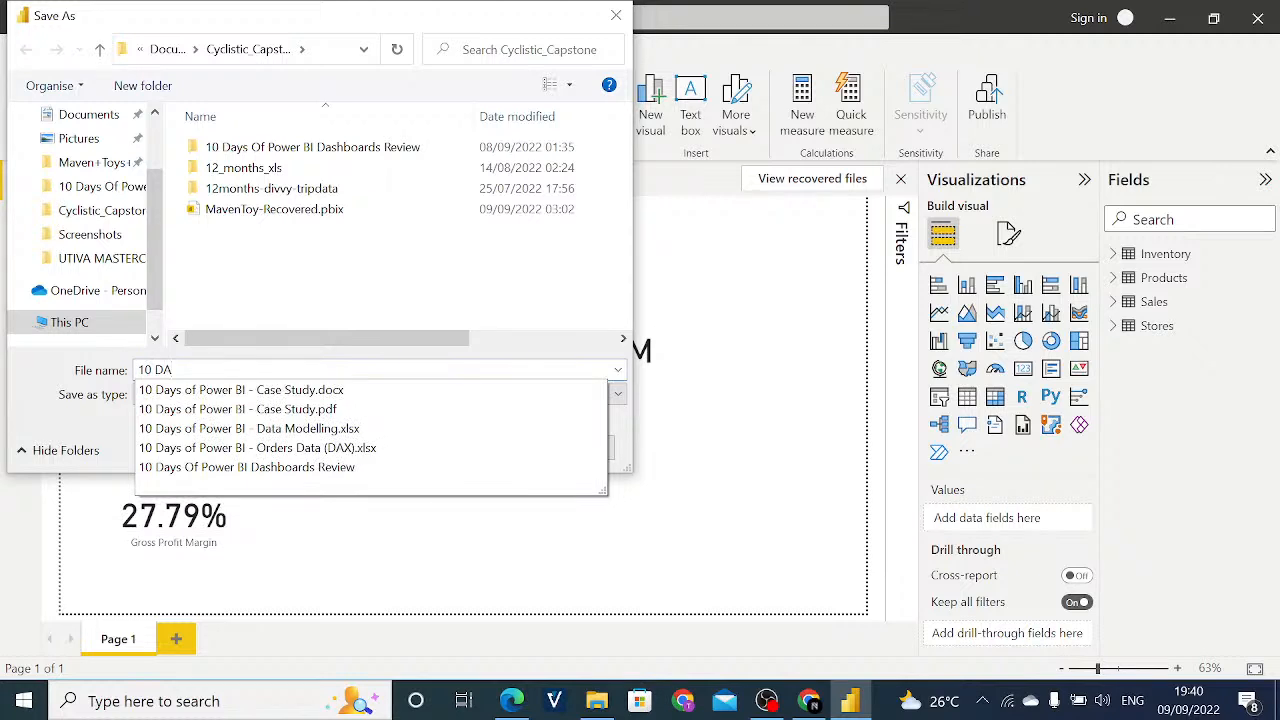
type("ya")
key("BackSpace")
key("BackSpace")
key("BackSpace")
type("ays of Power bi - Mave")
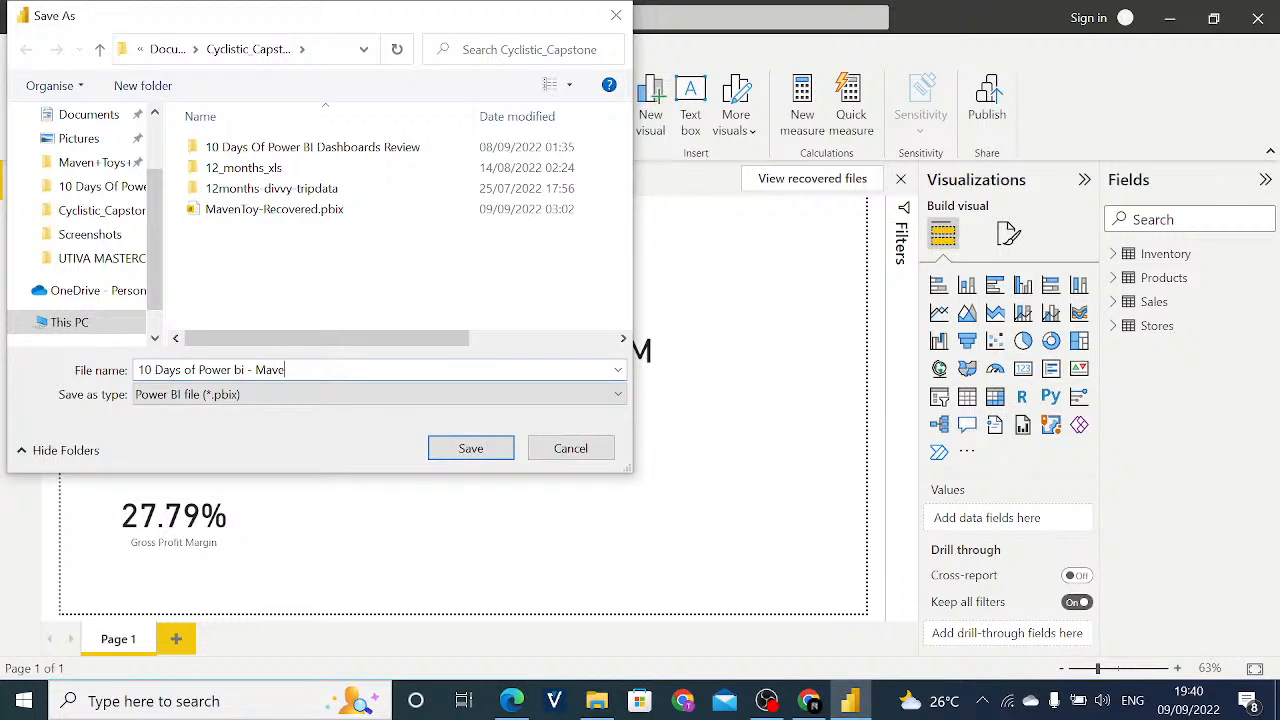
type("n taoys")
key("BackSpace")
key("BackSpace")
key("BackSpace")
key("BackSpace")
type("oy")
key("Return")
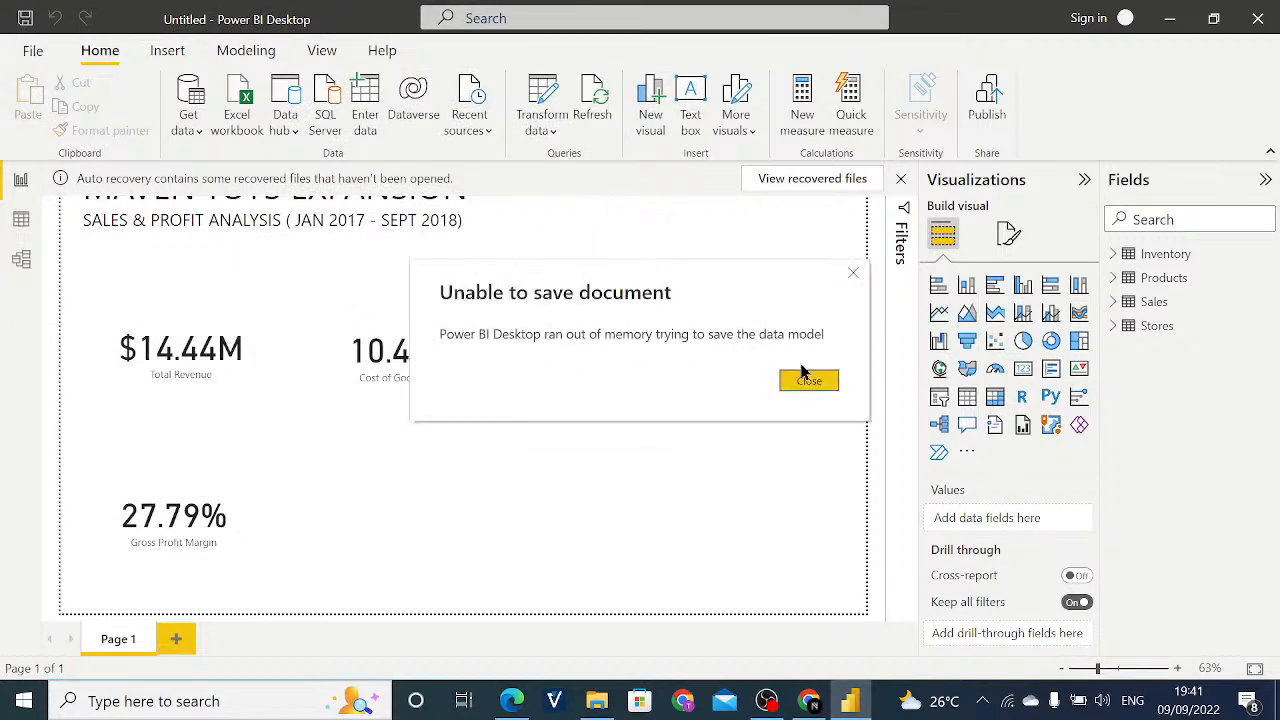
left_click(826, 385)
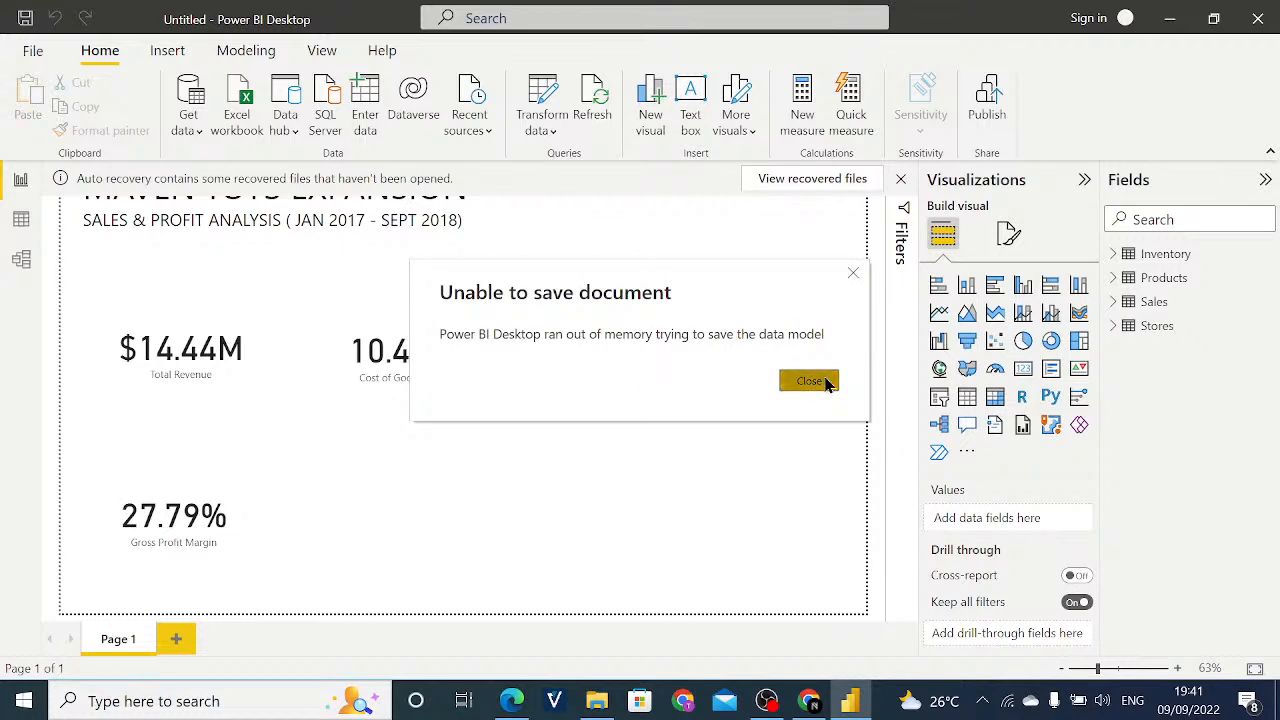